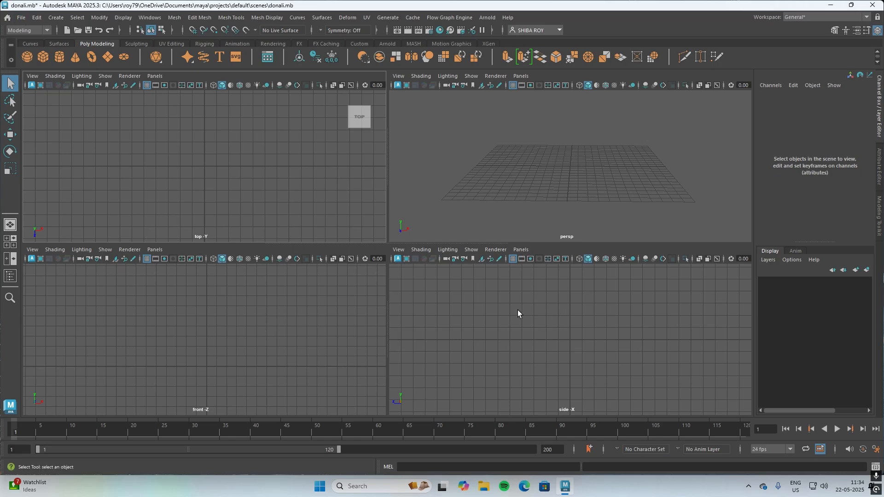
Step: Import module_02_figure_3a.jpg from the Desktop folder as an image plane in the front view
{"action": "key", "text": "space"}
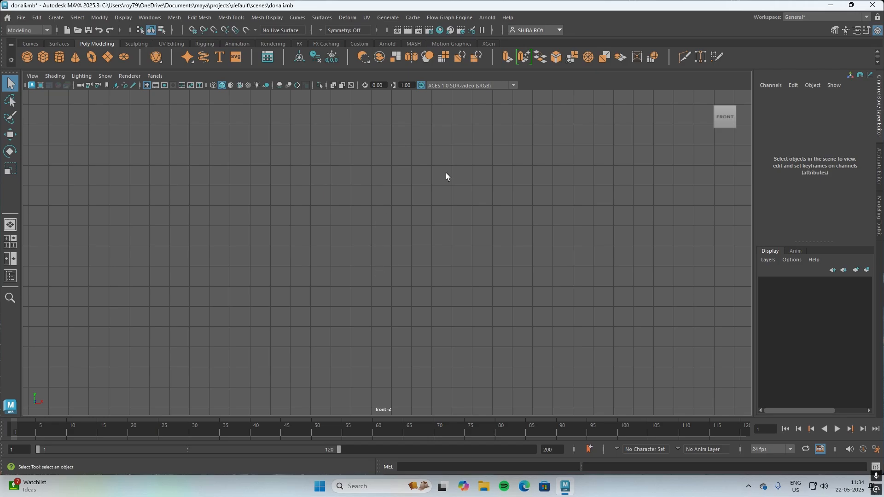
{"action": "scroll", "coordinate": [363, 241], "scroll_direction": "down", "scroll_amount": 1}
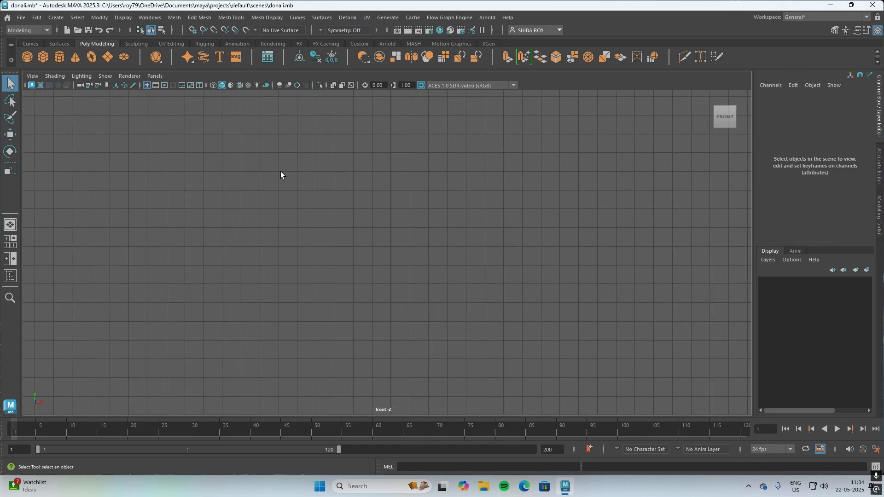
{"action": "left_click", "coordinate": [112, 88]}
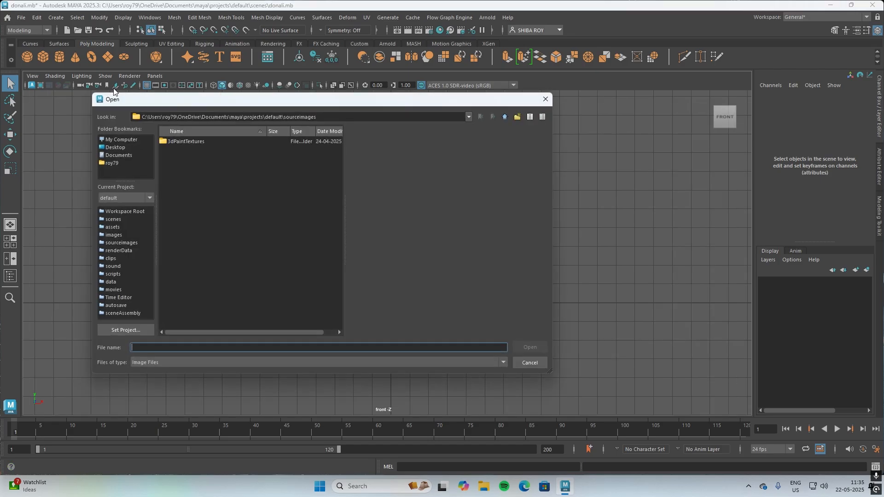
{"action": "left_click", "coordinate": [545, 100]}
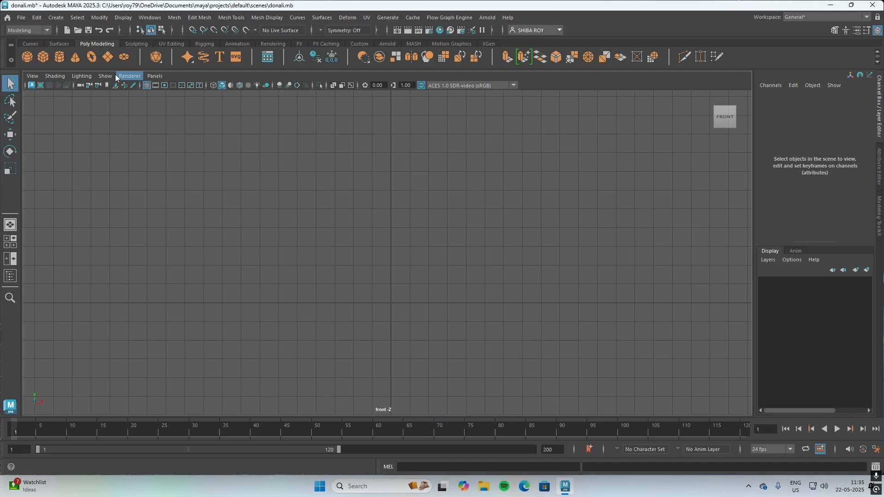
{"action": "left_click", "coordinate": [32, 76]}
{"action": "mouse_move", "coordinate": [60, 283]}
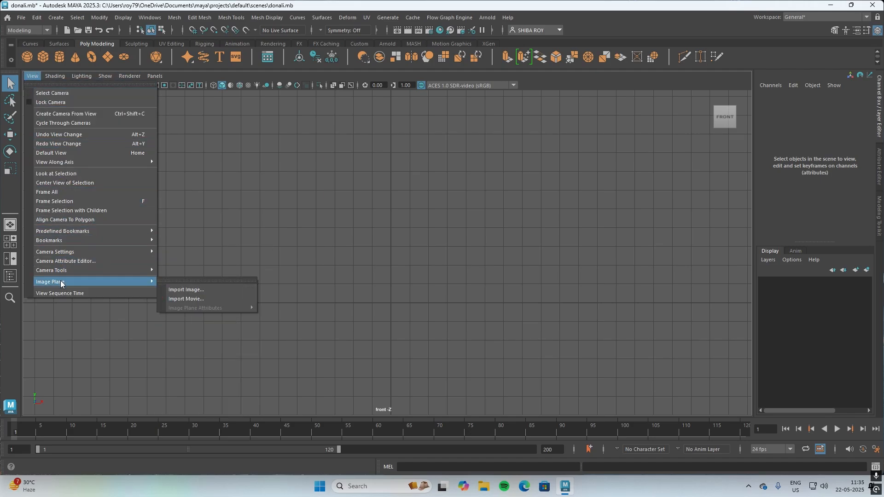
{"action": "left_click", "coordinate": [186, 290]}
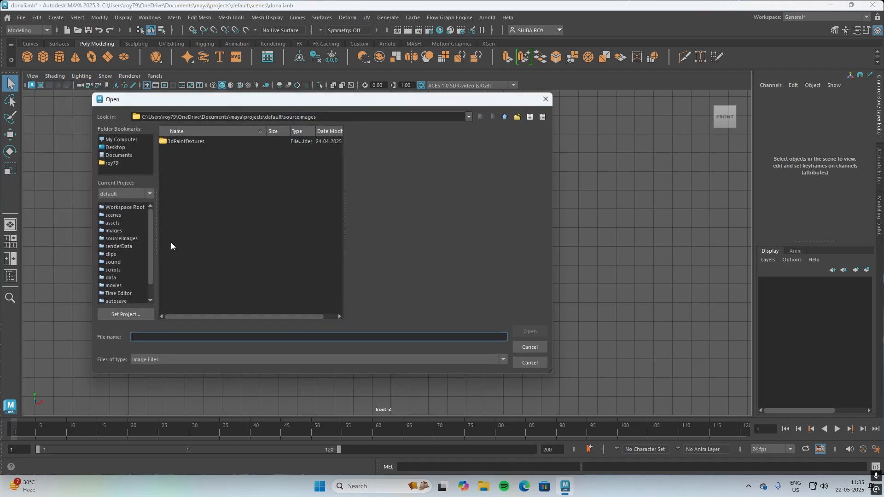
{"action": "left_click", "coordinate": [121, 141]}
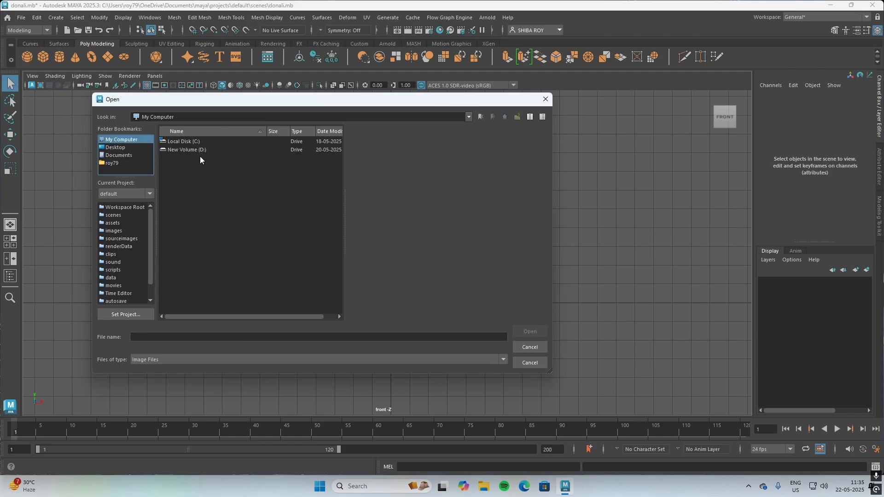
{"action": "left_click", "coordinate": [116, 147]}
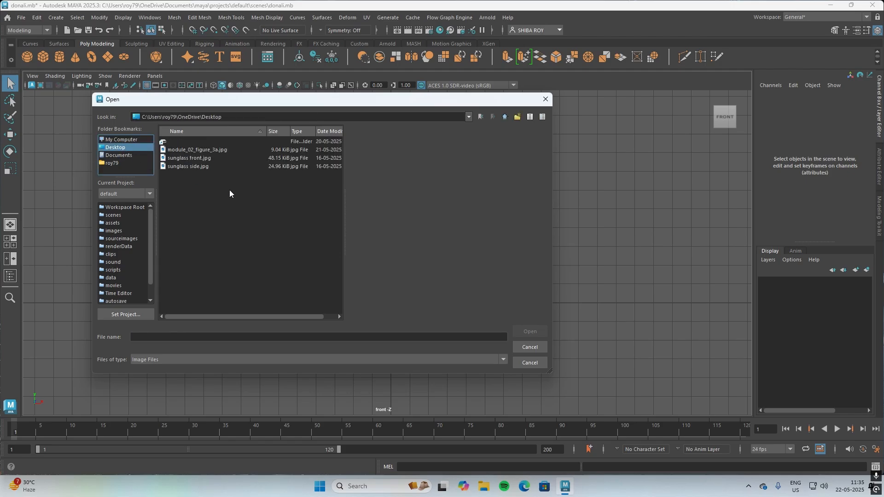
{"action": "left_click", "coordinate": [204, 150]}
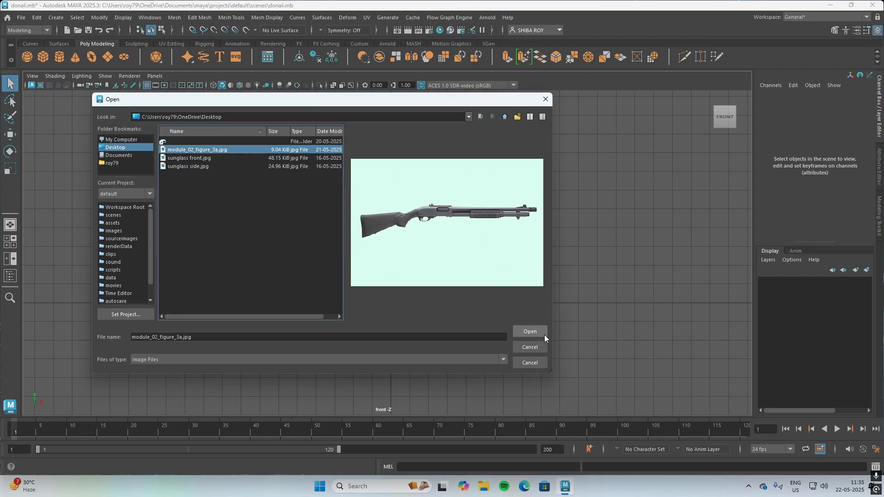
{"action": "left_click", "coordinate": [529, 332]}
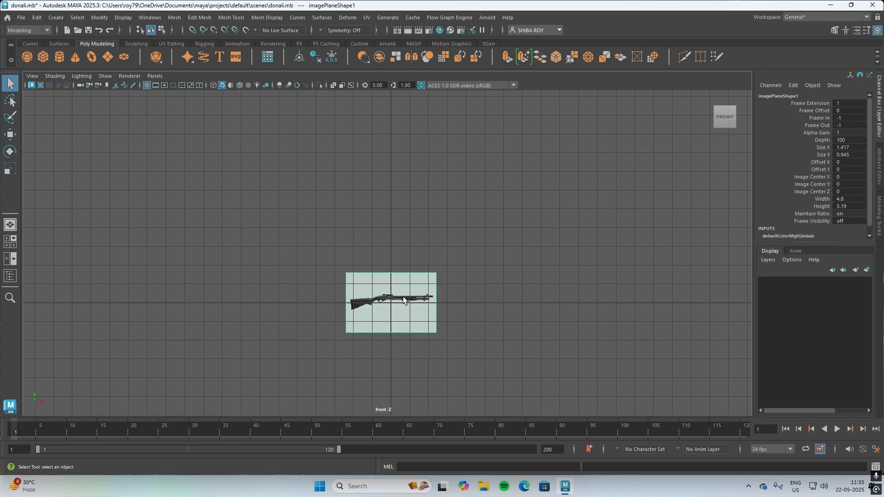
Step: Scale the shotgun image plane up uniformly to about 3.22
{"action": "key", "text": "r"}
{"action": "left_click_drag", "start_coordinate": [390, 303], "coordinate": [511, 249]}
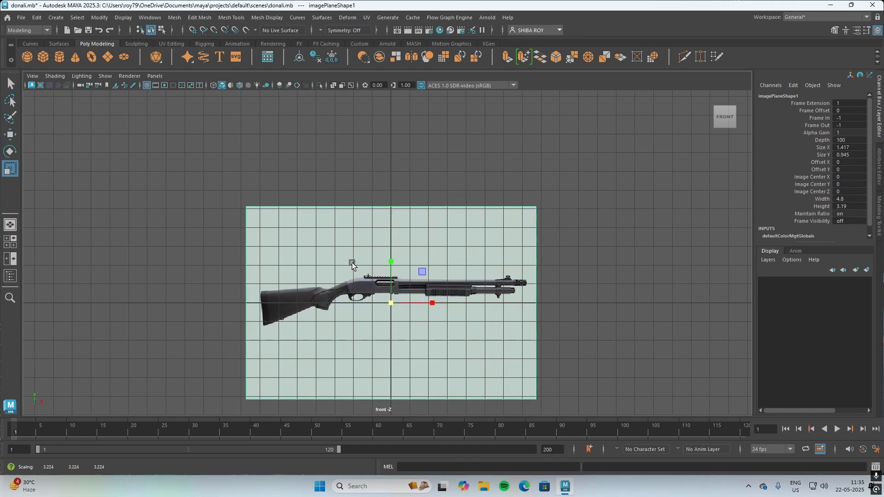
{"action": "mouse_move", "coordinate": [432, 302]}
{"action": "left_mouse_down"}
{"action": "mouse_move", "coordinate": [473, 302]}
{"action": "mouse_move", "coordinate": [443, 301]}
{"action": "left_mouse_up"}
{"action": "key", "text": "ctrl+z"}
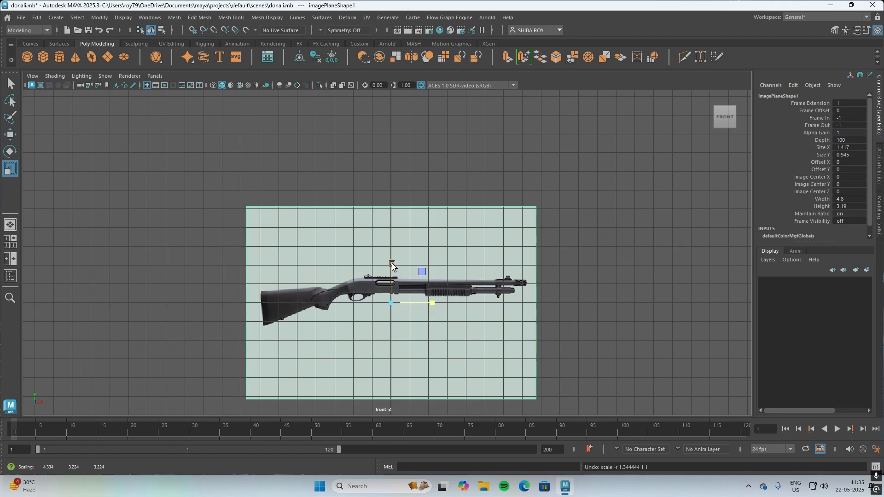
{"action": "left_click_drag", "start_coordinate": [392, 262], "coordinate": [390, 230]}
{"action": "key", "text": "ctrl+z"}
Step: Enlarge the image plane uniformly to a scale of about 3.53 and raise it to about 2.89 in Y
{"action": "left_click_drag", "start_coordinate": [388, 302], "coordinate": [406, 297]}
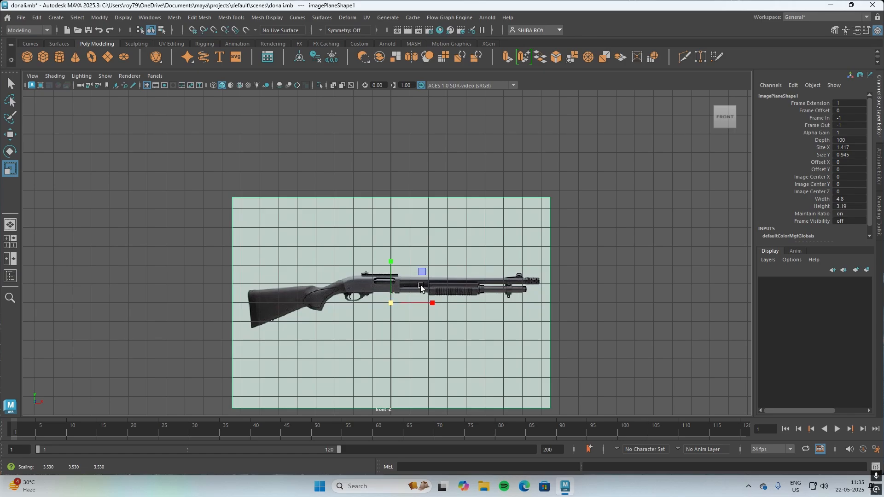
{"action": "key", "text": "w"}
{"action": "left_click_drag", "start_coordinate": [389, 264], "coordinate": [387, 205]}
{"action": "scroll", "coordinate": [387, 211], "scroll_direction": "up", "scroll_amount": 3}
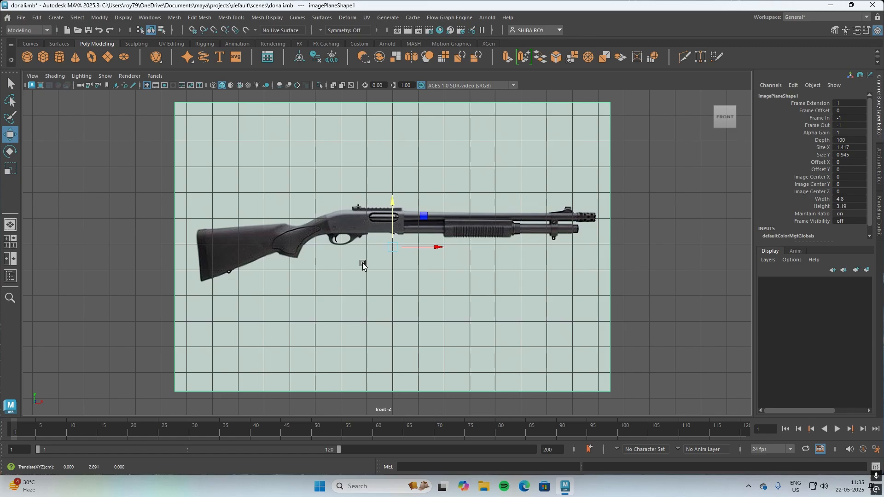
Step: Raise the image plane to about 3.03 in Y and push it back along Z toward the rear of the grid
{"action": "key", "text": "space"}
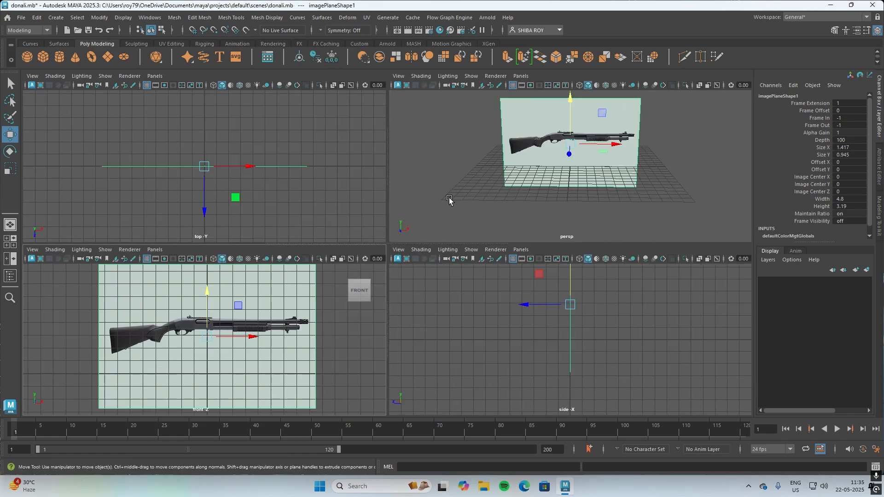
{"action": "key", "text": "space"}
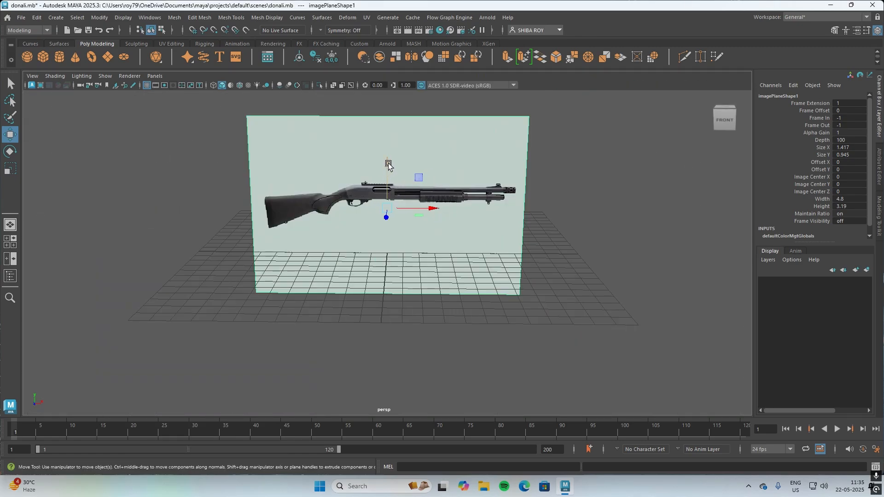
{"action": "left_click_drag", "start_coordinate": [389, 166], "coordinate": [387, 162]}
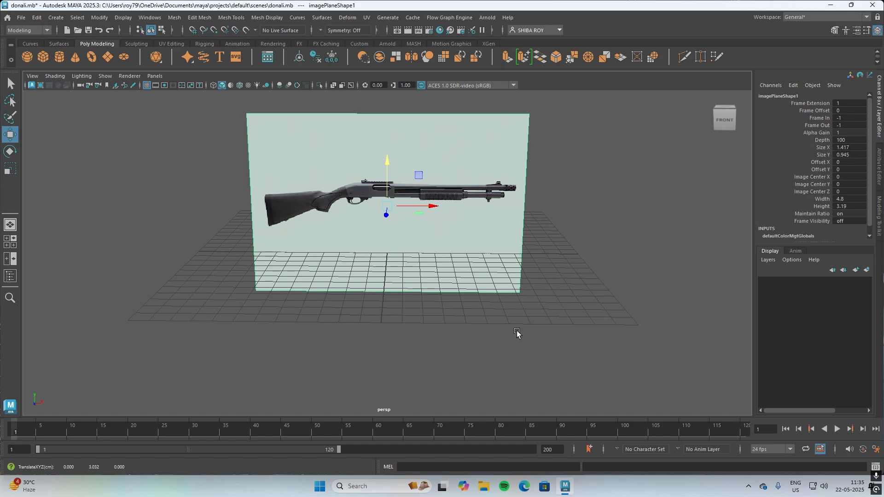
{"action": "left_click_drag", "start_coordinate": [546, 343], "coordinate": [258, 270], "text": "alt"}
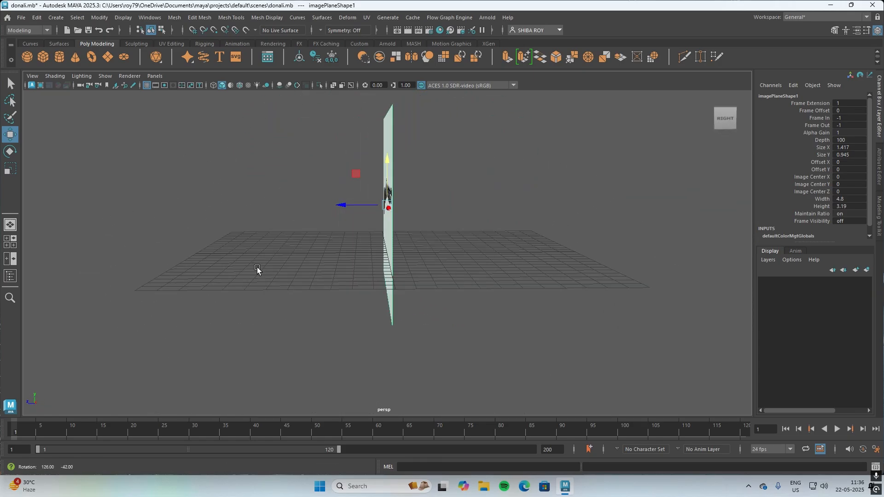
{"action": "left_click_drag", "start_coordinate": [342, 206], "coordinate": [552, 206]}
{"action": "left_click_drag", "start_coordinate": [424, 359], "coordinate": [523, 361], "text": "alt"}
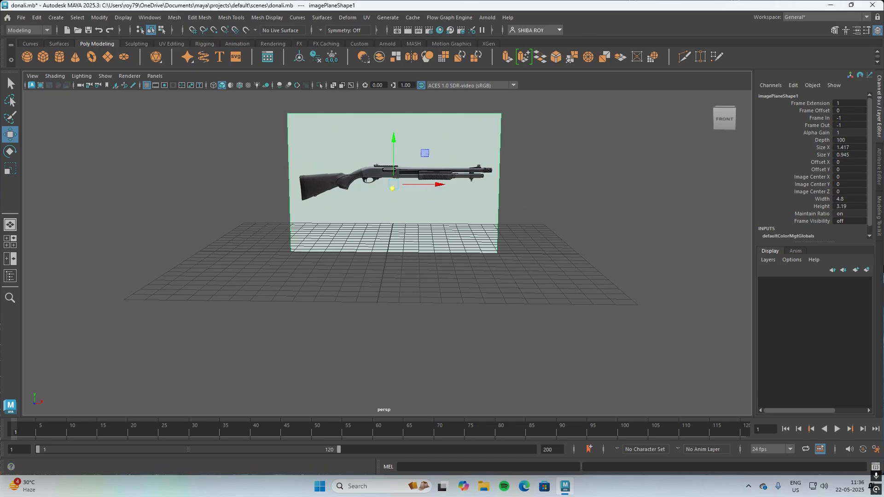
Step: Assign the image plane to a new display layer, set the layer to reference and test that the plane cannot be selected
{"action": "left_click", "coordinate": [867, 271]}
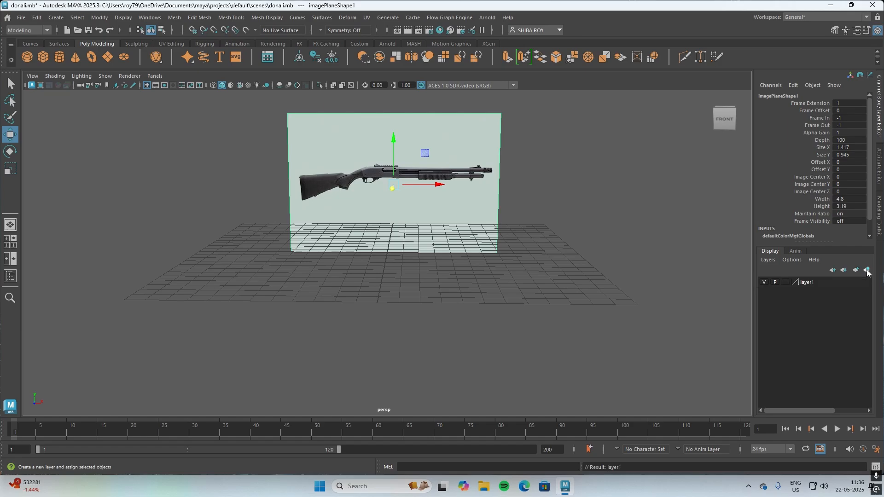
{"action": "left_click", "coordinate": [786, 282]}
{"action": "left_click", "coordinate": [786, 282]}
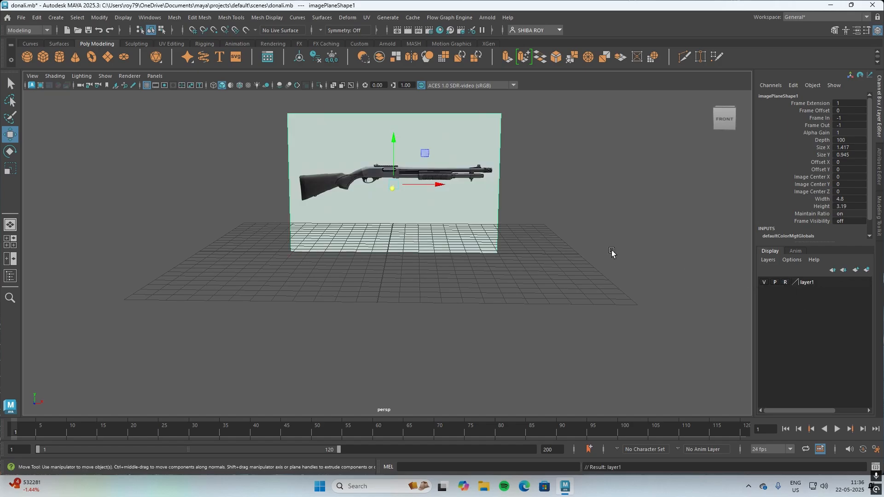
{"action": "left_click_drag", "start_coordinate": [289, 133], "coordinate": [646, 338]}
{"action": "left_click_drag", "start_coordinate": [232, 131], "coordinate": [534, 287]}
{"action": "left_click_drag", "start_coordinate": [329, 151], "coordinate": [655, 334]}
{"action": "left_click_drag", "start_coordinate": [220, 103], "coordinate": [685, 303]}
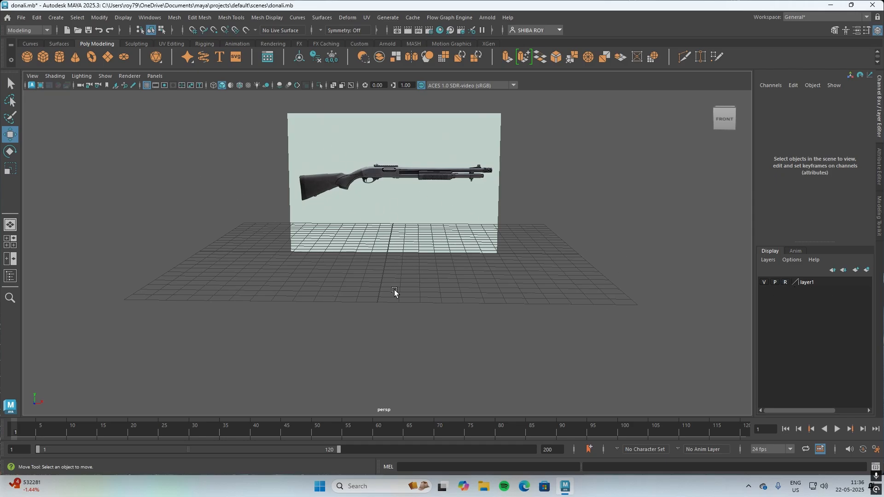
Step: Create a polygon cylinder in the front view and raise it to about 3.66 in Y over the shotgun image
{"action": "key", "text": "space"}
{"action": "key", "text": "space"}
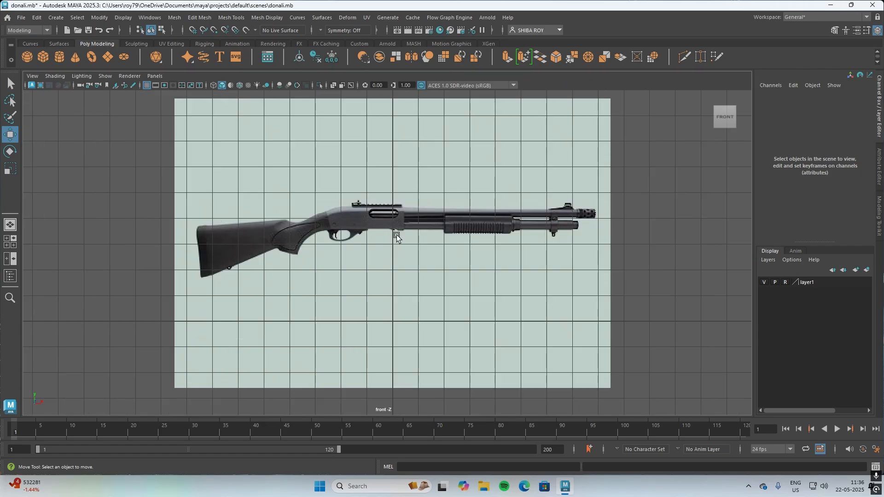
{"action": "scroll", "coordinate": [426, 223], "scroll_direction": "up", "scroll_amount": 4}
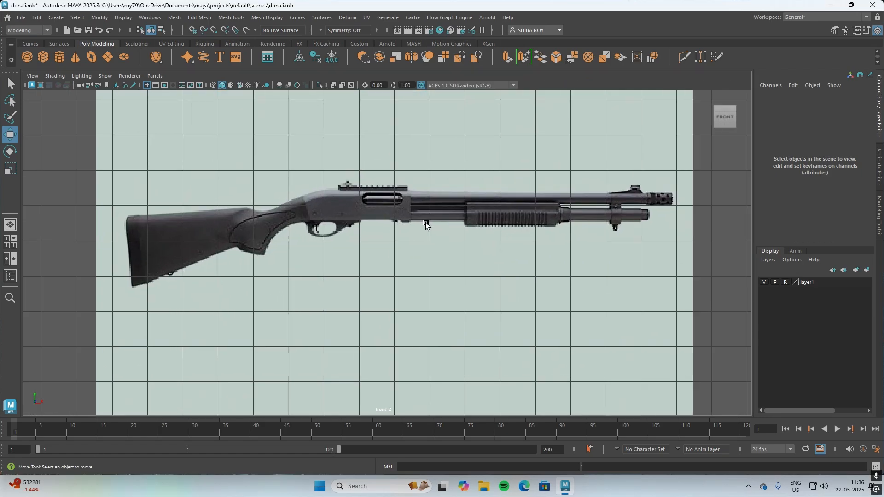
{"action": "scroll", "coordinate": [425, 223], "scroll_direction": "up", "scroll_amount": 1}
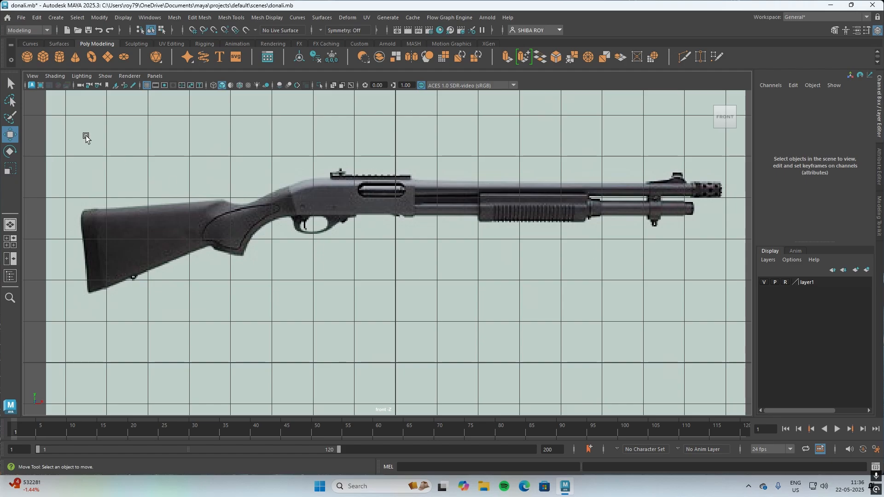
{"action": "left_click", "coordinate": [59, 57]}
{"action": "left_click_drag", "start_coordinate": [394, 316], "coordinate": [410, 169]}
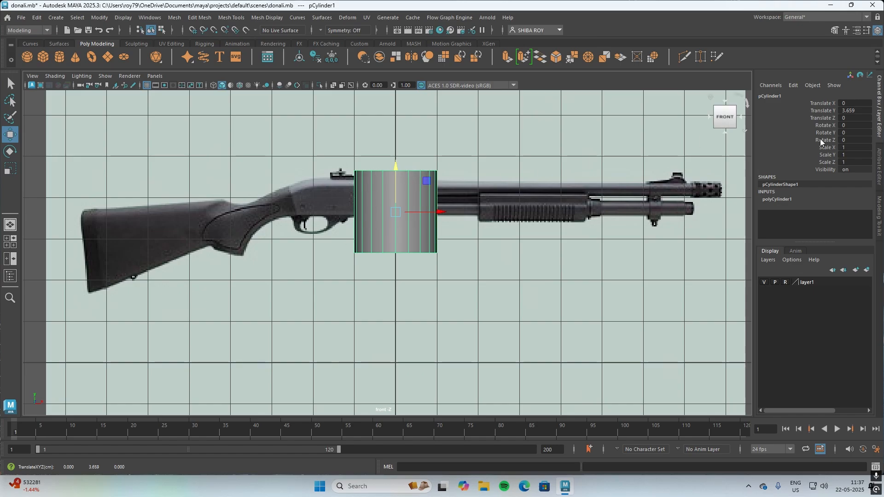
Step: Set the cylinder's Z rotation to 90 so that it lies along the barrel direction
{"action": "left_click", "coordinate": [859, 140]}
{"action": "type", "text": "90"}
{"action": "key", "text": "Return"}
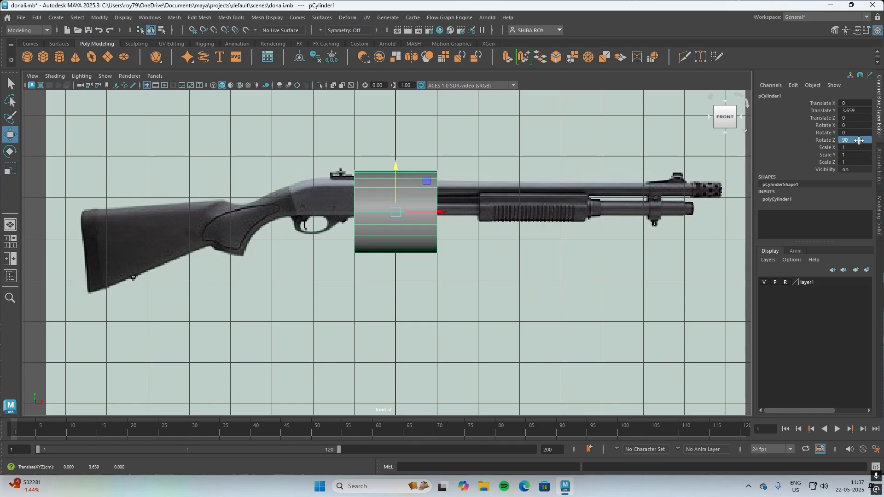
Step: Shrink the cylinder uniformly to about 0.221 and place it on the upper barrel at about X 2.41, Y 4.18
{"action": "key", "text": "r"}
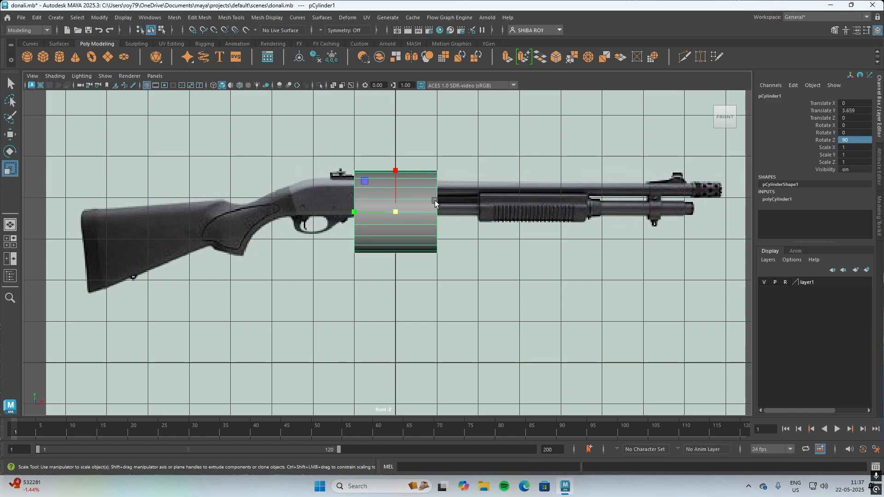
{"action": "left_click_drag", "start_coordinate": [397, 213], "coordinate": [343, 161]}
{"action": "key", "text": "w"}
{"action": "left_click_drag", "start_coordinate": [441, 213], "coordinate": [539, 212]}
{"action": "left_click_drag", "start_coordinate": [497, 171], "coordinate": [496, 150]}
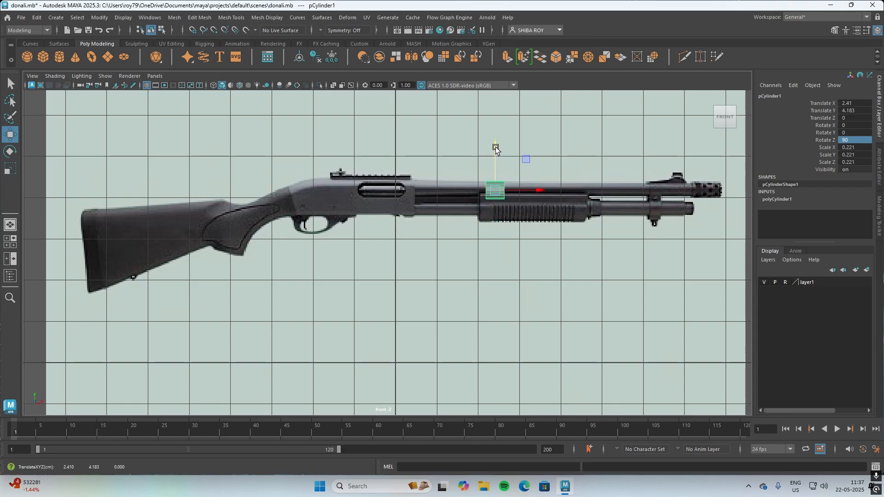
Step: Reduce the cylinder's uniform scale to about 0.182 and align it with the upper barrel at about Y 4.2
{"action": "scroll", "coordinate": [562, 219], "scroll_direction": "up", "scroll_amount": 3}
{"action": "scroll", "coordinate": [442, 292], "scroll_direction": "down", "scroll_amount": 3}
{"action": "scroll", "coordinate": [258, 322], "scroll_direction": "up", "scroll_amount": 3}
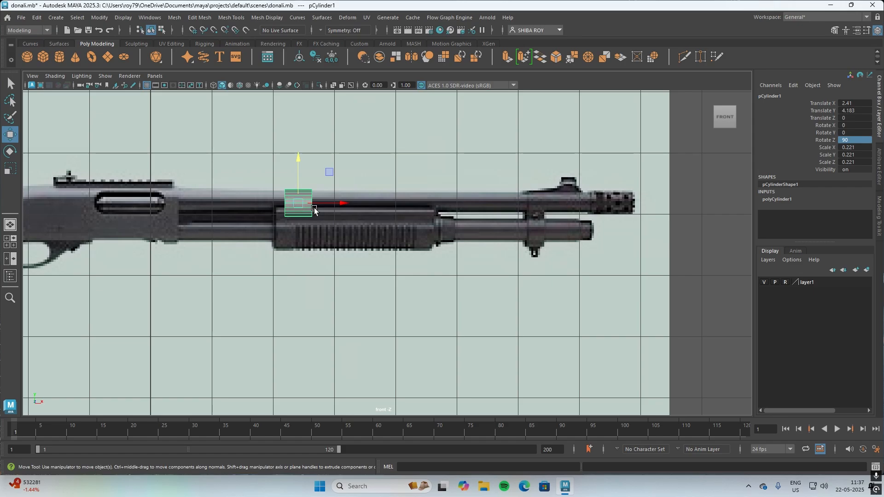
{"action": "key", "text": "r"}
{"action": "left_click_drag", "start_coordinate": [297, 204], "coordinate": [294, 200]}
{"action": "key", "text": "w"}
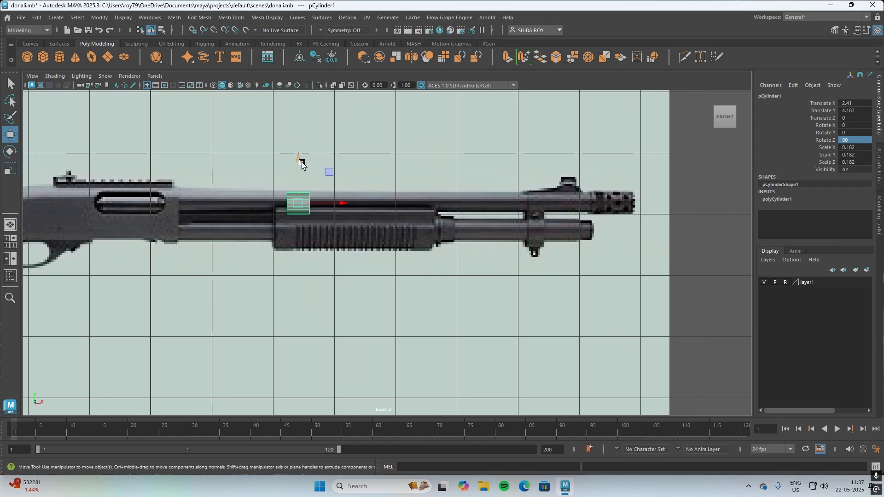
{"action": "left_click_drag", "start_coordinate": [298, 158], "coordinate": [300, 158]}
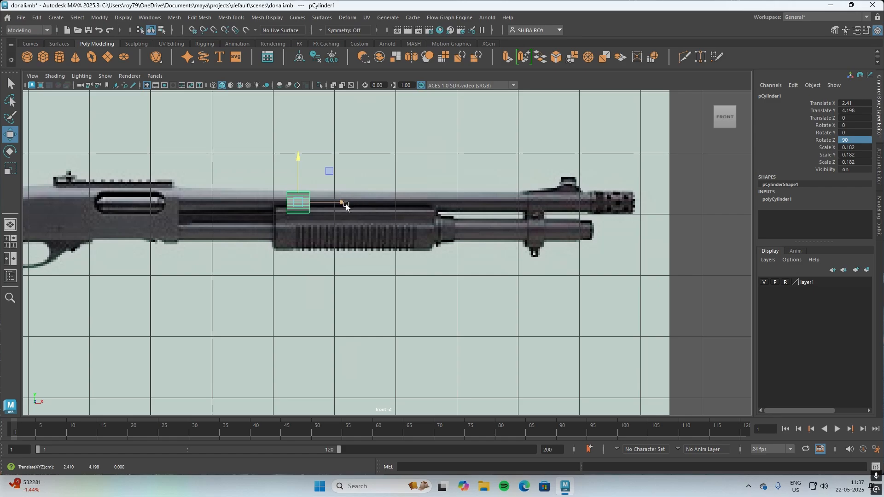
Step: Shift the cylinder toward the muzzle to about X 5.67 and stretch it along the barrel to a Y scale of about 1.41
{"action": "left_click_drag", "start_coordinate": [345, 203], "coordinate": [545, 202]}
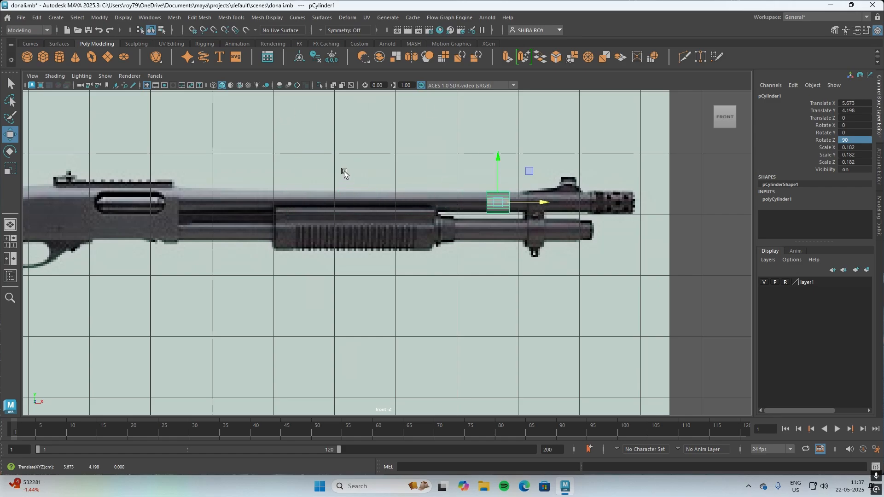
{"action": "key", "text": "r"}
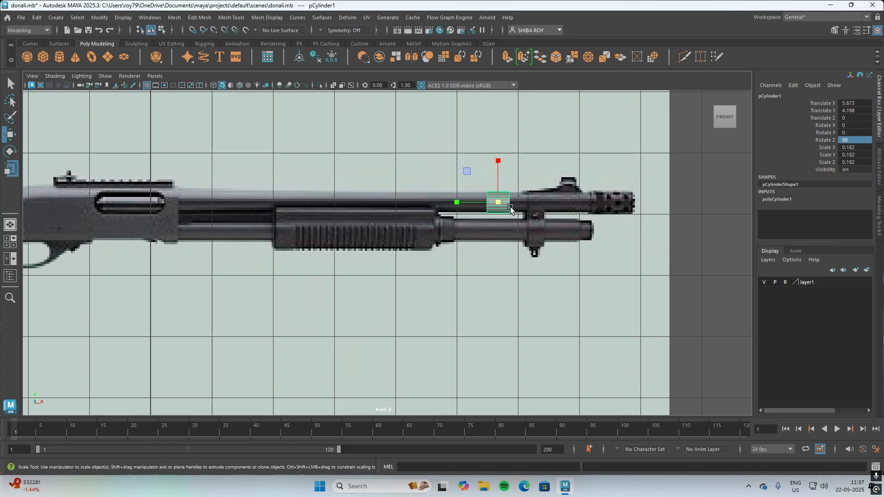
{"action": "left_click_drag", "start_coordinate": [457, 204], "coordinate": [182, 203]}
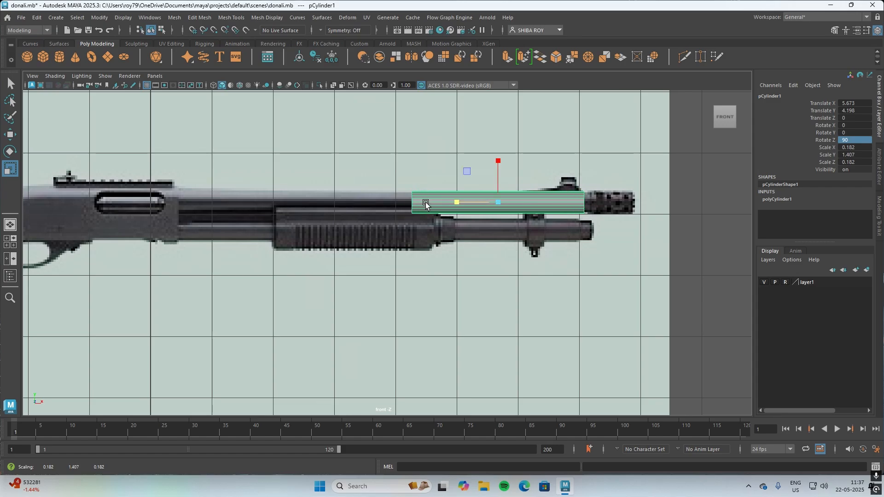
Step: Stretch the cylinder along the barrel to a Y scale of about 3.82 and shift it to about X 4.07
{"action": "left_click_drag", "start_coordinate": [458, 203], "coordinate": [389, 202]}
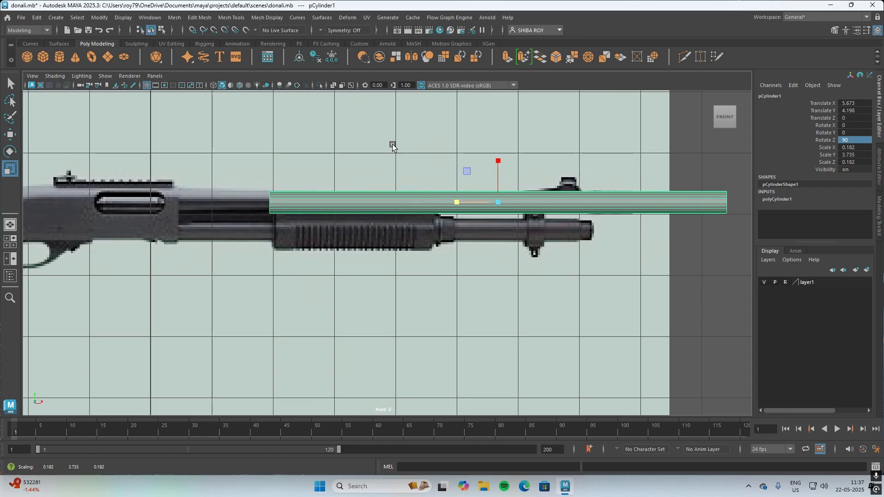
{"action": "key", "text": "w"}
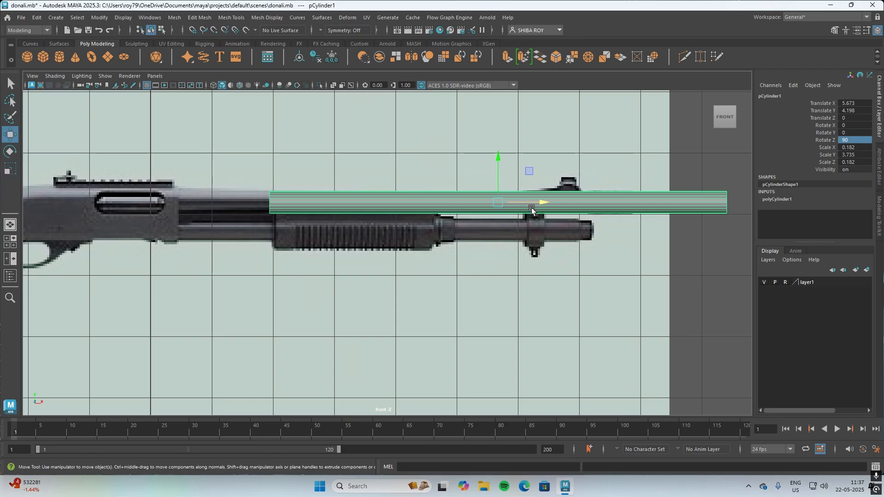
{"action": "left_click_drag", "start_coordinate": [543, 203], "coordinate": [454, 198]}
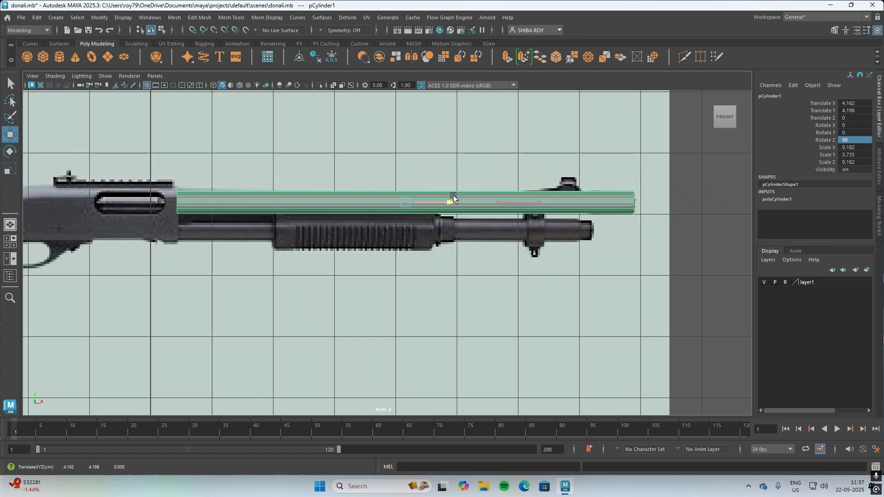
{"action": "key", "text": "r"}
{"action": "left_click_drag", "start_coordinate": [361, 203], "coordinate": [360, 203]}
{"action": "key", "text": "w"}
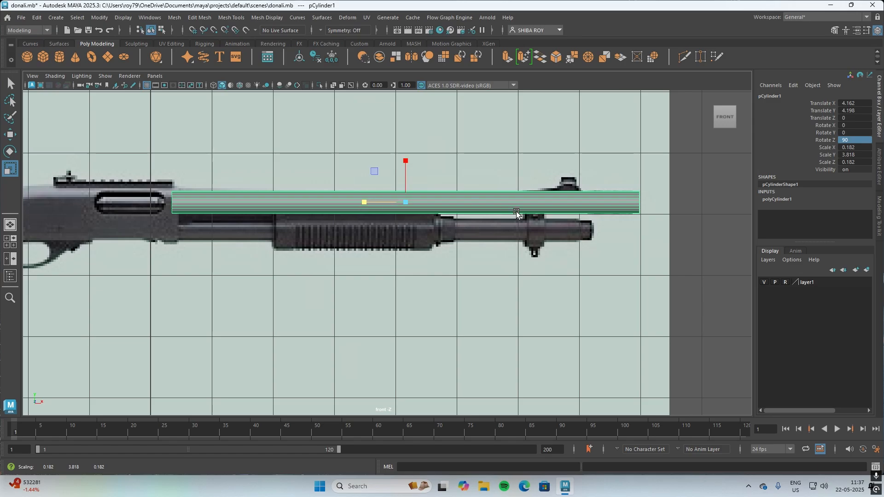
{"action": "left_click_drag", "start_coordinate": [451, 205], "coordinate": [446, 207]}
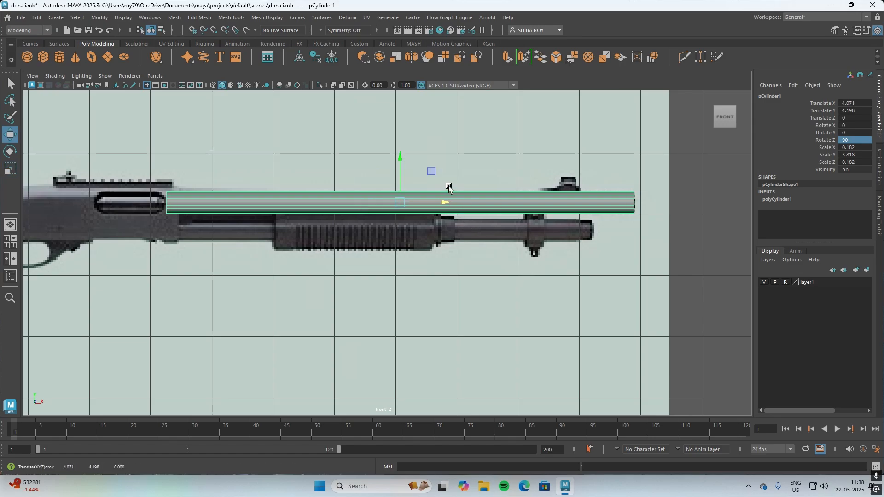
Step: Set the cylinder's axis subdivisions to 14
{"action": "left_click", "coordinate": [778, 199]}
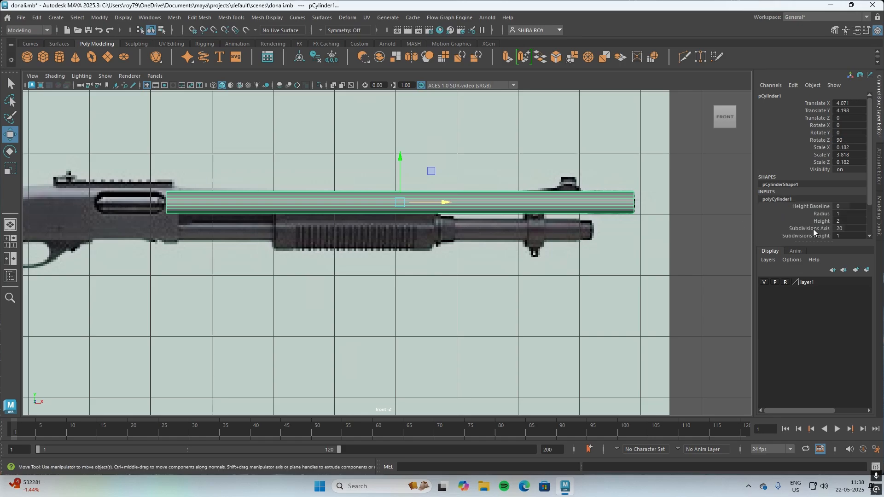
{"action": "double_click", "coordinate": [850, 228]}
{"action": "type", "text": "14"}
{"action": "key", "text": "Return"}
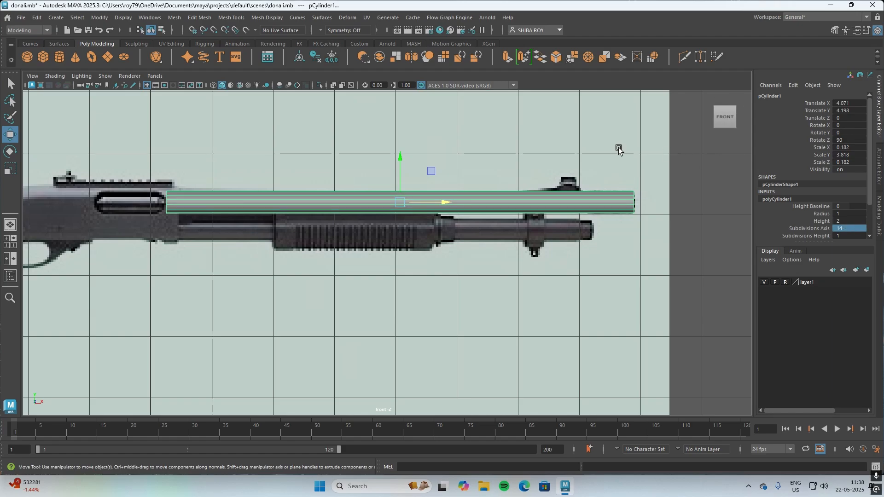
Step: Turn on X-ray display and move the cylinder's receiver-end vertices to about X 0.36, flush with the receiver's front edge
{"action": "scroll", "coordinate": [282, 173], "scroll_direction": "up", "scroll_amount": 1}
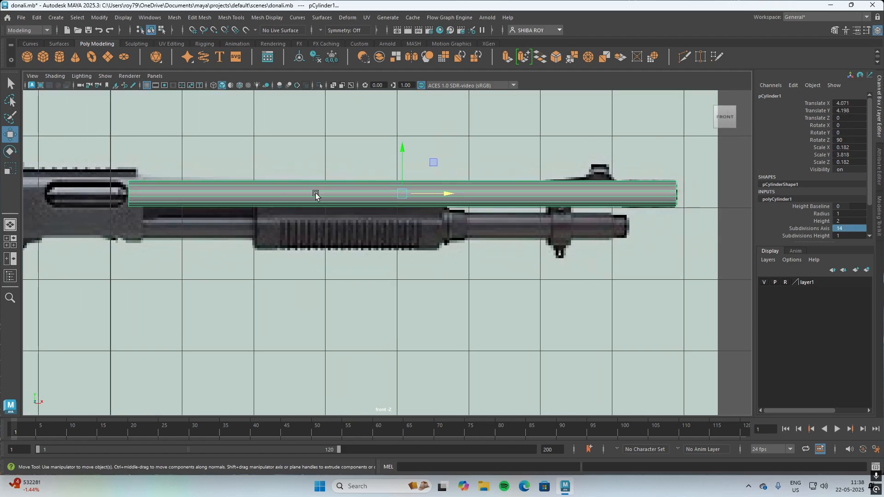
{"action": "scroll", "coordinate": [615, 210], "scroll_direction": "up", "scroll_amount": 1}
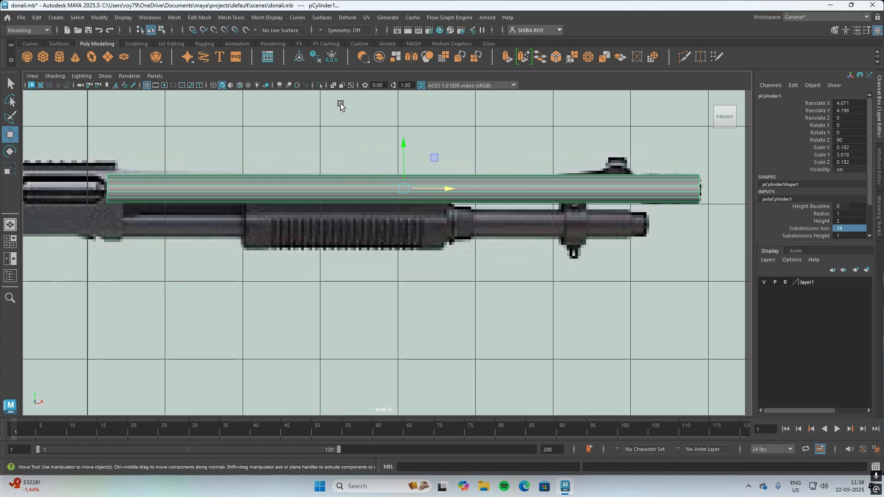
{"action": "left_click", "coordinate": [332, 85]}
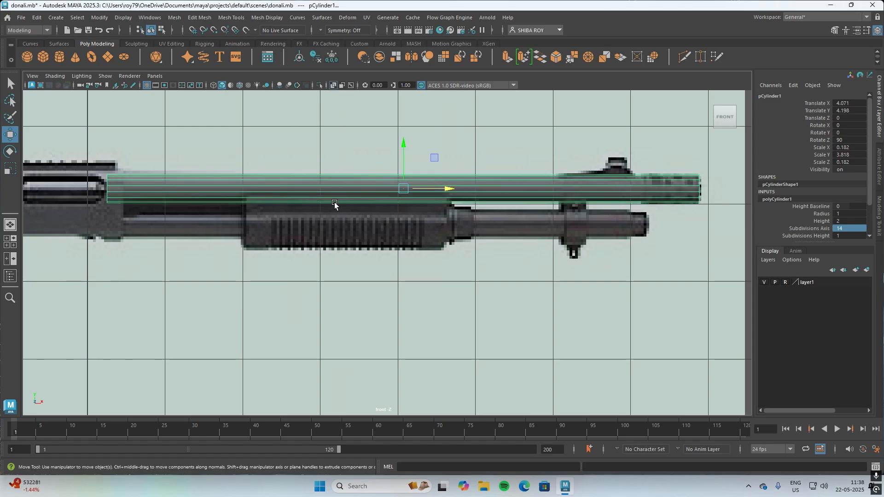
{"action": "right_click", "coordinate": [296, 194]}
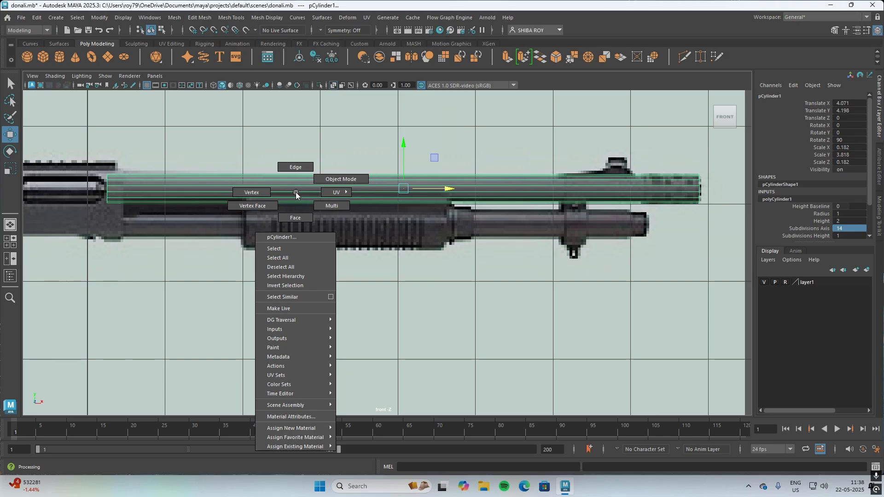
{"action": "left_click", "coordinate": [252, 192]}
{"action": "left_click_drag", "start_coordinate": [79, 167], "coordinate": [146, 242]}
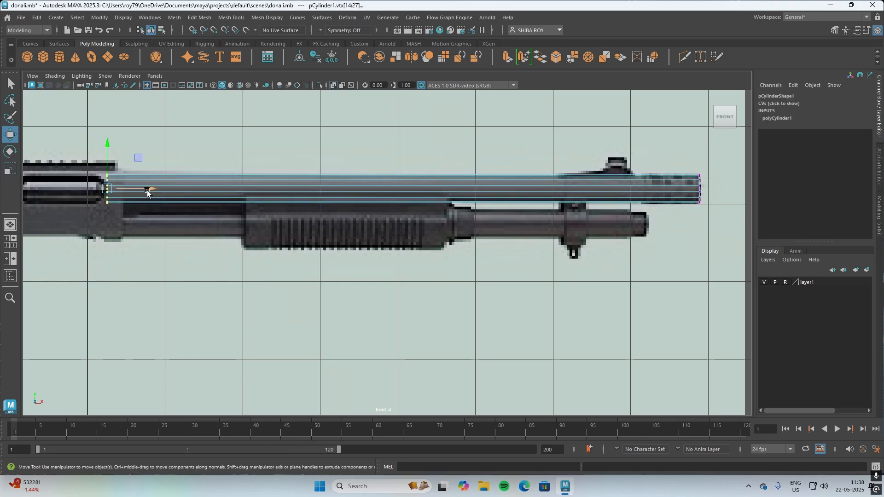
{"action": "left_click_drag", "start_coordinate": [149, 189], "coordinate": [157, 189]}
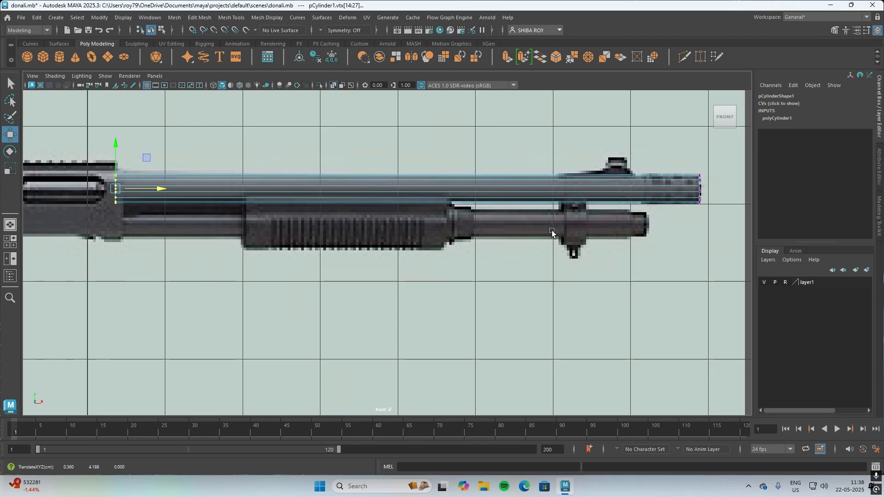
Step: Align the cylinder's muzzle-end vertices with the muzzle at about X 7.9 and return to object mode
{"action": "left_click_drag", "start_coordinate": [729, 261], "coordinate": [685, 161]}
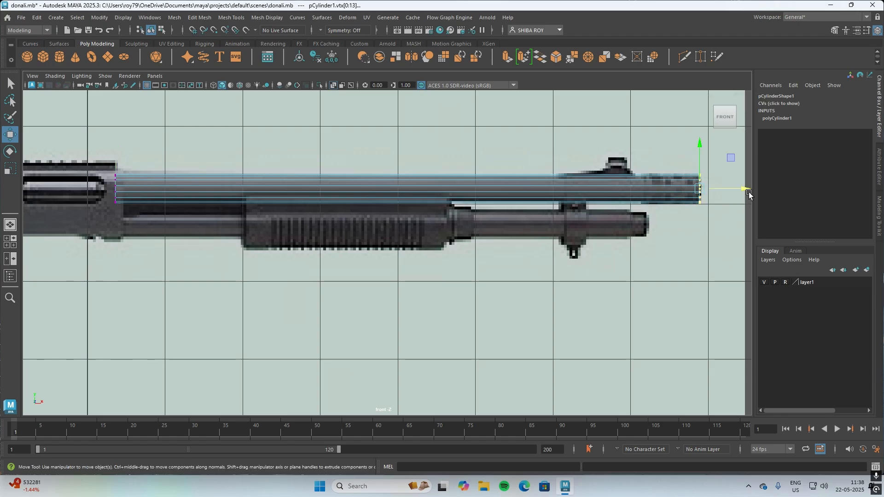
{"action": "left_click_drag", "start_coordinate": [746, 189], "coordinate": [747, 188]}
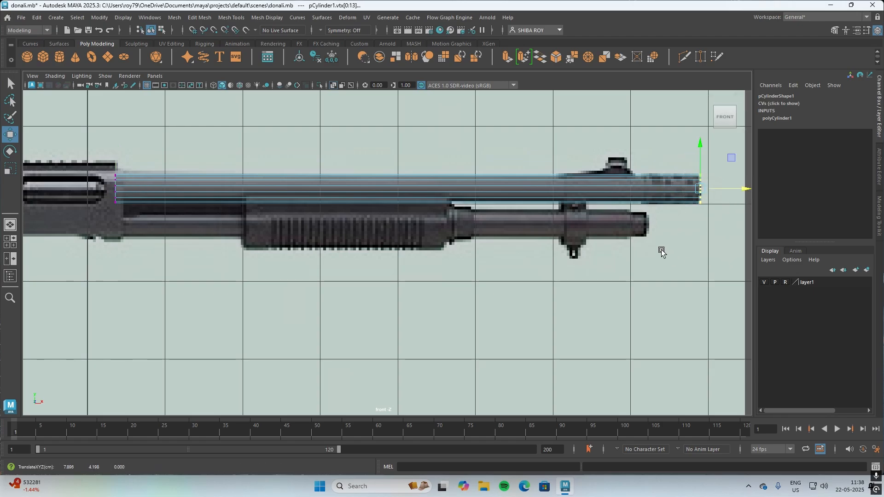
{"action": "right_click", "coordinate": [580, 195]}
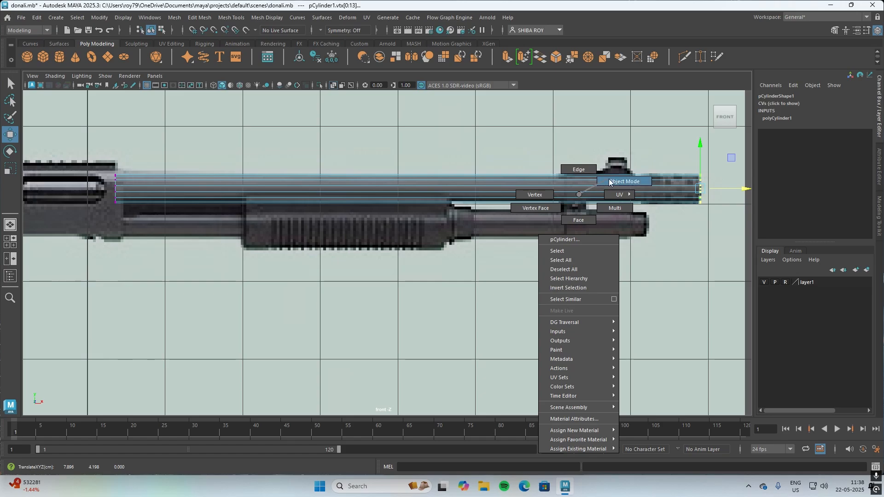
{"action": "left_click", "coordinate": [624, 181]}
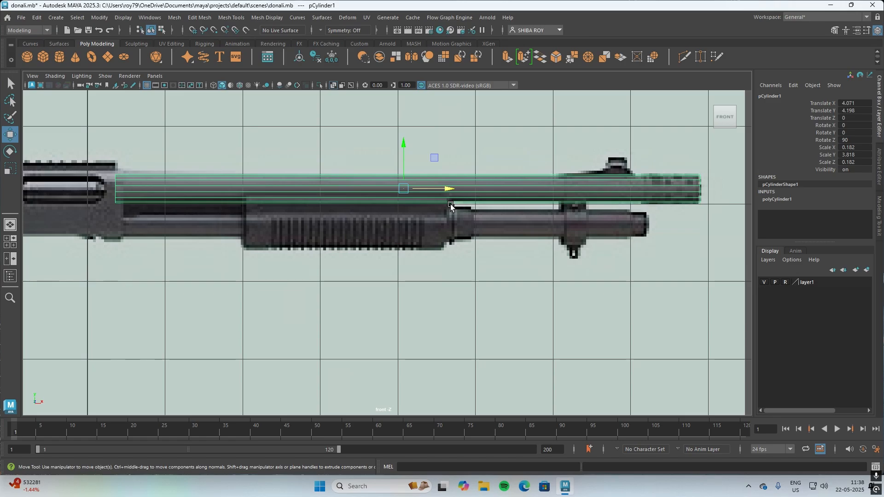
Step: Insert two edge loops with Multi-Cut around the barrel on either side of the front clamp and return to object mode
{"action": "left_click", "coordinate": [685, 57]}
{"action": "key", "text": "Caps_Lock"}
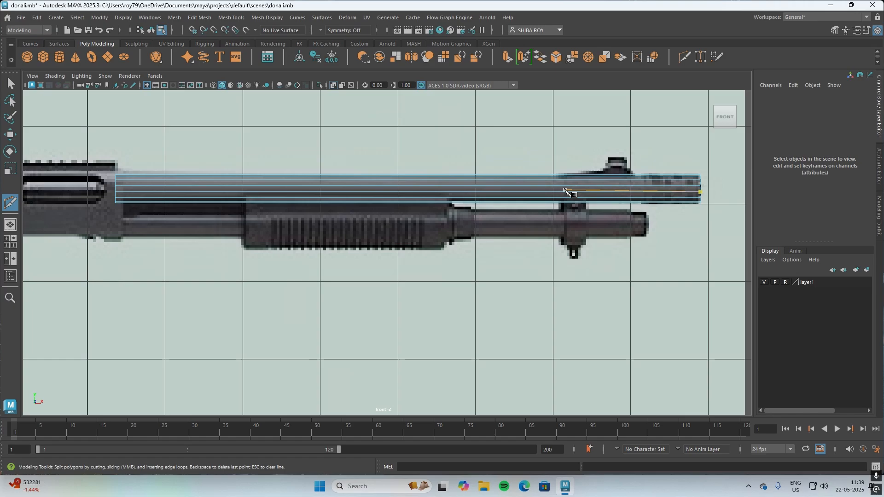
{"action": "key", "text": "ctrl"}
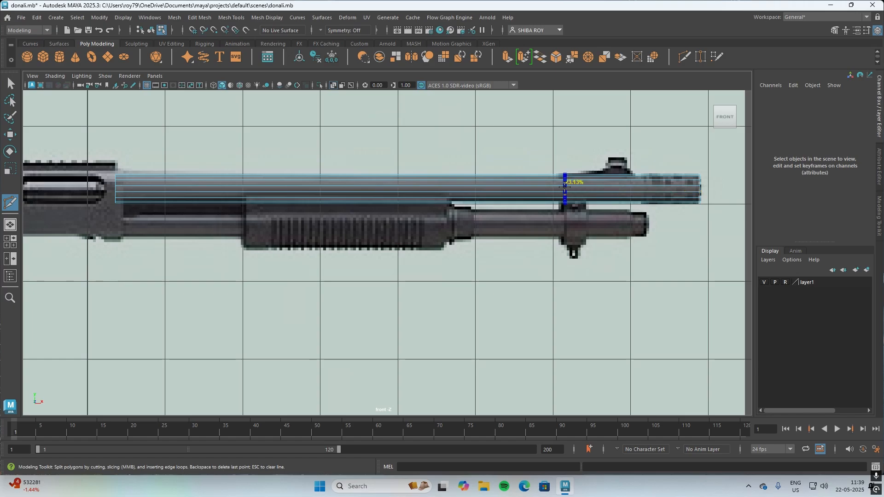
{"action": "left_click", "coordinate": [565, 185]}
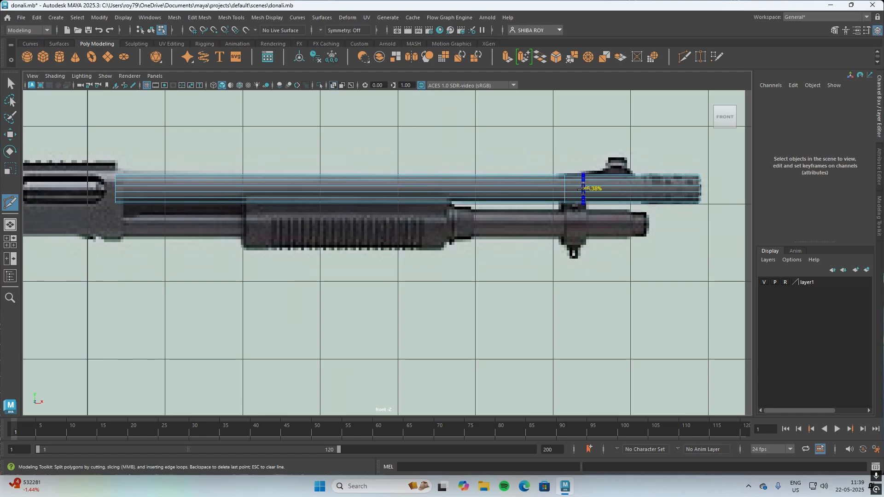
{"action": "left_click", "coordinate": [587, 189]}
{"action": "left_click", "coordinate": [565, 202]}
{"action": "key", "text": "Escape"}
{"action": "left_click", "coordinate": [565, 180]}
{"action": "right_click", "coordinate": [612, 193]}
{"action": "right_click_drag", "start_coordinate": [613, 192], "coordinate": [656, 178]}
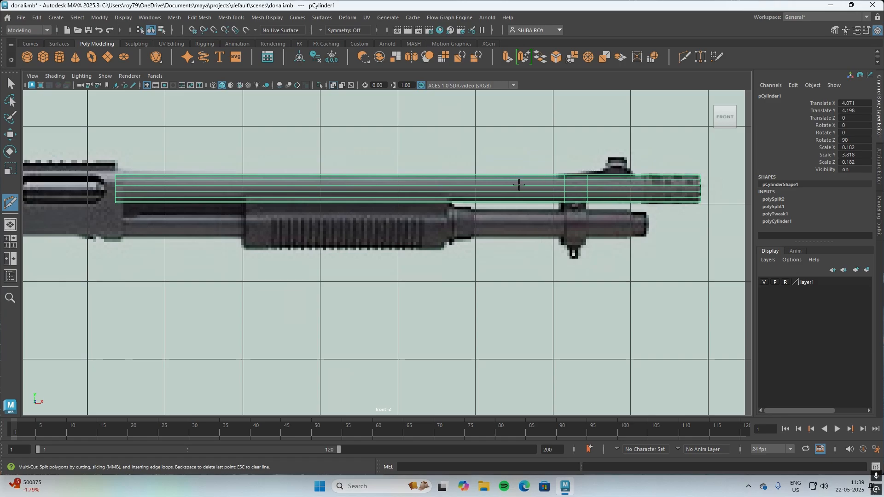
Step: Duplicate the barrel cylinder in place and leave the Multi-Cut tool for object selection
{"action": "key", "text": "ctrl+d"}
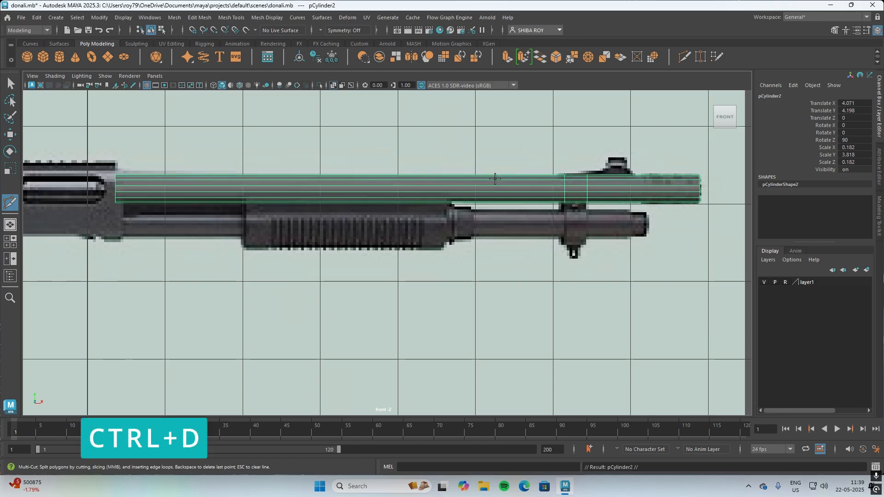
{"action": "left_click", "coordinate": [445, 195]}
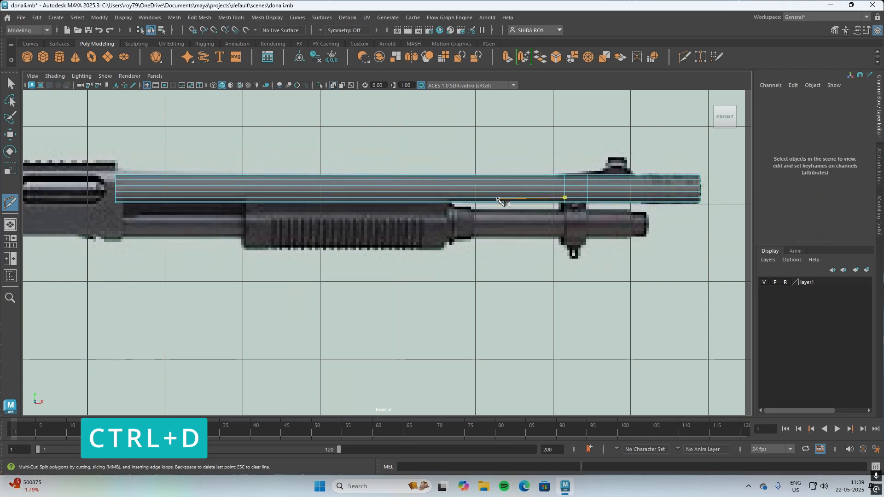
{"action": "left_click", "coordinate": [8, 88]}
{"action": "right_click", "coordinate": [498, 193]}
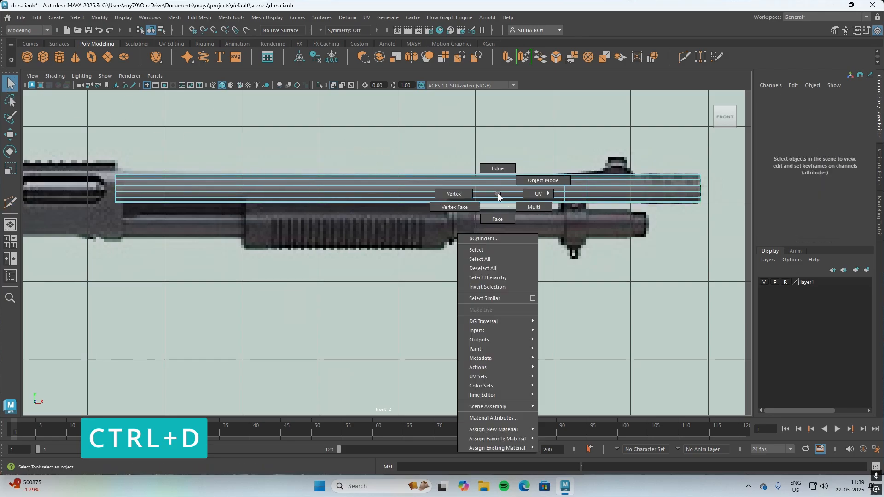
{"action": "left_click", "coordinate": [501, 194]}
{"action": "key", "text": "ctrl+d"}
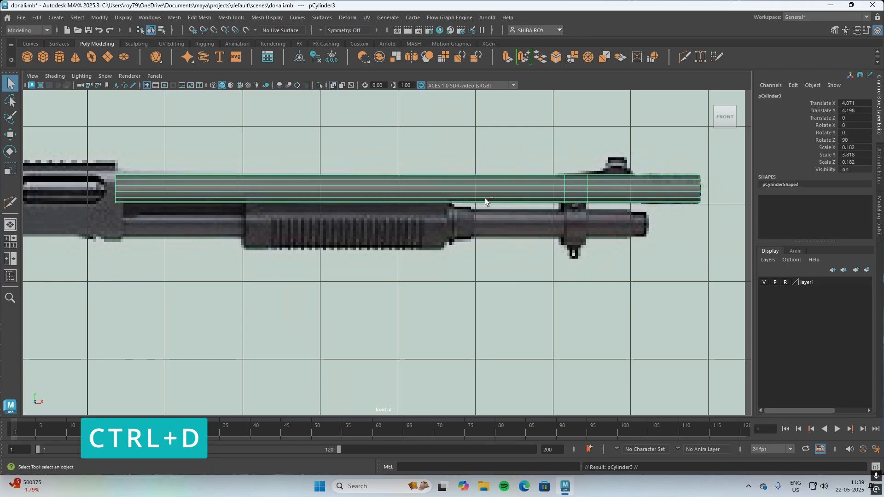
{"action": "key", "text": "w"}
{"action": "left_click_drag", "start_coordinate": [403, 144], "coordinate": [399, 184]}
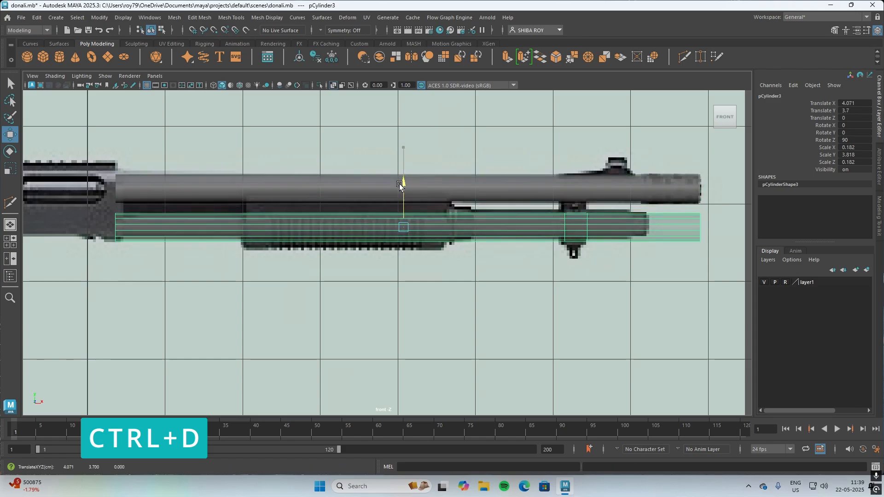
{"action": "left_click", "coordinate": [333, 187]}
{"action": "left_click_drag", "start_coordinate": [402, 148], "coordinate": [406, 108]}
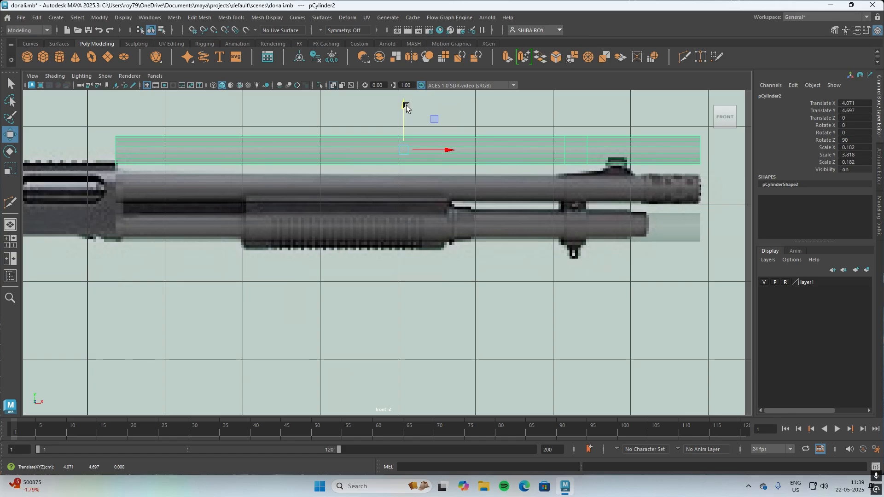
{"action": "key", "text": "ctrl+z"}
{"action": "key", "text": "ctrl+z"}
{"action": "key", "text": "ctrl+z"}
{"action": "key", "text": "ctrl+z"}
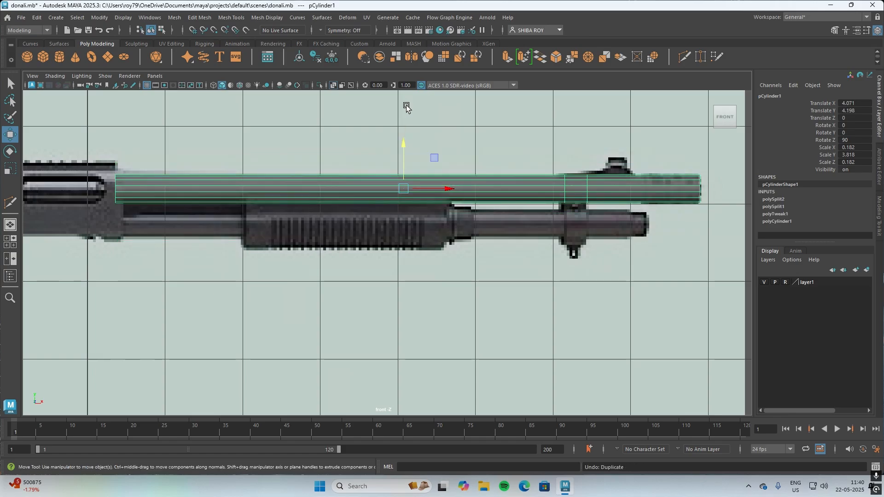
Step: Lower one of the two overlapping cylinders onto the magazine tube beneath the barrel, to about Y 3.74
{"action": "left_click_drag", "start_coordinate": [404, 152], "coordinate": [404, 188]}
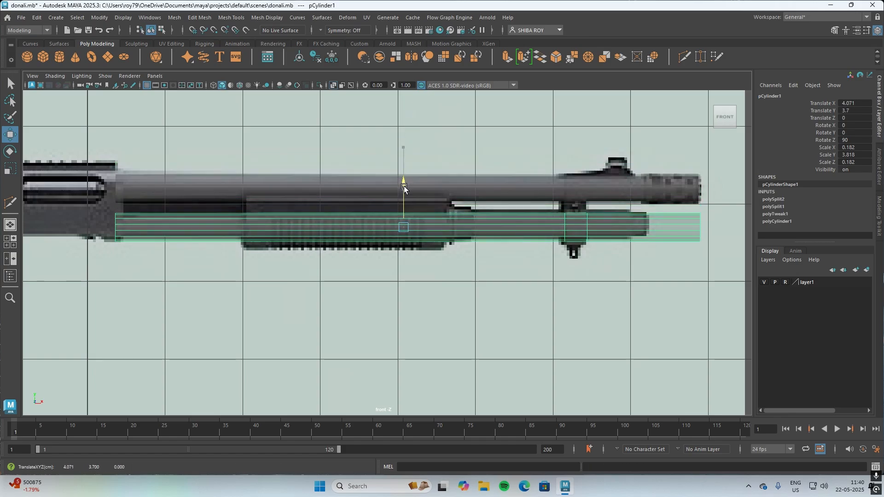
{"action": "left_click", "coordinate": [382, 172]}
{"action": "left_click_drag", "start_coordinate": [403, 147], "coordinate": [403, 109]}
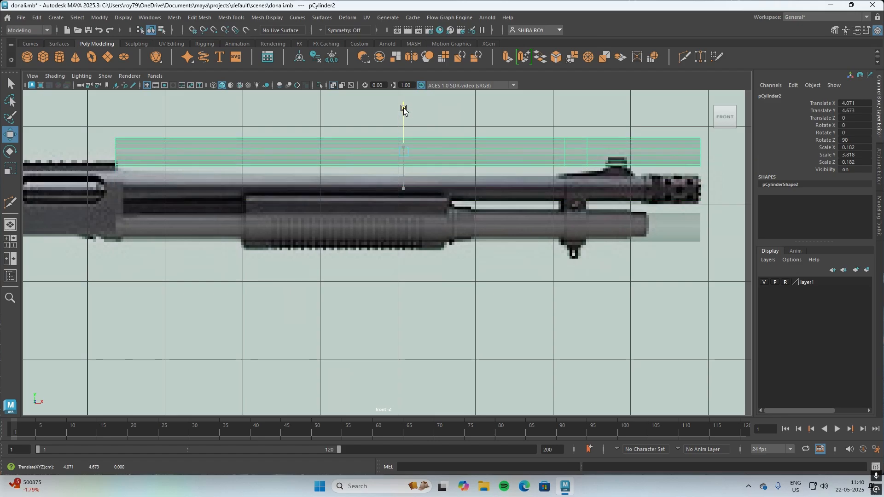
{"action": "key", "text": "ctrl+z"}
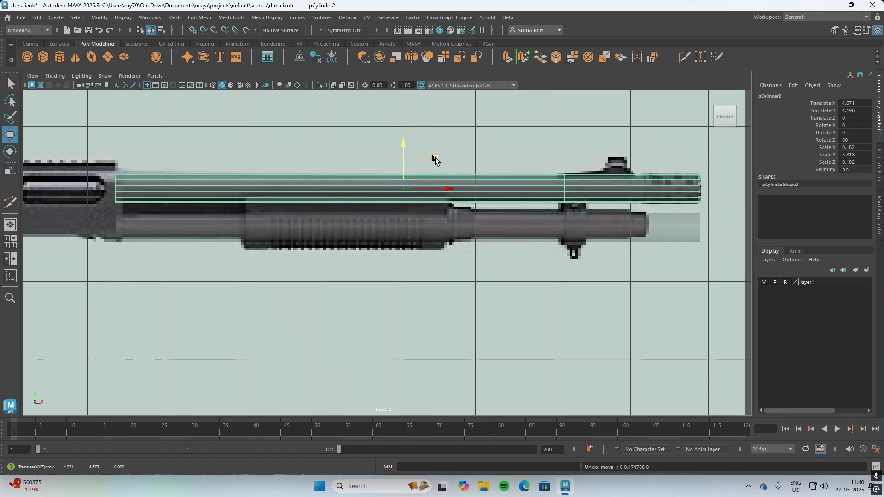
{"action": "left_click", "coordinate": [331, 85]}
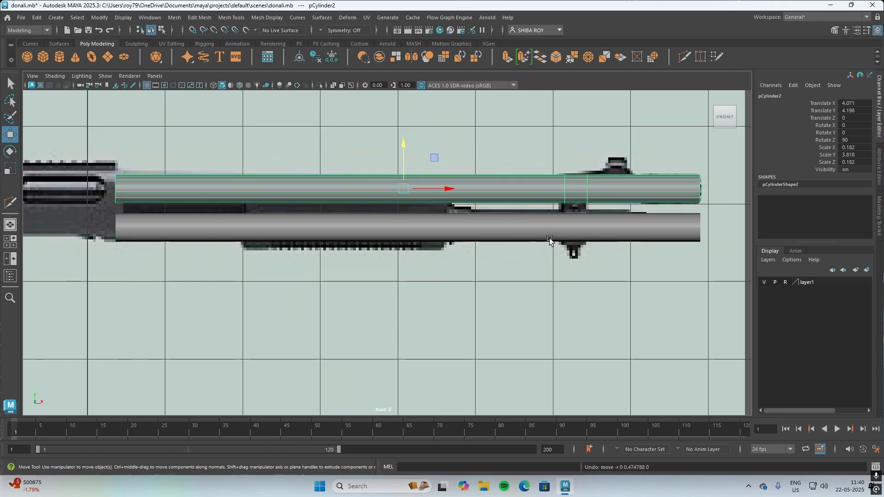
{"action": "left_click", "coordinate": [261, 232]}
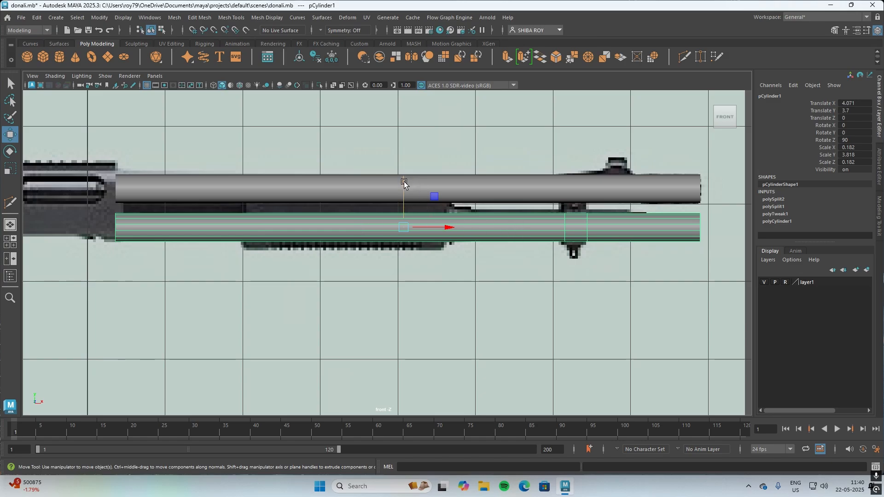
{"action": "left_click_drag", "start_coordinate": [404, 183], "coordinate": [403, 179]}
Step: Pull the lower cylinder's muzzle-end vertices back to about X 7.21 to match the magazine tube's front end, using X-ray display
{"action": "right_click_drag", "start_coordinate": [663, 213], "coordinate": [616, 211]}
{"action": "left_click", "coordinate": [333, 85]}
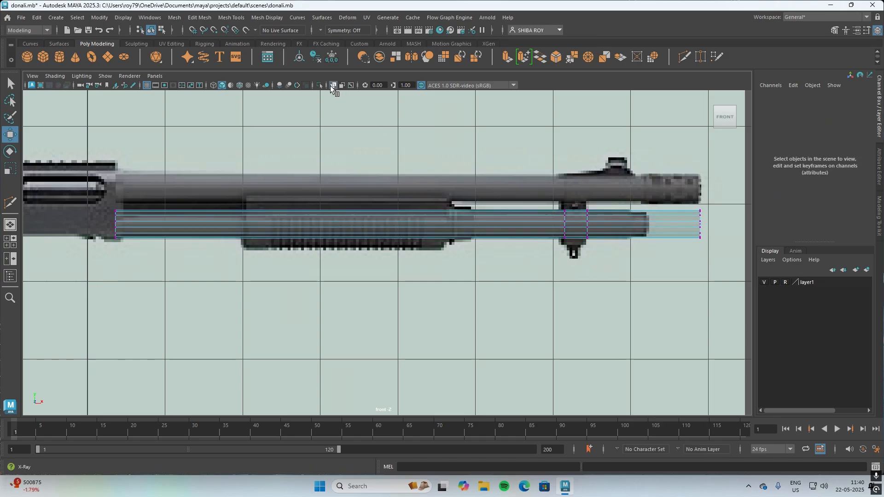
{"action": "left_click_drag", "start_coordinate": [716, 239], "coordinate": [650, 160]}
{"action": "left_click_drag", "start_coordinate": [743, 224], "coordinate": [692, 224]}
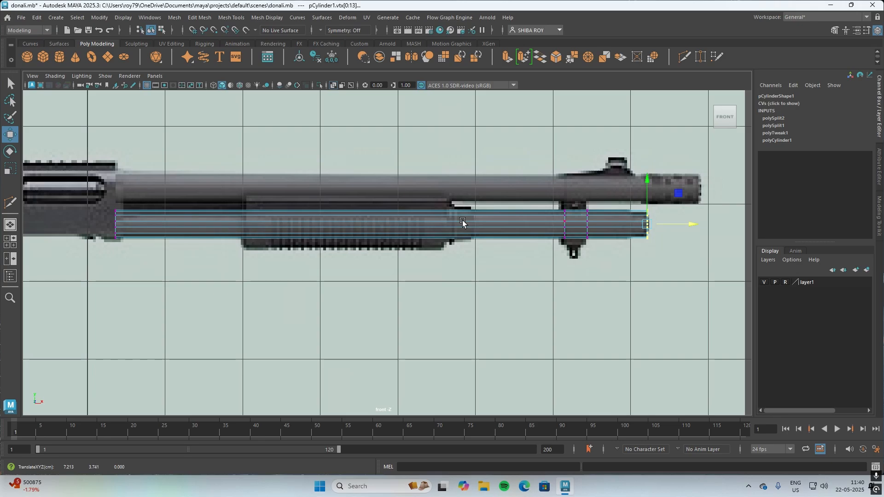
Step: Return the lower cylinder to object mode and combine it with the barrel cylinder into a single mesh
{"action": "right_click", "coordinate": [476, 193]}
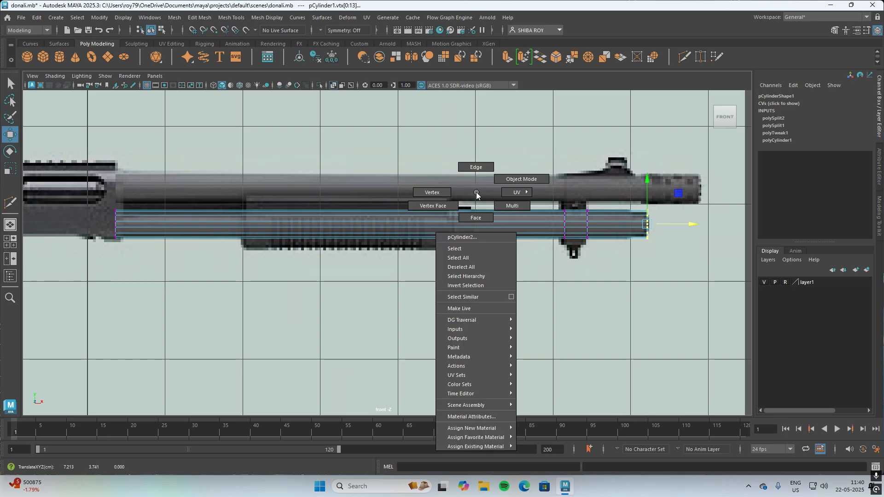
{"action": "left_click", "coordinate": [521, 179]}
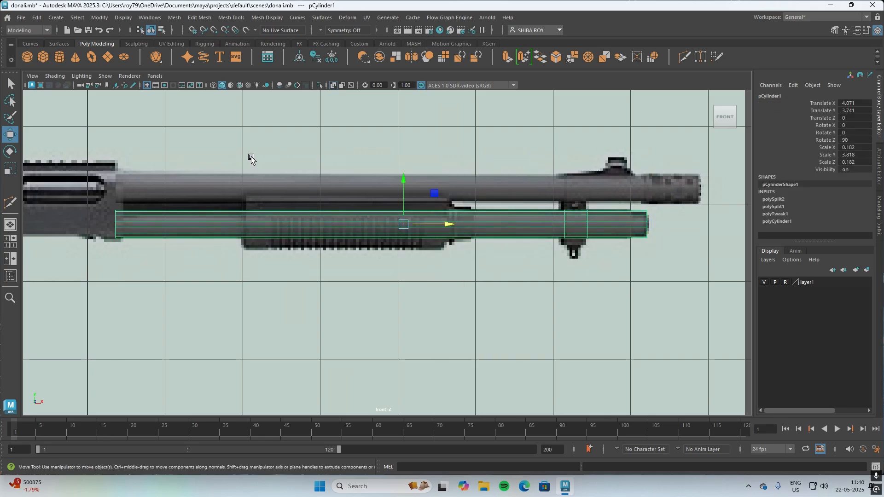
{"action": "left_click_drag", "start_coordinate": [251, 157], "coordinate": [424, 306]}
{"action": "left_click_drag", "start_coordinate": [181, 137], "coordinate": [494, 368]}
{"action": "left_click", "coordinate": [171, 21]}
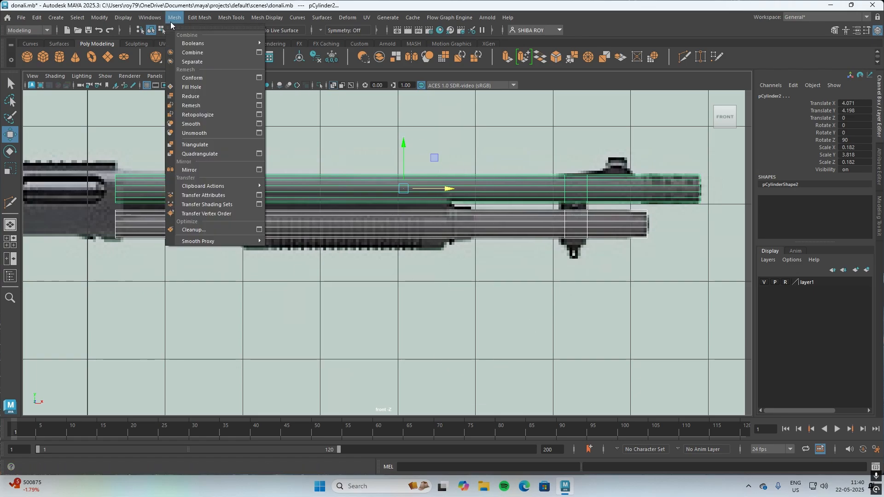
{"action": "left_click", "coordinate": [193, 52]}
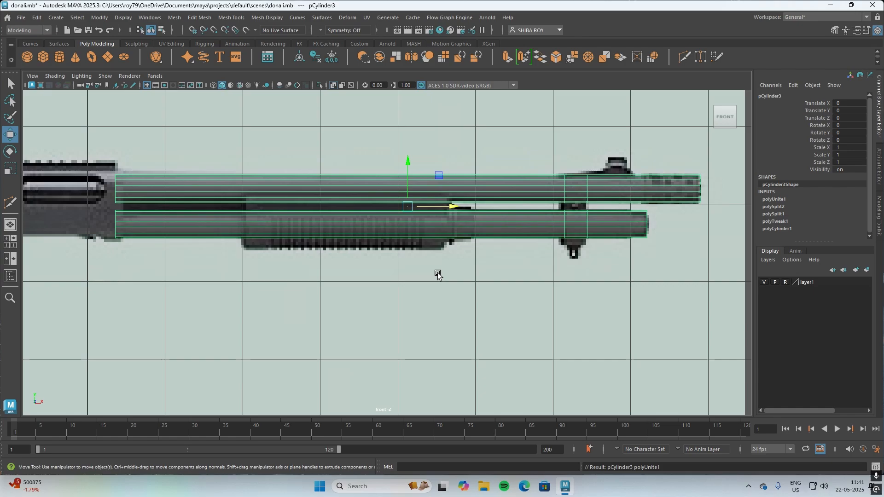
Step: Select the faces between the clamp edge loops on both tubes in face mode and try to duplicate them
{"action": "right_click", "coordinate": [528, 197]}
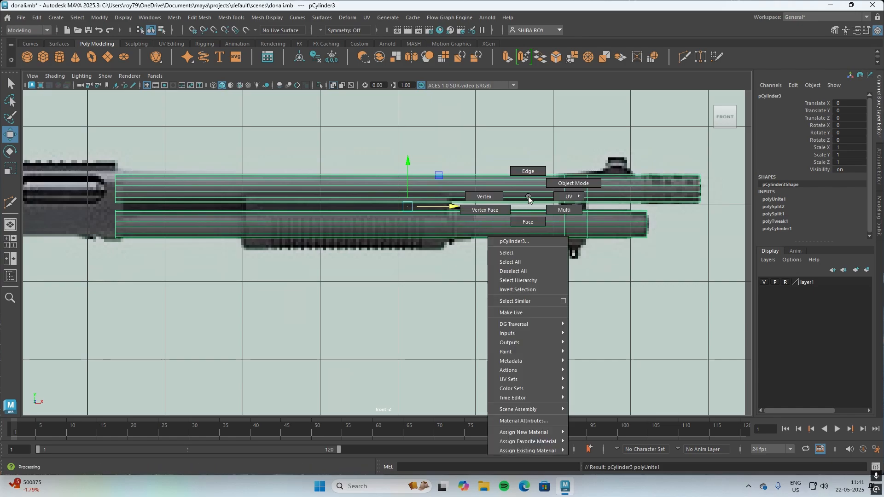
{"action": "right_click_drag", "start_coordinate": [528, 197], "coordinate": [532, 221]}
{"action": "left_click_drag", "start_coordinate": [568, 155], "coordinate": [583, 252]}
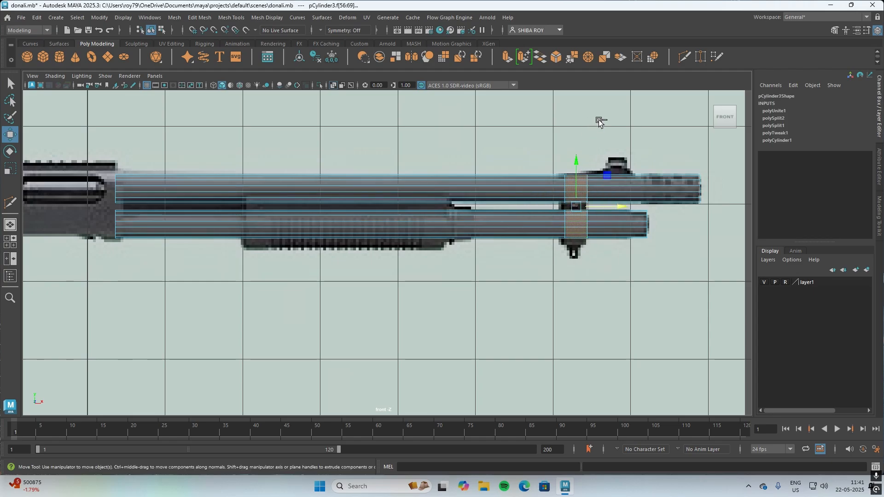
{"action": "key", "text": "ctrl+d"}
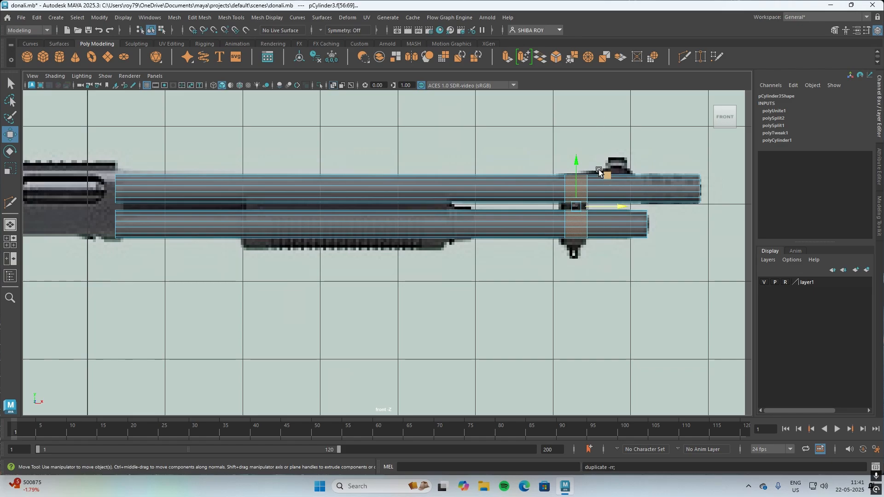
{"action": "scroll", "coordinate": [593, 195], "scroll_direction": "up", "scroll_amount": 1}
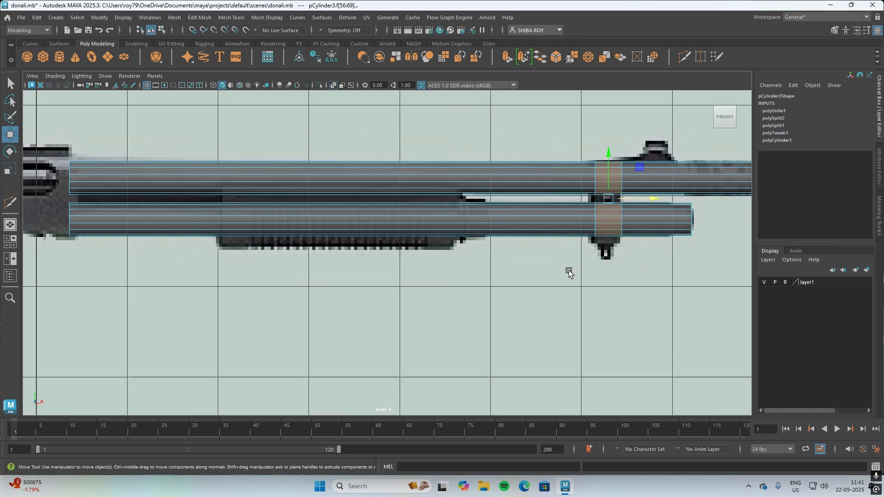
{"action": "scroll", "coordinate": [573, 286], "scroll_direction": "up", "scroll_amount": 1}
{"action": "scroll", "coordinate": [413, 296], "scroll_direction": "down", "scroll_amount": 5}
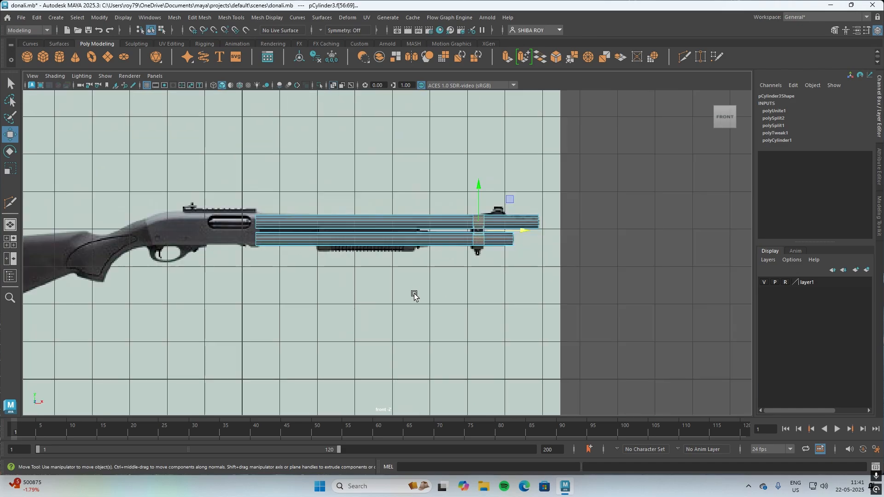
{"action": "scroll", "coordinate": [539, 299], "scroll_direction": "up", "scroll_amount": 1}
{"action": "middle_click_drag", "start_coordinate": [555, 296], "coordinate": [530, 301], "text": "alt"}
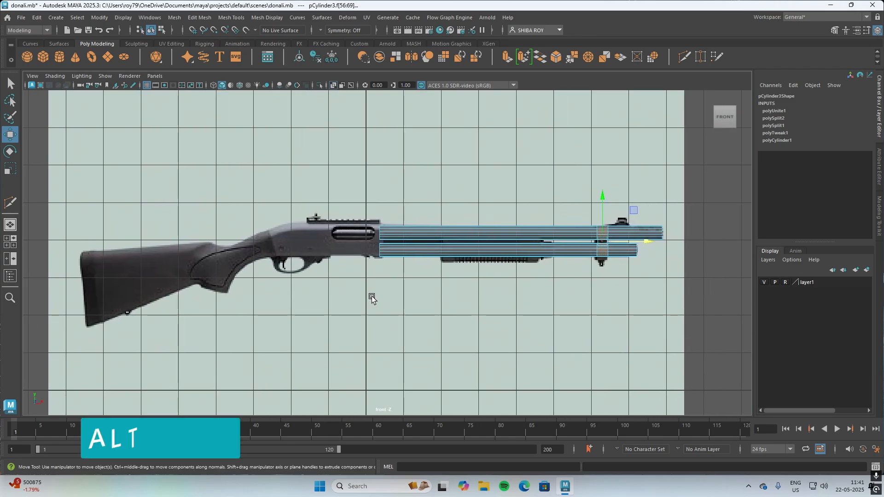
{"action": "middle_click_drag", "start_coordinate": [404, 297], "coordinate": [405, 296], "text": "alt"}
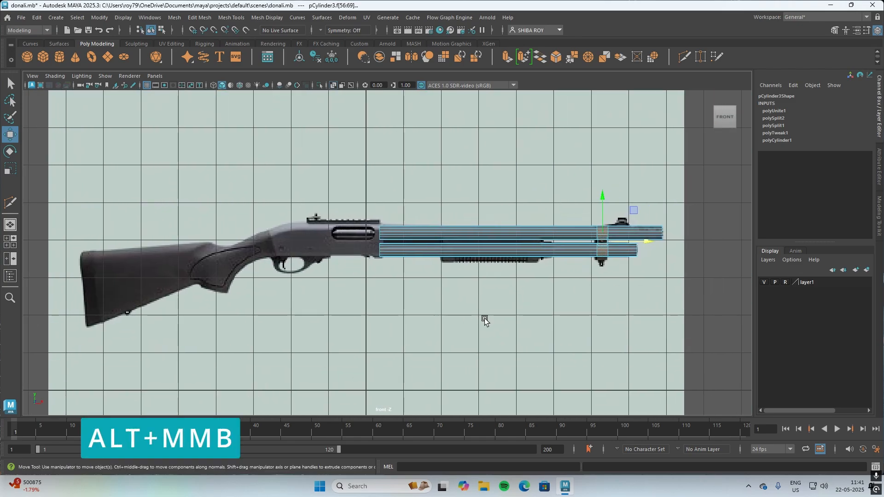
{"action": "middle_click_drag", "start_coordinate": [483, 318], "coordinate": [527, 322], "text": "alt"}
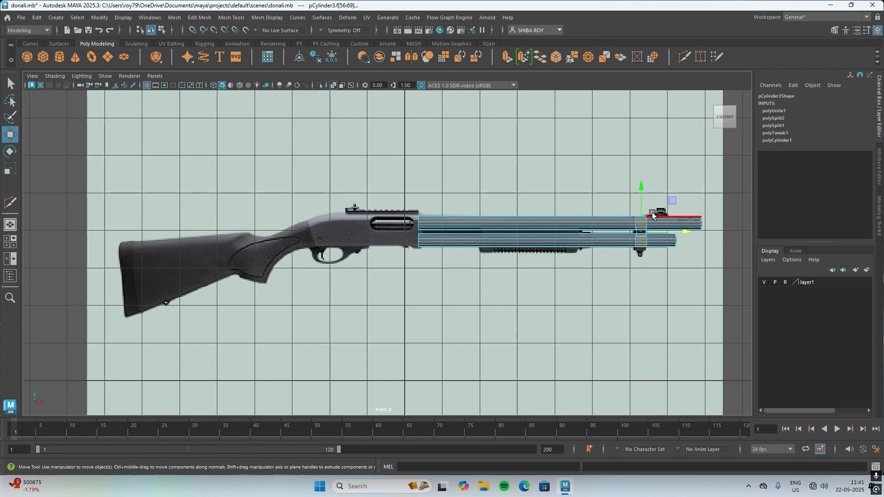
{"action": "scroll", "coordinate": [676, 193], "scroll_direction": "up", "scroll_amount": 3}
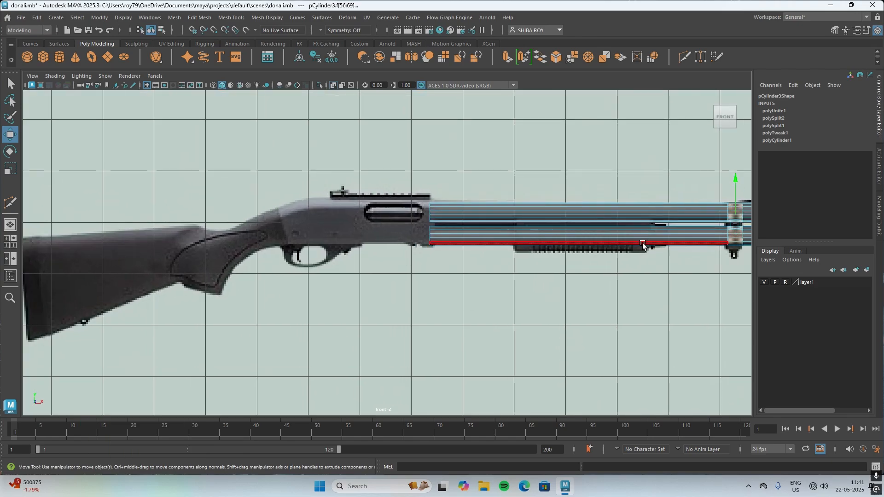
{"action": "middle_click_drag", "start_coordinate": [646, 245], "coordinate": [367, 239], "text": "alt"}
{"action": "scroll", "coordinate": [587, 262], "scroll_direction": "up", "scroll_amount": 4}
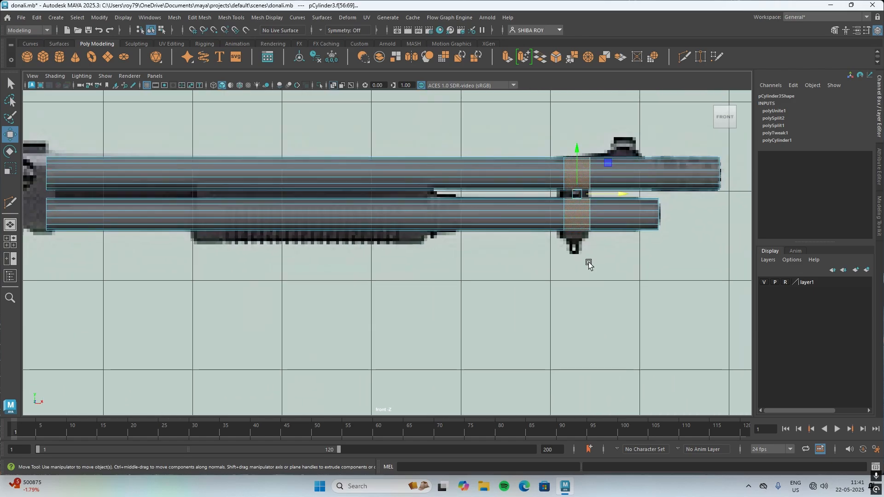
{"action": "middle_click_drag", "start_coordinate": [560, 282], "coordinate": [459, 303], "text": "alt"}
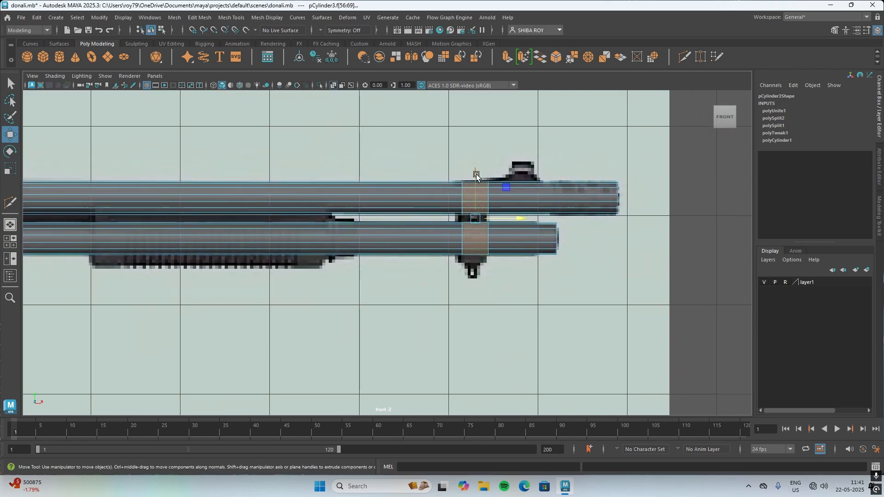
Step: Try to duplicate the clamp band faces and raise them above the barrel, undoing each move
{"action": "left_click_drag", "start_coordinate": [475, 174], "coordinate": [473, 130]}
{"action": "key", "text": "ctrl+z"}
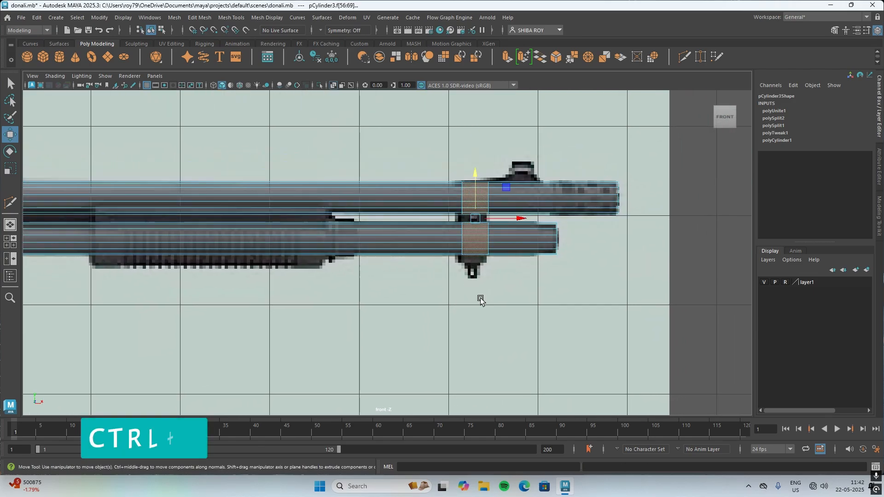
{"action": "key", "text": "ctrl+d"}
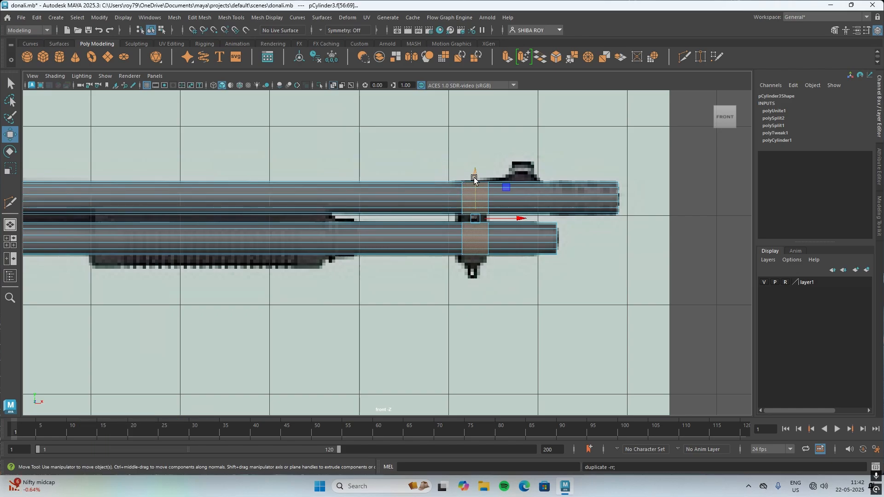
{"action": "left_click_drag", "start_coordinate": [476, 175], "coordinate": [474, 141]}
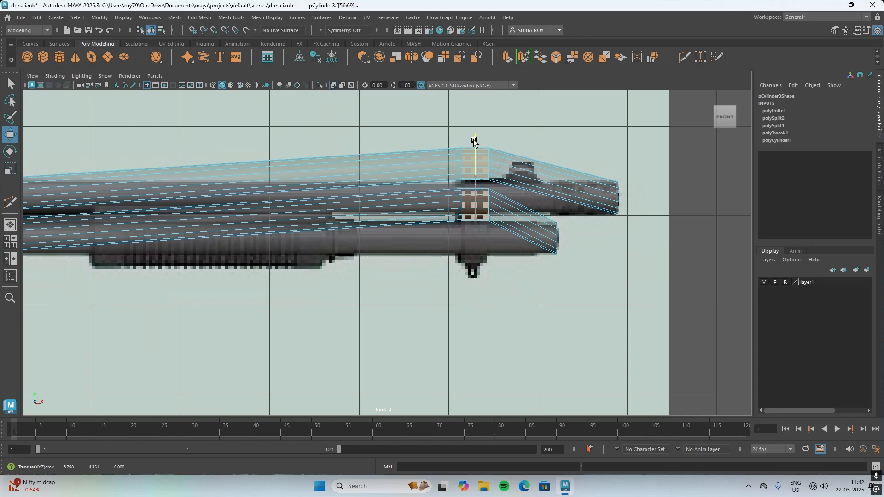
{"action": "key", "text": "ctrl+z"}
Step: Try to raise the faces behind the clamp band on both tubes and undo the move
{"action": "left_click_drag", "start_coordinate": [313, 175], "coordinate": [329, 246]}
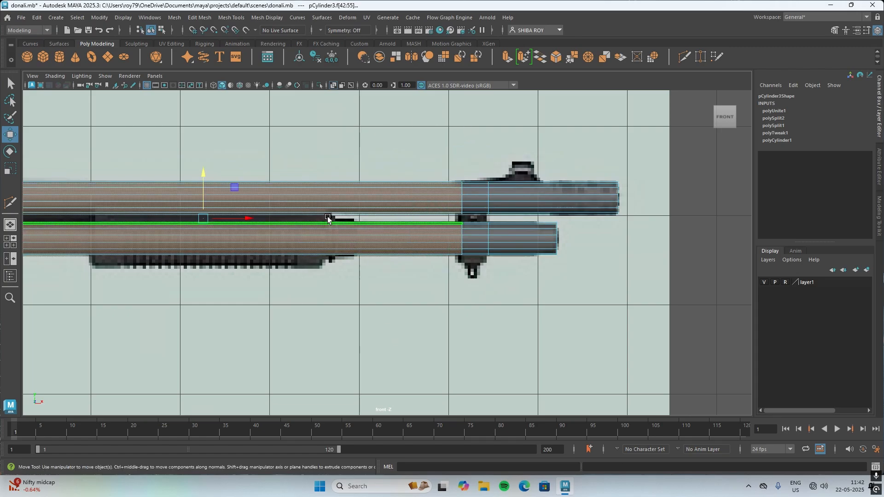
{"action": "left_click_drag", "start_coordinate": [199, 173], "coordinate": [208, 134]}
{"action": "key", "text": "ctrl+z"}
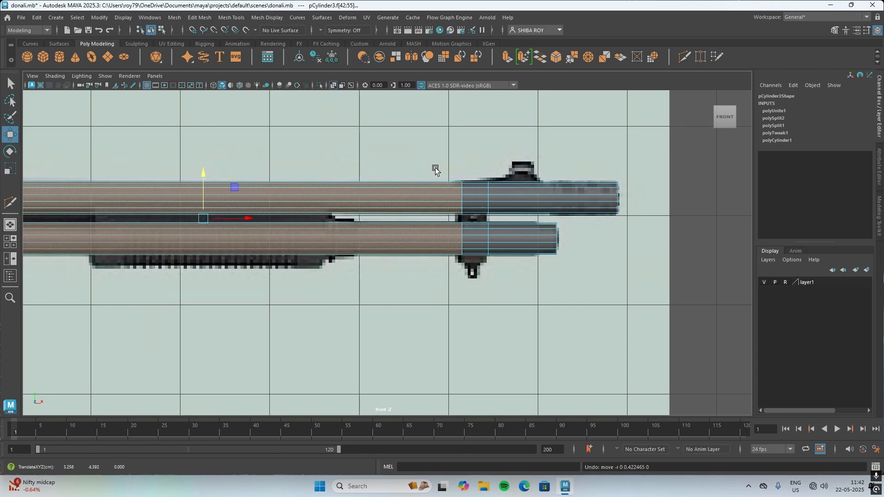
Step: Select the clamp band faces on both tubes again and clear the selection
{"action": "left_click_drag", "start_coordinate": [476, 166], "coordinate": [483, 279]}
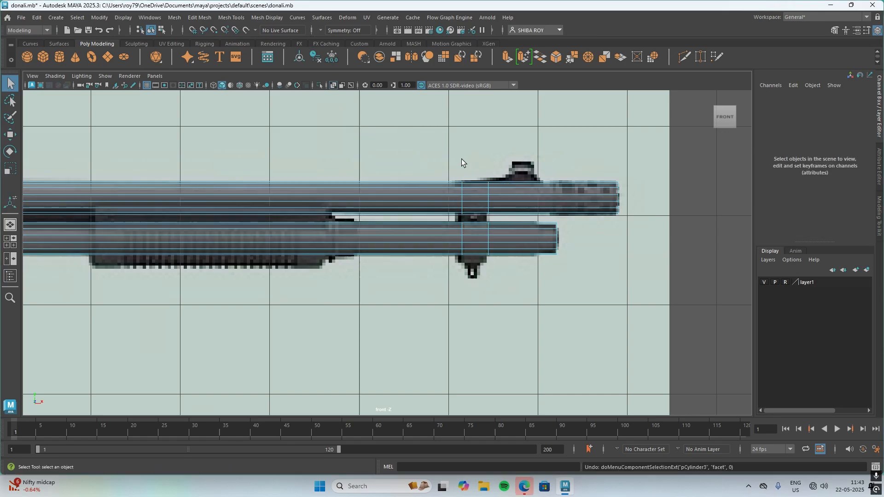
{"action": "left_click_drag", "start_coordinate": [461, 159], "coordinate": [484, 262]}
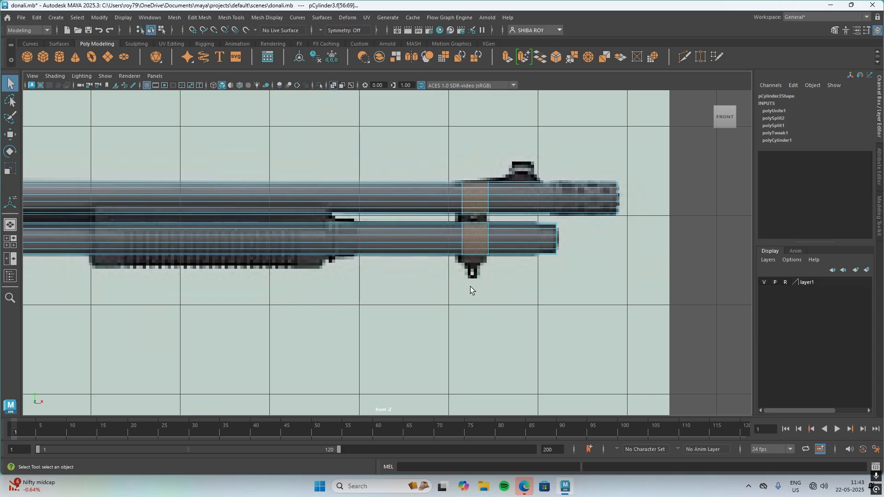
{"action": "left_click", "coordinate": [466, 283]}
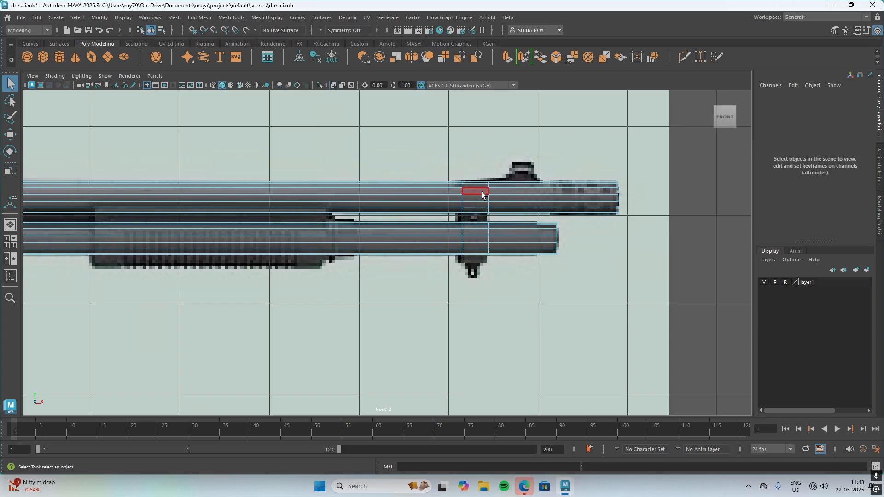
Step: Switch to the perspective view and examine the gap between the two tubes from their muzzle end
{"action": "left_click_drag", "start_coordinate": [446, 297], "coordinate": [493, 292], "text": "alt"}
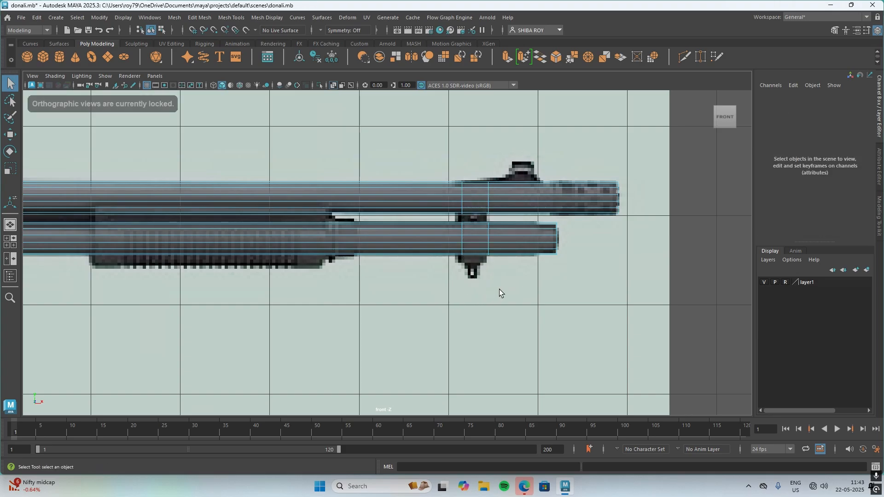
{"action": "key", "text": "space"}
{"action": "key", "text": "space"}
{"action": "scroll", "coordinate": [490, 177], "scroll_direction": "up", "scroll_amount": 5}
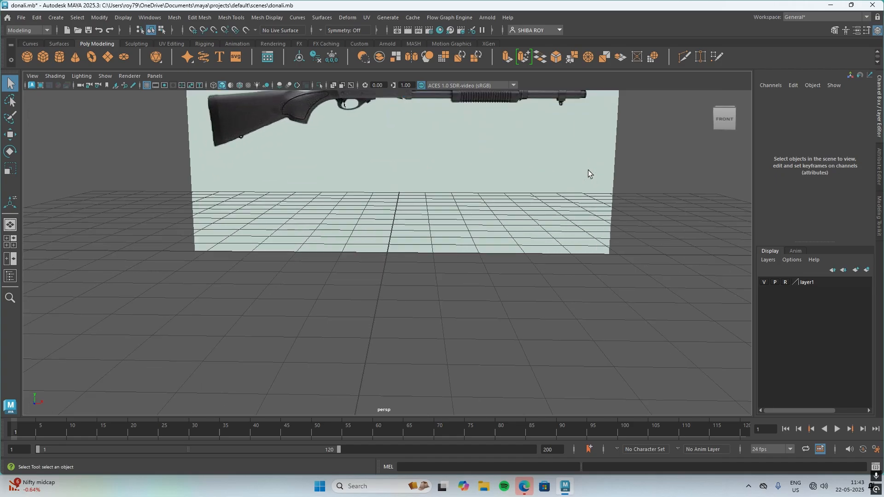
{"action": "middle_click_drag", "start_coordinate": [588, 170], "coordinate": [281, 305], "text": "alt"}
{"action": "scroll", "coordinate": [419, 184], "scroll_direction": "up", "scroll_amount": 4}
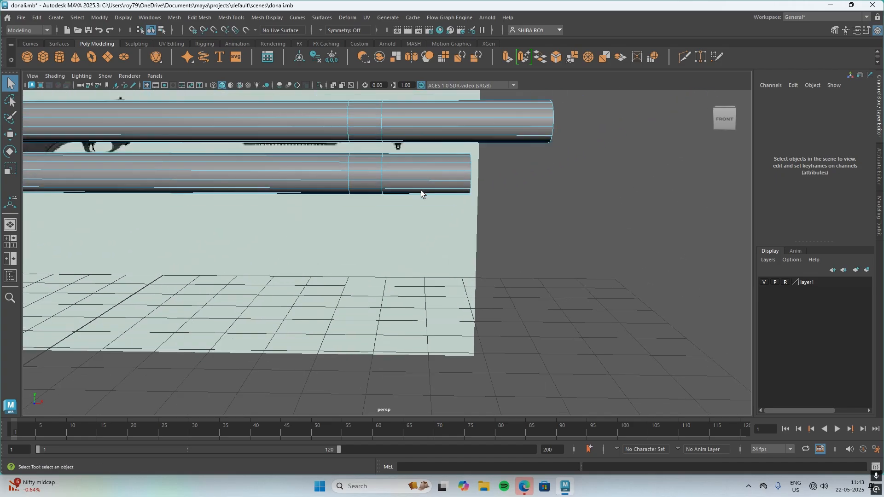
{"action": "left_click_drag", "start_coordinate": [363, 211], "coordinate": [272, 223], "text": "alt"}
{"action": "scroll", "coordinate": [326, 106], "scroll_direction": "up", "scroll_amount": 5}
{"action": "middle_click_drag", "start_coordinate": [325, 200], "coordinate": [431, 334], "text": "alt"}
{"action": "middle_click_drag", "start_coordinate": [410, 195], "coordinate": [557, 254], "text": "alt"}
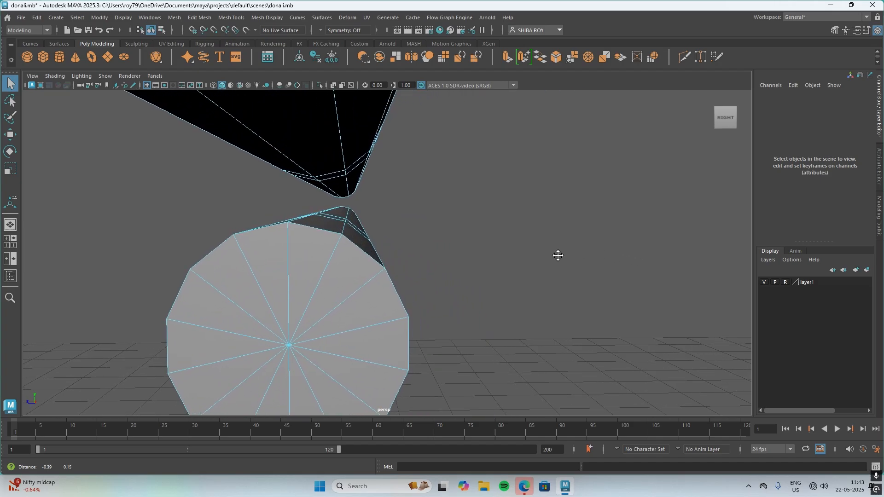
Step: Delete the facing clamp band faces on the underside of the barrel and the top of the magazine tube
{"action": "left_click", "coordinate": [361, 160]}
{"action": "left_click", "coordinate": [333, 174], "text": "shift"}
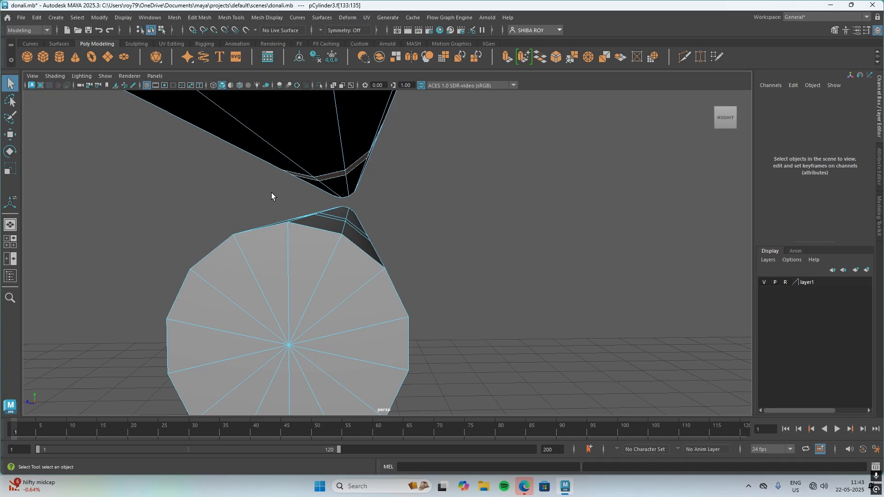
{"action": "mouse_move", "coordinate": [272, 192]}
{"action": "left_mouse_down", "text": "alt"}
{"action": "mouse_move", "coordinate": [288, 198]}
{"action": "mouse_move", "coordinate": [286, 188]}
{"action": "left_mouse_up", "text": "alt"}
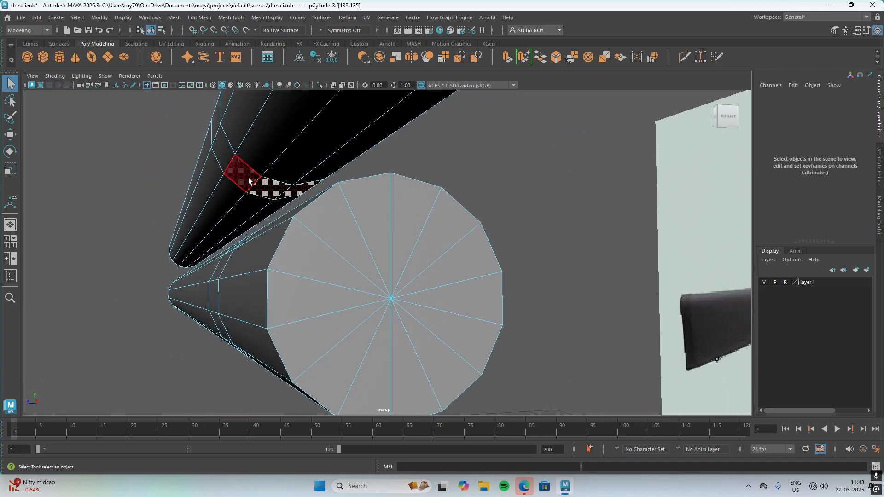
{"action": "left_click", "coordinate": [248, 180], "text": "shift"}
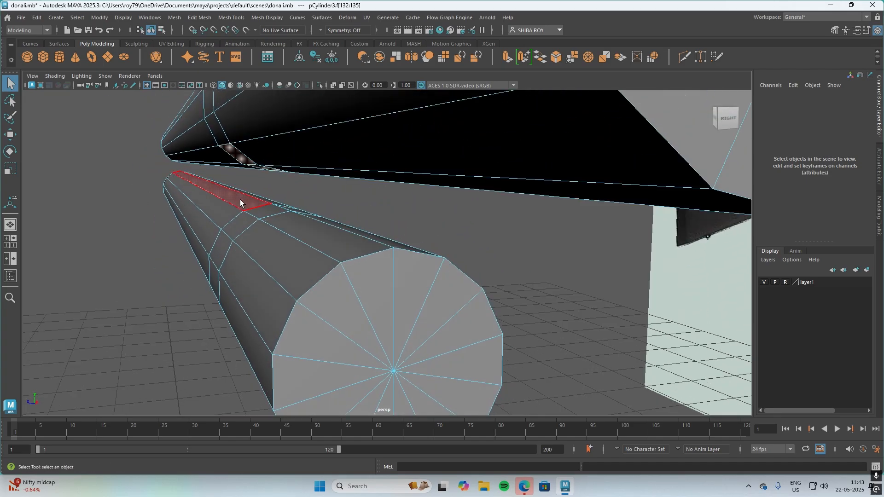
{"action": "left_click_drag", "start_coordinate": [403, 216], "coordinate": [389, 213], "text": "alt"}
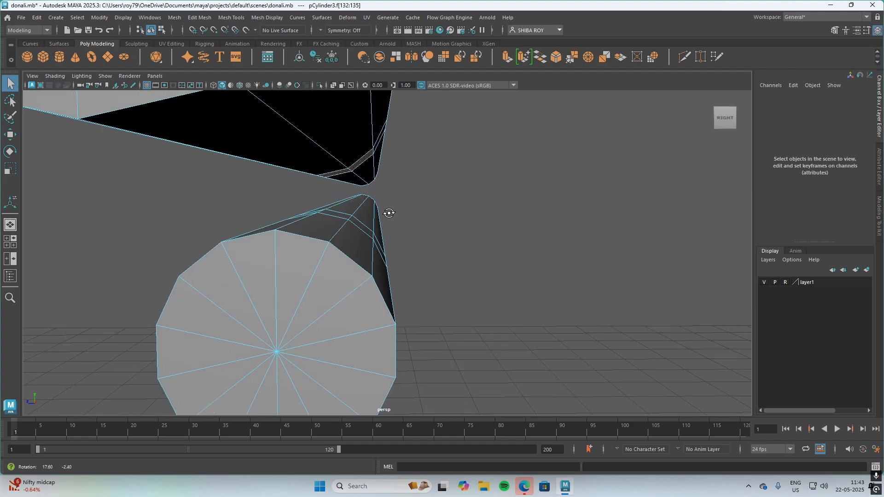
{"action": "left_click", "coordinate": [361, 224]}
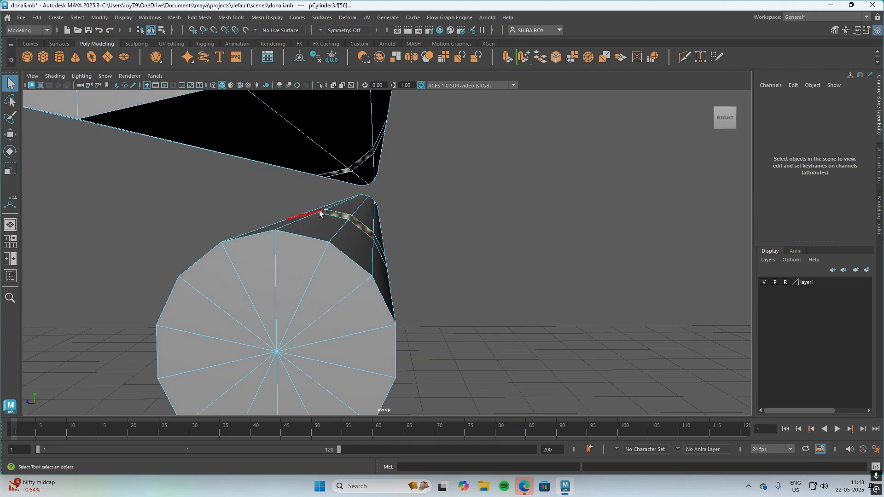
{"action": "scroll", "coordinate": [244, 200], "scroll_direction": "down", "scroll_amount": 5}
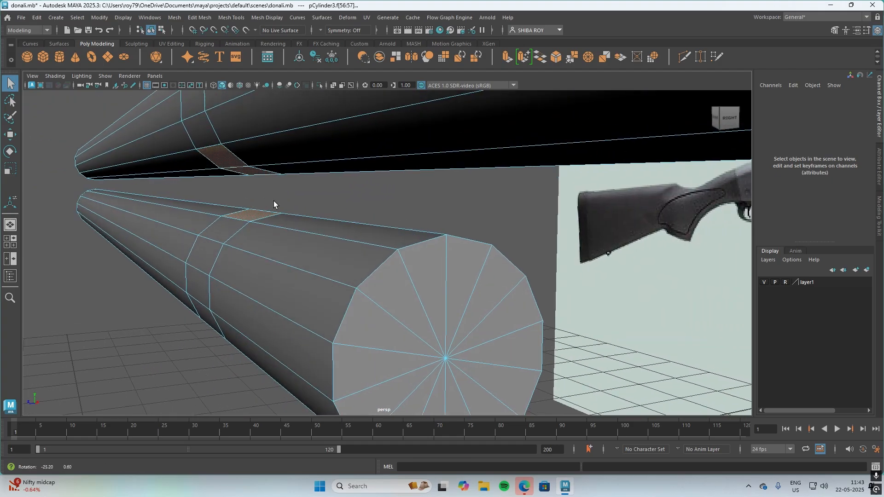
{"action": "left_click", "coordinate": [226, 231], "text": "shift"}
{"action": "mouse_move", "coordinate": [393, 199]}
{"action": "left_mouse_down", "text": "alt"}
{"action": "mouse_move", "coordinate": [375, 193]}
{"action": "mouse_move", "coordinate": [398, 200]}
{"action": "left_mouse_up", "text": "alt"}
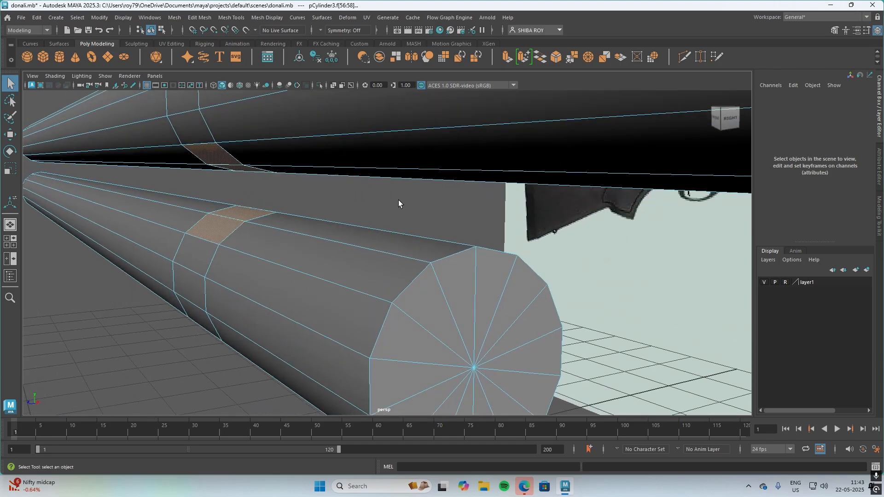
{"action": "key", "text": "Delete"}
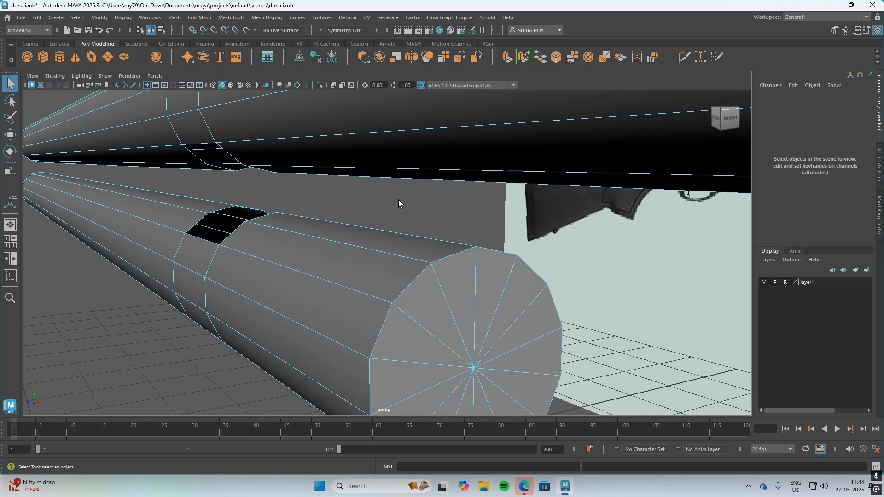
Step: Bridge the open clamp edges of the barrel and magazine tube on the front side of the gun
{"action": "left_click_drag", "start_coordinate": [362, 233], "coordinate": [391, 210], "text": "alt"}
{"action": "scroll", "coordinate": [391, 209], "scroll_direction": "down", "scroll_amount": 2}
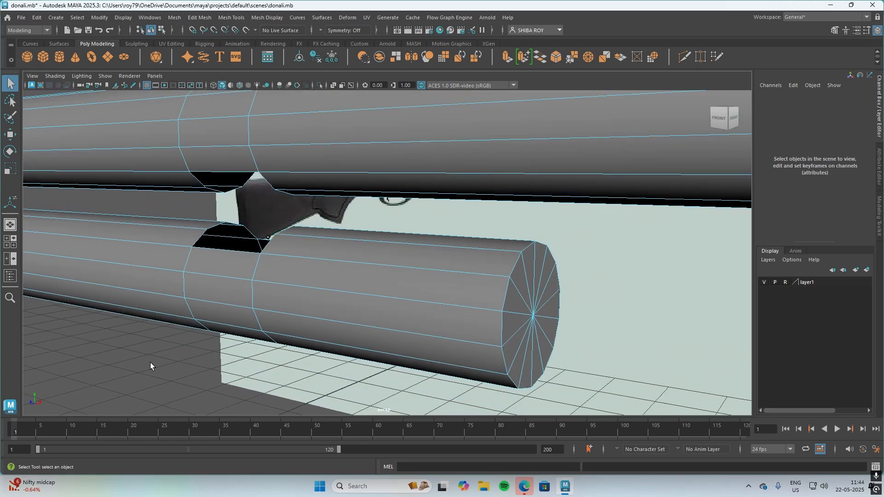
{"action": "left_click_drag", "start_coordinate": [152, 362], "coordinate": [172, 367], "text": "alt"}
{"action": "right_click", "coordinate": [344, 308]}
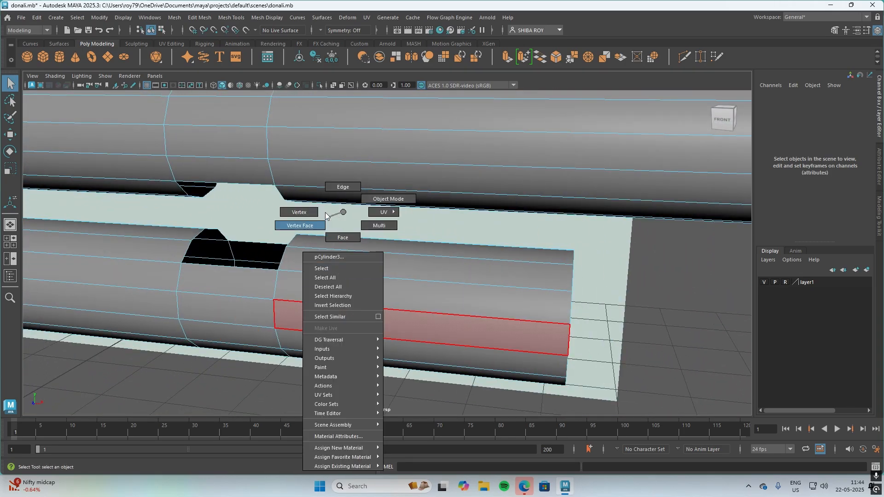
{"action": "left_click", "coordinate": [345, 185]}
{"action": "left_click", "coordinate": [240, 184]}
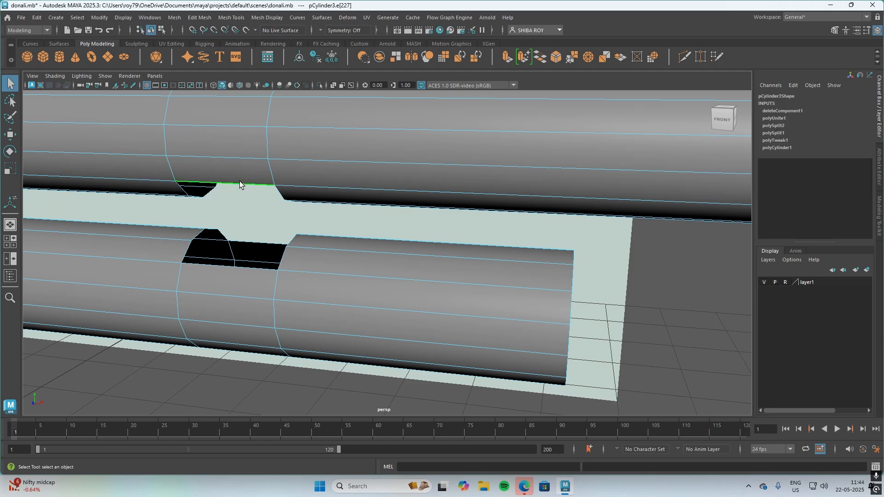
{"action": "left_click", "coordinate": [232, 266]}
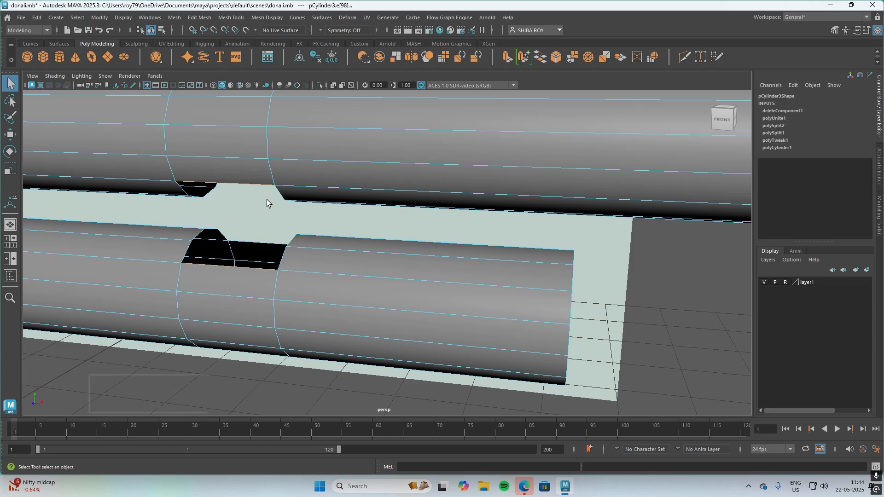
{"action": "right_click", "coordinate": [413, 152], "text": "shift"}
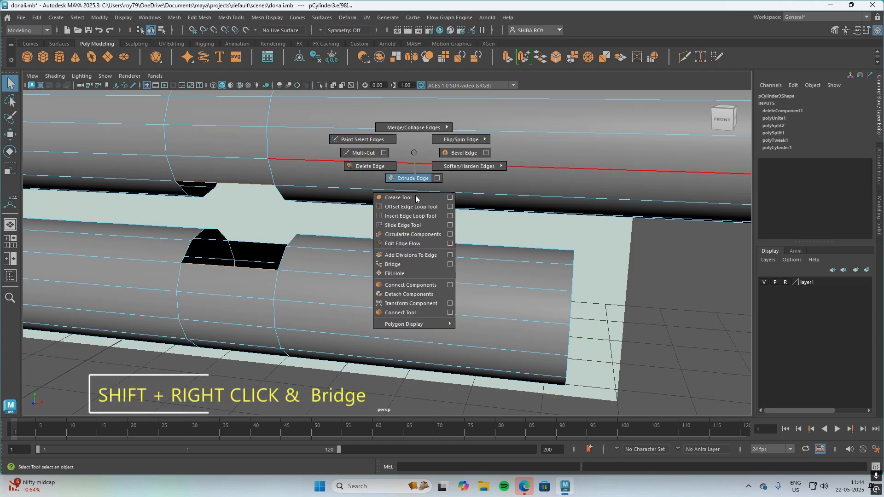
{"action": "left_click", "coordinate": [414, 264]}
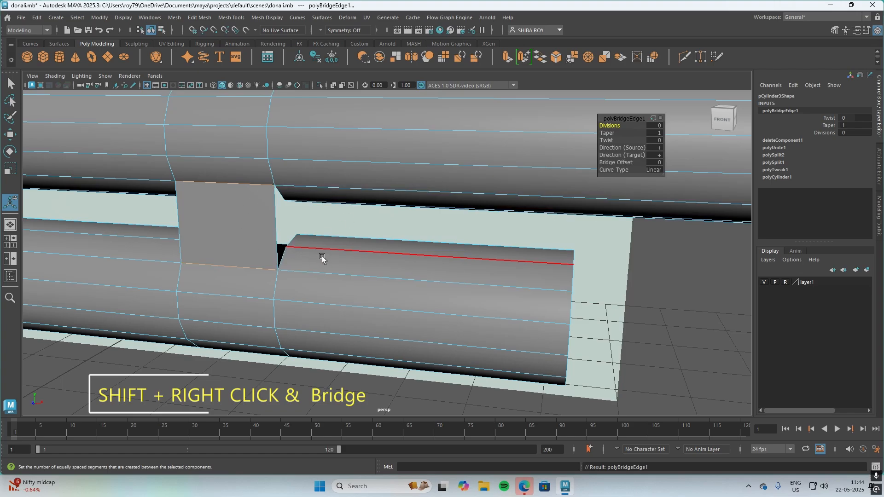
Step: Bridge the matching clamp edges between the two tubes on the back side of the gun
{"action": "left_click_drag", "start_coordinate": [560, 277], "coordinate": [468, 250], "text": "alt"}
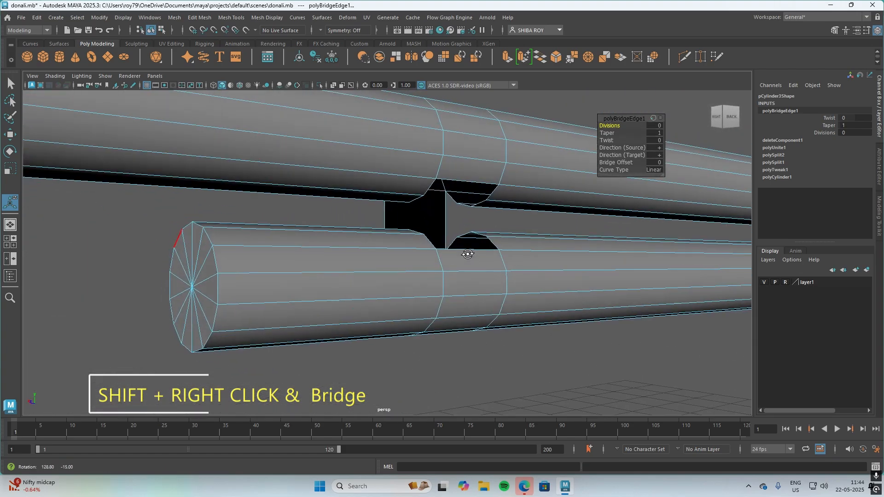
{"action": "left_click", "coordinate": [458, 185]}
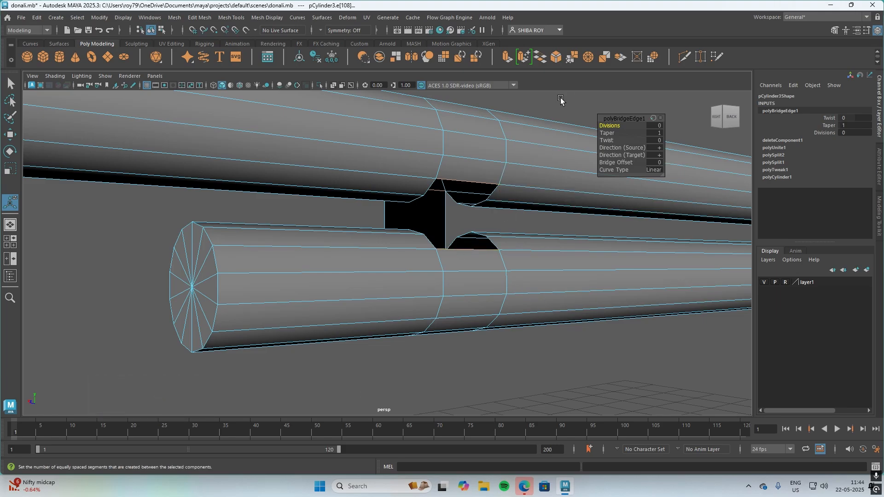
{"action": "right_click_drag", "start_coordinate": [559, 103], "coordinate": [551, 214], "text": "shift"}
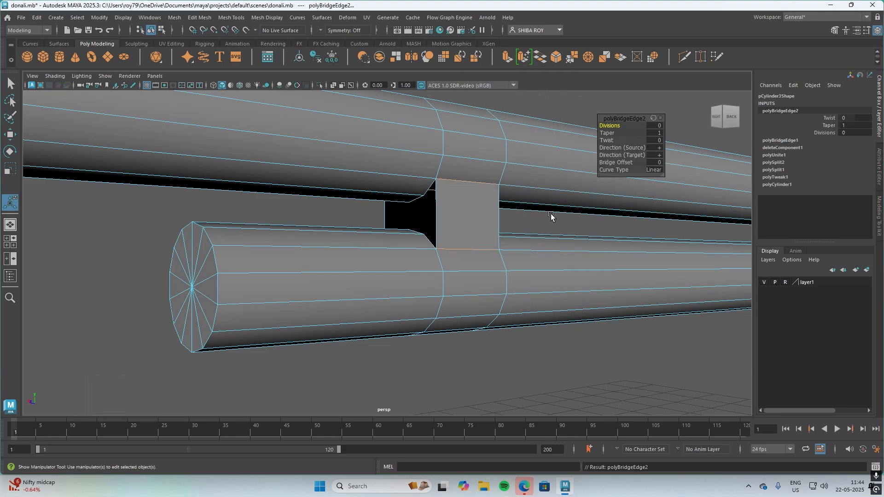
{"action": "left_click", "coordinate": [496, 388]}
Step: Select the open clamp edges facing the muzzle on both tubes and bridge them to close that end
{"action": "left_click_drag", "start_coordinate": [442, 377], "coordinate": [506, 371], "text": "alt"}
{"action": "left_click_drag", "start_coordinate": [542, 217], "coordinate": [268, 212], "text": "alt"}
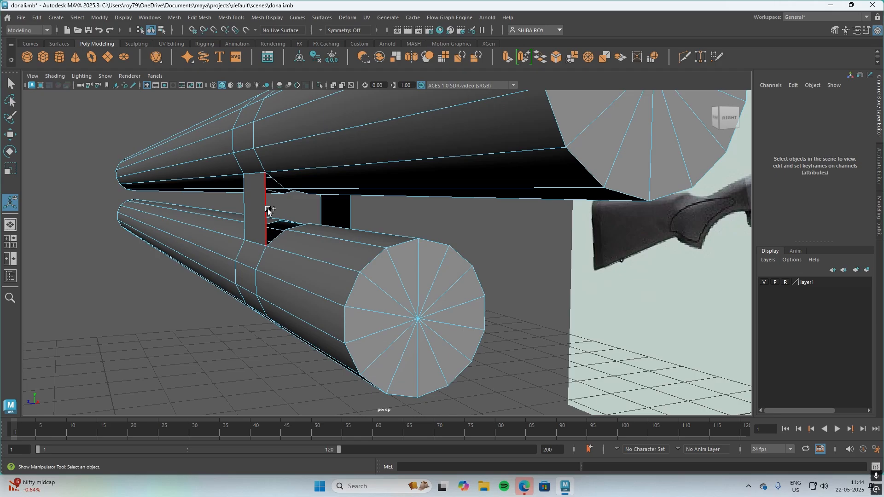
{"action": "left_click", "coordinate": [268, 211]}
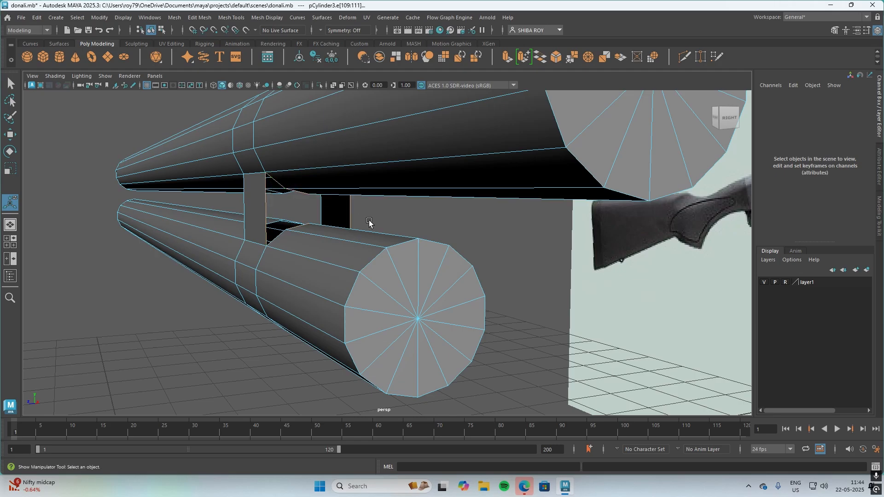
{"action": "left_click_drag", "start_coordinate": [400, 220], "coordinate": [385, 218], "text": "alt"}
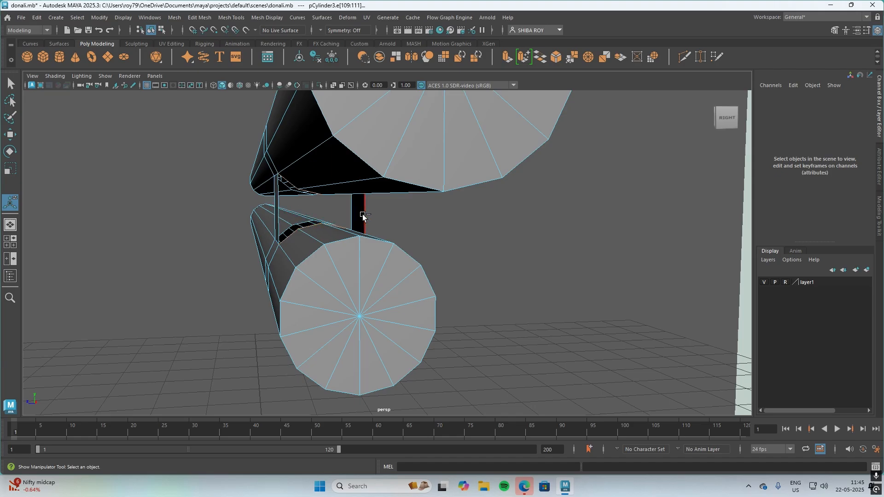
{"action": "left_click_drag", "start_coordinate": [444, 219], "coordinate": [447, 222], "text": "alt"}
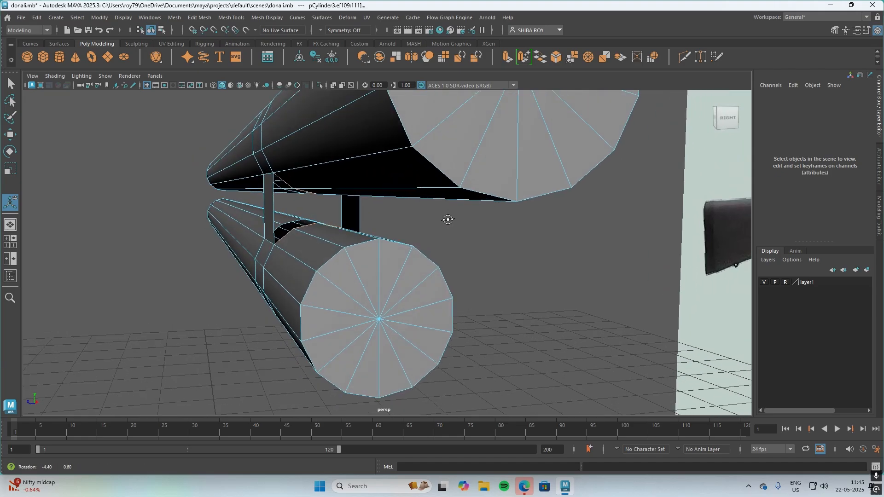
{"action": "right_click_drag", "start_coordinate": [510, 229], "coordinate": [498, 335], "text": "shift"}
{"action": "left_click", "coordinate": [460, 239]}
Step: Bridge the remaining open clamp edges facing the stock to close the rear of the connector
{"action": "left_click_drag", "start_coordinate": [460, 239], "coordinate": [525, 215], "text": "alt"}
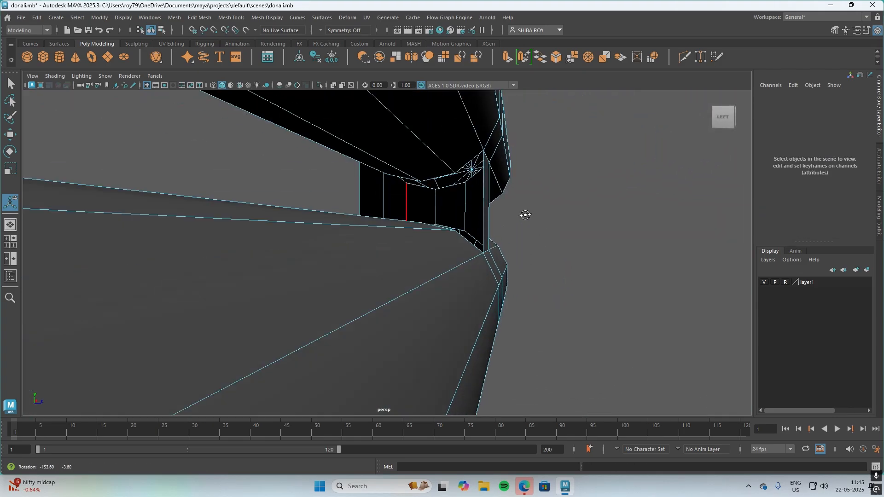
{"action": "left_click", "coordinate": [483, 204]}
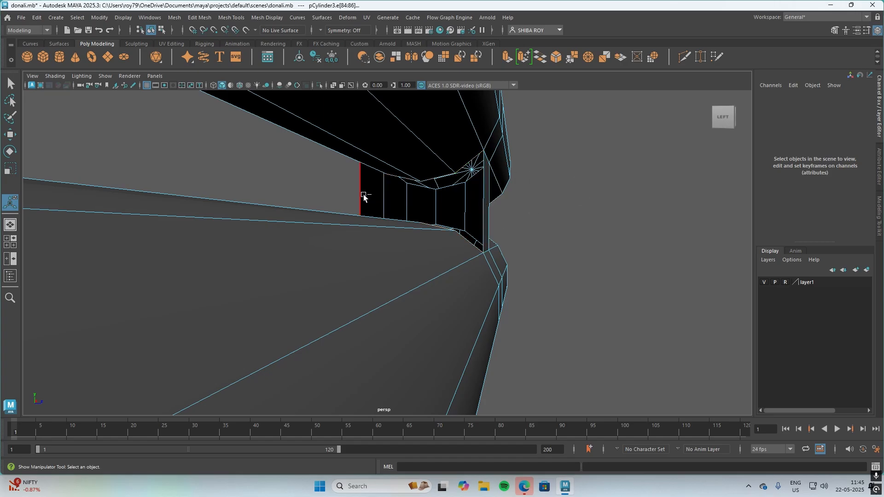
{"action": "left_click_drag", "start_coordinate": [570, 188], "coordinate": [551, 191], "text": "alt"}
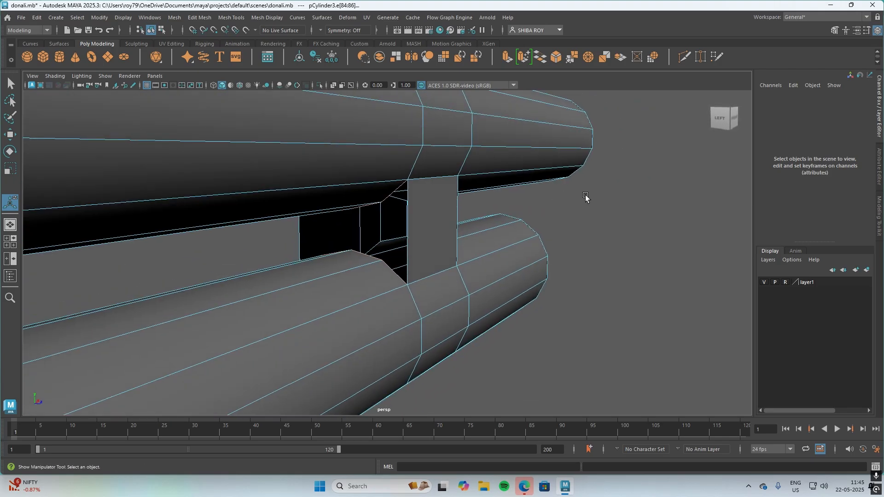
{"action": "right_click_drag", "start_coordinate": [584, 195], "coordinate": [571, 307], "text": "shift"}
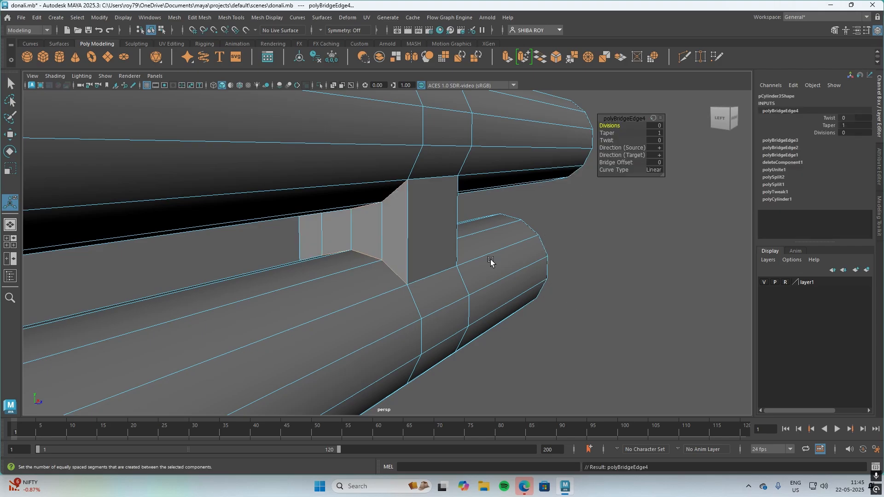
{"action": "left_click", "coordinate": [647, 305]}
Step: Select all faces of the clamp band around both tubes and extrude them with a thickness of 0.025
{"action": "left_click_drag", "start_coordinate": [679, 218], "coordinate": [624, 218], "text": "alt"}
{"action": "scroll", "coordinate": [493, 191], "scroll_direction": "down", "scroll_amount": 5}
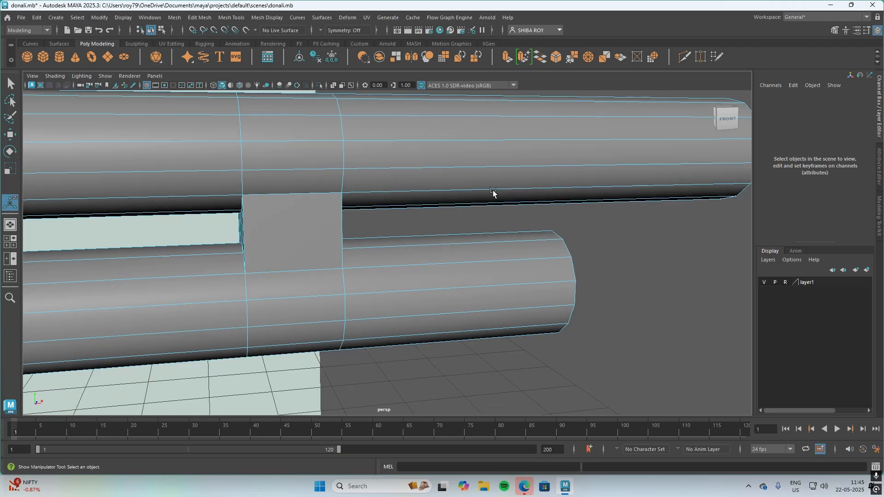
{"action": "left_click_drag", "start_coordinate": [282, 121], "coordinate": [325, 342]}
{"action": "right_click_drag", "start_coordinate": [361, 186], "coordinate": [361, 209]}
{"action": "left_click_drag", "start_coordinate": [283, 122], "coordinate": [328, 360]}
{"action": "left_click_drag", "start_coordinate": [619, 250], "coordinate": [575, 259], "text": "alt"}
{"action": "key", "text": "ctrl+e"}
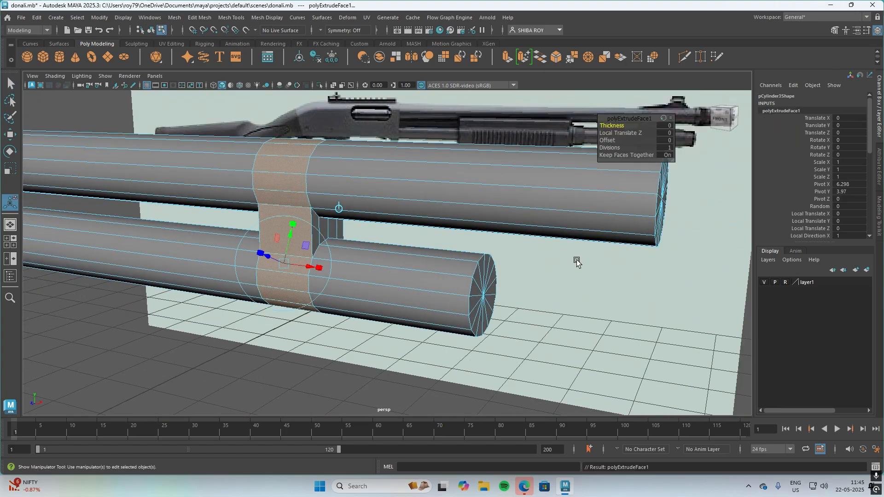
{"action": "left_click_drag", "start_coordinate": [609, 127], "coordinate": [622, 126]}
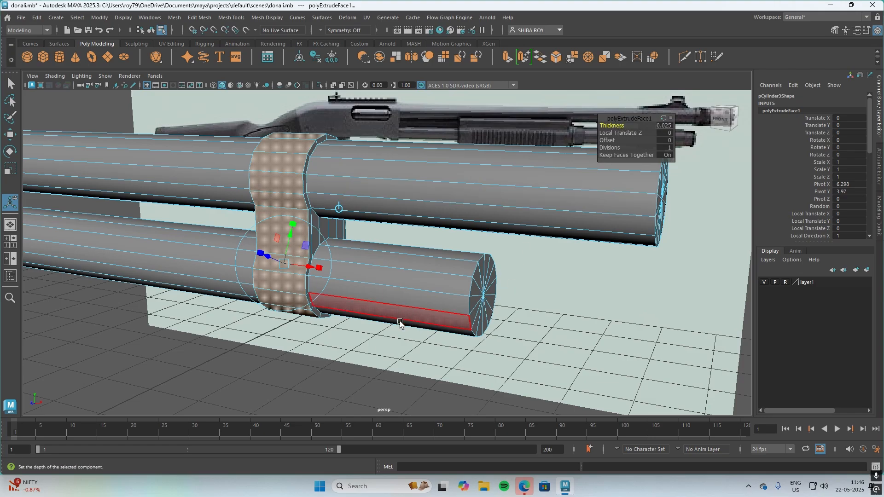
Step: Set the clamp band extrusion's offset to 0.012 to taper its edges
{"action": "left_click_drag", "start_coordinate": [377, 365], "coordinate": [413, 364], "text": "alt"}
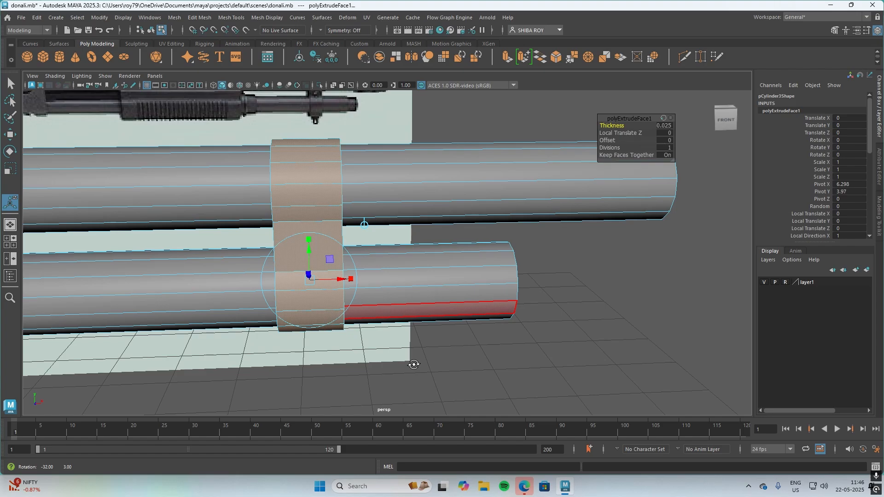
{"action": "left_click_drag", "start_coordinate": [608, 140], "coordinate": [611, 140]}
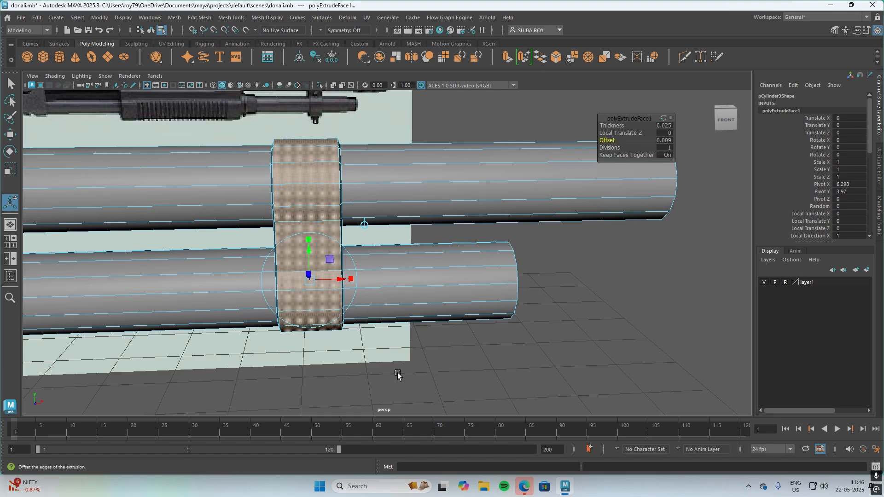
{"action": "mouse_move", "coordinate": [400, 375]}
{"action": "left_mouse_down", "text": "alt"}
{"action": "mouse_move", "coordinate": [434, 374]}
{"action": "mouse_move", "coordinate": [394, 374]}
{"action": "mouse_move", "coordinate": [403, 374]}
{"action": "left_mouse_up", "text": "alt"}
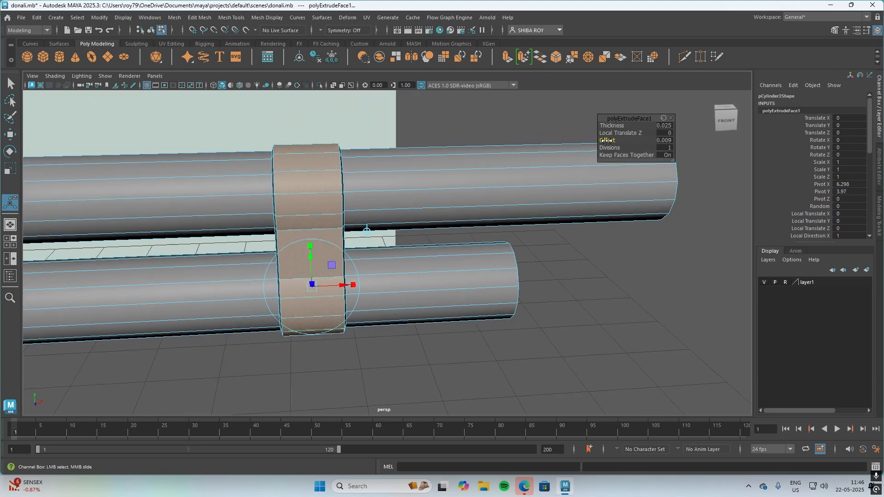
{"action": "left_click_drag", "start_coordinate": [603, 141], "coordinate": [607, 140]}
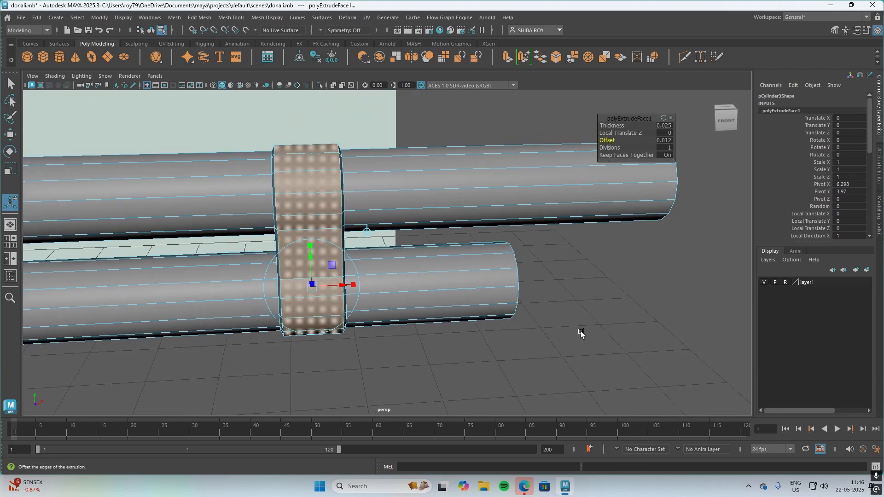
Step: Return to object mode and examine the finished clamp against the reference shotgun
{"action": "right_click_drag", "start_coordinate": [486, 175], "coordinate": [532, 161]}
{"action": "left_click", "coordinate": [548, 267]}
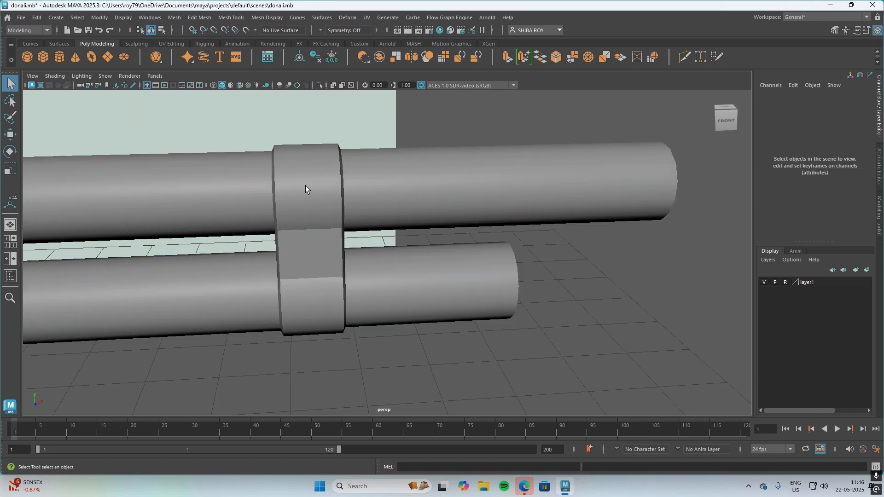
{"action": "left_click_drag", "start_coordinate": [210, 135], "coordinate": [504, 421]}
{"action": "left_click", "coordinate": [626, 353]}
{"action": "left_click_drag", "start_coordinate": [626, 353], "coordinate": [513, 266], "text": "alt"}
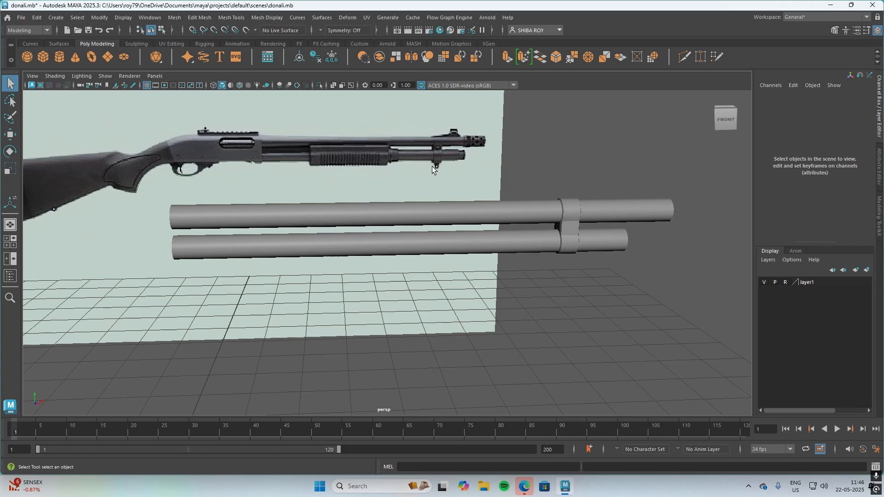
Step: Insert an edge loop around the barrel near its muzzle end with Multi-Cut, matching the reference muzzle section
{"action": "left_click", "coordinate": [569, 252]}
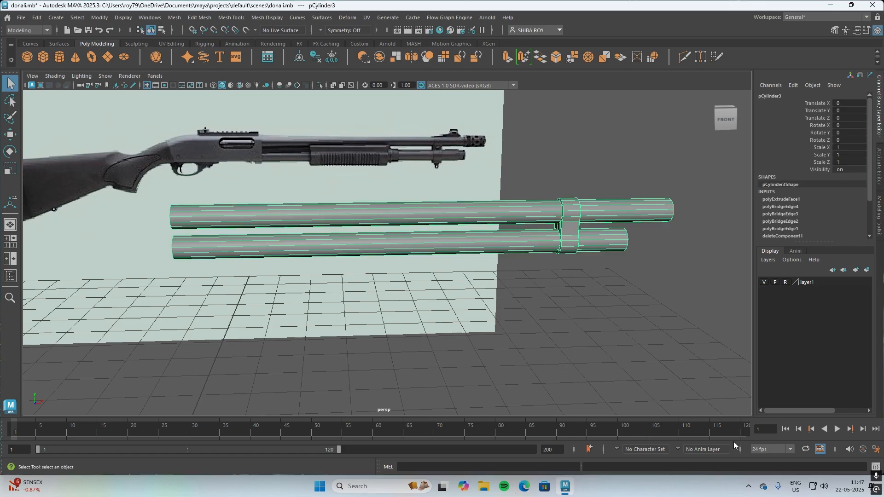
{"action": "right_click_drag", "start_coordinate": [565, 349], "coordinate": [544, 310], "text": "alt"}
{"action": "left_click_drag", "start_coordinate": [564, 301], "coordinate": [422, 191], "text": "alt"}
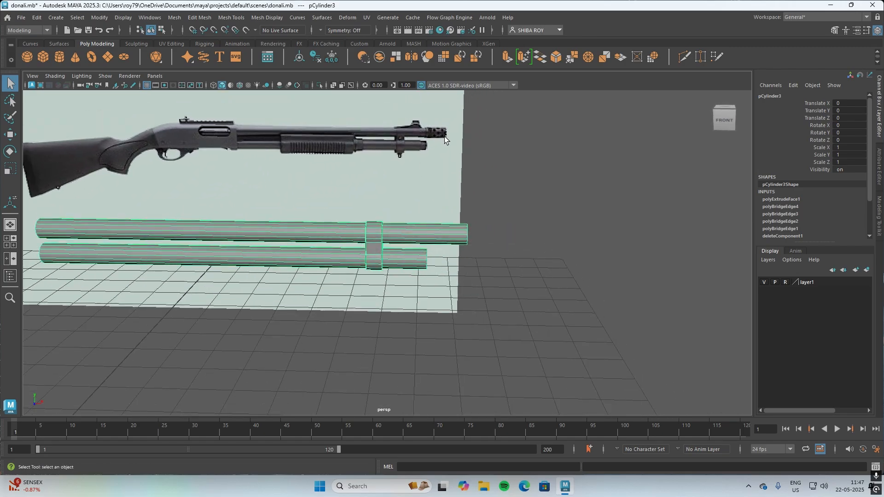
{"action": "scroll", "coordinate": [445, 138], "scroll_direction": "up", "scroll_amount": 6}
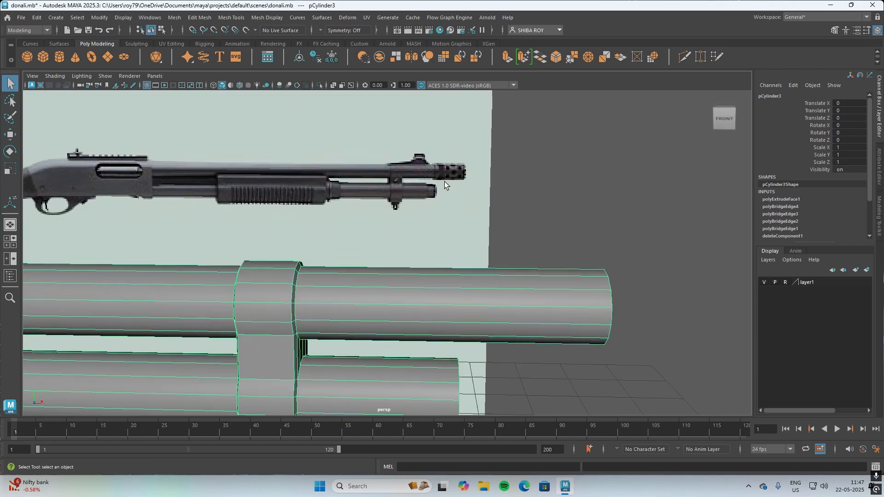
{"action": "left_click", "coordinate": [684, 56]}
{"action": "left_click", "coordinate": [611, 324]}
{"action": "key", "text": "Escape"}
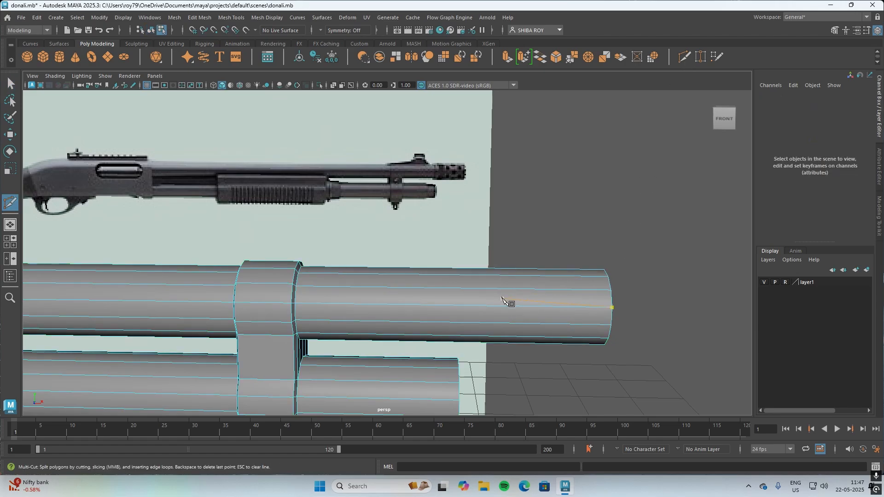
{"action": "key", "text": "ctrl"}
{"action": "left_click", "coordinate": [498, 298], "text": "ctrl"}
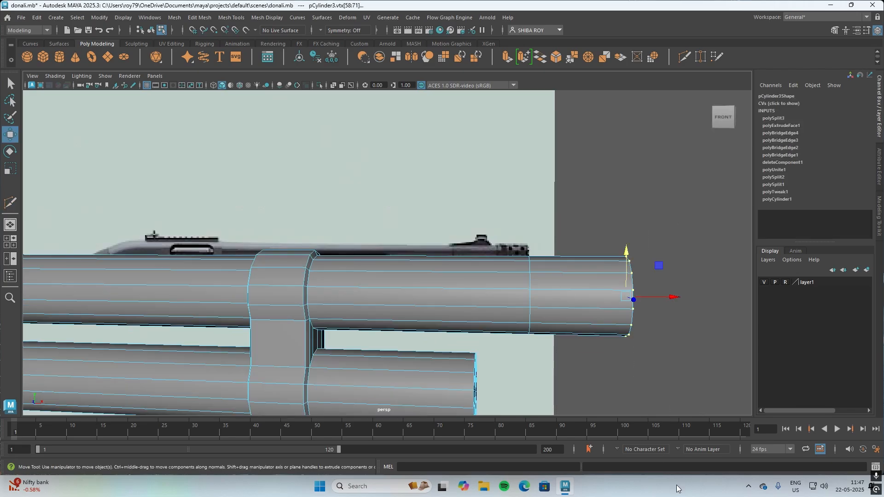
Step: Select the ring of side faces at the barrel's muzzle end and extrude it with a thickness of 0.016
{"action": "right_click_drag", "start_coordinate": [565, 304], "coordinate": [563, 236]}
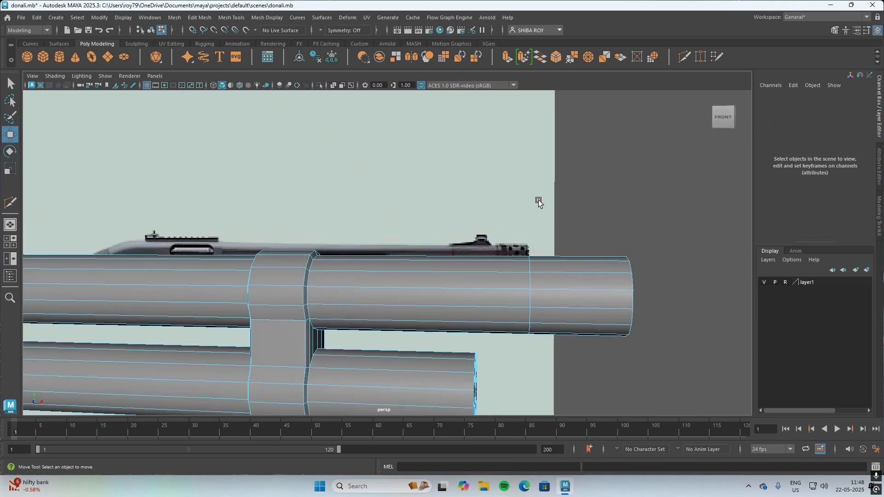
{"action": "left_click_drag", "start_coordinate": [537, 200], "coordinate": [579, 361]}
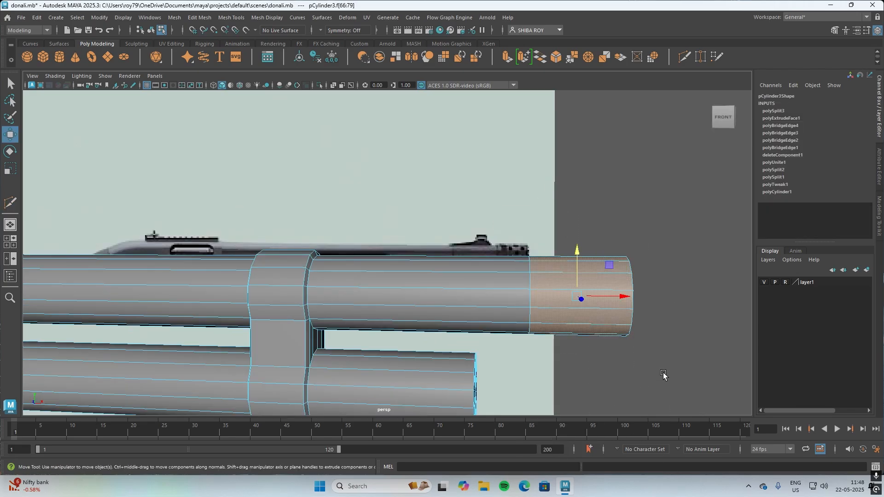
{"action": "key", "text": "ctrl+e"}
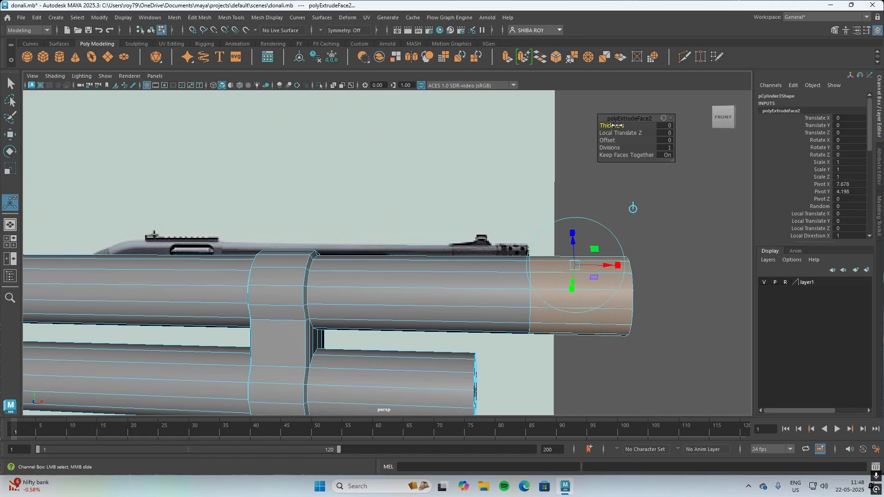
{"action": "left_click_drag", "start_coordinate": [620, 124], "coordinate": [626, 125]}
{"action": "left_click_drag", "start_coordinate": [665, 330], "coordinate": [502, 253], "text": "alt"}
{"action": "middle_click_drag", "start_coordinate": [566, 246], "coordinate": [193, 212], "text": "alt"}
{"action": "left_click_drag", "start_coordinate": [466, 247], "coordinate": [471, 271], "text": "alt"}
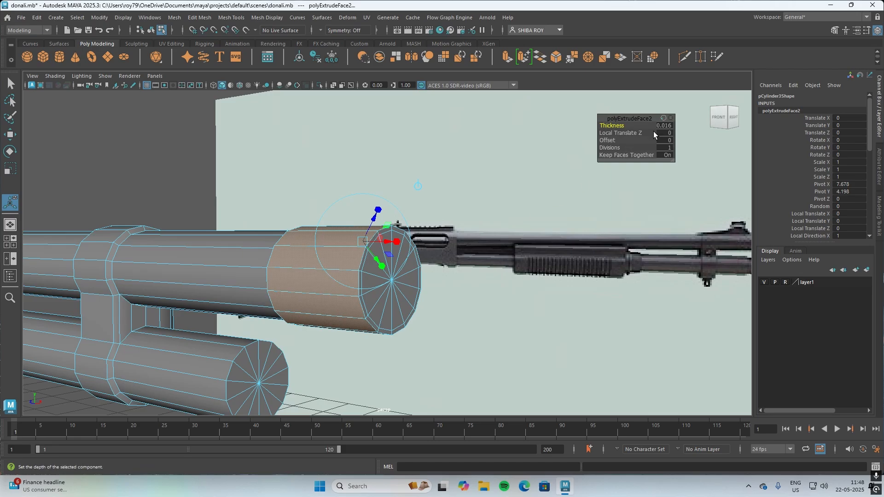
Step: Set the thickness of the muzzle face extrusion to 0.024
{"action": "left_click_drag", "start_coordinate": [618, 125], "coordinate": [620, 125]}
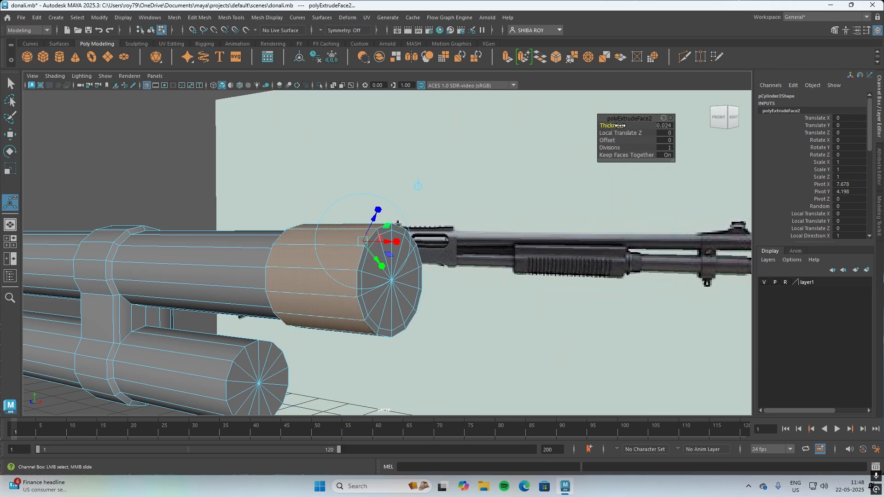
{"action": "left_click_drag", "start_coordinate": [458, 329], "coordinate": [513, 325], "text": "alt"}
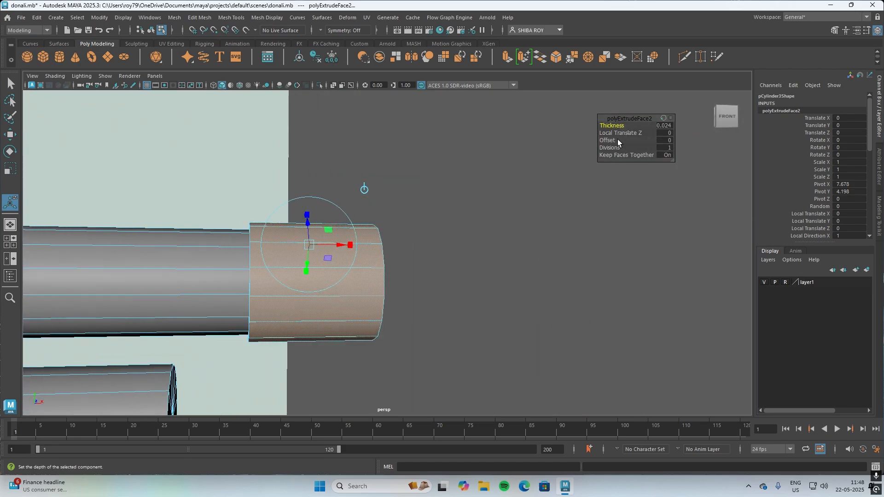
{"action": "left_click_drag", "start_coordinate": [618, 133], "coordinate": [620, 133]}
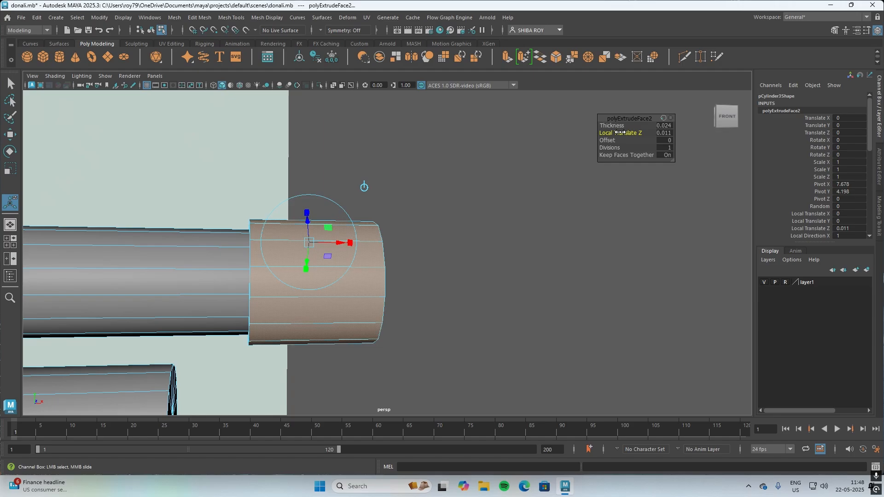
{"action": "left_click_drag", "start_coordinate": [497, 233], "coordinate": [409, 237], "text": "alt"}
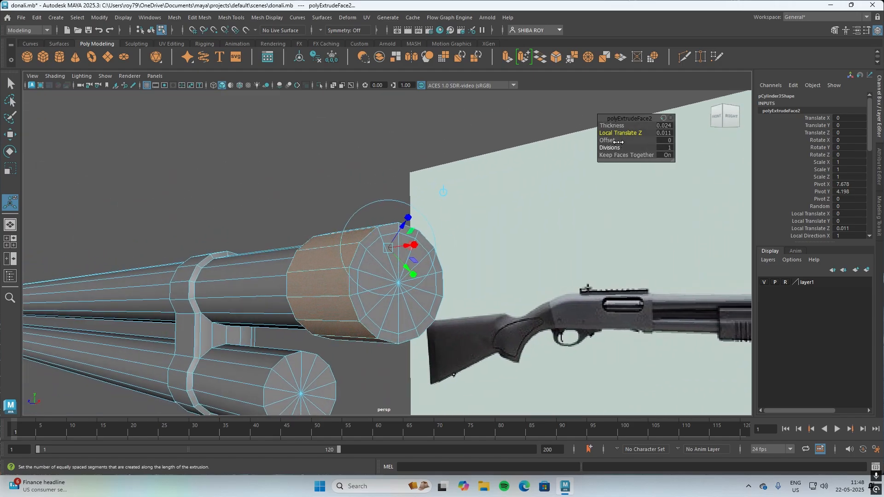
{"action": "left_click_drag", "start_coordinate": [617, 133], "coordinate": [615, 133]}
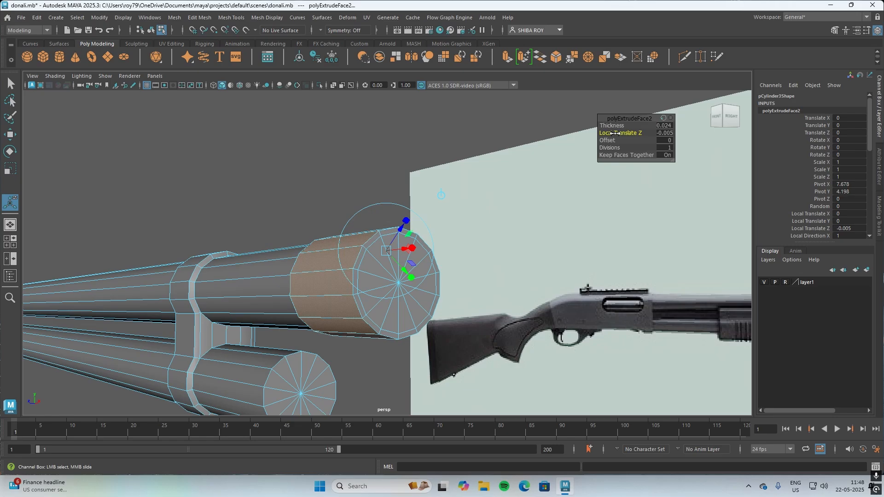
{"action": "key", "text": "ctrl+z"}
{"action": "key", "text": "ctrl+z"}
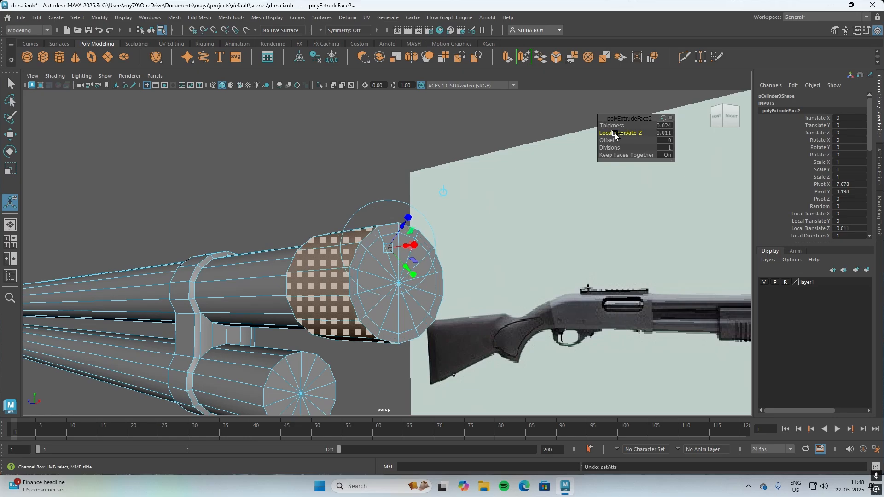
{"action": "left_click_drag", "start_coordinate": [614, 140], "coordinate": [601, 144]}
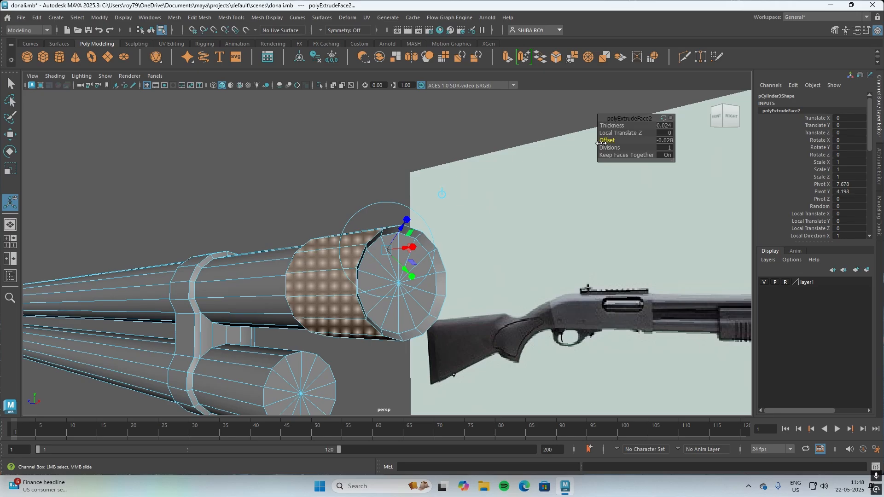
{"action": "left_click_drag", "start_coordinate": [512, 327], "coordinate": [623, 337], "text": "alt"}
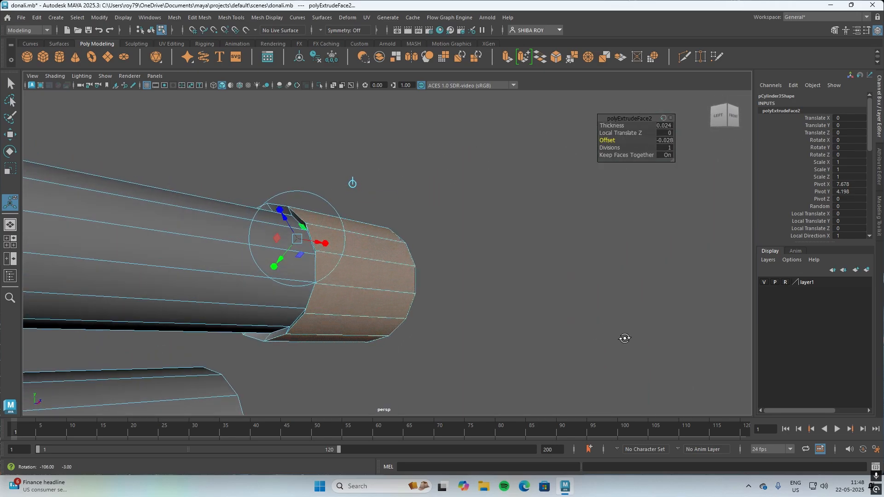
{"action": "key", "text": "ctrl+z"}
{"action": "left_click_drag", "start_coordinate": [390, 293], "coordinate": [558, 267], "text": "alt"}
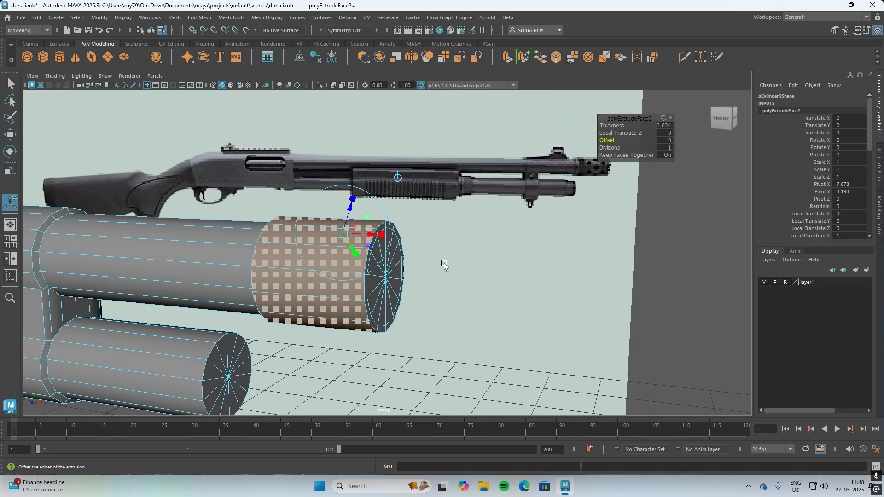
Step: Select the triangular cap faces inside the barrel's muzzle rim and delete them to open the bore
{"action": "left_click", "coordinate": [491, 275]}
{"action": "left_click_drag", "start_coordinate": [566, 227], "coordinate": [499, 223], "text": "alt"}
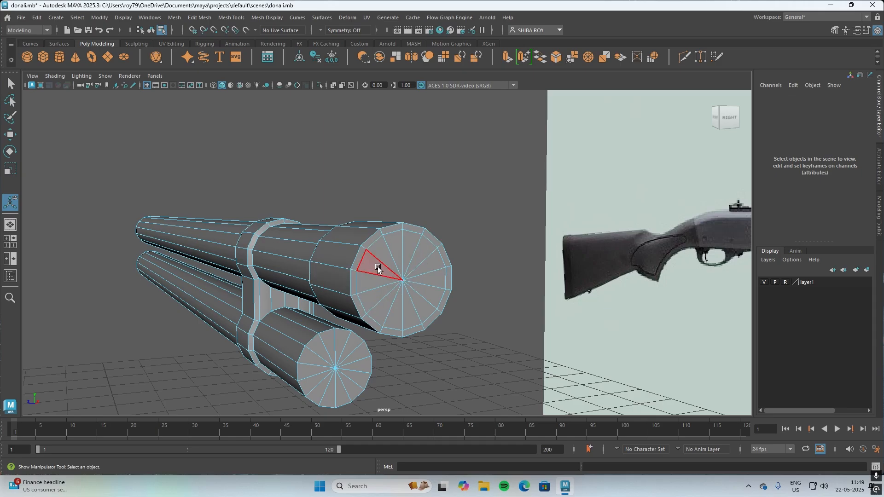
{"action": "right_click_drag", "start_coordinate": [397, 212], "coordinate": [385, 283]}
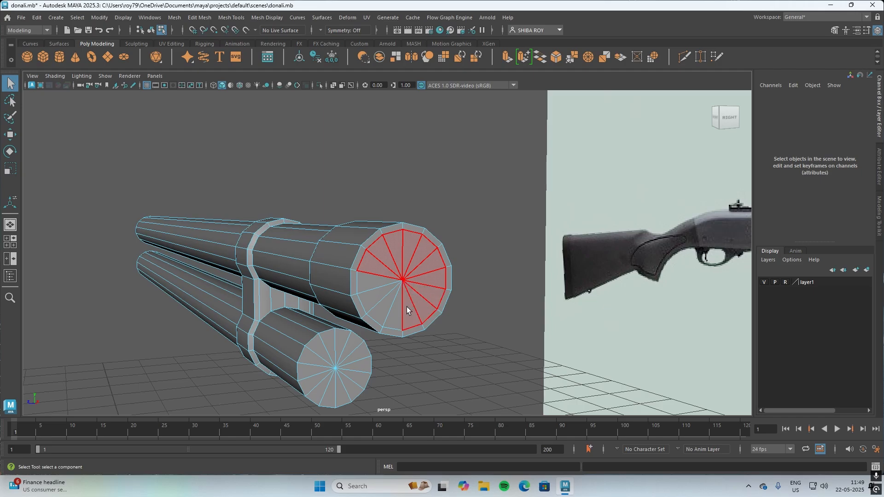
{"action": "left_click", "coordinate": [375, 283]}
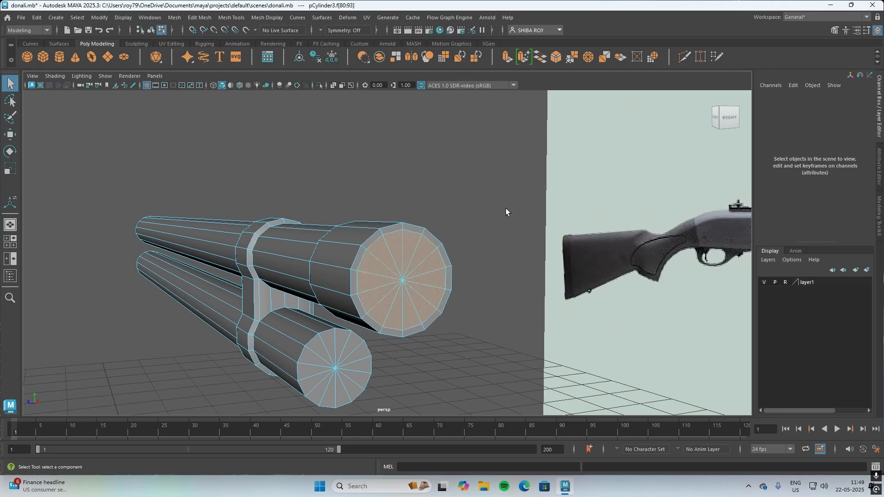
{"action": "key", "text": "Delete"}
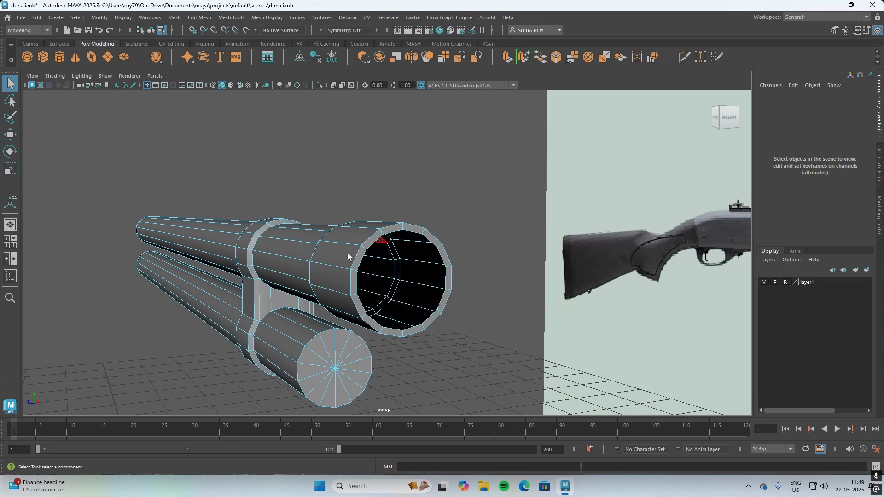
{"action": "mouse_move", "coordinate": [517, 248]}
{"action": "left_mouse_down", "text": "alt"}
{"action": "mouse_move", "coordinate": [476, 235]}
{"action": "mouse_move", "coordinate": [501, 255]}
{"action": "mouse_move", "coordinate": [528, 243]}
{"action": "left_mouse_up", "text": "alt"}
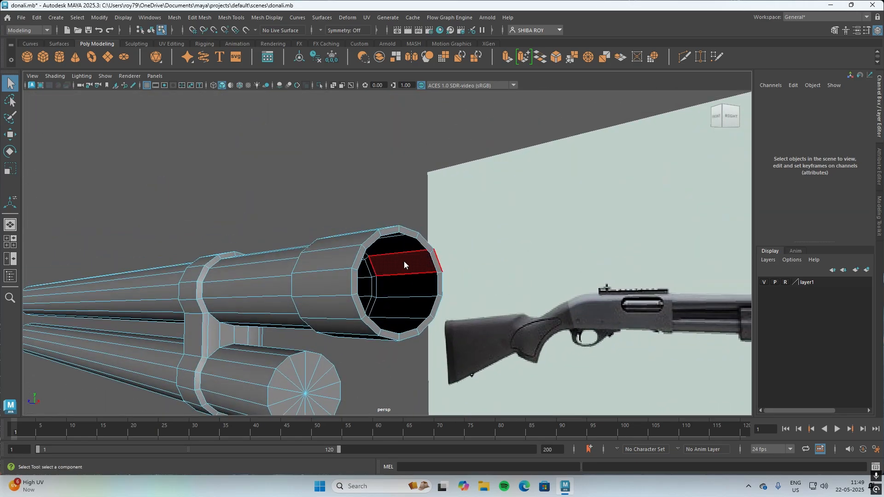
Step: Extrude the inner edge loop of the open muzzle rim and move it along the barrel's axis to form the bore wall
{"action": "right_click_drag", "start_coordinate": [405, 263], "coordinate": [404, 196]}
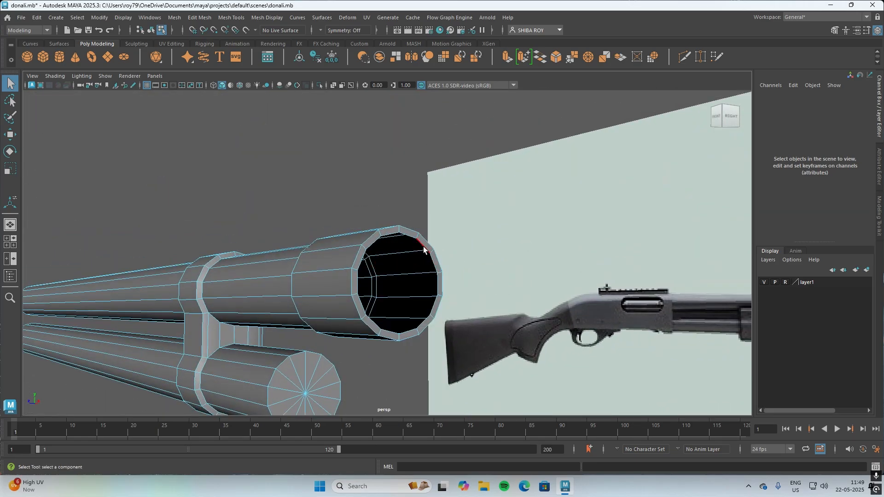
{"action": "left_click", "coordinate": [426, 251]}
{"action": "key", "text": "ctrl+e"}
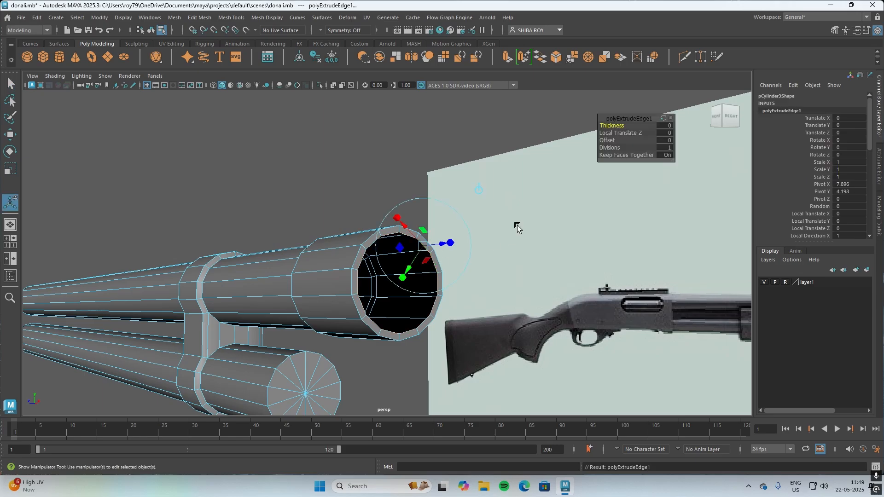
{"action": "key", "text": "w"}
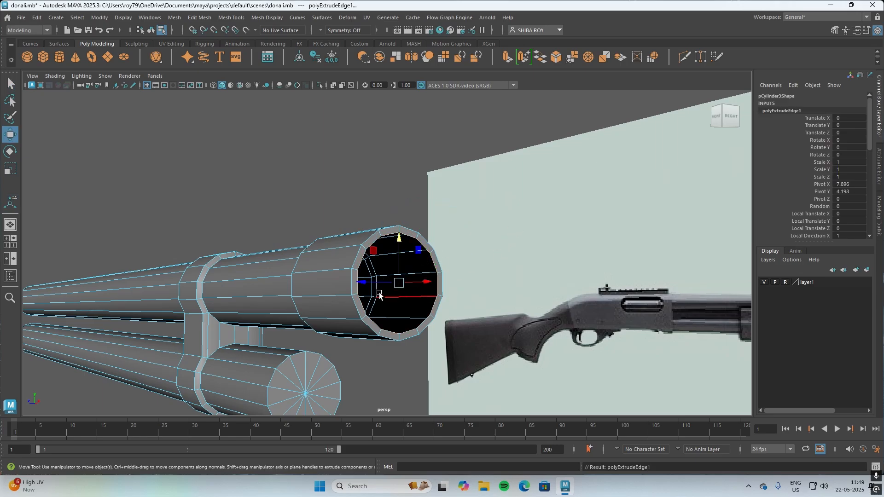
{"action": "left_click_drag", "start_coordinate": [357, 292], "coordinate": [278, 292]}
{"action": "key", "text": "ctrl+z"}
{"action": "left_click_drag", "start_coordinate": [510, 335], "coordinate": [482, 350], "text": "alt"}
{"action": "left_click_drag", "start_coordinate": [416, 291], "coordinate": [591, 361]}
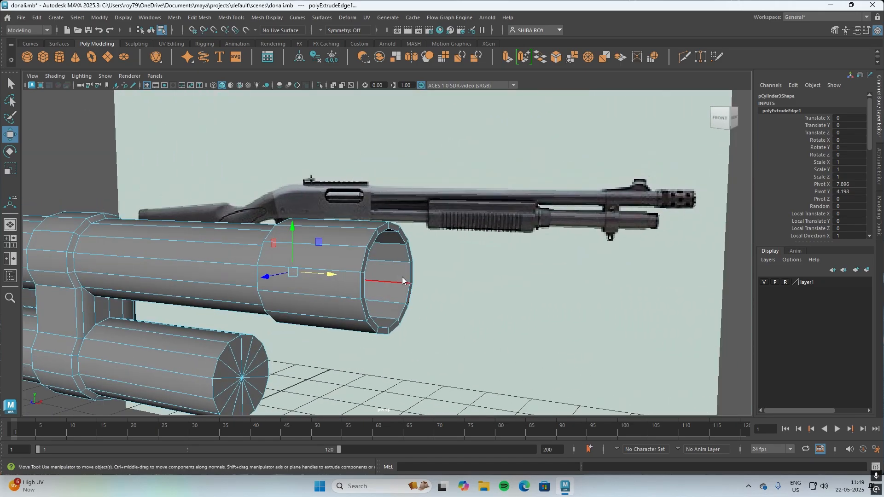
{"action": "right_click_drag", "start_coordinate": [402, 213], "coordinate": [444, 198]}
{"action": "left_click", "coordinate": [474, 321]}
Step: Insert a closely spaced pair of edge loops around the widened muzzle section near its open end with Multi-Cut
{"action": "left_click_drag", "start_coordinate": [474, 321], "coordinate": [493, 315], "text": "alt"}
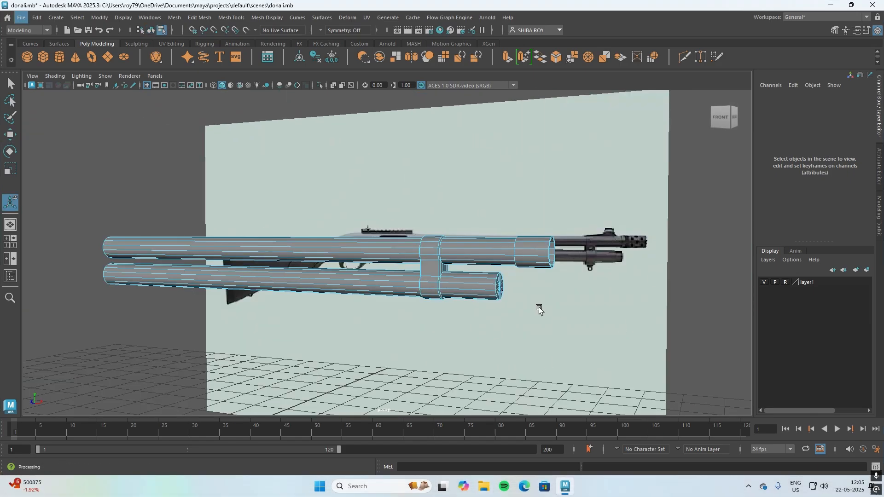
{"action": "left_click_drag", "start_coordinate": [536, 308], "coordinate": [546, 307], "text": "alt"}
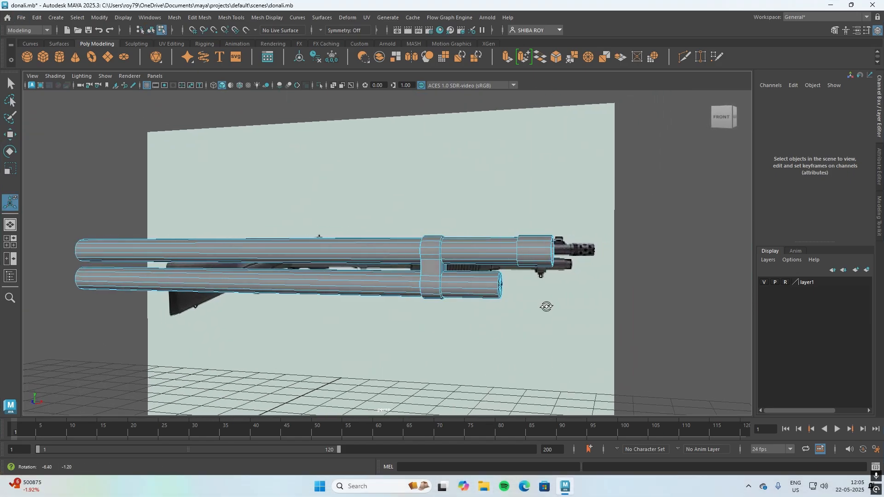
{"action": "scroll", "coordinate": [547, 227], "scroll_direction": "up", "scroll_amount": 4}
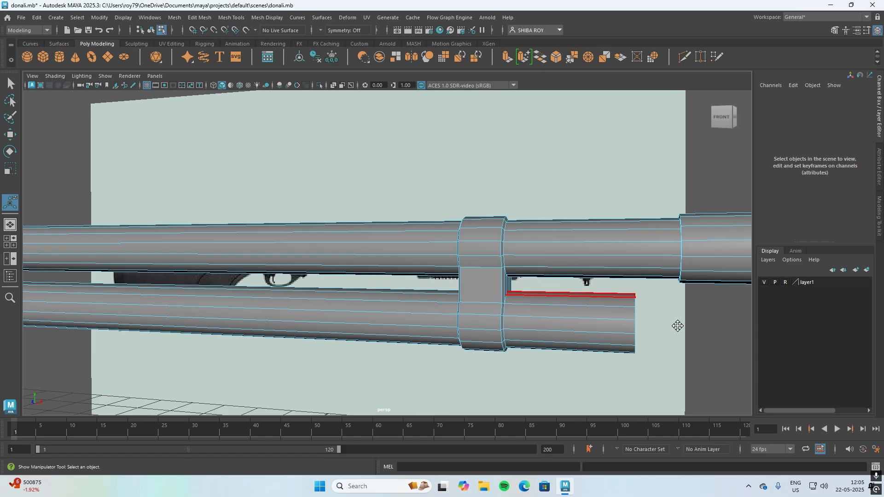
{"action": "middle_click_drag", "start_coordinate": [677, 326], "coordinate": [462, 325], "text": "alt"}
{"action": "left_click_drag", "start_coordinate": [462, 324], "coordinate": [483, 322], "text": "alt"}
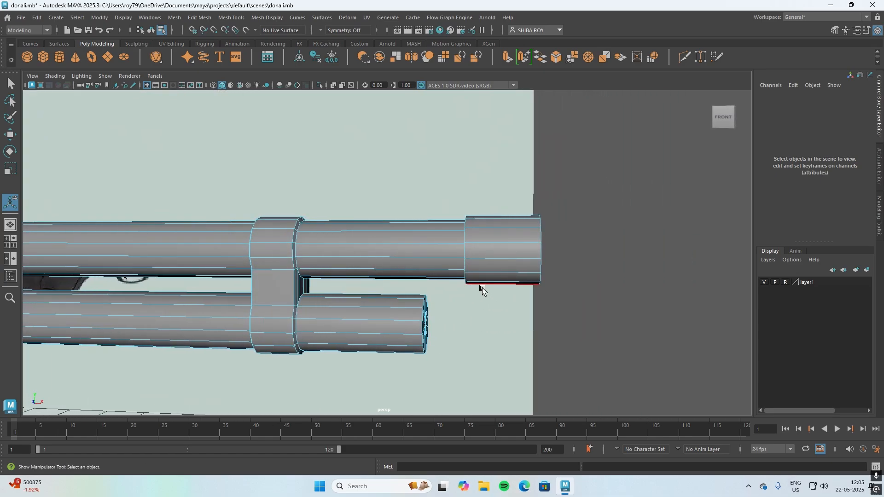
{"action": "left_click", "coordinate": [685, 57]}
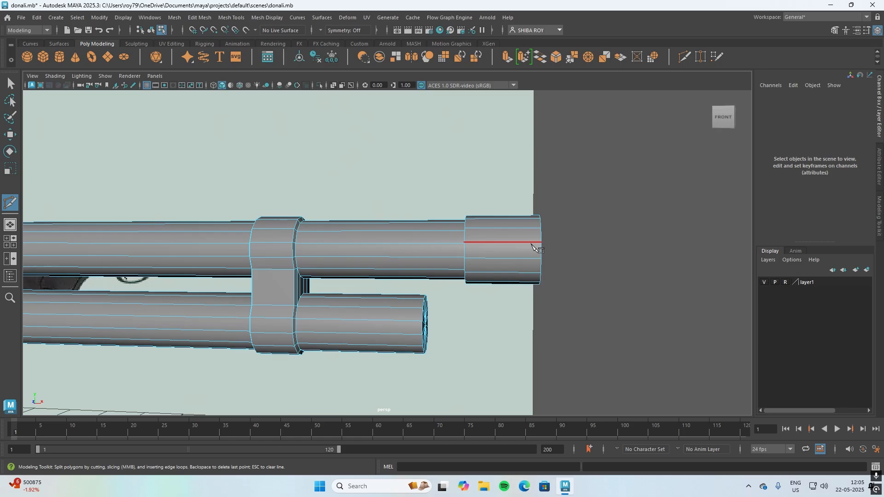
{"action": "key", "text": "ctrl"}
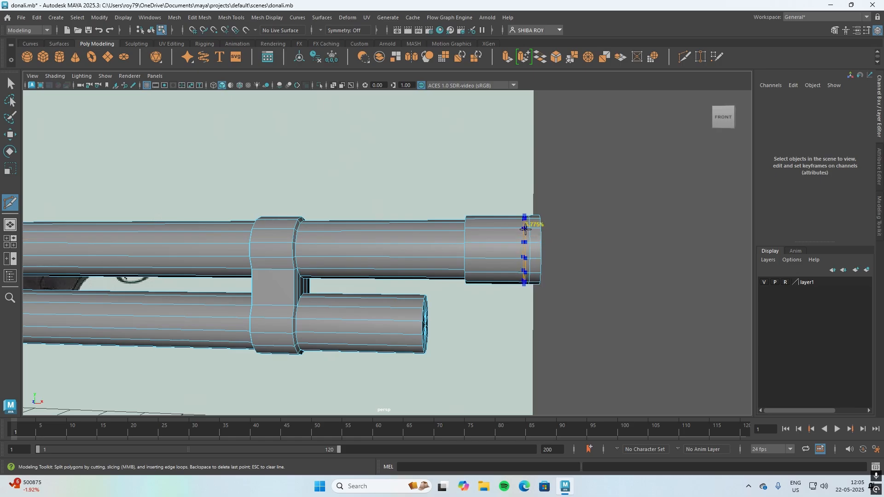
{"action": "left_click", "coordinate": [525, 229], "text": "ctrl"}
{"action": "scroll", "coordinate": [513, 278], "scroll_direction": "up", "scroll_amount": 4}
{"action": "middle_click_drag", "start_coordinate": [572, 355], "coordinate": [448, 350], "text": "alt"}
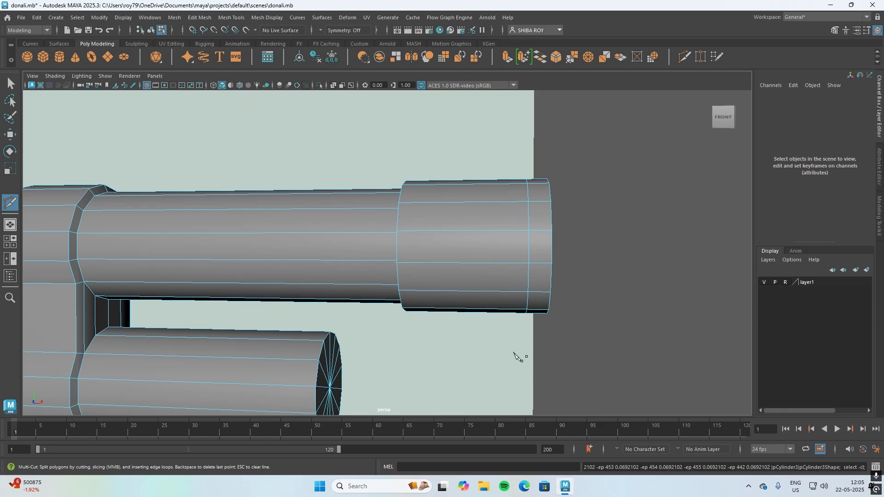
{"action": "left_click", "coordinate": [513, 253], "text": "ctrl"}
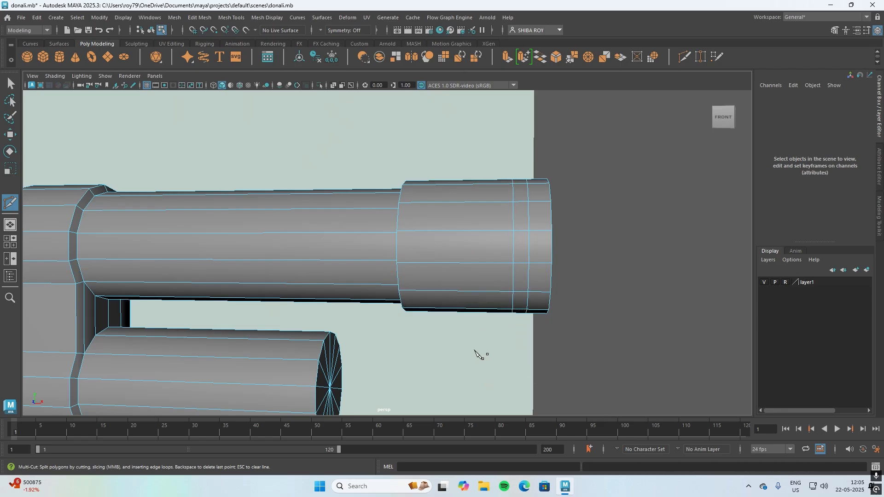
Step: Add two more closely spaced pairs of edge loops around the middle and rear of the muzzle section
{"action": "left_click", "coordinate": [483, 279], "text": "ctrl"}
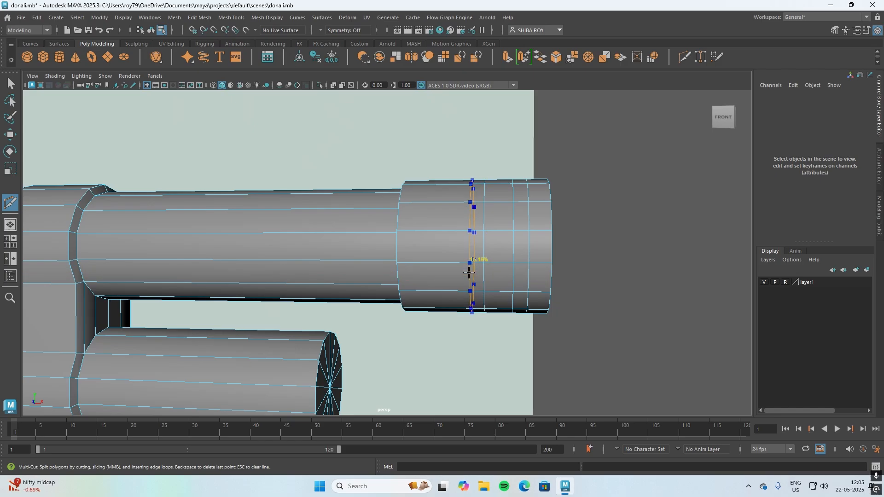
{"action": "left_click", "coordinate": [469, 272], "text": "ctrl"}
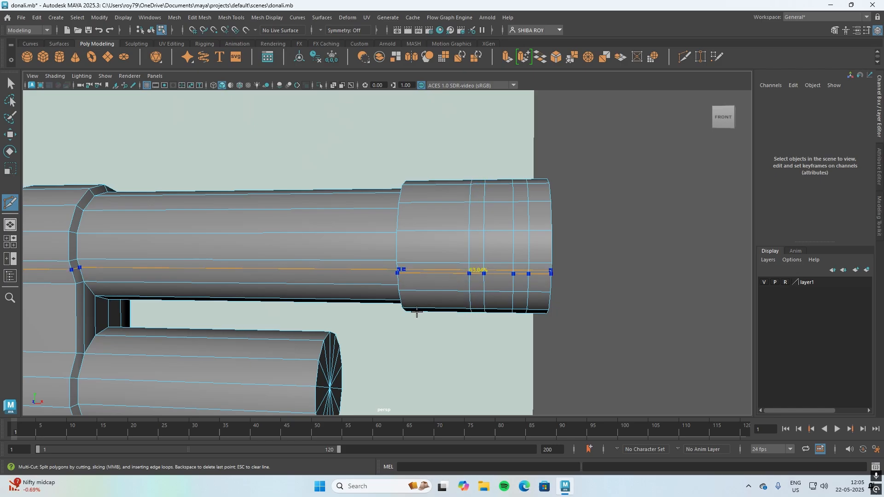
{"action": "left_click", "coordinate": [424, 264], "text": "ctrl"}
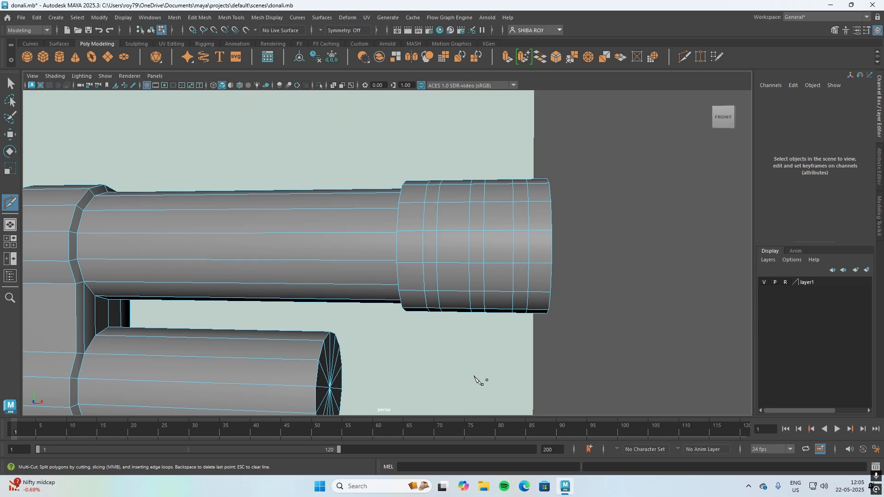
{"action": "left_click_drag", "start_coordinate": [449, 358], "coordinate": [470, 359], "text": "alt"}
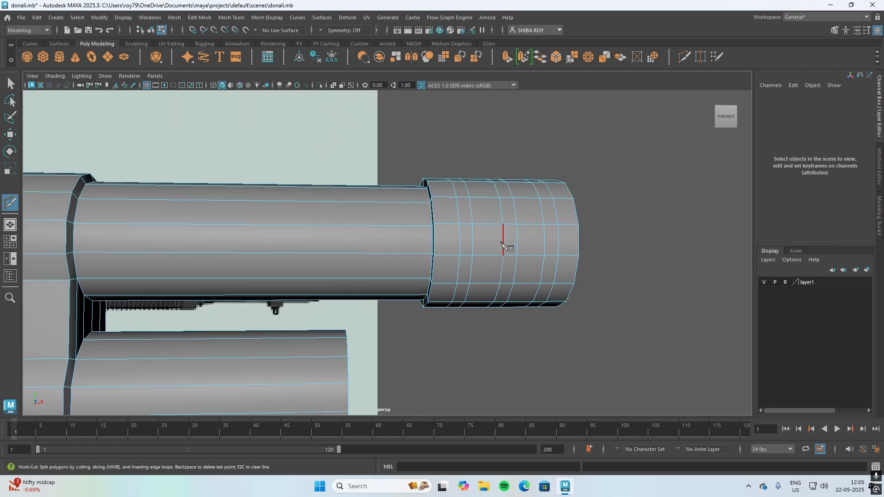
Step: Select the full ring of faces in the narrow band nearest the muzzle's open end
{"action": "key", "text": "w"}
{"action": "left_click_drag", "start_coordinate": [500, 243], "coordinate": [578, 319], "text": "alt"}
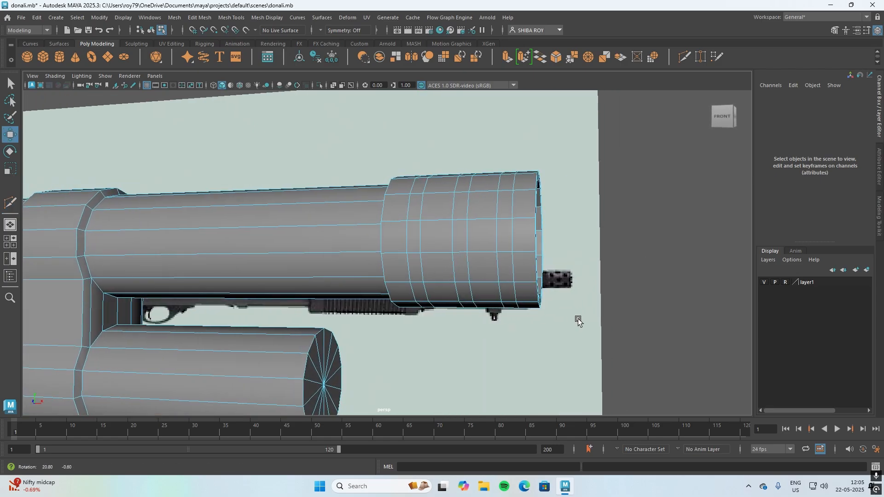
{"action": "left_click", "coordinate": [503, 240]}
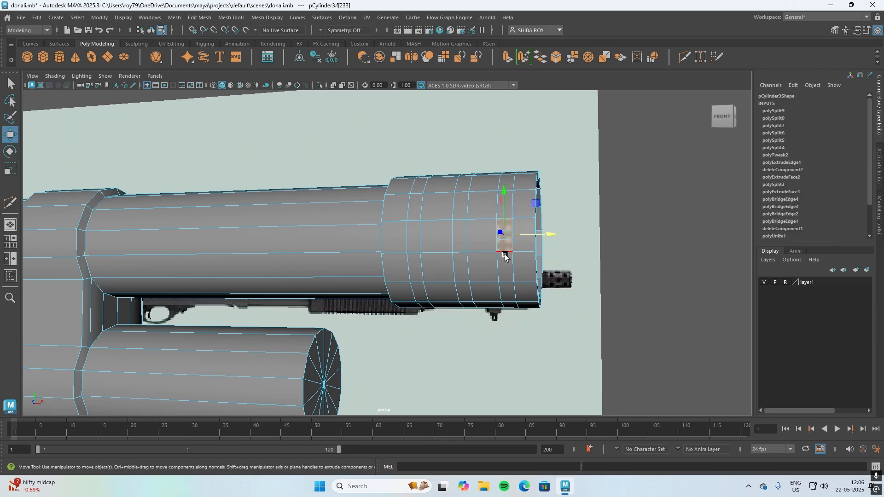
{"action": "left_click", "coordinate": [506, 261], "text": "shift"}
{"action": "left_click_drag", "start_coordinate": [507, 261], "coordinate": [472, 366], "text": "alt"}
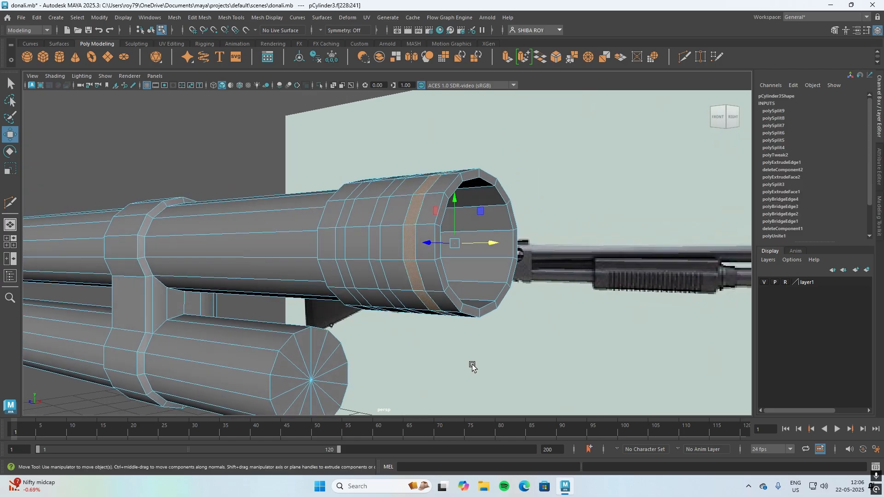
Step: Deselect the upper faces of the narrow band nearest the muzzle's open end, keeping only its lower half selected
{"action": "left_click_drag", "start_coordinate": [523, 317], "coordinate": [529, 336], "text": "alt"}
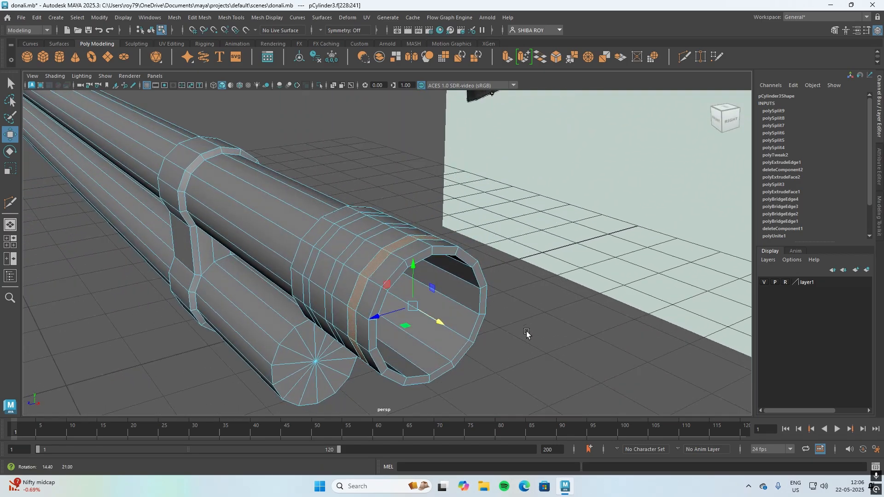
{"action": "left_click", "coordinate": [360, 290], "text": "ctrl"}
{"action": "left_click", "coordinate": [371, 271], "text": "ctrl"}
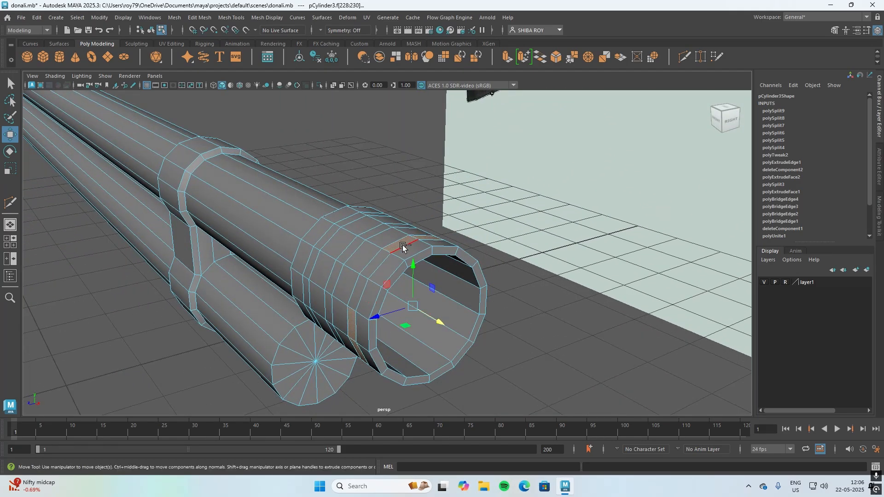
{"action": "left_click", "coordinate": [401, 244], "text": "ctrl"}
{"action": "left_click_drag", "start_coordinate": [583, 321], "coordinate": [244, 252], "text": "alt"}
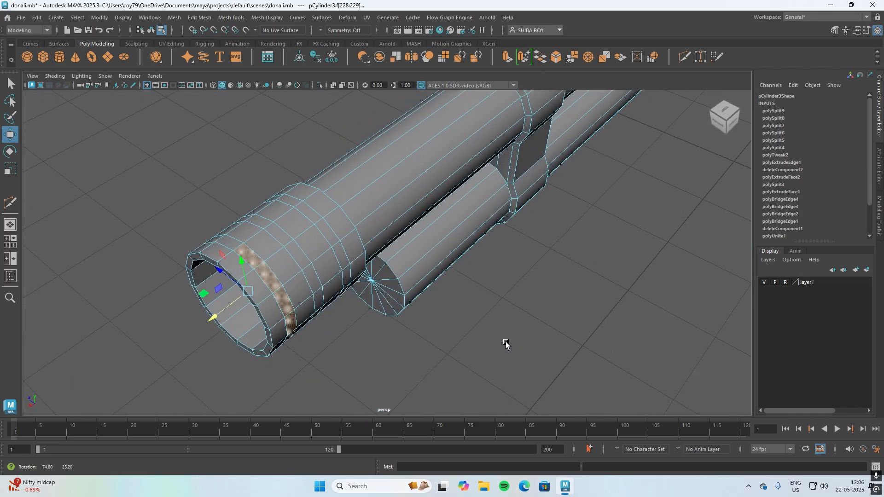
{"action": "left_click", "coordinate": [250, 256], "text": "ctrl"}
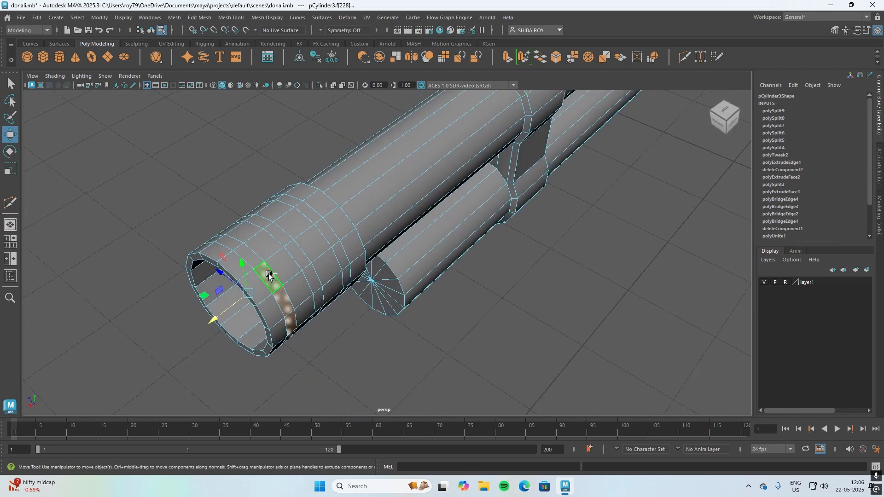
{"action": "left_click", "coordinate": [267, 276], "text": "ctrl"}
{"action": "left_click", "coordinate": [282, 303], "text": "ctrl"}
{"action": "left_click", "coordinate": [290, 325], "text": "ctrl"}
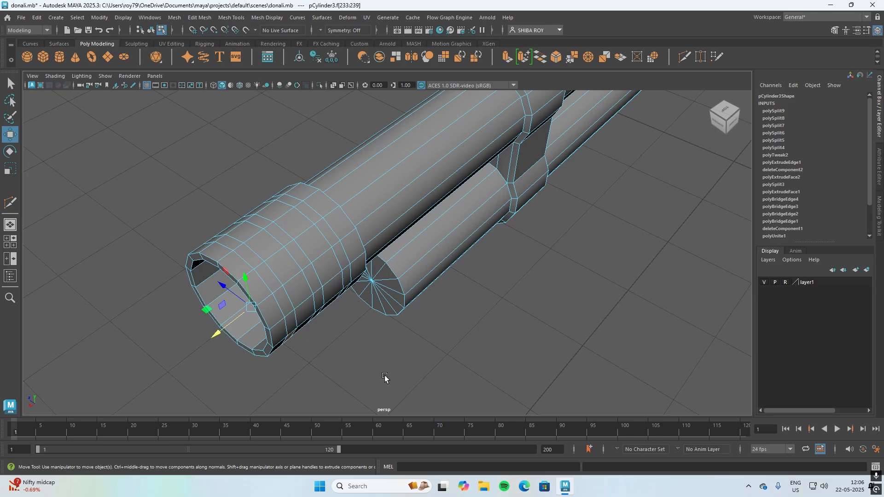
Step: Add the matching lower-half faces of the middle and rear narrow bands of the muzzle section to the selection
{"action": "left_click_drag", "start_coordinate": [387, 375], "coordinate": [417, 343], "text": "alt"}
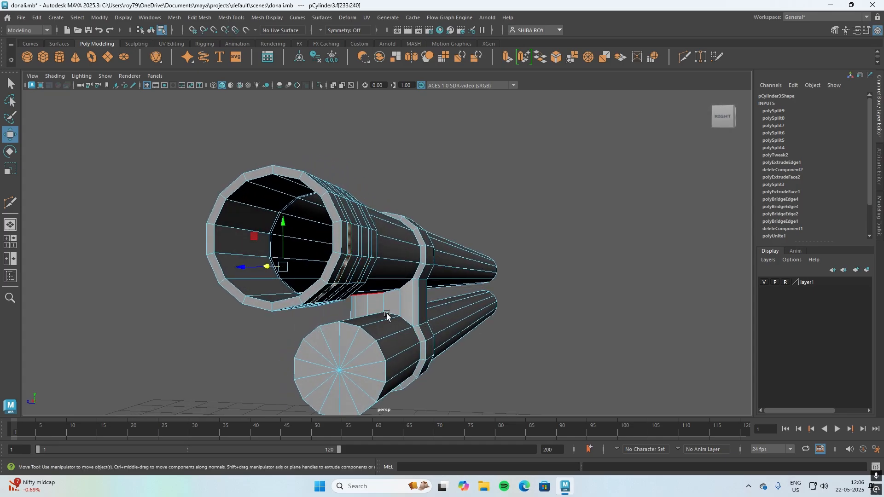
{"action": "left_click_drag", "start_coordinate": [388, 316], "coordinate": [402, 371], "text": "alt"}
{"action": "left_click", "coordinate": [435, 278], "text": "shift"}
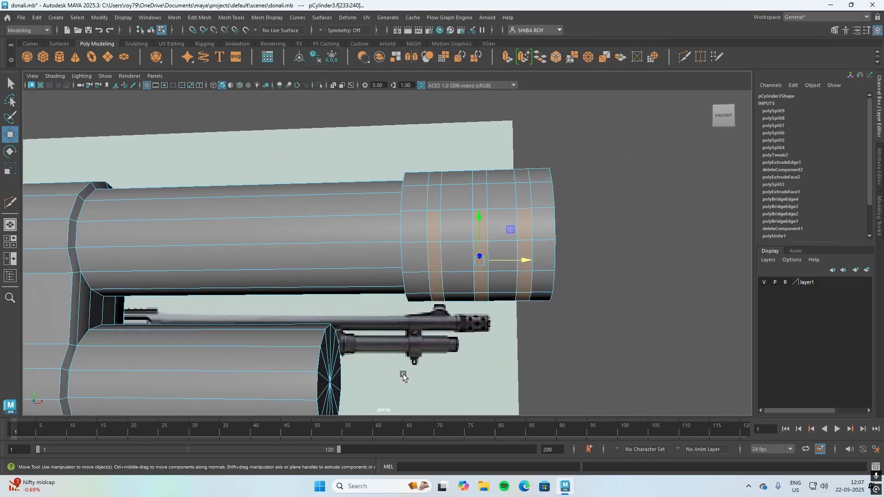
Step: Extrude the three half-bands inward with thickness -0.013 and offset 0.014 to form grooves, and return to object mode
{"action": "key", "text": "ctrl+e"}
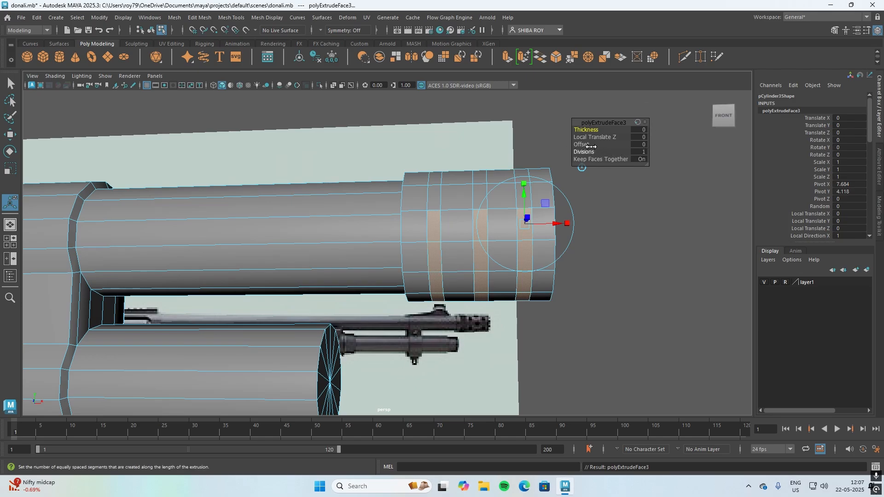
{"action": "mouse_move", "coordinate": [590, 129]}
{"action": "left_mouse_down"}
{"action": "mouse_move", "coordinate": [599, 130]}
{"action": "mouse_move", "coordinate": [587, 130]}
{"action": "left_mouse_up"}
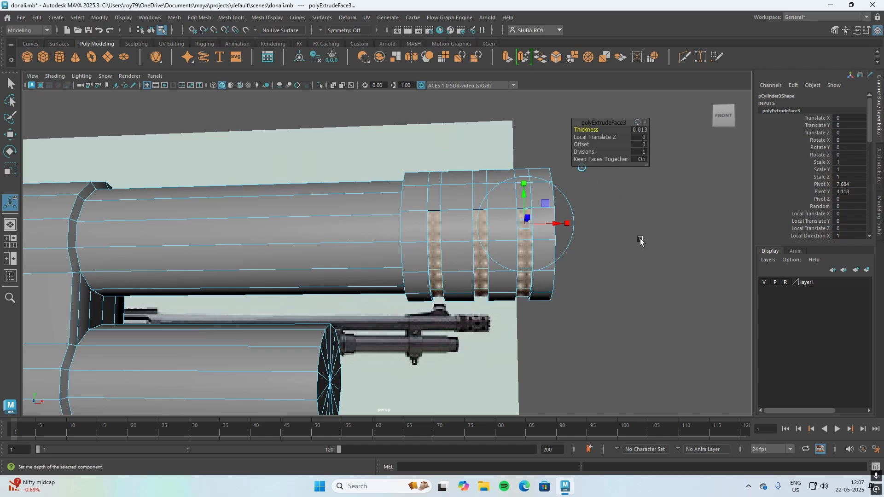
{"action": "mouse_move", "coordinate": [639, 241]}
{"action": "left_mouse_down", "text": "alt"}
{"action": "mouse_move", "coordinate": [639, 257]}
{"action": "mouse_move", "coordinate": [624, 247]}
{"action": "mouse_move", "coordinate": [633, 254]}
{"action": "left_mouse_up", "text": "alt"}
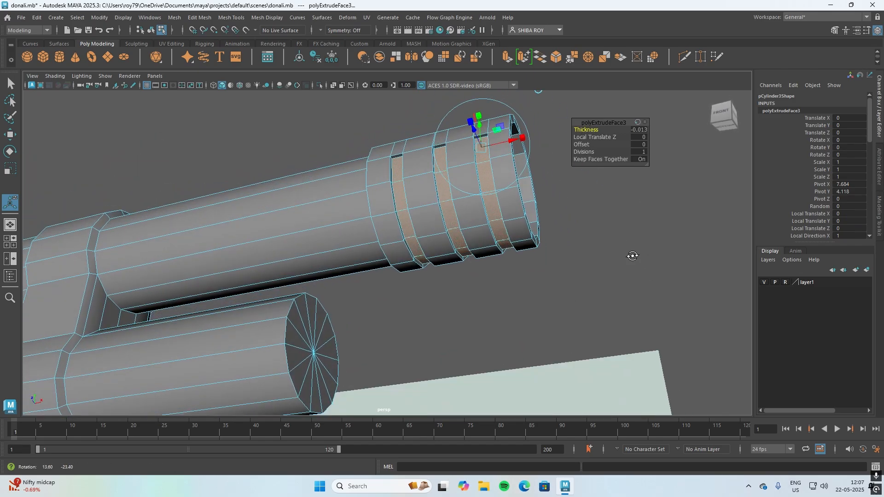
{"action": "left_click_drag", "start_coordinate": [585, 145], "coordinate": [591, 145]}
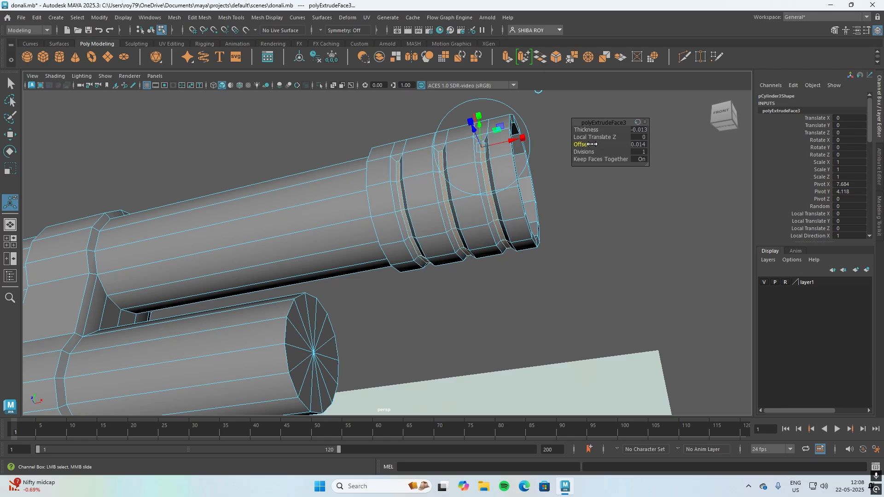
{"action": "left_click_drag", "start_coordinate": [550, 302], "coordinate": [564, 313], "text": "alt"}
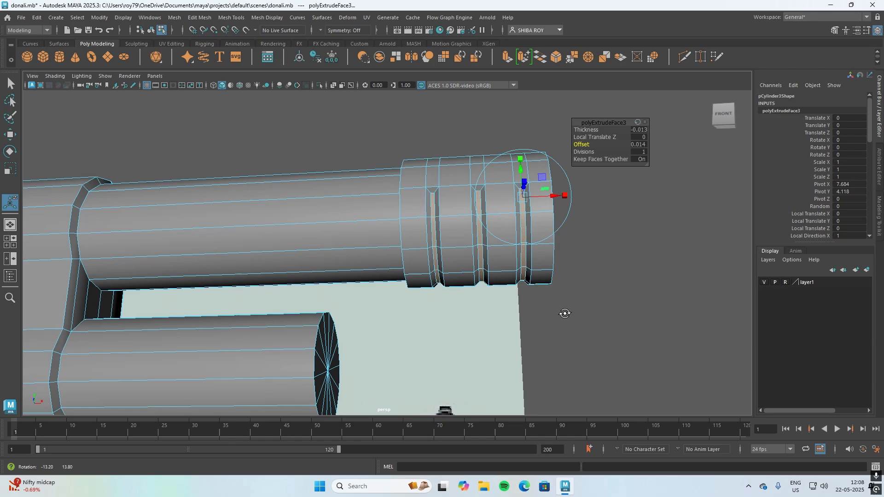
{"action": "left_click", "coordinate": [628, 225]}
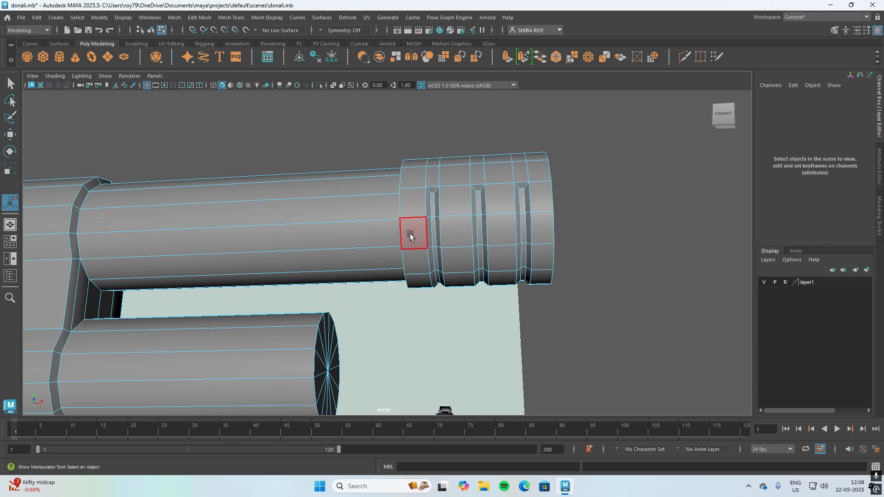
{"action": "right_click_drag", "start_coordinate": [457, 174], "coordinate": [490, 160]}
{"action": "left_click", "coordinate": [596, 288]}
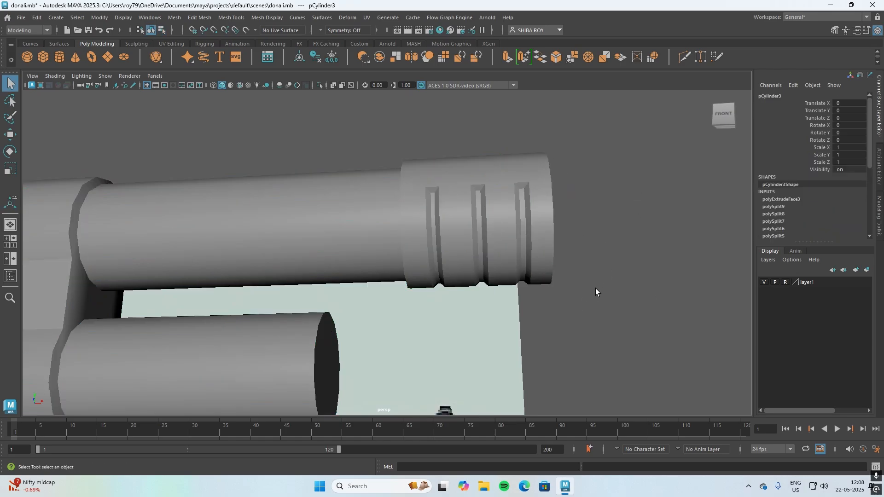
Step: Turn on X-ray shading and compare the barrels with the shotgun in the reference image
{"action": "mouse_move", "coordinate": [603, 248]}
{"action": "left_mouse_down", "text": "alt"}
{"action": "mouse_move", "coordinate": [561, 263]}
{"action": "mouse_move", "coordinate": [598, 217]}
{"action": "mouse_move", "coordinate": [503, 227]}
{"action": "mouse_move", "coordinate": [426, 262]}
{"action": "mouse_move", "coordinate": [526, 308]}
{"action": "mouse_move", "coordinate": [598, 254]}
{"action": "mouse_move", "coordinate": [607, 265]}
{"action": "left_mouse_up", "text": "alt"}
{"action": "scroll", "coordinate": [606, 265], "scroll_direction": "down", "scroll_amount": 4}
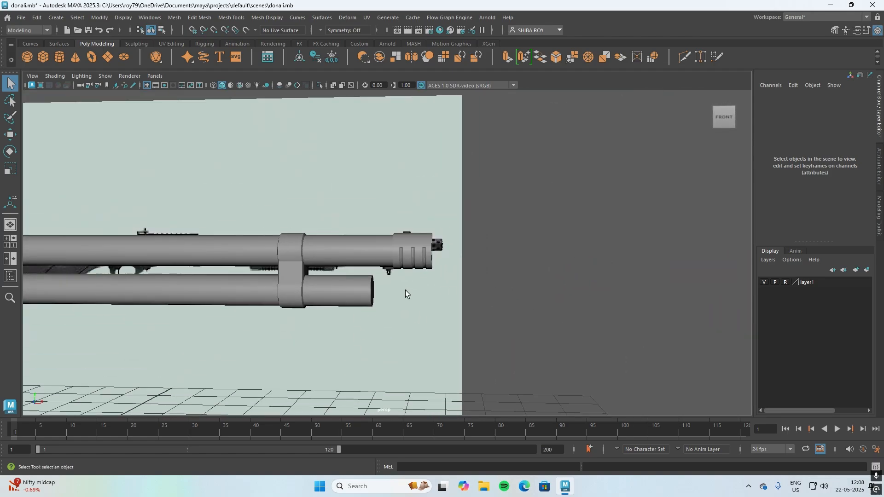
{"action": "middle_click_drag", "start_coordinate": [424, 292], "coordinate": [607, 307], "text": "alt"}
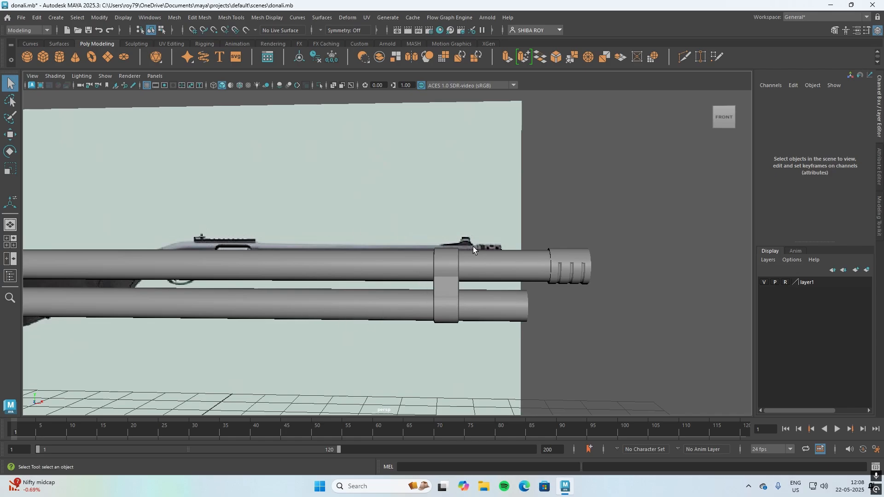
{"action": "left_click", "coordinate": [332, 86]}
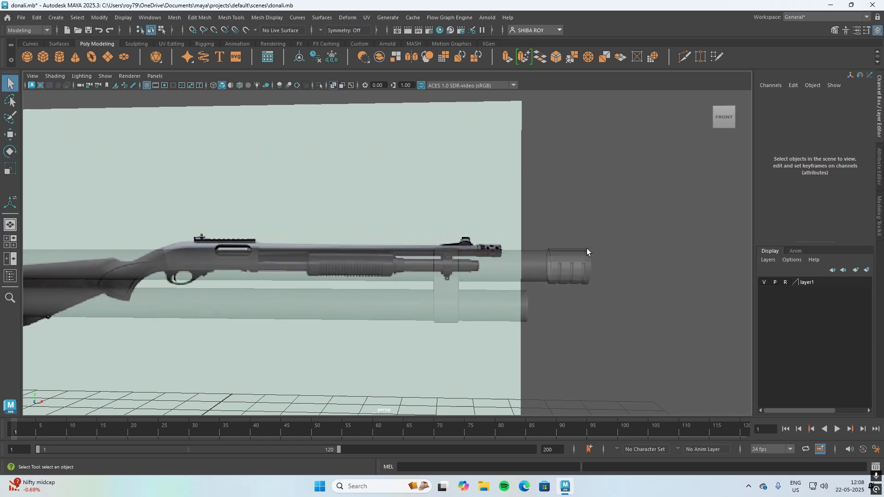
{"action": "middle_click_drag", "start_coordinate": [275, 367], "coordinate": [320, 366], "text": "alt"}
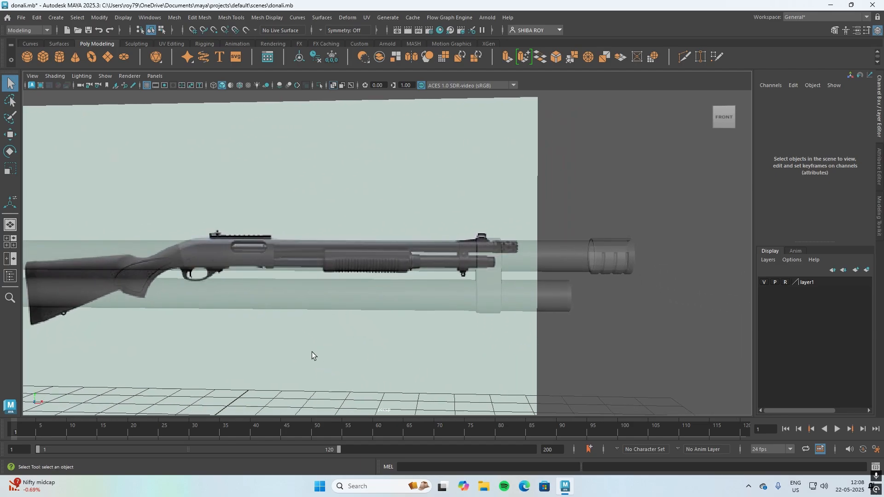
{"action": "middle_click_drag", "start_coordinate": [237, 331], "coordinate": [369, 337], "text": "alt"}
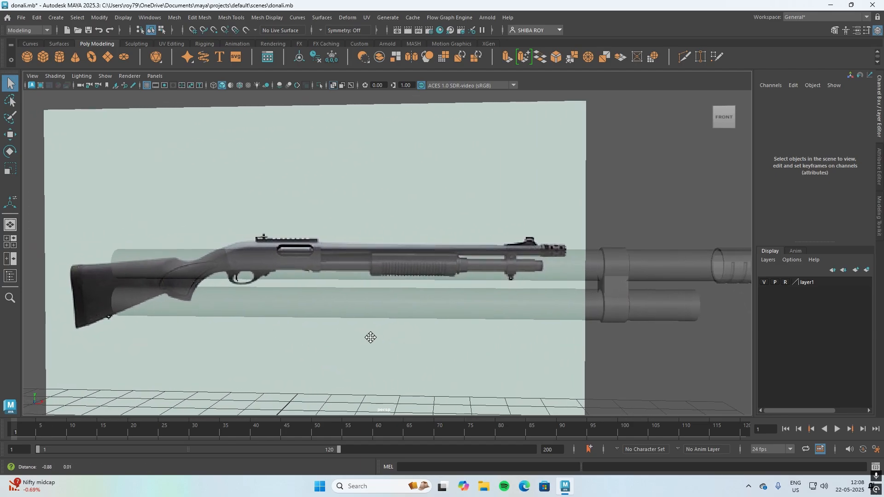
{"action": "left_click", "coordinate": [460, 277]}
{"action": "left_click", "coordinate": [378, 338]}
{"action": "scroll", "coordinate": [424, 260], "scroll_direction": "up", "scroll_amount": 3}
{"action": "scroll", "coordinate": [424, 260], "scroll_direction": "down", "scroll_amount": 2}
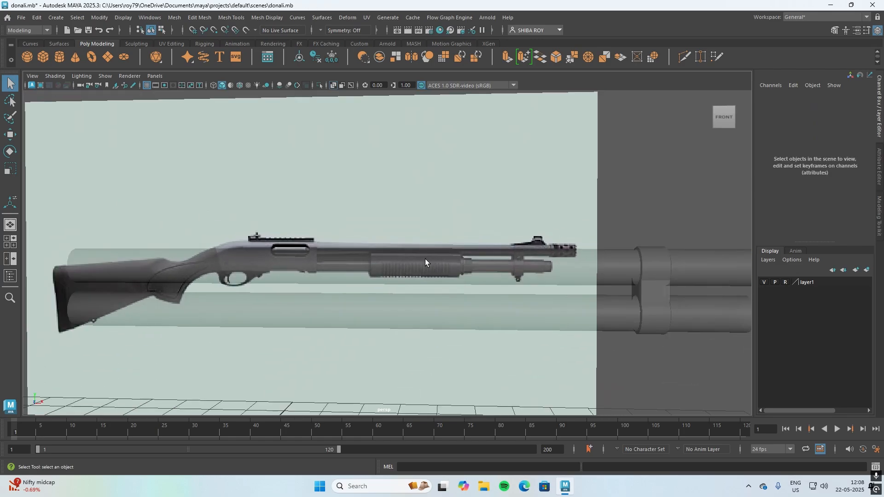
Step: In the front view, insert two Multi-Cut edge loops around the lower tube at the ends of the reference's ribbed pump grip
{"action": "left_click", "coordinate": [400, 324]}
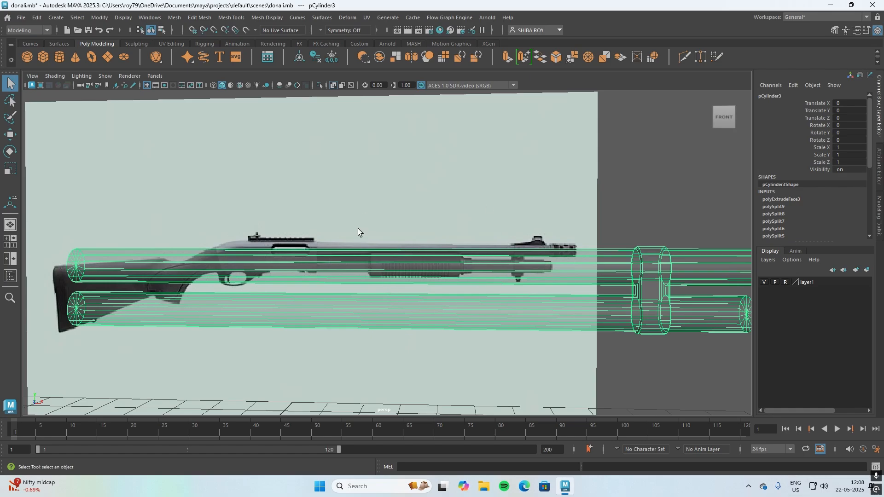
{"action": "left_click", "coordinate": [684, 53]}
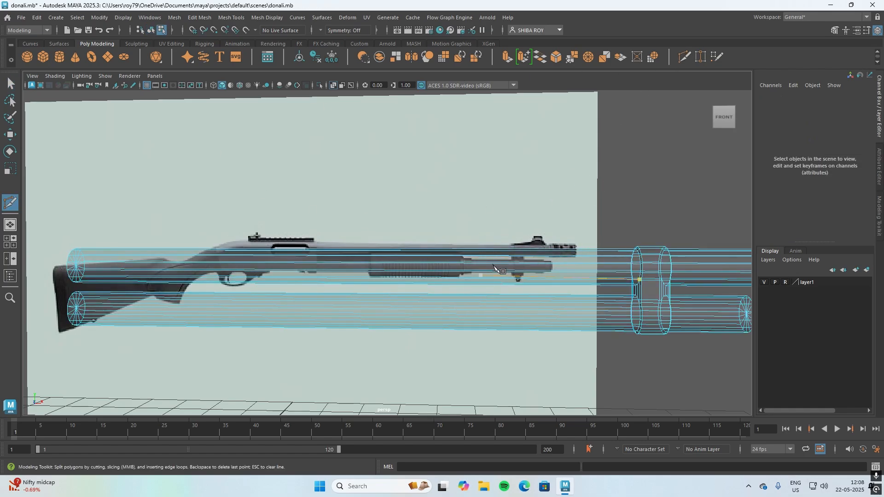
{"action": "key", "text": "space"}
{"action": "key", "text": "space"}
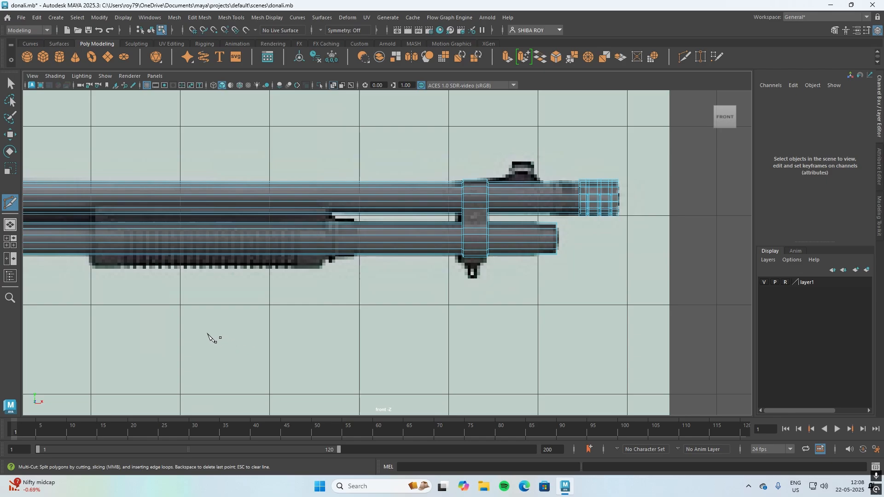
{"action": "middle_click_drag", "start_coordinate": [212, 338], "coordinate": [364, 353], "text": "alt"}
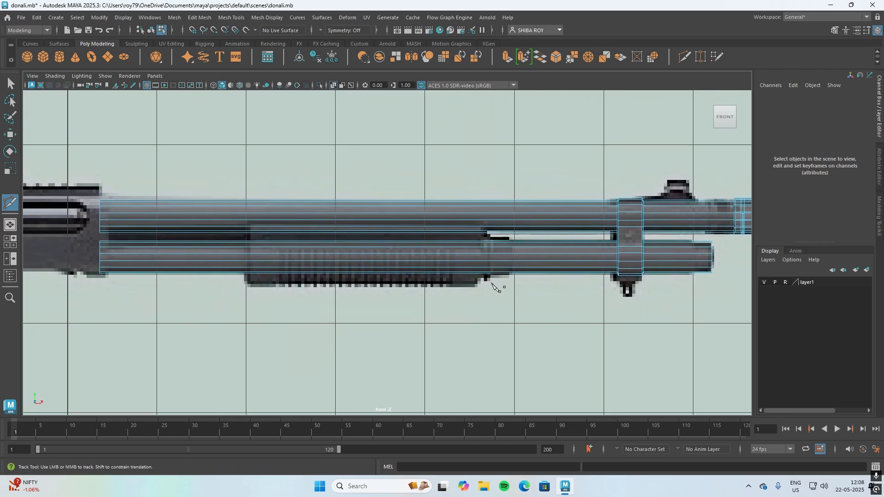
{"action": "left_click", "coordinate": [482, 253], "text": "ctrl"}
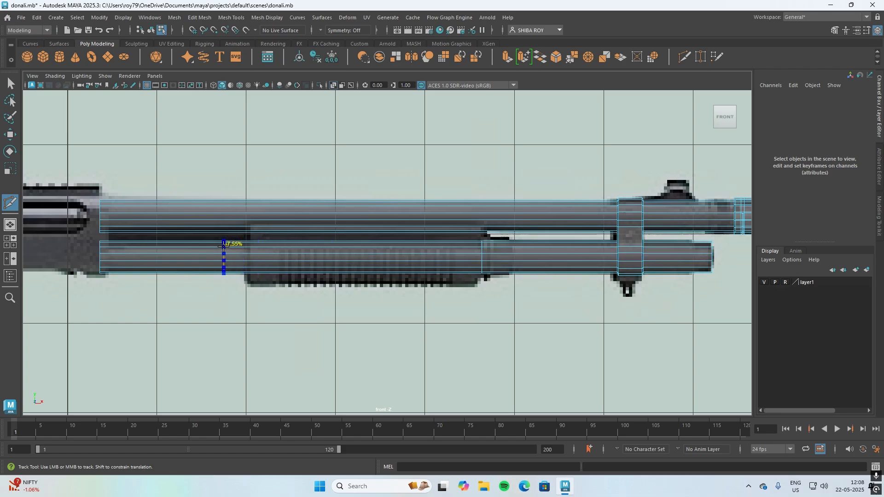
{"action": "left_click", "coordinate": [248, 249], "text": "ctrl"}
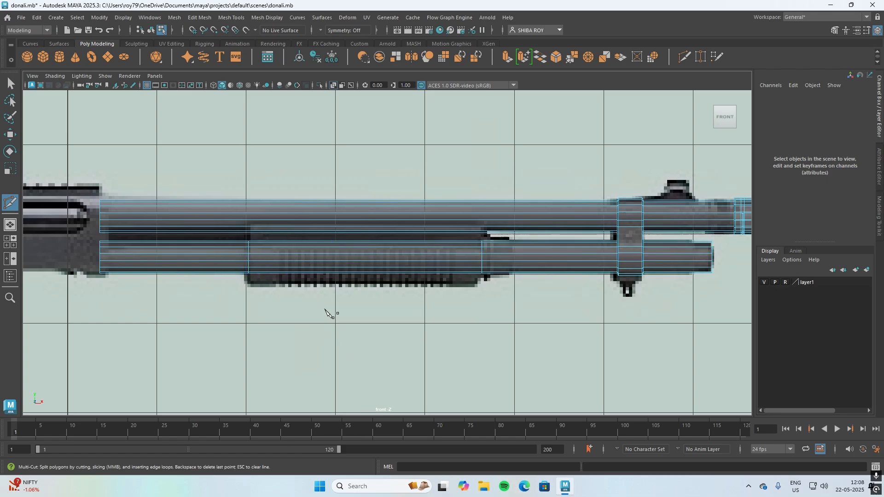
Step: Select the full ring of faces between the two new edge loops on the lower tube in the perspective view
{"action": "key", "text": "w"}
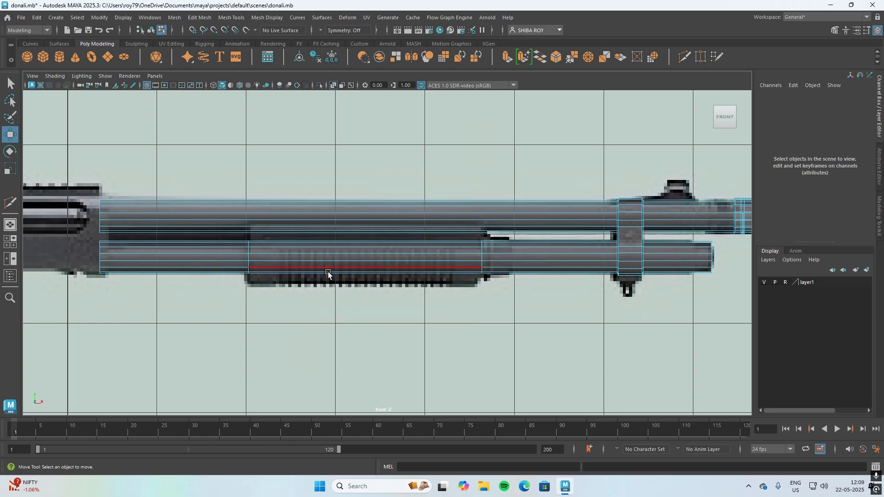
{"action": "key", "text": "space"}
{"action": "key", "text": "space"}
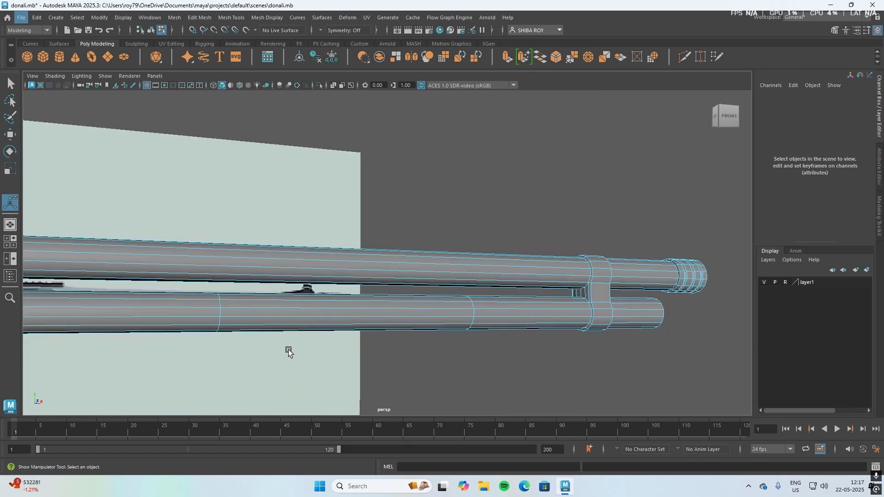
{"action": "left_click_drag", "start_coordinate": [331, 368], "coordinate": [282, 369], "text": "alt"}
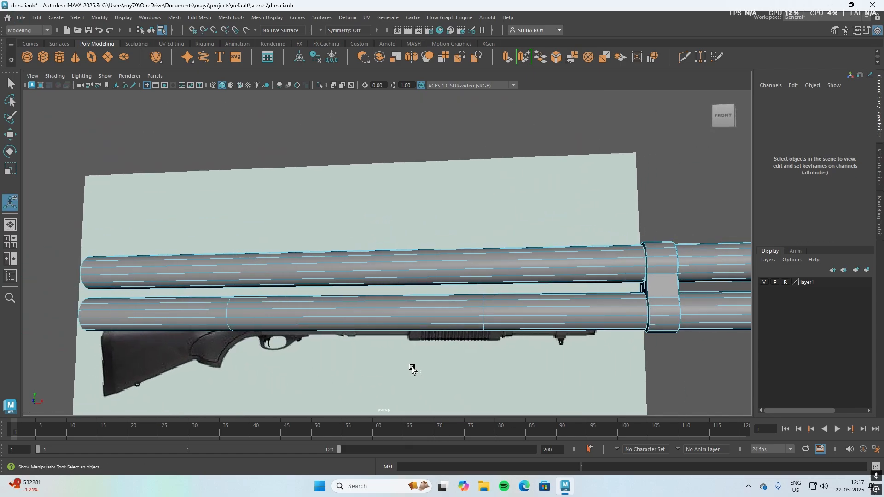
{"action": "double_click", "coordinate": [338, 305]}
{"action": "right_click_drag", "start_coordinate": [341, 312], "coordinate": [348, 262]}
{"action": "left_click_drag", "start_coordinate": [429, 375], "coordinate": [369, 385], "text": "alt"}
Step: Extrude the selected ring of the lower tube outward with a thickness of 0.075 to form the pump grip's body
{"action": "key", "text": "ctrl+e"}
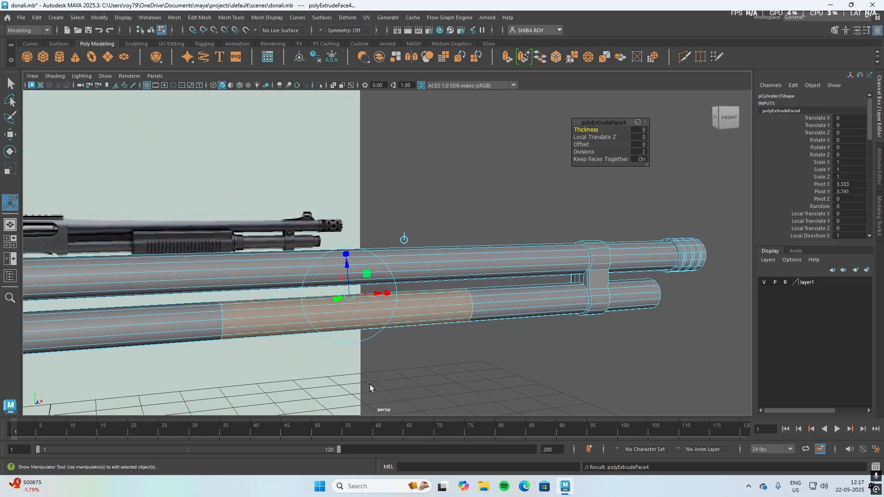
{"action": "left_click_drag", "start_coordinate": [592, 130], "coordinate": [633, 126]}
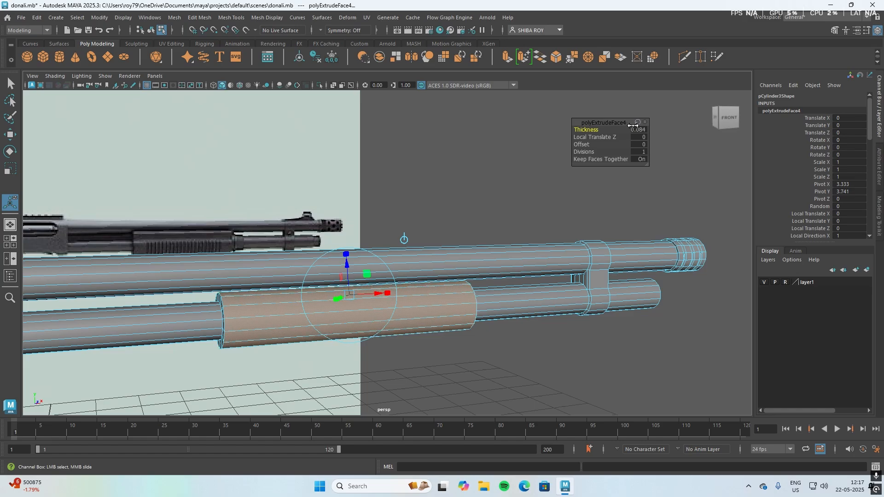
{"action": "left_click_drag", "start_coordinate": [444, 382], "coordinate": [535, 375], "text": "alt"}
{"action": "left_click_drag", "start_coordinate": [587, 129], "coordinate": [583, 130]}
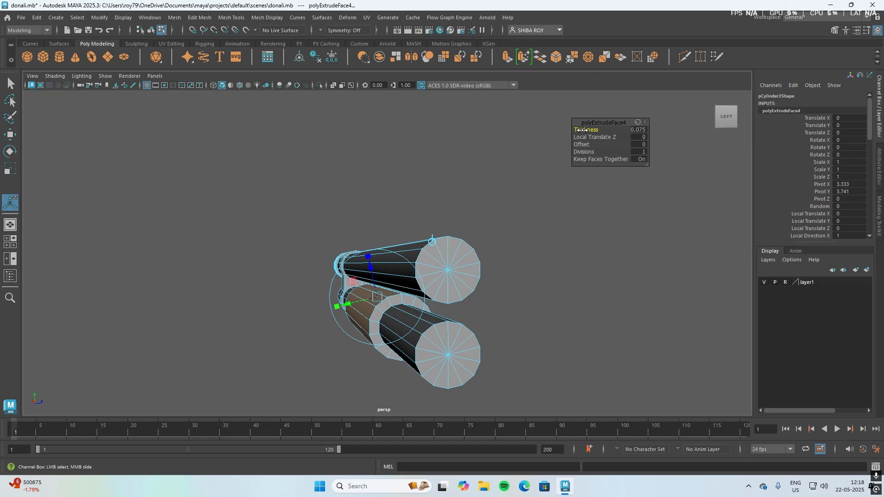
{"action": "left_click_drag", "start_coordinate": [547, 240], "coordinate": [458, 263], "text": "alt"}
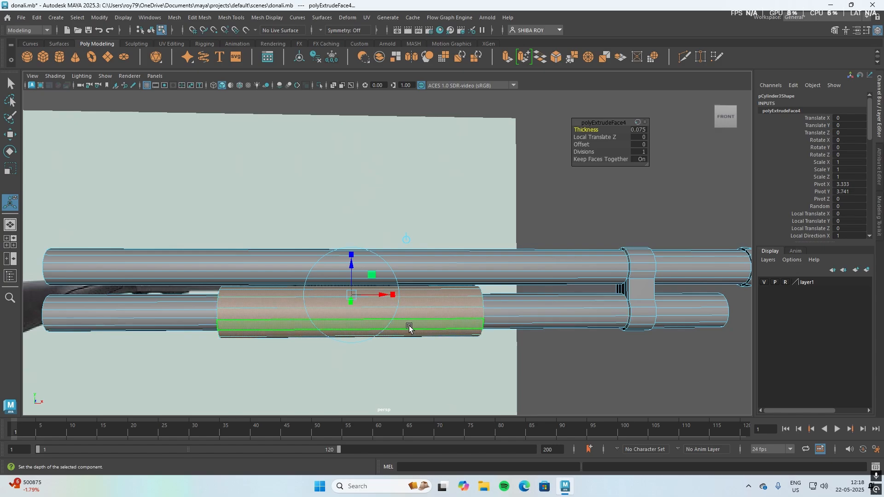
Step: Compare the extruded grip body on the lower tube with the ribbed pump grip in the reference image
{"action": "left_click_drag", "start_coordinate": [239, 387], "coordinate": [374, 375], "text": "alt"}
{"action": "right_click_drag", "start_coordinate": [365, 332], "coordinate": [418, 198]}
{"action": "left_click", "coordinate": [339, 374]}
{"action": "left_click_drag", "start_coordinate": [339, 374], "coordinate": [372, 316], "text": "alt"}
{"action": "left_click", "coordinate": [372, 316]}
{"action": "right_click_drag", "start_coordinate": [366, 211], "coordinate": [367, 235]}
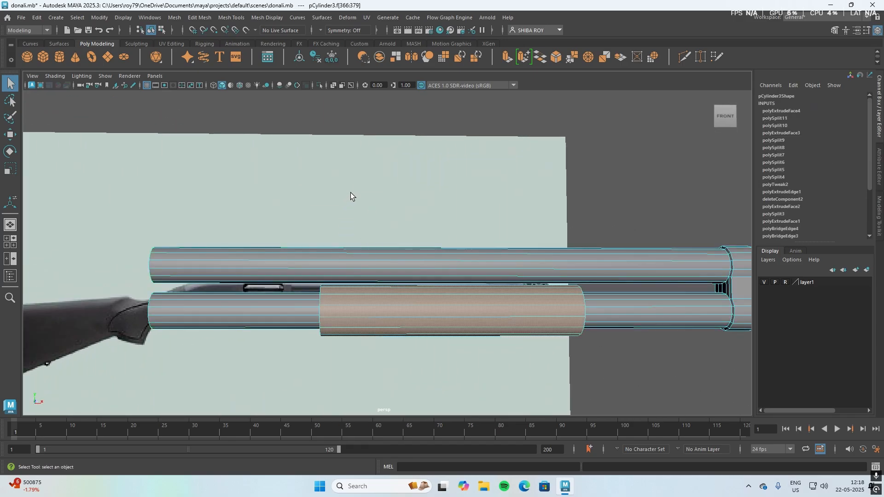
{"action": "left_click", "coordinate": [358, 291]}
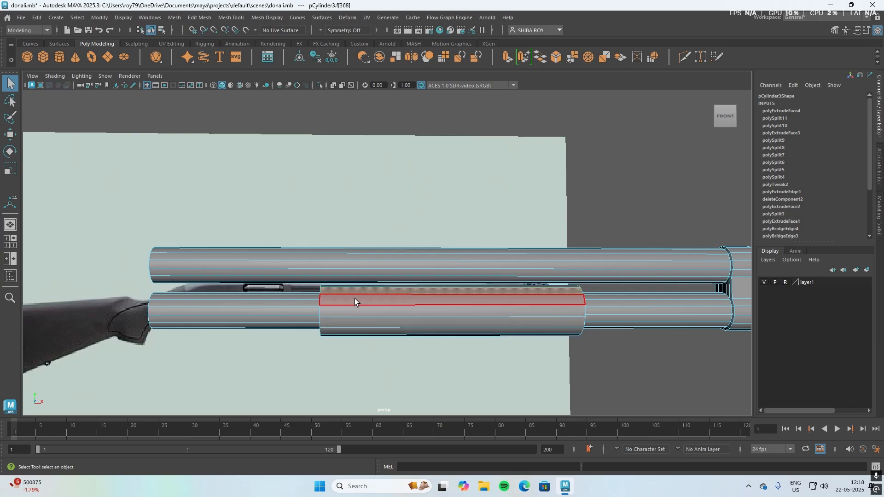
{"action": "left_click_drag", "start_coordinate": [351, 314], "coordinate": [369, 354], "text": "alt"}
{"action": "left_click", "coordinate": [352, 363]}
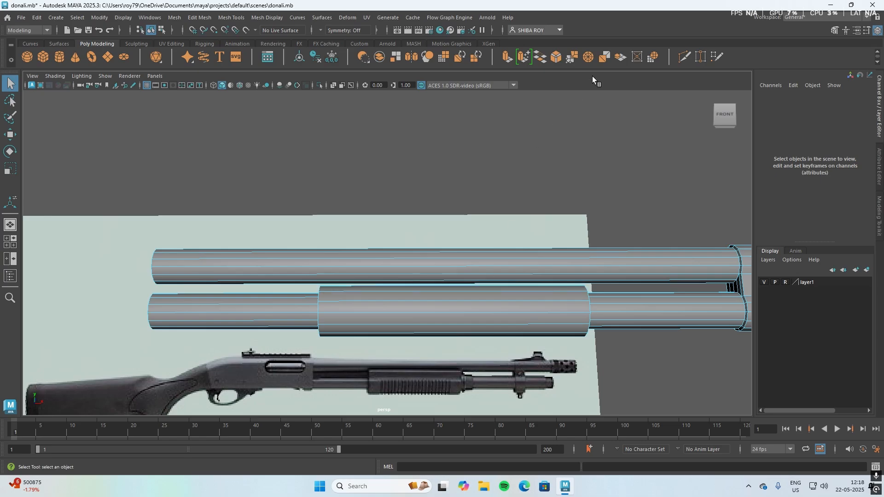
Step: Insert 30 equally spaced edge loops along the pump grip's body using the Insert Edge Loop tool's multiple edge loops option
{"action": "left_click", "coordinate": [685, 57]}
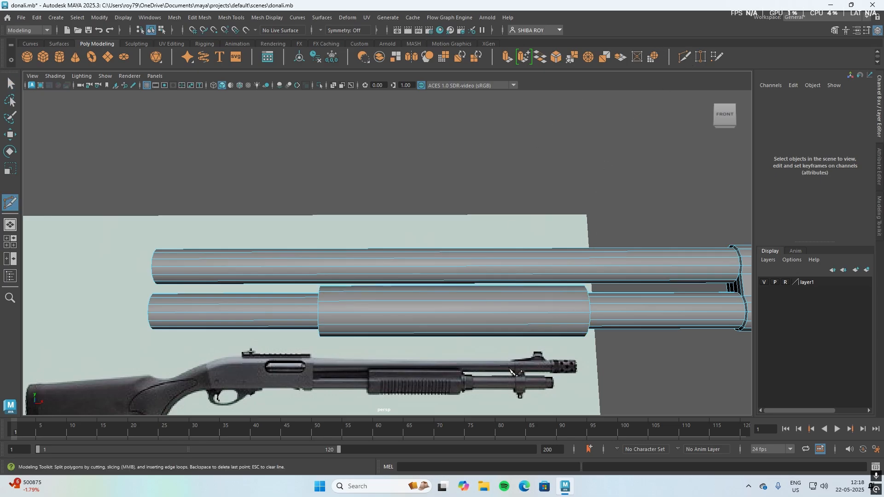
{"action": "left_click_drag", "start_coordinate": [543, 388], "coordinate": [533, 386], "text": "alt"}
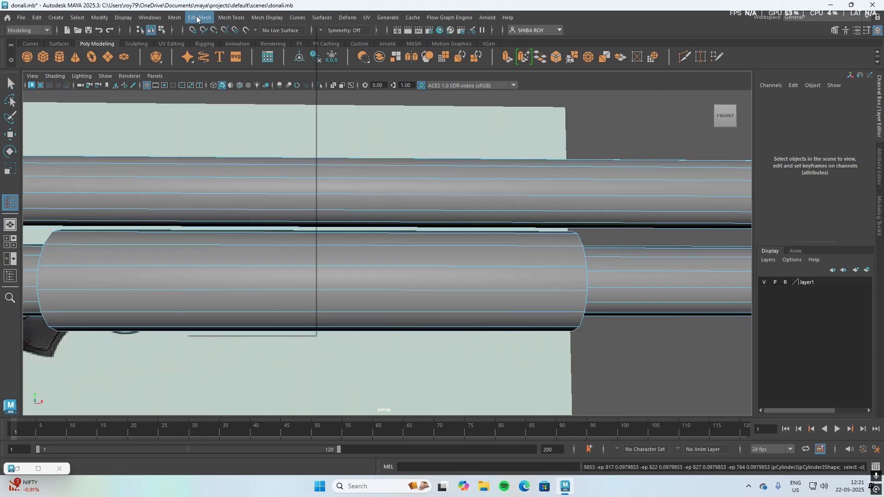
{"action": "left_click", "coordinate": [197, 18]}
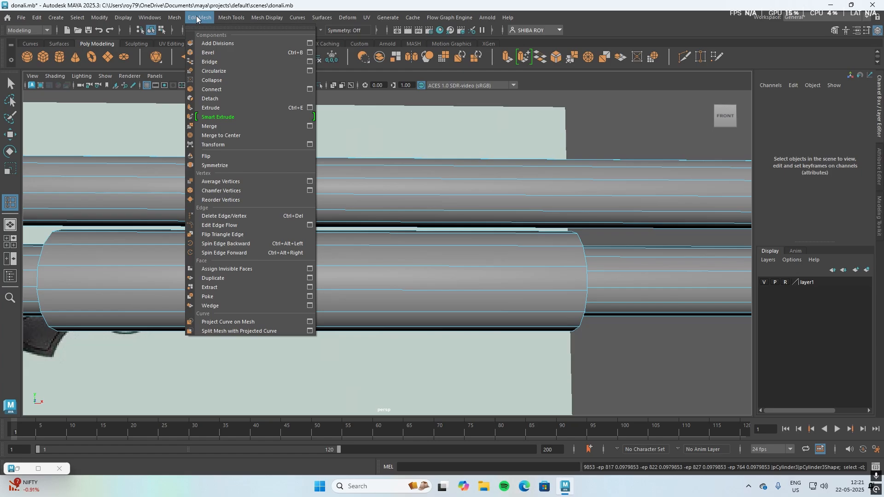
{"action": "mouse_move", "coordinate": [227, 20]}
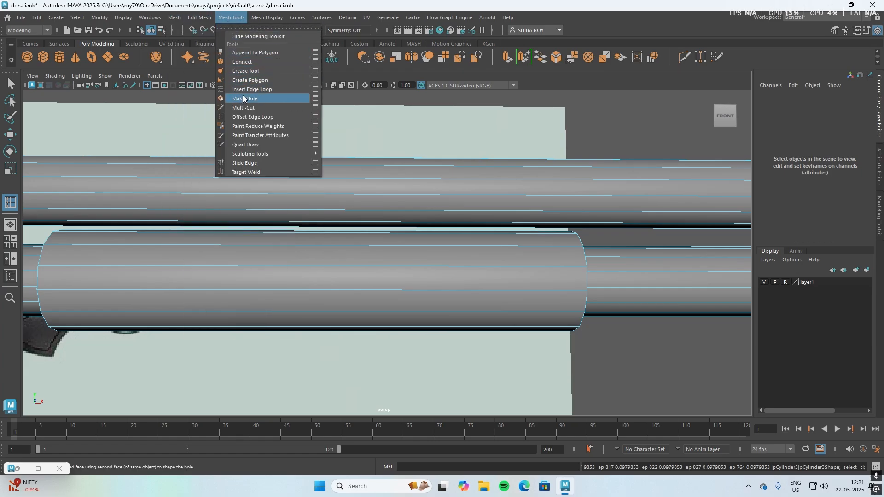
{"action": "left_click", "coordinate": [315, 90]}
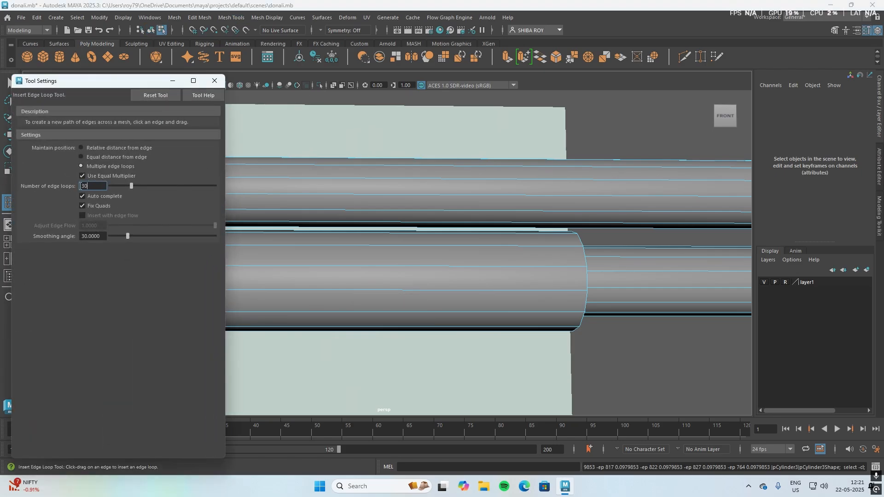
{"action": "left_click", "coordinate": [433, 283]}
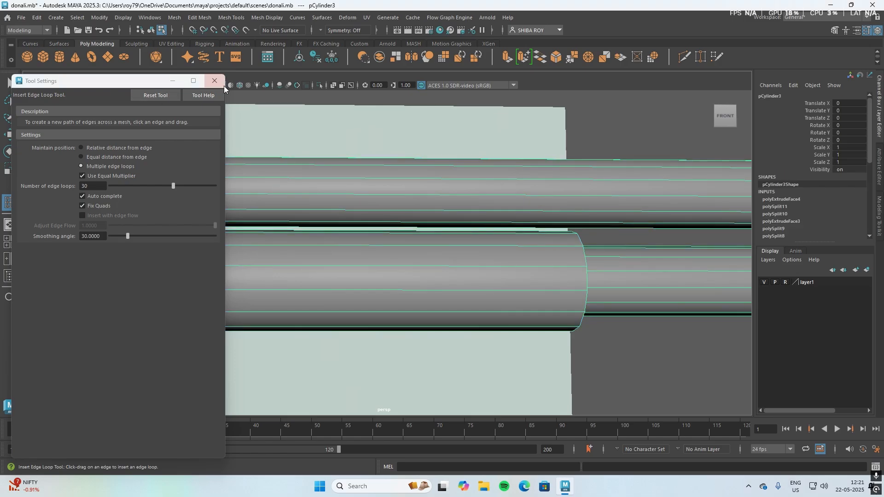
{"action": "left_click", "coordinate": [471, 269]}
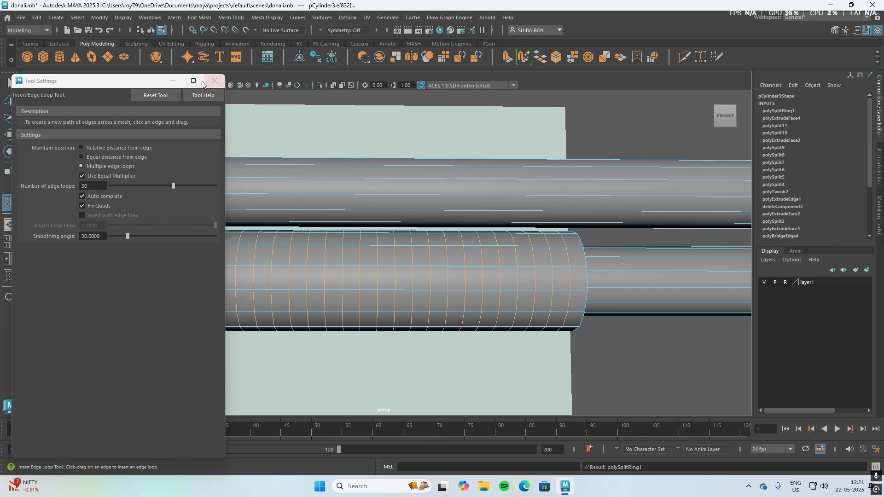
{"action": "left_click", "coordinate": [214, 80]}
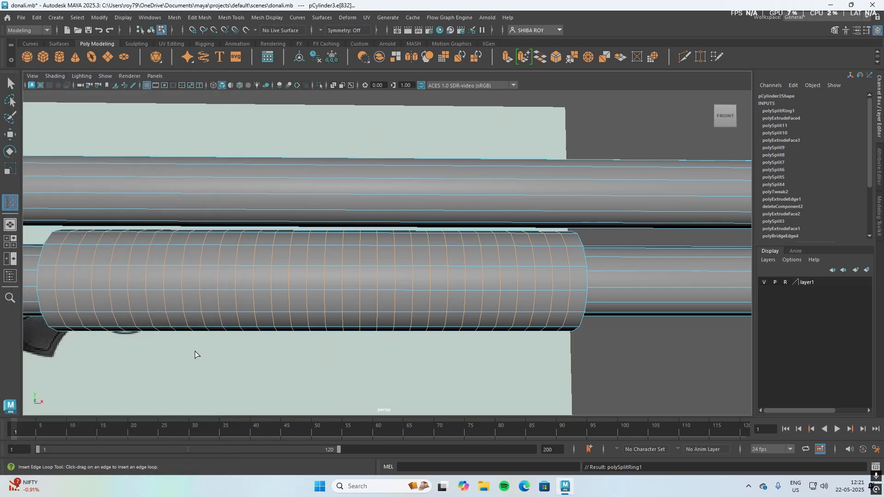
Step: Delete the three outermost inserted edge loops at each end of the pump grip to leave smooth end sections
{"action": "middle_click_drag", "start_coordinate": [194, 352], "coordinate": [258, 273], "text": "alt"}
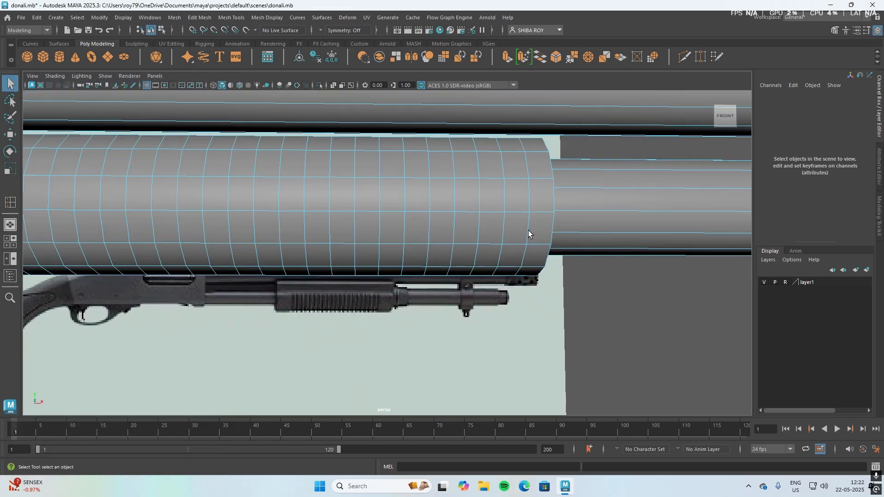
{"action": "right_click_drag", "start_coordinate": [526, 227], "coordinate": [527, 186]}
{"action": "double_click", "coordinate": [529, 234]}
{"action": "double_click", "coordinate": [504, 199], "text": "shift"}
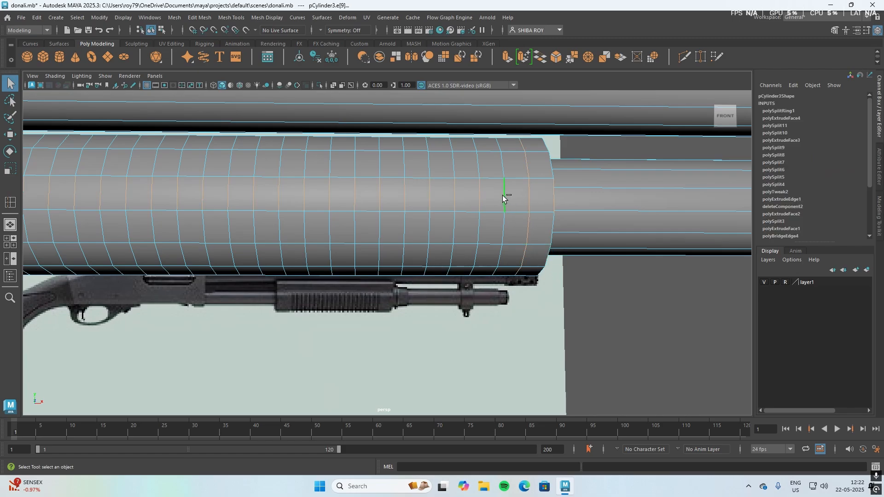
{"action": "key", "text": "ctrl+z"}
{"action": "key", "text": "ctrl+z"}
{"action": "key", "text": "ctrl+z"}
{"action": "left_click", "coordinate": [502, 226], "text": "shift"}
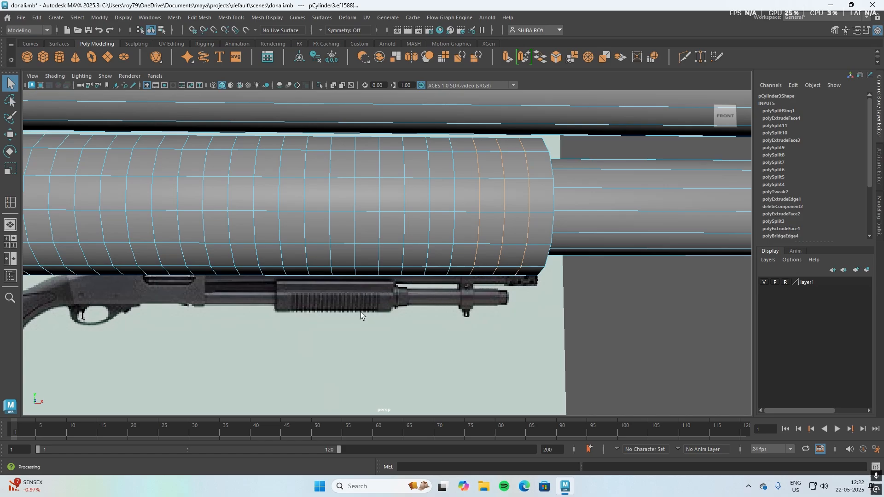
{"action": "middle_click_drag", "start_coordinate": [283, 335], "coordinate": [446, 309], "text": "alt"}
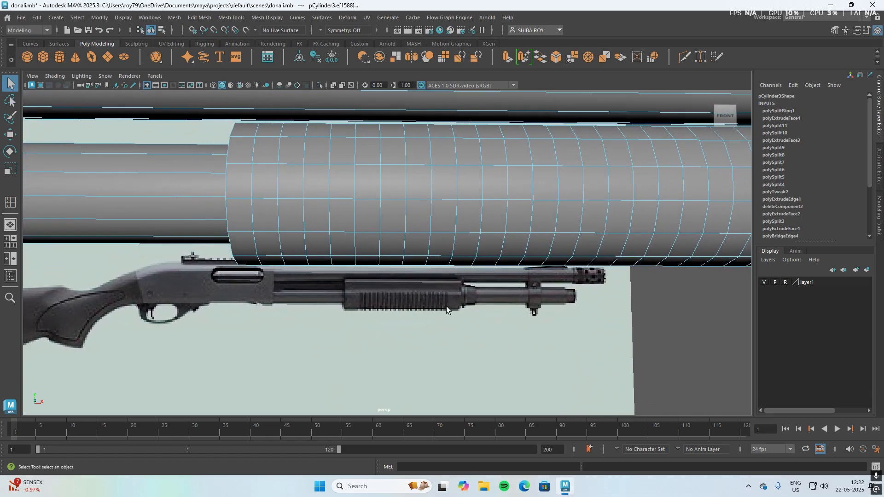
{"action": "double_click", "coordinate": [278, 215]}
{"action": "double_click", "coordinate": [249, 191], "text": "shift"}
{"action": "left_click_drag", "start_coordinate": [461, 325], "coordinate": [376, 327], "text": "alt"}
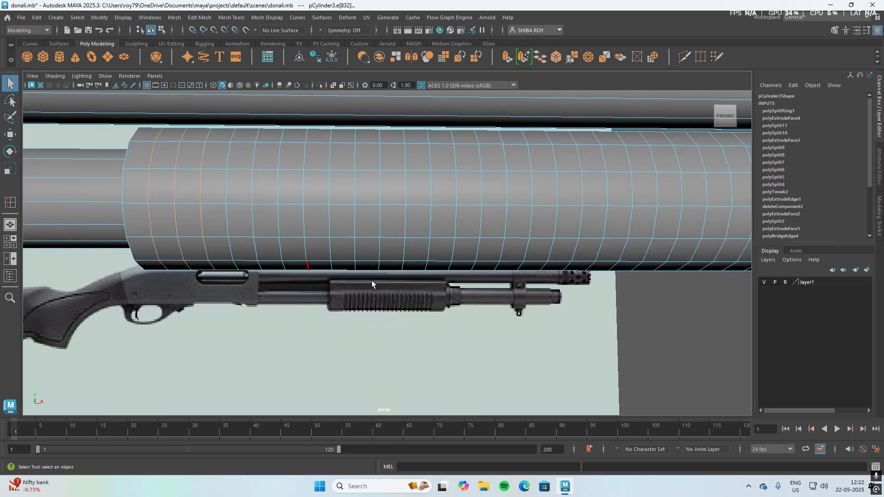
{"action": "key", "text": "ctrl+Delete"}
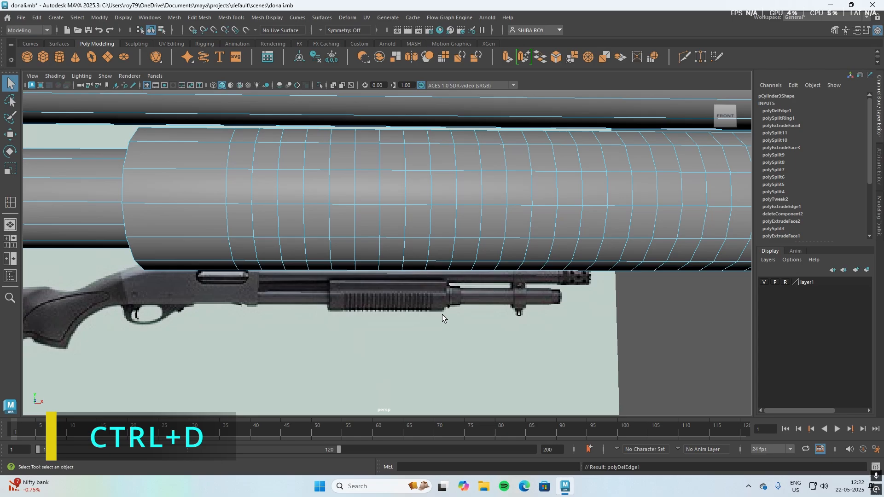
Step: Select the lower-half faces of the first narrow segment at the grip's rear end, continuing around the underside
{"action": "scroll", "coordinate": [306, 275], "scroll_direction": "down", "scroll_amount": 4}
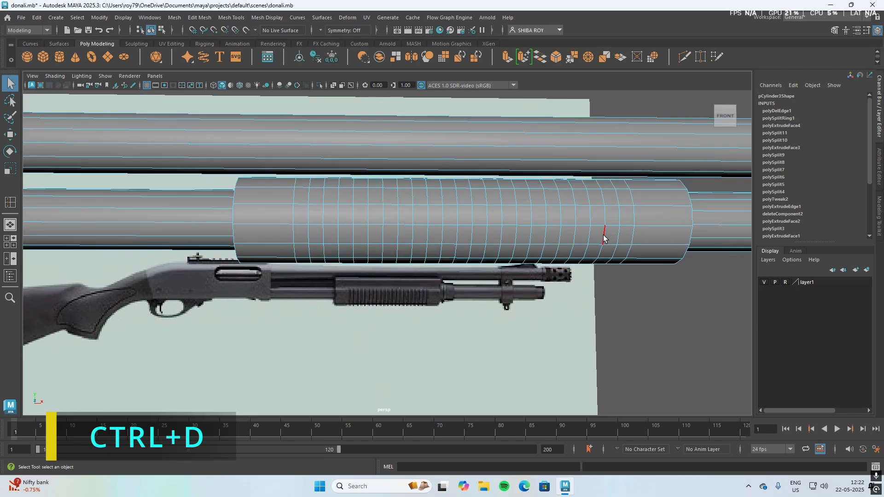
{"action": "right_click_drag", "start_coordinate": [606, 212], "coordinate": [605, 239]}
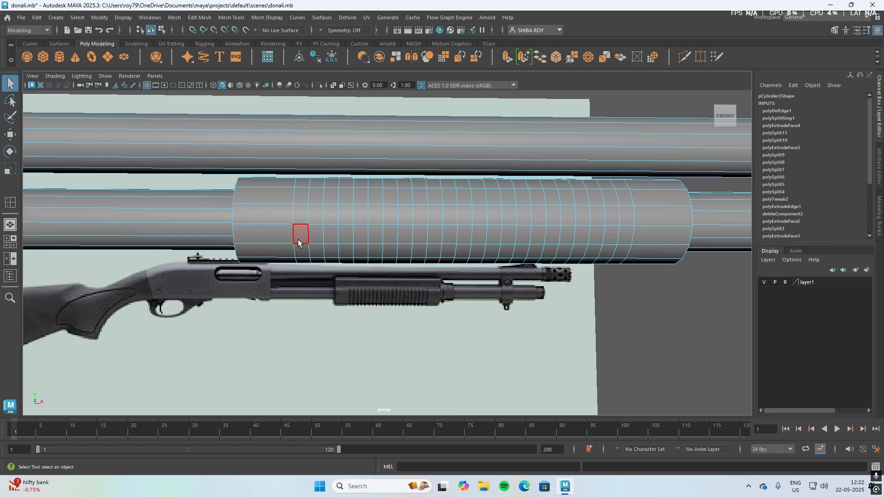
{"action": "mouse_move", "coordinate": [276, 304]}
{"action": "left_mouse_down", "text": "alt"}
{"action": "mouse_move", "coordinate": [450, 299]}
{"action": "mouse_move", "coordinate": [278, 304]}
{"action": "left_mouse_up", "text": "alt"}
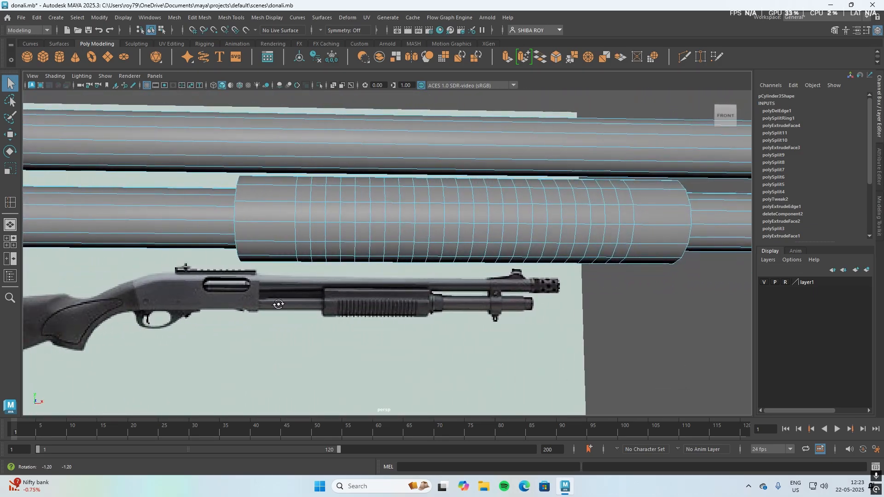
{"action": "right_click_drag", "start_coordinate": [273, 213], "coordinate": [273, 236]}
{"action": "left_click", "coordinate": [301, 234]}
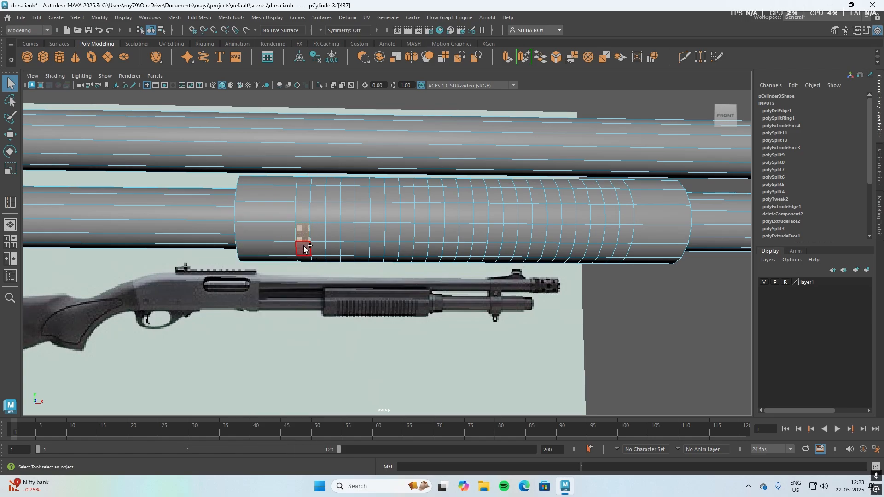
{"action": "left_click", "coordinate": [303, 249], "text": "shift"}
{"action": "left_click", "coordinate": [304, 259], "text": "shift"}
{"action": "left_click_drag", "start_coordinate": [291, 321], "coordinate": [404, 310], "text": "alt"}
{"action": "left_click", "coordinate": [448, 240], "text": "shift"}
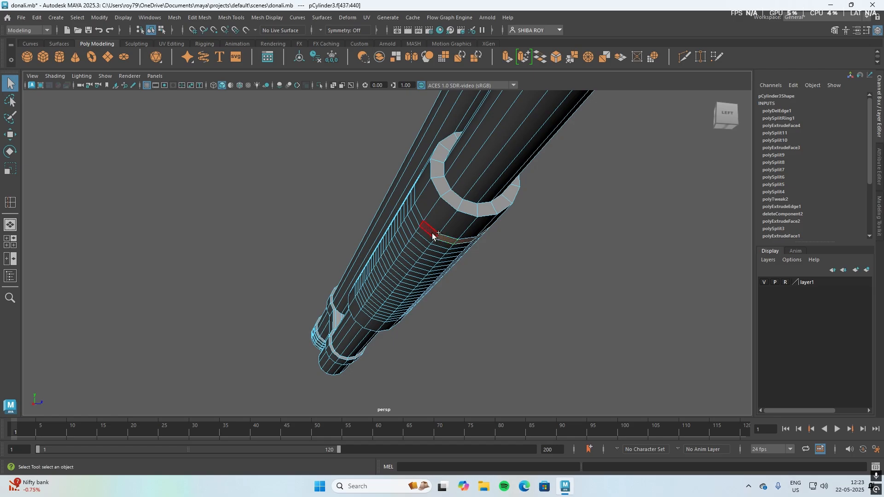
{"action": "left_click_drag", "start_coordinate": [511, 309], "coordinate": [429, 314], "text": "alt"}
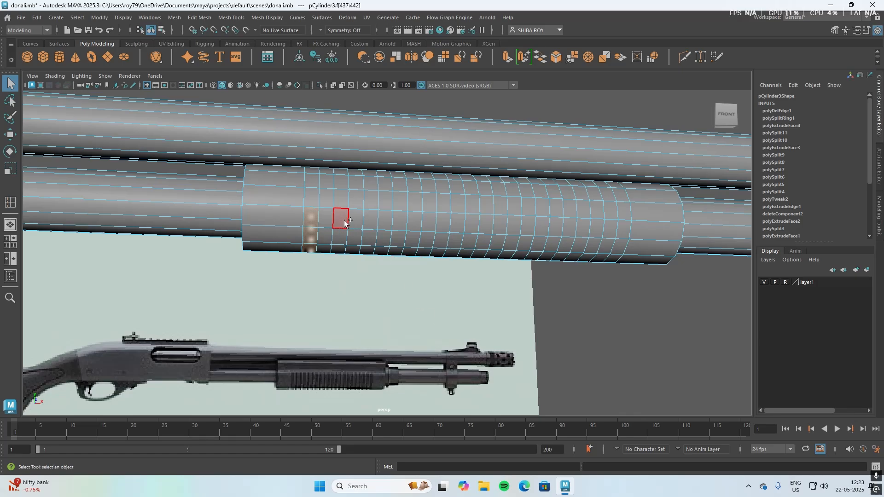
Step: Add one face in every second segment along the grip's front side to the selection, up to the last narrow segment
{"action": "left_click", "coordinate": [427, 222], "text": "shift"}
{"action": "left_click", "coordinate": [457, 223], "text": "shift"}
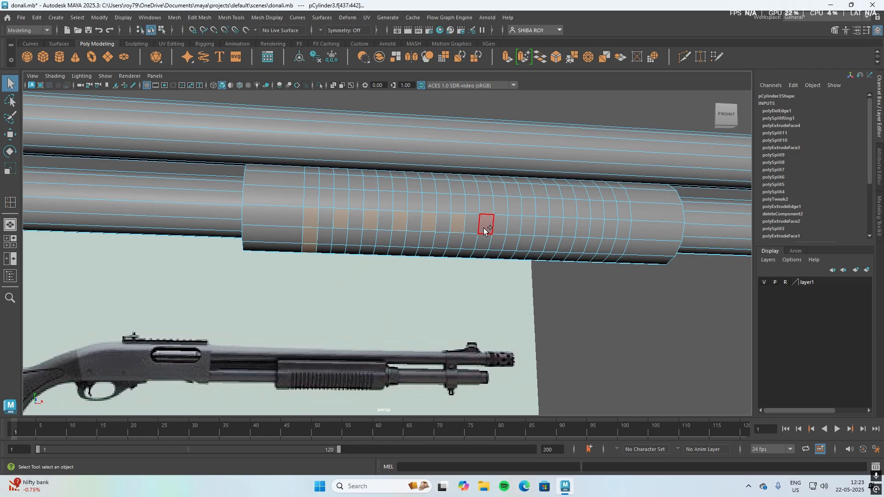
{"action": "left_click", "coordinate": [512, 227], "text": "shift"}
{"action": "left_click", "coordinate": [541, 226], "text": "shift"}
{"action": "left_click", "coordinate": [568, 227], "text": "shift"}
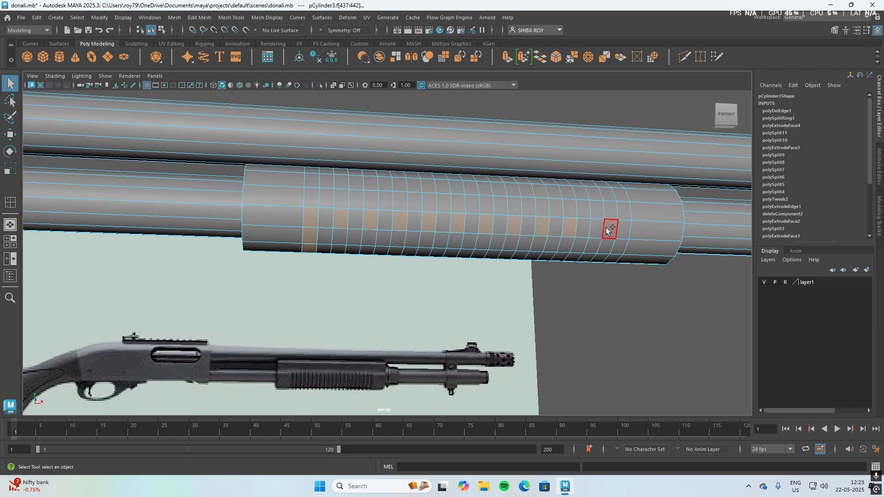
{"action": "left_click", "coordinate": [624, 229], "text": "shift"}
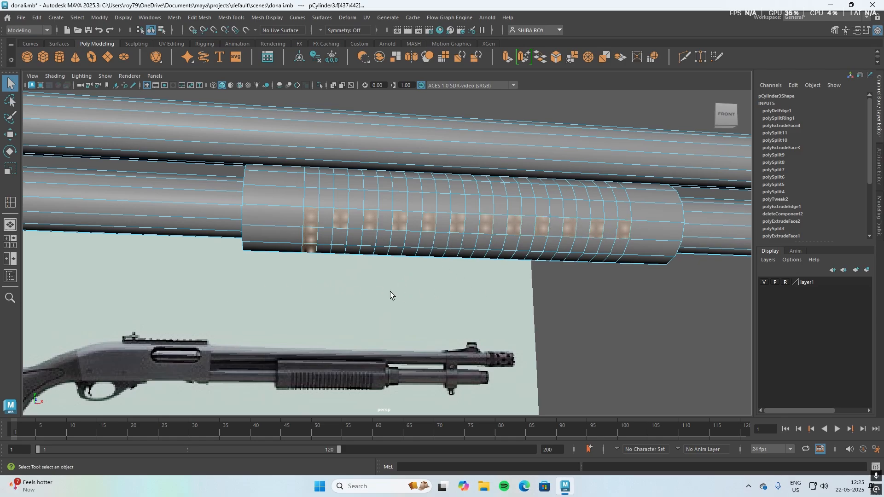
Step: Extend the face selection in the alternating segments by the next rows down the grip's front side
{"action": "mouse_move", "coordinate": [390, 294]}
{"action": "left_mouse_down", "text": "alt"}
{"action": "mouse_move", "coordinate": [424, 262]}
{"action": "mouse_move", "coordinate": [392, 278]}
{"action": "left_mouse_up", "text": "alt"}
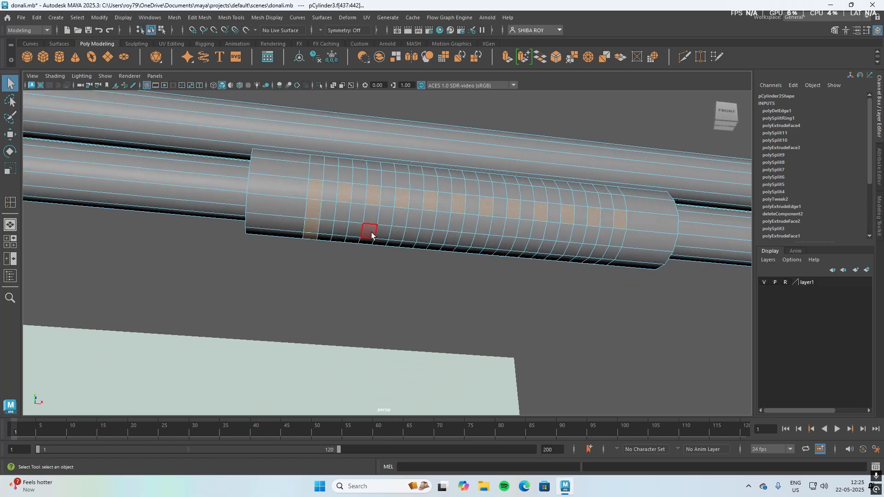
{"action": "left_click", "coordinate": [342, 212], "text": "shift"}
{"action": "left_click", "coordinate": [371, 215], "text": "shift"}
{"action": "left_click", "coordinate": [399, 219], "text": "shift"}
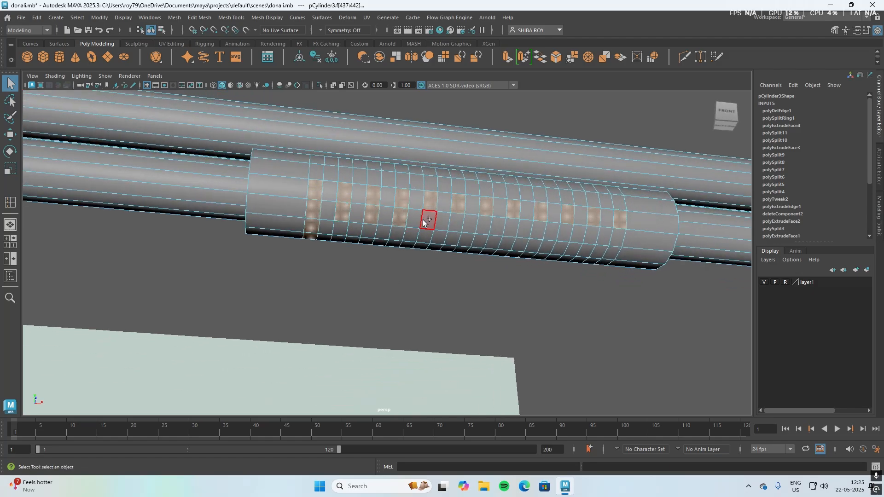
{"action": "left_click", "coordinate": [428, 219], "text": "shift"}
{"action": "left_click", "coordinate": [455, 222], "text": "shift"}
{"action": "left_click", "coordinate": [537, 230], "text": "shift"}
{"action": "left_click", "coordinate": [564, 233], "text": "shift"}
{"action": "left_click", "coordinate": [612, 256], "text": "shift"}
{"action": "left_click", "coordinate": [479, 244], "text": "shift"}
Step: Correct wrongly picked faces and continue the alternating groove selection around the underside of the grip
{"action": "left_click_drag", "start_coordinate": [465, 244], "coordinate": [413, 223], "text": "alt"}
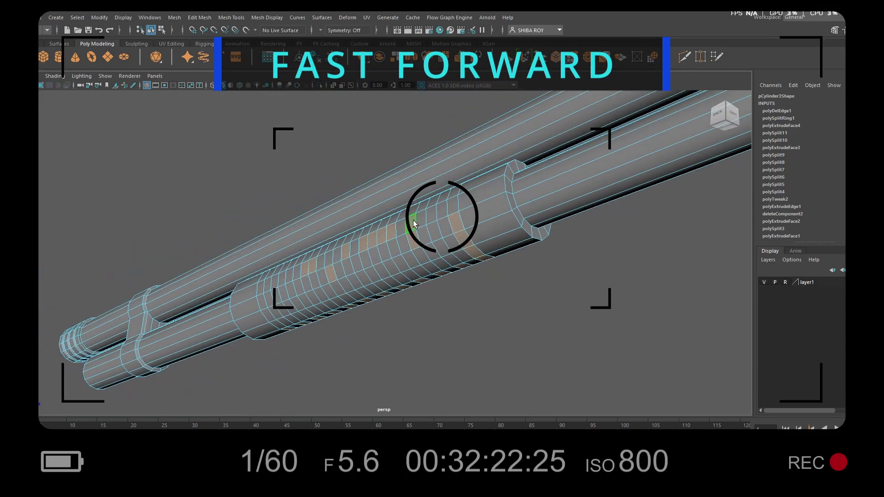
{"action": "left_click", "coordinate": [390, 232], "text": "ctrl"}
{"action": "left_click", "coordinate": [380, 235], "text": "ctrl"}
{"action": "left_click_drag", "start_coordinate": [367, 242], "coordinate": [467, 321], "text": "alt"}
{"action": "left_click", "coordinate": [433, 232], "text": "shift"}
{"action": "left_click", "coordinate": [414, 251], "text": "shift"}
{"action": "left_click_drag", "start_coordinate": [400, 253], "coordinate": [455, 275], "text": "alt"}
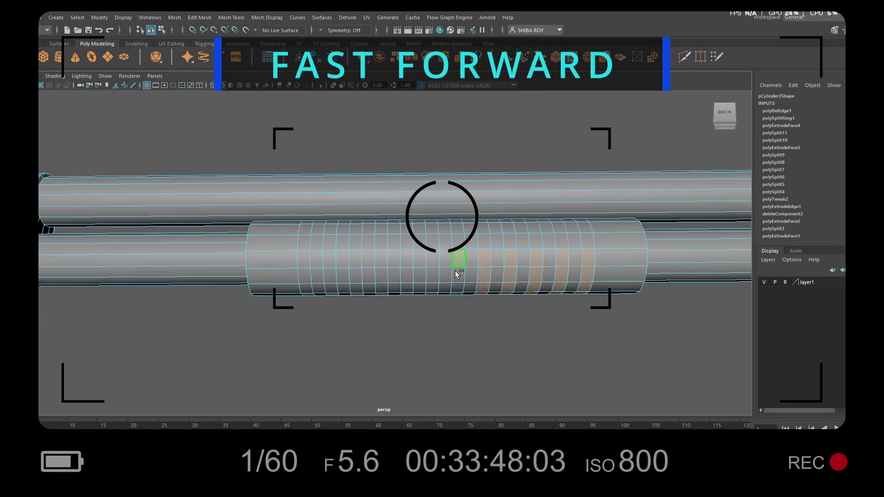
Step: Add the lower-half faces of the remaining alternating segments on the grip's back side to the selection
{"action": "left_click", "coordinate": [456, 275], "text": "shift"}
{"action": "left_click", "coordinate": [433, 258], "text": "shift"}
{"action": "left_click", "coordinate": [433, 286], "text": "shift"}
{"action": "left_click", "coordinate": [406, 275], "text": "shift"}
{"action": "left_click", "coordinate": [382, 272], "text": "shift"}
{"action": "left_click", "coordinate": [355, 271], "text": "shift"}
{"action": "left_click", "coordinate": [330, 258], "text": "shift"}
{"action": "left_click", "coordinate": [329, 288], "text": "shift"}
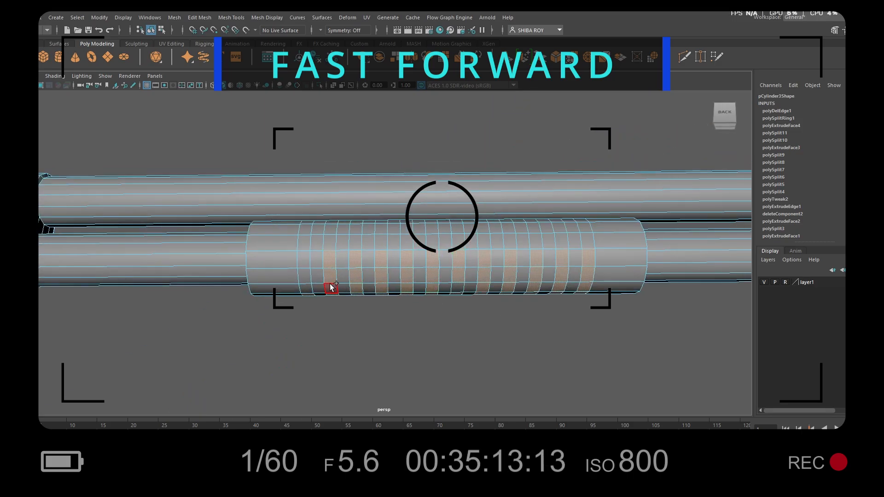
{"action": "left_click", "coordinate": [304, 276], "text": "shift"}
Step: Deselect the stray faces so only the lower-half faces of the alternating segments stay selected
{"action": "left_click_drag", "start_coordinate": [405, 313], "coordinate": [368, 276], "text": "alt"}
{"action": "left_click", "coordinate": [262, 198], "text": "ctrl"}
{"action": "left_click", "coordinate": [342, 217], "text": "ctrl"}
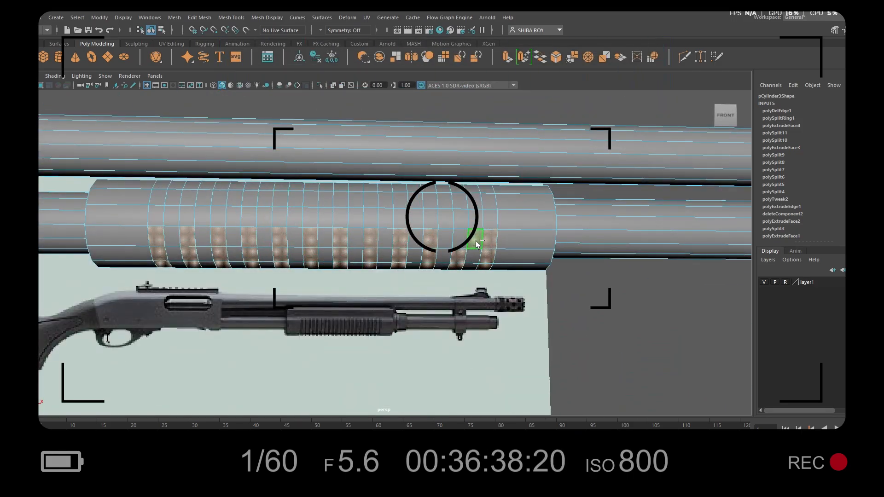
Step: Extrude the selected alternating faces inward with a thickness of -0.021 to cut the pump grip's grooves
{"action": "left_click_drag", "start_coordinate": [516, 325], "coordinate": [306, 331], "text": "alt"}
{"action": "key", "text": "ctrl+e"}
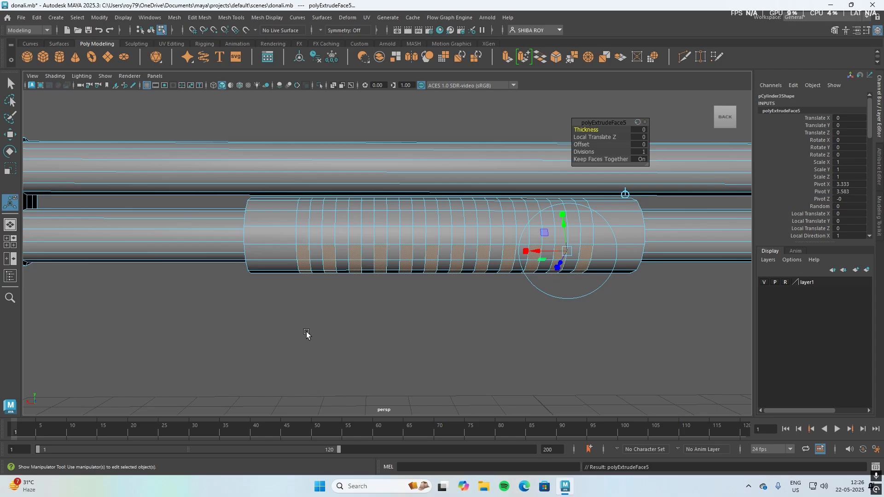
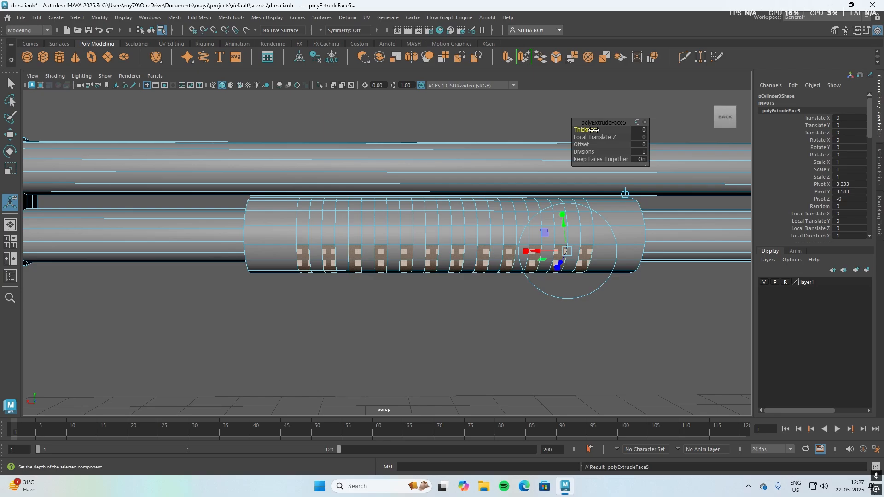
{"action": "left_click", "coordinate": [636, 123]}
{"action": "left_click_drag", "start_coordinate": [585, 130], "coordinate": [576, 131]}
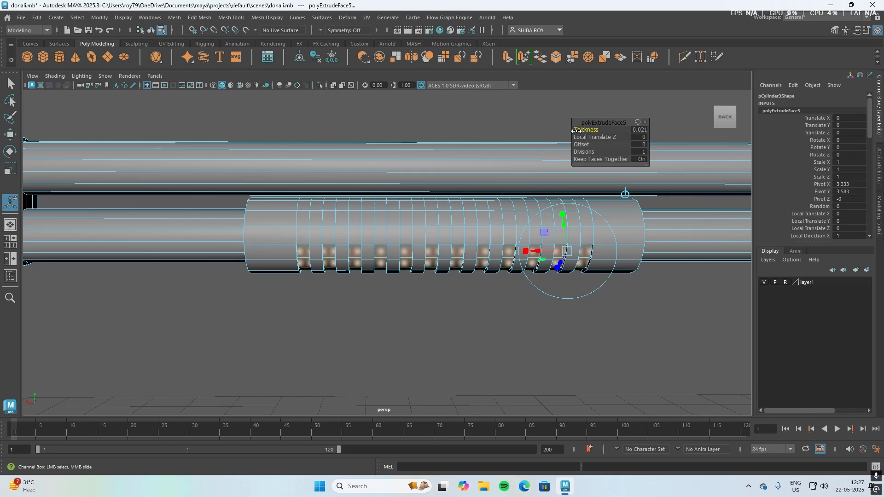
Step: Adjust the groove extrusion on the pump grip to a thickness of -0.024 and an offset of 0.026
{"action": "left_click_drag", "start_coordinate": [444, 219], "coordinate": [565, 221], "text": "alt"}
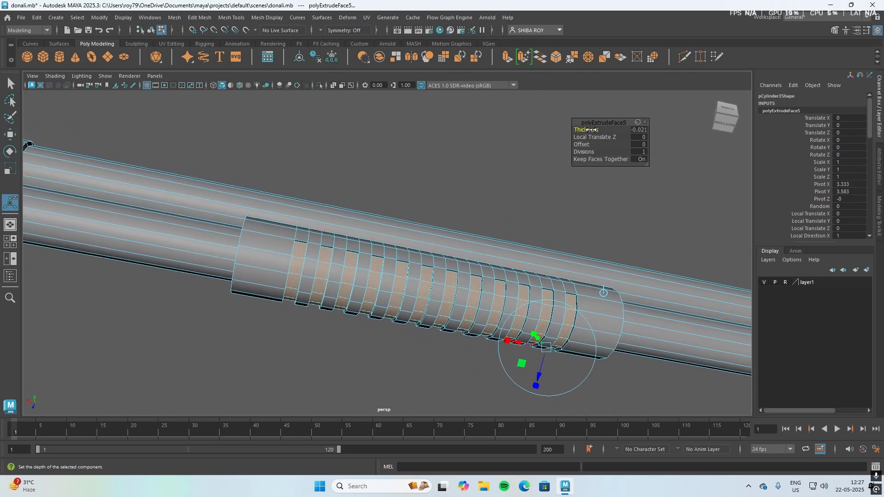
{"action": "left_click_drag", "start_coordinate": [592, 130], "coordinate": [595, 142]}
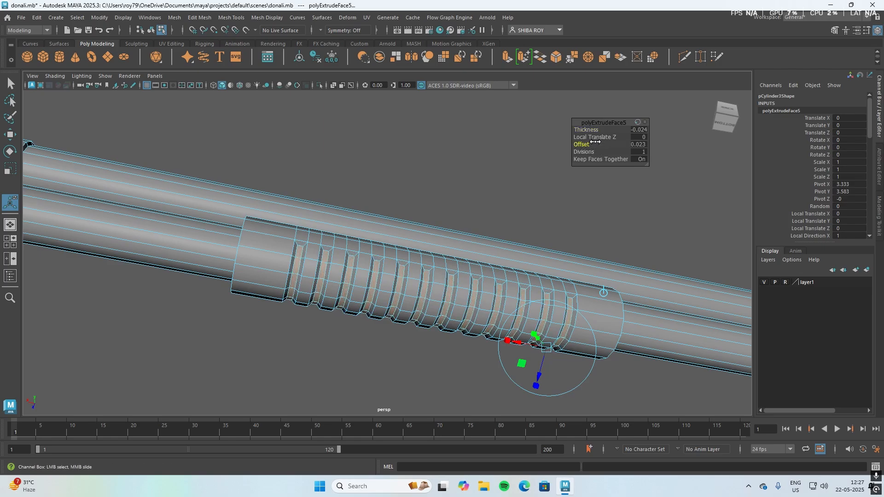
{"action": "left_click_drag", "start_coordinate": [596, 142], "coordinate": [597, 141]}
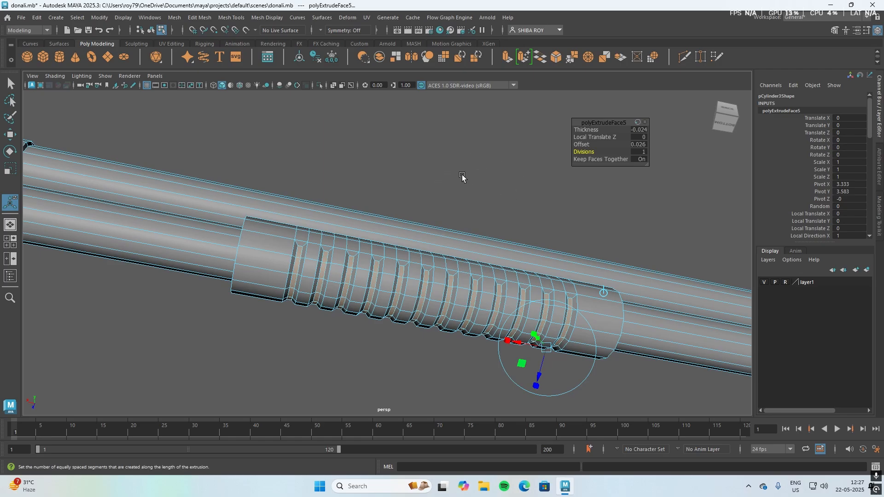
Step: Bevel the extruded groove faces with a fraction of 0.302 and return to object mode
{"action": "key", "text": "ctrl+b"}
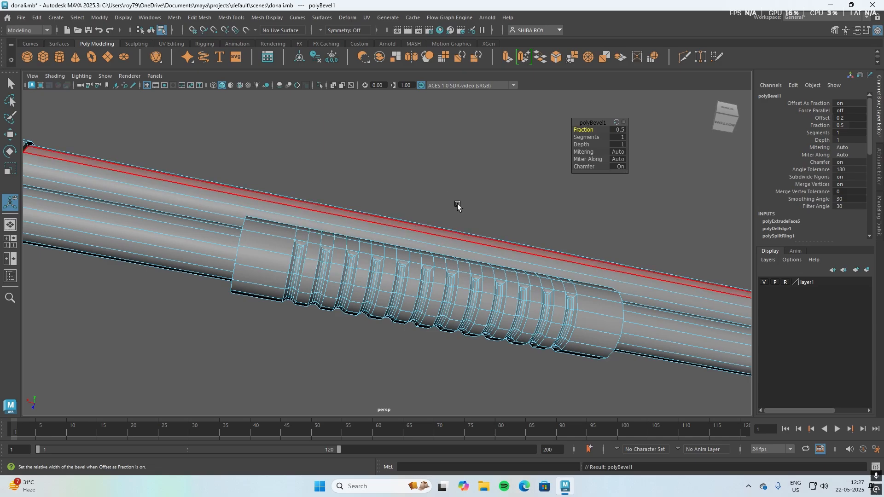
{"action": "left_click_drag", "start_coordinate": [591, 131], "coordinate": [499, 148]}
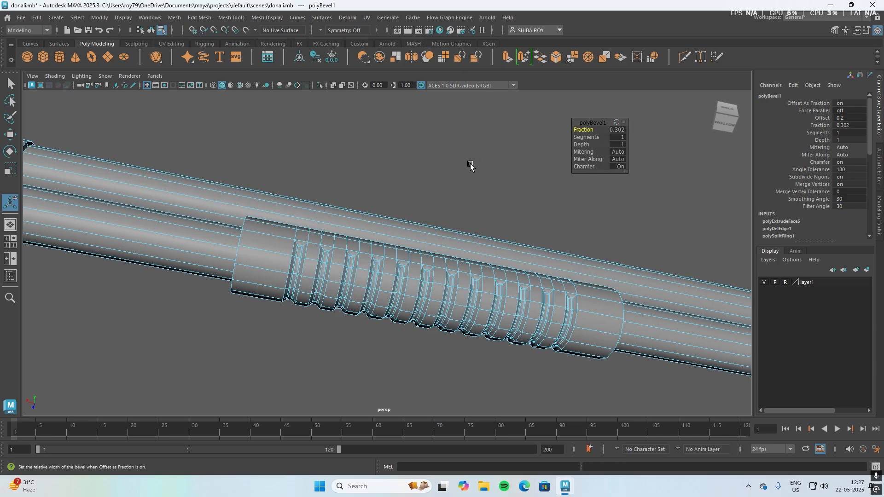
{"action": "left_click", "coordinate": [429, 174]}
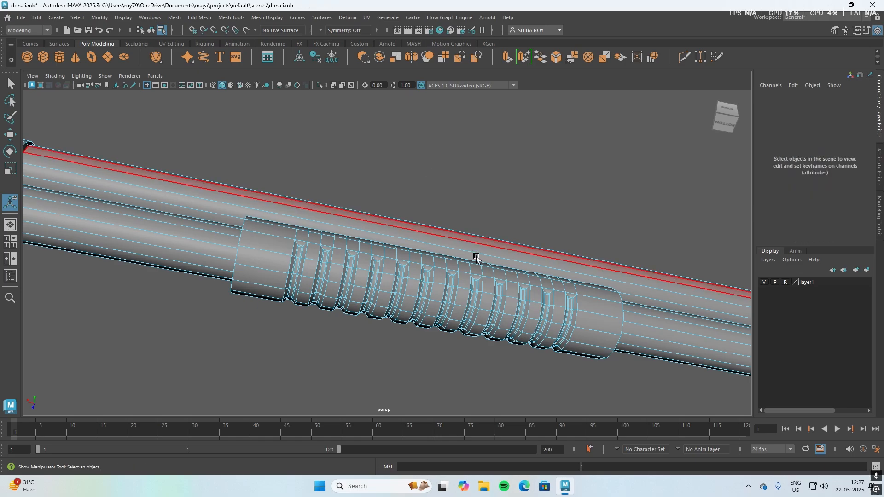
{"action": "right_click_drag", "start_coordinate": [484, 212], "coordinate": [514, 202]}
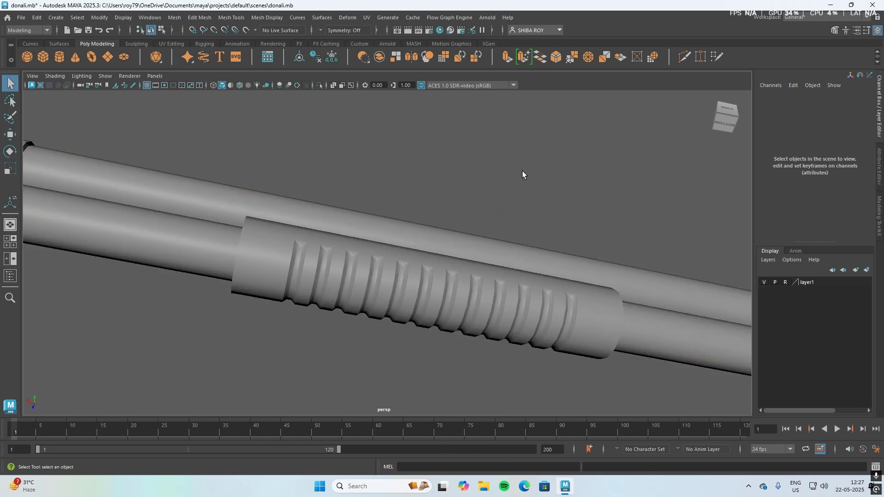
{"action": "left_click_drag", "start_coordinate": [522, 170], "coordinate": [286, 322], "text": "alt"}
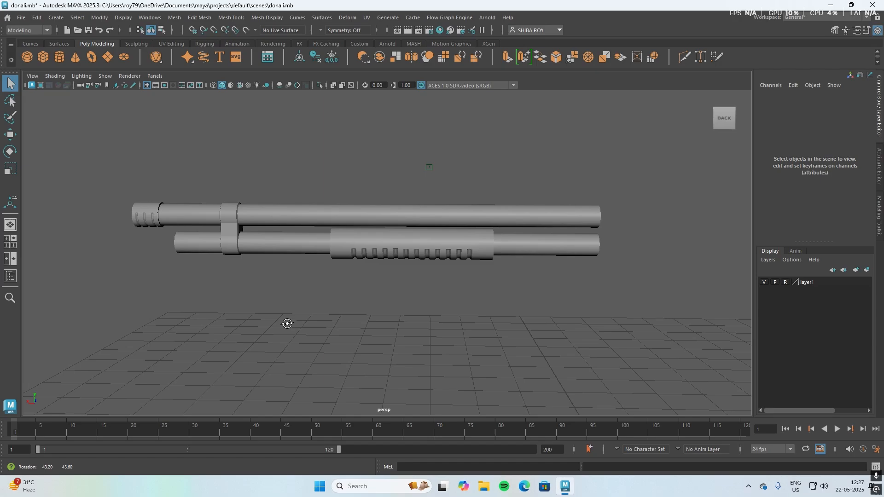
Step: Select the combined shotgun mesh and switch it to face selection mode at the pump grip
{"action": "left_click", "coordinate": [403, 237]}
{"action": "scroll", "coordinate": [403, 237], "scroll_direction": "up", "scroll_amount": 4}
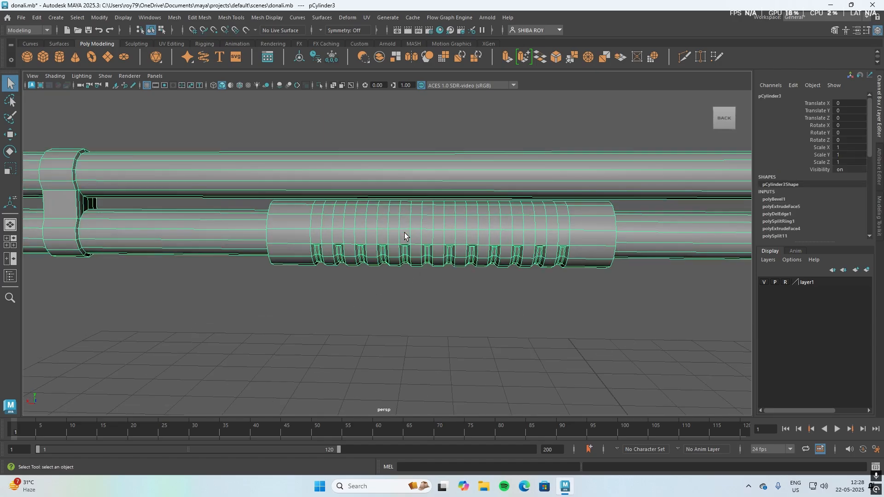
{"action": "right_click", "coordinate": [404, 236]}
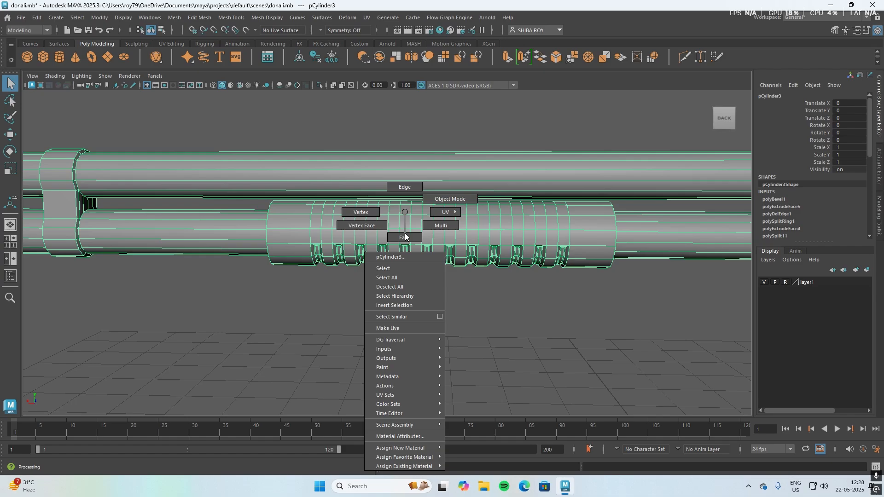
{"action": "right_click", "coordinate": [360, 210]}
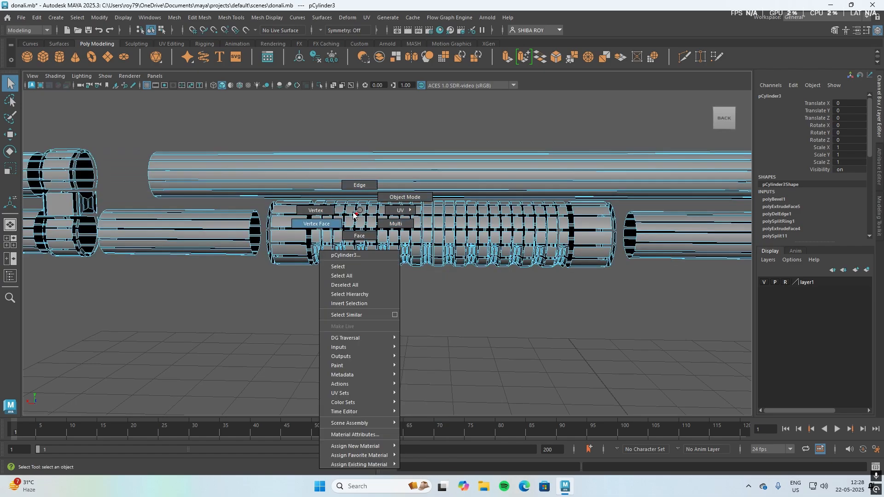
{"action": "right_click_drag", "start_coordinate": [354, 211], "coordinate": [361, 230]}
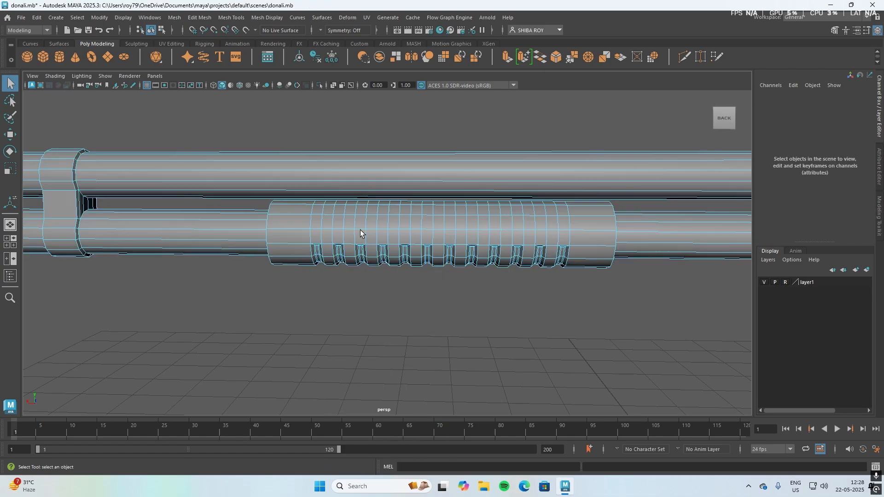
Step: Compare the grooved pump grip with the pump shown on the reference shotgun image
{"action": "left_click", "coordinate": [785, 283]}
{"action": "left_click", "coordinate": [785, 283]}
{"action": "scroll", "coordinate": [377, 286], "scroll_direction": "down", "scroll_amount": 5}
{"action": "left_click_drag", "start_coordinate": [395, 296], "coordinate": [606, 293], "text": "alt"}
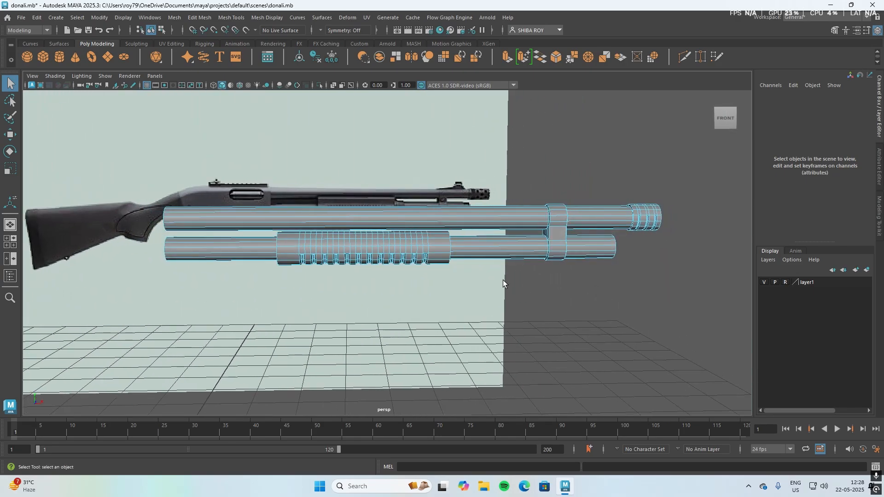
{"action": "left_click_drag", "start_coordinate": [503, 281], "coordinate": [390, 269], "text": "alt"}
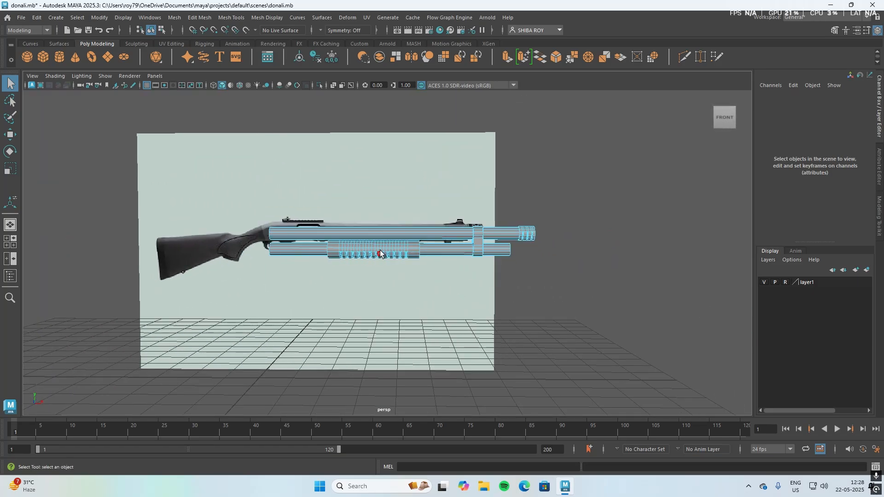
{"action": "scroll", "coordinate": [340, 242], "scroll_direction": "up", "scroll_amount": 5}
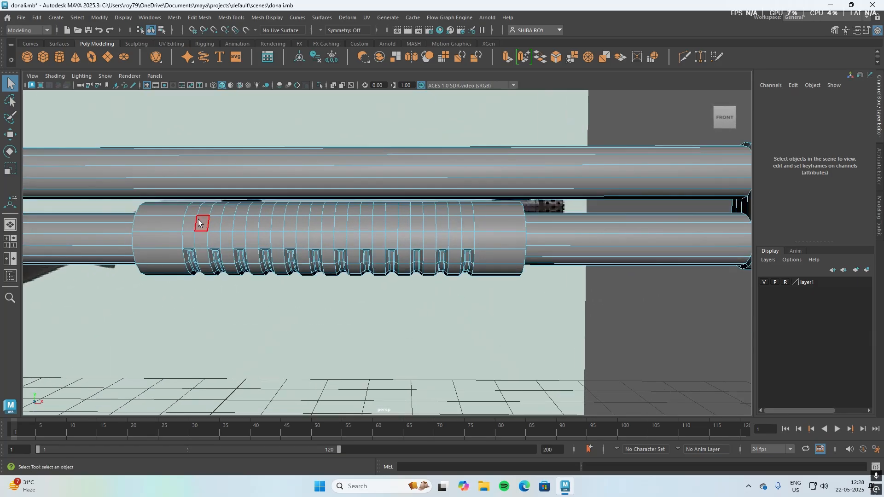
{"action": "scroll", "coordinate": [304, 329], "scroll_direction": "down", "scroll_amount": 5}
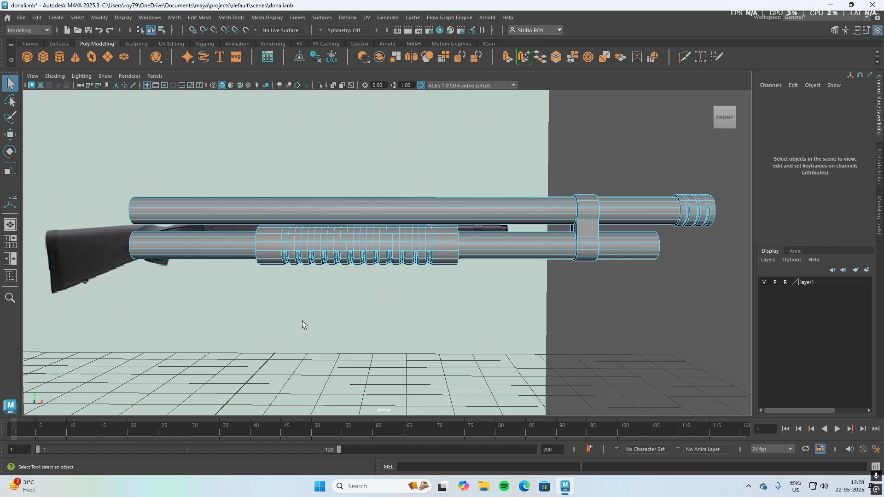
{"action": "left_click_drag", "start_coordinate": [302, 321], "coordinate": [281, 321], "text": "alt"}
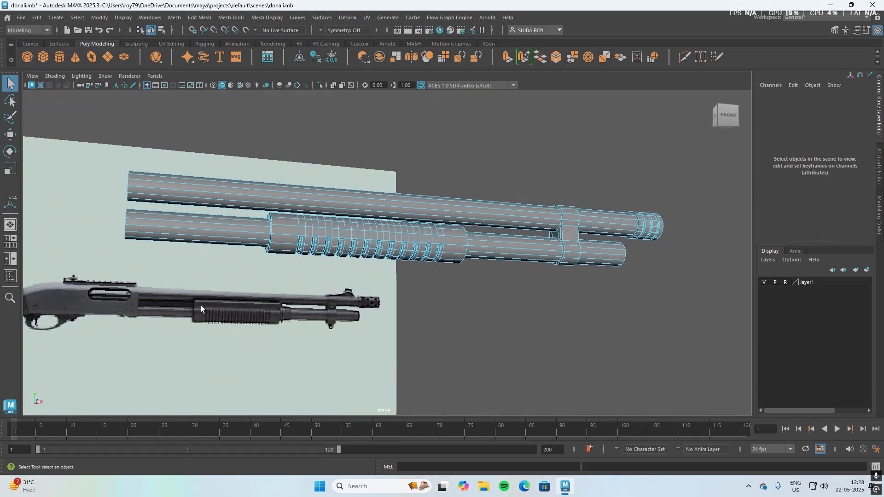
{"action": "left_click_drag", "start_coordinate": [423, 307], "coordinate": [546, 318], "text": "alt"}
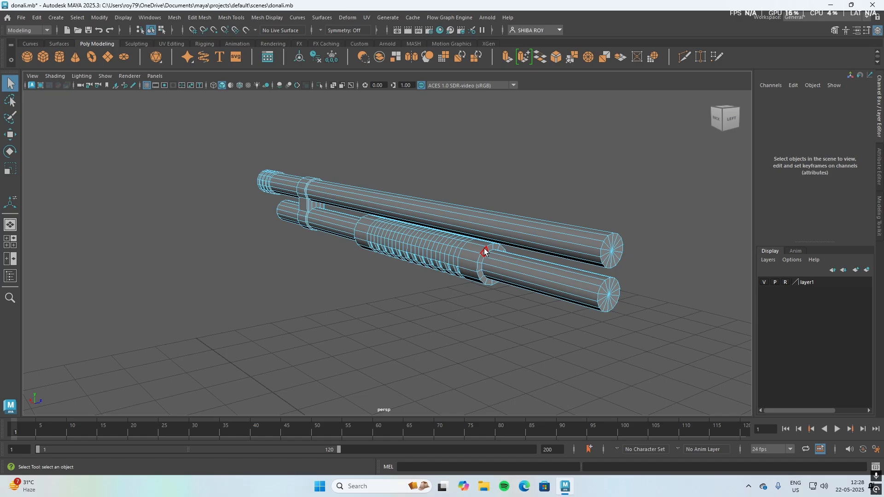
{"action": "scroll", "coordinate": [484, 249], "scroll_direction": "up", "scroll_amount": 5}
{"action": "middle_click_drag", "start_coordinate": [497, 329], "coordinate": [350, 333], "text": "alt"}
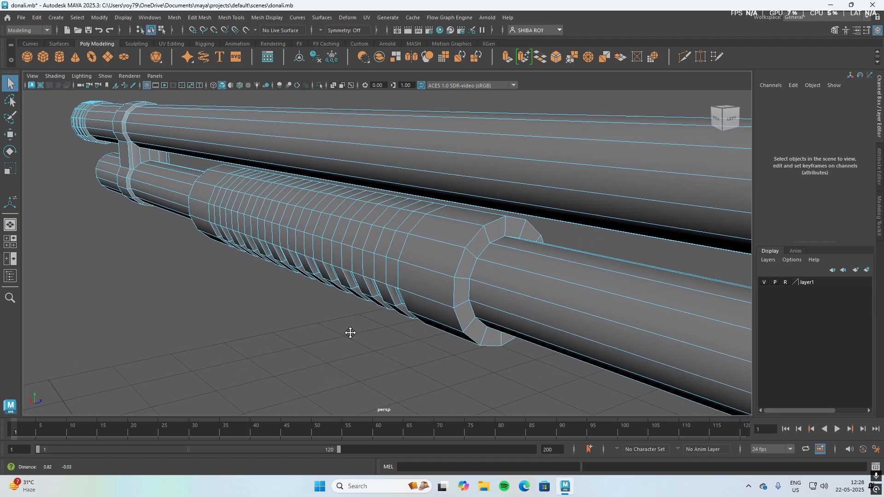
{"action": "left_click_drag", "start_coordinate": [350, 333], "coordinate": [308, 354], "text": "alt"}
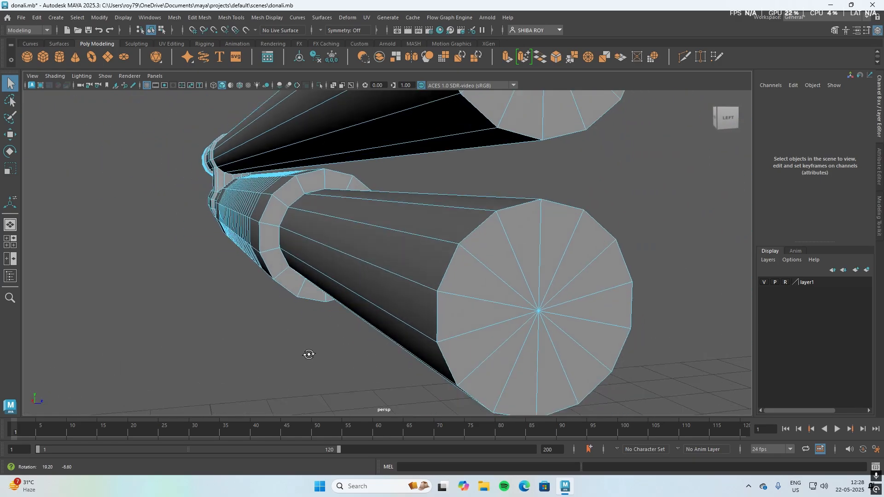
{"action": "left_click", "coordinate": [286, 192]}
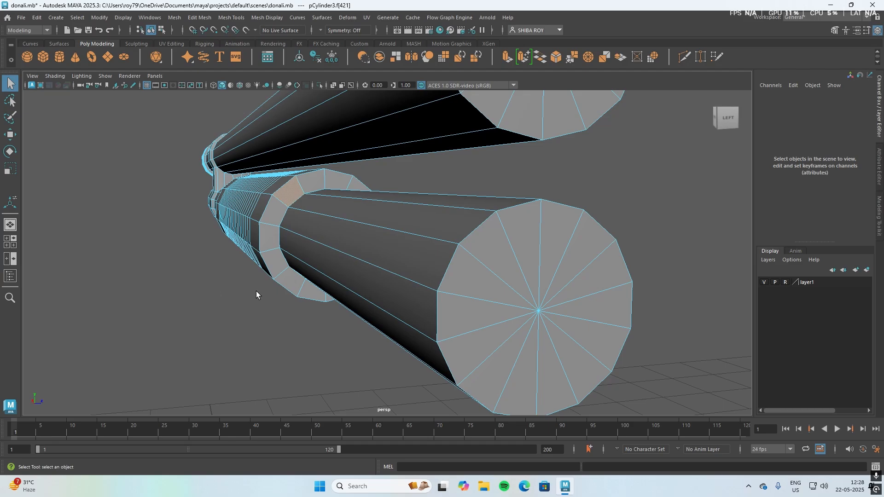
{"action": "left_click_drag", "start_coordinate": [204, 289], "coordinate": [243, 197], "text": "alt"}
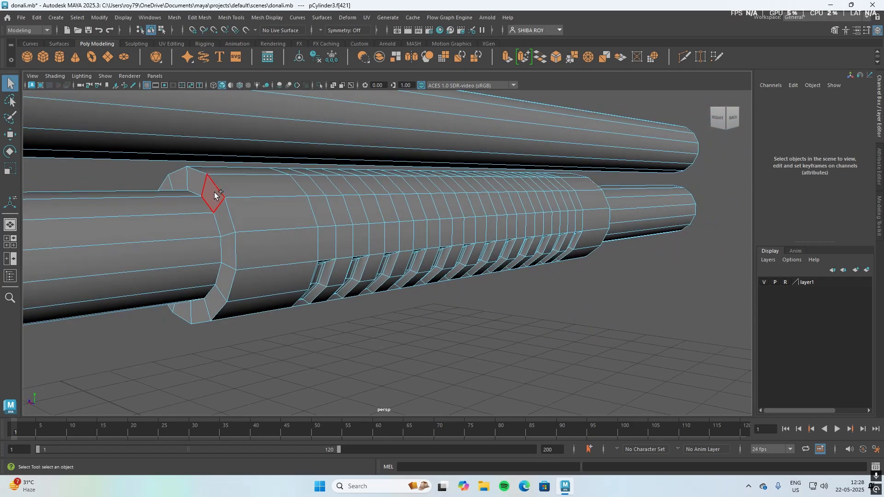
{"action": "left_click_drag", "start_coordinate": [270, 214], "coordinate": [485, 339], "text": "alt"}
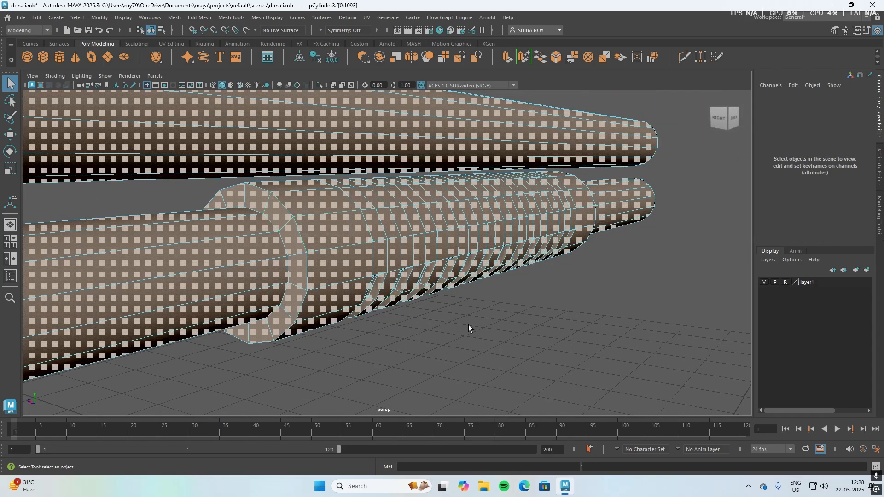
{"action": "left_click_drag", "start_coordinate": [583, 337], "coordinate": [430, 308], "text": "alt"}
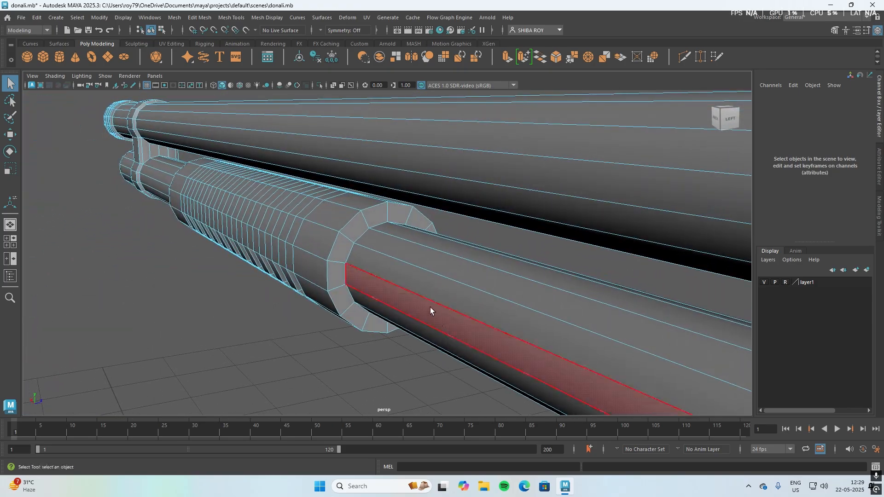
Step: Select two adjacent lengthwise rows of faces on the upper back side of the pump grip
{"action": "left_click", "coordinate": [332, 221]}
{"action": "double_click", "coordinate": [183, 173], "text": "shift"}
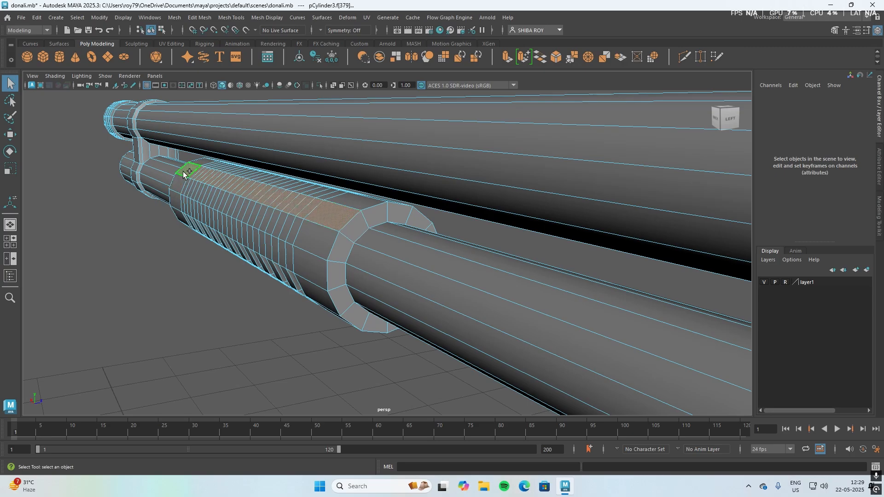
{"action": "left_click_drag", "start_coordinate": [176, 349], "coordinate": [295, 346], "text": "alt"}
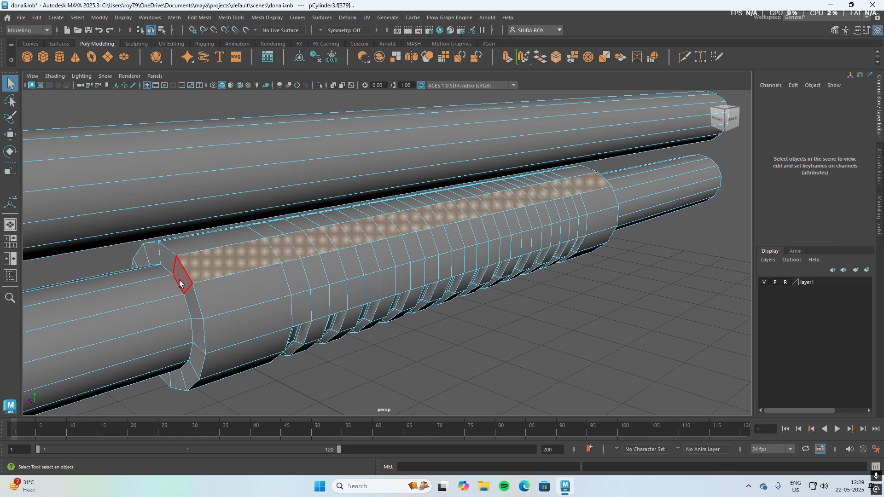
{"action": "left_click_drag", "start_coordinate": [548, 366], "coordinate": [410, 358], "text": "alt"}
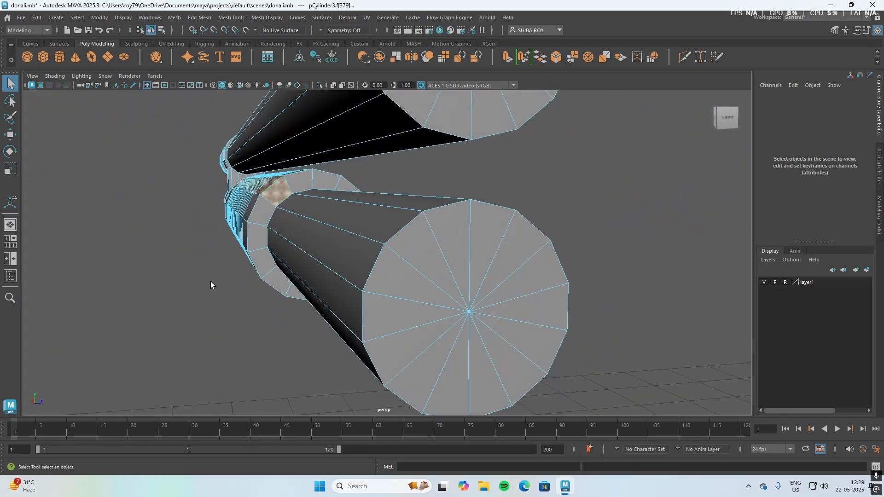
{"action": "left_click_drag", "start_coordinate": [210, 281], "coordinate": [277, 256], "text": "alt"}
{"action": "left_click", "coordinate": [412, 224]}
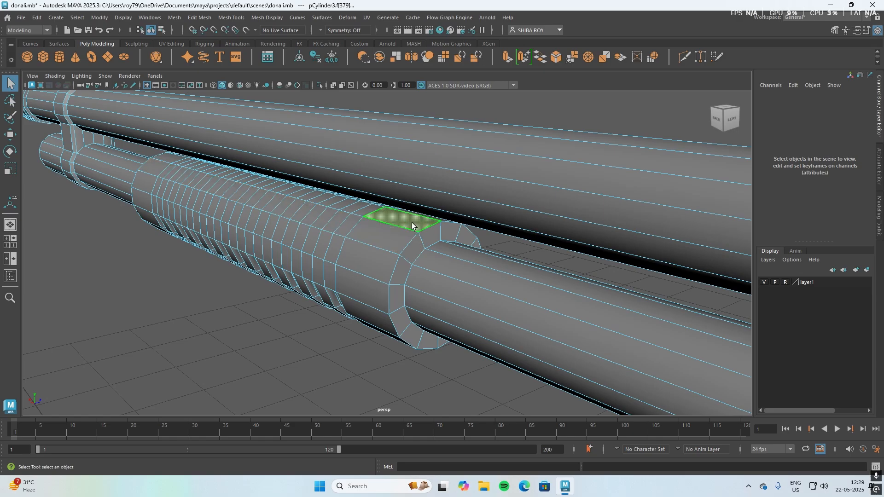
{"action": "key", "text": "ctrl+z"}
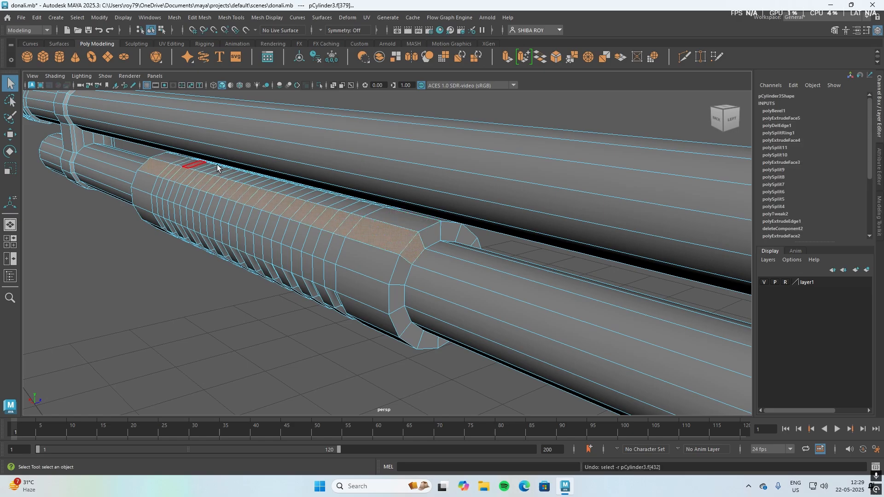
{"action": "left_click", "coordinate": [399, 222], "text": "shift"}
{"action": "left_click", "coordinate": [162, 155], "text": "shift"}
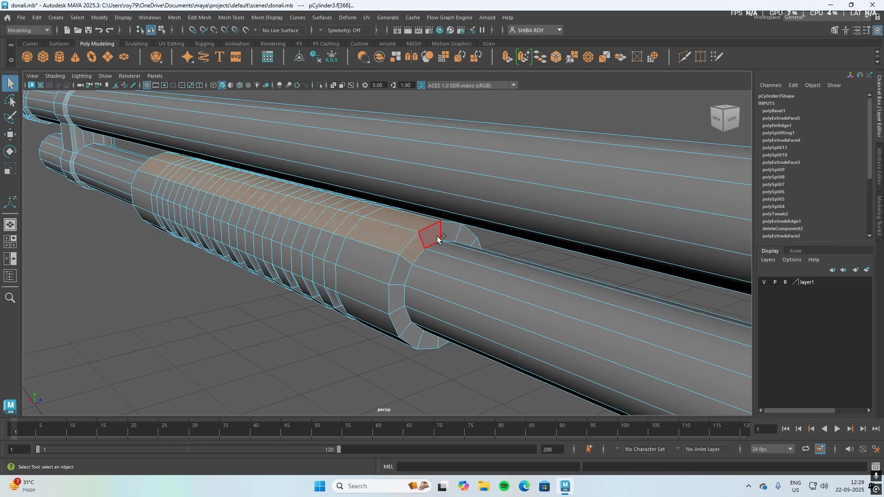
Step: Add the remaining upper face rows toward the grip's front side to the selection and delete all the selected faces
{"action": "left_click_drag", "start_coordinate": [272, 274], "coordinate": [428, 278], "text": "alt"}
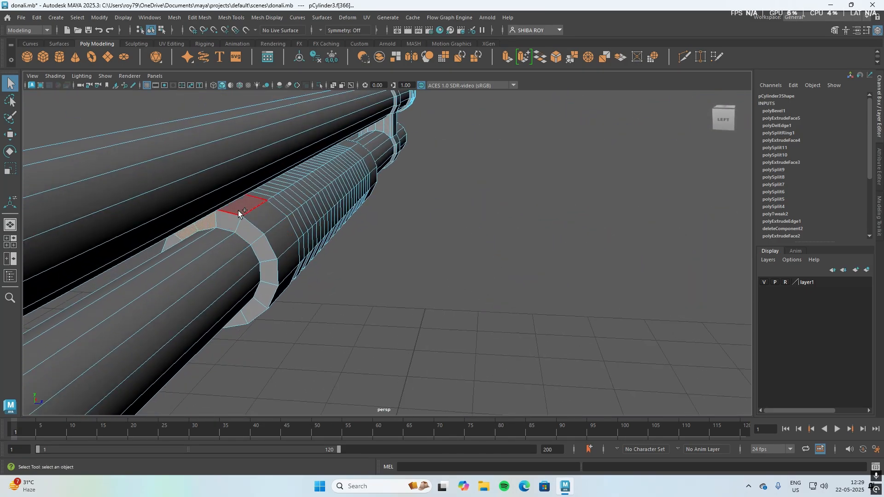
{"action": "left_click", "coordinate": [353, 144], "text": "shift"}
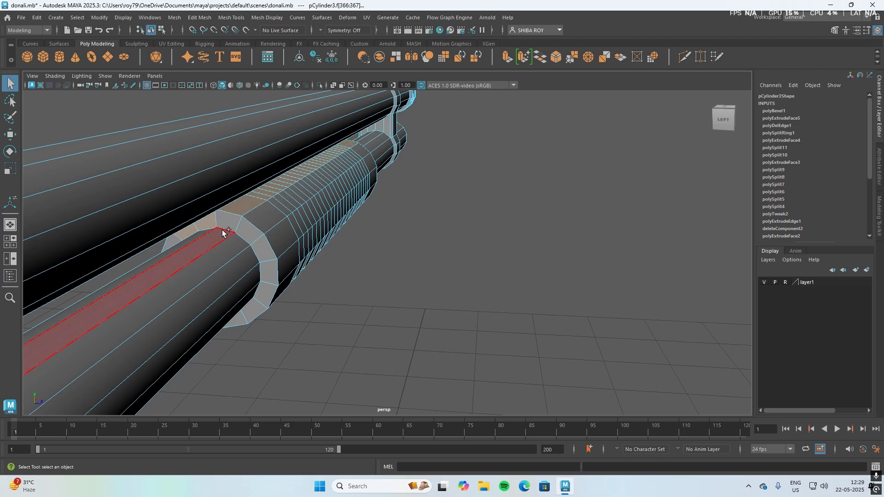
{"action": "left_click_drag", "start_coordinate": [238, 225], "coordinate": [450, 254], "text": "alt"}
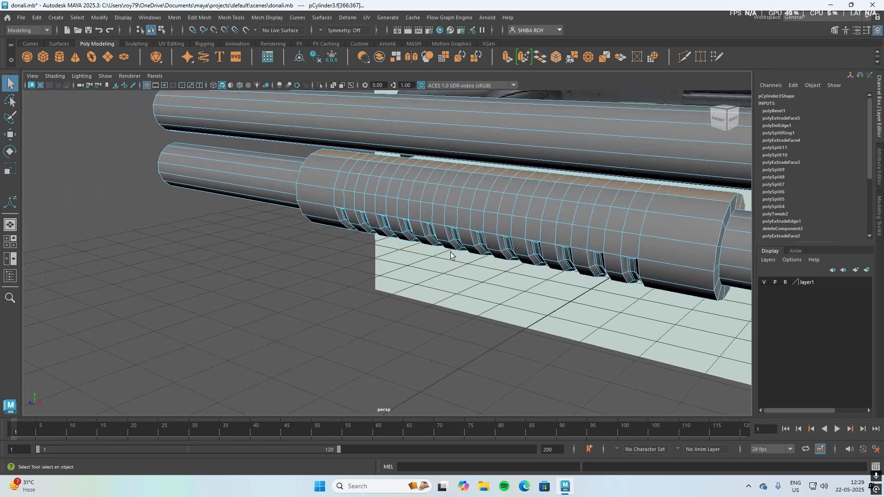
{"action": "left_click", "coordinate": [698, 211], "text": "shift"}
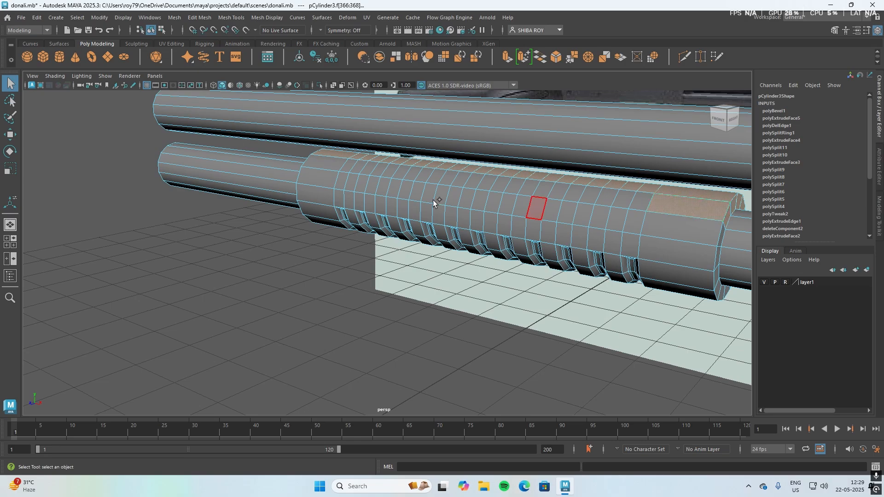
{"action": "left_click_drag", "start_coordinate": [297, 259], "coordinate": [433, 304], "text": "alt"}
{"action": "key", "text": "Delete"}
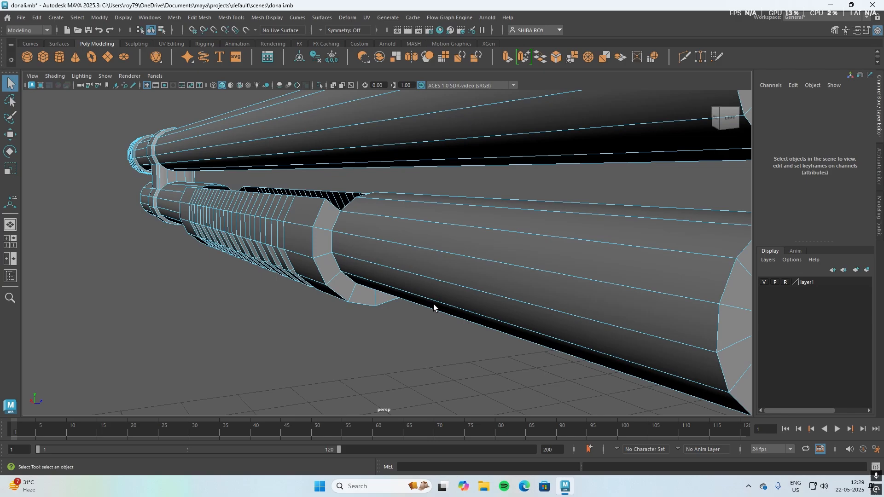
Step: Select the two top rim faces at the end of the pump grip's opening and delete them
{"action": "left_click_drag", "start_coordinate": [434, 307], "coordinate": [20, 352], "text": "alt"}
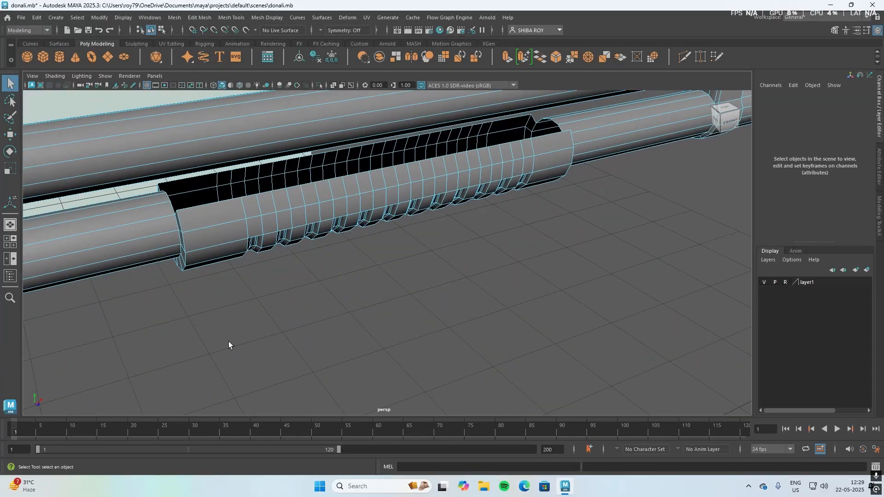
{"action": "left_click_drag", "start_coordinate": [229, 345], "coordinate": [272, 361], "text": "alt"}
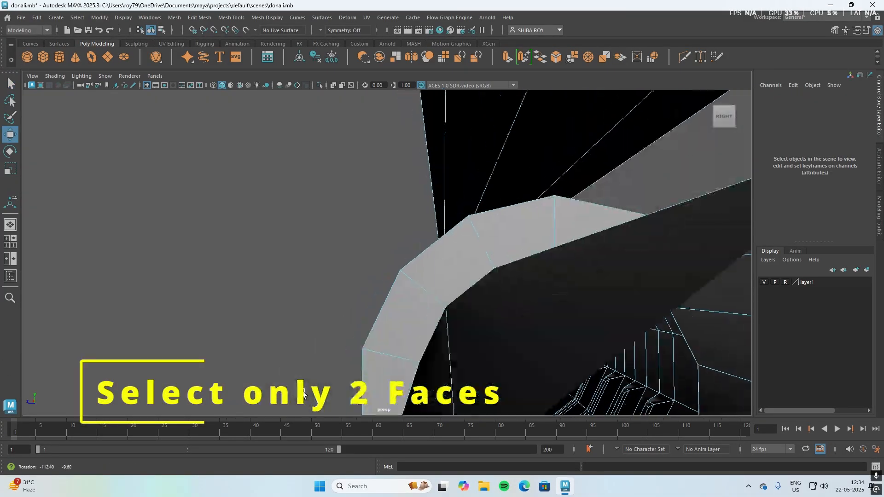
{"action": "left_click_drag", "start_coordinate": [304, 393], "coordinate": [310, 396], "text": "alt"}
{"action": "left_click", "coordinate": [648, 342]}
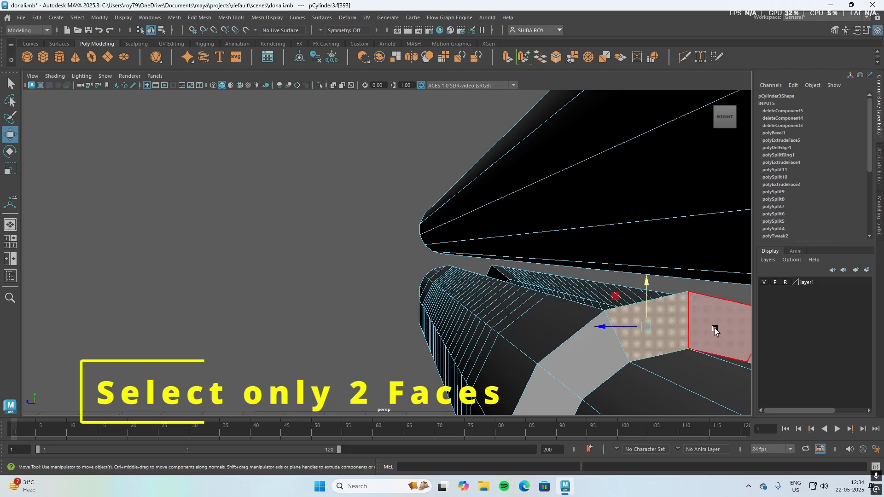
{"action": "left_click", "coordinate": [715, 330], "text": "shift"}
{"action": "key", "text": "Delete"}
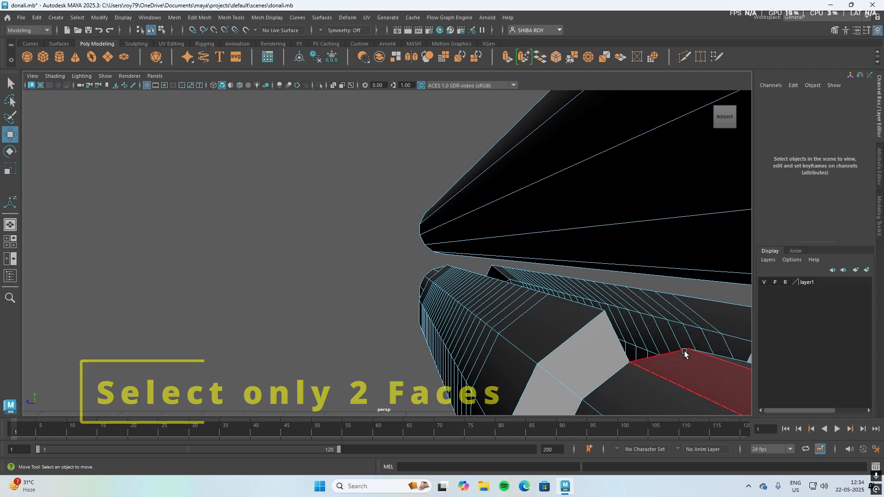
{"action": "left_click_drag", "start_coordinate": [326, 363], "coordinate": [253, 356], "text": "alt"}
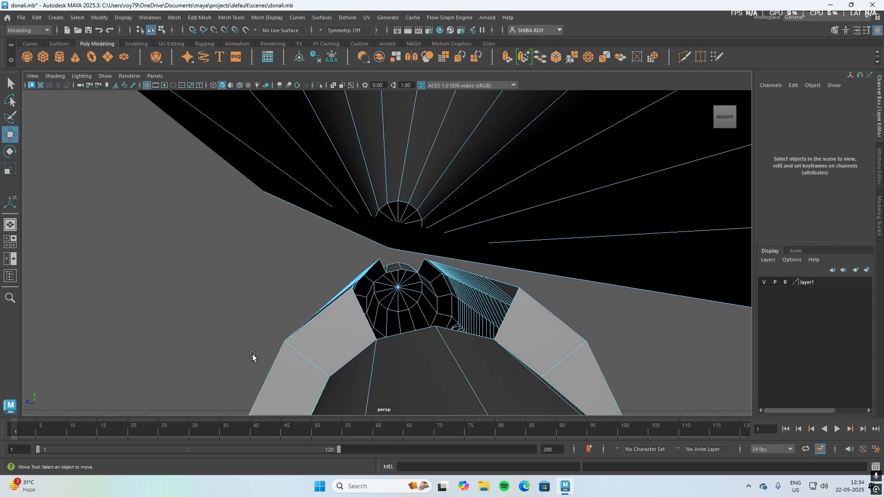
Step: Bridge the two inner rim edges at one end of the pump grip's opening to the matching pair at the far end
{"action": "right_click_drag", "start_coordinate": [420, 211], "coordinate": [412, 190]}
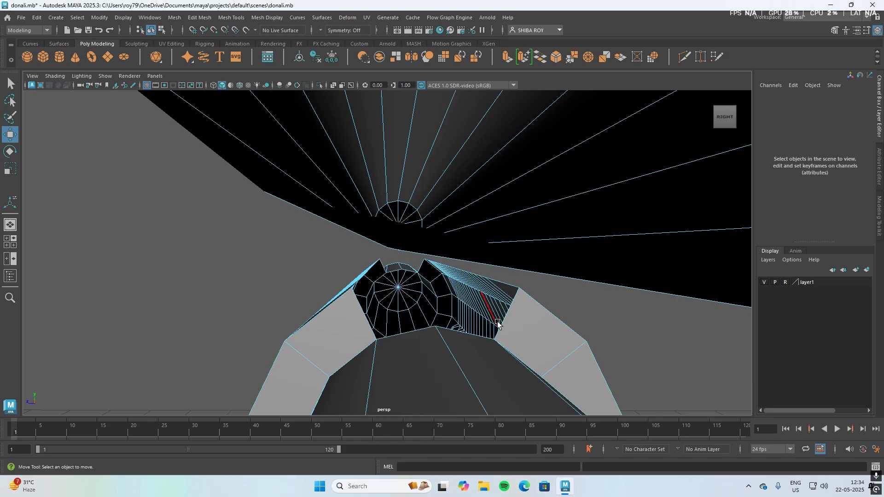
{"action": "left_click", "coordinate": [395, 273]}
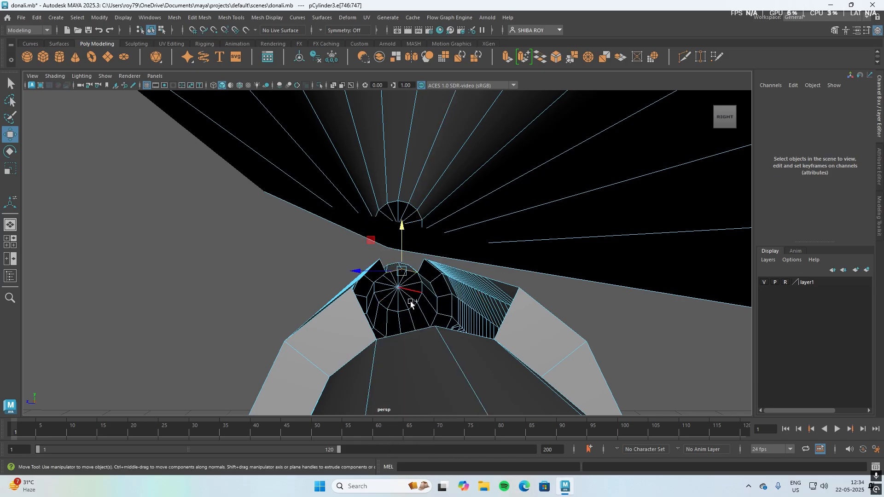
{"action": "left_click", "coordinate": [461, 334], "text": "shift"}
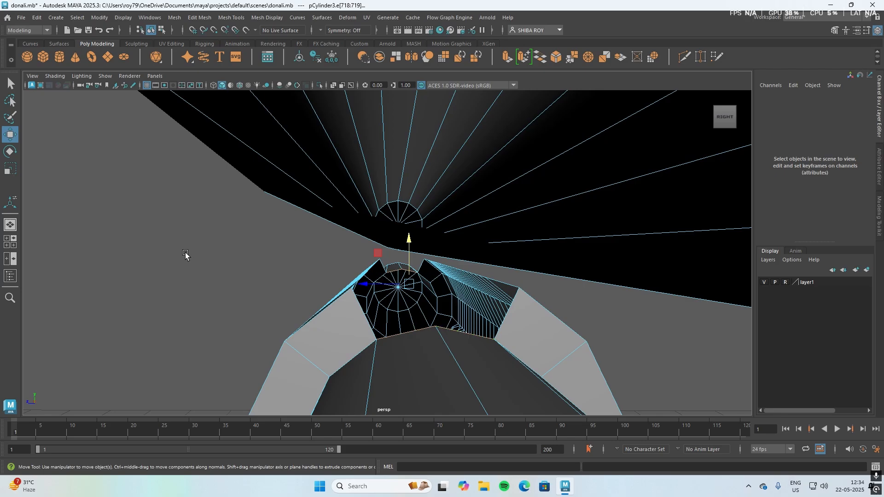
{"action": "right_click_drag", "start_coordinate": [186, 253], "coordinate": [183, 363], "text": "shift"}
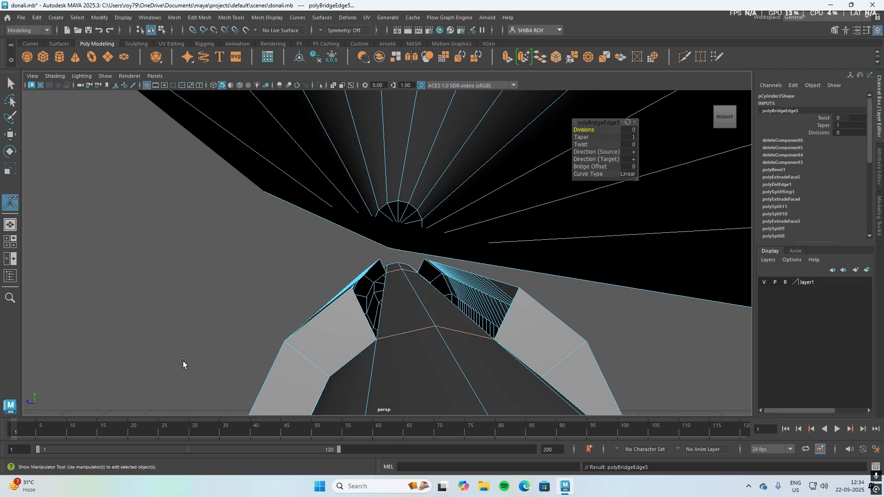
{"action": "left_click_drag", "start_coordinate": [183, 363], "coordinate": [183, 334], "text": "alt"}
{"action": "scroll", "coordinate": [183, 334], "scroll_direction": "up", "scroll_amount": 10}
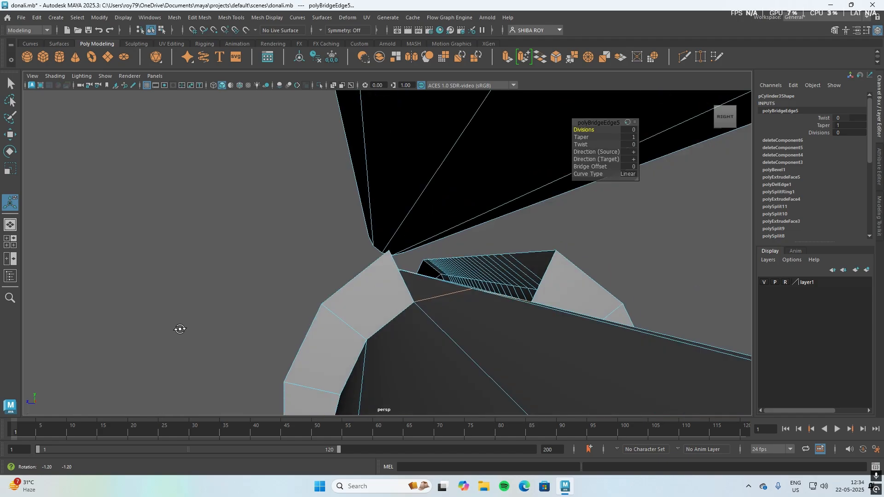
Step: Select the border edges running lengthwise along the near side of the pump grip's open top
{"action": "left_click", "coordinate": [258, 238]}
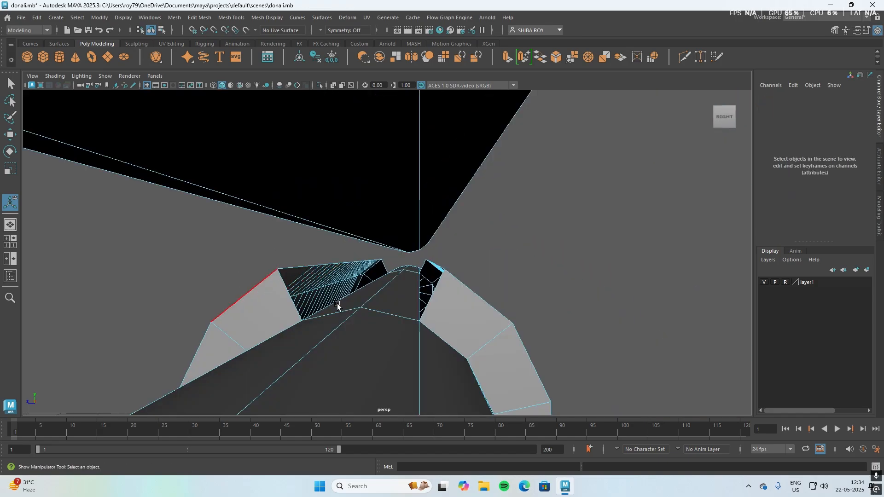
{"action": "left_click_drag", "start_coordinate": [339, 305], "coordinate": [291, 311], "text": "alt"}
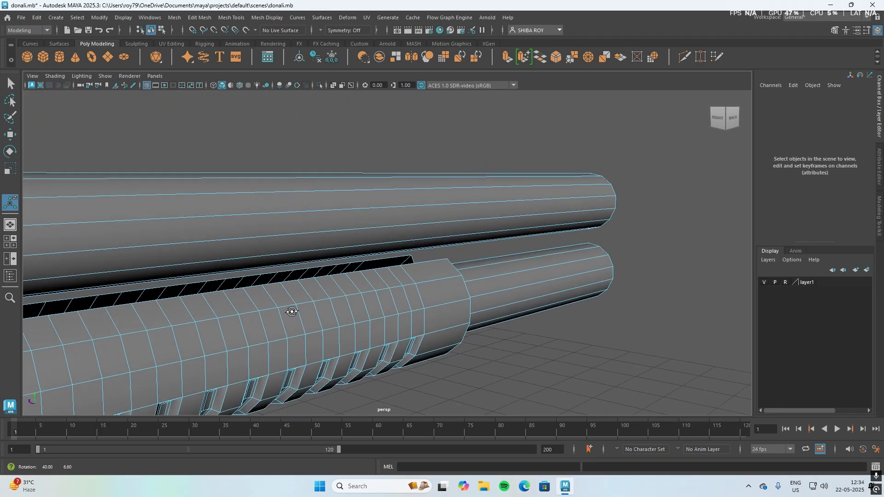
{"action": "left_click", "coordinate": [378, 262]}
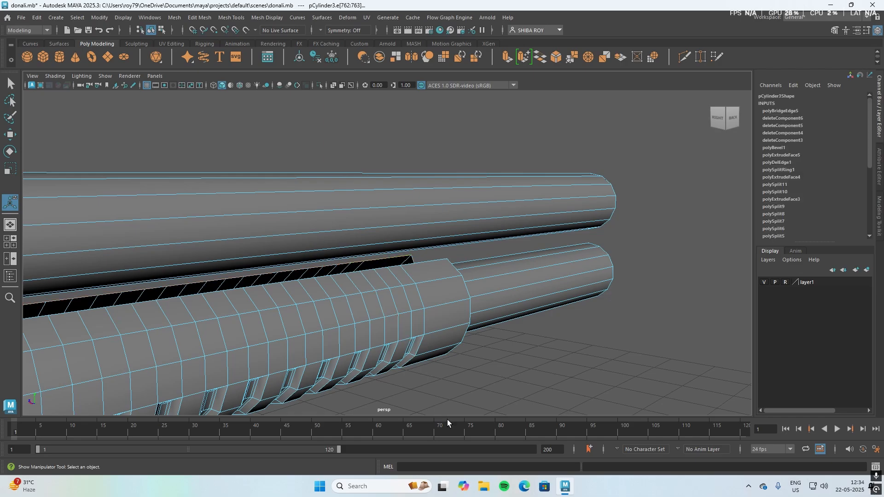
{"action": "left_click", "coordinate": [454, 418]}
{"action": "key", "text": "super"}
{"action": "key", "text": "super"}
{"action": "left_click_drag", "start_coordinate": [355, 404], "coordinate": [451, 394], "text": "alt"}
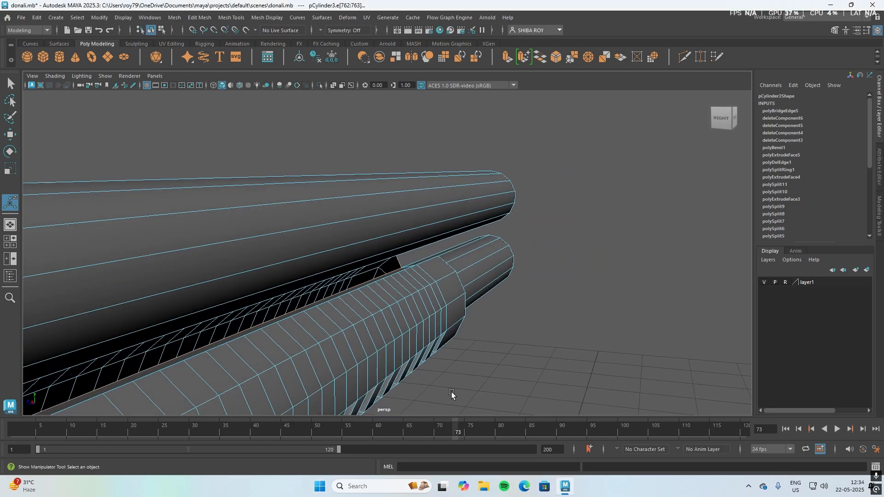
Step: Restore the cleared border edge selection and add the remaining lengthwise edge of the pump grip's open slot
{"action": "left_click", "coordinate": [399, 262]}
{"action": "left_click_drag", "start_coordinate": [496, 328], "coordinate": [402, 343], "text": "alt"}
{"action": "left_click", "coordinate": [278, 368]}
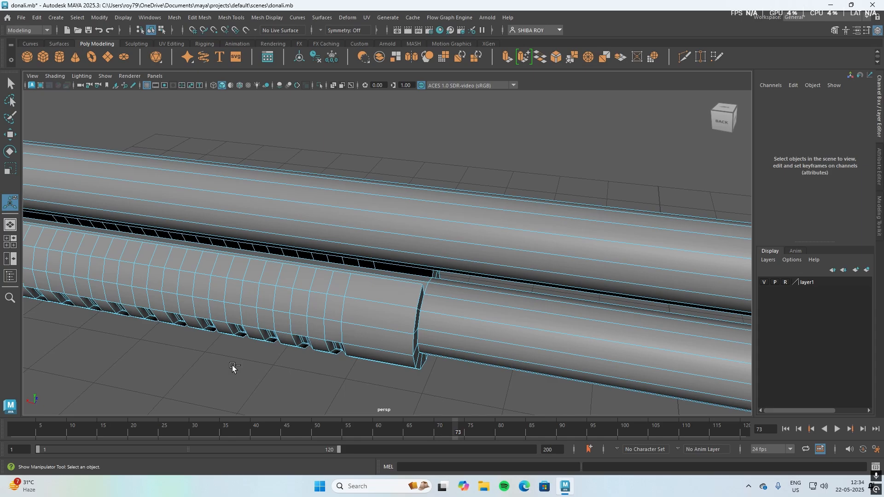
{"action": "key", "text": "ctrl+z"}
{"action": "middle_click_drag", "start_coordinate": [205, 364], "coordinate": [468, 386], "text": "alt"}
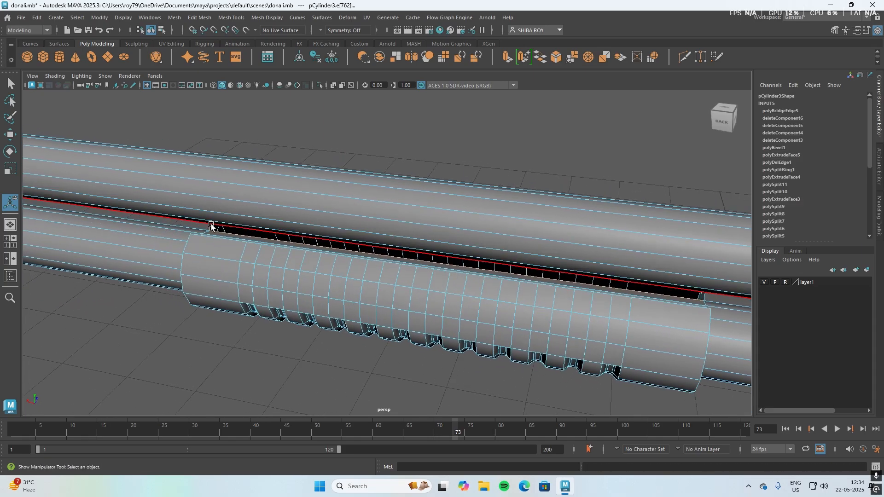
{"action": "left_click", "coordinate": [233, 235]}
{"action": "scroll", "coordinate": [235, 251], "scroll_direction": "up", "scroll_amount": 3}
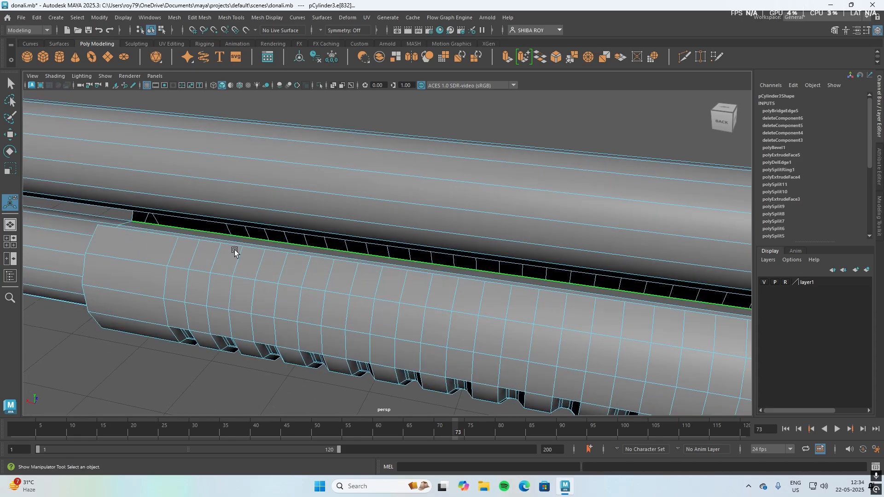
Step: Try to bridge the selected long border edges along the open gap between the fore-end and the tube
{"action": "left_click_drag", "start_coordinate": [234, 251], "coordinate": [276, 289], "text": "alt"}
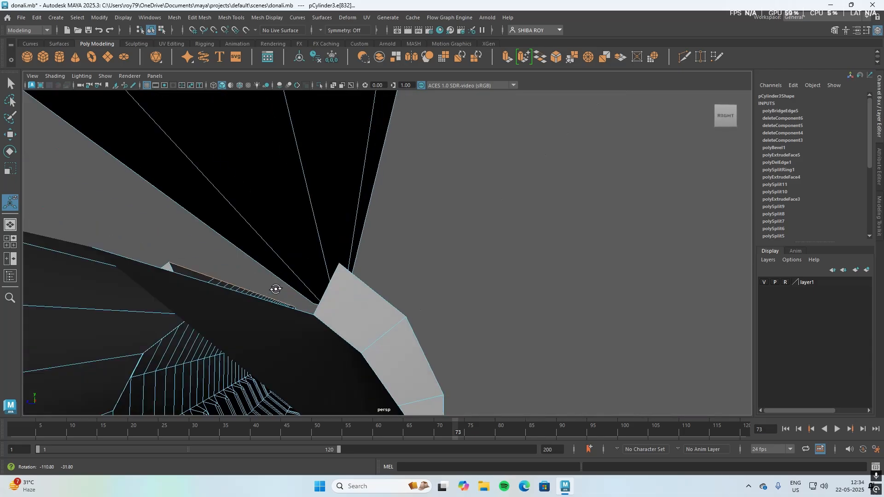
{"action": "key", "text": "f"}
{"action": "right_click", "coordinate": [474, 295], "text": "shift"}
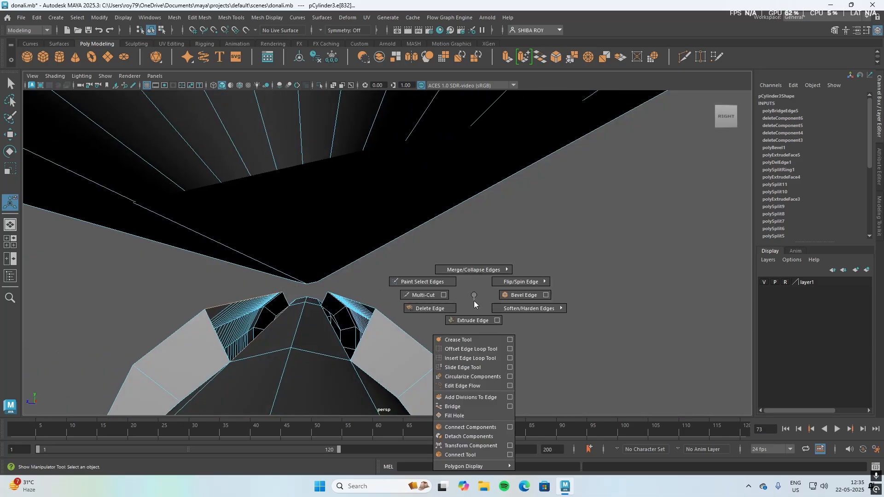
{"action": "right_click_drag", "start_coordinate": [474, 302], "coordinate": [469, 406], "text": "shift"}
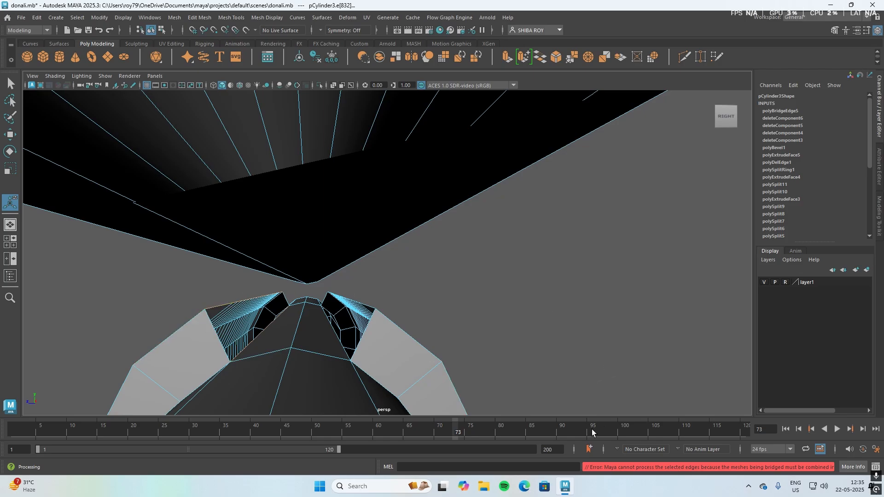
{"action": "left_click", "coordinate": [545, 333]}
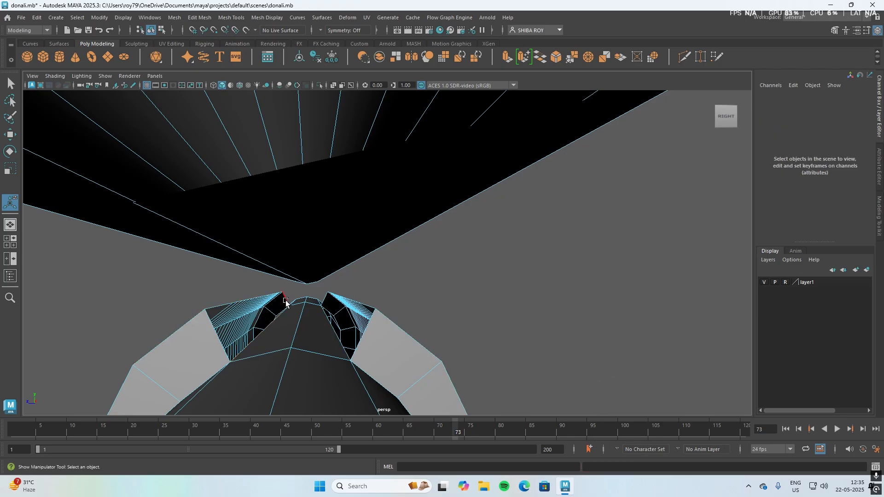
Step: Bridge the open end edges on one side of the fore-end to close the gap along its inner wall
{"action": "left_click", "coordinate": [245, 325]}
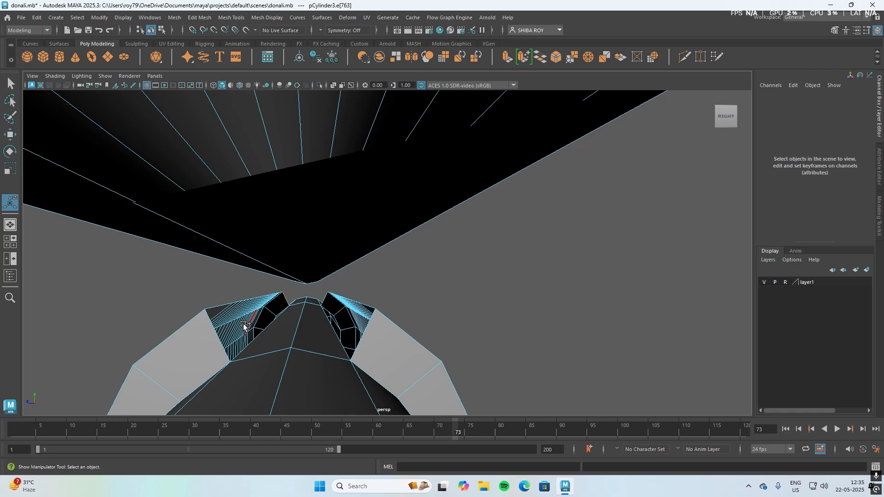
{"action": "left_click", "coordinate": [217, 337], "text": "shift"}
{"action": "right_click_drag", "start_coordinate": [512, 249], "coordinate": [515, 366]}
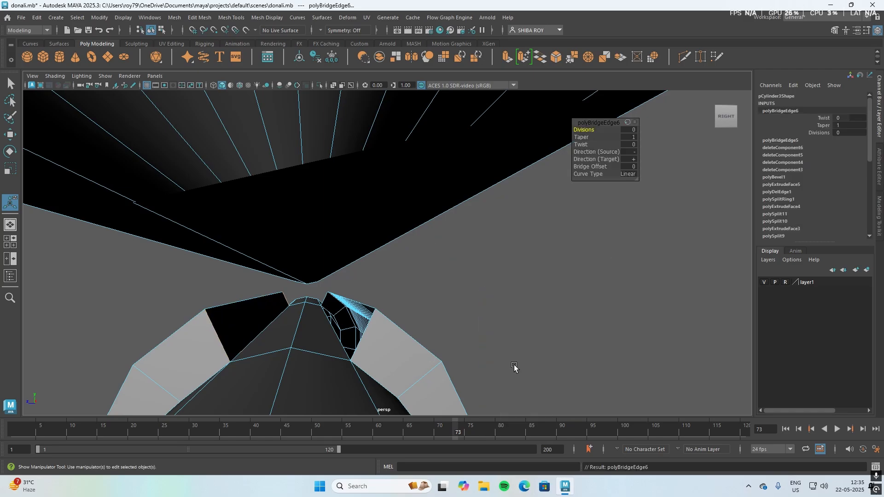
Step: Bridge the matching end edges on the opposite side of the fore-end to close the remaining inner gap
{"action": "mouse_move", "coordinate": [518, 292]}
{"action": "left_mouse_down", "text": "alt"}
{"action": "mouse_move", "coordinate": [491, 296]}
{"action": "mouse_move", "coordinate": [519, 290]}
{"action": "mouse_move", "coordinate": [519, 306]}
{"action": "left_mouse_up", "text": "alt"}
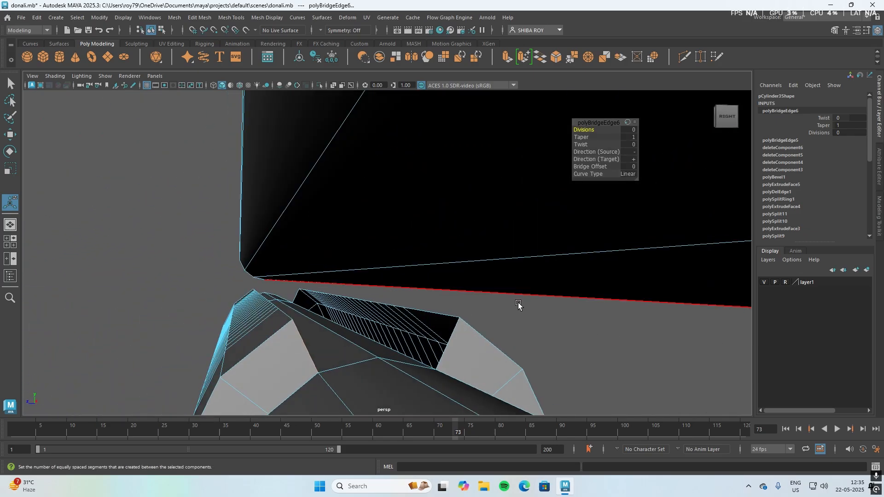
{"action": "left_click", "coordinate": [455, 341]}
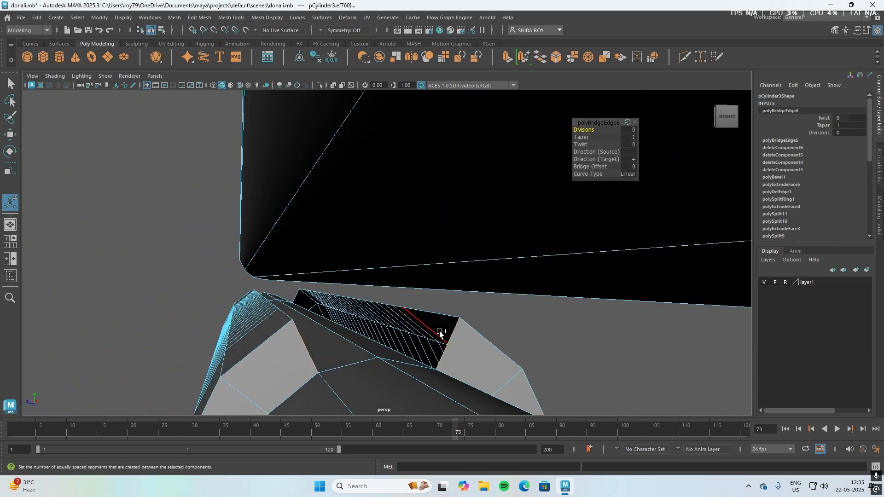
{"action": "left_click", "coordinate": [299, 296], "text": "shift"}
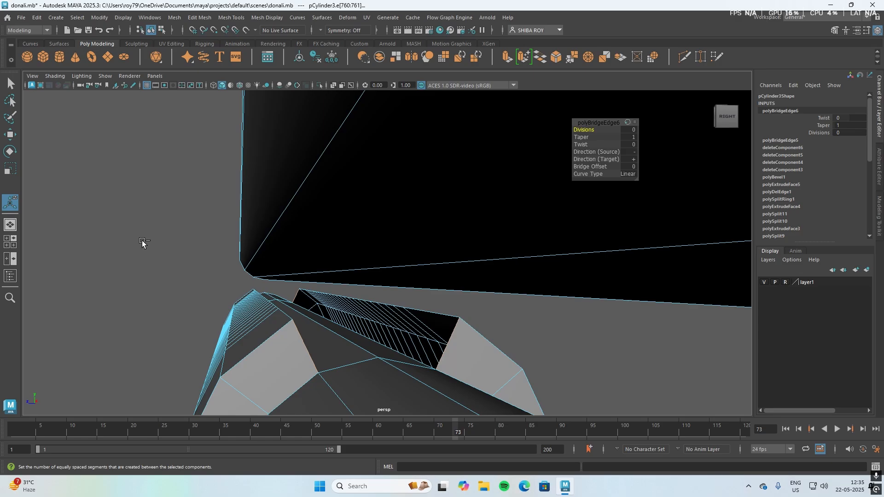
{"action": "right_click", "coordinate": [142, 241], "text": "shift"}
{"action": "right_click_drag", "start_coordinate": [142, 242], "coordinate": [138, 352], "text": "shift"}
{"action": "left_click", "coordinate": [566, 350]}
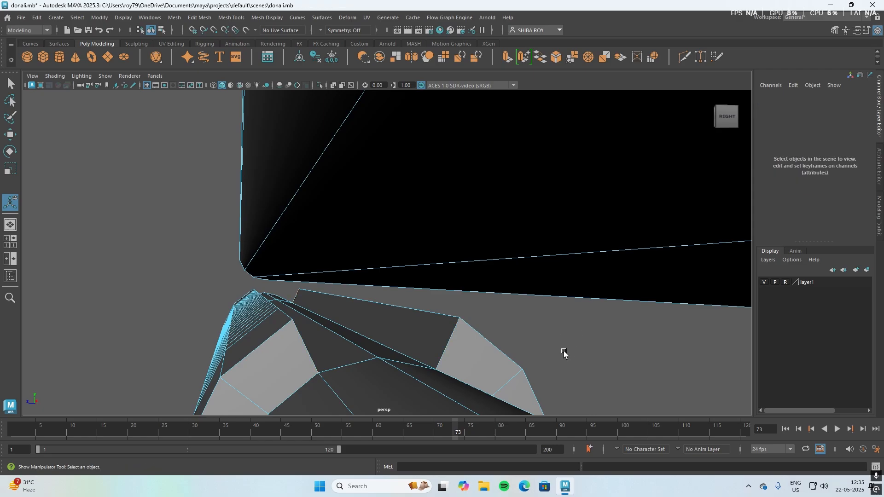
Step: Select the row of vertices running along the fore-end's upper edge on one side
{"action": "left_click_drag", "start_coordinate": [563, 355], "coordinate": [774, 341], "text": "alt"}
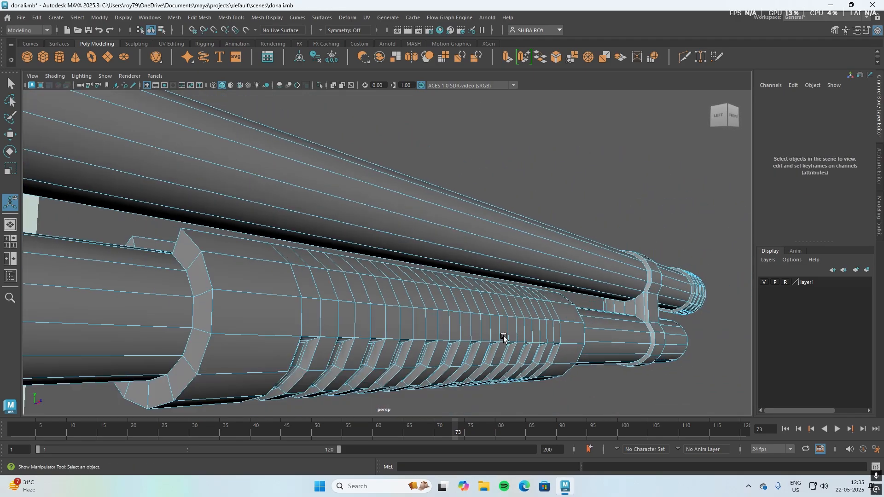
{"action": "left_click_drag", "start_coordinate": [495, 390], "coordinate": [460, 400], "text": "alt"}
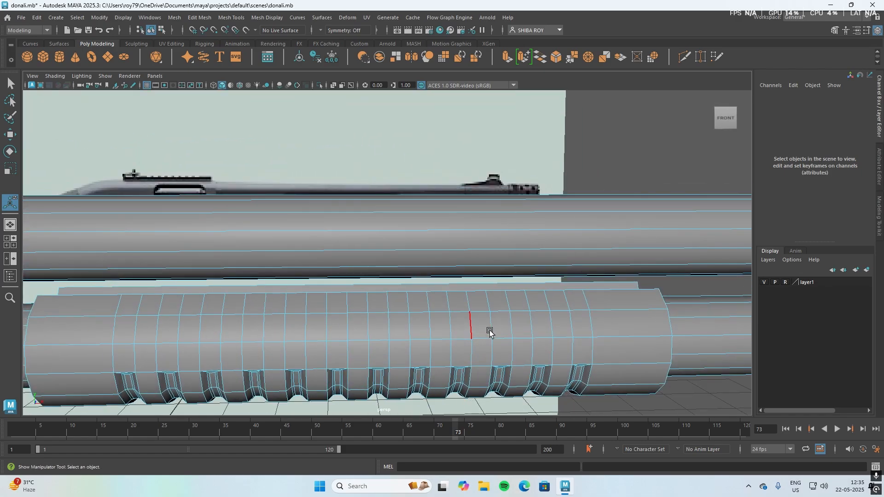
{"action": "scroll", "coordinate": [237, 308], "scroll_direction": "down", "scroll_amount": 5}
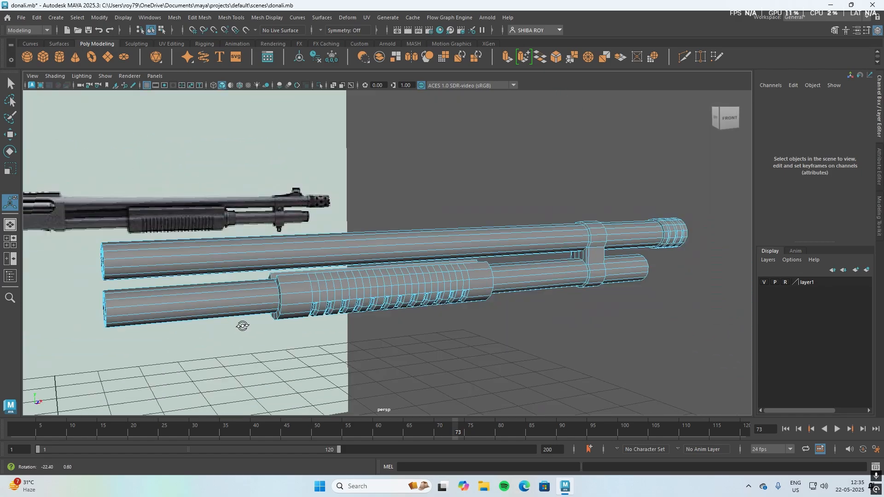
{"action": "left_click_drag", "start_coordinate": [242, 325], "coordinate": [329, 324], "text": "alt"}
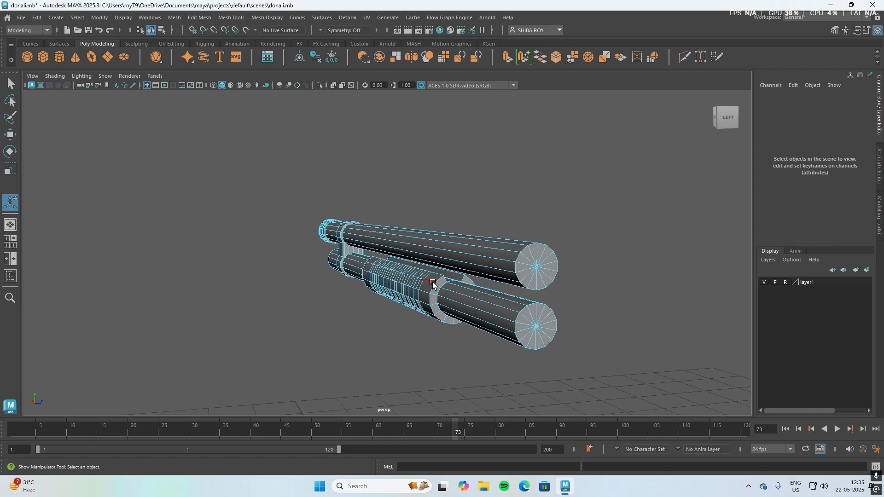
{"action": "scroll", "coordinate": [433, 284], "scroll_direction": "up", "scroll_amount": 5}
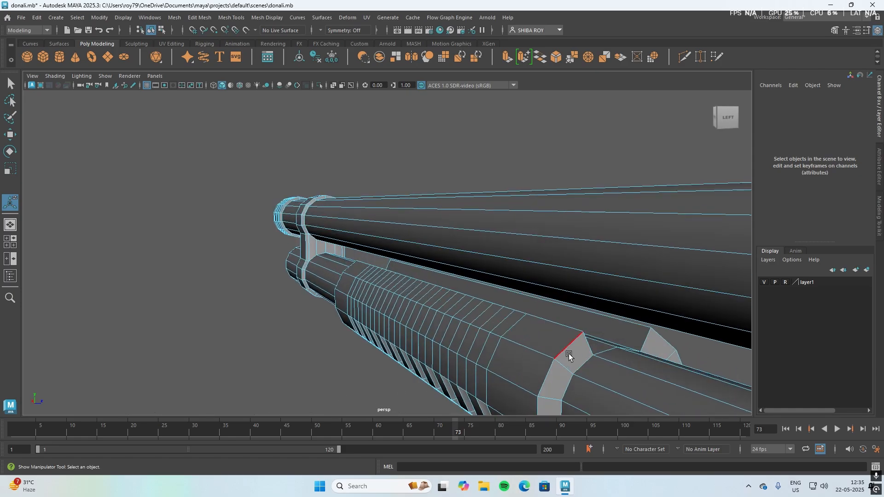
{"action": "right_click_drag", "start_coordinate": [568, 354], "coordinate": [527, 215]}
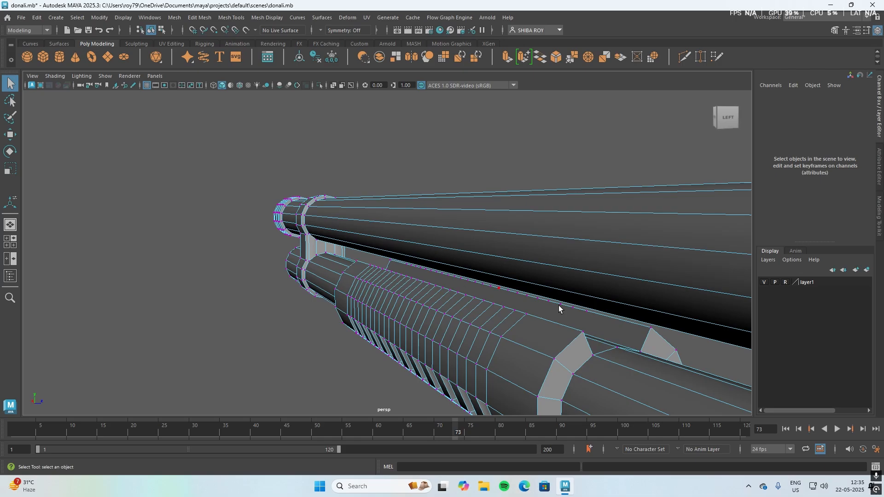
{"action": "left_click", "coordinate": [583, 333]}
{"action": "key", "text": "w"}
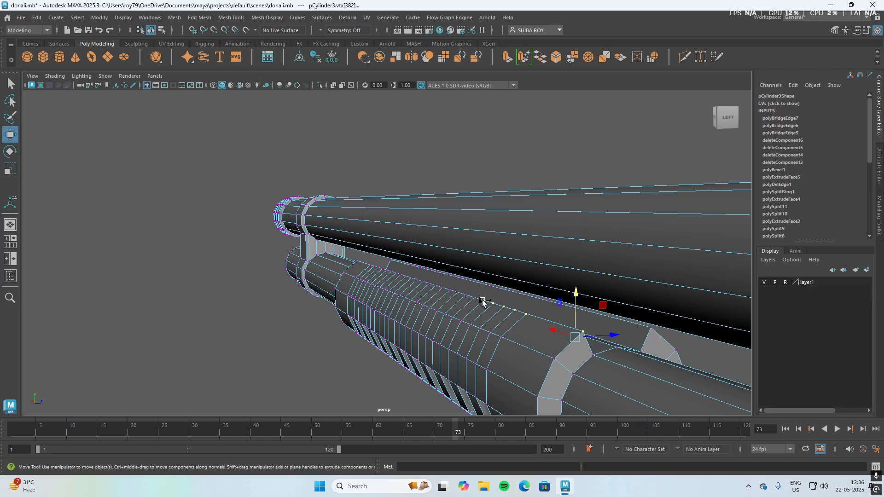
{"action": "left_click_drag", "start_coordinate": [482, 300], "coordinate": [372, 269], "text": "shift"}
{"action": "left_click_drag", "start_coordinate": [372, 269], "coordinate": [363, 362], "text": "alt"}
{"action": "left_click_drag", "start_coordinate": [437, 311], "coordinate": [322, 299], "text": "alt"}
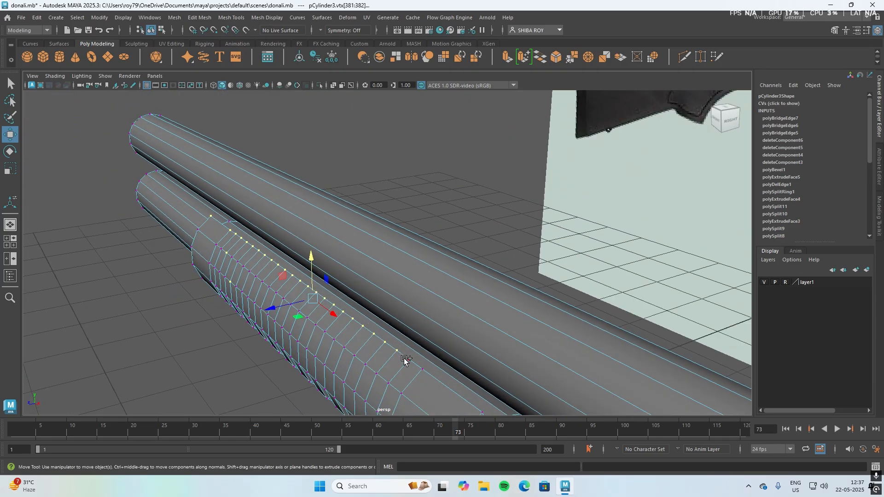
{"action": "middle_click_drag", "start_coordinate": [404, 361], "coordinate": [350, 314], "text": "alt"}
Step: Remove the stray vertex from the selection and raise the fore-end's upper-edge vertex row to about 4.01 cm in Y
{"action": "left_click_drag", "start_coordinate": [229, 193], "coordinate": [221, 179]}
{"action": "key", "text": "ctrl+z"}
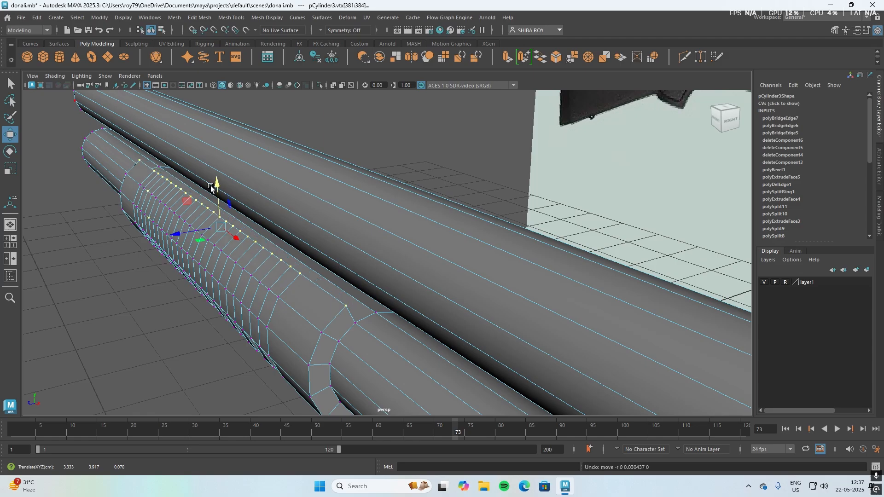
{"action": "left_click", "coordinate": [149, 218], "text": "ctrl"}
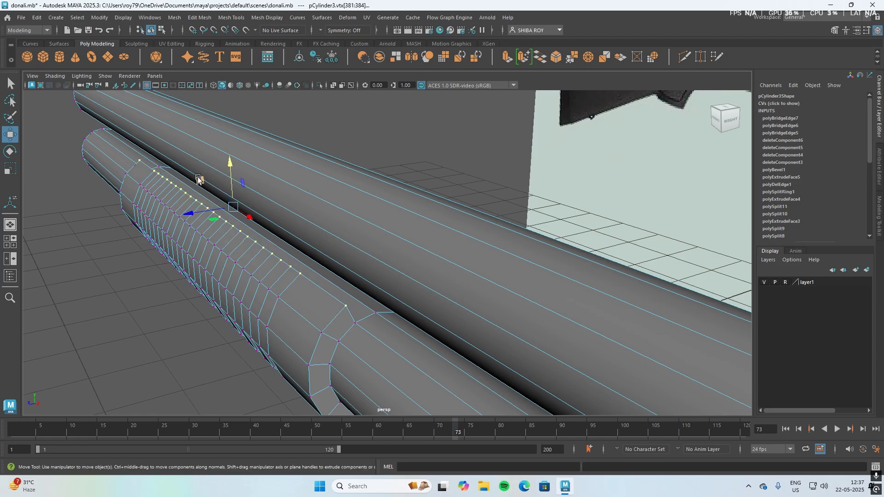
{"action": "left_click_drag", "start_coordinate": [230, 171], "coordinate": [236, 278], "text": "alt"}
{"action": "left_click_drag", "start_coordinate": [223, 174], "coordinate": [222, 169]}
{"action": "left_click_drag", "start_coordinate": [226, 382], "coordinate": [158, 377], "text": "alt"}
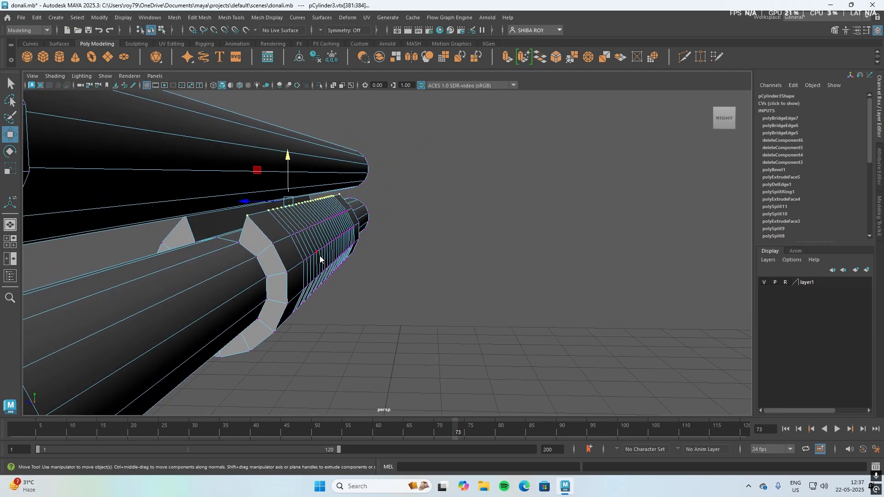
{"action": "right_click_drag", "start_coordinate": [319, 259], "coordinate": [320, 214]}
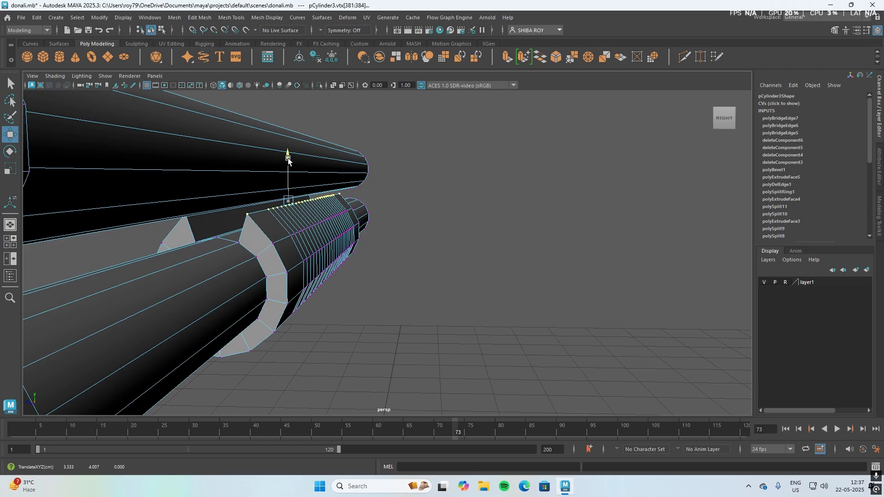
{"action": "right_click_drag", "start_coordinate": [321, 212], "coordinate": [361, 199]}
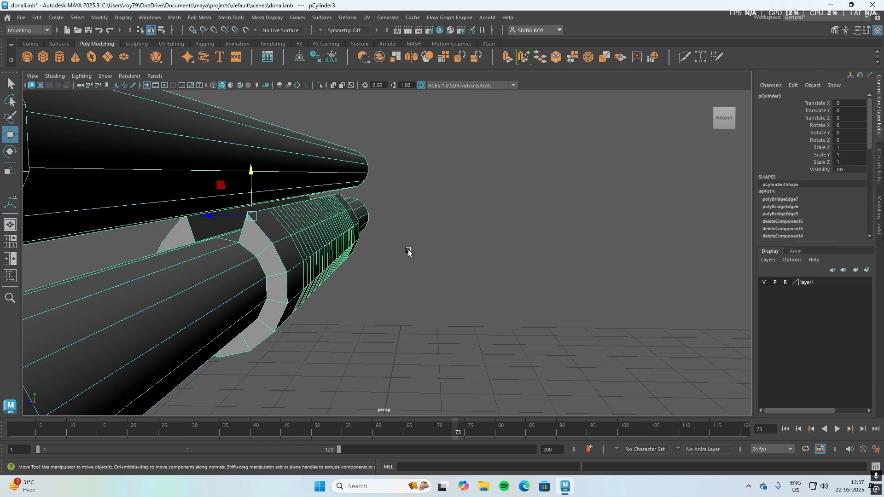
{"action": "left_click", "coordinate": [405, 258]}
{"action": "left_click_drag", "start_coordinate": [371, 340], "coordinate": [484, 339], "text": "alt"}
{"action": "left_click", "coordinate": [371, 264]}
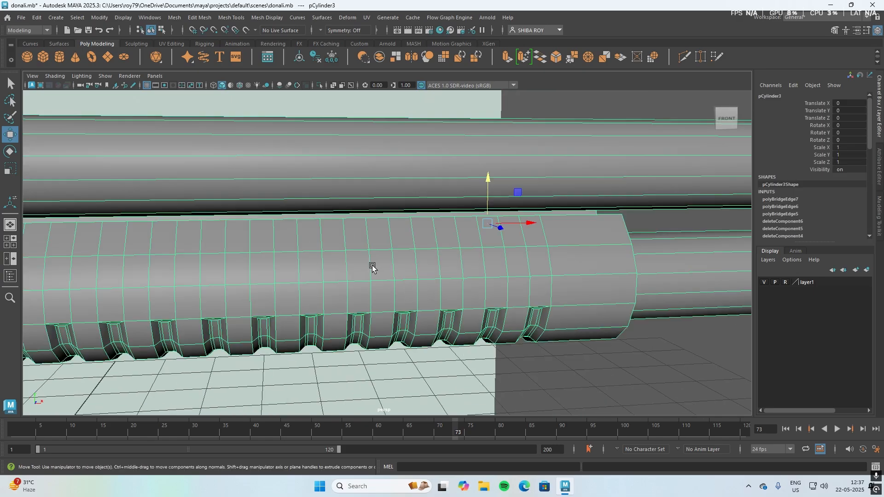
{"action": "scroll", "coordinate": [284, 286], "scroll_direction": "down", "scroll_amount": 3}
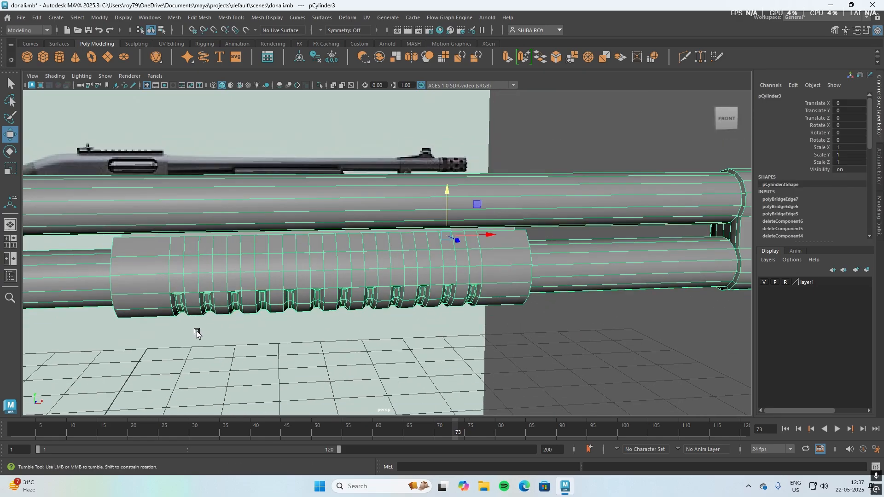
{"action": "left_click_drag", "start_coordinate": [198, 333], "coordinate": [267, 331], "text": "alt"}
{"action": "key", "text": "ctrl+z"}
{"action": "key", "text": "ctrl+z"}
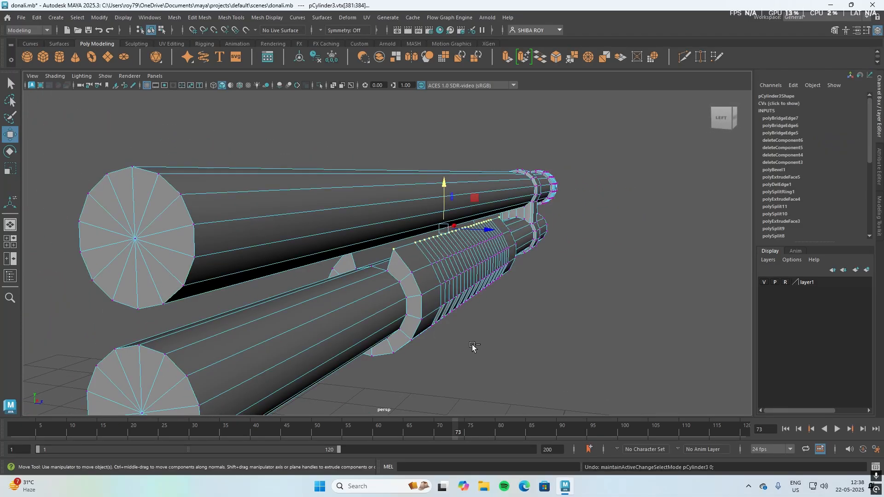
Step: Fine-tune the upper-edge vertex row's height to about 4.02 cm in Y and return to object mode
{"action": "left_click_drag", "start_coordinate": [442, 186], "coordinate": [442, 183]}
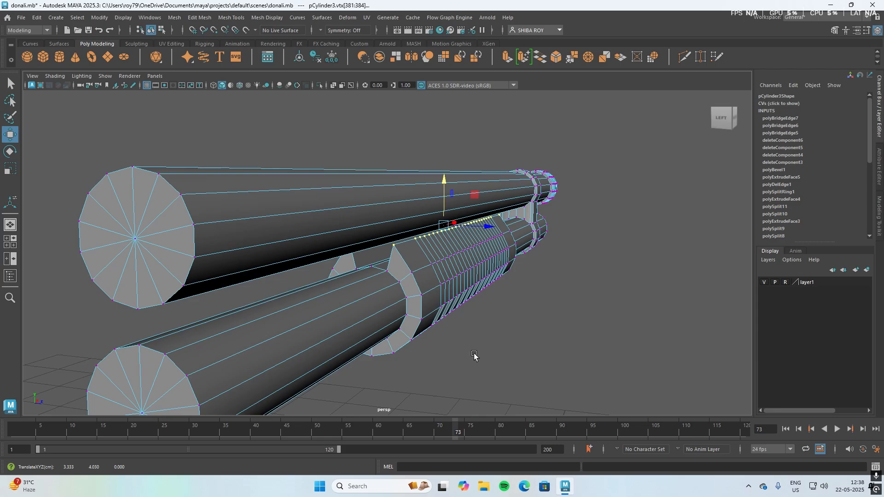
{"action": "left_click_drag", "start_coordinate": [477, 352], "coordinate": [501, 353], "text": "alt"}
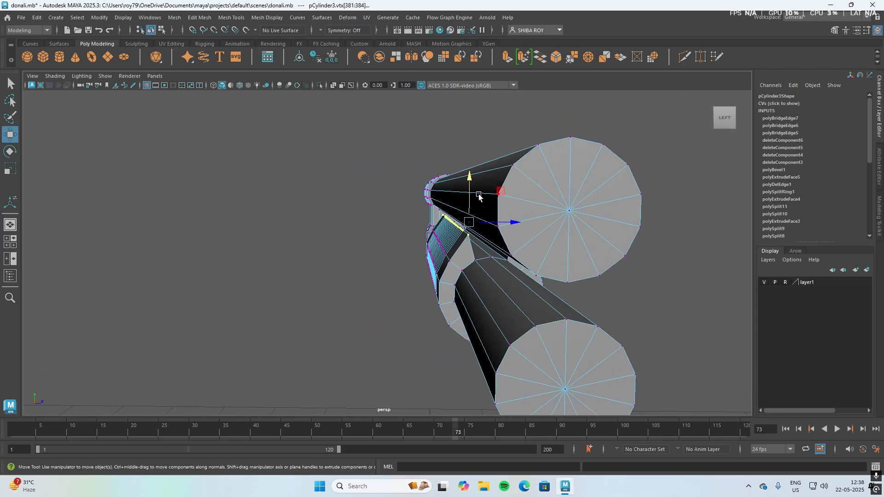
{"action": "left_click_drag", "start_coordinate": [470, 180], "coordinate": [470, 181]}
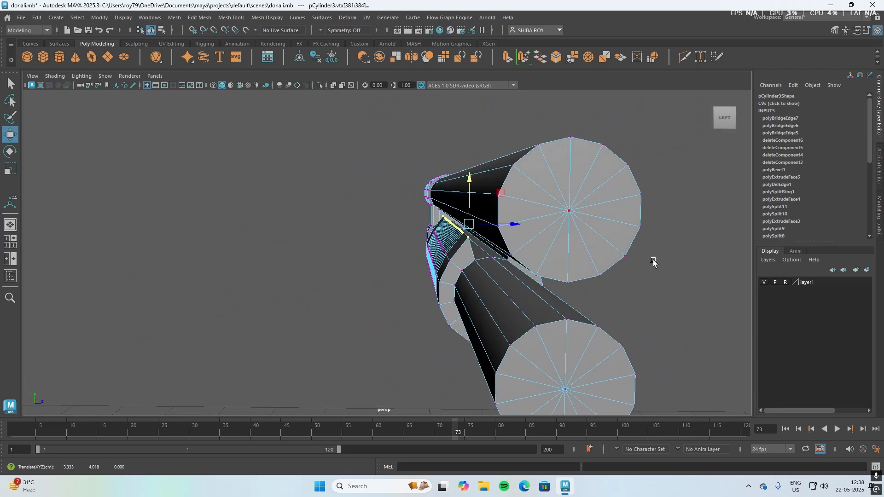
{"action": "left_click_drag", "start_coordinate": [654, 263], "coordinate": [367, 307], "text": "alt"}
{"action": "right_click_drag", "start_coordinate": [264, 252], "coordinate": [305, 197]}
{"action": "left_click_drag", "start_coordinate": [336, 209], "coordinate": [425, 357], "text": "alt"}
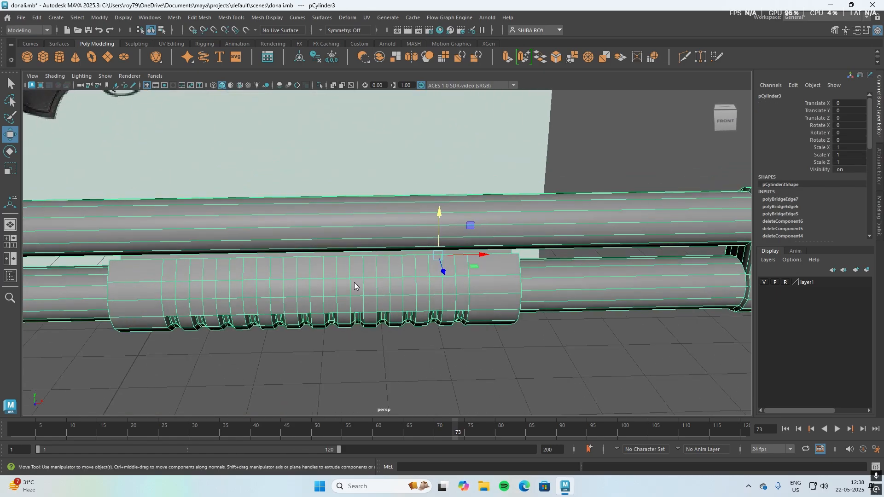
Step: Select the upper two rows of faces above the grip ribs on one side of the fore-end
{"action": "right_click_drag", "start_coordinate": [352, 232], "coordinate": [398, 226]}
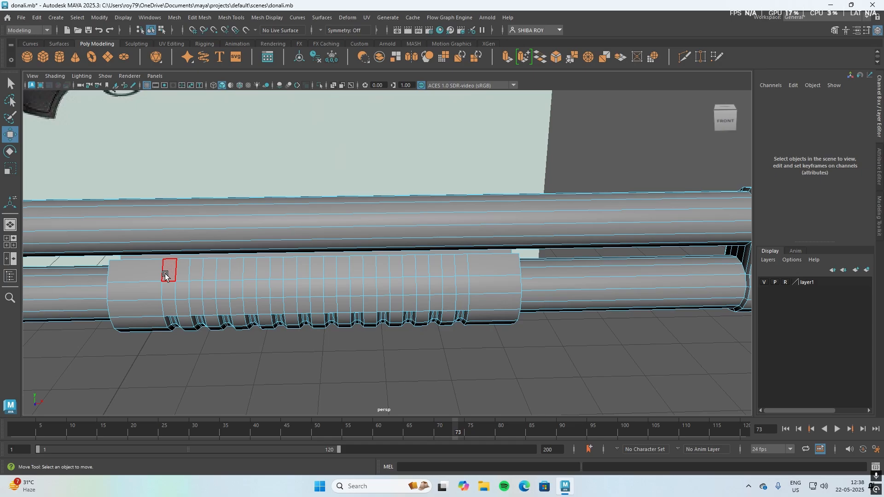
{"action": "mouse_move", "coordinate": [166, 275]}
{"action": "left_mouse_down"}
{"action": "mouse_move", "coordinate": [193, 290]}
{"action": "mouse_move", "coordinate": [237, 271]}
{"action": "mouse_move", "coordinate": [310, 290]}
{"action": "mouse_move", "coordinate": [466, 291]}
{"action": "mouse_move", "coordinate": [251, 272]}
{"action": "mouse_move", "coordinate": [414, 267]}
{"action": "left_mouse_up"}
{"action": "left_click", "coordinate": [495, 290], "text": "ctrl"}
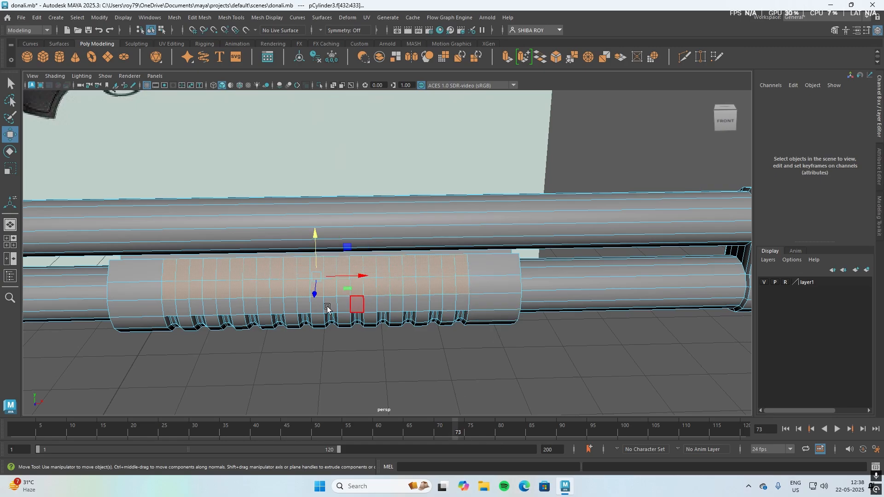
Step: Add the matching upper two rows of faces on the opposite side of the fore-end to the selection
{"action": "left_click_drag", "start_coordinate": [194, 365], "coordinate": [345, 357], "text": "alt"}
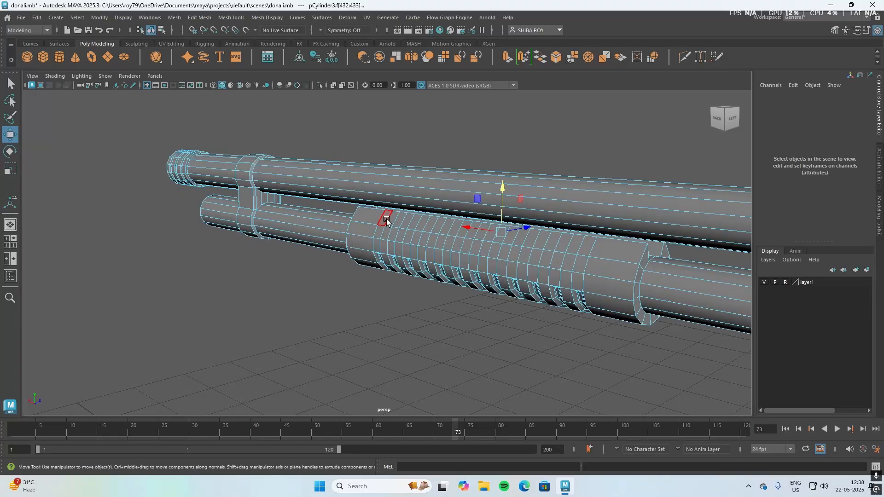
{"action": "mouse_move", "coordinate": [385, 219]}
{"action": "left_mouse_down", "text": "shift"}
{"action": "mouse_move", "coordinate": [548, 231]}
{"action": "mouse_move", "coordinate": [584, 244]}
{"action": "left_mouse_up", "text": "shift"}
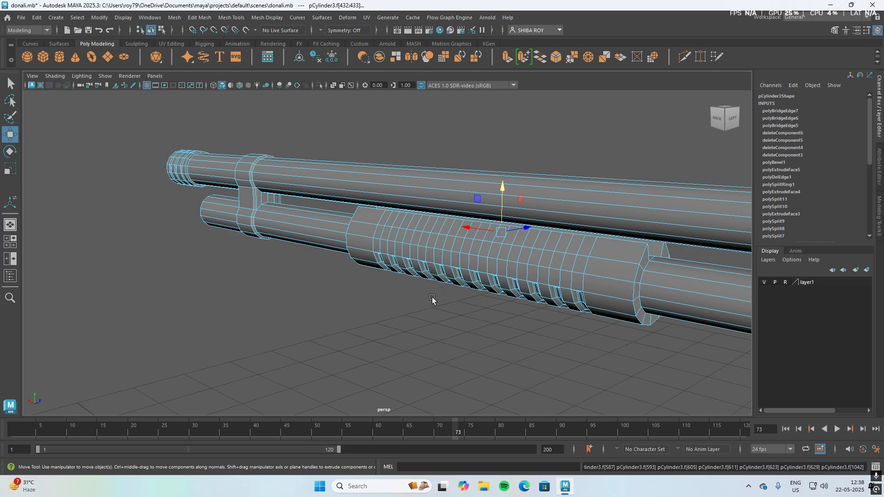
{"action": "mouse_move", "coordinate": [432, 297]}
{"action": "left_mouse_down", "text": "alt"}
{"action": "mouse_move", "coordinate": [345, 306]}
{"action": "mouse_move", "coordinate": [434, 300]}
{"action": "left_mouse_up", "text": "alt"}
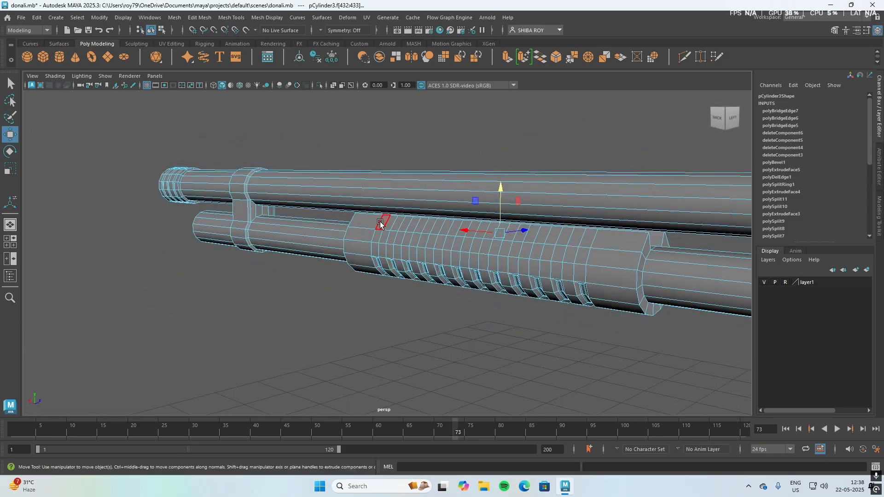
{"action": "left_click_drag", "start_coordinate": [382, 222], "coordinate": [473, 234], "text": "shift"}
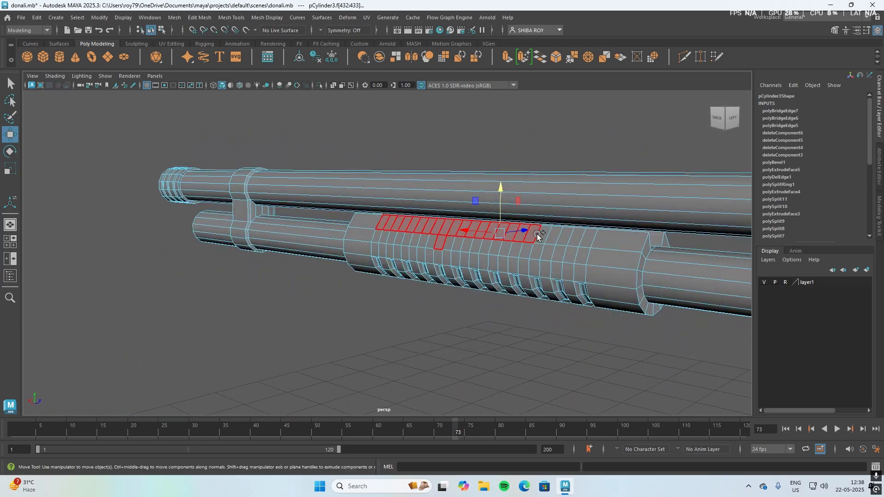
{"action": "mouse_move", "coordinate": [578, 239]}
{"action": "left_mouse_down", "text": "shift"}
{"action": "mouse_move", "coordinate": [584, 252]}
{"action": "mouse_move", "coordinate": [449, 239]}
{"action": "left_mouse_up", "text": "shift"}
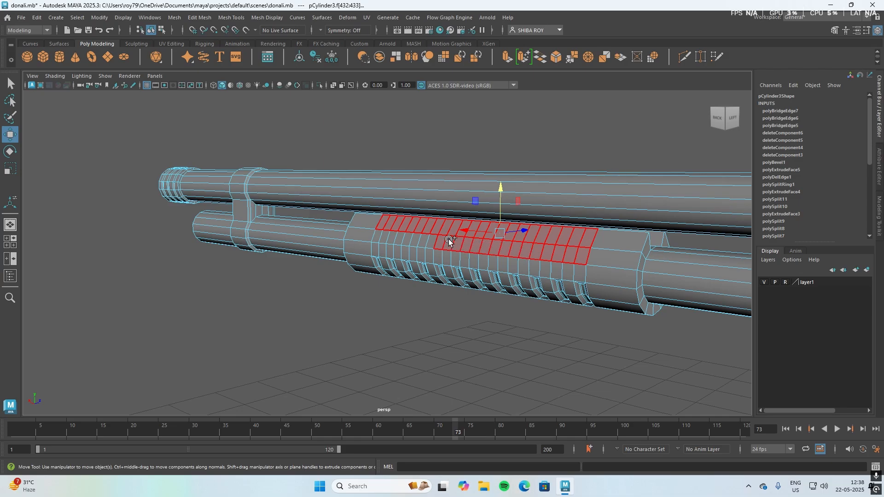
{"action": "left_click_drag", "start_coordinate": [382, 233], "coordinate": [377, 233], "text": "shift"}
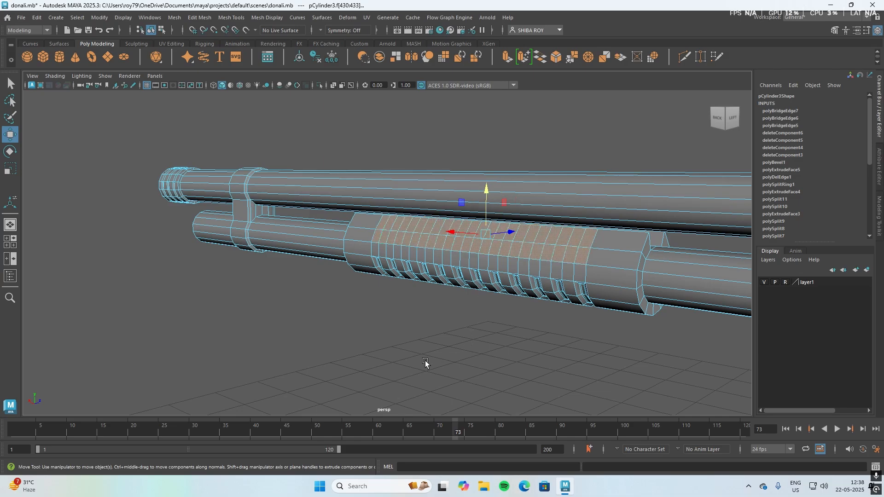
Step: Try to extrude the selected fore-end faces inward with a thickness of -0.013 and undo it
{"action": "left_click_drag", "start_coordinate": [422, 360], "coordinate": [269, 363], "text": "alt"}
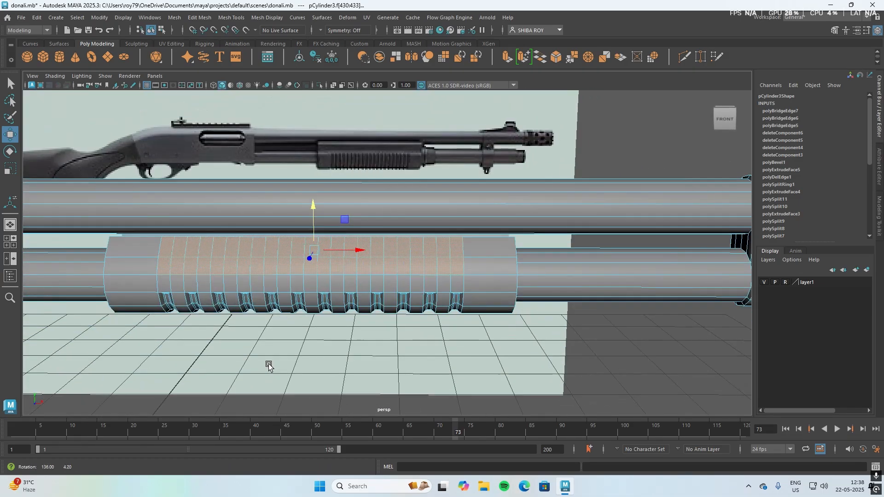
{"action": "key", "text": "ctrl+e"}
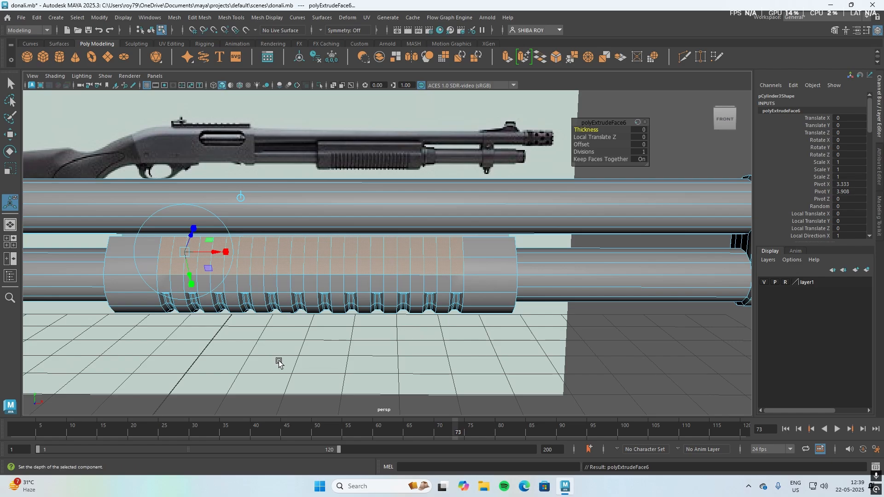
{"action": "mouse_move", "coordinate": [590, 133]}
{"action": "left_mouse_down"}
{"action": "mouse_move", "coordinate": [597, 130]}
{"action": "mouse_move", "coordinate": [584, 131]}
{"action": "left_mouse_up"}
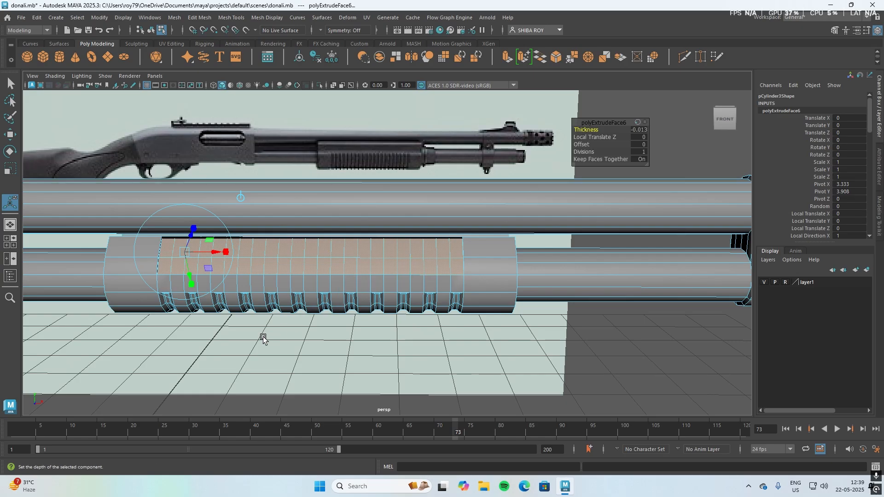
{"action": "left_click_drag", "start_coordinate": [263, 335], "coordinate": [432, 345], "text": "alt"}
{"action": "left_click", "coordinate": [433, 346]}
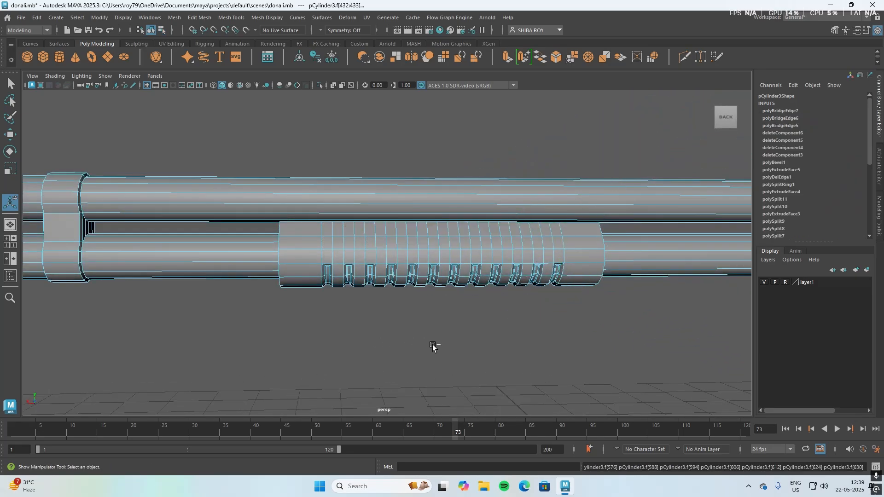
{"action": "left_click_drag", "start_coordinate": [375, 371], "coordinate": [523, 377], "text": "alt"}
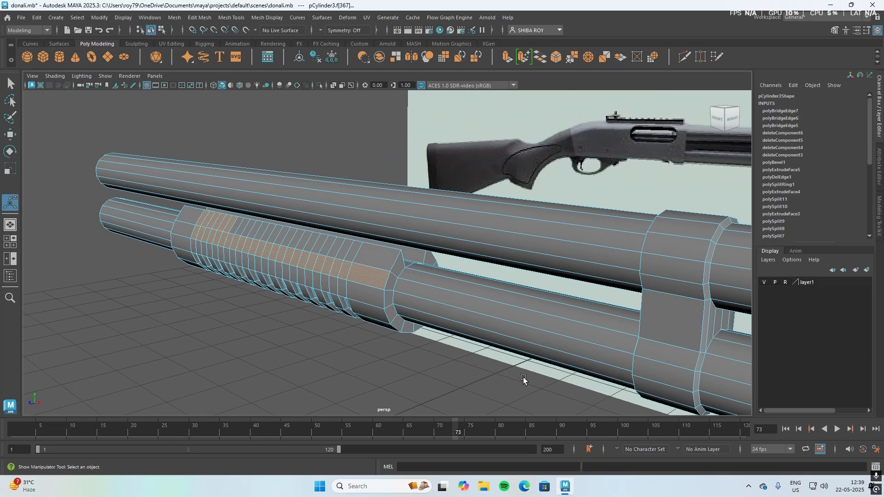
{"action": "left_click", "coordinate": [512, 376]}
{"action": "key", "text": "ctrl+z"}
Step: Select the two rows of faces directly above the grip ribs on both sides of the fore-end
{"action": "right_click_drag", "start_coordinate": [361, 302], "coordinate": [359, 238]}
{"action": "left_click_drag", "start_coordinate": [219, 355], "coordinate": [270, 355], "text": "alt"}
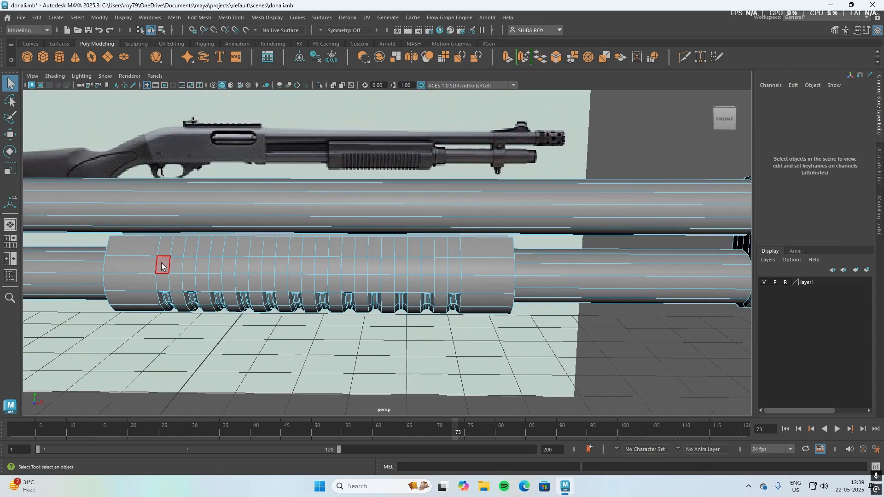
{"action": "mouse_move", "coordinate": [161, 265]}
{"action": "left_mouse_down"}
{"action": "mouse_move", "coordinate": [425, 265]}
{"action": "mouse_move", "coordinate": [460, 280]}
{"action": "mouse_move", "coordinate": [214, 277]}
{"action": "mouse_move", "coordinate": [166, 286]}
{"action": "left_mouse_up"}
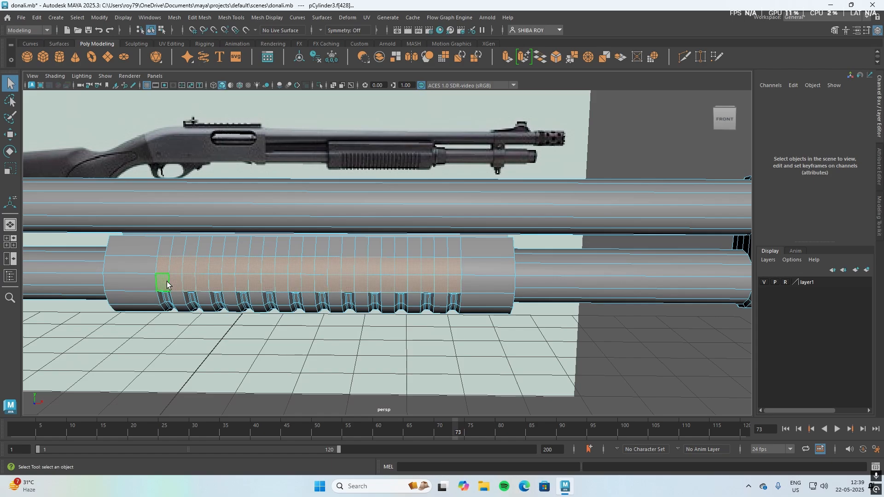
{"action": "left_click_drag", "start_coordinate": [139, 351], "coordinate": [292, 351], "text": "alt"}
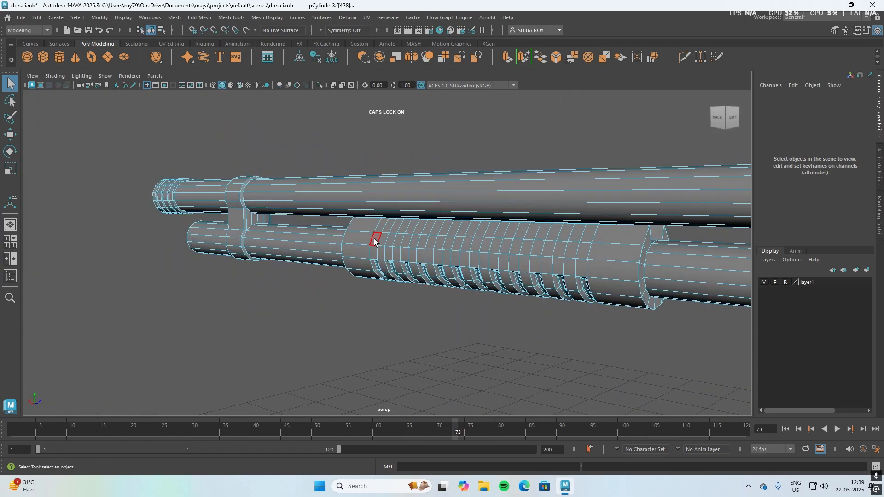
{"action": "left_click_drag", "start_coordinate": [465, 247], "coordinate": [462, 247]}
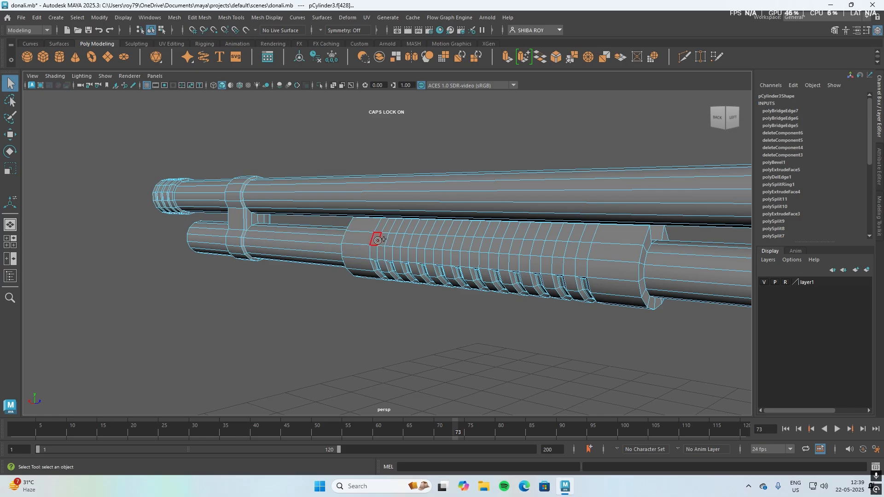
{"action": "mouse_move", "coordinate": [376, 240]}
{"action": "left_mouse_down", "text": "shift"}
{"action": "mouse_move", "coordinate": [584, 256]}
{"action": "mouse_move", "coordinate": [511, 266]}
{"action": "mouse_move", "coordinate": [375, 251]}
{"action": "left_mouse_up", "text": "shift"}
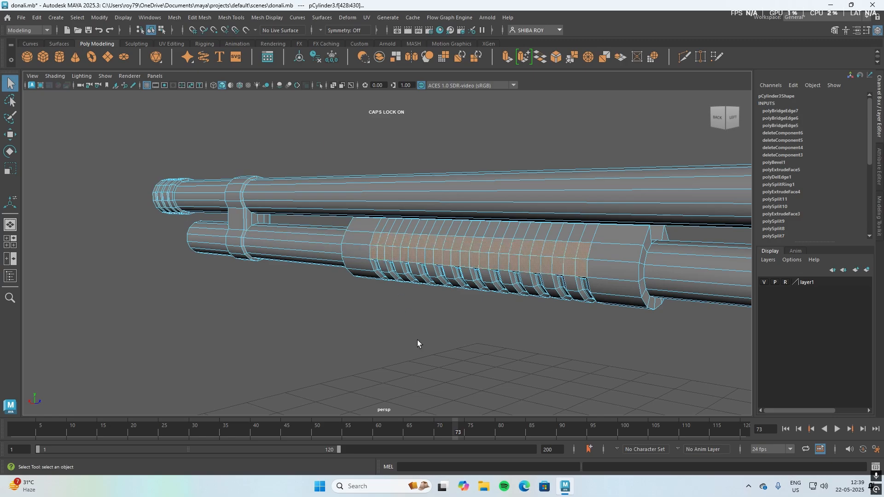
Step: Extrude the selected fore-end faces inward with thickness -0.024 and offset -0.003, and return to object mode
{"action": "left_click_drag", "start_coordinate": [417, 343], "coordinate": [330, 342], "text": "alt"}
{"action": "key", "text": "ctrl+e"}
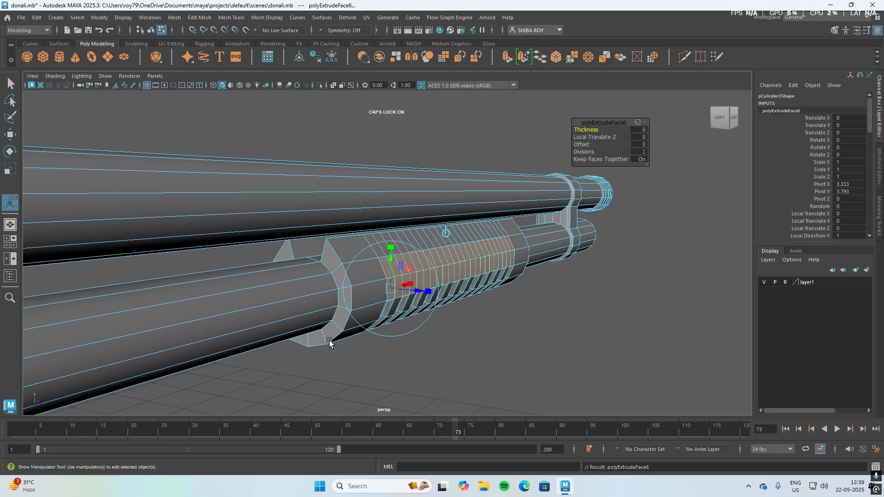
{"action": "left_click_drag", "start_coordinate": [591, 130], "coordinate": [580, 130]}
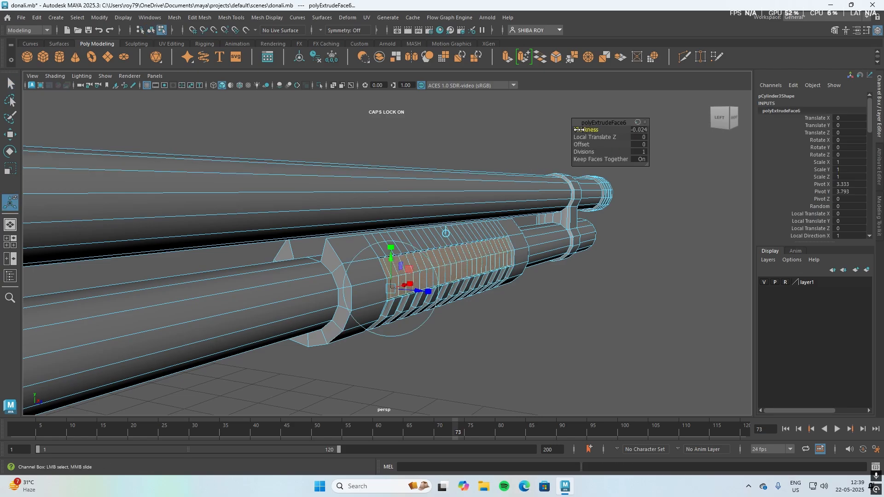
{"action": "left_click_drag", "start_coordinate": [571, 330], "coordinate": [515, 317], "text": "alt"}
{"action": "left_click_drag", "start_coordinate": [584, 144], "coordinate": [587, 144]}
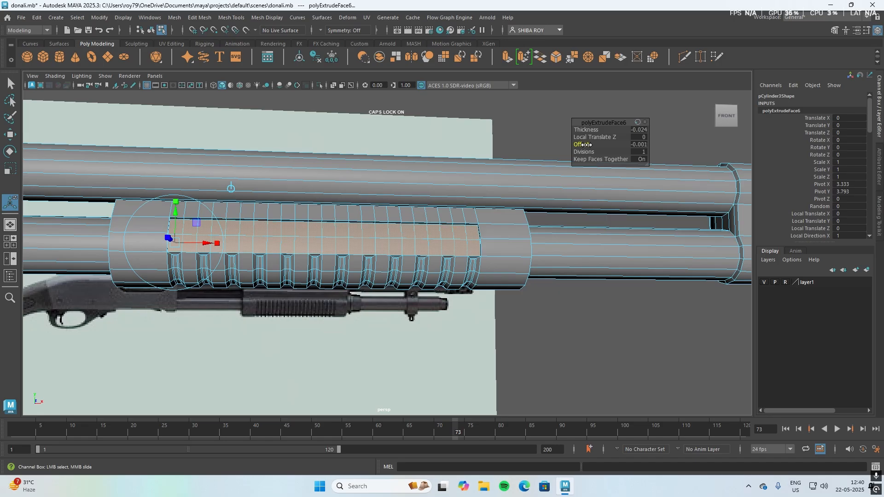
{"action": "left_click_drag", "start_coordinate": [587, 145], "coordinate": [584, 144]}
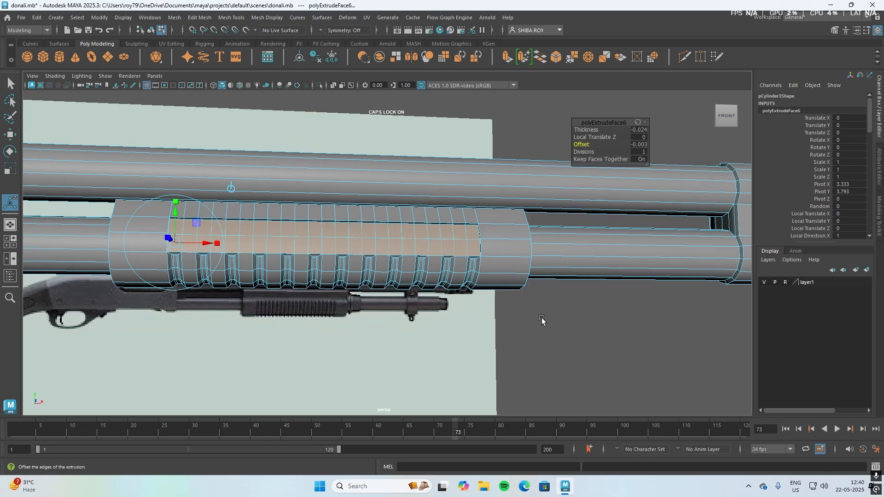
{"action": "left_click_drag", "start_coordinate": [541, 320], "coordinate": [518, 359], "text": "alt"}
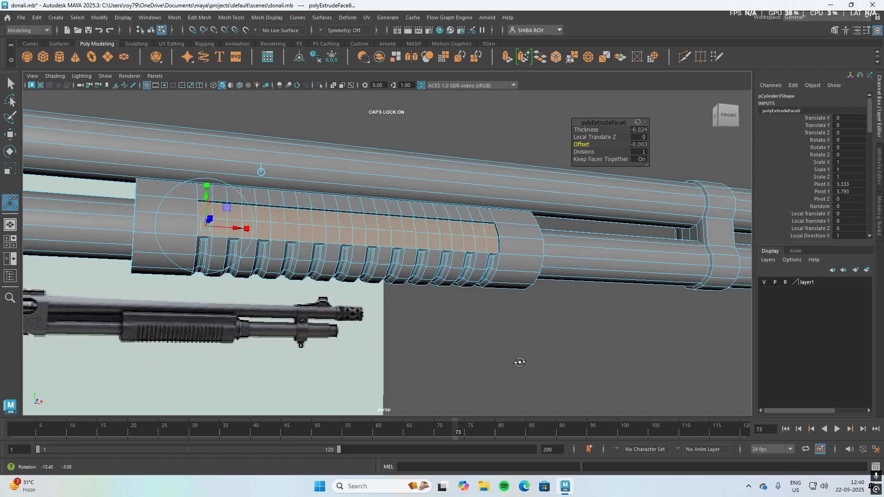
{"action": "left_click", "coordinate": [425, 353]}
{"action": "right_click_drag", "start_coordinate": [464, 250], "coordinate": [525, 198]}
{"action": "key", "text": "q"}
{"action": "left_click", "coordinate": [404, 327]}
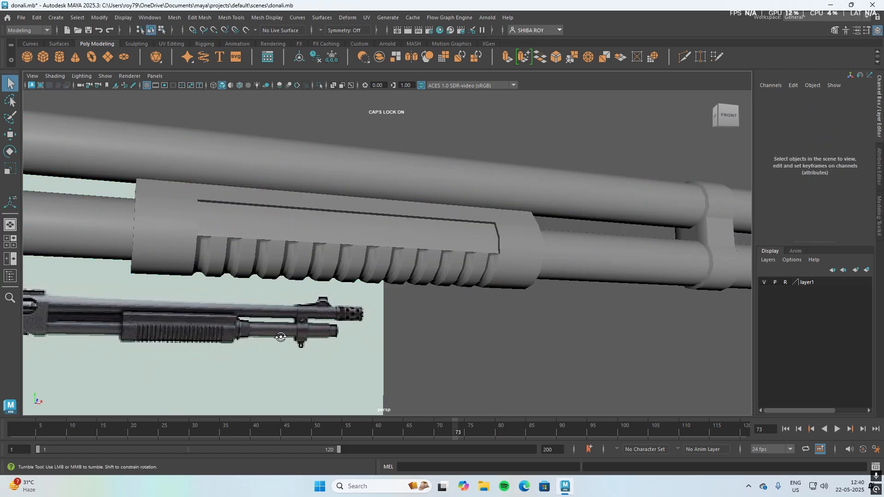
Step: Compare the whole barrel and fore-end model with the shotgun reference image
{"action": "mouse_move", "coordinate": [281, 337]}
{"action": "left_mouse_down", "text": "alt"}
{"action": "mouse_move", "coordinate": [252, 355]}
{"action": "mouse_move", "coordinate": [306, 355]}
{"action": "mouse_move", "coordinate": [332, 340]}
{"action": "mouse_move", "coordinate": [320, 342]}
{"action": "mouse_move", "coordinate": [412, 341]}
{"action": "mouse_move", "coordinate": [428, 361]}
{"action": "mouse_move", "coordinate": [268, 346]}
{"action": "left_mouse_up", "text": "alt"}
{"action": "scroll", "coordinate": [268, 346], "scroll_direction": "down", "scroll_amount": 5}
{"action": "middle_click_drag", "start_coordinate": [184, 300], "coordinate": [346, 369], "text": "alt"}
{"action": "left_click_drag", "start_coordinate": [332, 263], "coordinate": [761, 440]}
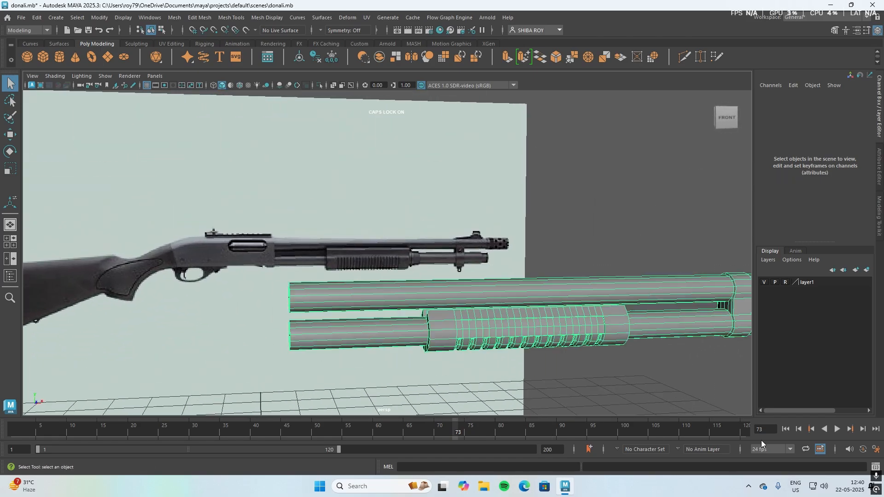
{"action": "left_click", "coordinate": [635, 382]}
{"action": "left_click_drag", "start_coordinate": [634, 382], "coordinate": [459, 331], "text": "alt"}
Step: Cut an edge loop with Multi-Cut around the magazine tube just ahead of the fore-end's front end
{"action": "left_click", "coordinate": [426, 311]}
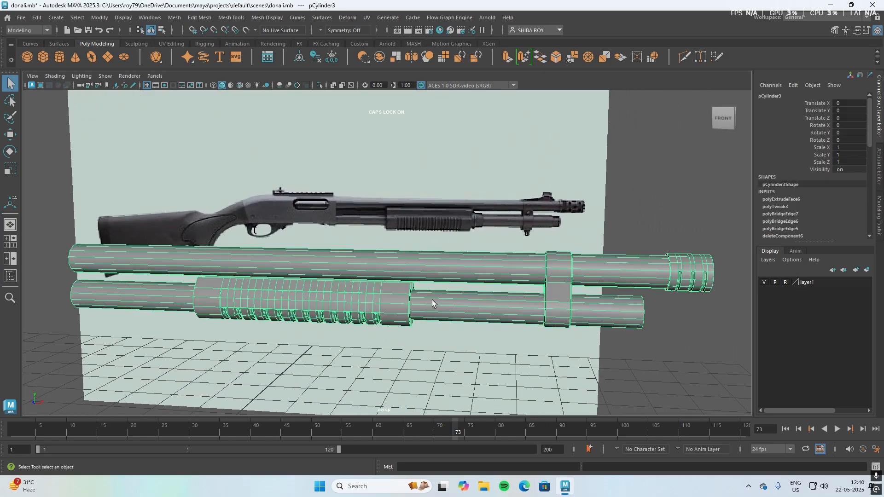
{"action": "scroll", "coordinate": [432, 300], "scroll_direction": "up", "scroll_amount": 5}
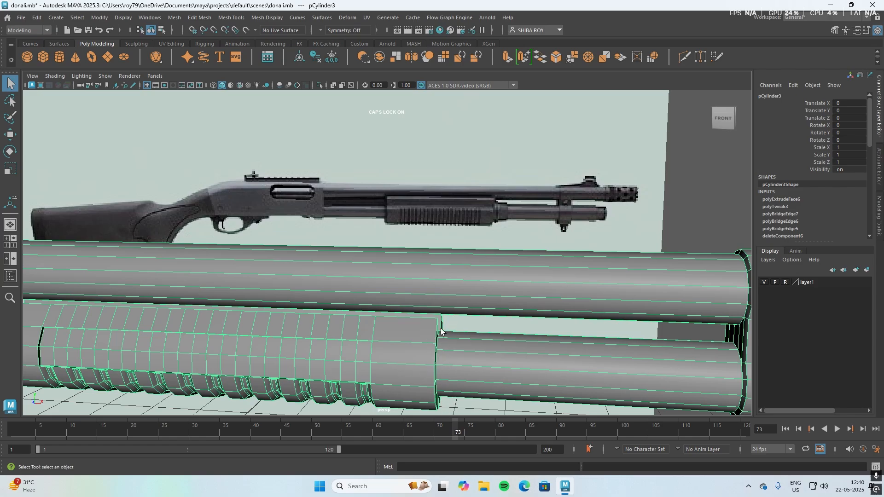
{"action": "left_click", "coordinate": [720, 55]}
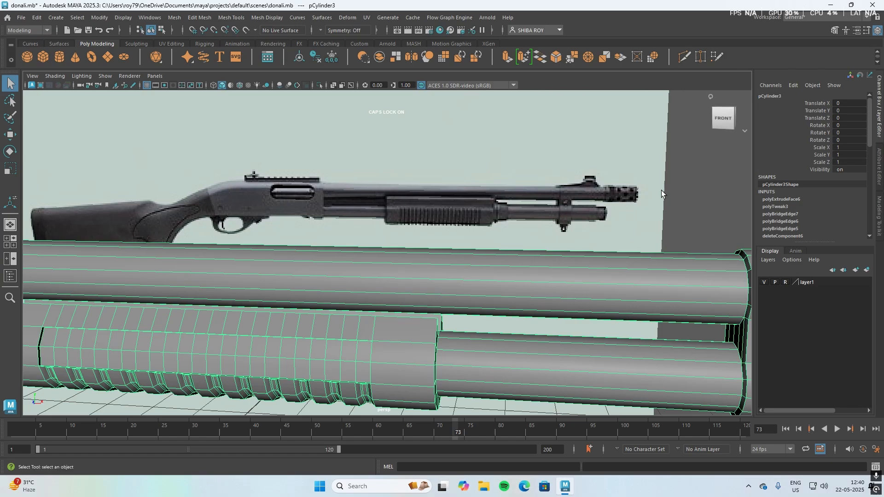
{"action": "left_click", "coordinate": [475, 348], "text": "ctrl"}
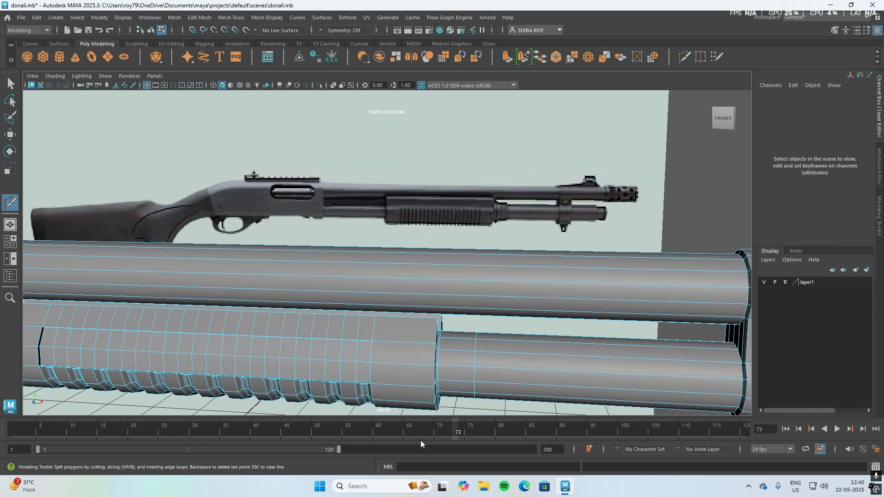
{"action": "left_click", "coordinate": [437, 380]}
{"action": "key", "text": "w"}
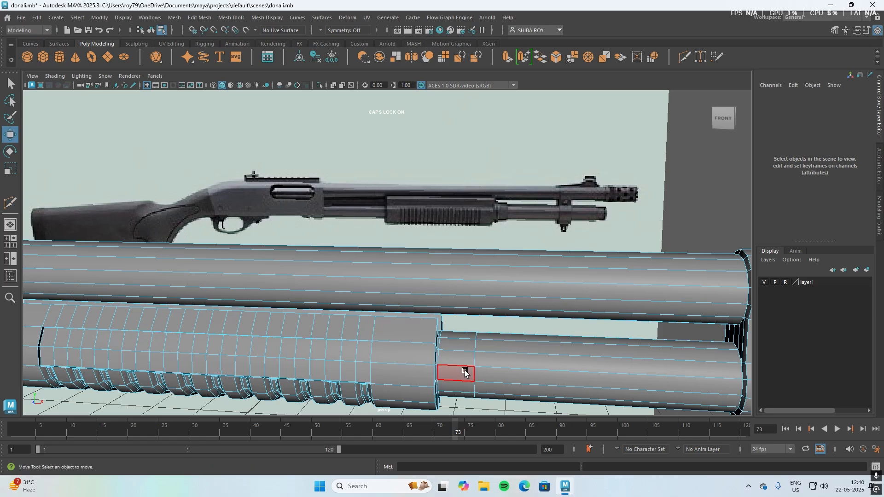
Step: Select the narrow ring of tube faces in front of the fore-end and extrude it outward with thickness 0.018
{"action": "right_click", "coordinate": [464, 362]}
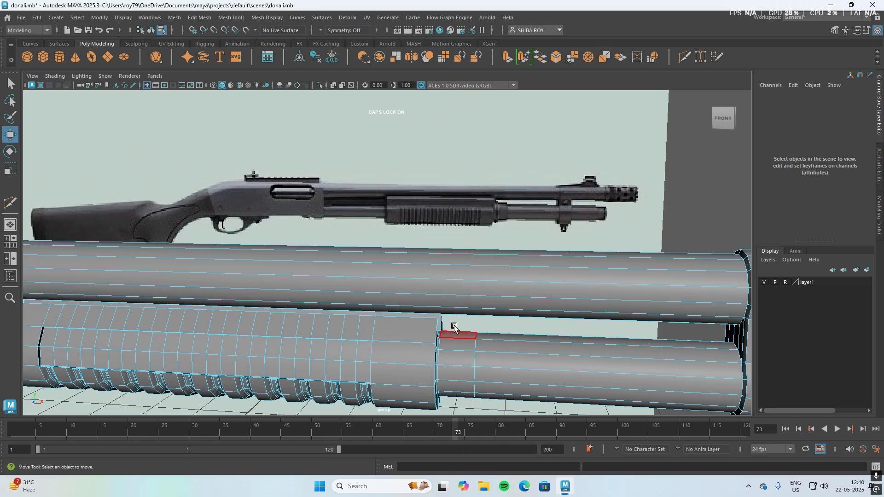
{"action": "double_click", "coordinate": [453, 406]}
{"action": "mouse_move", "coordinate": [476, 415]}
{"action": "left_mouse_down", "text": "alt"}
{"action": "mouse_move", "coordinate": [480, 394]}
{"action": "mouse_move", "coordinate": [430, 375]}
{"action": "mouse_move", "coordinate": [375, 402]}
{"action": "mouse_move", "coordinate": [484, 401]}
{"action": "left_mouse_up", "text": "alt"}
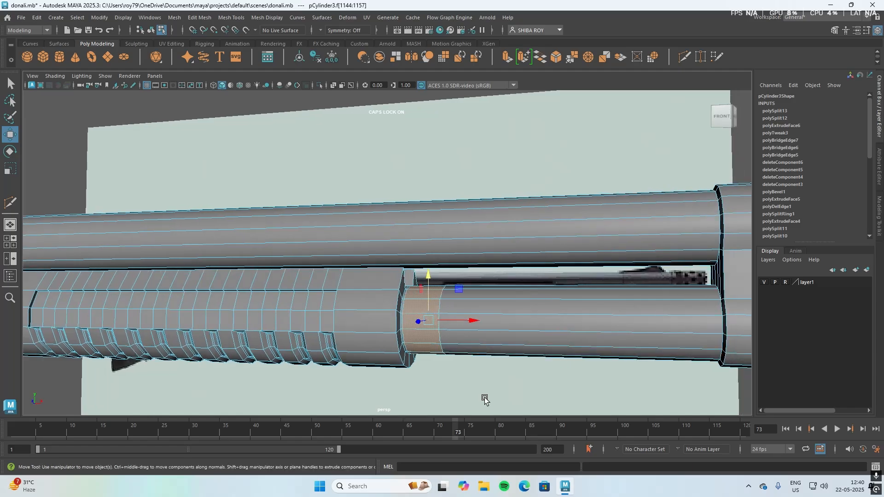
{"action": "key", "text": "ctrl+e"}
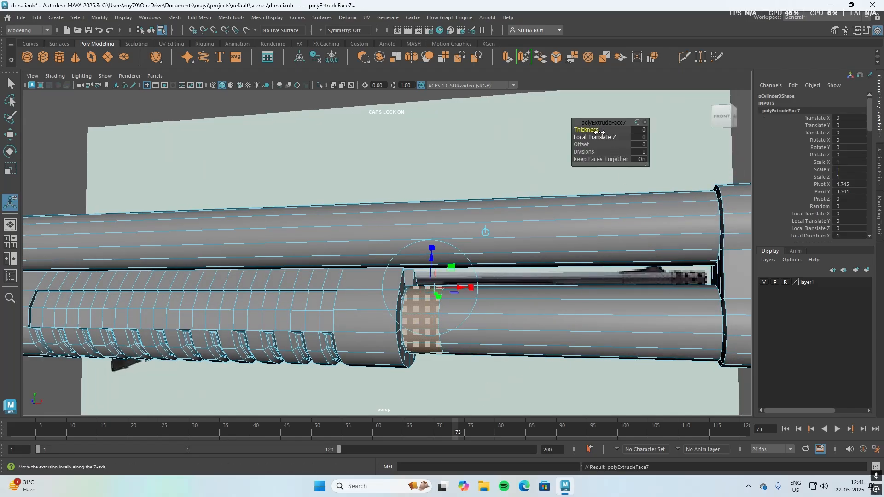
{"action": "left_click_drag", "start_coordinate": [601, 131], "coordinate": [608, 131]}
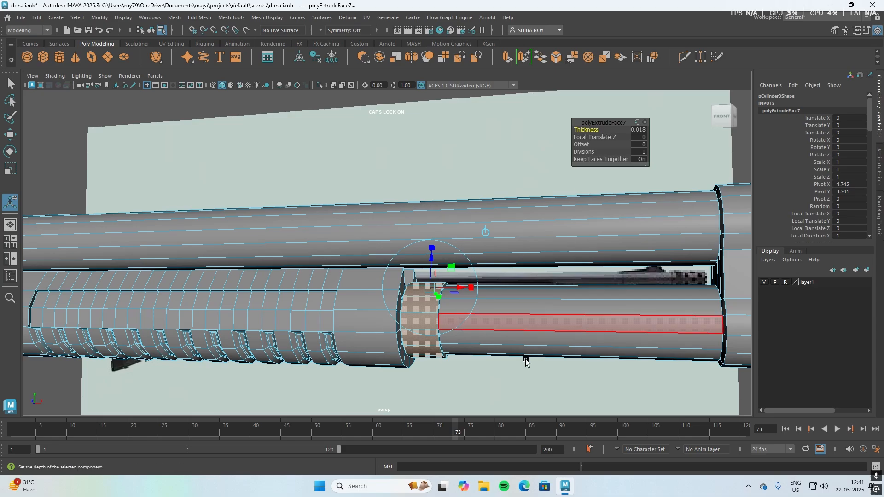
{"action": "left_click_drag", "start_coordinate": [485, 401], "coordinate": [456, 396], "text": "alt"}
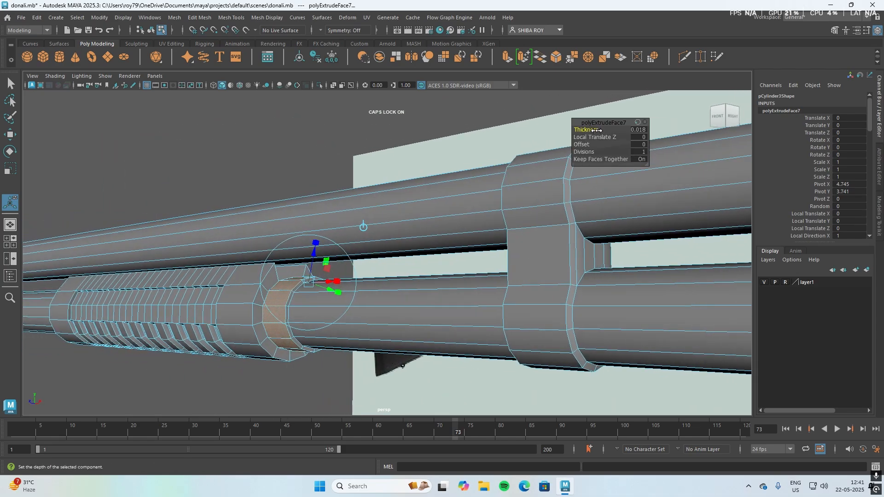
Step: Adjust the extrusion of the tube collar ahead of the fore-end to thickness 0.021 and offset 0.008
{"action": "left_click_drag", "start_coordinate": [593, 130], "coordinate": [585, 145]}
{"action": "left_click_drag", "start_coordinate": [357, 347], "coordinate": [362, 387], "text": "alt"}
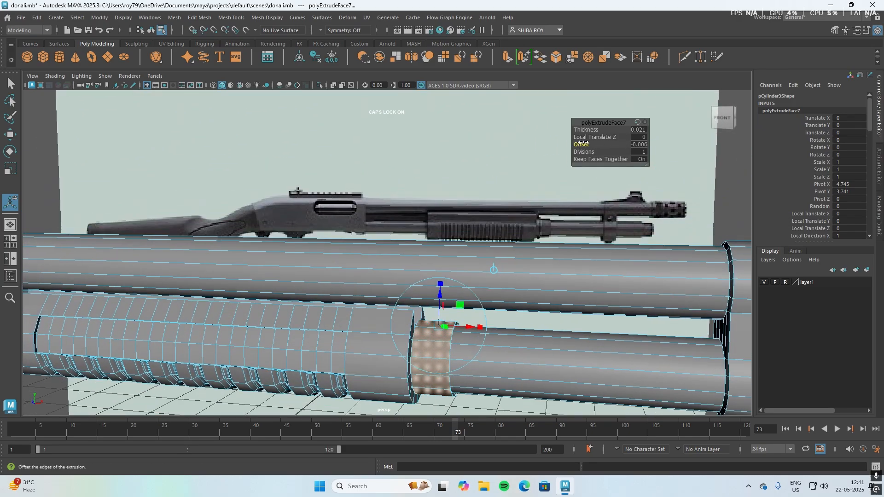
{"action": "left_click_drag", "start_coordinate": [582, 144], "coordinate": [588, 140]}
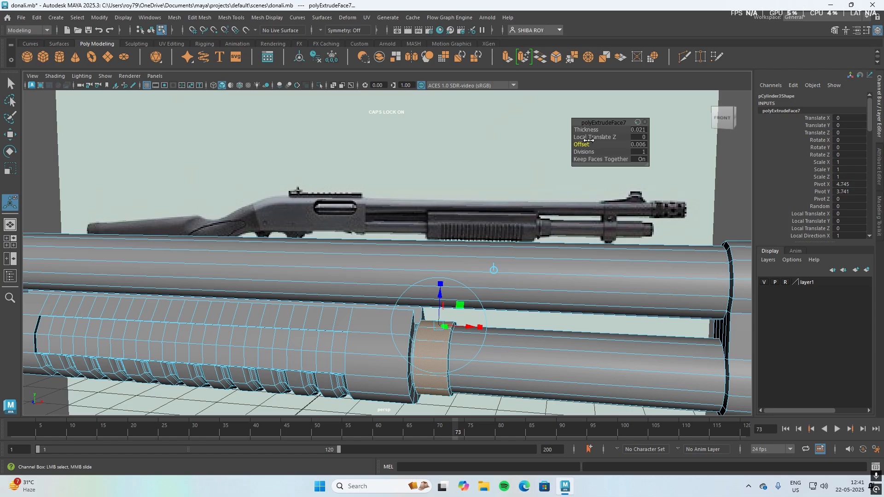
{"action": "left_click_drag", "start_coordinate": [470, 402], "coordinate": [484, 398], "text": "alt"}
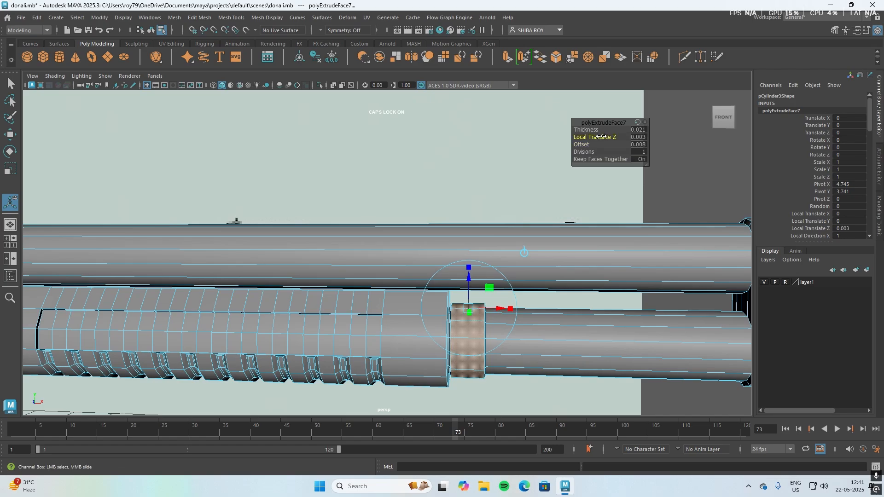
Step: Set the collar extrusion's Local Translate Z to 0.001 and thickness to 0.024 with Keep Faces Together on, and return to object mode
{"action": "left_click_drag", "start_coordinate": [601, 136], "coordinate": [603, 137]}
{"action": "left_click_drag", "start_coordinate": [516, 171], "coordinate": [458, 165], "text": "alt"}
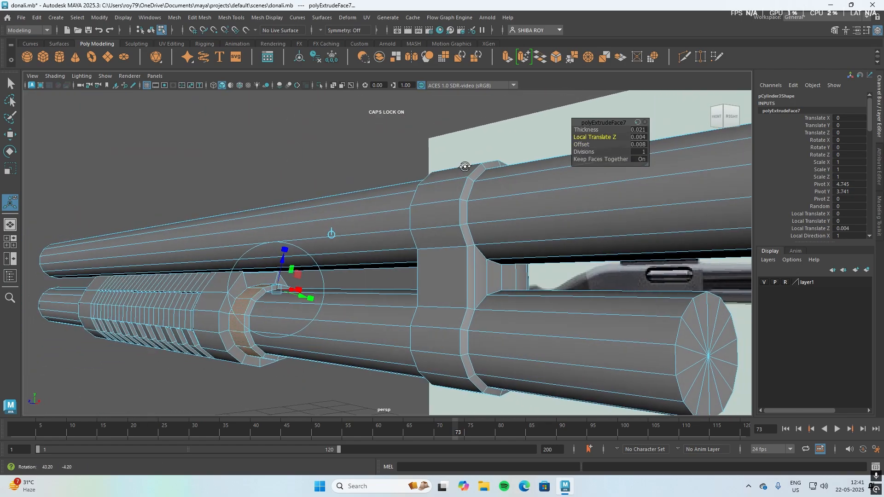
{"action": "left_click_drag", "start_coordinate": [583, 137], "coordinate": [586, 129]}
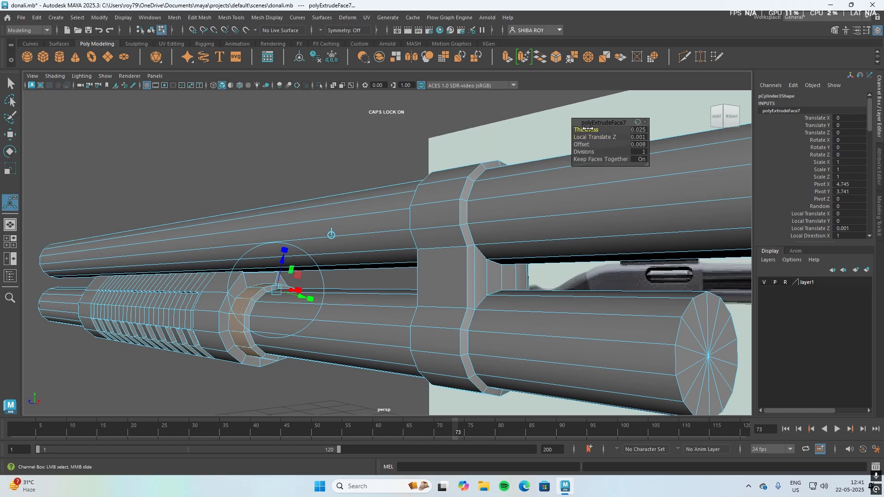
{"action": "left_click_drag", "start_coordinate": [422, 150], "coordinate": [460, 153], "text": "alt"}
{"action": "left_click", "coordinate": [640, 159]}
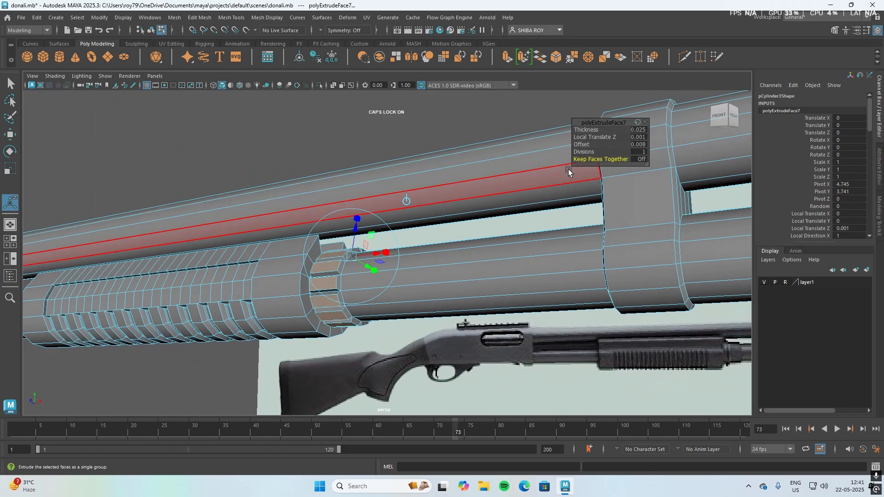
{"action": "left_click", "coordinate": [641, 159]}
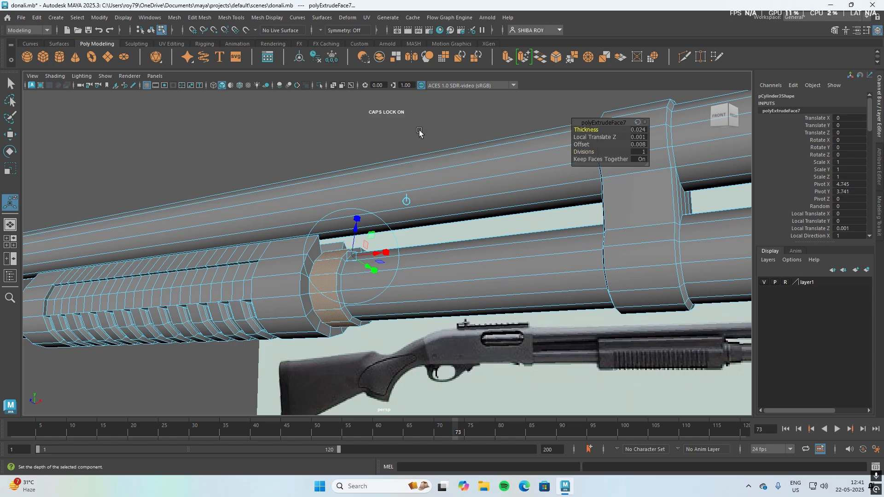
{"action": "right_click_drag", "start_coordinate": [441, 273], "coordinate": [479, 189]}
{"action": "left_click", "coordinate": [396, 147]}
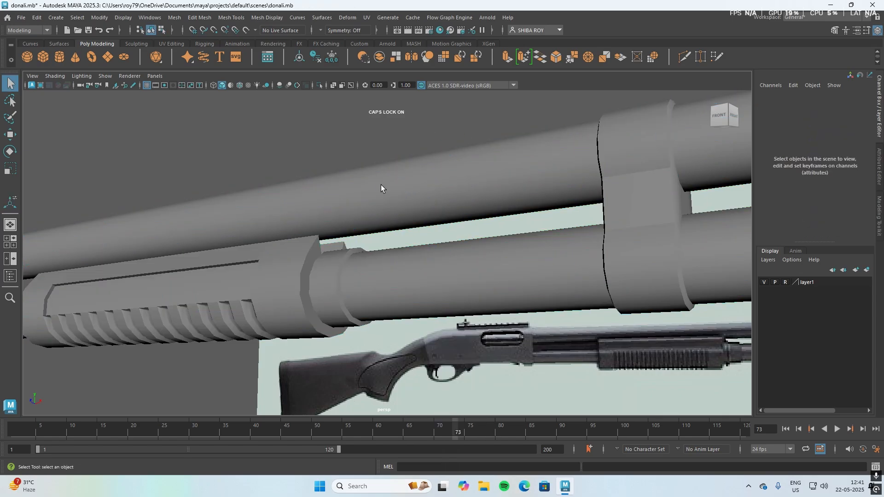
Step: Compare the fore-end, collar, barrel band and muzzle with the shotgun reference image from several angles
{"action": "left_click_drag", "start_coordinate": [368, 260], "coordinate": [402, 275], "text": "alt"}
{"action": "middle_click_drag", "start_coordinate": [290, 312], "coordinate": [505, 250], "text": "alt"}
{"action": "scroll", "coordinate": [523, 247], "scroll_direction": "up", "scroll_amount": 2}
{"action": "middle_click_drag", "start_coordinate": [335, 255], "coordinate": [431, 251], "text": "alt"}
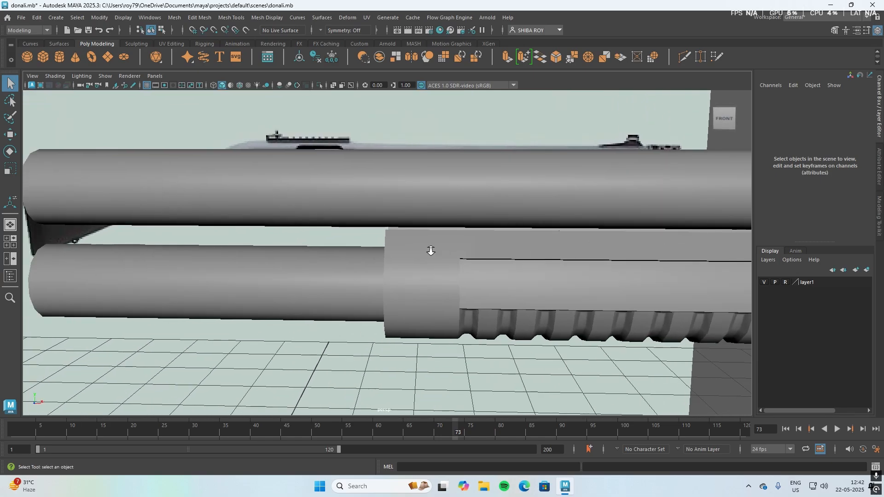
{"action": "right_click_drag", "start_coordinate": [430, 250], "coordinate": [216, 274], "text": "alt"}
{"action": "left_click_drag", "start_coordinate": [217, 274], "coordinate": [234, 296], "text": "alt"}
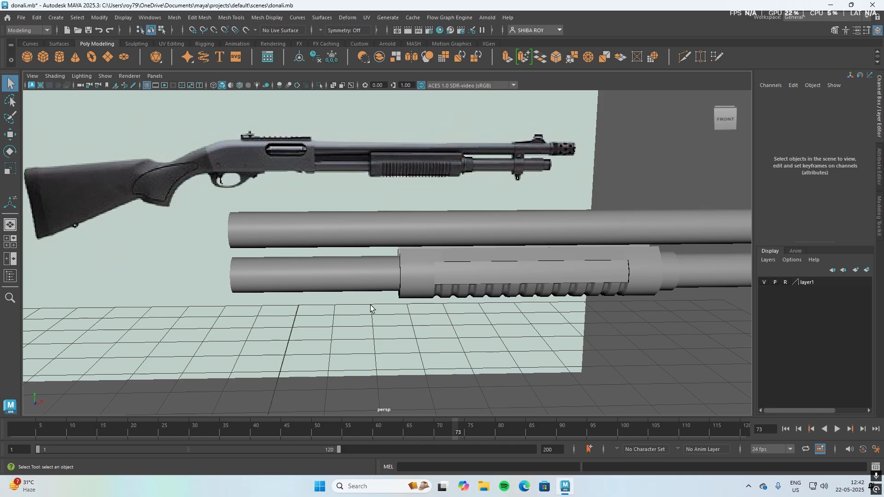
{"action": "middle_click_drag", "start_coordinate": [368, 310], "coordinate": [143, 311], "text": "alt"}
{"action": "left_click_drag", "start_coordinate": [479, 336], "coordinate": [459, 330], "text": "alt"}
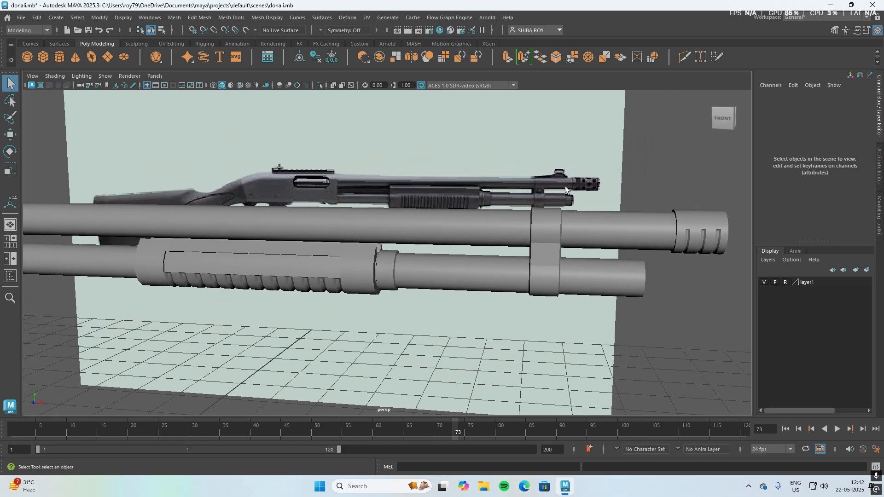
{"action": "left_click_drag", "start_coordinate": [606, 218], "coordinate": [672, 217], "text": "alt"}
{"action": "left_click_drag", "start_coordinate": [272, 333], "coordinate": [271, 150], "text": "alt"}
{"action": "left_click_drag", "start_coordinate": [463, 286], "coordinate": [156, 209], "text": "alt"}
Step: Select the cap faces at the magazine tube's front end and delete them
{"action": "left_click", "coordinate": [157, 209]}
{"action": "left_click_drag", "start_coordinate": [253, 297], "coordinate": [282, 311], "text": "alt"}
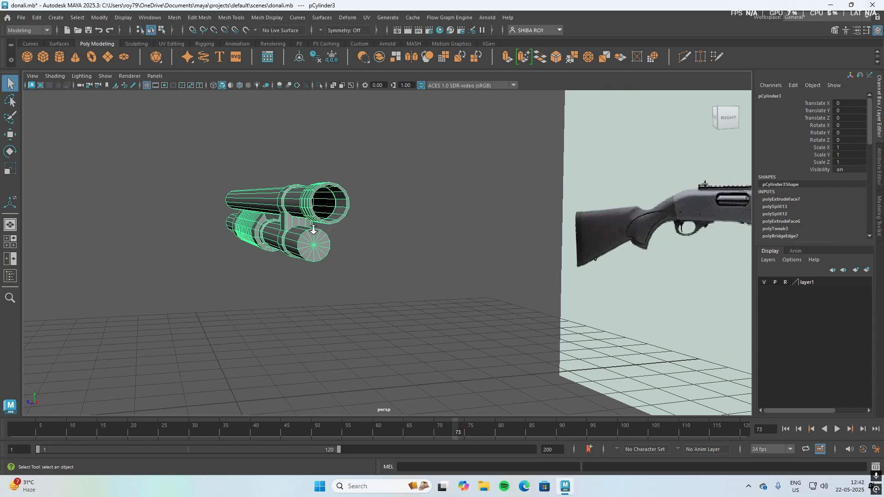
{"action": "scroll", "coordinate": [314, 230], "scroll_direction": "up", "scroll_amount": 2}
{"action": "right_click", "coordinate": [257, 234]}
{"action": "left_click", "coordinate": [261, 236]}
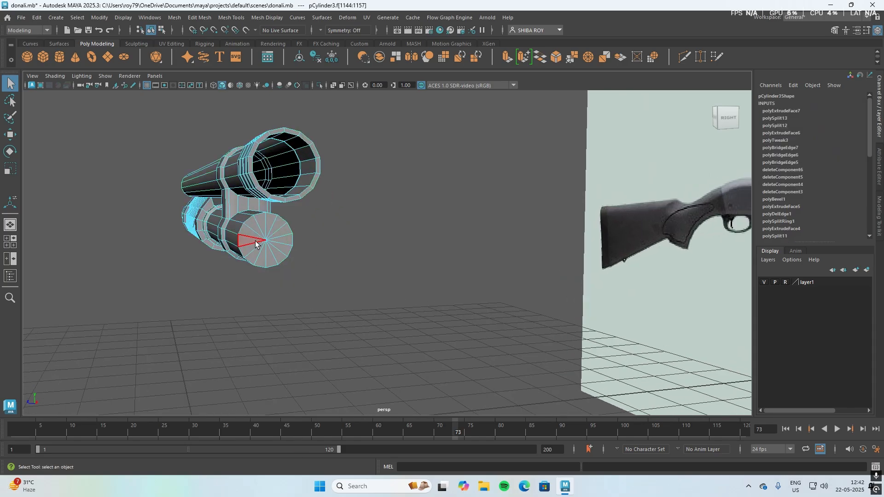
{"action": "mouse_move", "coordinate": [256, 244]}
{"action": "left_mouse_down"}
{"action": "mouse_move", "coordinate": [250, 238]}
{"action": "mouse_move", "coordinate": [282, 250]}
{"action": "mouse_move", "coordinate": [252, 252]}
{"action": "left_mouse_up"}
{"action": "key", "text": "Delete"}
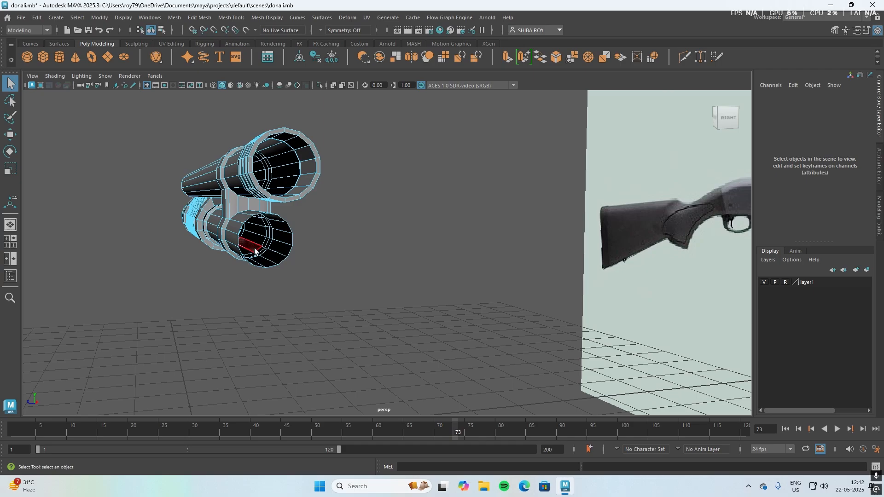
Step: Try to extrude the border edge loop at the magazine tube's open front end and move it back along the tube
{"action": "right_click", "coordinate": [279, 211]}
{"action": "right_click_drag", "start_coordinate": [282, 211], "coordinate": [280, 187]}
{"action": "left_click_drag", "start_coordinate": [289, 281], "coordinate": [317, 294], "text": "alt"}
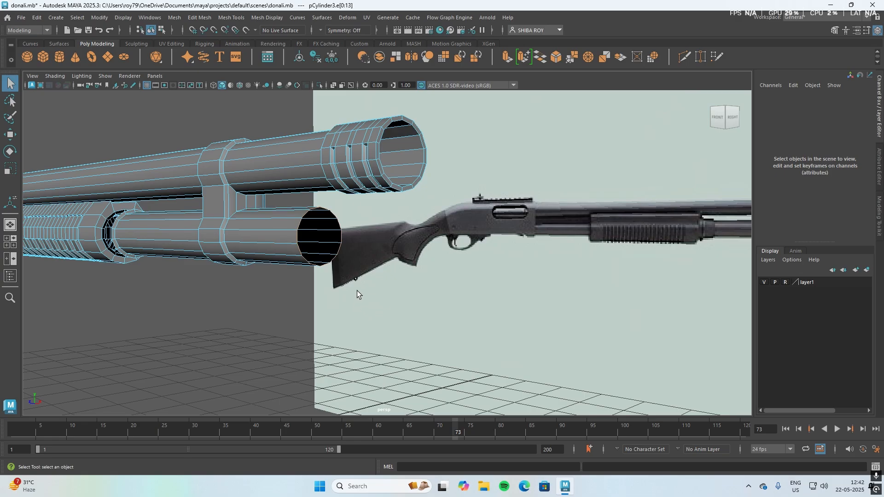
{"action": "key", "text": "ctrl+e"}
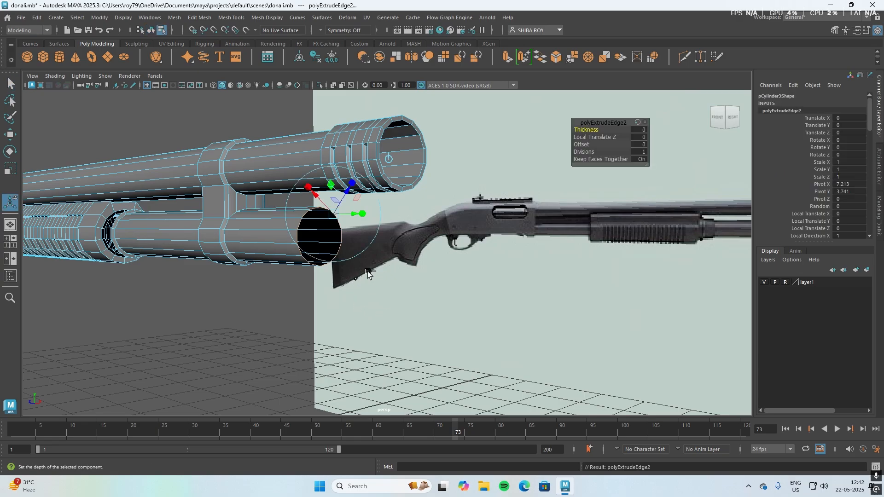
{"action": "key", "text": "w"}
{"action": "left_click_drag", "start_coordinate": [352, 238], "coordinate": [329, 238]}
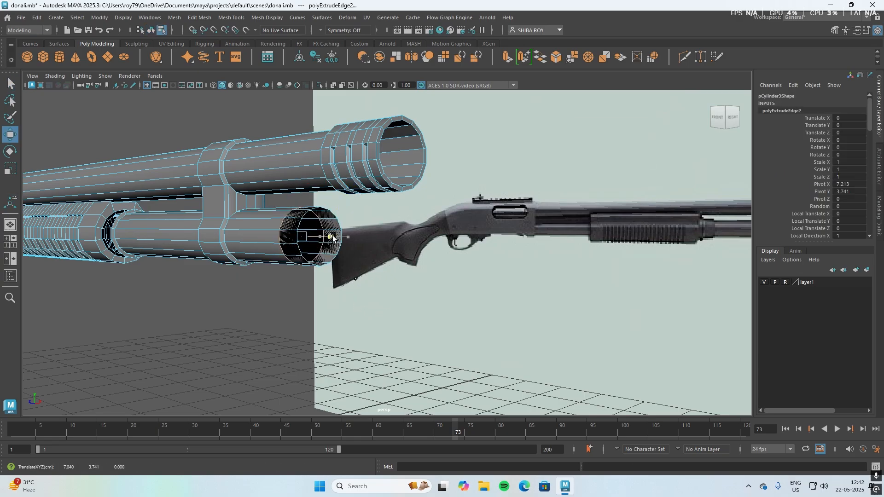
{"action": "key", "text": "ctrl+z"}
{"action": "left_click_drag", "start_coordinate": [358, 320], "coordinate": [332, 330], "text": "alt"}
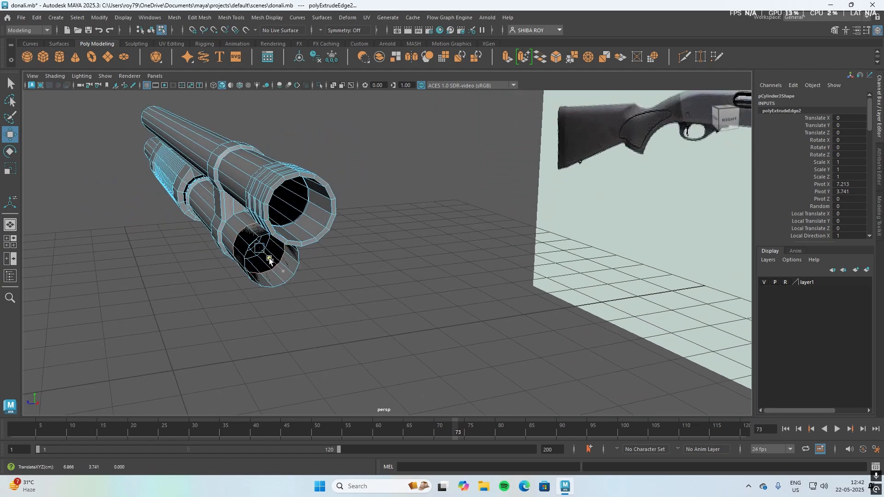
{"action": "left_click_drag", "start_coordinate": [230, 317], "coordinate": [253, 322], "text": "alt"}
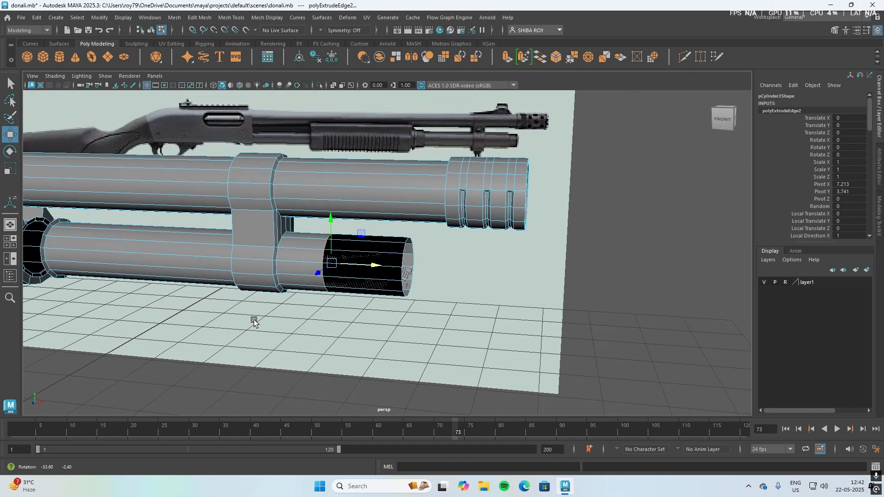
Step: Undo the border edge extrusion and the deletion of the magazine tube's front cap faces
{"action": "key", "text": "ctrl+z"}
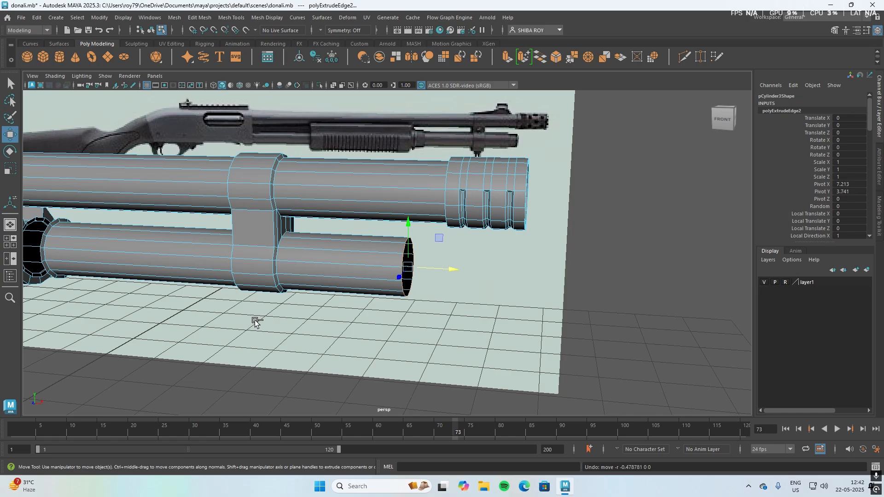
{"action": "key", "text": "F10"}
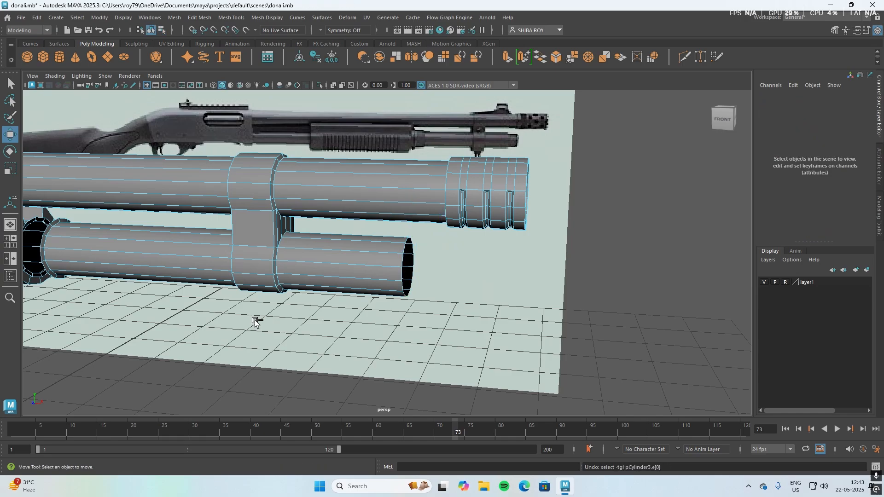
{"action": "left_click", "coordinate": [686, 57]}
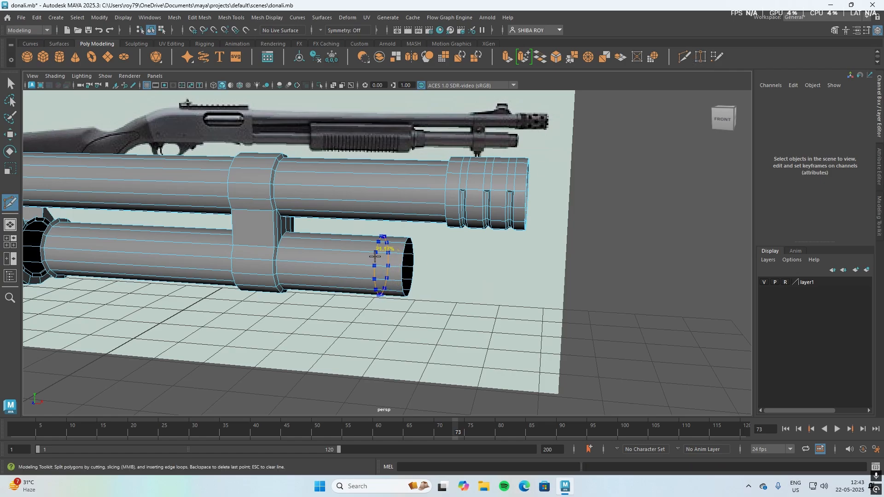
{"action": "key", "text": "ctrl+z"}
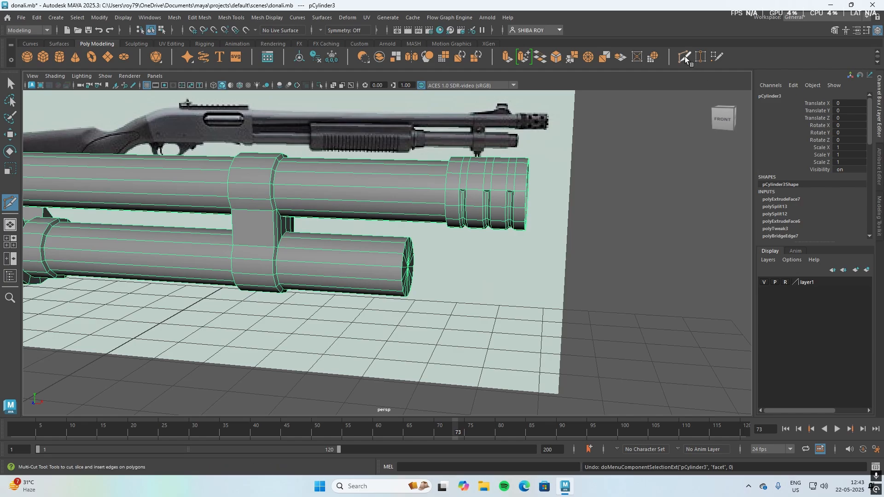
{"action": "key", "text": "q"}
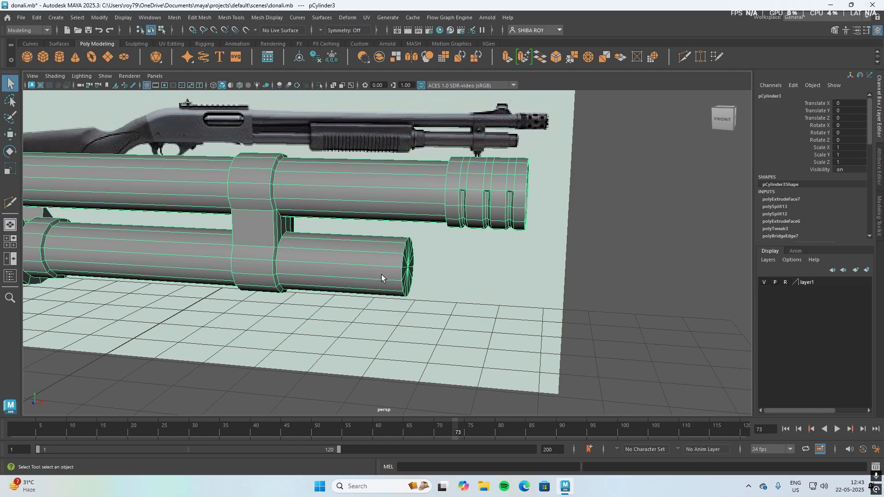
Step: Cut an edge loop with Multi-Cut around the magazine tube just behind its front end
{"action": "left_click", "coordinate": [683, 56]}
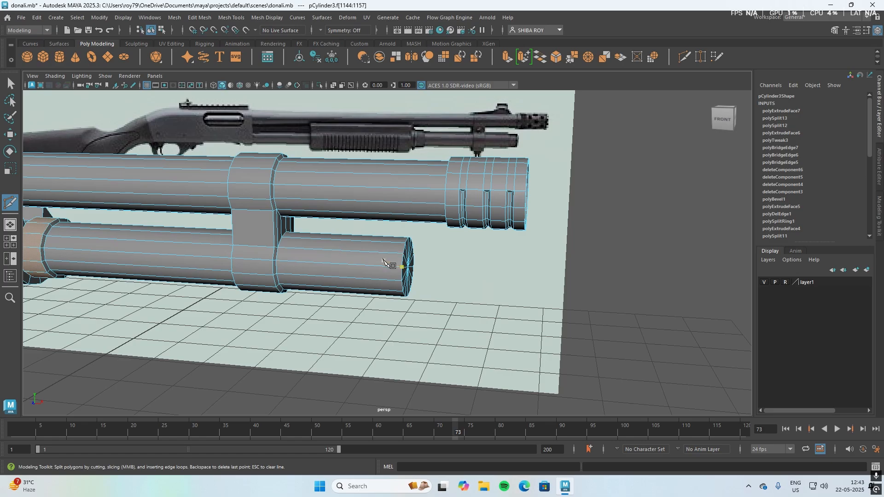
{"action": "left_click_drag", "start_coordinate": [393, 264], "coordinate": [376, 246], "text": "ctrl"}
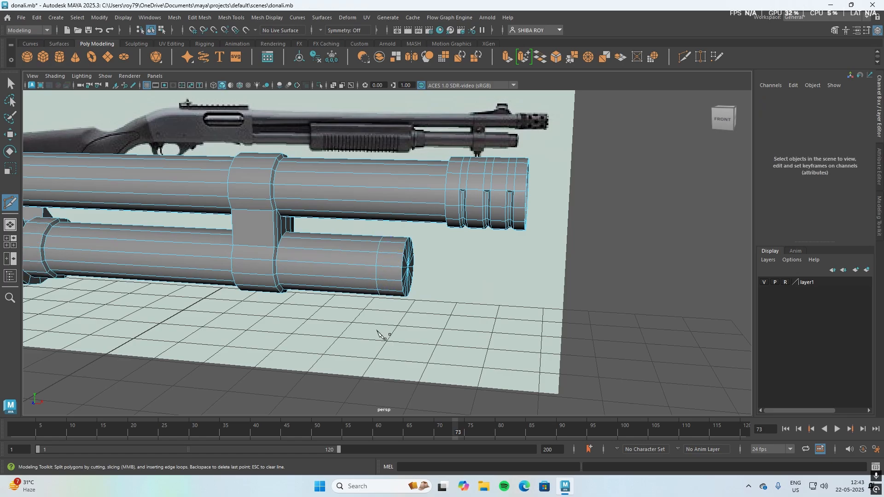
{"action": "mouse_move", "coordinate": [376, 332]}
{"action": "left_mouse_down", "text": "alt"}
{"action": "mouse_move", "coordinate": [391, 329]}
{"action": "mouse_move", "coordinate": [390, 336]}
{"action": "left_mouse_up", "text": "alt"}
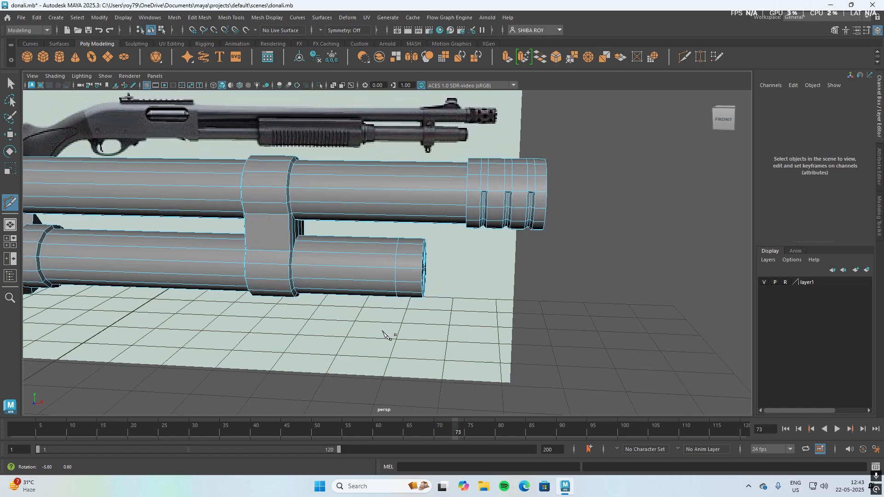
Step: Select the ring of faces between the new edge loop and the magazine tube's front end and extrude it inward with thickness -0.02
{"action": "right_click_drag", "start_coordinate": [419, 212], "coordinate": [419, 238]}
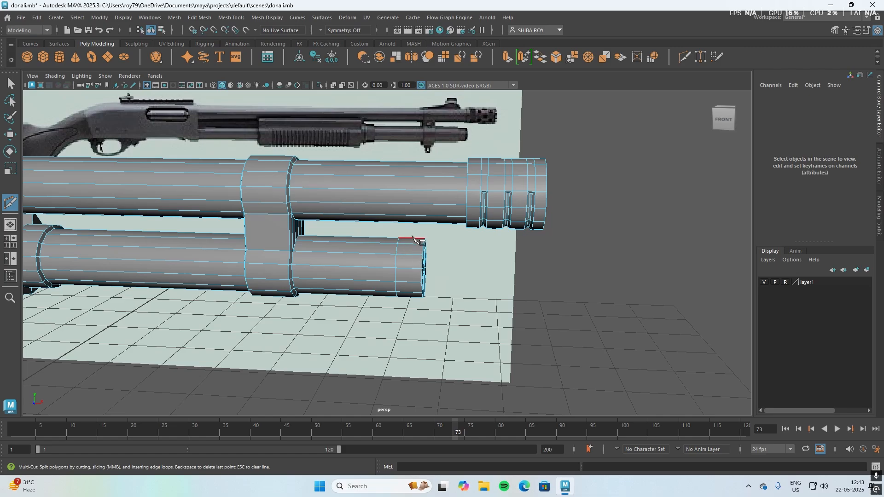
{"action": "key", "text": "w"}
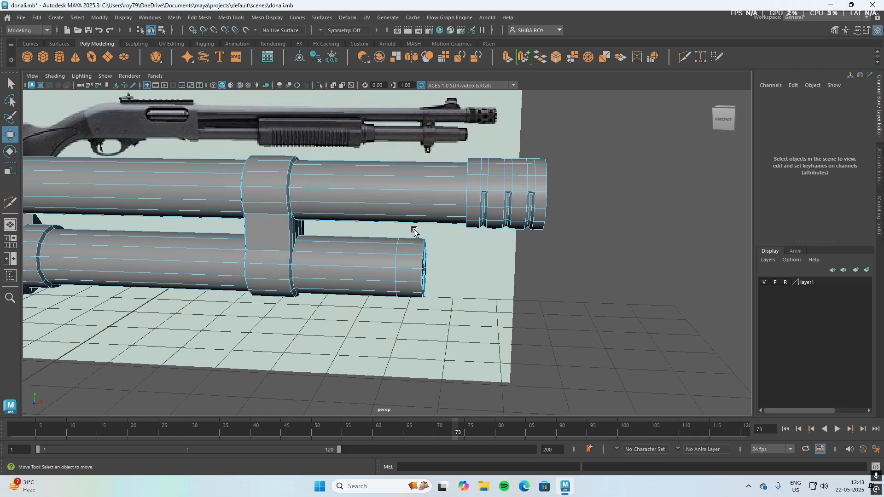
{"action": "left_click_drag", "start_coordinate": [441, 321], "coordinate": [412, 232]}
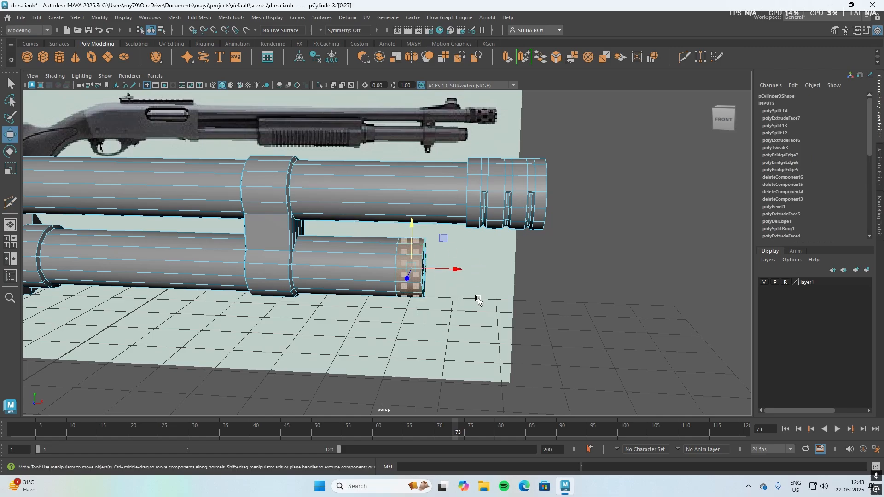
{"action": "mouse_move", "coordinate": [476, 309]}
{"action": "left_mouse_down", "text": "alt"}
{"action": "mouse_move", "coordinate": [451, 310]}
{"action": "mouse_move", "coordinate": [473, 311]}
{"action": "left_mouse_up", "text": "alt"}
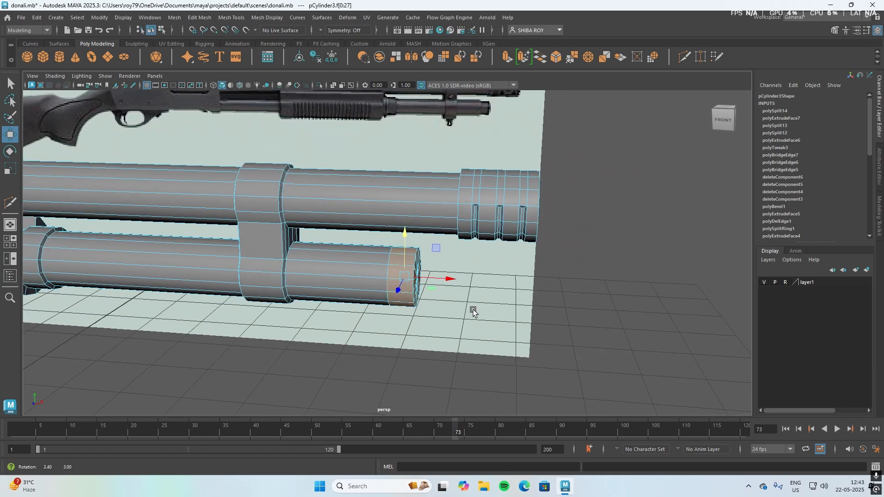
{"action": "key", "text": "ctrl+e"}
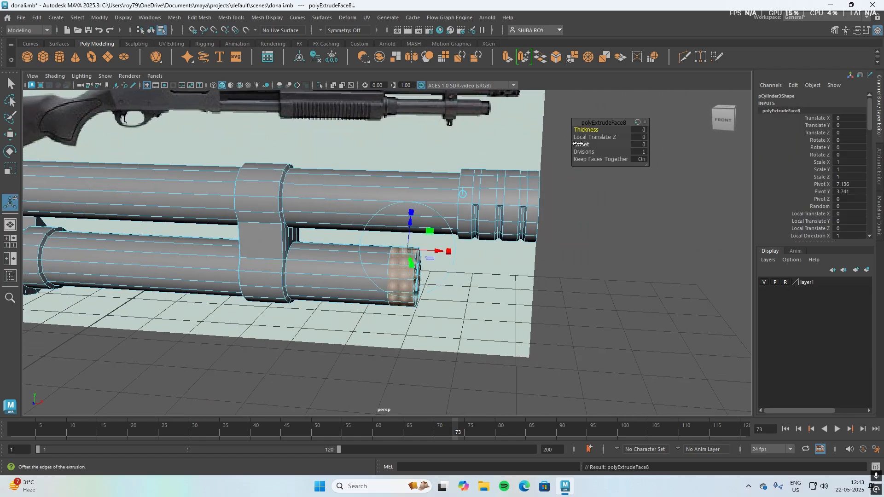
{"action": "left_click_drag", "start_coordinate": [583, 130], "coordinate": [571, 133]}
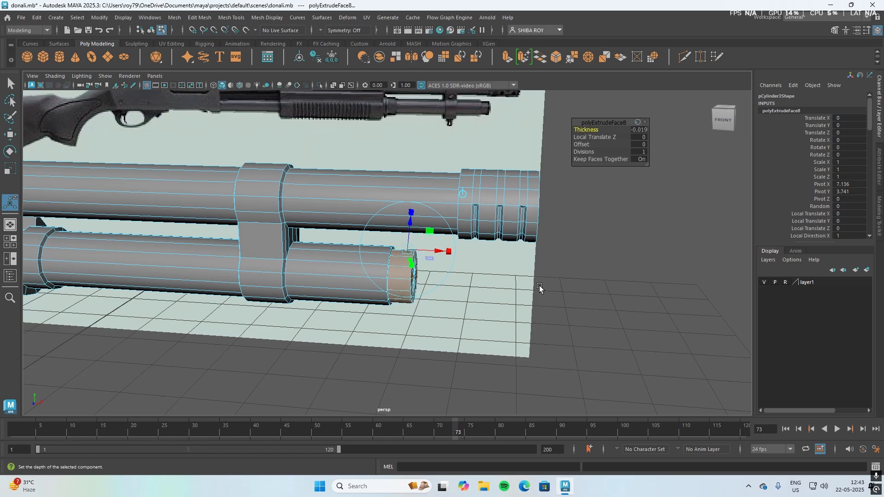
{"action": "left_click_drag", "start_coordinate": [538, 290], "coordinate": [496, 284], "text": "alt"}
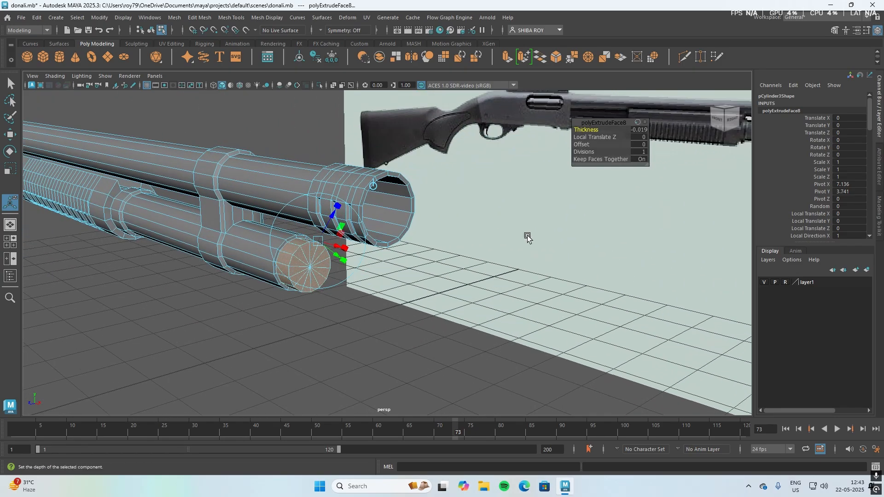
{"action": "left_click_drag", "start_coordinate": [590, 130], "coordinate": [593, 129]}
{"action": "left_click_drag", "start_coordinate": [540, 292], "coordinate": [558, 294], "text": "alt"}
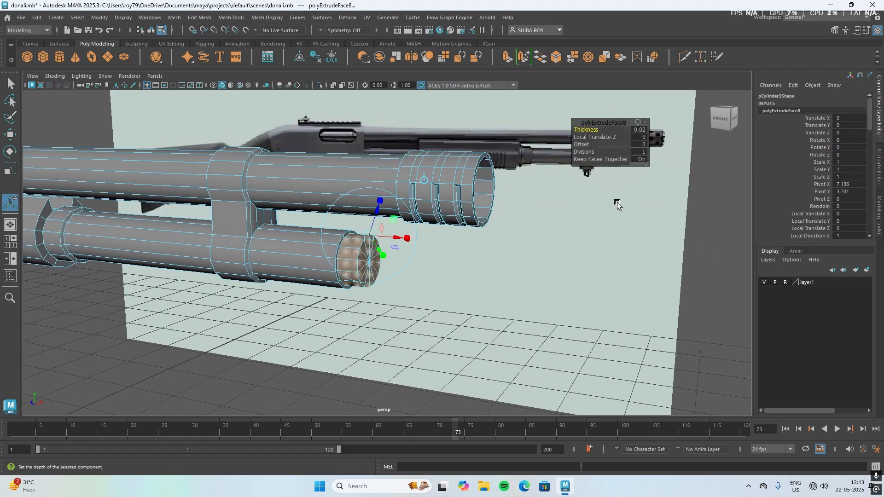
Step: Select the cap faces on the magazine tube's front end and delete them to open the tube
{"action": "left_click", "coordinate": [639, 159]}
{"action": "left_click", "coordinate": [640, 159]}
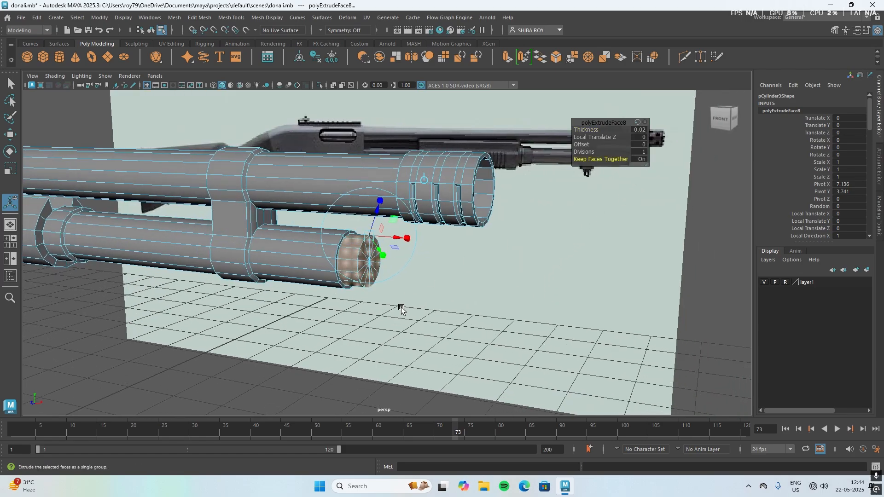
{"action": "left_click", "coordinate": [403, 312]}
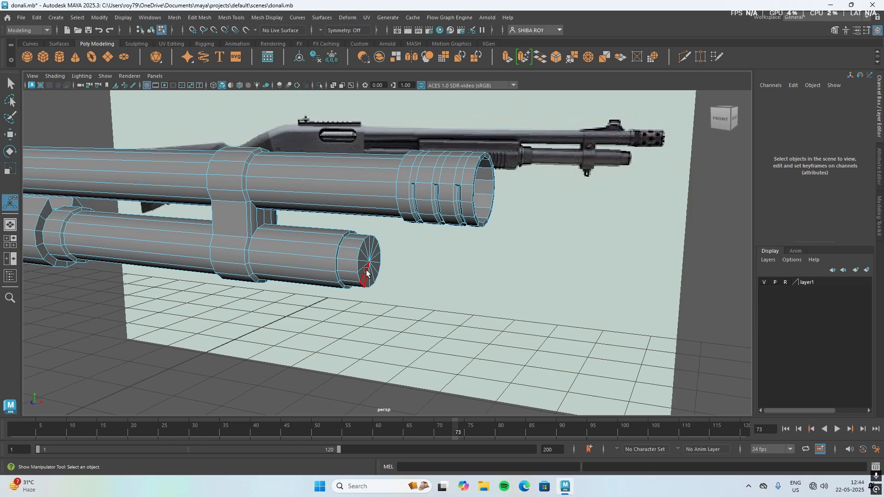
{"action": "left_click", "coordinate": [367, 249]}
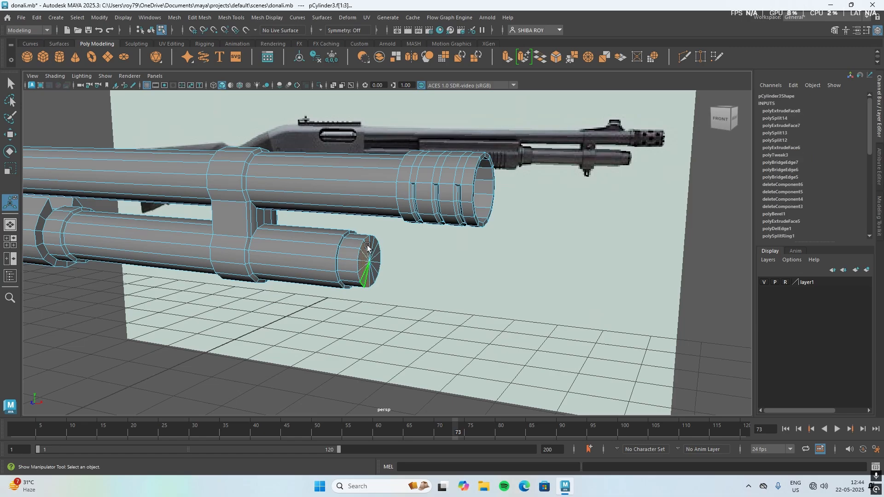
{"action": "left_click", "coordinate": [395, 306]}
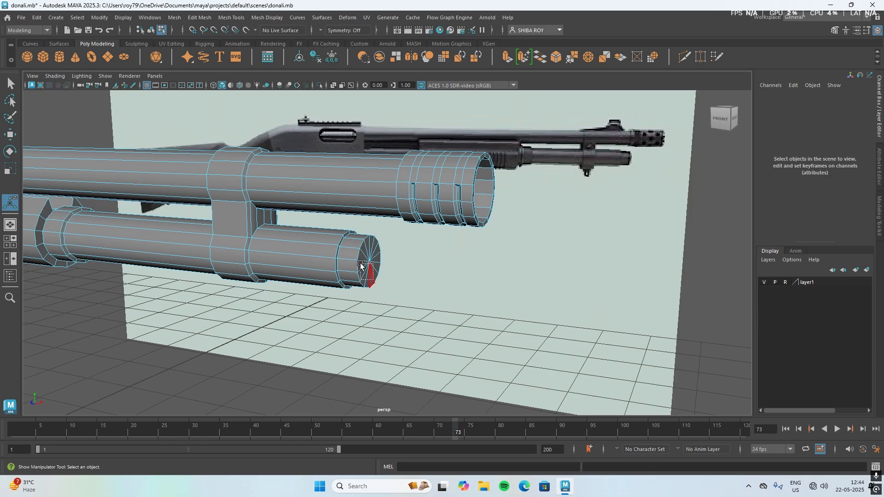
{"action": "left_click", "coordinate": [361, 266]}
{"action": "left_click", "coordinate": [405, 310]}
{"action": "left_click_drag", "start_coordinate": [398, 331], "coordinate": [292, 321], "text": "alt"}
{"action": "right_click_drag", "start_coordinate": [266, 239], "coordinate": [261, 248]}
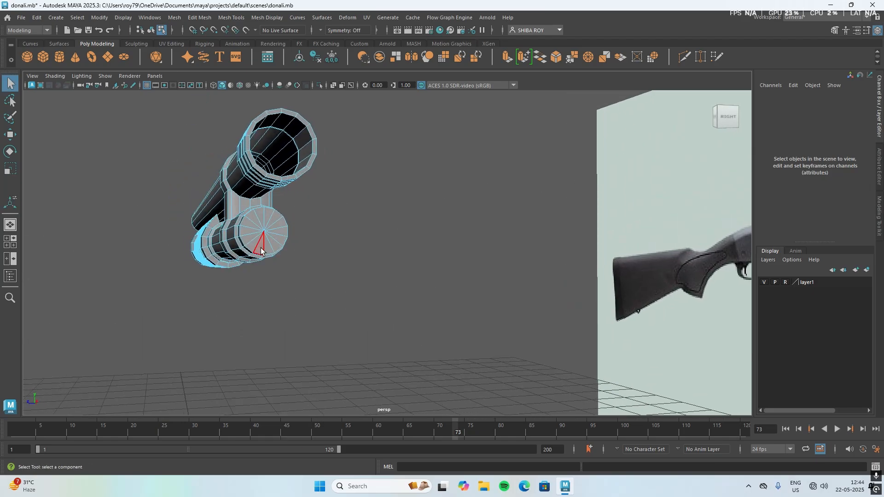
{"action": "mouse_move", "coordinate": [260, 248]}
{"action": "left_mouse_down"}
{"action": "mouse_move", "coordinate": [245, 222]}
{"action": "mouse_move", "coordinate": [276, 214]}
{"action": "mouse_move", "coordinate": [265, 242]}
{"action": "left_mouse_up"}
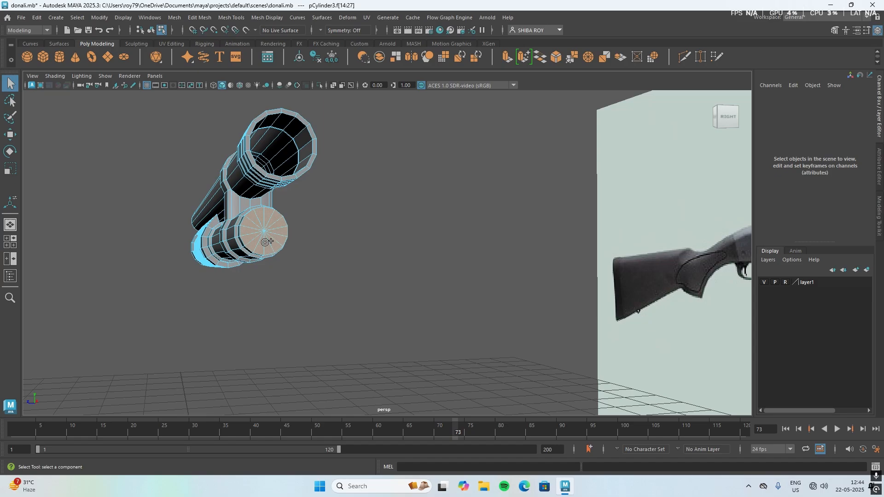
{"action": "key", "text": "Delete"}
{"action": "left_click_drag", "start_coordinate": [269, 306], "coordinate": [305, 311], "text": "alt"}
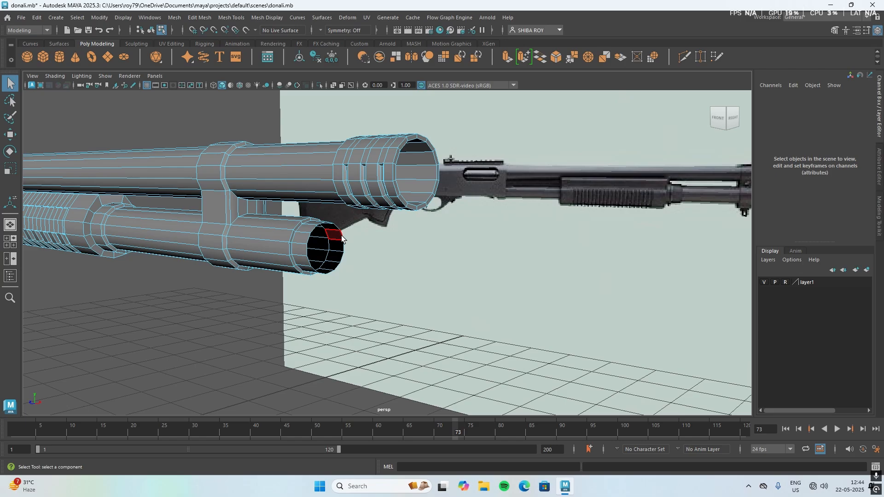
Step: Try to extrude the border edge loop at the magazine tube's open end and move it back along the tube
{"action": "right_click_drag", "start_coordinate": [341, 238], "coordinate": [345, 231]}
{"action": "left_click", "coordinate": [340, 230]}
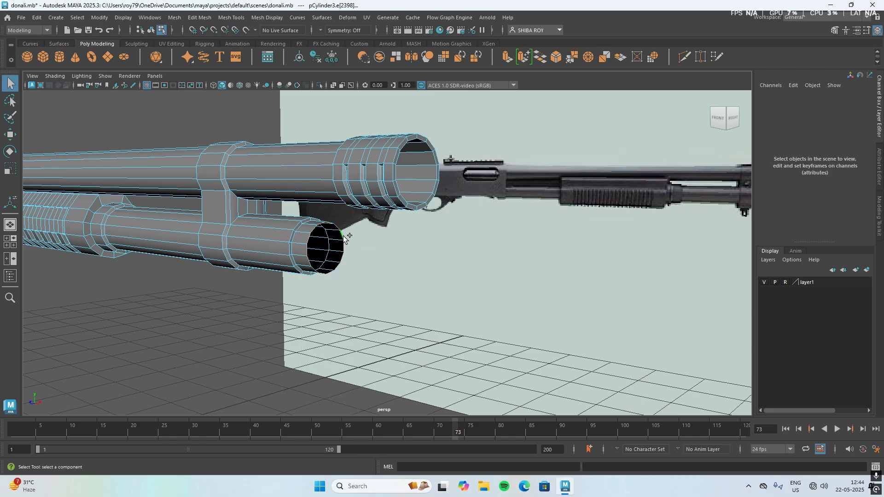
{"action": "key", "text": "ctrl+e"}
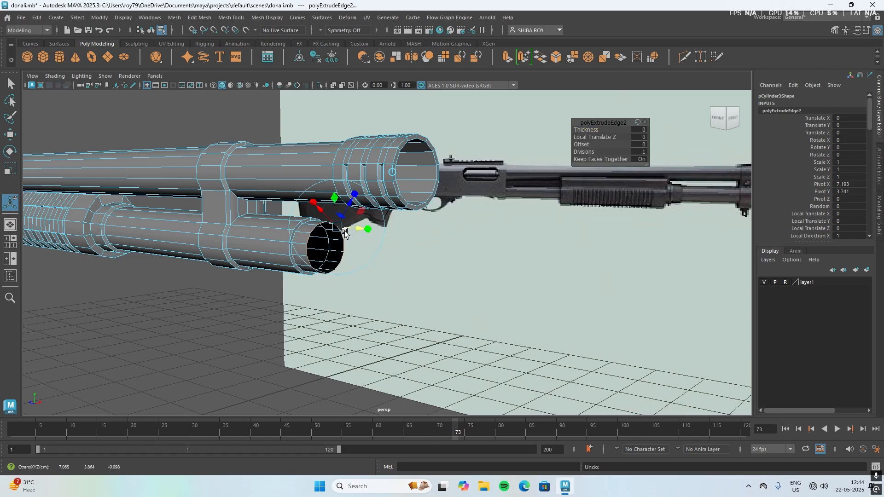
{"action": "key", "text": "ctrl+z"}
{"action": "mouse_move", "coordinate": [351, 252]}
{"action": "left_mouse_down", "text": "shift"}
{"action": "mouse_move", "coordinate": [361, 249]}
{"action": "mouse_move", "coordinate": [353, 253]}
{"action": "left_mouse_up", "text": "shift"}
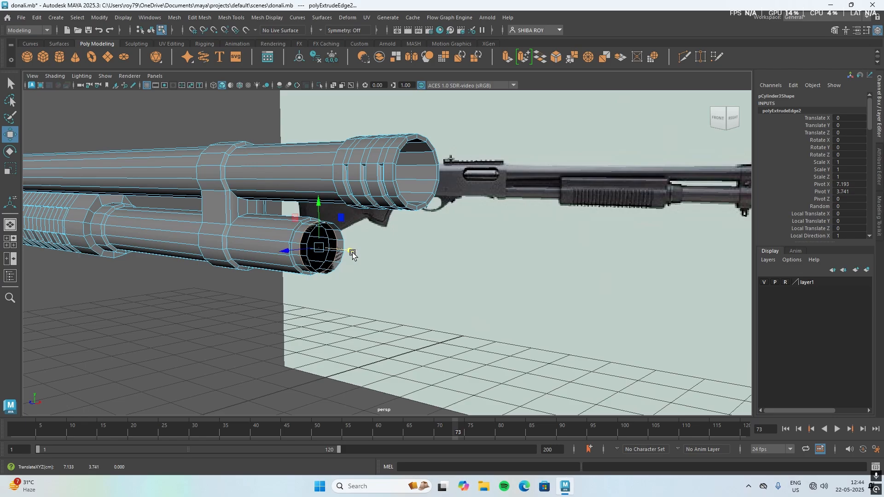
{"action": "mouse_move", "coordinate": [389, 312]}
{"action": "left_mouse_down", "text": "alt"}
{"action": "mouse_move", "coordinate": [312, 326]}
{"action": "mouse_move", "coordinate": [261, 318]}
{"action": "mouse_move", "coordinate": [377, 308]}
{"action": "left_mouse_up", "text": "alt"}
Step: Undo the border edge extrusion, its move and the edge selection at the magazine tube's open end
{"action": "key", "text": "ctrl+z"}
{"action": "key", "text": "ctrl+z"}
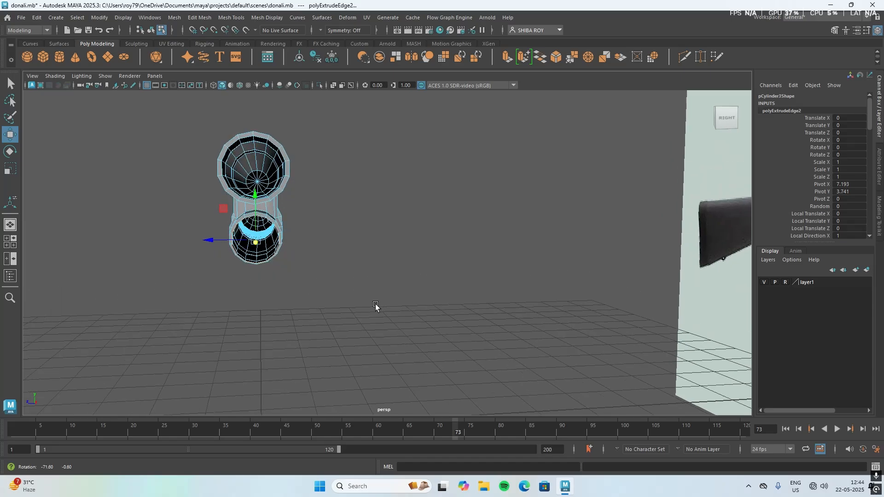
{"action": "key", "text": "ctrl+z"}
{"action": "key", "text": "ctrl+z"}
{"action": "key", "text": "ctrl+z"}
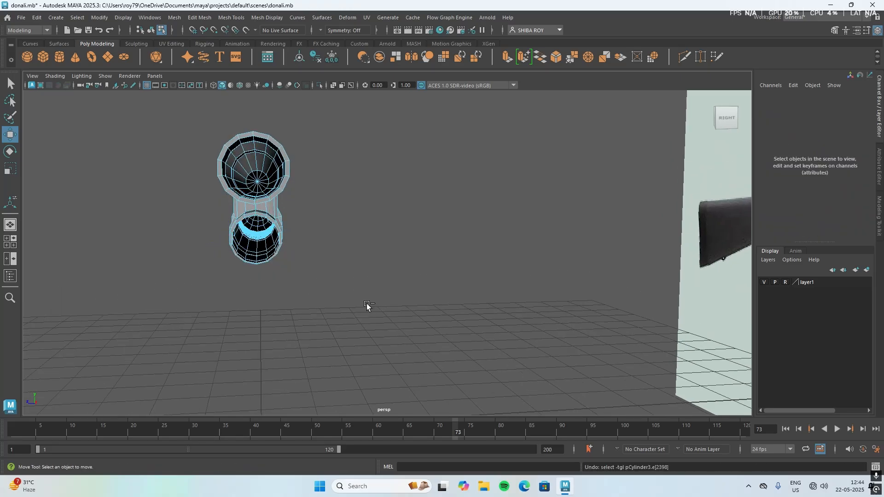
Step: Select the full border edge loop around the magazine tube's open front end
{"action": "left_click_drag", "start_coordinate": [304, 308], "coordinate": [356, 311], "text": "alt"}
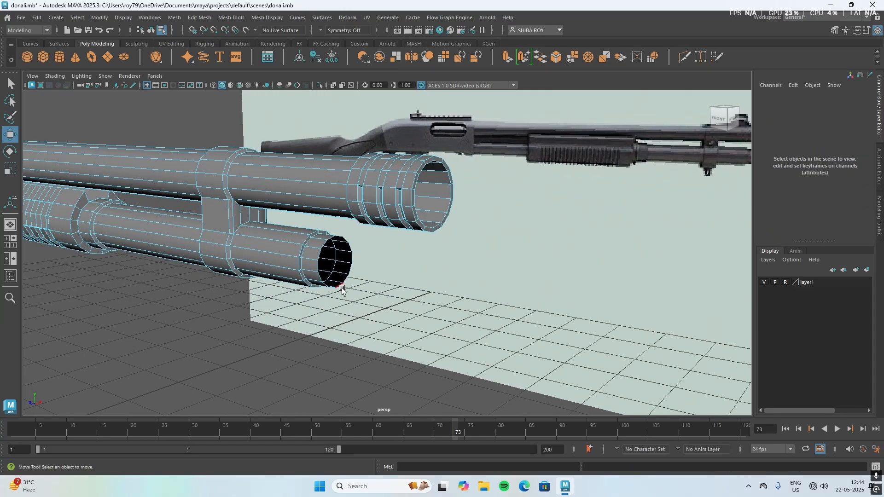
{"action": "left_click", "coordinate": [331, 238]}
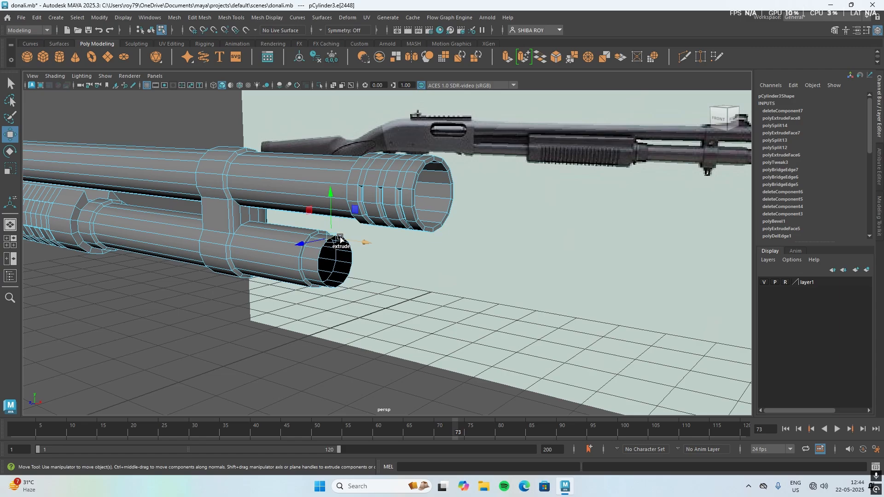
{"action": "double_click", "coordinate": [324, 248]}
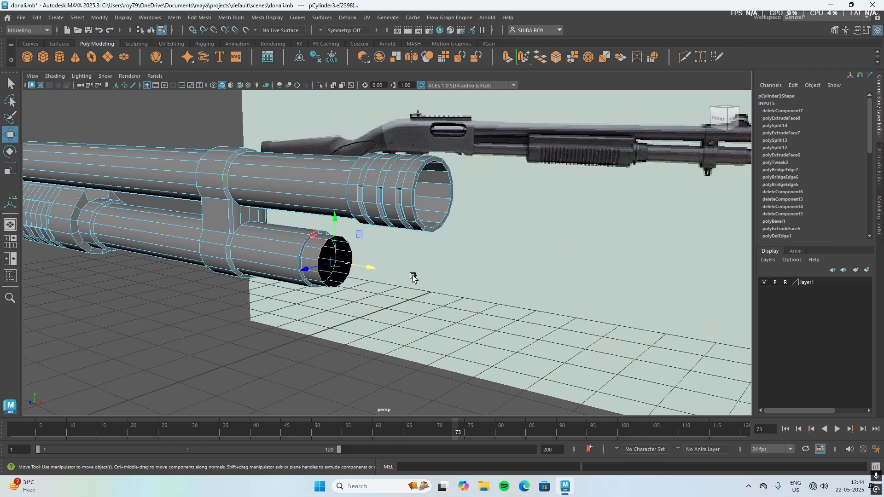
Step: Try to extrude the selected border loop with thickness -0.016 and move the new edges back inside the magazine tube
{"action": "key", "text": "ctrl+e"}
{"action": "left_click_drag", "start_coordinate": [594, 131], "coordinate": [587, 131]}
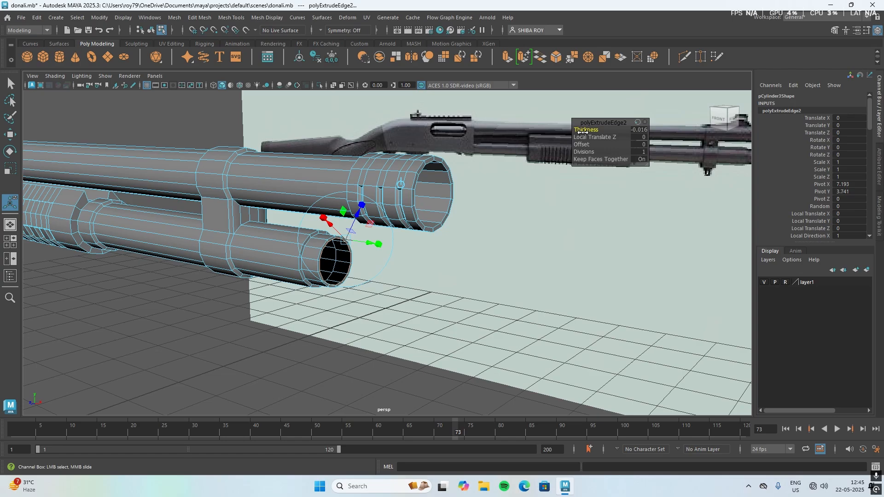
{"action": "key", "text": "w"}
{"action": "left_click_drag", "start_coordinate": [371, 267], "coordinate": [350, 268]}
{"action": "left_click_drag", "start_coordinate": [345, 346], "coordinate": [360, 305], "text": "alt"}
{"action": "left_click_drag", "start_coordinate": [359, 263], "coordinate": [352, 266]}
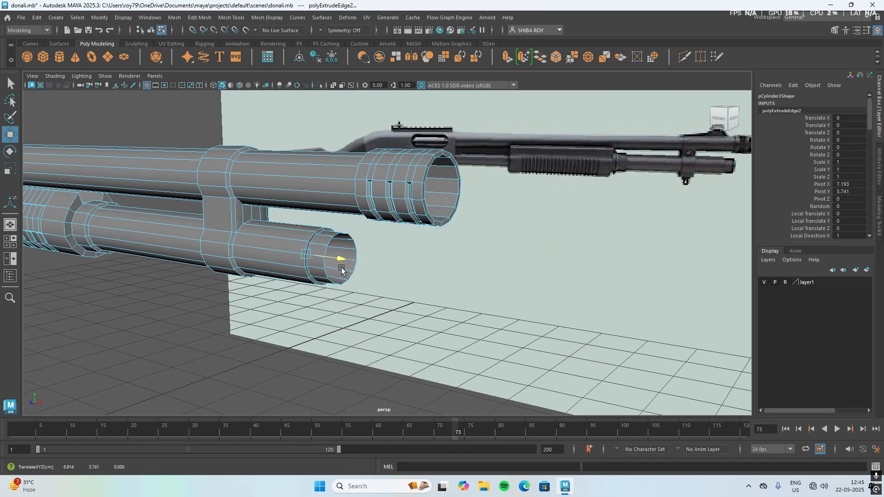
{"action": "left_click_drag", "start_coordinate": [382, 322], "coordinate": [343, 322], "text": "alt"}
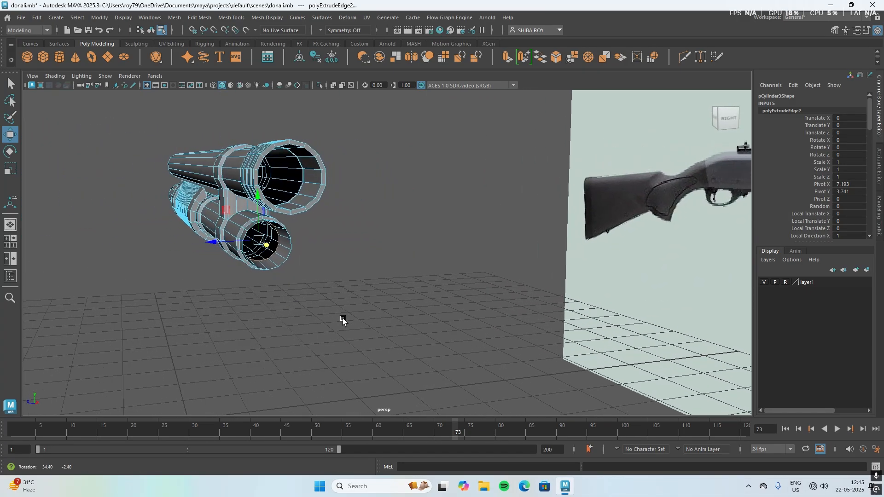
{"action": "left_click_drag", "start_coordinate": [264, 246], "coordinate": [250, 227]}
{"action": "mouse_move", "coordinate": [329, 339]}
{"action": "left_mouse_down", "text": "alt"}
{"action": "mouse_move", "coordinate": [328, 323]}
{"action": "mouse_move", "coordinate": [334, 339]}
{"action": "mouse_move", "coordinate": [407, 346]}
{"action": "mouse_move", "coordinate": [316, 335]}
{"action": "left_mouse_up", "text": "alt"}
{"action": "left_click_drag", "start_coordinate": [253, 320], "coordinate": [298, 330], "text": "alt"}
Step: Undo the inward moves and the thin border edge extrusion, keeping the border loop selected
{"action": "key", "text": "ctrl+z"}
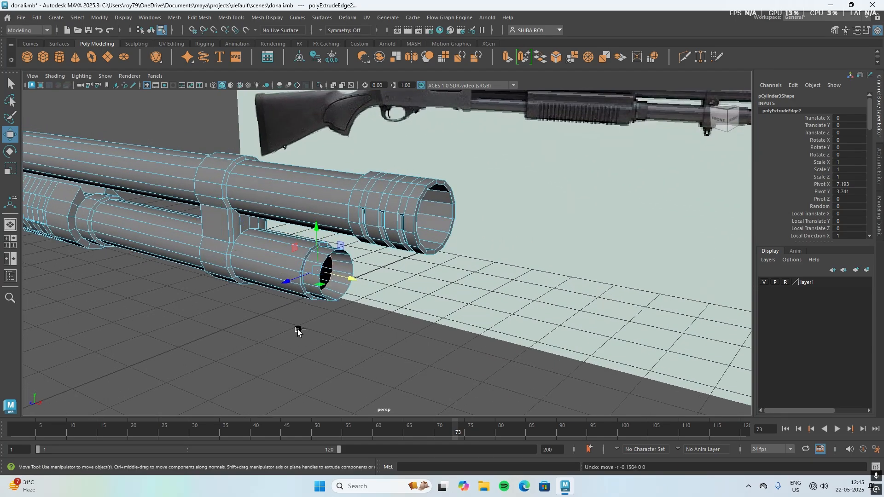
{"action": "key", "text": "ctrl+z"}
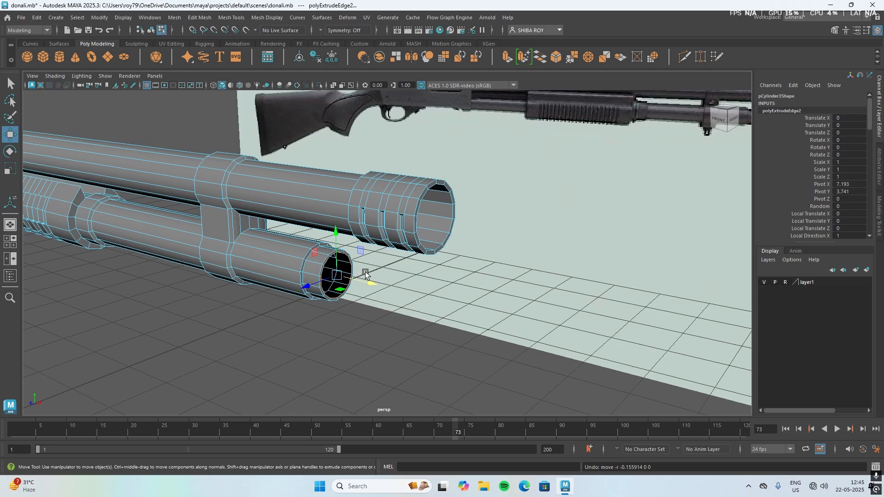
{"action": "key", "text": "e"}
{"action": "key", "text": "w"}
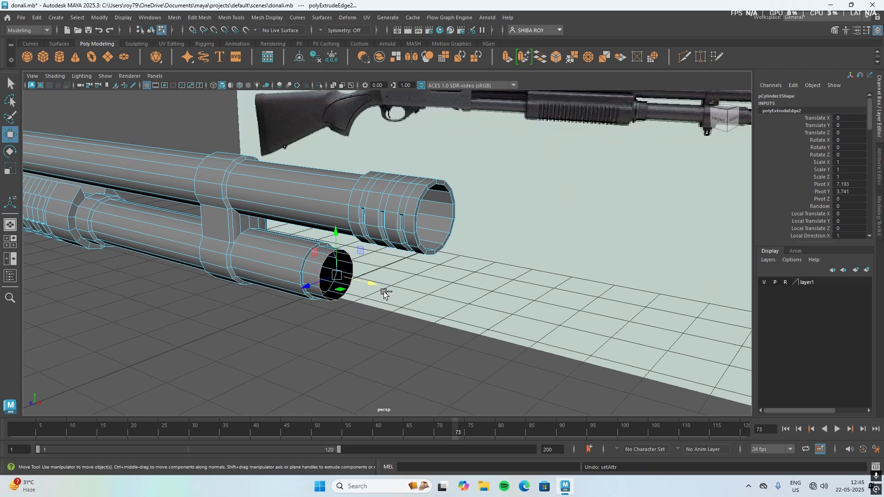
{"action": "key", "text": "ctrl+z"}
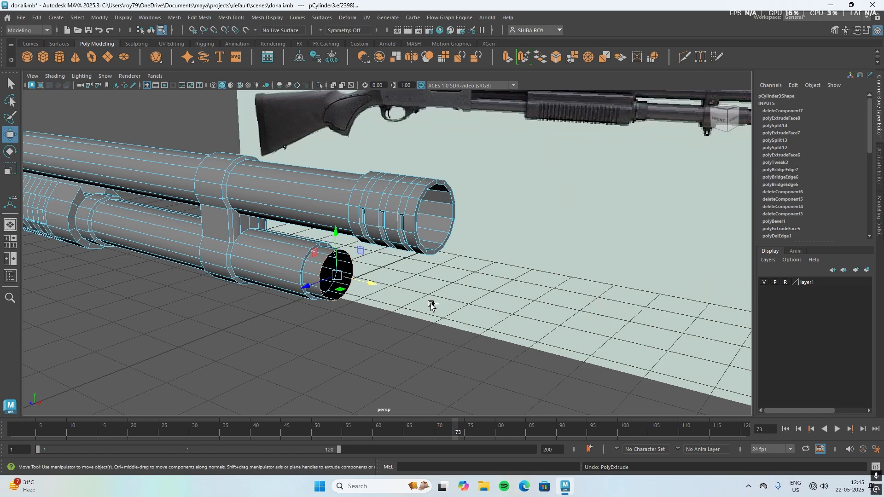
Step: Extrude the selected border loop inward with thickness about -0.064 to form a flat rim on the magazine tube's front end
{"action": "key", "text": "ctrl+e"}
{"action": "left_click_drag", "start_coordinate": [591, 130], "coordinate": [567, 138]}
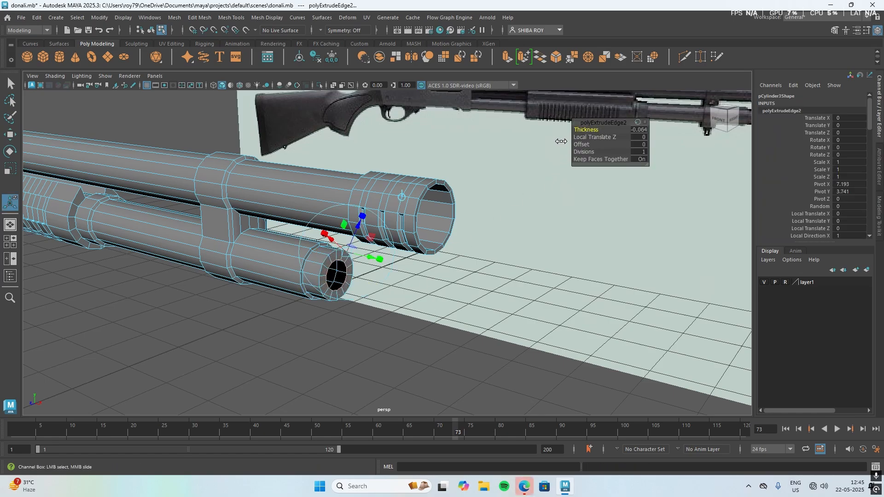
{"action": "key", "text": "w"}
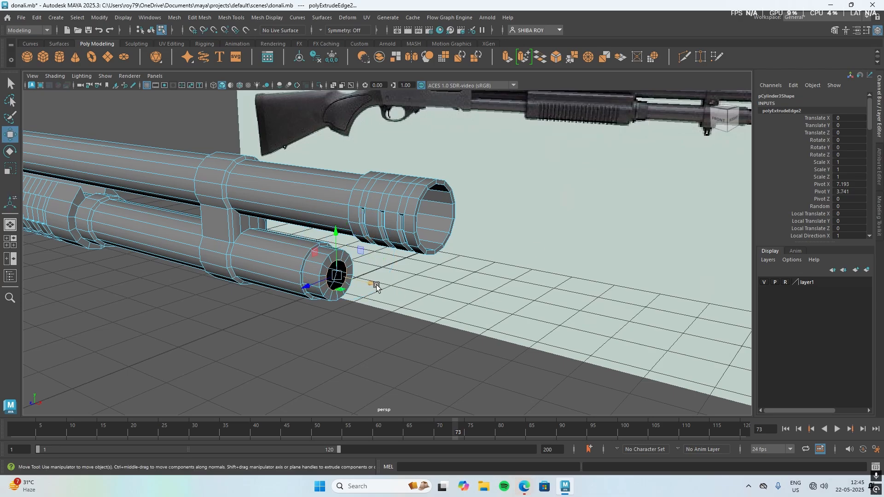
{"action": "mouse_move", "coordinate": [503, 349]}
{"action": "left_mouse_down", "text": "alt"}
{"action": "mouse_move", "coordinate": [470, 349]}
{"action": "mouse_move", "coordinate": [479, 339]}
{"action": "mouse_move", "coordinate": [512, 346]}
{"action": "left_mouse_up", "text": "alt"}
{"action": "key", "text": "ctrl+z"}
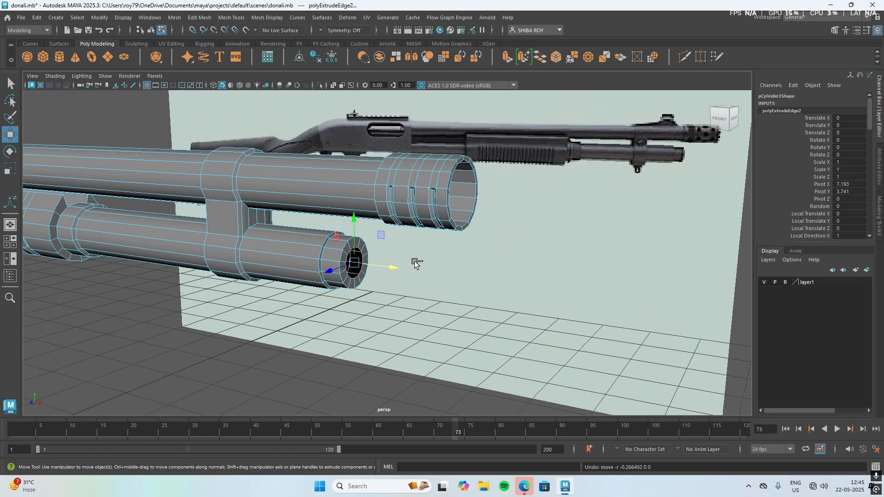
Step: Extrude the rim's inner edge loop into the magazine tube with thickness -0.135, and return to object mode
{"action": "key", "text": "ctrl+e"}
{"action": "left_click_drag", "start_coordinate": [594, 129], "coordinate": [590, 132]}
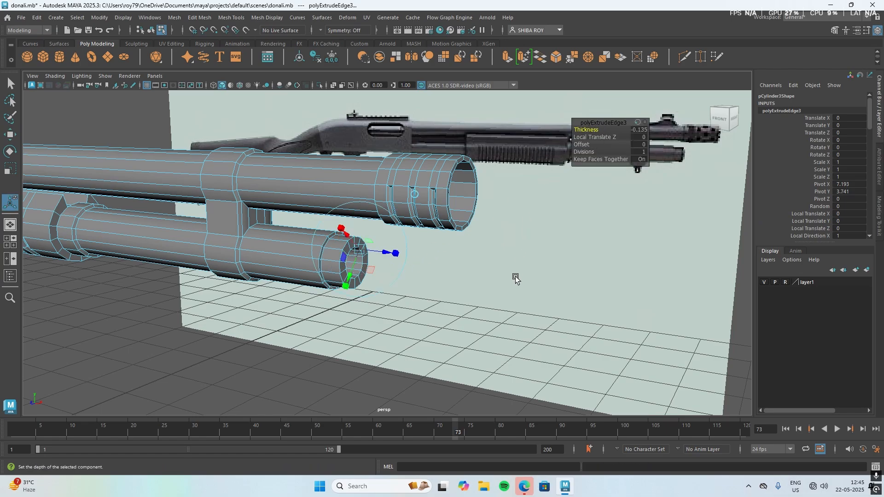
{"action": "left_click_drag", "start_coordinate": [515, 279], "coordinate": [460, 294], "text": "alt"}
{"action": "left_click", "coordinate": [368, 310]}
{"action": "left_click_drag", "start_coordinate": [291, 321], "coordinate": [340, 321], "text": "alt"}
{"action": "right_click_drag", "start_coordinate": [322, 251], "coordinate": [380, 197]}
{"action": "left_click", "coordinate": [387, 355]}
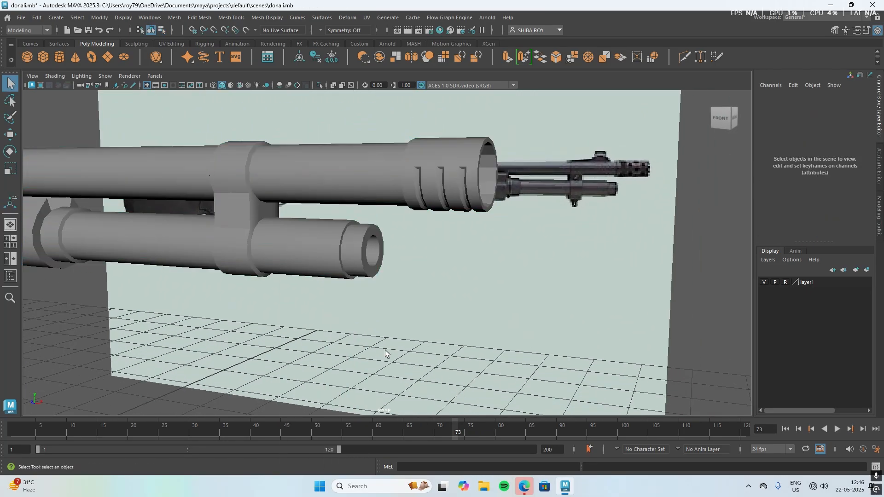
Step: Create a polygon cube in the front orthographic view for the shotgun's receiver
{"action": "mouse_move", "coordinate": [387, 355]}
{"action": "left_mouse_down", "text": "alt"}
{"action": "mouse_move", "coordinate": [400, 348]}
{"action": "mouse_move", "coordinate": [285, 345]}
{"action": "mouse_move", "coordinate": [380, 352]}
{"action": "left_mouse_up", "text": "alt"}
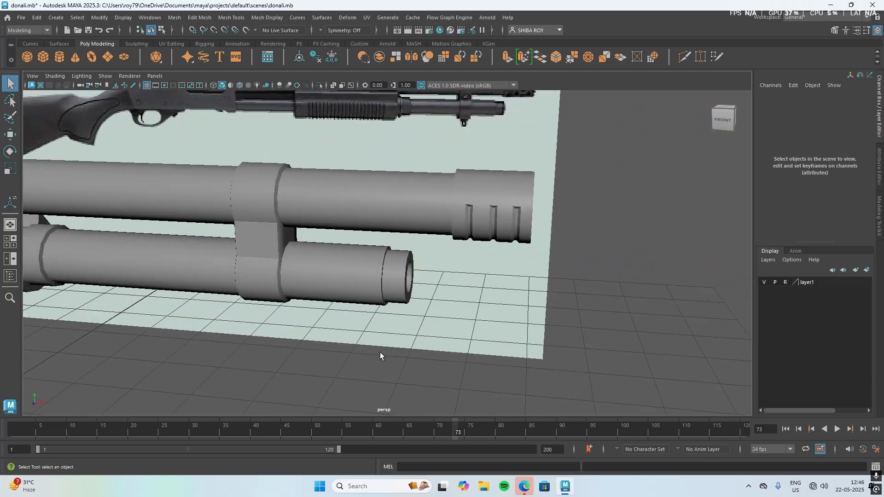
{"action": "scroll", "coordinate": [273, 314], "scroll_direction": "down", "scroll_amount": 5}
{"action": "left_click_drag", "start_coordinate": [244, 323], "coordinate": [345, 284], "text": "alt"}
{"action": "key", "text": "space"}
{"action": "key", "text": "space"}
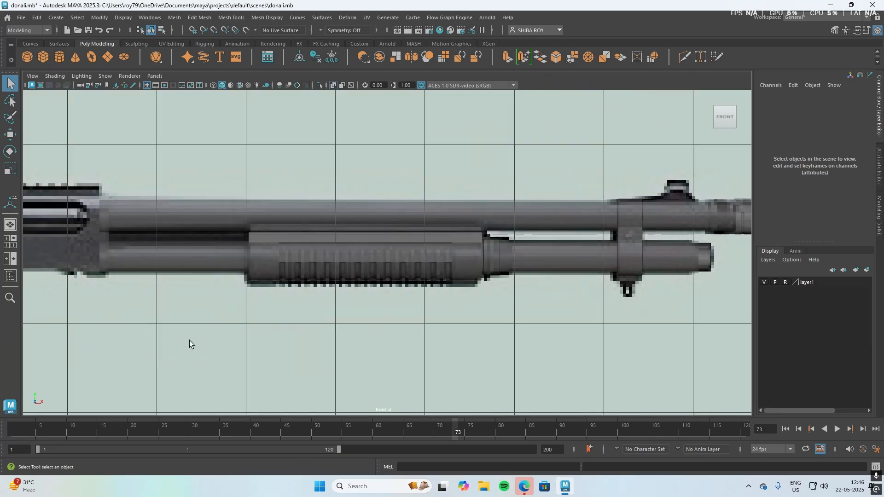
{"action": "key", "text": "space"}
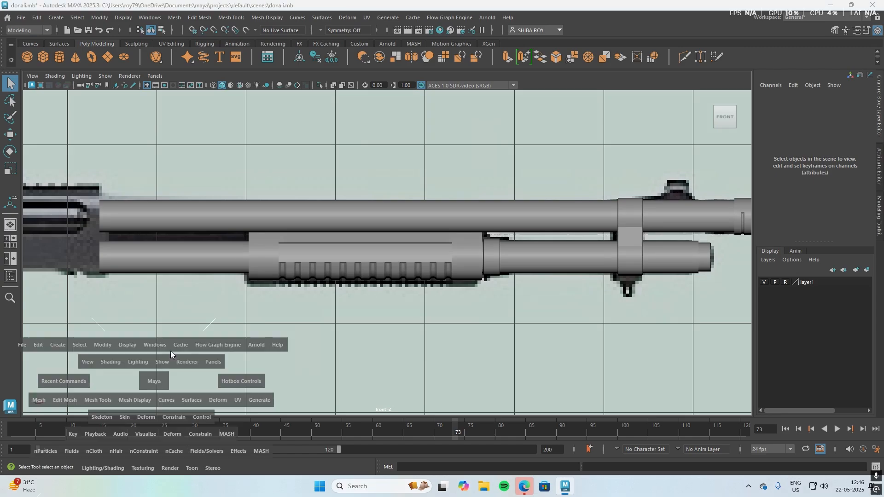
{"action": "middle_click_drag", "start_coordinate": [207, 310], "coordinate": [576, 334], "text": "alt"}
{"action": "left_click", "coordinate": [43, 57]}
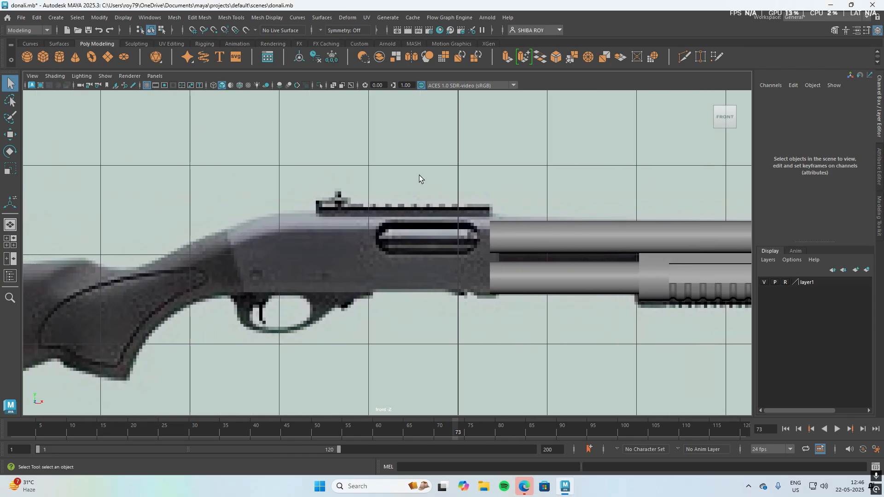
{"action": "scroll", "coordinate": [415, 344], "scroll_direction": "down", "scroll_amount": 2}
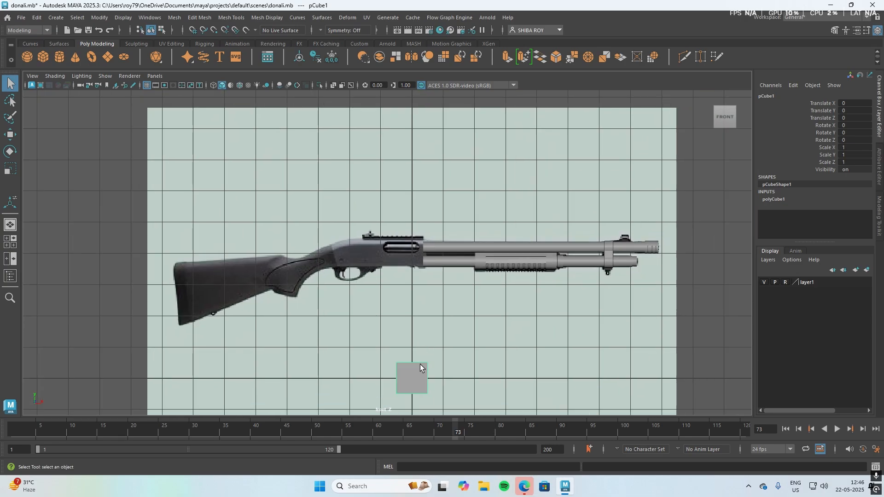
Step: Move the cube onto the receiver in the reference image, at Translate X -0.951 and Translate Y 4.113
{"action": "key", "text": "w"}
{"action": "left_click_drag", "start_coordinate": [413, 333], "coordinate": [395, 210]}
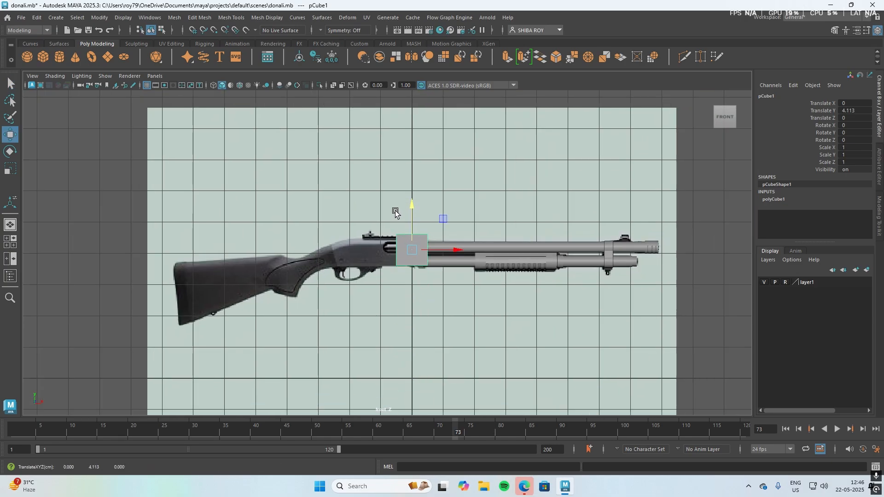
{"action": "scroll", "coordinate": [400, 230], "scroll_direction": "up", "scroll_amount": 3}
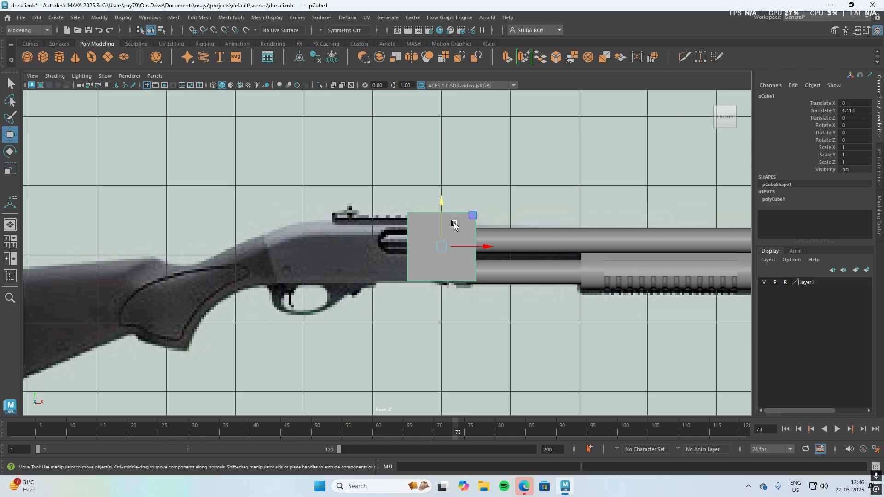
{"action": "left_click_drag", "start_coordinate": [484, 246], "coordinate": [432, 158]}
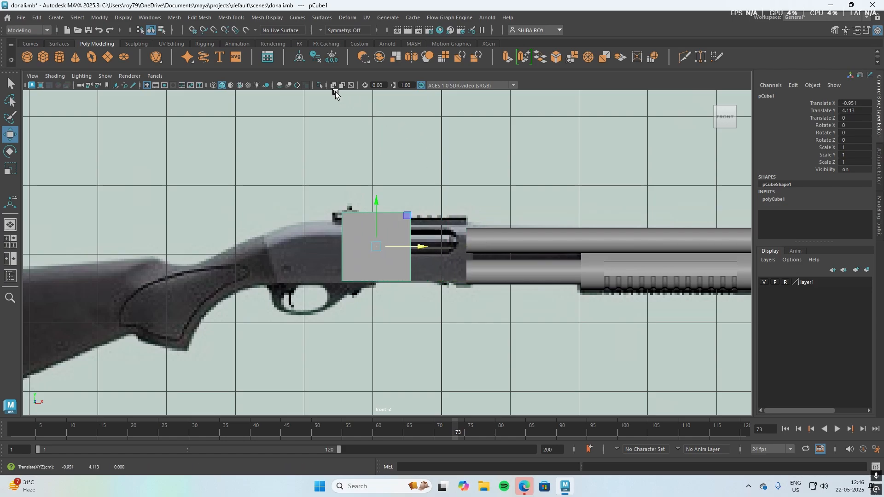
Step: With X-ray shading on, move the cube's upper front vertices to about X 0.353, Y 4.54 and its upper rear vertices to about X -2.041, Y 4.459
{"action": "left_click", "coordinate": [333, 86]}
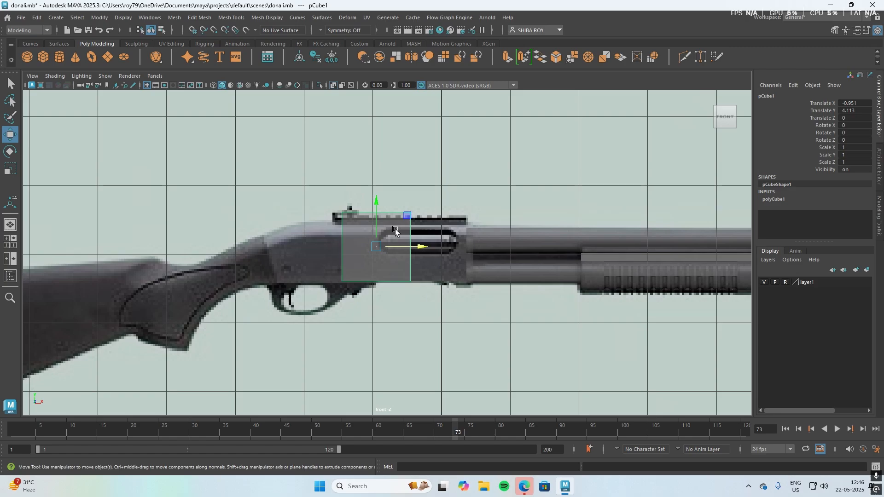
{"action": "right_click_drag", "start_coordinate": [395, 212], "coordinate": [364, 213]}
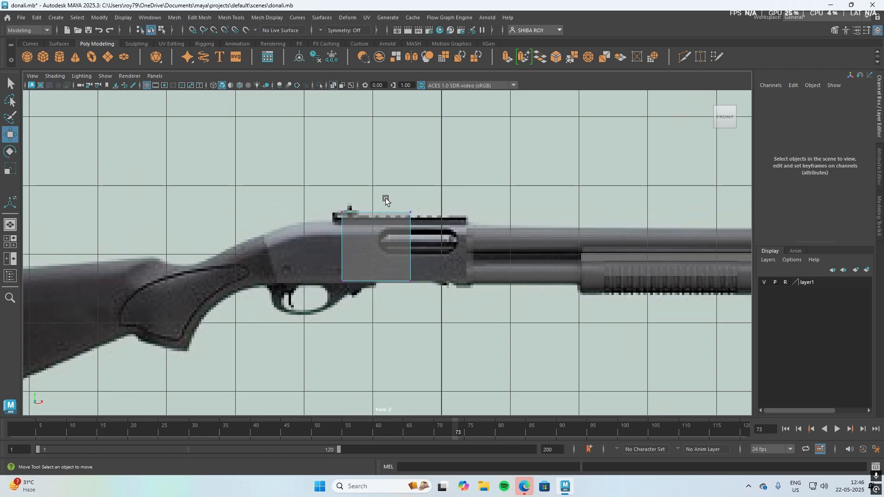
{"action": "left_click_drag", "start_coordinate": [386, 200], "coordinate": [511, 230]}
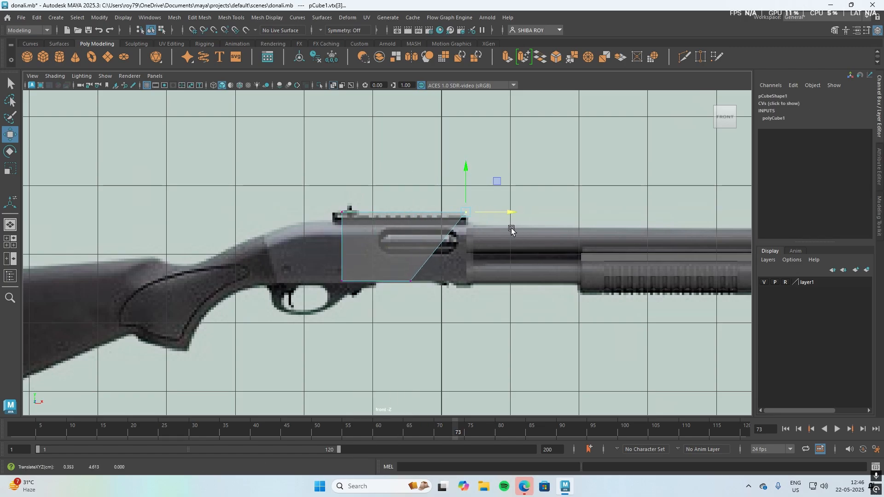
{"action": "left_click_drag", "start_coordinate": [466, 169], "coordinate": [466, 175]}
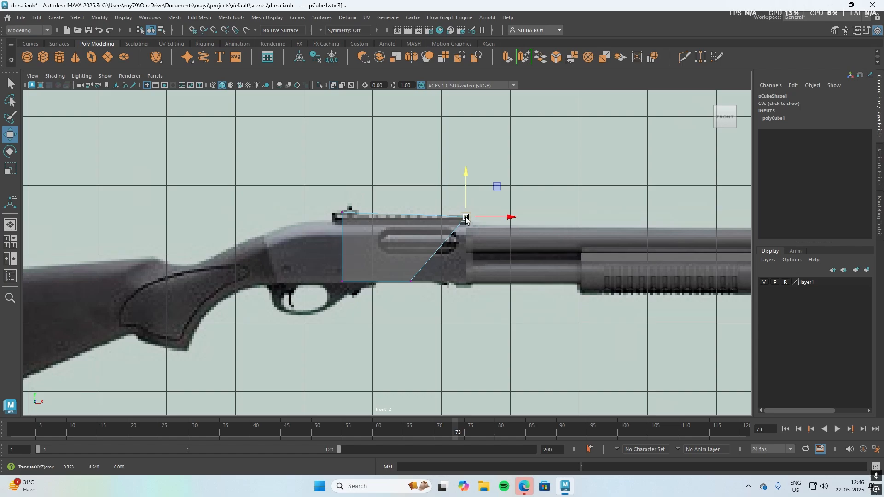
{"action": "left_click", "coordinate": [342, 214]}
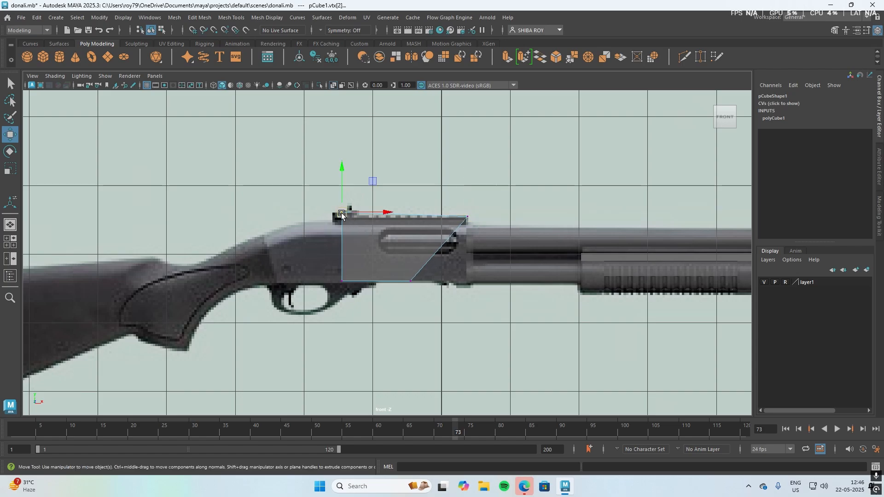
{"action": "left_click_drag", "start_coordinate": [341, 214], "coordinate": [302, 223]}
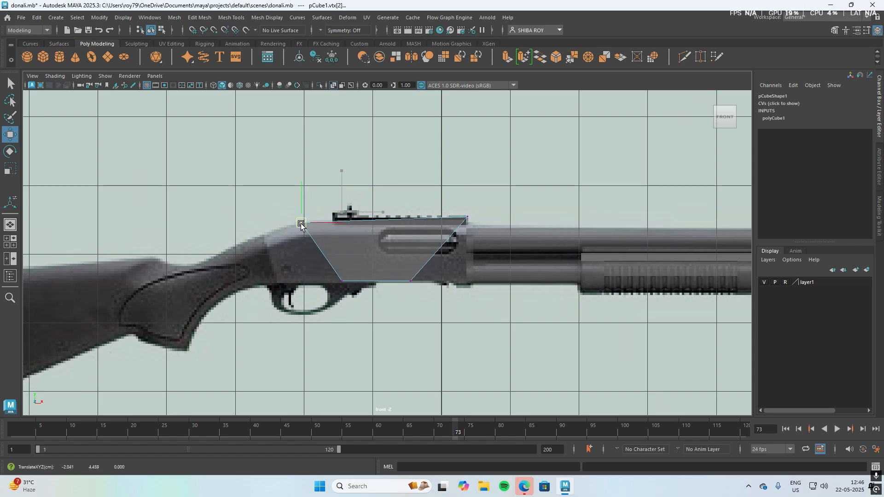
Step: Move the cube's lower front vertices to the receiver's lower front corner, about X 0.433, Y 3.58, and align the upper front vertices above them
{"action": "left_click", "coordinate": [417, 282]}
{"action": "left_click_drag", "start_coordinate": [414, 283], "coordinate": [472, 287]}
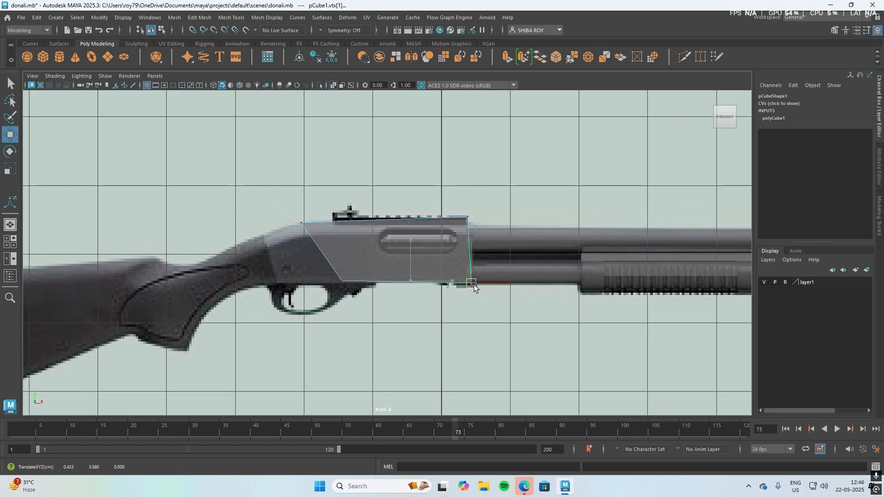
{"action": "left_click", "coordinate": [468, 217]}
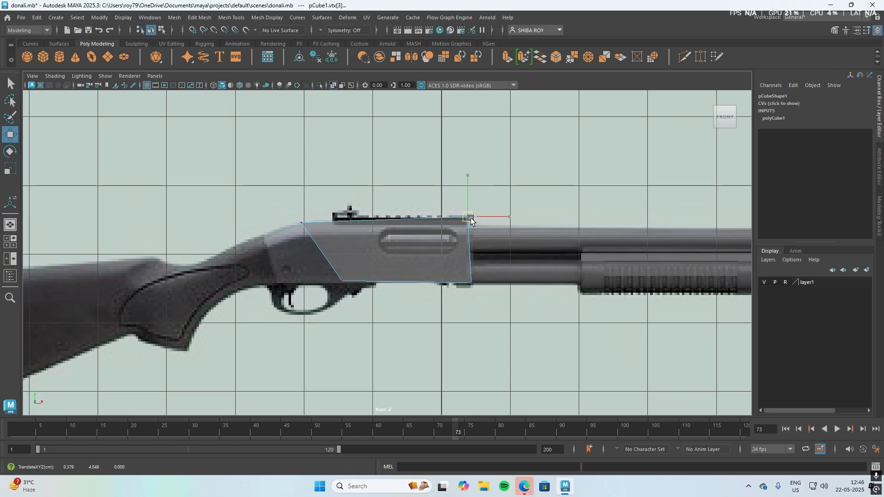
{"action": "left_click_drag", "start_coordinate": [468, 217], "coordinate": [473, 219]}
Step: Pull the cube's rear vertices back over the pistol grip, with the lower pair at about X -4.506, Y 2.843 and the upper pair on the grip's top outline
{"action": "left_click", "coordinate": [302, 222]}
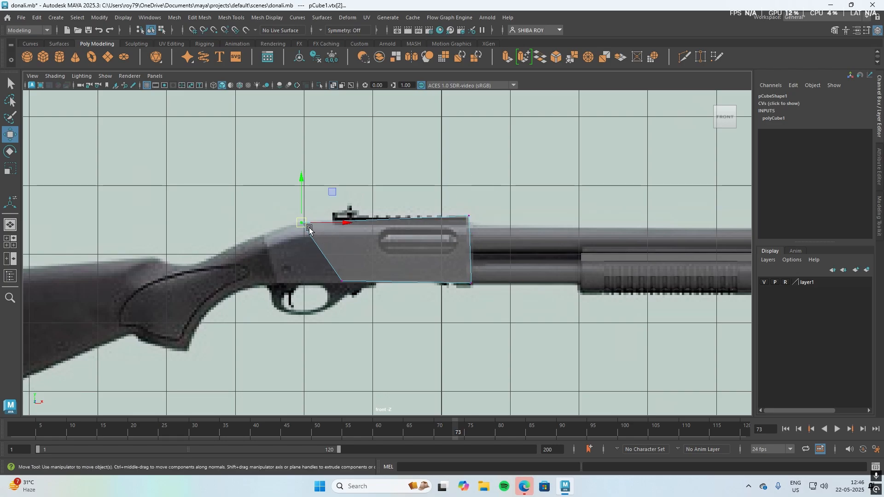
{"action": "left_click", "coordinate": [342, 281]}
{"action": "left_click_drag", "start_coordinate": [342, 281], "coordinate": [281, 283]}
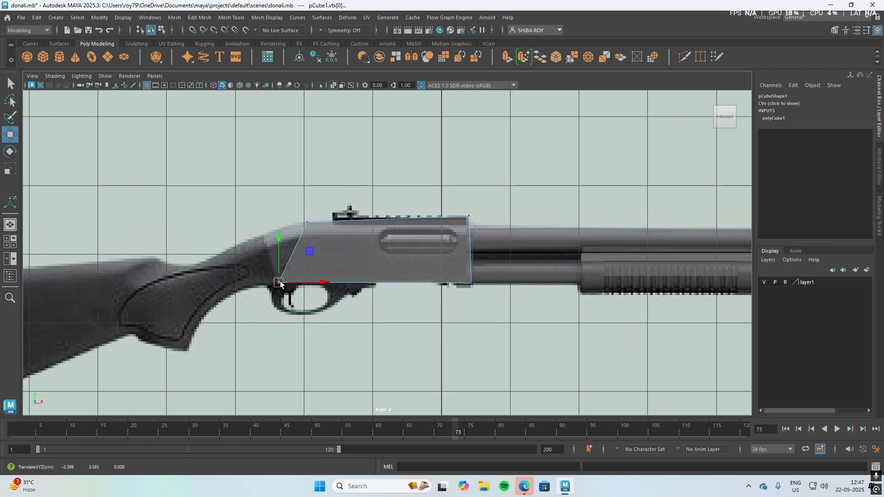
{"action": "left_click", "coordinate": [307, 226]}
{"action": "left_click_drag", "start_coordinate": [307, 227], "coordinate": [212, 259]}
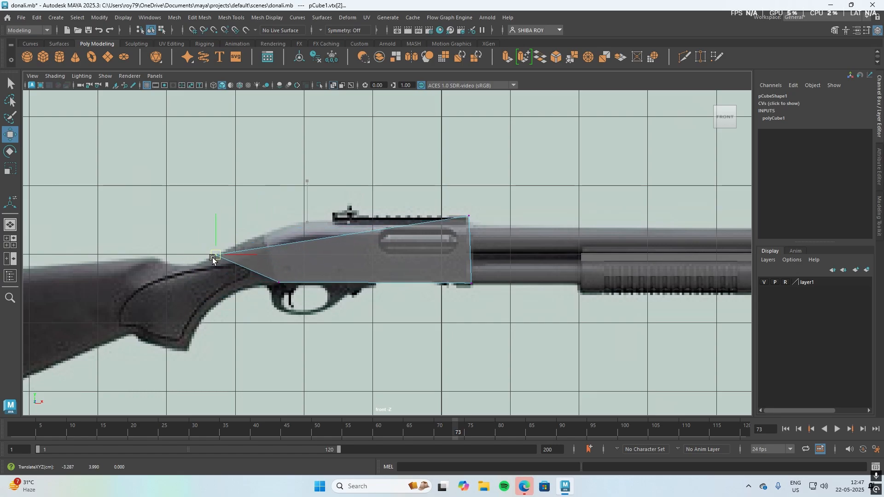
{"action": "left_click_drag", "start_coordinate": [212, 259], "coordinate": [211, 259]}
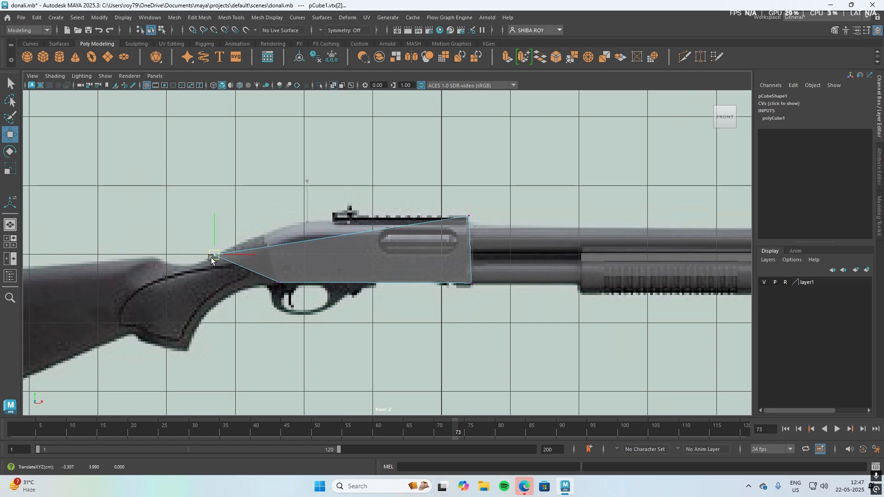
{"action": "left_click", "coordinate": [279, 282]}
{"action": "left_click_drag", "start_coordinate": [278, 282], "coordinate": [134, 339]}
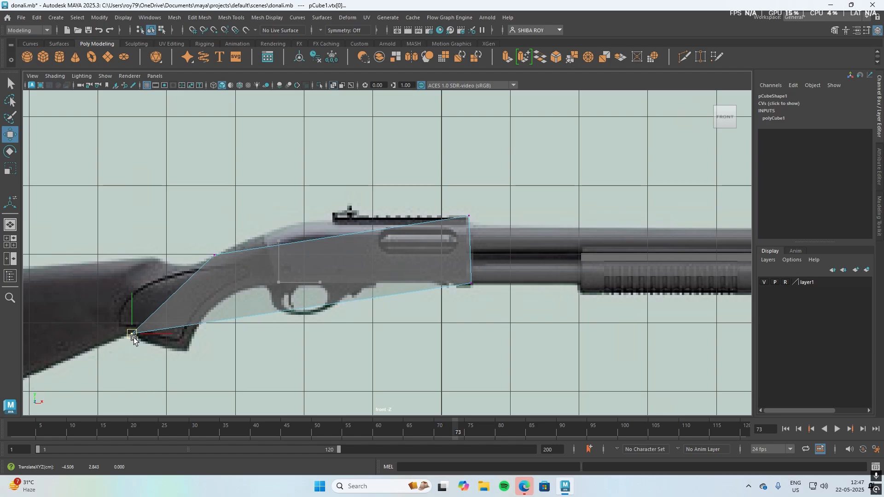
{"action": "left_click", "coordinate": [214, 254]}
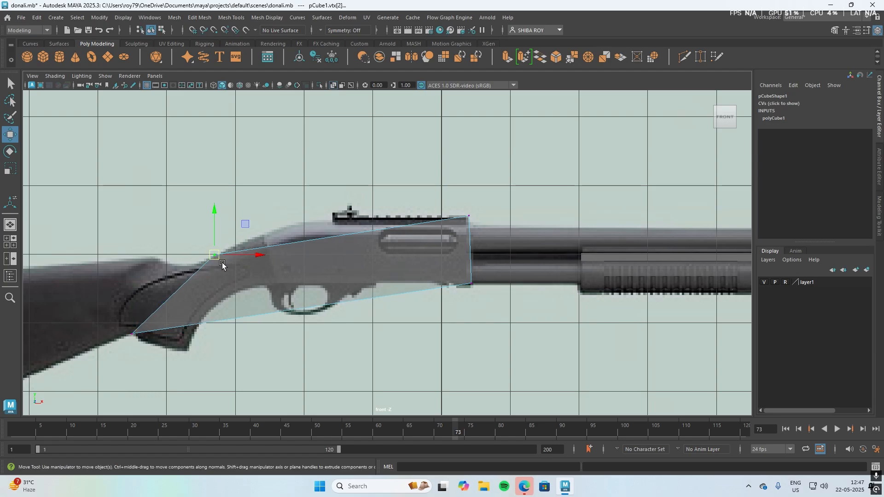
{"action": "left_click_drag", "start_coordinate": [214, 254], "coordinate": [193, 267]}
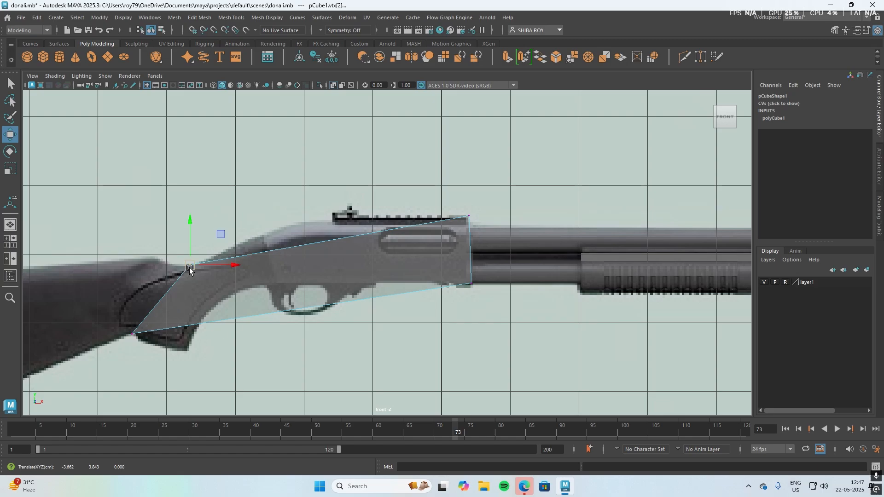
{"action": "left_click_drag", "start_coordinate": [190, 269], "coordinate": [189, 267]}
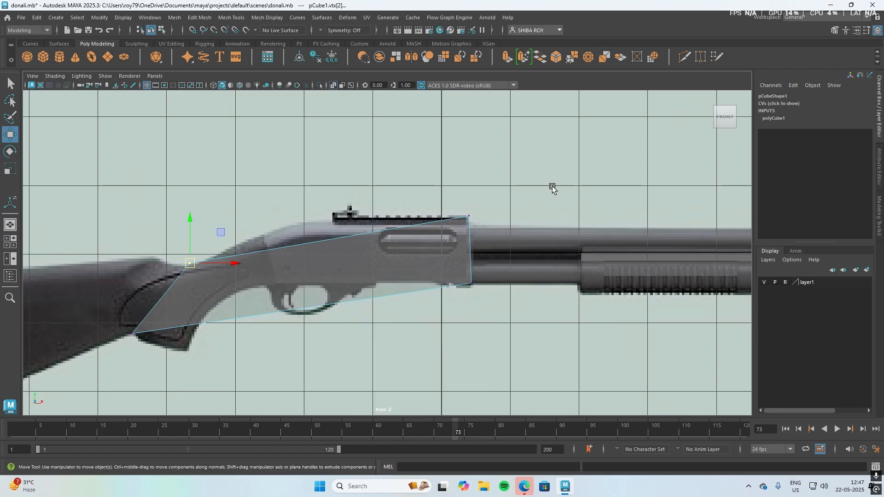
Step: In the perspective view, return the receiver block to object mode and narrow its width to Scale Z 0.511
{"action": "key", "text": "space"}
{"action": "key", "text": "space"}
{"action": "left_click_drag", "start_coordinate": [336, 364], "coordinate": [416, 367], "text": "alt"}
{"action": "key", "text": "r"}
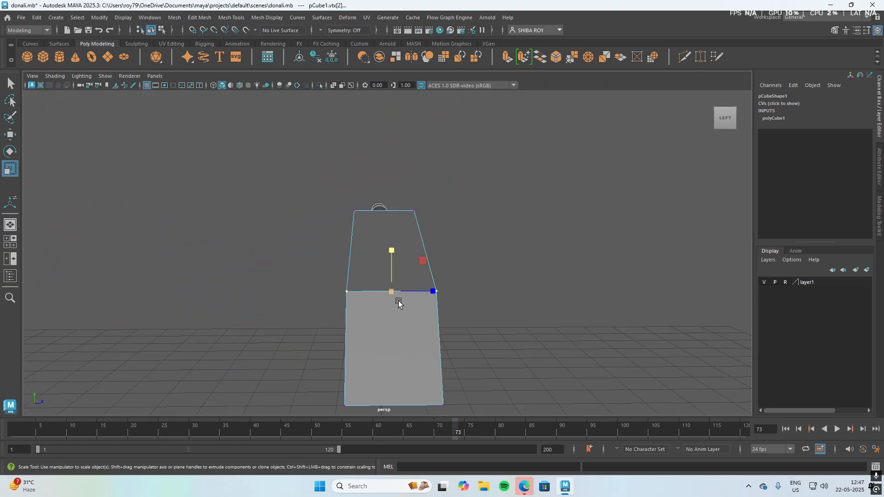
{"action": "left_click", "coordinate": [494, 326]}
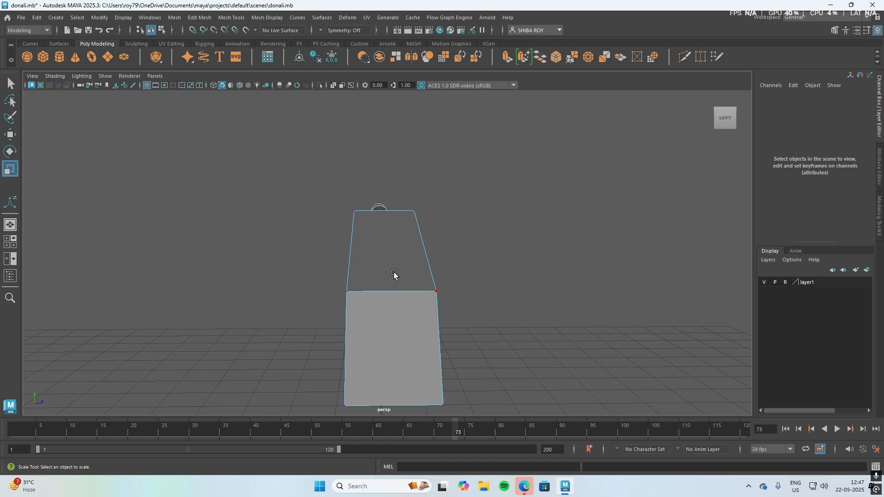
{"action": "right_click_drag", "start_coordinate": [391, 236], "coordinate": [392, 279]}
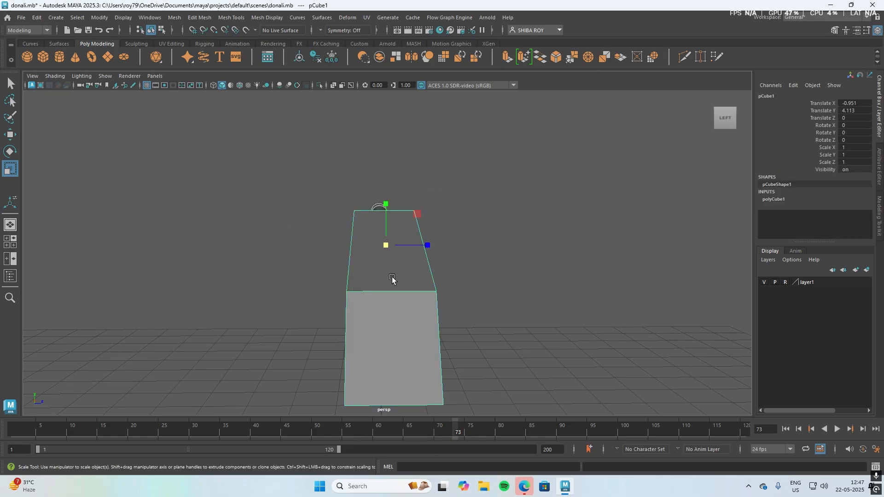
{"action": "left_click_drag", "start_coordinate": [424, 249], "coordinate": [401, 257]}
{"action": "left_click_drag", "start_coordinate": [494, 305], "coordinate": [420, 329], "text": "alt"}
{"action": "left_click_drag", "start_coordinate": [287, 271], "coordinate": [295, 273]}
{"action": "left_click_drag", "start_coordinate": [331, 338], "coordinate": [374, 331], "text": "alt"}
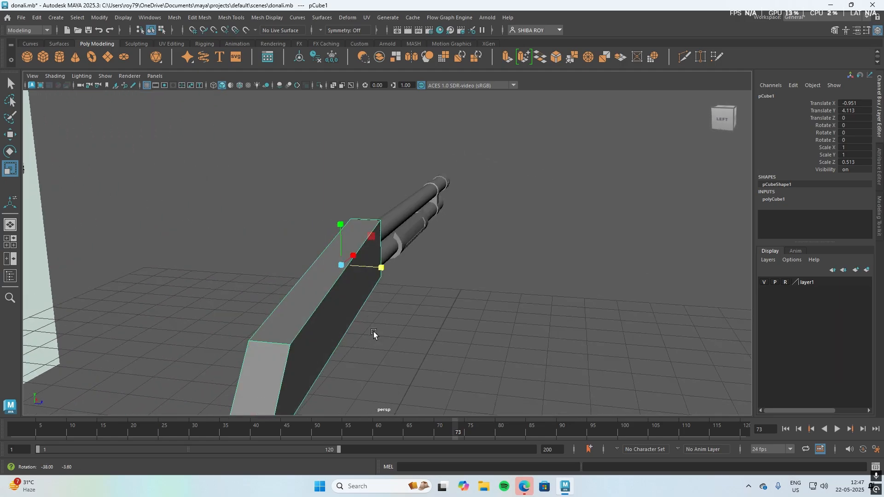
{"action": "left_click_drag", "start_coordinate": [381, 273], "coordinate": [375, 302]}
{"action": "left_click_drag", "start_coordinate": [379, 272], "coordinate": [387, 273]}
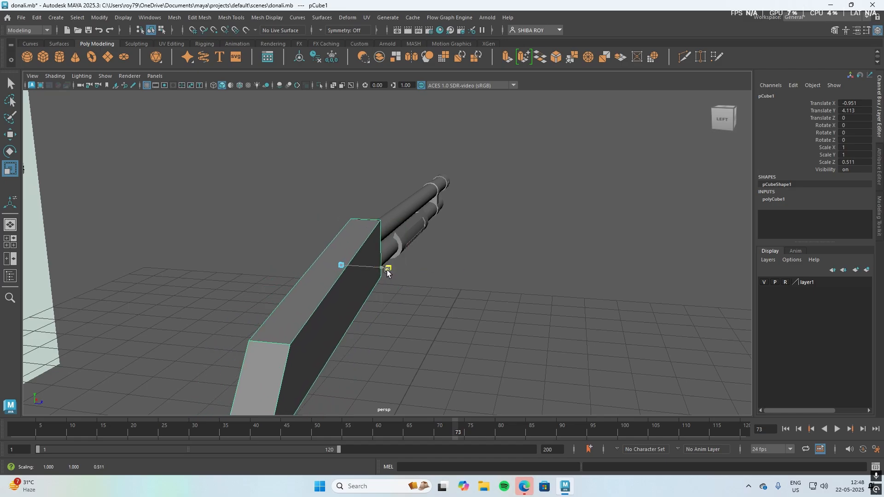
Step: Adjust the receiver block's width to Scale Z 0.604 to suit the barrel and tube, and return to the front orthographic view
{"action": "double_click", "coordinate": [10, 169]}
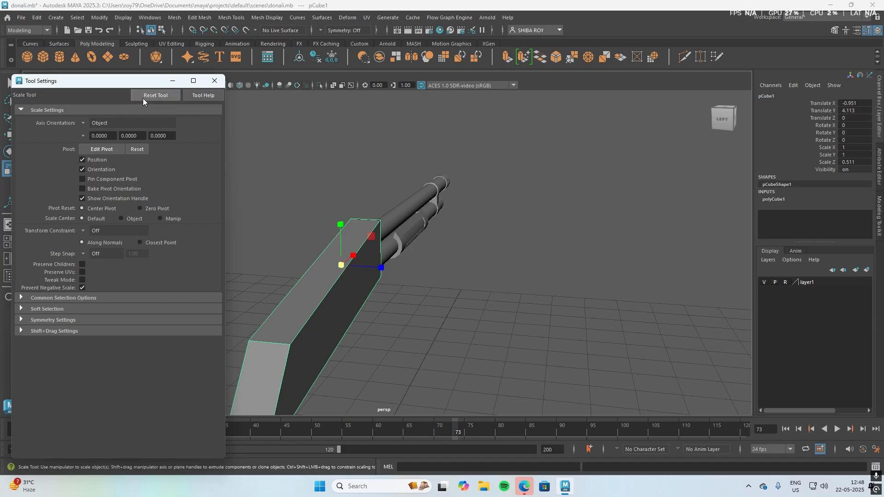
{"action": "left_click", "coordinate": [214, 80]}
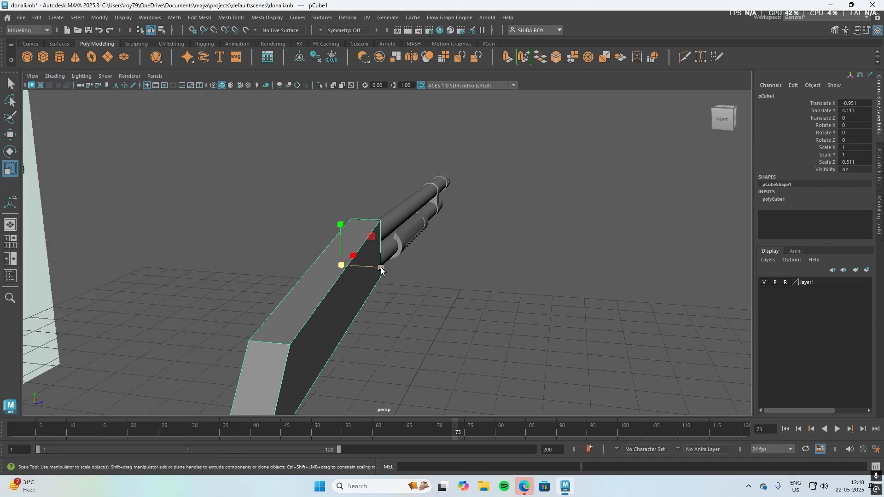
{"action": "left_click_drag", "start_coordinate": [381, 269], "coordinate": [393, 272]}
{"action": "left_click_drag", "start_coordinate": [488, 319], "coordinate": [407, 317], "text": "alt"}
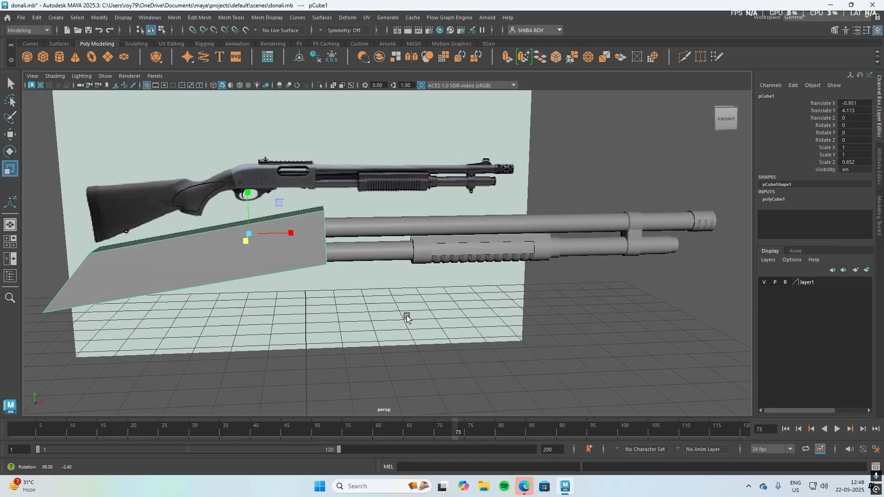
{"action": "left_click_drag", "start_coordinate": [272, 361], "coordinate": [355, 368], "text": "alt"}
{"action": "left_click_drag", "start_coordinate": [380, 309], "coordinate": [365, 328]}
{"action": "key", "text": "space"}
{"action": "key", "text": "space"}
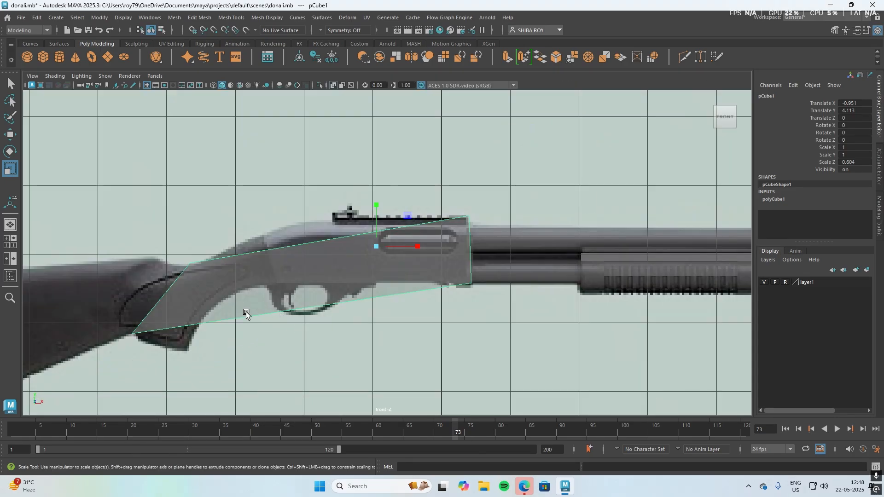
Step: Move the receiver block's upper front vertices to about X 0.44, Y 4.56 to straighten its front edge
{"action": "right_click_drag", "start_coordinate": [377, 262], "coordinate": [334, 216]}
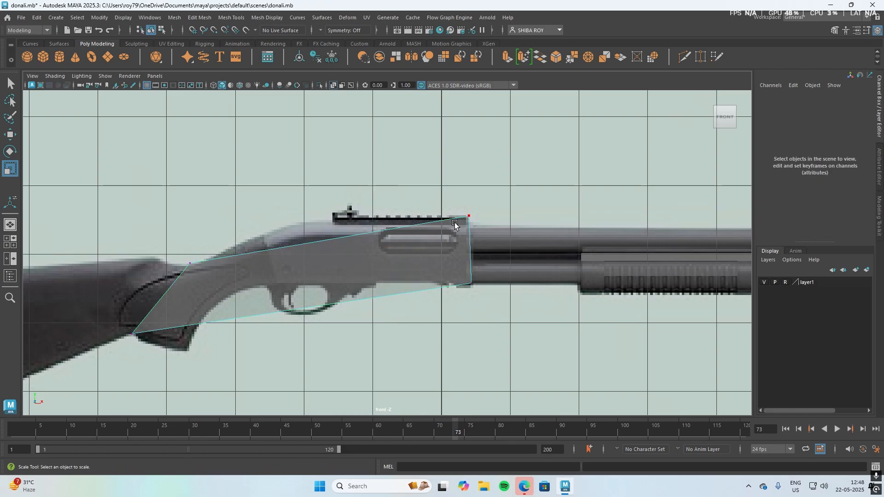
{"action": "left_click_drag", "start_coordinate": [479, 218], "coordinate": [460, 207]}
{"action": "key", "text": "w"}
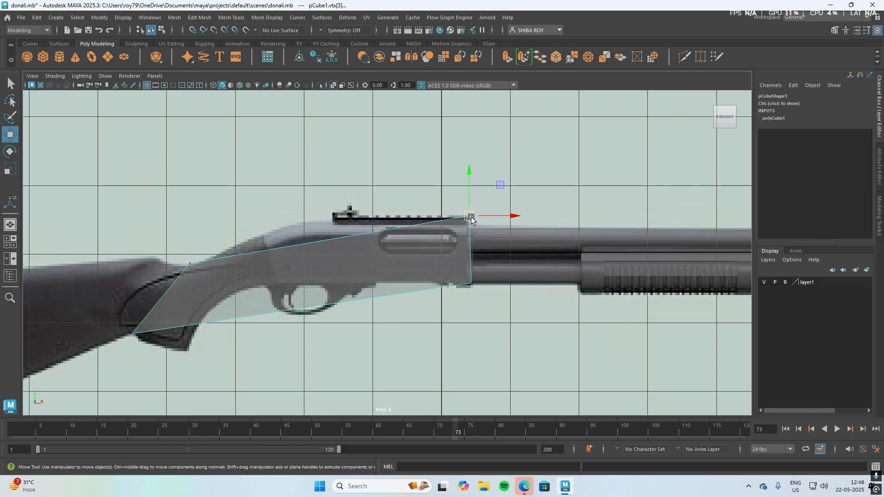
{"action": "left_click_drag", "start_coordinate": [469, 215], "coordinate": [469, 217]}
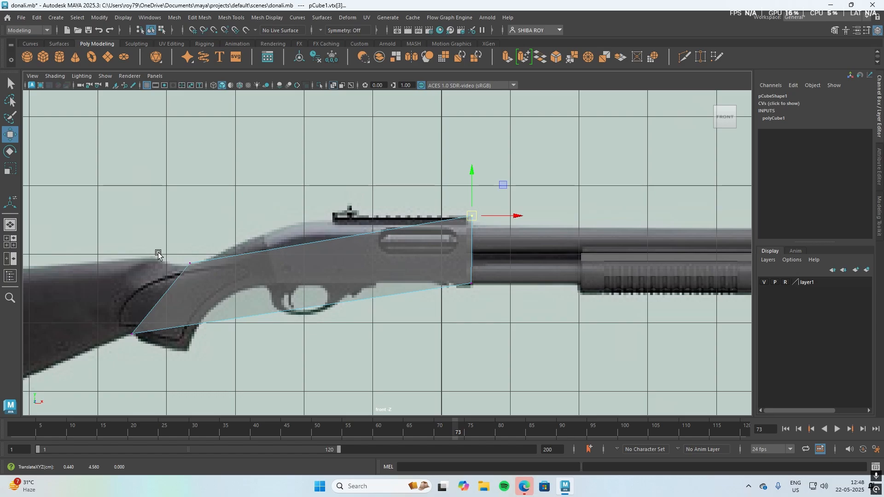
Step: Insert an edge loop across the rear part of the receiver block with Multi-Cut, running along the pistol grip's front side
{"action": "left_click", "coordinate": [684, 56]}
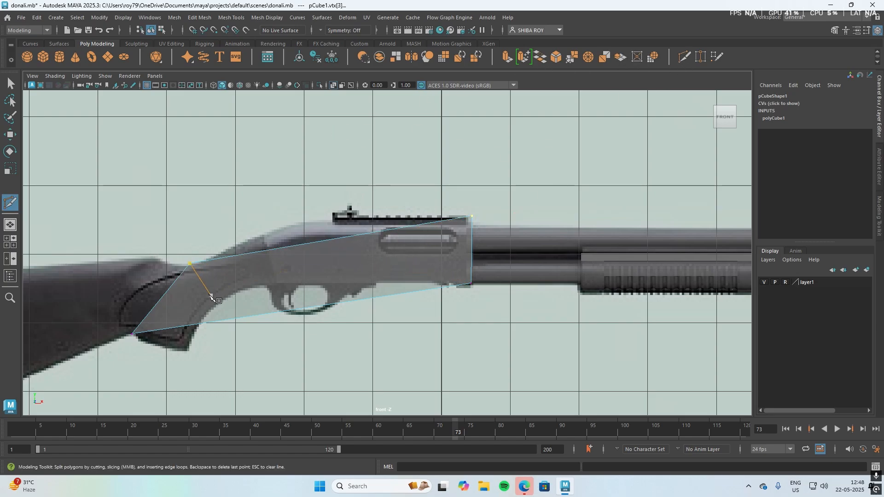
{"action": "left_click", "coordinate": [190, 264]}
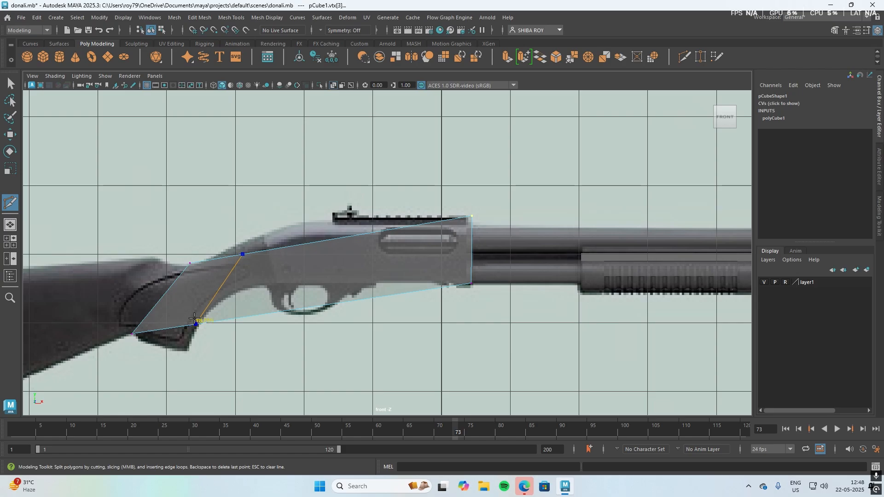
{"action": "left_click", "coordinate": [197, 322], "text": "ctrl"}
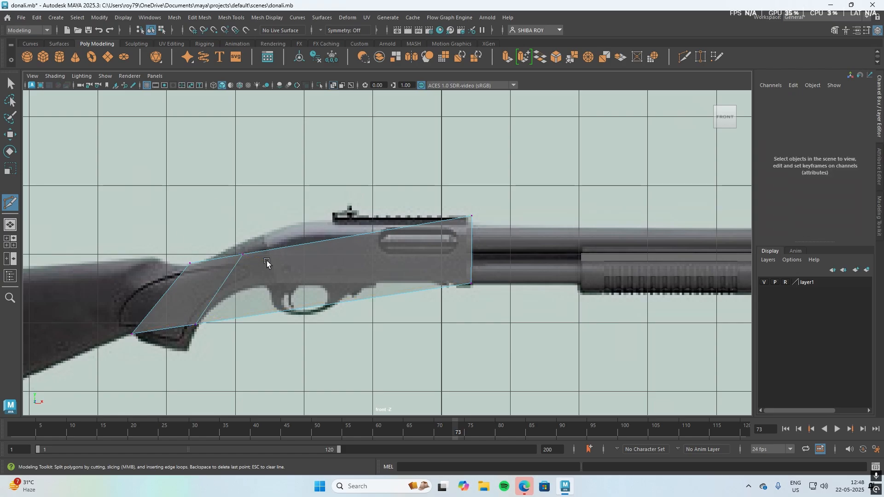
Step: Fit the new edge loop to the grip, moving its upper vertices to about X -2.873, Y 4.207 and its lower vertices to about X -3.714, Y 2.593
{"action": "key", "text": "w"}
{"action": "left_click", "coordinate": [243, 254]}
{"action": "left_click_drag", "start_coordinate": [243, 255], "coordinate": [245, 243]}
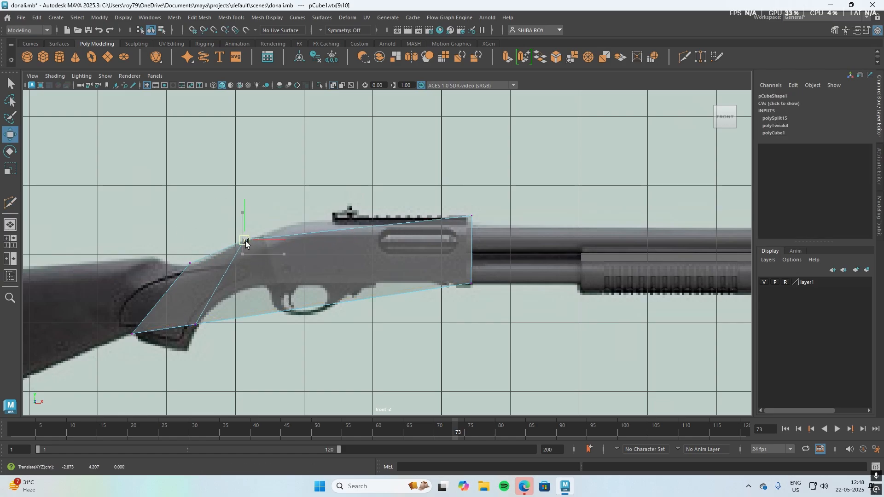
{"action": "left_click", "coordinate": [197, 323]}
{"action": "left_click_drag", "start_coordinate": [196, 324], "coordinate": [185, 353]}
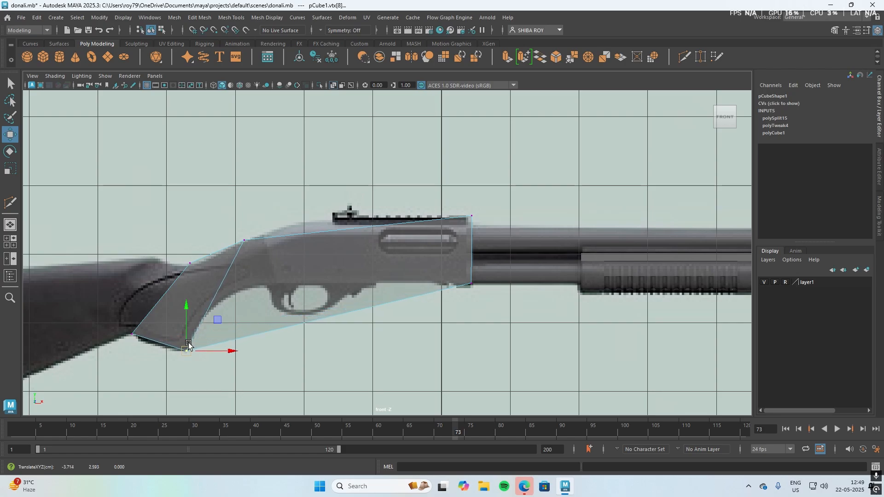
Step: Insert two edge loops through the front half of the receiver block, near its front edge and behind the ejection port, with Multi-Cut
{"action": "key", "text": "ctrl+shift+x"}
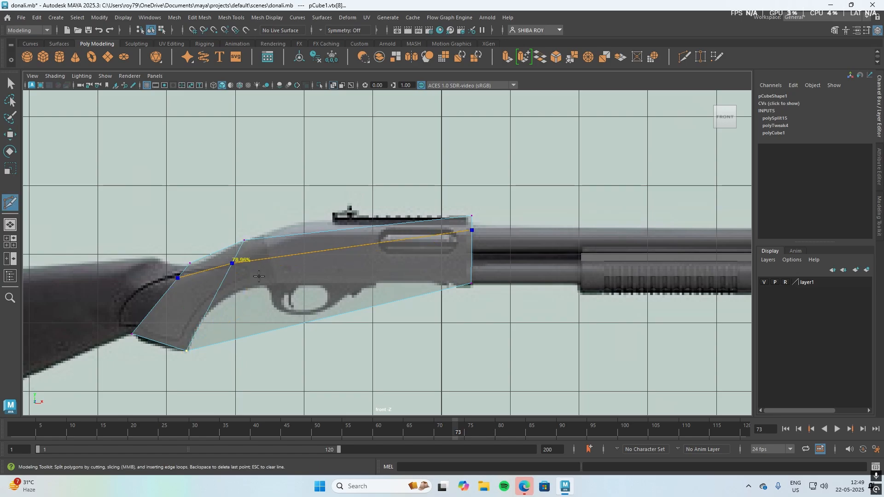
{"action": "left_click", "coordinate": [272, 237]}
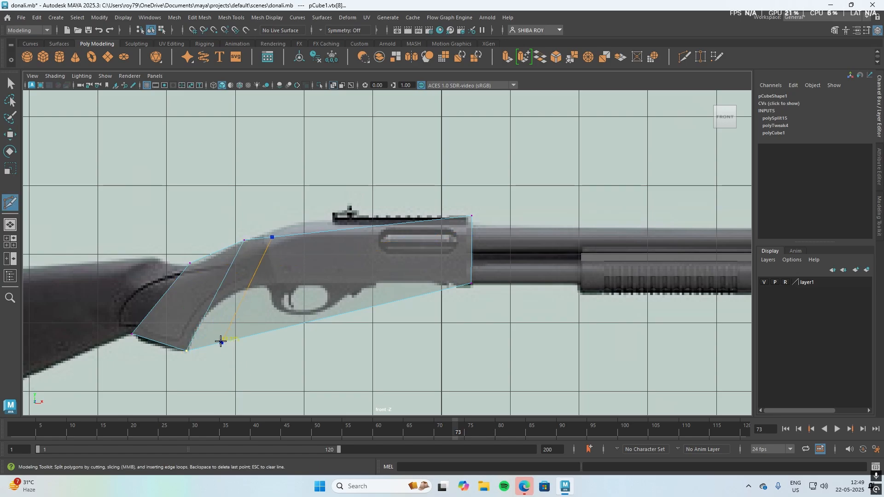
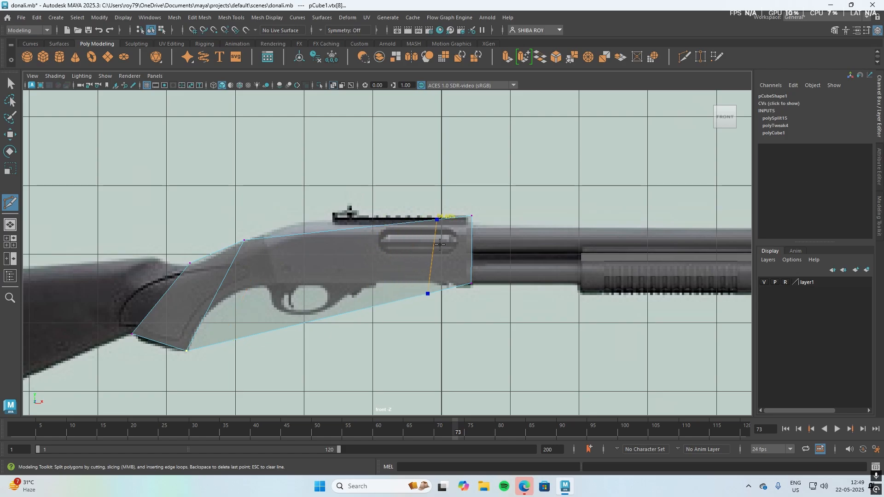
{"action": "left_click", "coordinate": [458, 226], "text": "ctrl"}
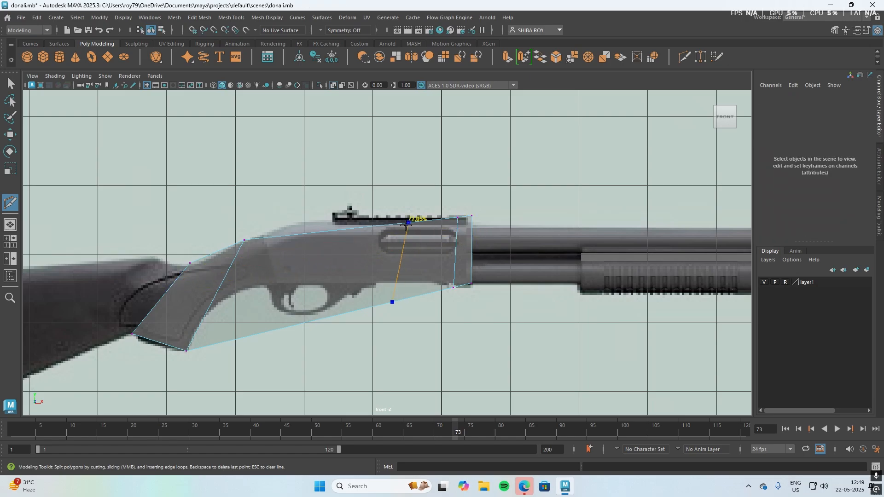
{"action": "left_click", "coordinate": [382, 226], "text": "ctrl"}
{"action": "key", "text": "w"}
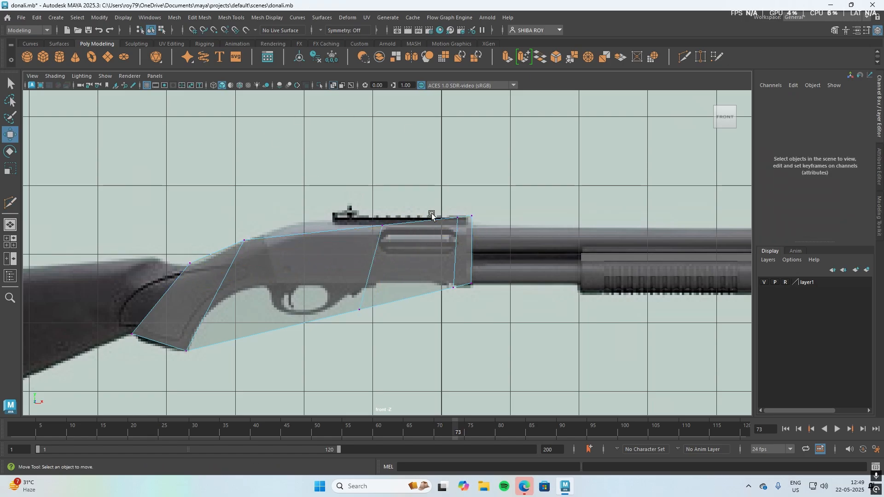
Step: Straighten the two new loops, moving their upper vertices level with the front corner and their lower vertices onto the receiver's underside at about Y 3.59
{"action": "mouse_move", "coordinate": [445, 210]}
{"action": "left_mouse_down"}
{"action": "mouse_move", "coordinate": [460, 230]}
{"action": "mouse_move", "coordinate": [457, 218]}
{"action": "left_mouse_up"}
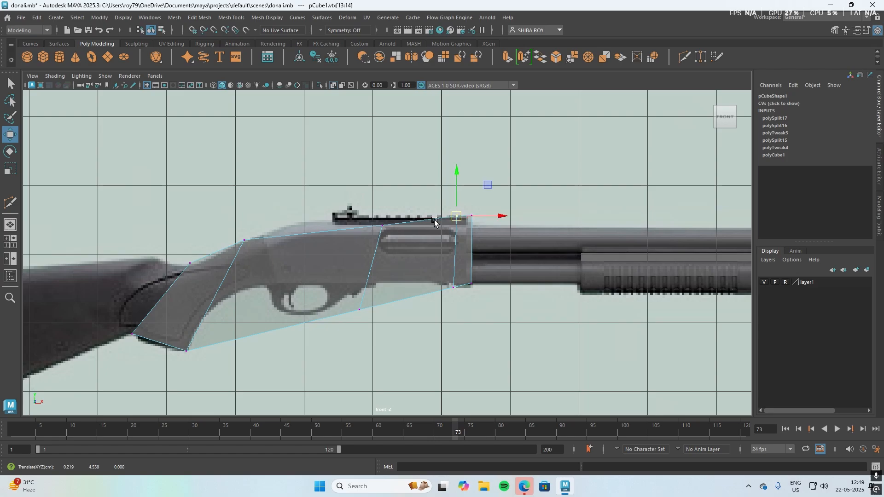
{"action": "mouse_move", "coordinate": [374, 213]}
{"action": "left_mouse_down"}
{"action": "mouse_move", "coordinate": [394, 237]}
{"action": "mouse_move", "coordinate": [384, 218]}
{"action": "left_mouse_up"}
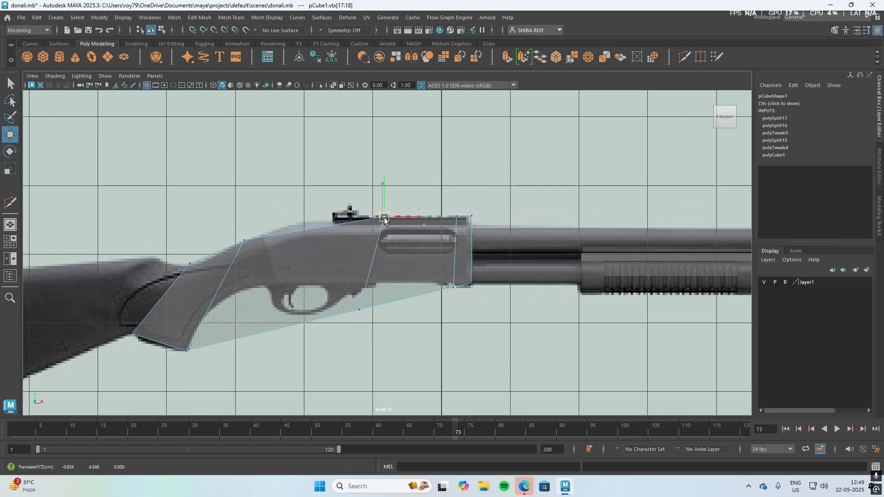
{"action": "left_click_drag", "start_coordinate": [337, 302], "coordinate": [369, 287]}
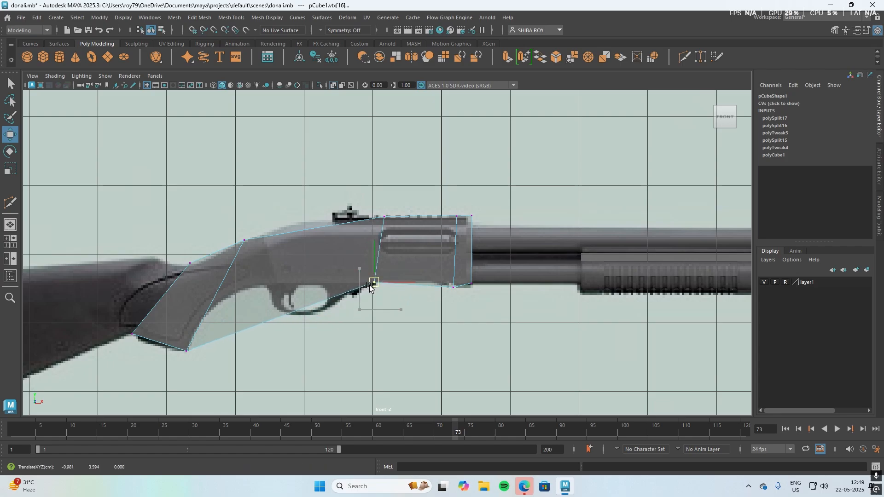
{"action": "left_click", "coordinate": [454, 288]}
{"action": "left_click_drag", "start_coordinate": [457, 292], "coordinate": [454, 288]}
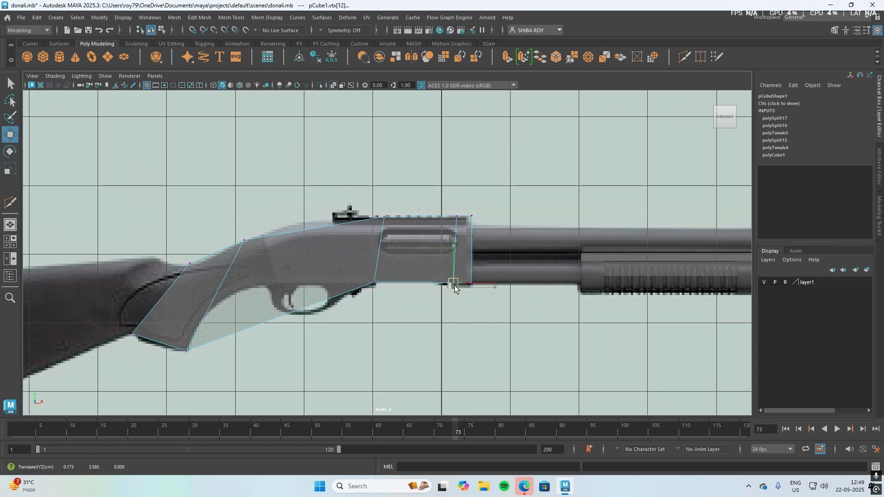
Step: Lower the front part's top vertices to about Y 4.454 and slide the grip loop's upper vertices forward to about X -2.143
{"action": "left_click_drag", "start_coordinate": [354, 210], "coordinate": [505, 220]}
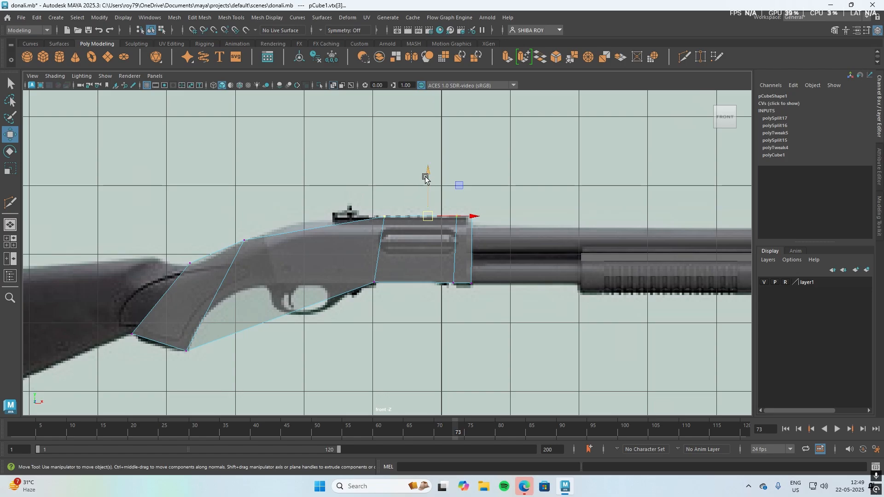
{"action": "left_click_drag", "start_coordinate": [425, 179], "coordinate": [426, 179]}
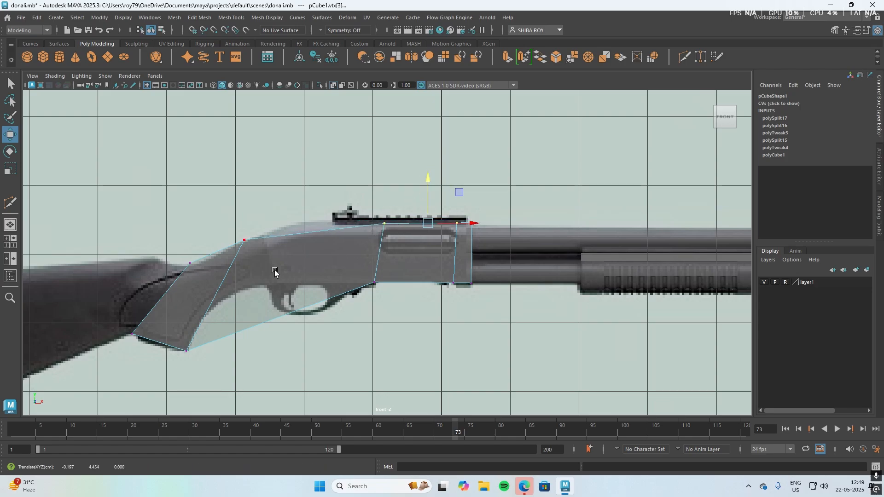
{"action": "left_click", "coordinate": [244, 240]}
{"action": "left_click_drag", "start_coordinate": [271, 240], "coordinate": [316, 240]}
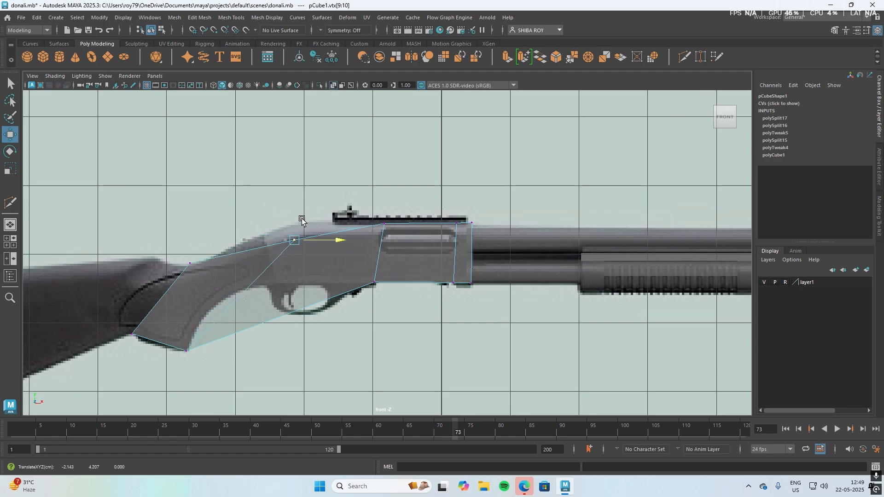
Step: Undo the recent vertex moves and edge loops, including the grip loop, back to the plain receiver block
{"action": "key", "text": "ctrl+z"}
{"action": "key", "text": "ctrl+z"}
{"action": "key", "text": "ctrl+z"}
{"action": "key", "text": "ctrl+z"}
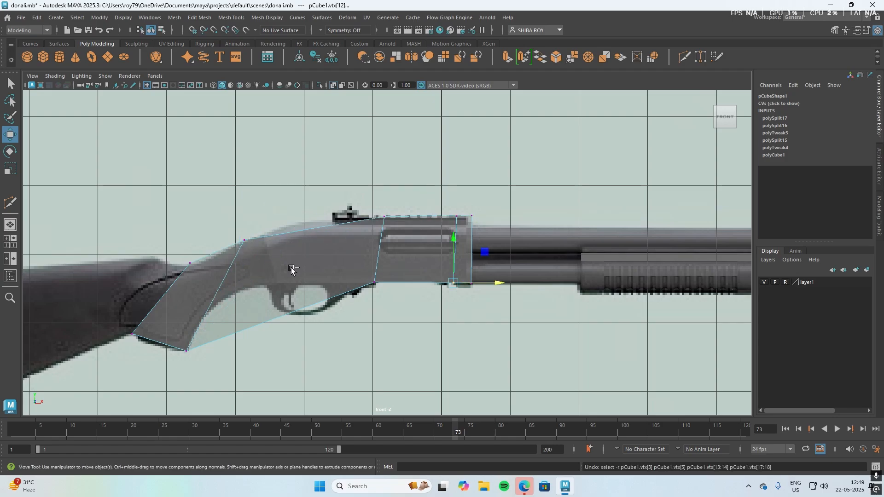
{"action": "key", "text": "ctrl+z"}
{"action": "key", "text": "ctrl+z"}
{"action": "key", "text": "ctrl+z"}
{"action": "key", "text": "ctrl+z"}
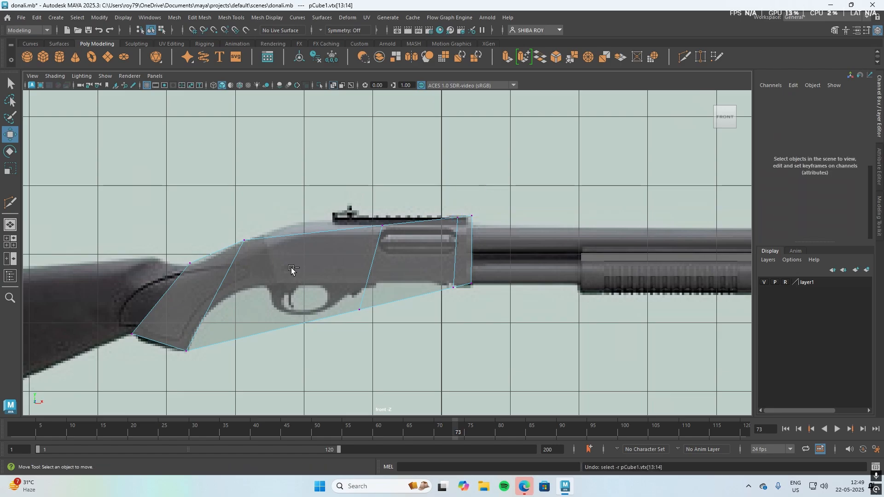
{"action": "key", "text": "ctrl+z"}
{"action": "key", "text": "ctrl+z"}
{"action": "key", "text": "ctrl+z"}
{"action": "key", "text": "ctrl+z"}
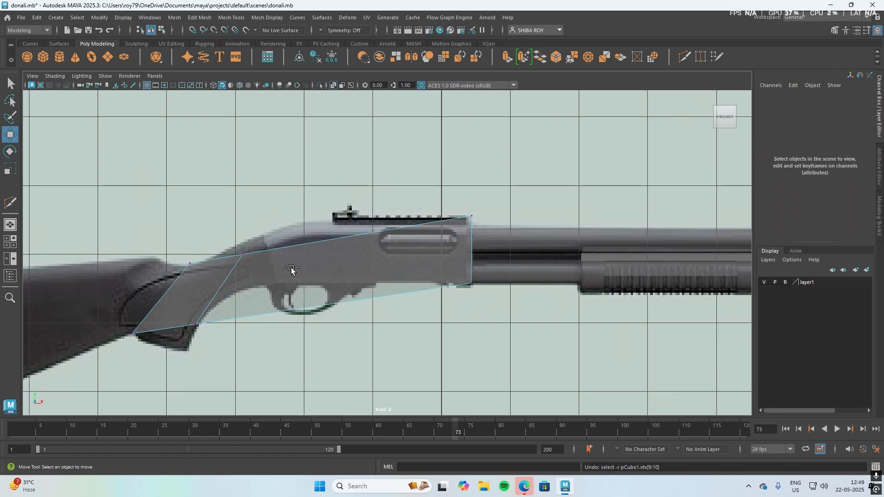
{"action": "key", "text": "ctrl+z"}
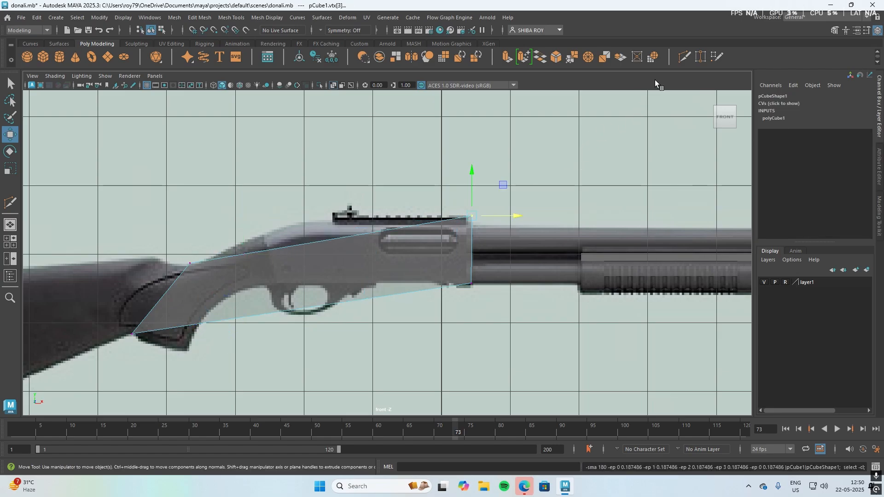
Step: Insert two edge loops in the receiver block with Multi-Cut, one just behind the front edge and one behind the ejection port
{"action": "left_click", "coordinate": [684, 56]}
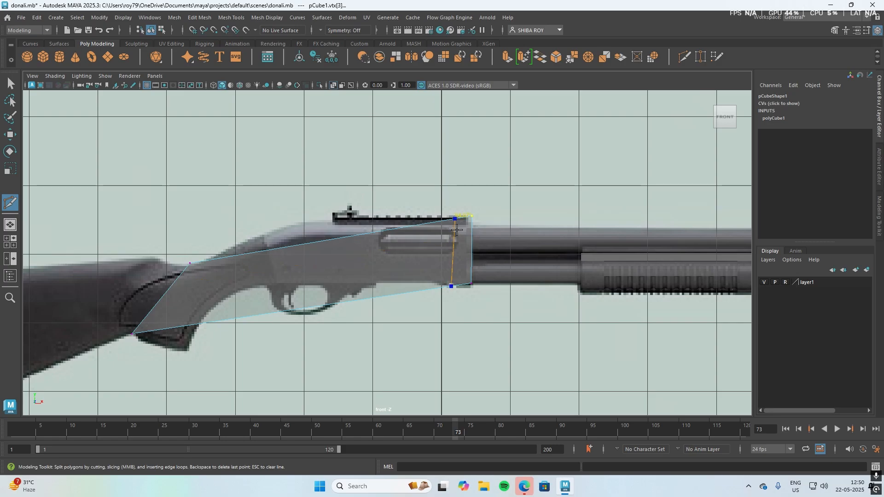
{"action": "left_click", "coordinate": [459, 223], "text": "ctrl"}
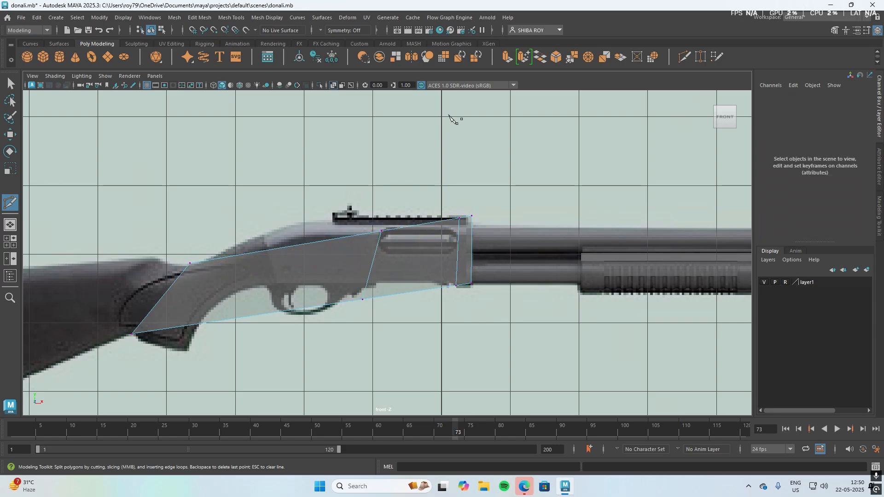
{"action": "key", "text": "w"}
Step: Straighten both new loops, moving their upper vertices level with the front corner and their lower vertices onto the receiver's underside at about Y 3.6
{"action": "left_click_drag", "start_coordinate": [452, 213], "coordinate": [466, 226]}
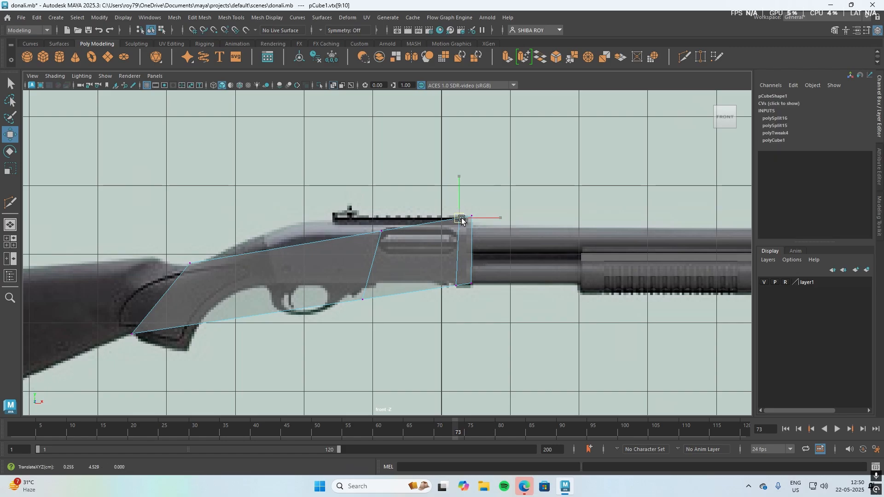
{"action": "mouse_move", "coordinate": [377, 226]}
{"action": "left_mouse_down"}
{"action": "mouse_move", "coordinate": [385, 230]}
{"action": "mouse_move", "coordinate": [381, 216]}
{"action": "left_mouse_up"}
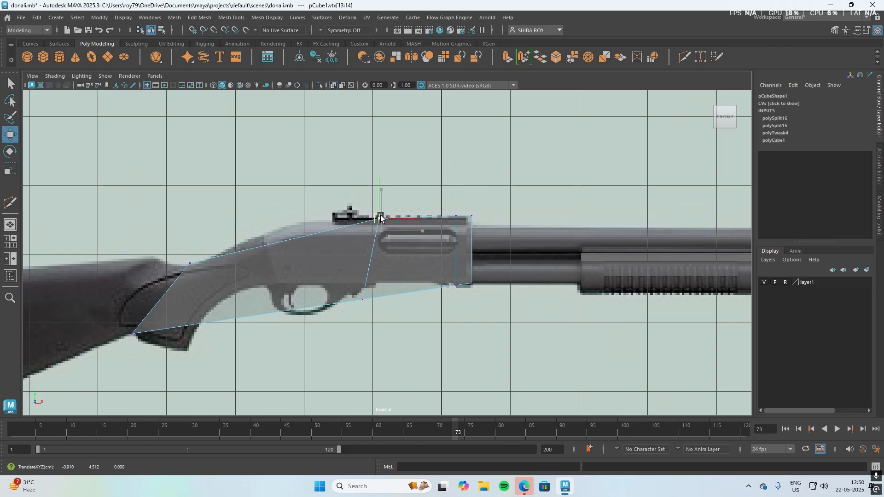
{"action": "left_click", "coordinate": [363, 299]}
{"action": "left_click_drag", "start_coordinate": [366, 301], "coordinate": [376, 285]}
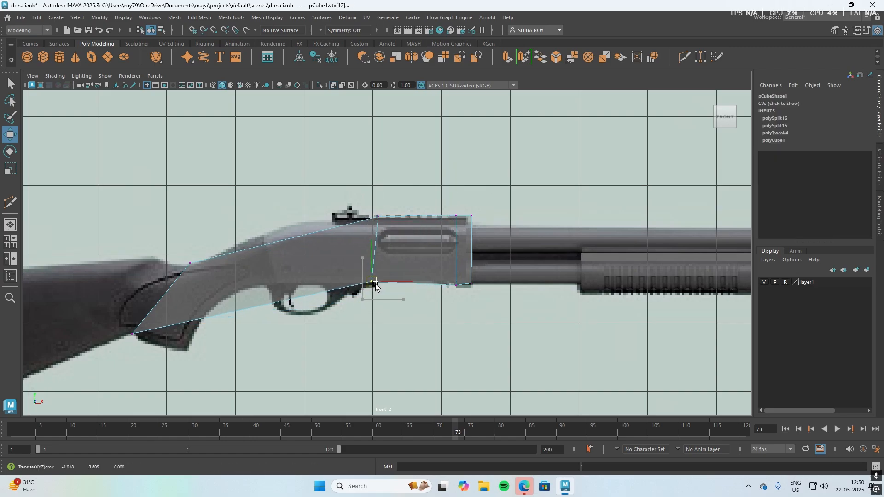
{"action": "left_click", "coordinate": [456, 287]}
{"action": "left_click_drag", "start_coordinate": [456, 290], "coordinate": [454, 289]}
Step: Lower the front part's top vertices to the receiver's upper outline at about Y 4.47, with the rear loop's vertices at about X -0.93
{"action": "left_click_drag", "start_coordinate": [358, 201], "coordinate": [384, 217]}
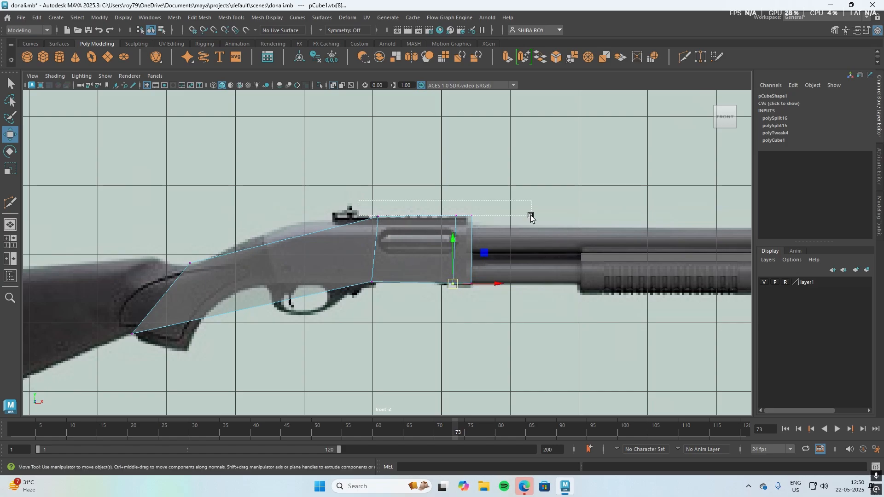
{"action": "left_click_drag", "start_coordinate": [530, 216], "coordinate": [530, 217]}
{"action": "left_click_drag", "start_coordinate": [426, 175], "coordinate": [424, 180]}
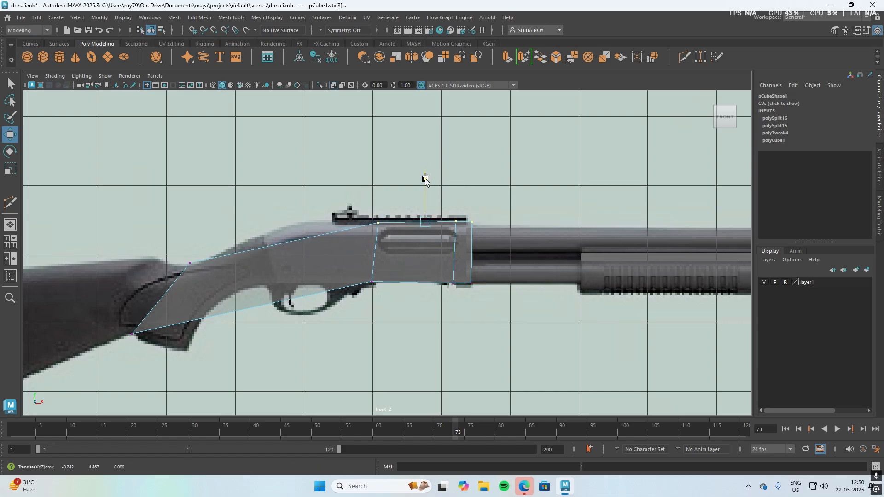
{"action": "mouse_move", "coordinate": [367, 215]}
{"action": "left_mouse_down"}
{"action": "mouse_move", "coordinate": [389, 237]}
{"action": "mouse_move", "coordinate": [375, 226]}
{"action": "left_mouse_up"}
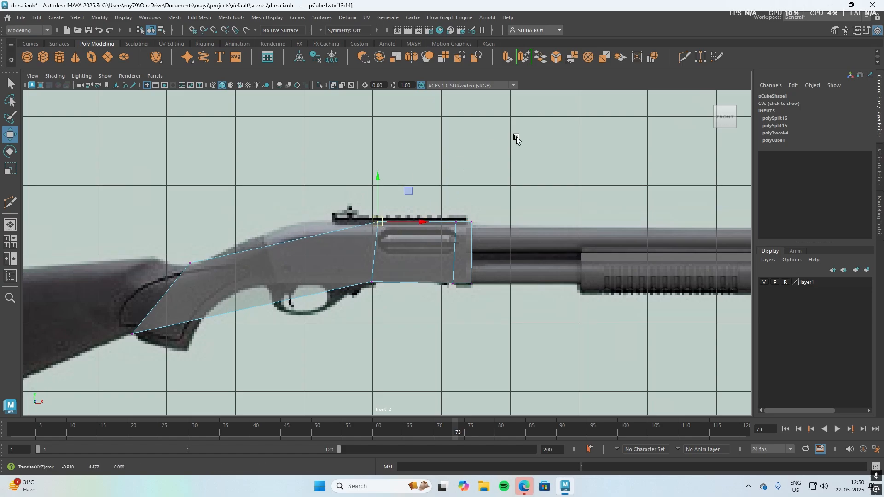
Step: Insert an edge loop at the rear sight and fit its upper vertices to the receiver's top, its lower ones to about X -1.837, Y 3.588
{"action": "left_click", "coordinate": [684, 57]}
{"action": "left_click", "coordinate": [283, 301]}
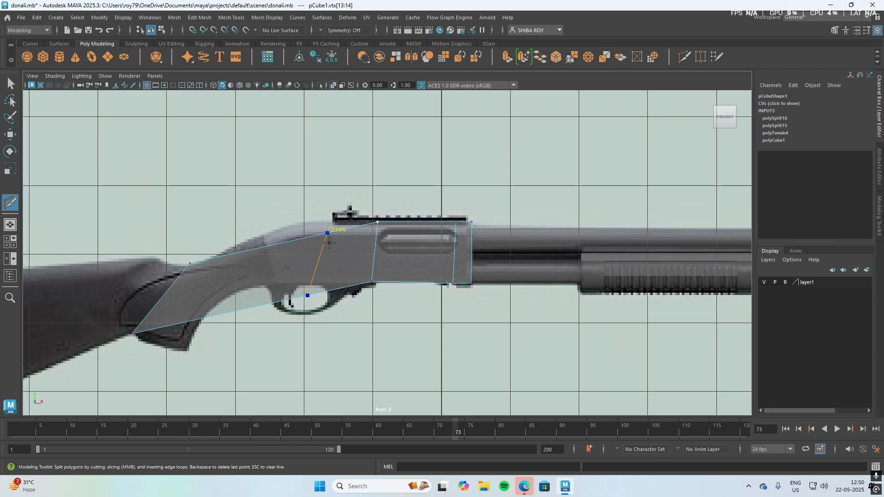
{"action": "left_click", "coordinate": [333, 231]}
{"action": "key", "text": "Return"}
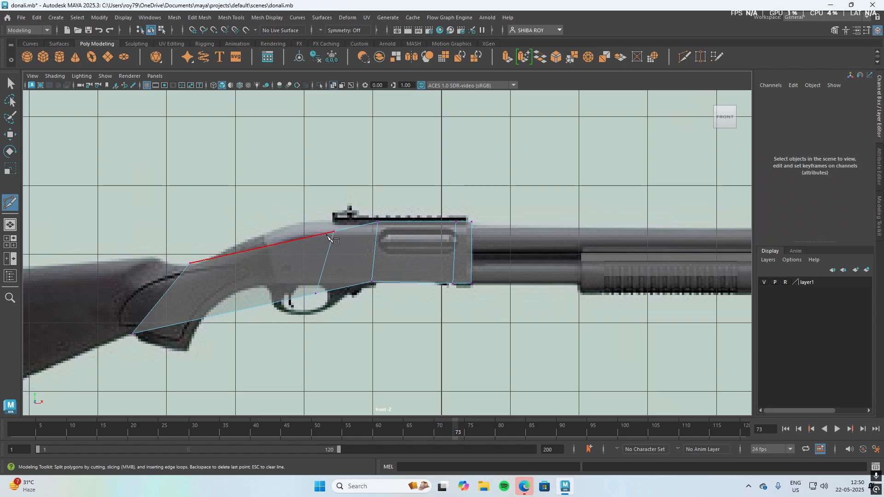
{"action": "key", "text": "w"}
{"action": "left_click", "coordinate": [334, 232]}
{"action": "left_click_drag", "start_coordinate": [335, 232], "coordinate": [329, 220]}
{"action": "left_click_drag", "start_coordinate": [310, 277], "coordinate": [320, 286]}
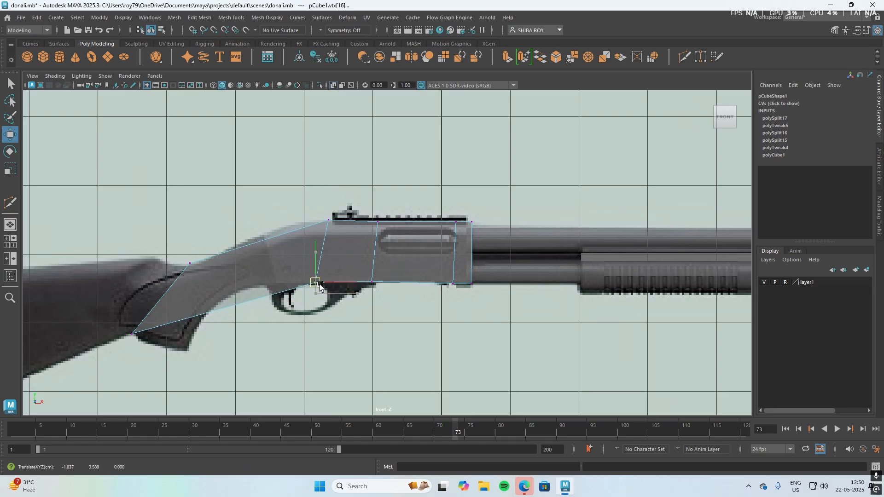
Step: Insert an edge loop behind the trigger guard and fit its upper vertices to the curved top, its lower ones to about X -2.652, Y 3.567
{"action": "left_click", "coordinate": [682, 59]}
{"action": "left_click", "coordinate": [282, 255], "text": "ctrl"}
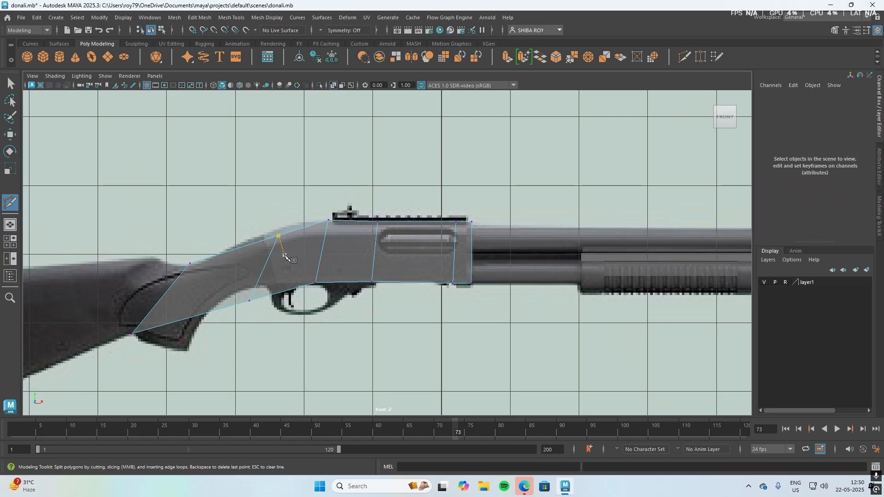
{"action": "key", "text": "w"}
{"action": "left_click_drag", "start_coordinate": [263, 232], "coordinate": [282, 225]}
{"action": "left_click", "coordinate": [241, 295]}
{"action": "left_click_drag", "start_coordinate": [255, 305], "coordinate": [264, 289]}
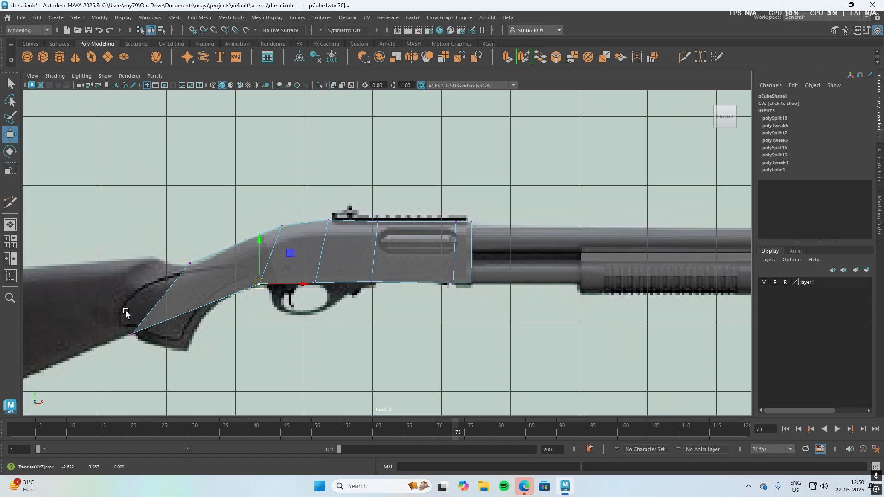
Step: Reshape the block's rear end into the grip's base, moving its lower vertices to about X -3.715, Y 2.582 and upper ones to X -4.533, Y 2.845
{"action": "left_click", "coordinate": [132, 334]}
{"action": "left_click_drag", "start_coordinate": [132, 334], "coordinate": [187, 351]}
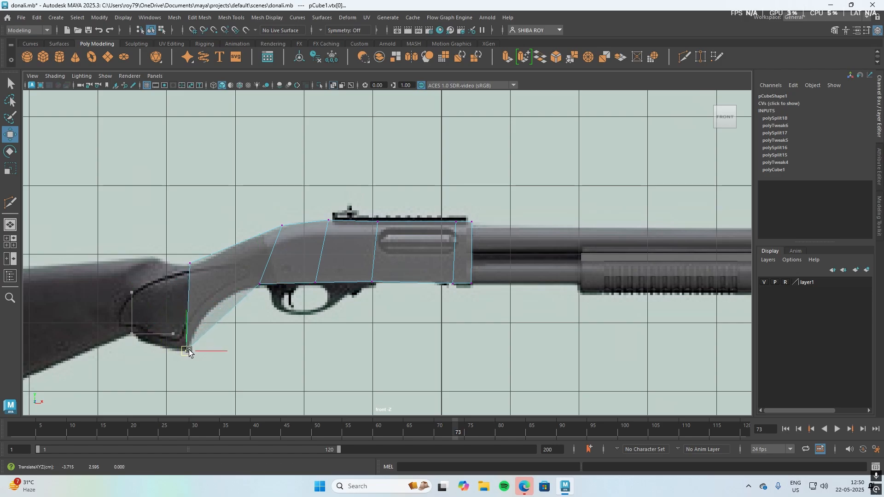
{"action": "left_click", "coordinate": [190, 263]}
{"action": "left_click_drag", "start_coordinate": [191, 263], "coordinate": [132, 336]}
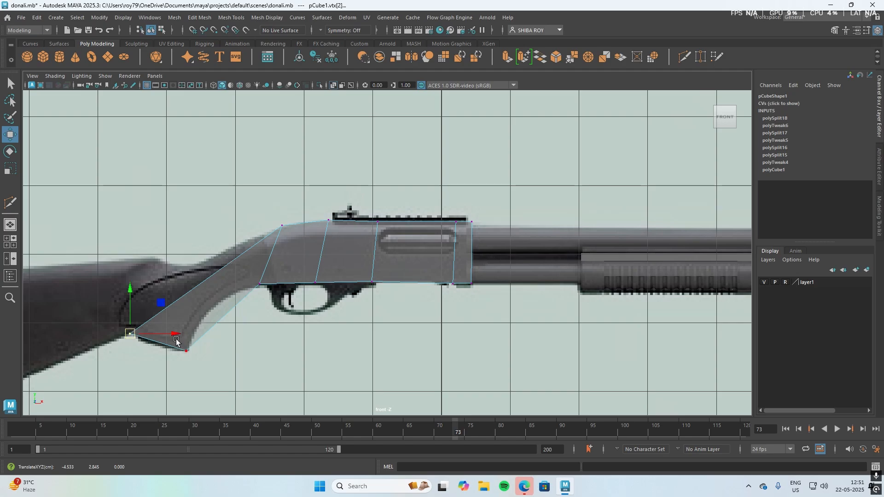
{"action": "left_click", "coordinate": [187, 353]}
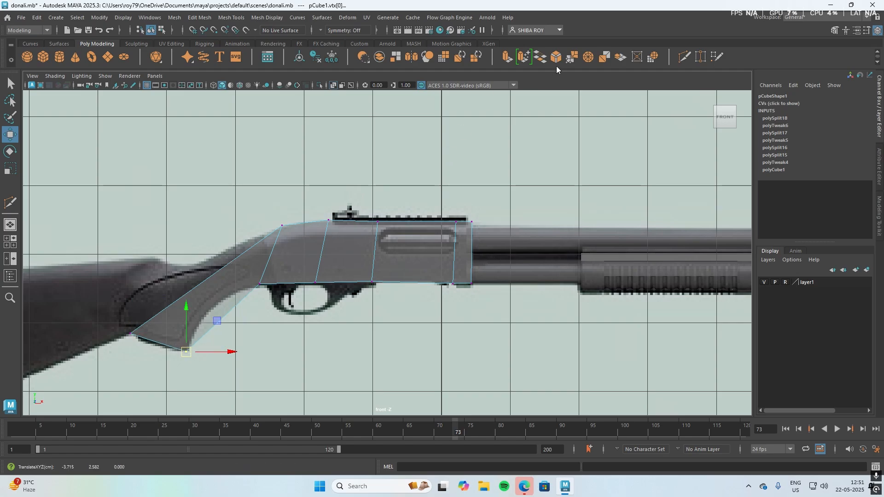
Step: Insert two edge loops across the pistol grip section with Multi-Cut, one near the receiver and one midway down the grip
{"action": "key", "text": "ctrl+shift+x"}
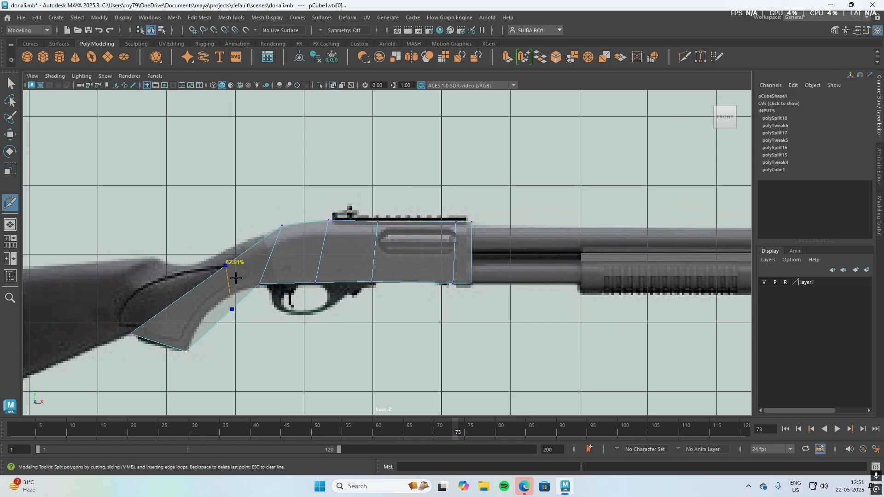
{"action": "left_click", "coordinate": [228, 275]}
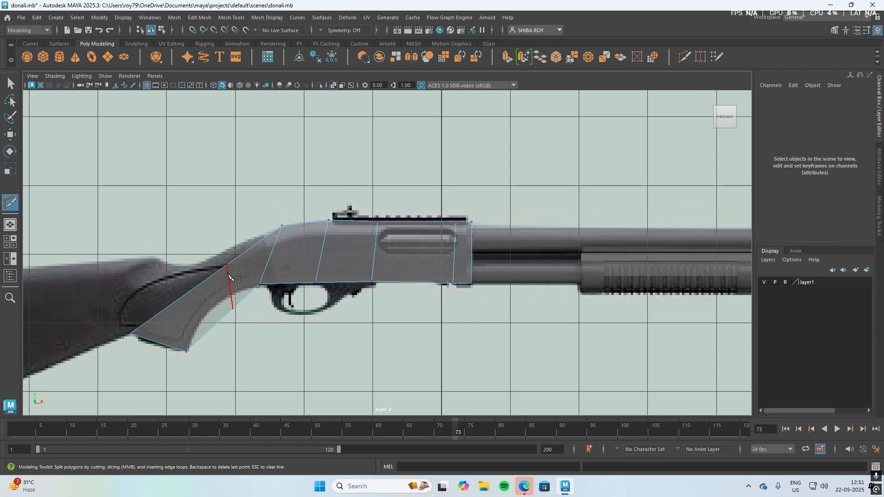
{"action": "left_click", "coordinate": [184, 295], "text": "ctrl"}
{"action": "key", "text": "w"}
Step: Fit both grip loops' upper and lower vertices to the reference outline, placing the rear loop's lower vertices at about X -3.433, Y 3.105
{"action": "left_click_drag", "start_coordinate": [217, 259], "coordinate": [239, 284]}
{"action": "left_click_drag", "start_coordinate": [229, 269], "coordinate": [229, 255]}
{"action": "mouse_move", "coordinate": [176, 286]}
{"action": "left_mouse_down"}
{"action": "mouse_move", "coordinate": [193, 303]}
{"action": "mouse_move", "coordinate": [184, 273]}
{"action": "left_mouse_up"}
{"action": "left_click_drag", "start_coordinate": [205, 321], "coordinate": [242, 318]}
{"action": "left_click_drag", "start_coordinate": [233, 310], "coordinate": [207, 316]}
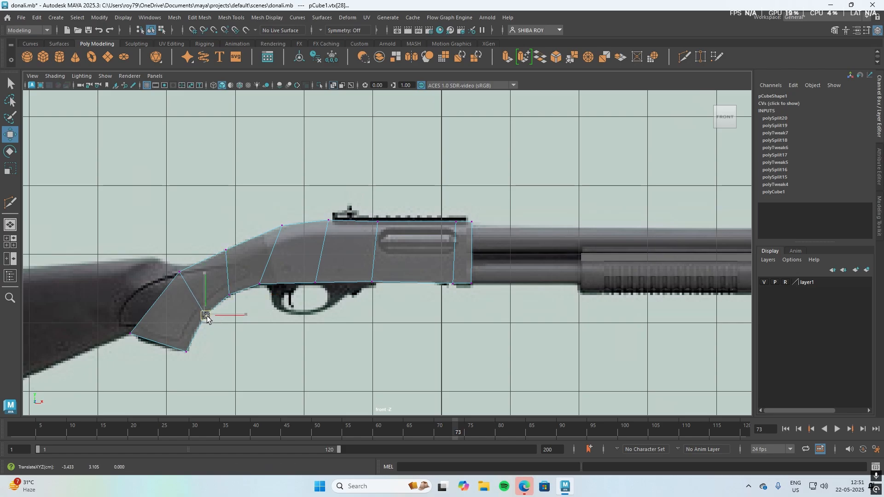
Step: Fit the upper vertices of the three loops between the rear sight and the grip to the outline, the rearmost at about X -3.147, Y 4.088
{"action": "scroll", "coordinate": [298, 241], "scroll_direction": "up", "scroll_amount": 3}
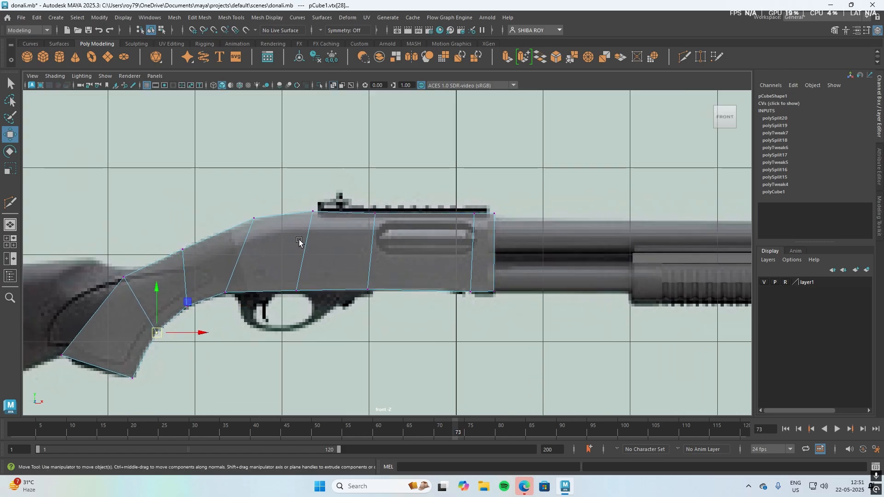
{"action": "left_click_drag", "start_coordinate": [299, 203], "coordinate": [309, 212]}
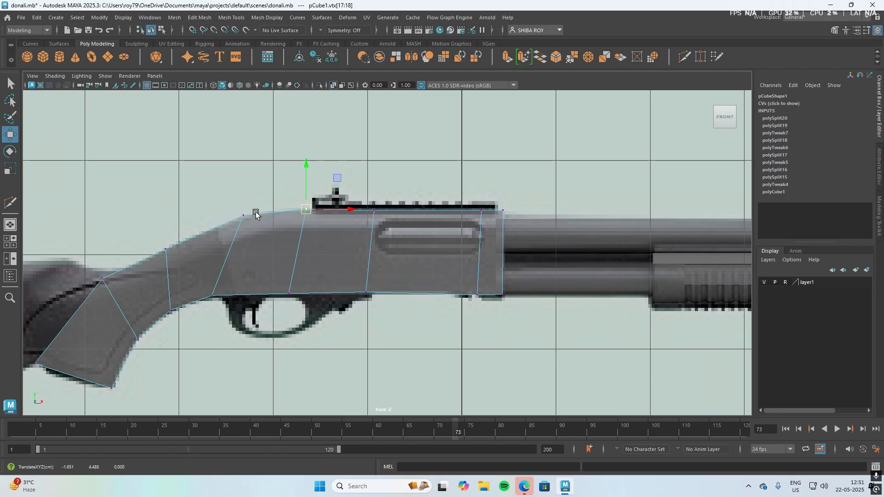
{"action": "left_click_drag", "start_coordinate": [235, 206], "coordinate": [260, 225]}
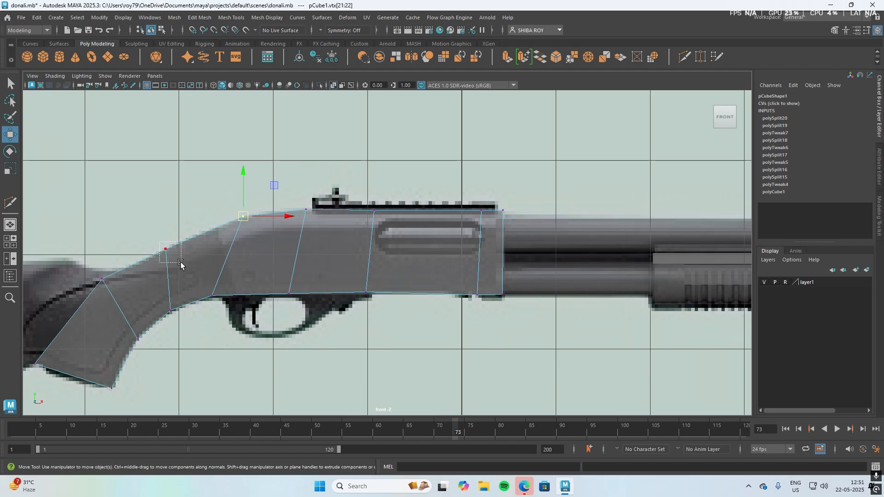
{"action": "left_click_drag", "start_coordinate": [177, 264], "coordinate": [158, 241]}
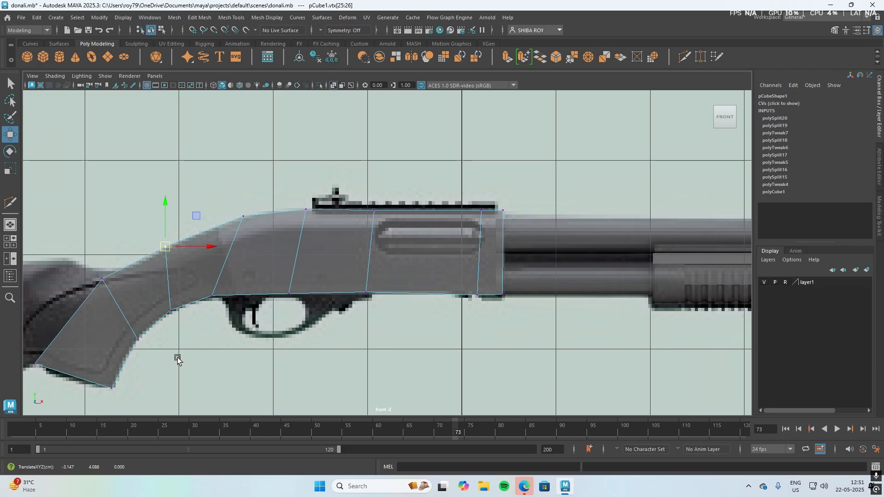
Step: Fit both corners of the grip's base to the reference outline, placing the front corner's vertices at about X -3.691, Y 2.591
{"action": "middle_click_drag", "start_coordinate": [178, 357], "coordinate": [240, 333], "text": "alt"}
{"action": "middle_click_drag", "start_coordinate": [244, 363], "coordinate": [452, 312], "text": "alt"}
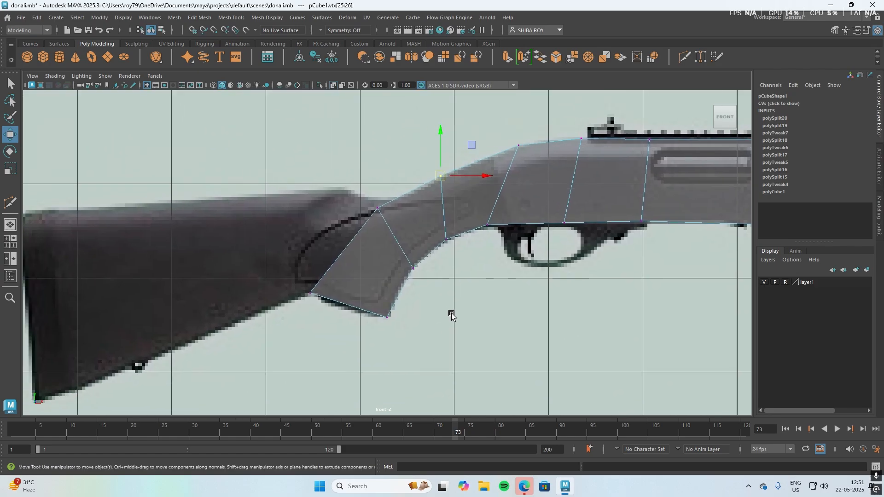
{"action": "mouse_move", "coordinate": [319, 304]}
{"action": "left_mouse_down"}
{"action": "mouse_move", "coordinate": [326, 302]}
{"action": "mouse_move", "coordinate": [316, 296]}
{"action": "left_mouse_up"}
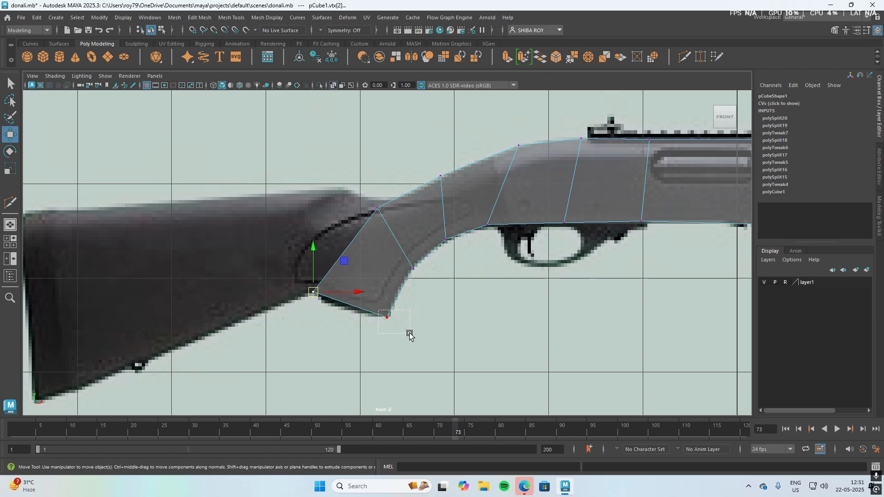
{"action": "left_click", "coordinate": [390, 318]}
{"action": "left_click_drag", "start_coordinate": [394, 322], "coordinate": [395, 324]}
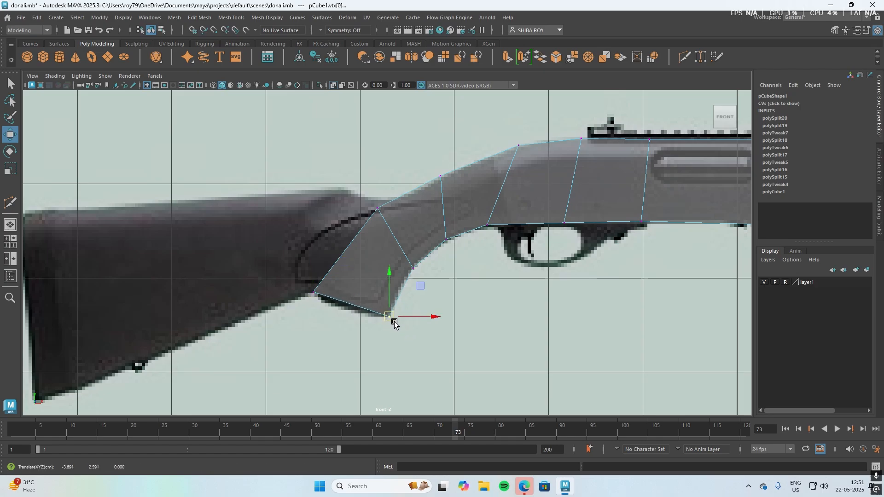
Step: Insert an edge loop across the last grip section with Multi-Cut and fit its lower vertices to about X -3.593, Y 2.871
{"action": "left_click", "coordinate": [684, 57]}
{"action": "left_click", "coordinate": [400, 293], "text": "ctrl"}
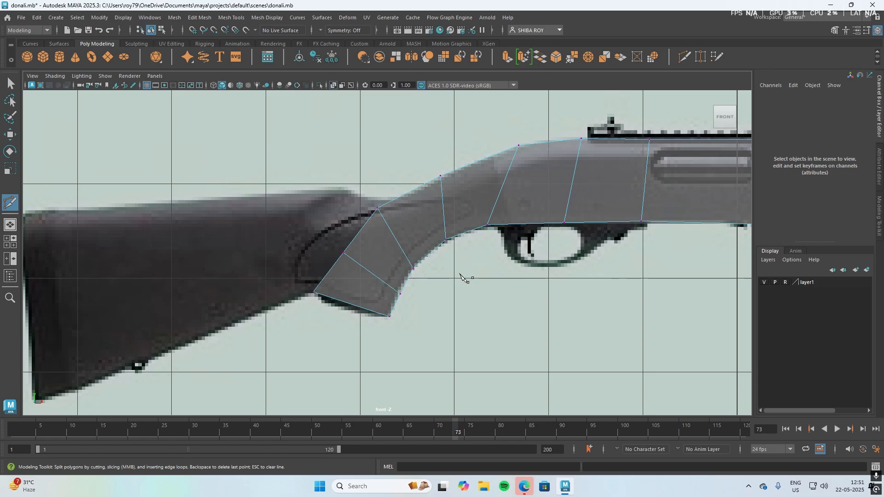
{"action": "key", "text": "w"}
{"action": "left_click", "coordinate": [446, 240]}
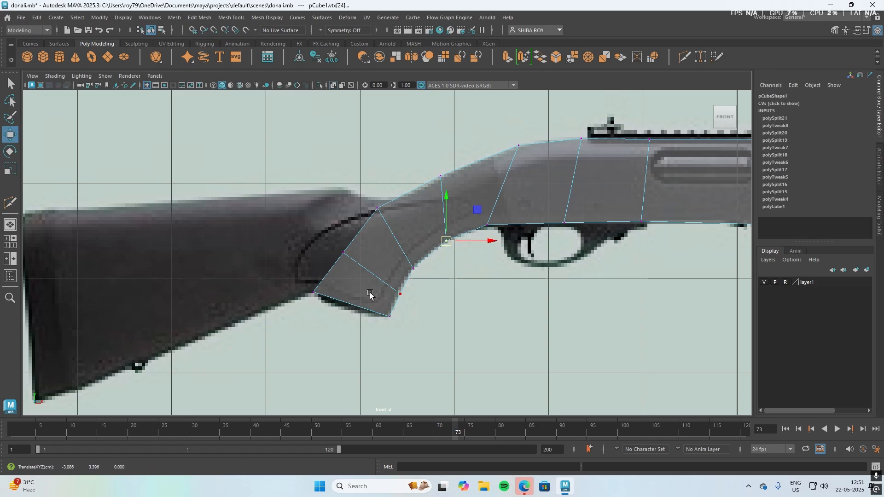
{"action": "left_click", "coordinate": [399, 292]}
{"action": "left_click_drag", "start_coordinate": [399, 291], "coordinate": [400, 292]}
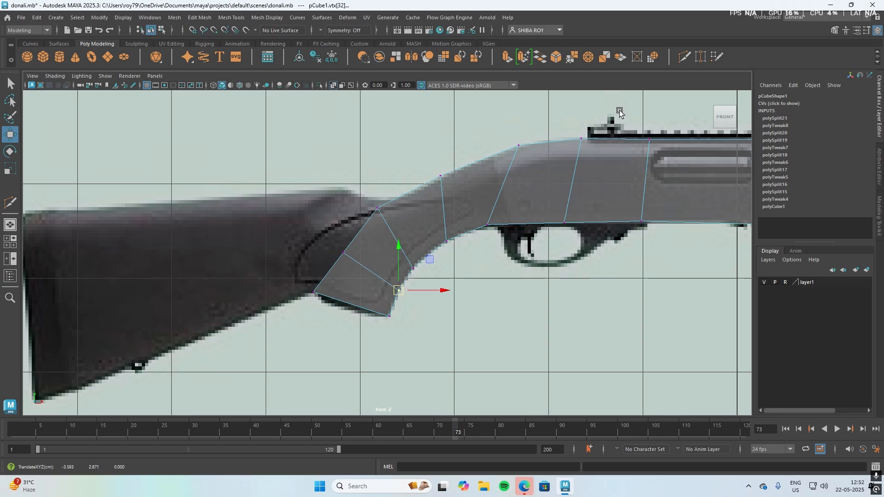
Step: Insert two more edge loops across the upper grip with Multi-Cut, one on each side of the existing loop behind the receiver
{"action": "left_click", "coordinate": [684, 57]}
{"action": "left_click", "coordinate": [481, 177], "text": "ctrl"}
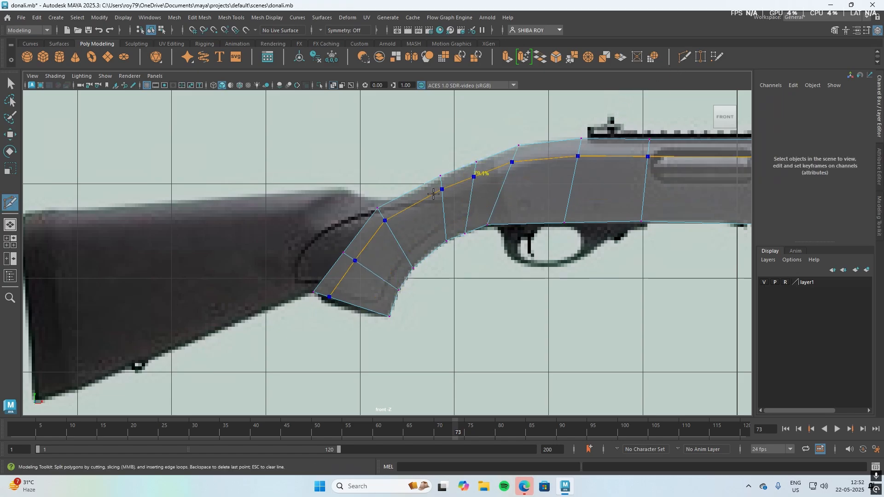
{"action": "left_click", "coordinate": [423, 248], "text": "ctrl"}
{"action": "key", "text": "w"}
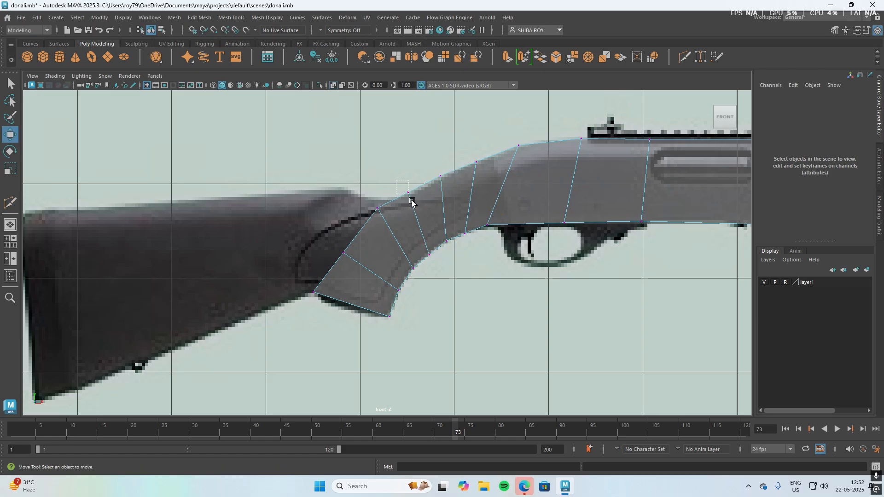
Step: Fit the grip loops' upper and lower vertices to the outline, with lower ones at about X -3.266, Y 3.266 and X -2.888, Y 3.484
{"action": "left_click_drag", "start_coordinate": [412, 203], "coordinate": [373, 206]}
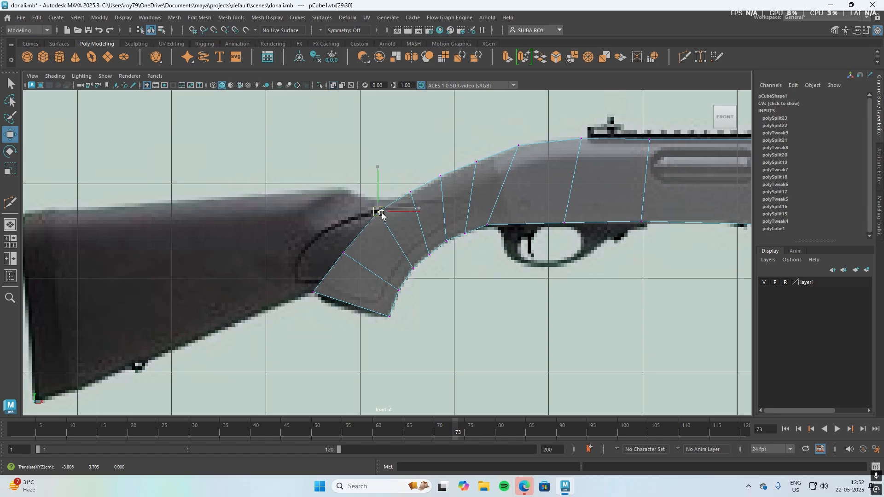
{"action": "left_click", "coordinate": [423, 251]}
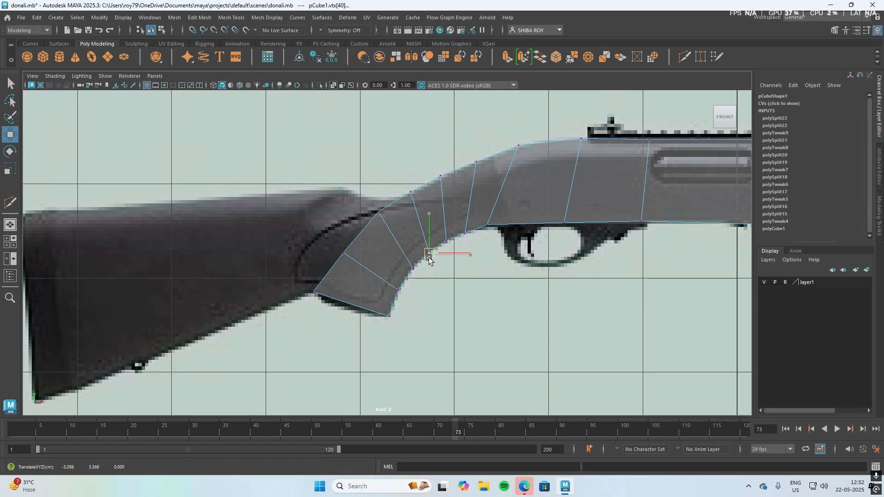
{"action": "left_click", "coordinate": [466, 235]}
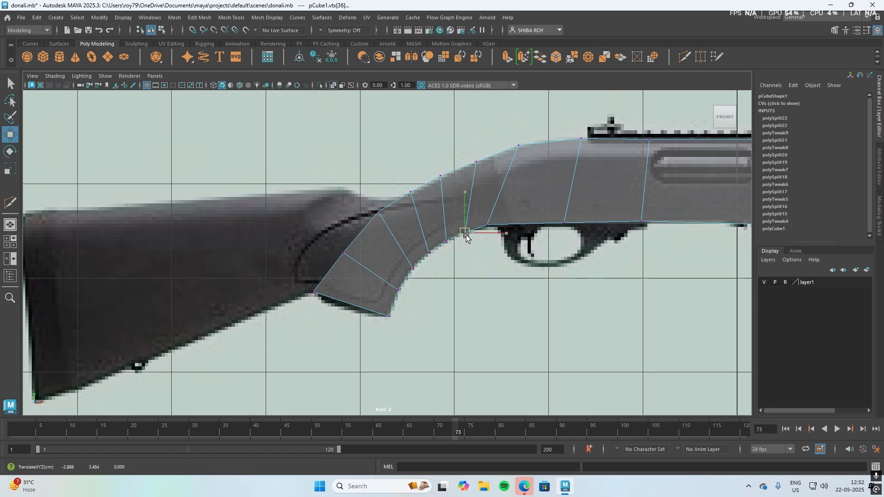
{"action": "left_click", "coordinate": [488, 227]}
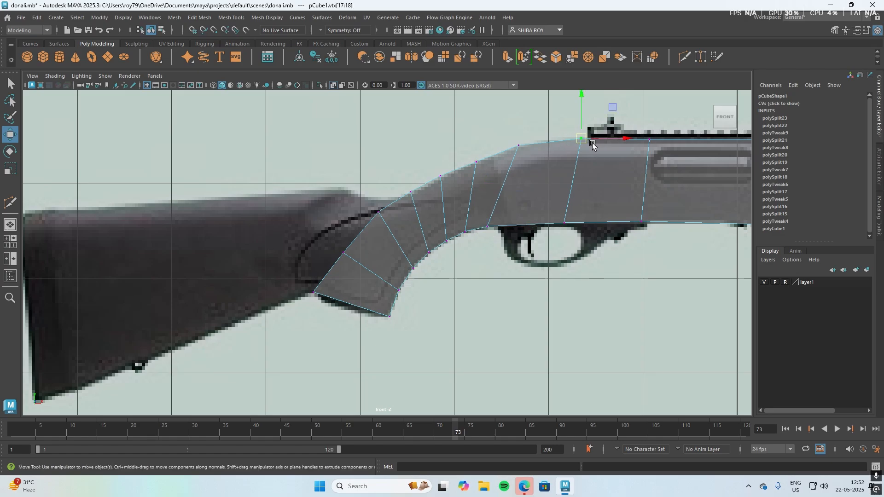
{"action": "mouse_move", "coordinate": [508, 138]}
{"action": "left_mouse_down"}
{"action": "mouse_move", "coordinate": [525, 156]}
{"action": "mouse_move", "coordinate": [519, 144]}
{"action": "left_mouse_up"}
Step: Move the lower vertices of the two loops behind the trigger guard forward, and the front loop's upper ones to about X -2.320, Y 4.405
{"action": "middle_click_drag", "start_coordinate": [582, 294], "coordinate": [296, 306], "text": "alt"}
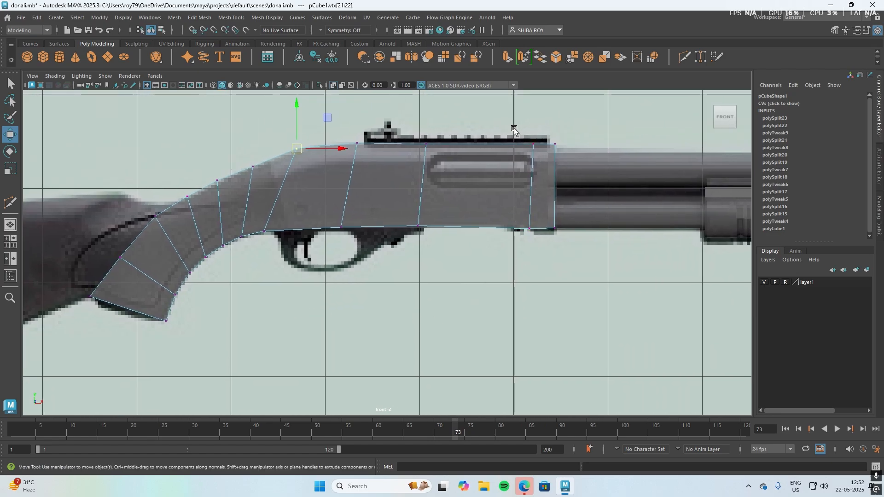
{"action": "left_click", "coordinate": [264, 232]}
{"action": "left_click_drag", "start_coordinate": [265, 234], "coordinate": [286, 230]}
{"action": "left_click_drag", "start_coordinate": [277, 141], "coordinate": [337, 161]}
{"action": "left_click_drag", "start_coordinate": [302, 148], "coordinate": [300, 150]}
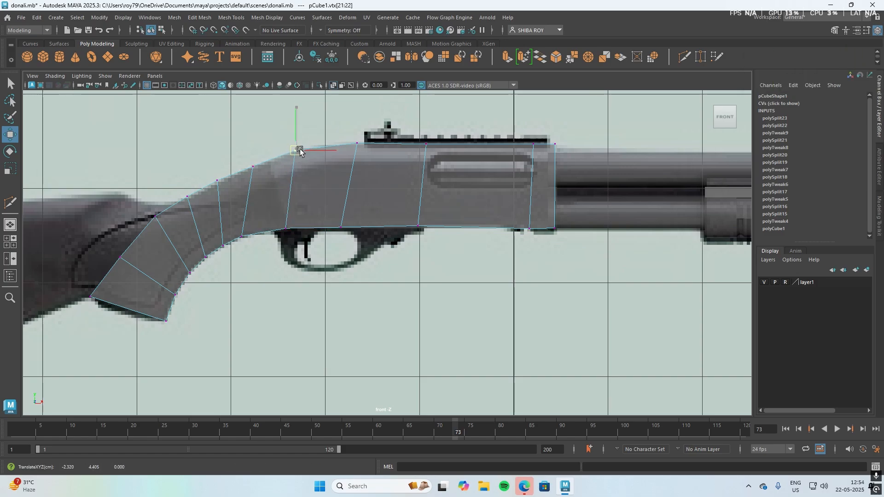
{"action": "left_click", "coordinate": [243, 237]}
{"action": "left_click_drag", "start_coordinate": [246, 239], "coordinate": [249, 235]}
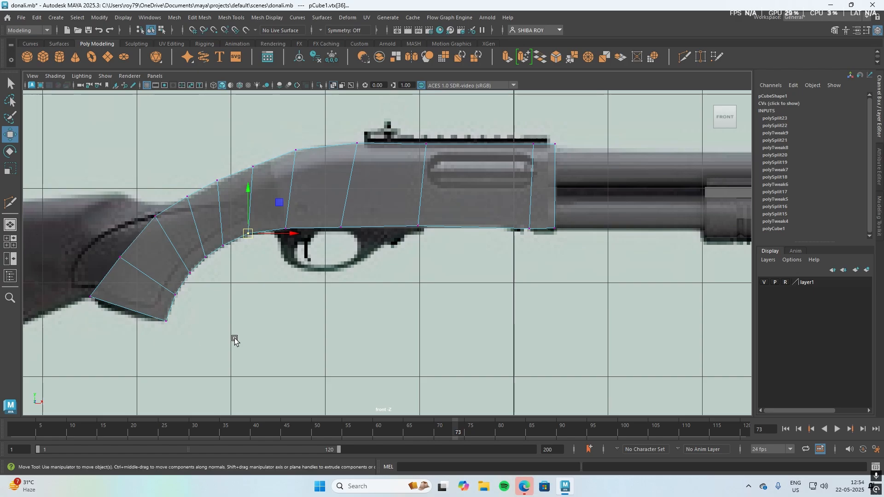
Step: In the perspective view, nudge the upper vertices of the three front grip loops vertically to smooth the top curve
{"action": "middle_click_drag", "start_coordinate": [242, 370], "coordinate": [578, 357], "text": "alt"}
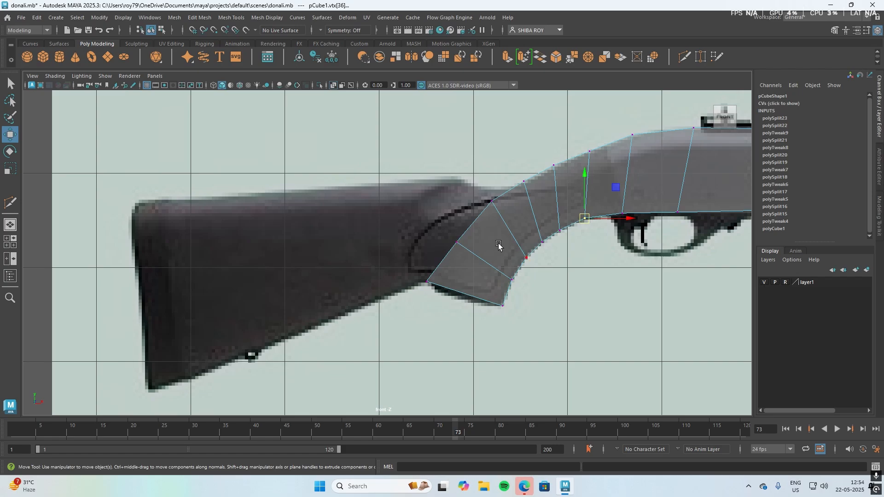
{"action": "key", "text": "space"}
{"action": "key", "text": "space"}
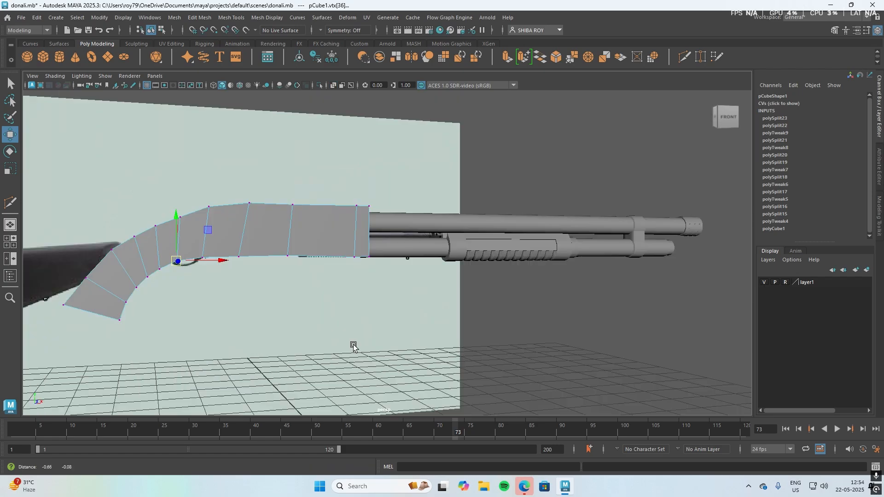
{"action": "left_click_drag", "start_coordinate": [353, 347], "coordinate": [352, 354], "text": "alt"}
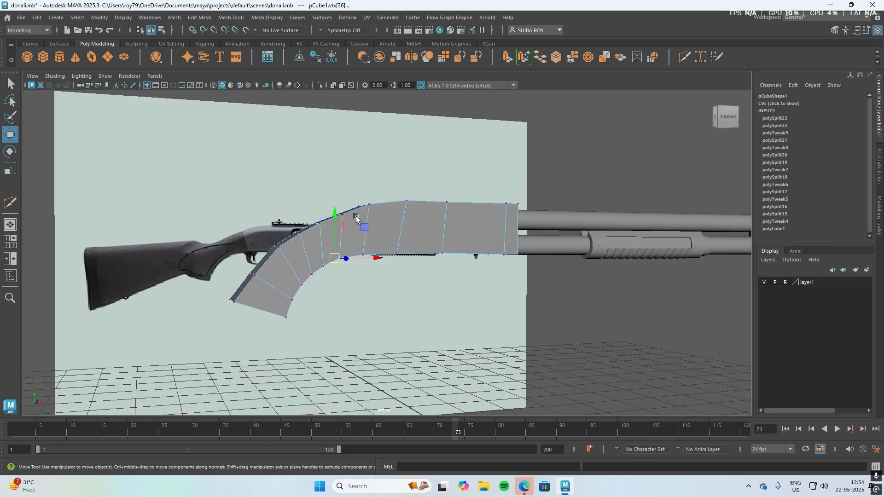
{"action": "left_click_drag", "start_coordinate": [394, 332], "coordinate": [361, 332], "text": "alt"}
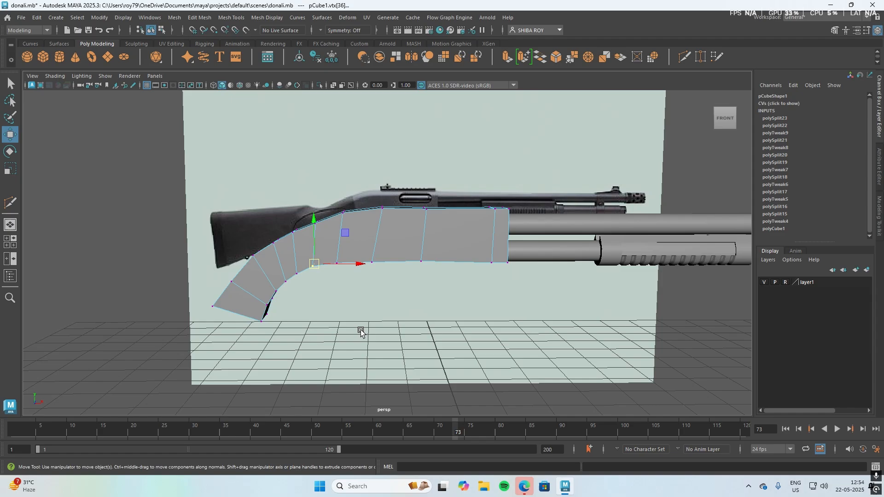
{"action": "left_click", "coordinate": [318, 224]}
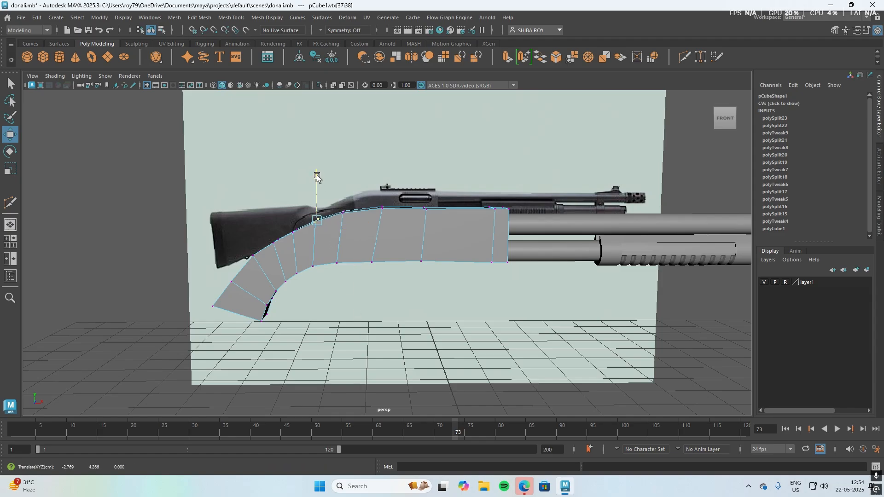
{"action": "left_click_drag", "start_coordinate": [283, 209], "coordinate": [299, 245]}
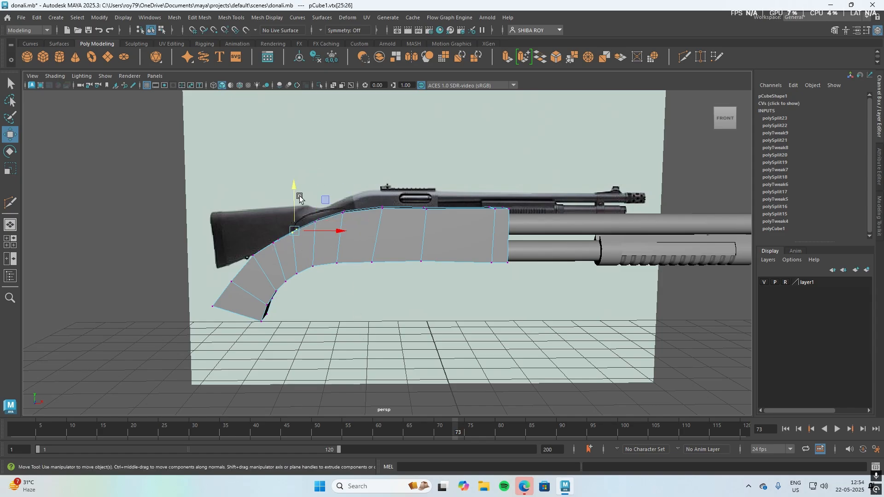
{"action": "left_click_drag", "start_coordinate": [293, 185], "coordinate": [290, 182]}
{"action": "left_click_drag", "start_coordinate": [262, 235], "coordinate": [285, 251]}
{"action": "left_click_drag", "start_coordinate": [274, 195], "coordinate": [271, 197]}
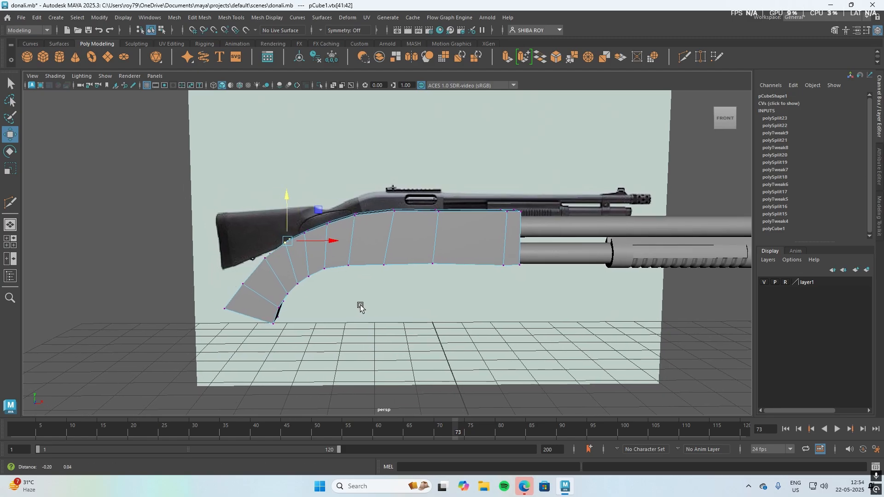
Step: Raise the upper vertices of the grip loop nearest the receiver to about X -2.769, Y 4.312
{"action": "left_click_drag", "start_coordinate": [361, 306], "coordinate": [509, 316], "text": "alt"}
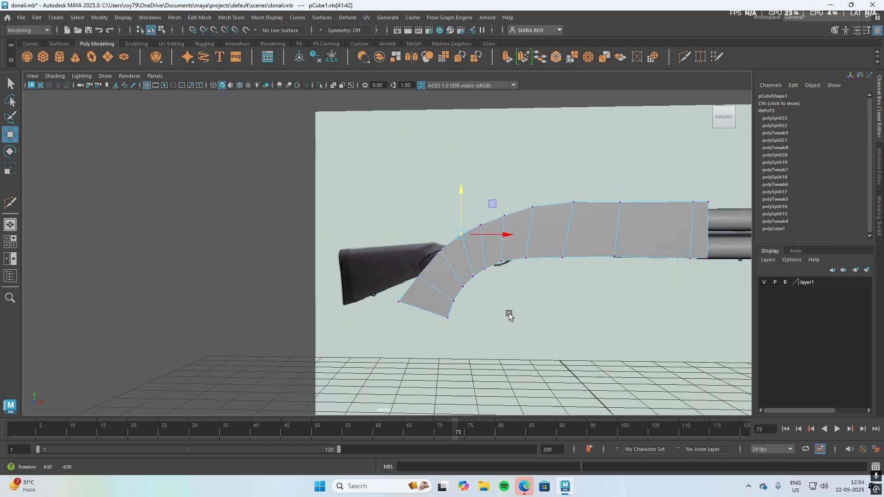
{"action": "left_click_drag", "start_coordinate": [470, 218], "coordinate": [488, 233]}
{"action": "left_click_drag", "start_coordinate": [476, 201], "coordinate": [512, 223]}
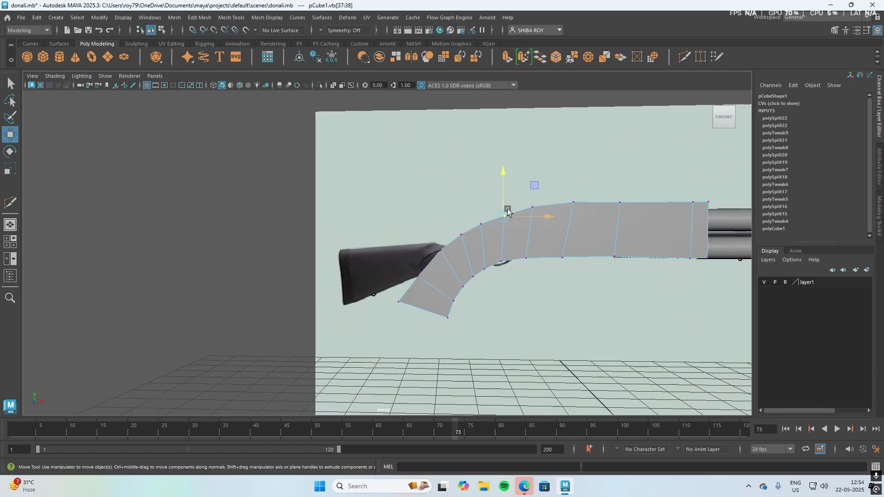
{"action": "left_click_drag", "start_coordinate": [503, 171], "coordinate": [501, 168]}
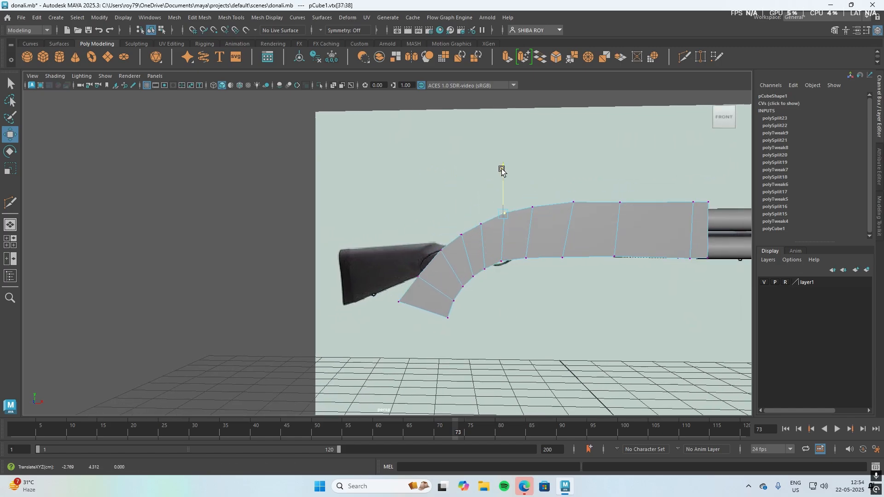
Step: Return to object mode and lower the whole receiver block to about Translate Y 4.08
{"action": "left_click", "coordinate": [556, 325]}
{"action": "left_click_drag", "start_coordinate": [505, 333], "coordinate": [461, 305], "text": "alt"}
{"action": "right_click_drag", "start_coordinate": [589, 188], "coordinate": [634, 175]}
{"action": "left_click_drag", "start_coordinate": [550, 139], "coordinate": [552, 143]}
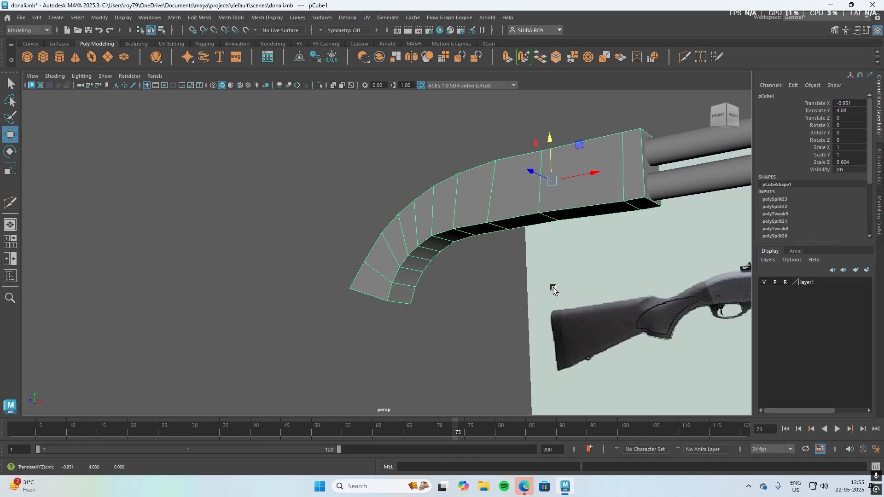
Step: In the front view, extrude the two rear grip faces back to about X -6.639 for the stock and switch to vertex mode
{"action": "key", "text": "space"}
{"action": "key", "text": "space"}
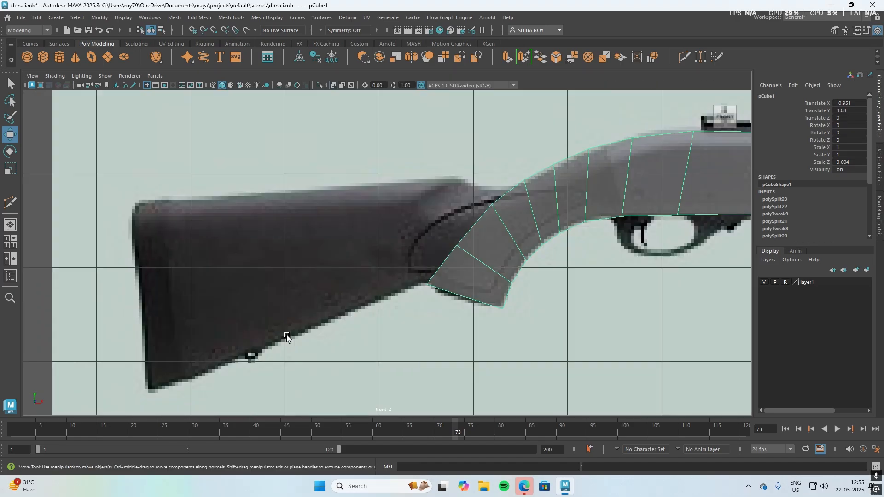
{"action": "middle_click_drag", "start_coordinate": [608, 306], "coordinate": [578, 298], "text": "alt"}
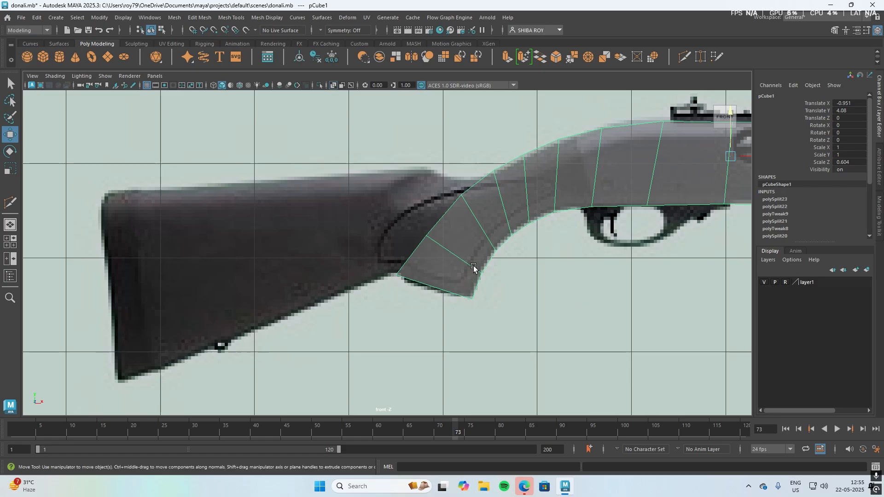
{"action": "right_click_drag", "start_coordinate": [474, 212], "coordinate": [441, 211]}
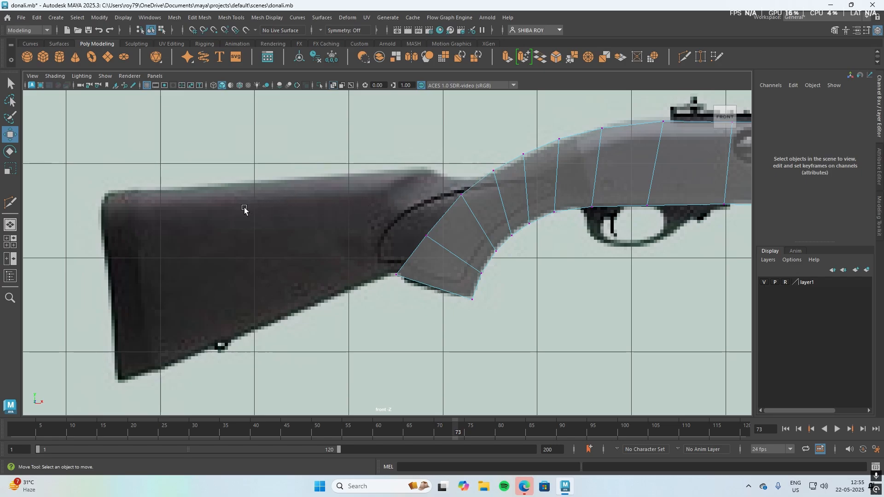
{"action": "right_click_drag", "start_coordinate": [465, 212], "coordinate": [466, 236]}
{"action": "left_click", "coordinate": [451, 226]}
{"action": "left_click_drag", "start_coordinate": [375, 216], "coordinate": [446, 301]}
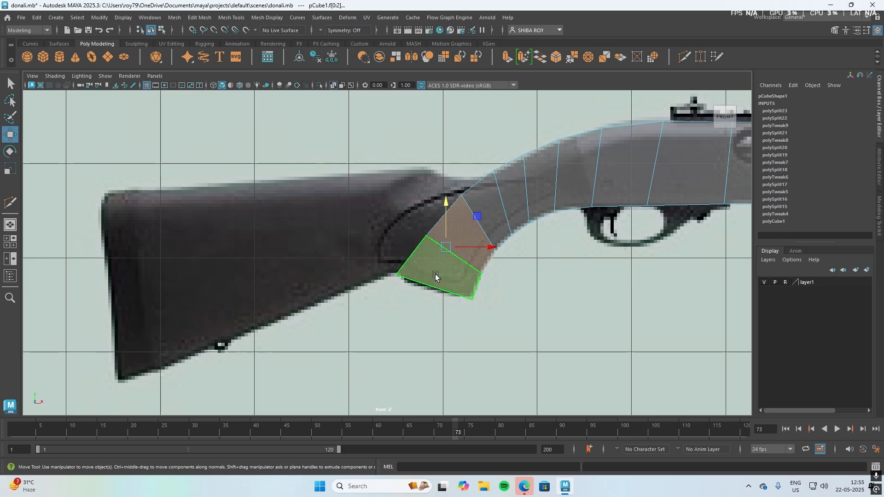
{"action": "left_click", "coordinate": [469, 240]}
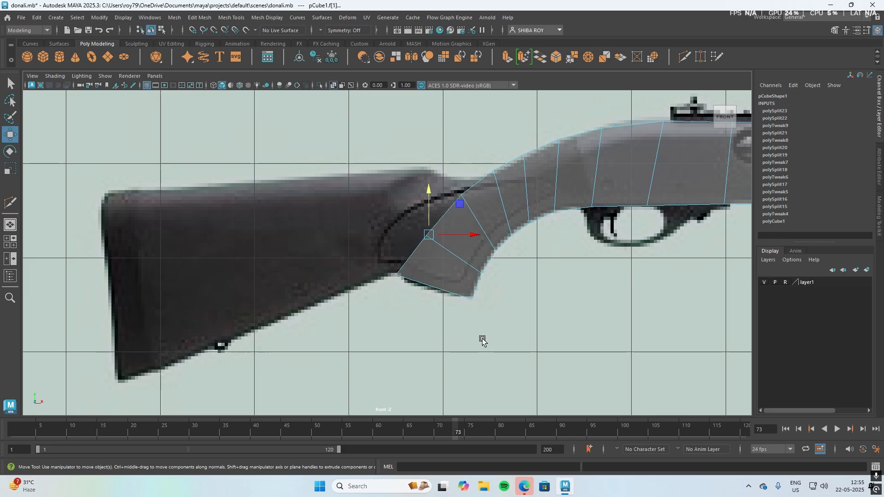
{"action": "key", "text": "ctrl+e"}
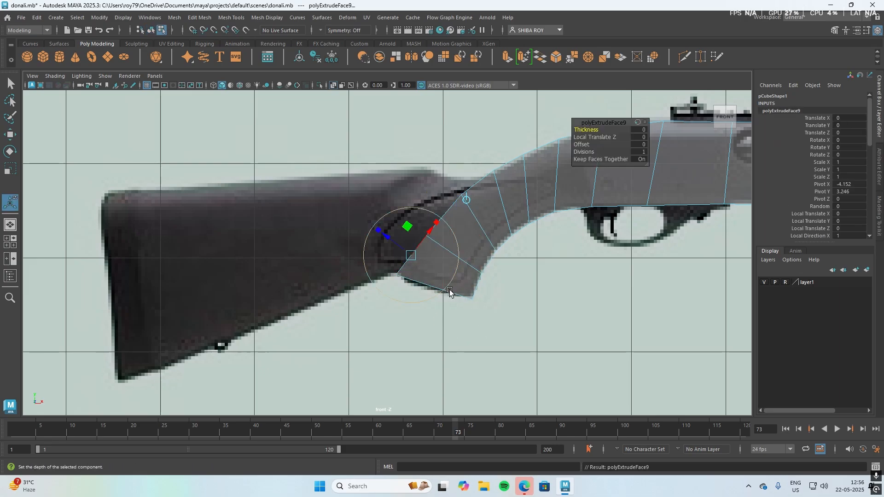
{"action": "key", "text": "w"}
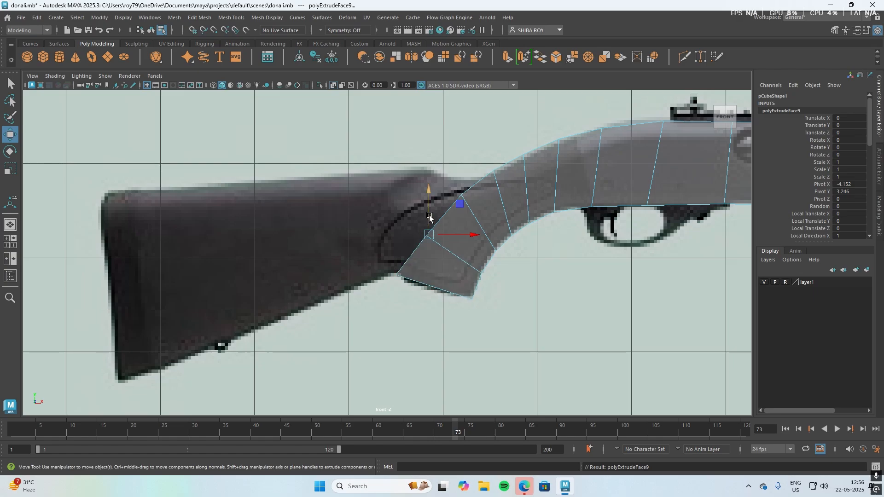
{"action": "left_click_drag", "start_coordinate": [474, 238], "coordinate": [238, 279]}
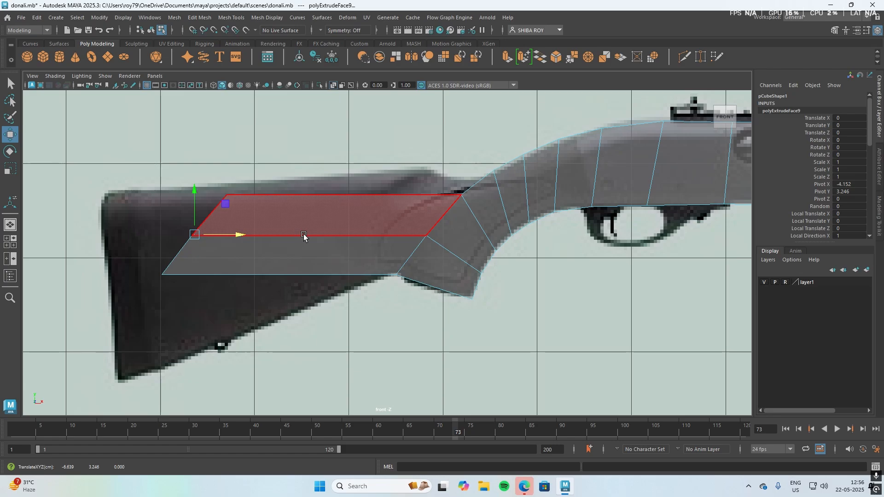
{"action": "right_click", "coordinate": [383, 212]}
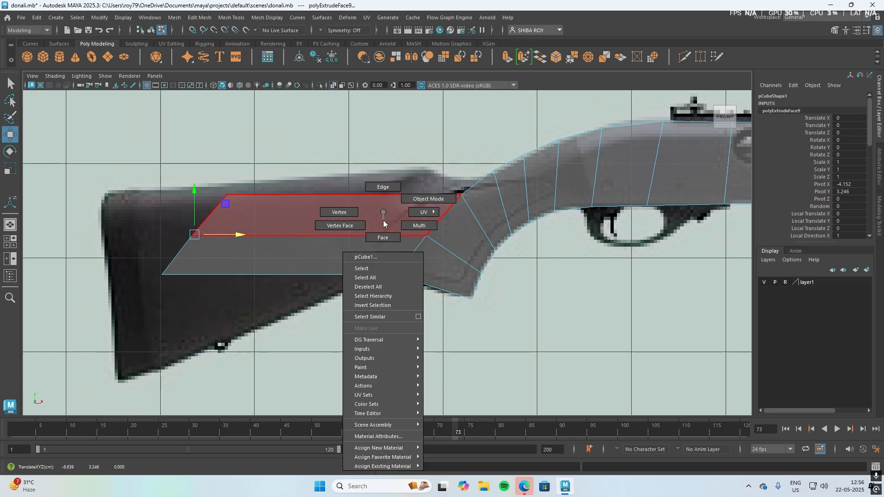
{"action": "left_click", "coordinate": [339, 212]}
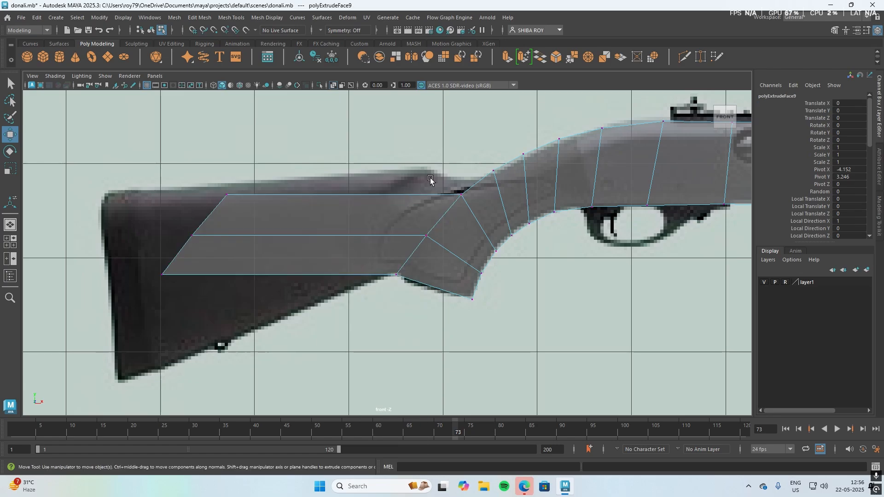
{"action": "left_click_drag", "start_coordinate": [431, 180], "coordinate": [449, 180]}
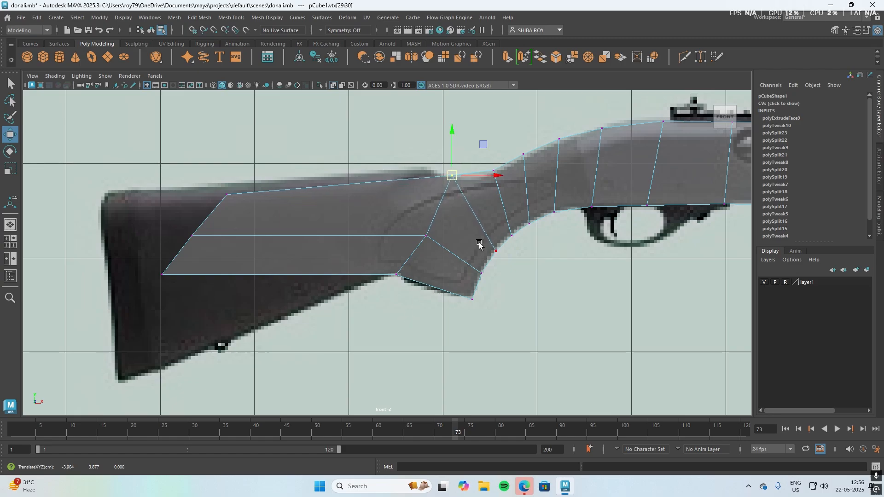
{"action": "key", "text": "ctrl+z"}
{"action": "left_click_drag", "start_coordinate": [214, 182], "coordinate": [108, 193]}
{"action": "left_click_drag", "start_coordinate": [152, 253], "coordinate": [207, 321]}
{"action": "key", "text": "ctrl+z"}
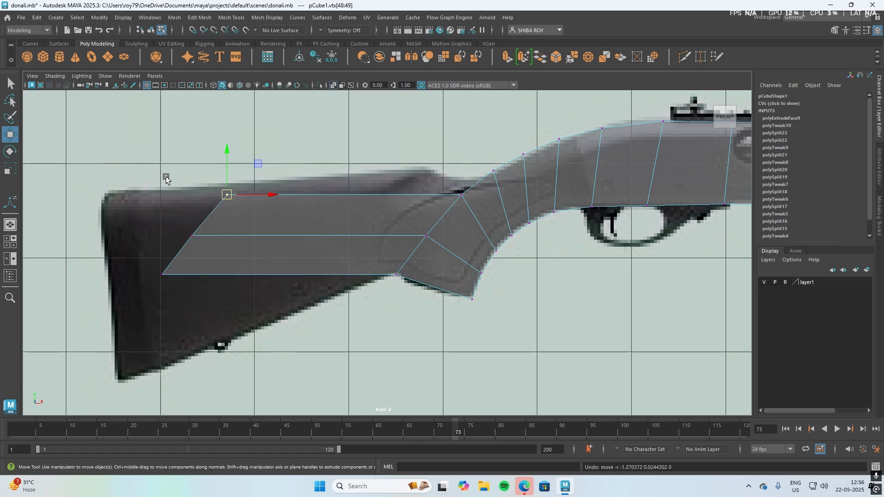
Step: Align the extruded end's upper, middle and lower vertices vertically and move them all back near the butt of the reference stock
{"action": "mouse_move", "coordinate": [241, 198]}
{"action": "left_mouse_down"}
{"action": "mouse_move", "coordinate": [275, 197]}
{"action": "mouse_move", "coordinate": [237, 197]}
{"action": "left_mouse_up"}
{"action": "left_click_drag", "start_coordinate": [152, 267], "coordinate": [233, 276]}
{"action": "left_click_drag", "start_coordinate": [138, 188], "coordinate": [238, 331]}
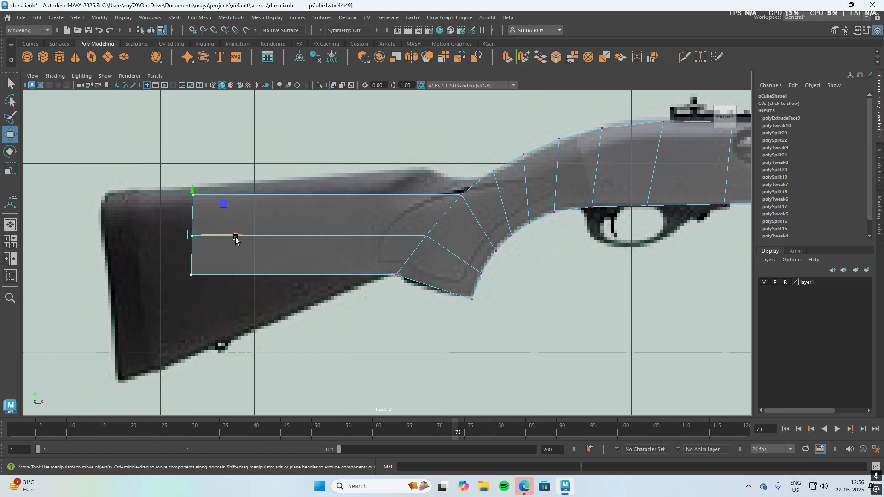
{"action": "left_click_drag", "start_coordinate": [235, 239], "coordinate": [162, 237]}
Step: Fit the end vertices to the reference butt, with the middle ones about X -7.584, Y 2.798, and raise the comb's front vertices to about X -4.114, Y 3.950
{"action": "left_click_drag", "start_coordinate": [95, 171], "coordinate": [105, 195]}
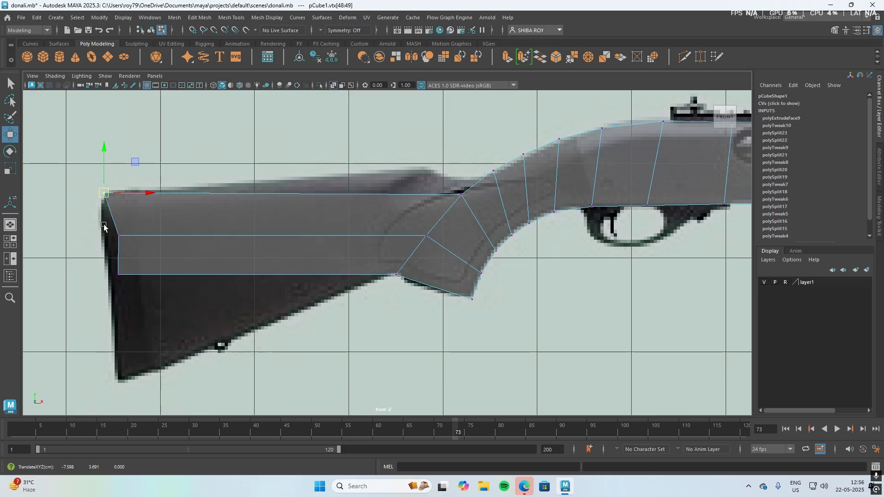
{"action": "left_click_drag", "start_coordinate": [78, 263], "coordinate": [118, 381]}
{"action": "left_click_drag", "start_coordinate": [103, 232], "coordinate": [108, 281]}
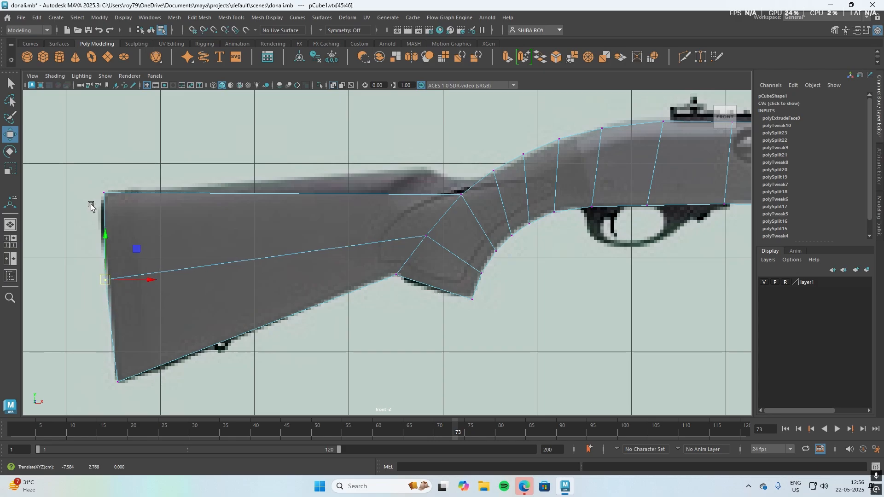
{"action": "mouse_move", "coordinate": [93, 183]}
{"action": "left_mouse_down"}
{"action": "mouse_move", "coordinate": [109, 202]}
{"action": "mouse_move", "coordinate": [101, 196]}
{"action": "left_mouse_up"}
{"action": "left_click_drag", "start_coordinate": [450, 190], "coordinate": [433, 171]}
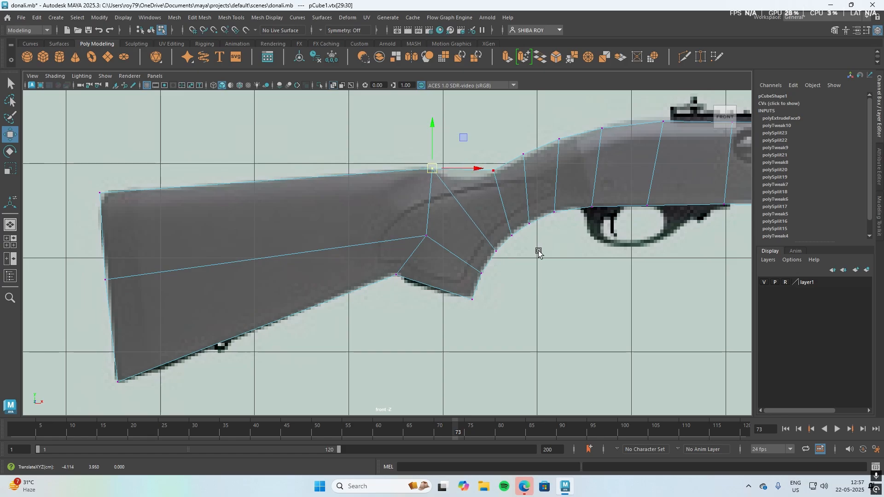
Step: Insert an edge loop across the grip just ahead of the comb and lower its upper vertices to about X -3.766, Y 3.827
{"action": "left_click", "coordinate": [496, 251]}
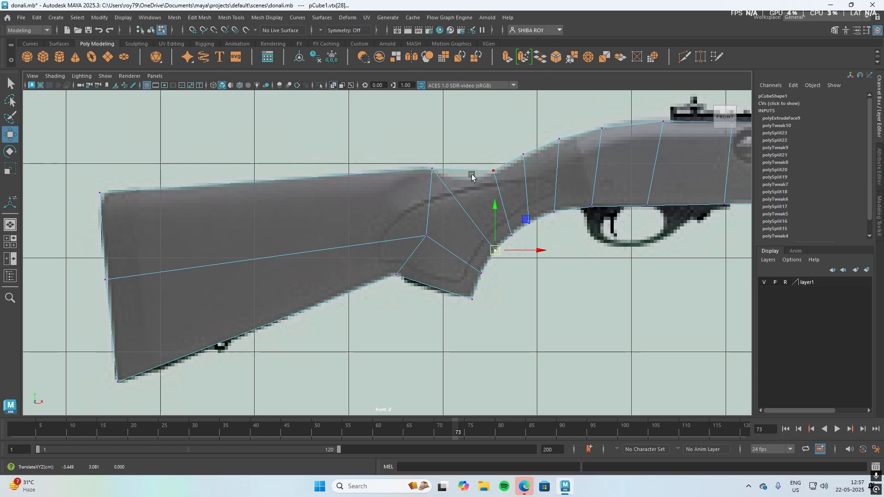
{"action": "left_click", "coordinate": [684, 57]}
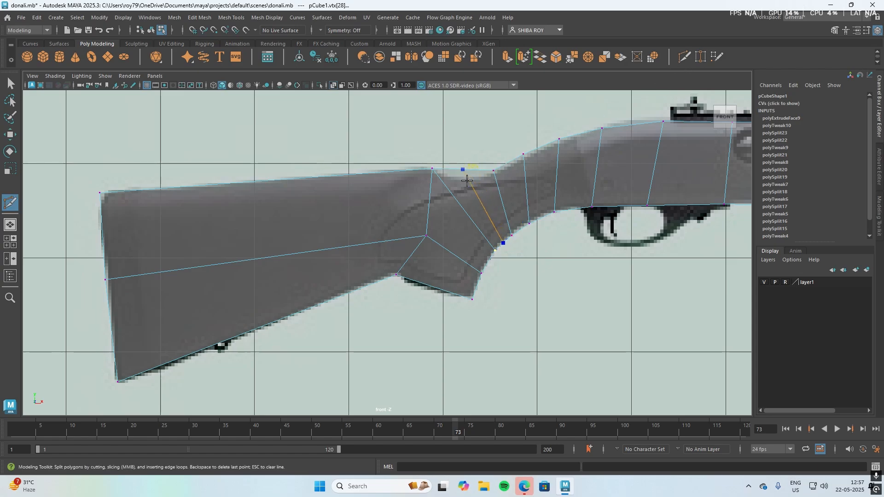
{"action": "key", "text": "Return"}
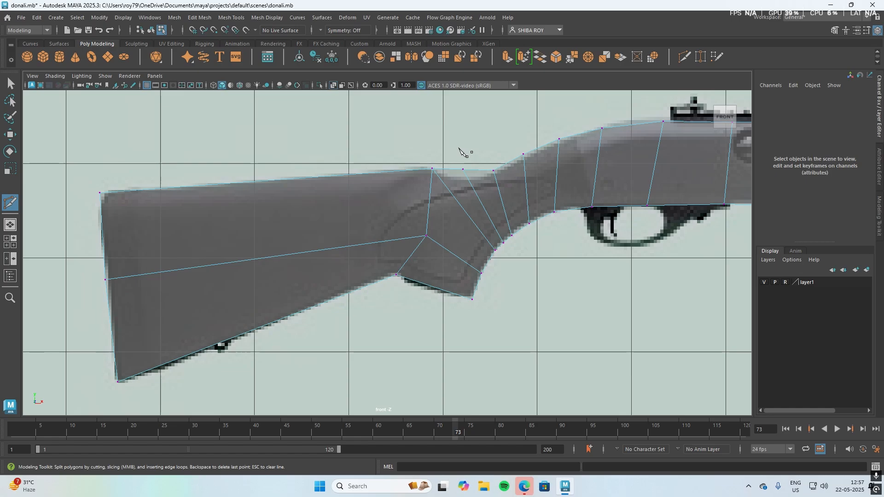
{"action": "key", "text": "w"}
{"action": "left_click_drag", "start_coordinate": [456, 159], "coordinate": [466, 179]}
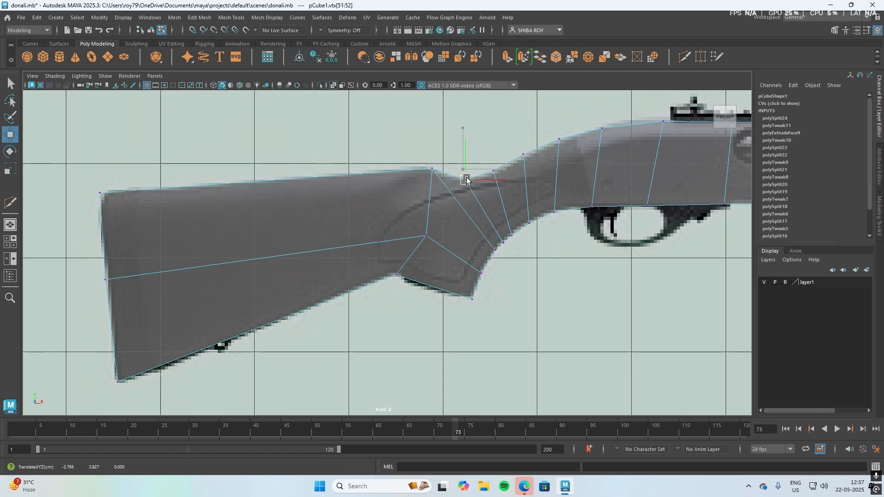
Step: Insert another loop ahead of that one, place its upper vertices about X -3.603, Y 3.862, and nudge the neighbouring top vertices to the reference outline
{"action": "left_click", "coordinate": [683, 59]}
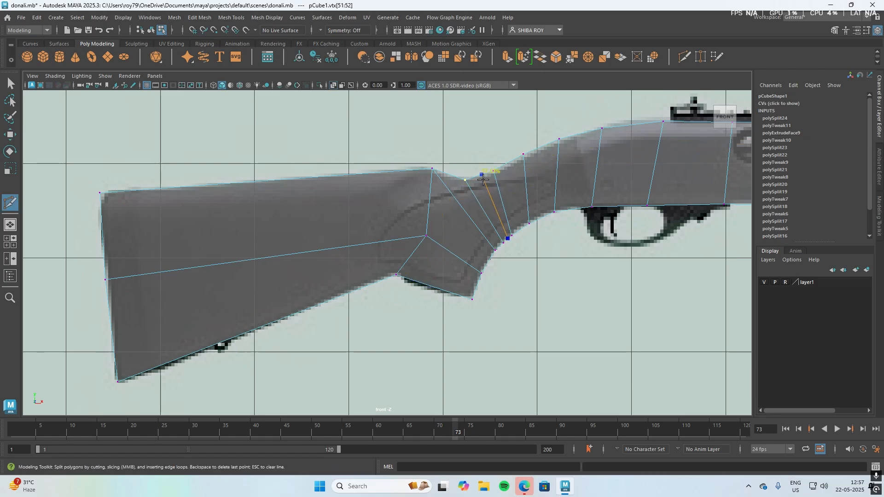
{"action": "left_click", "coordinate": [483, 176]}
{"action": "key", "text": "Return"}
{"action": "key", "text": "w"}
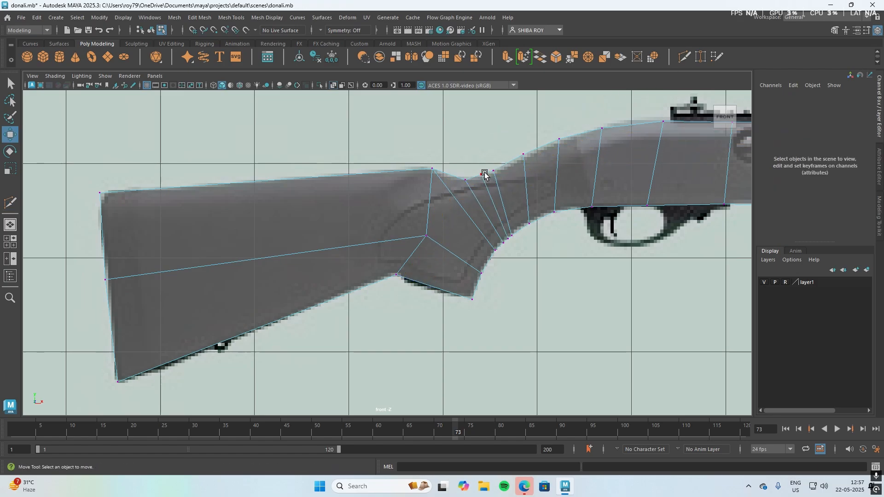
{"action": "left_click", "coordinate": [481, 173]}
{"action": "left_click_drag", "start_coordinate": [469, 163], "coordinate": [464, 182]}
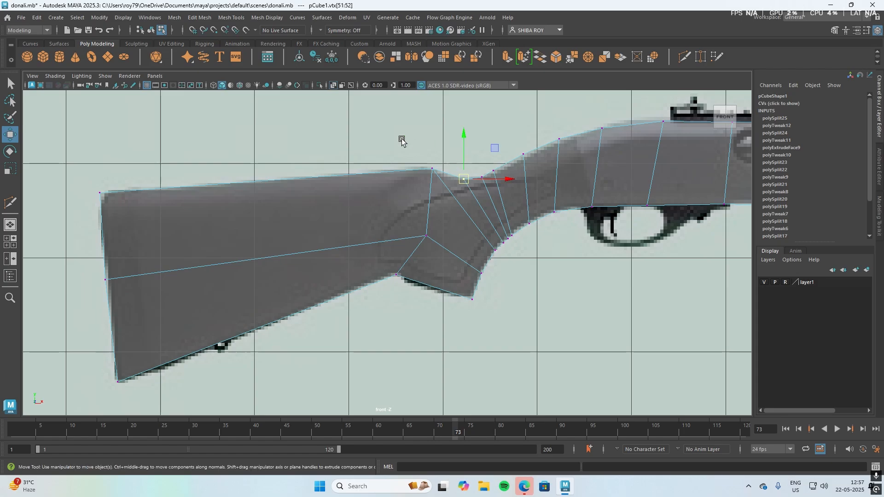
{"action": "left_click", "coordinate": [401, 138]}
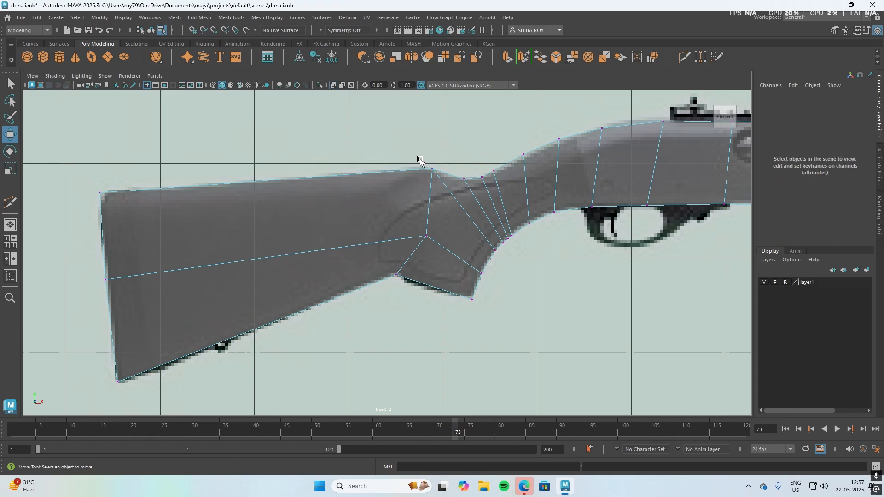
{"action": "left_click_drag", "start_coordinate": [420, 159], "coordinate": [480, 177]}
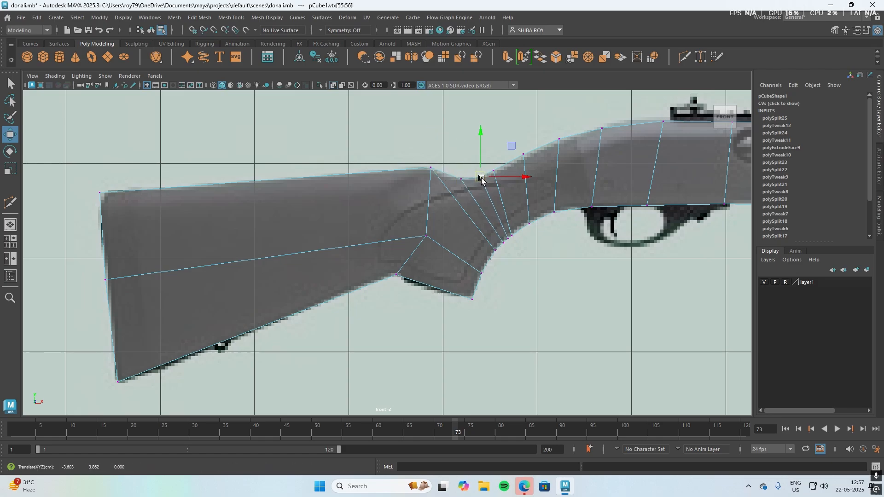
Step: Move the lower vertices of the front grip loops forward to space them along the grip's underside curve
{"action": "left_click", "coordinate": [506, 237]}
{"action": "mouse_move", "coordinate": [504, 237]}
{"action": "left_mouse_down"}
{"action": "mouse_move", "coordinate": [532, 222]}
{"action": "mouse_move", "coordinate": [540, 230]}
{"action": "mouse_move", "coordinate": [532, 221]}
{"action": "mouse_move", "coordinate": [516, 231]}
{"action": "left_mouse_up"}
{"action": "left_click", "coordinate": [520, 259]}
{"action": "key", "text": "ctrl+z"}
{"action": "left_click", "coordinate": [516, 228]}
Step: Return to object mode in the perspective view and examine the shape of the stock and grip
{"action": "key", "text": "space"}
{"action": "key", "text": "space"}
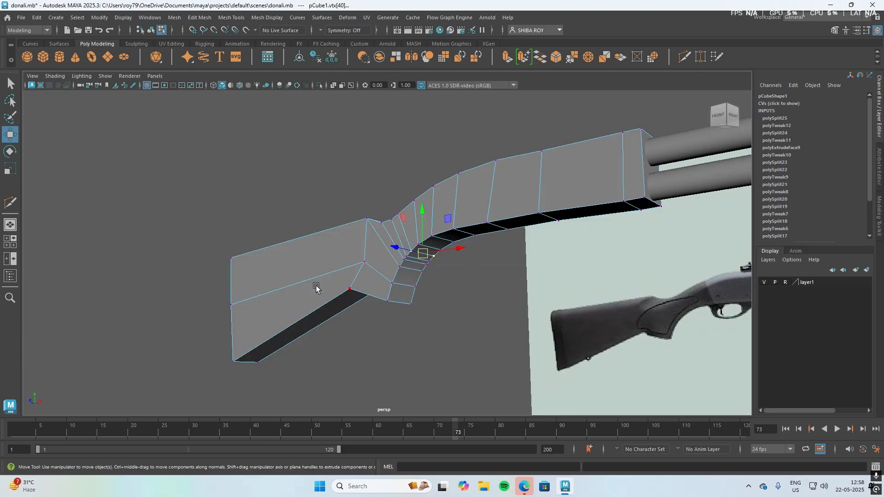
{"action": "left_click_drag", "start_coordinate": [389, 352], "coordinate": [431, 353], "text": "alt"}
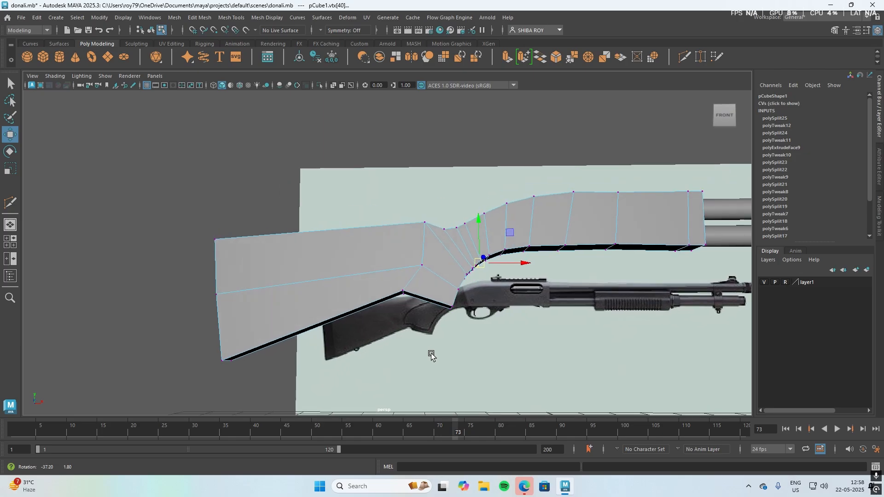
{"action": "right_click_drag", "start_coordinate": [626, 220], "coordinate": [647, 193]}
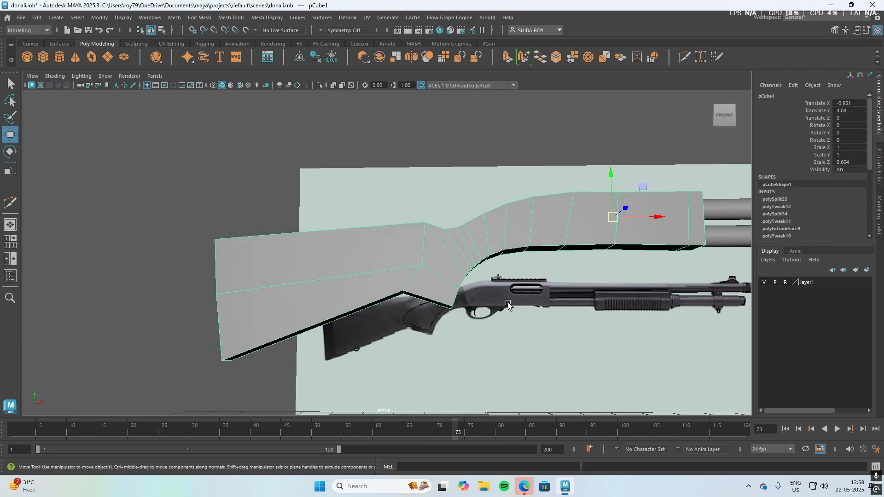
{"action": "left_click_drag", "start_coordinate": [532, 304], "coordinate": [522, 306], "text": "alt"}
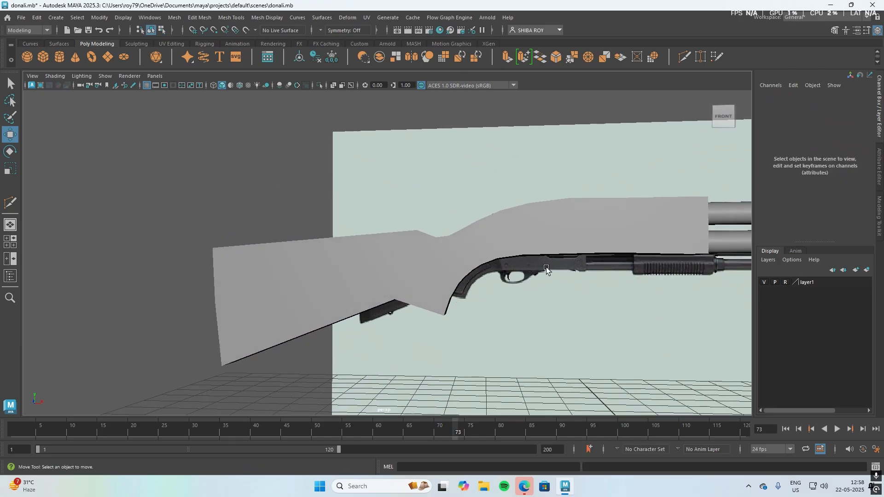
{"action": "left_click", "coordinate": [465, 265]}
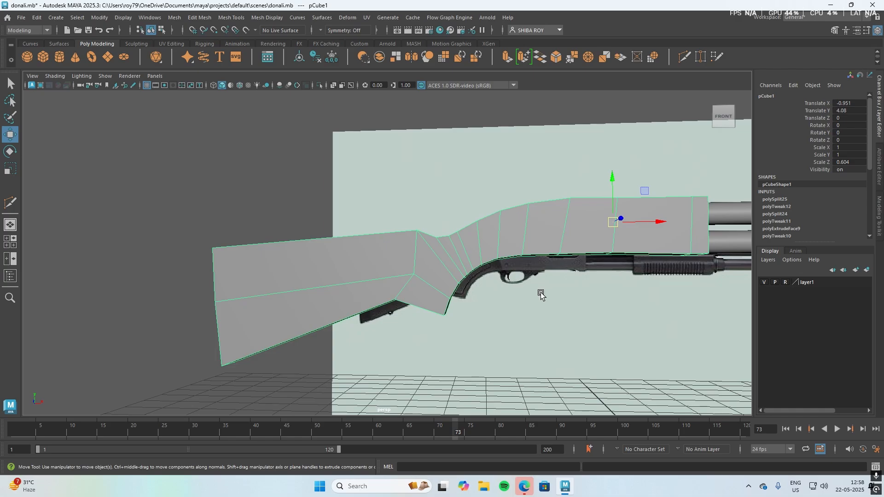
Step: Preview the gun body with smooth mesh display, restore the unsmoothed display, and return to the front view
{"action": "key", "text": "1"}
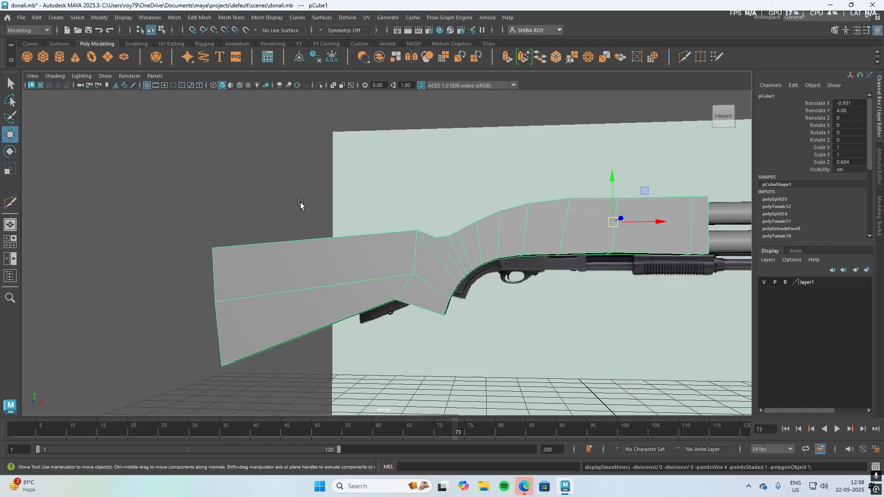
{"action": "left_click_drag", "start_coordinate": [299, 203], "coordinate": [407, 272]}
{"action": "key", "text": "3"}
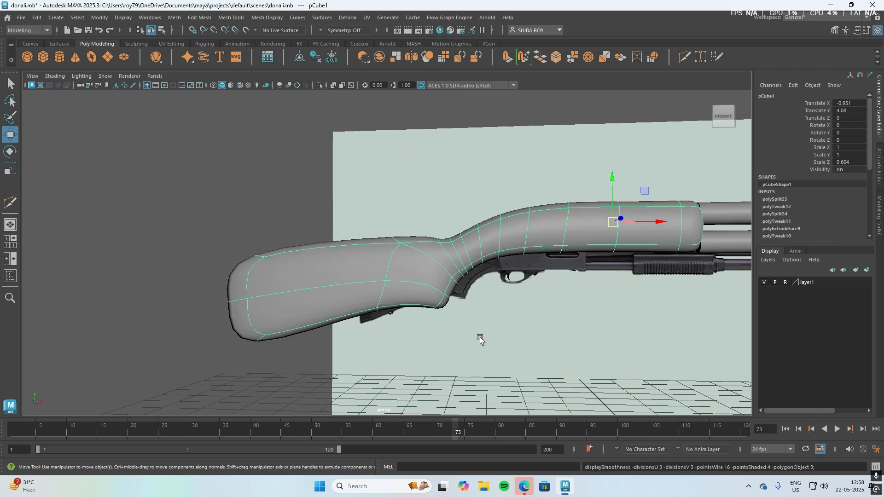
{"action": "left_click_drag", "start_coordinate": [480, 339], "coordinate": [489, 319], "text": "alt"}
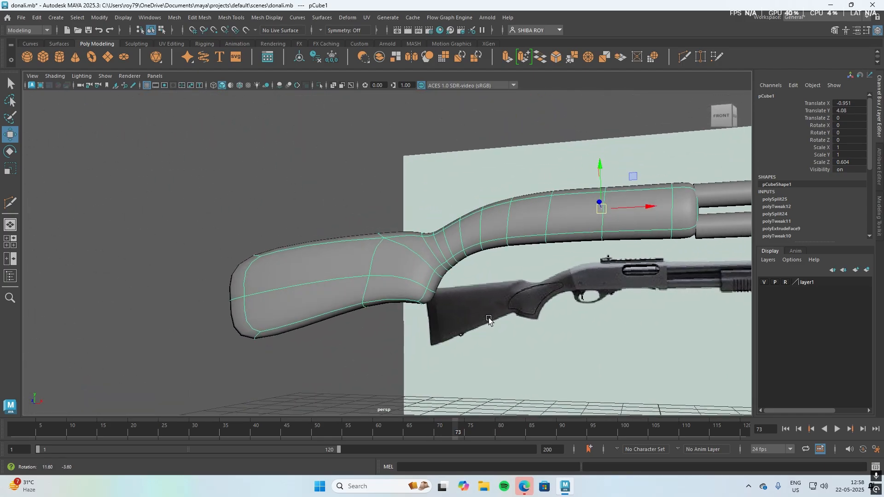
{"action": "key", "text": "1"}
{"action": "mouse_move", "coordinate": [290, 270]}
{"action": "left_mouse_down", "text": "alt"}
{"action": "mouse_move", "coordinate": [463, 291]}
{"action": "mouse_move", "coordinate": [309, 274]}
{"action": "mouse_move", "coordinate": [293, 284]}
{"action": "left_mouse_up", "text": "alt"}
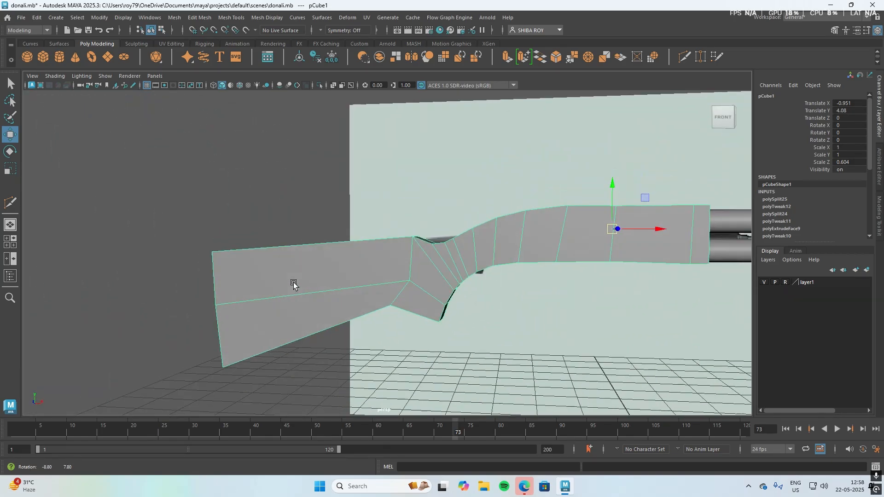
{"action": "right_click", "coordinate": [344, 272]}
{"action": "right_click_drag", "start_coordinate": [351, 256], "coordinate": [346, 214]}
{"action": "key", "text": "space"}
{"action": "key", "text": "space"}
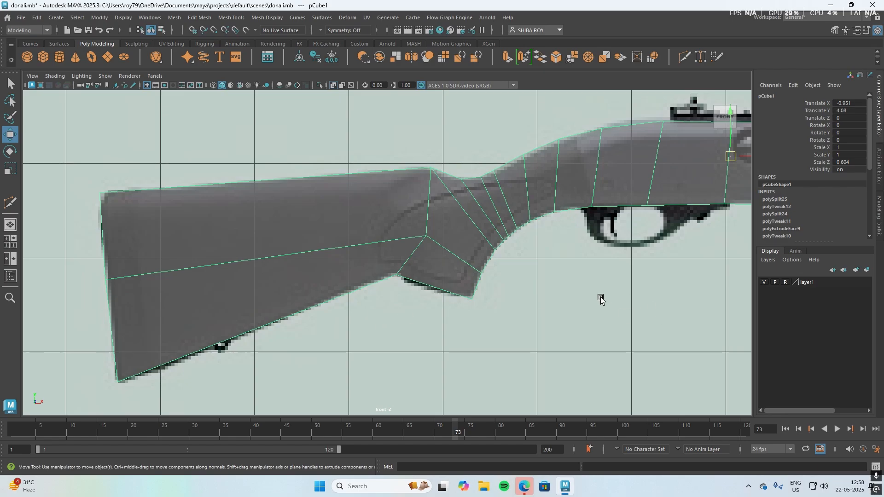
Step: Create a new polygon cube for the trigger guard and frame it together with the reference image in the front view
{"action": "middle_click_drag", "start_coordinate": [522, 304], "coordinate": [232, 329], "text": "alt"}
{"action": "scroll", "coordinate": [401, 238], "scroll_direction": "up", "scroll_amount": 5}
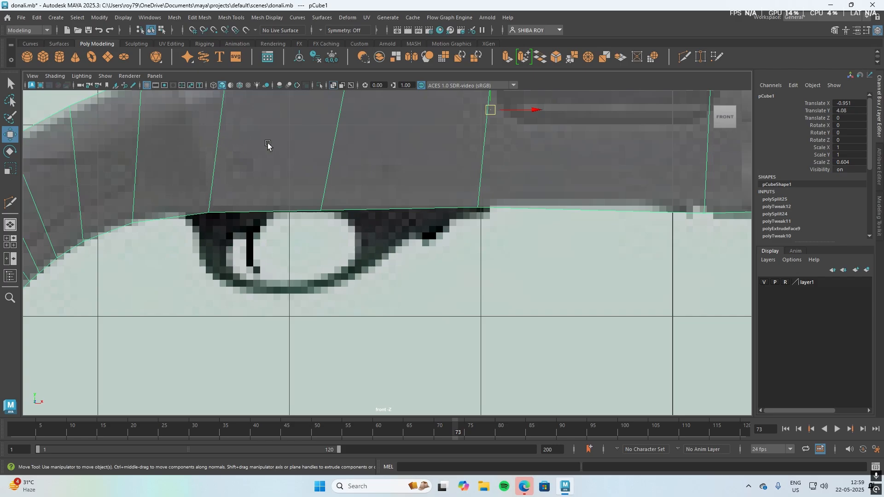
{"action": "key", "text": "f"}
{"action": "scroll", "coordinate": [374, 202], "scroll_direction": "up", "scroll_amount": 10}
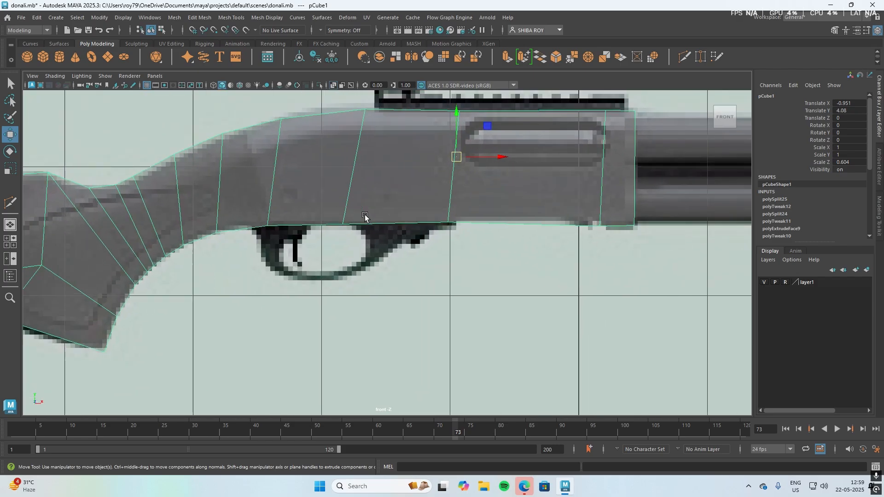
{"action": "scroll", "coordinate": [415, 217], "scroll_direction": "up", "scroll_amount": 3}
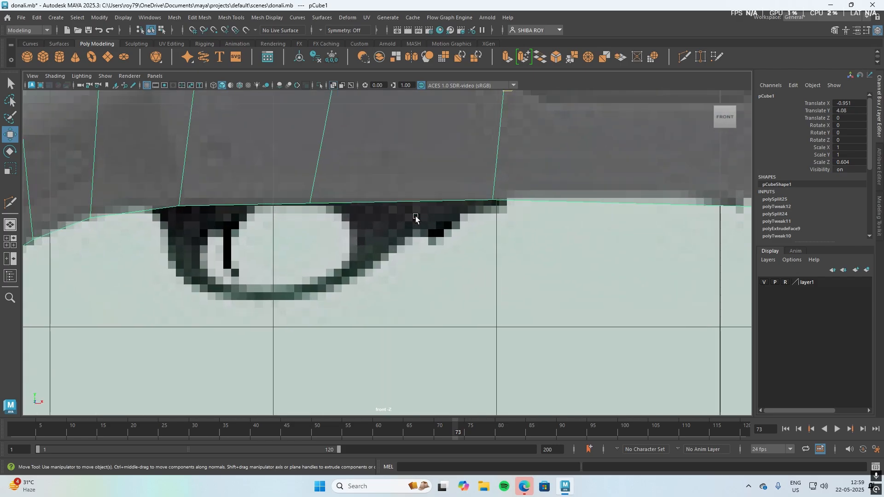
{"action": "left_click", "coordinate": [43, 57]}
{"action": "key", "text": "a"}
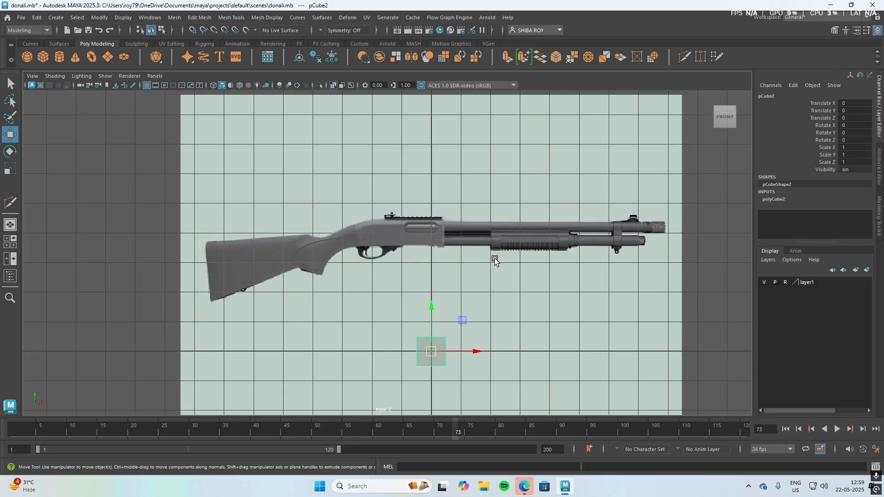
Step: Move the new cube beneath the receiver at the front of the trigger guard, to X -1.319, Y 3.102
{"action": "left_click_drag", "start_coordinate": [429, 305], "coordinate": [429, 235]}
{"action": "scroll", "coordinate": [396, 248], "scroll_direction": "up", "scroll_amount": 10}
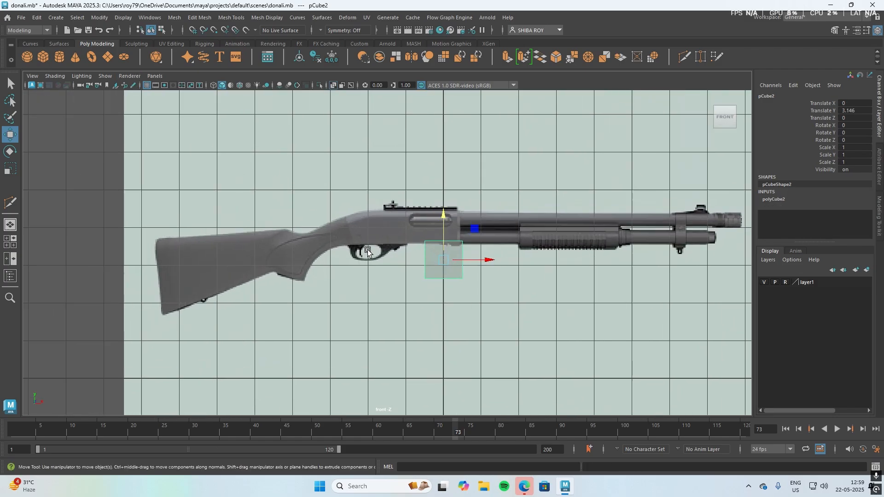
{"action": "left_click_drag", "start_coordinate": [667, 286], "coordinate": [461, 318]}
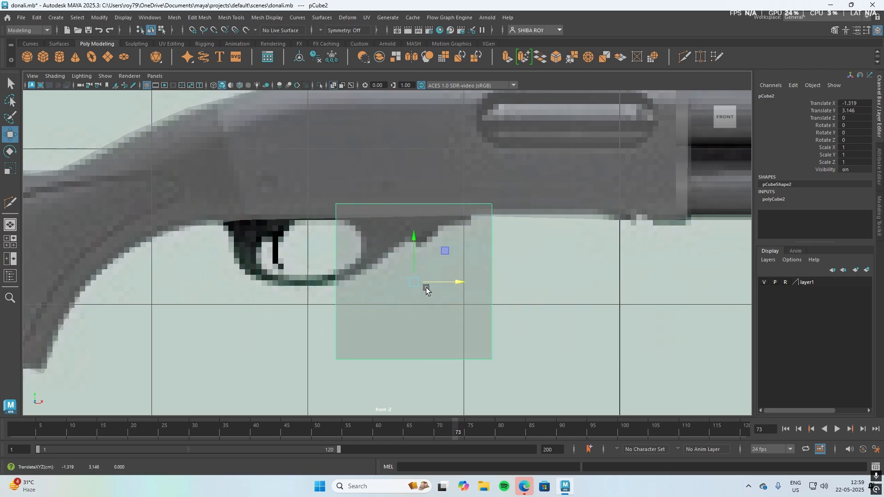
{"action": "mouse_move", "coordinate": [418, 237]}
{"action": "left_mouse_down"}
{"action": "mouse_move", "coordinate": [416, 247]}
{"action": "mouse_move", "coordinate": [419, 241]}
{"action": "left_mouse_up"}
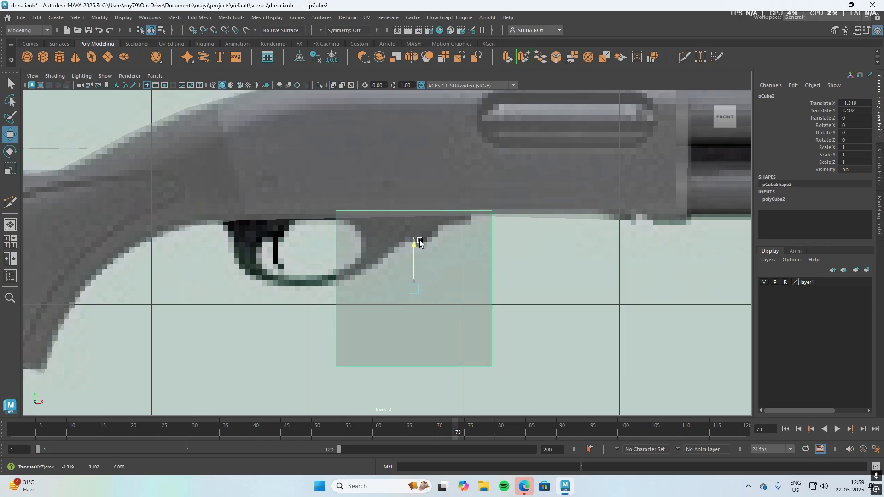
{"action": "scroll", "coordinate": [369, 239], "scroll_direction": "down", "scroll_amount": 5}
Step: Switch the cube to vertex editing and move its upper front vertices to about X -0.87, Y 3.63 at the guard's front end
{"action": "scroll", "coordinate": [369, 239], "scroll_direction": "up", "scroll_amount": 8}
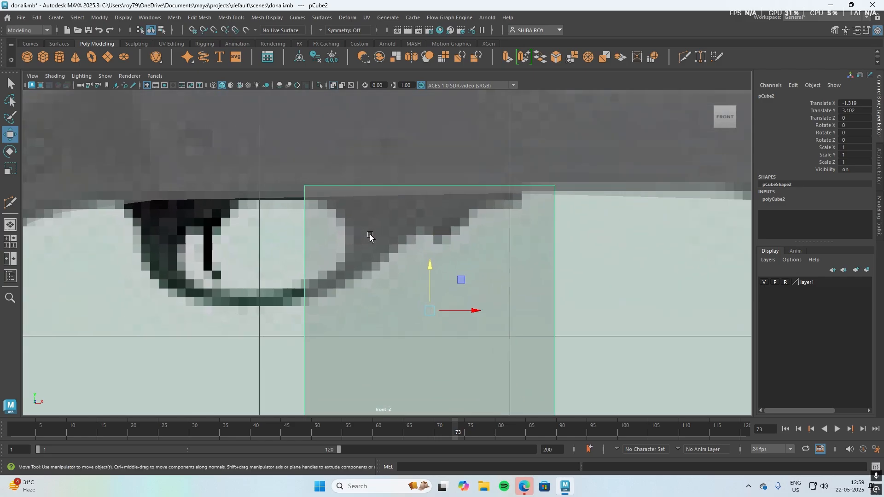
{"action": "right_click_drag", "start_coordinate": [370, 211], "coordinate": [343, 216]}
{"action": "left_click", "coordinate": [301, 187]}
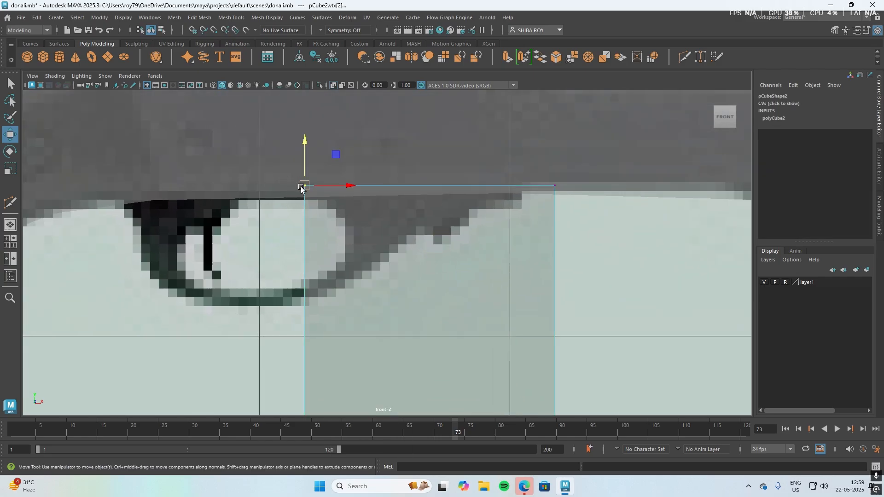
{"action": "left_click_drag", "start_coordinate": [584, 202], "coordinate": [520, 183]}
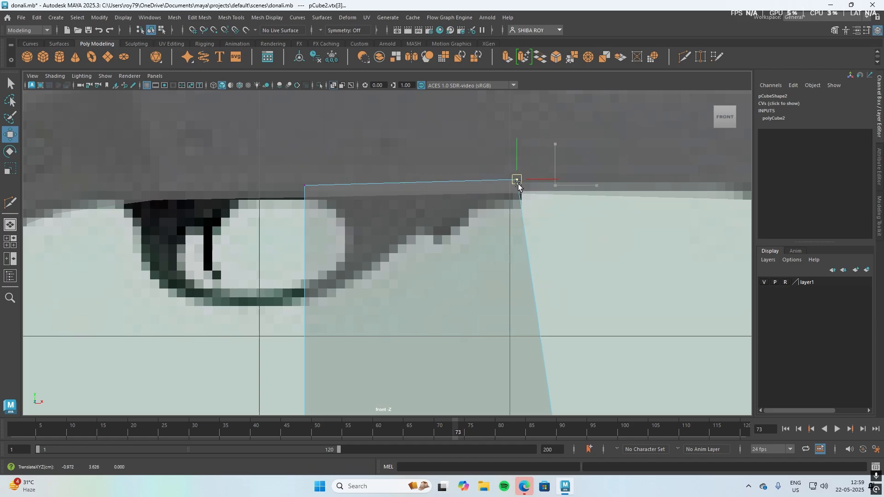
Step: Try shifting the cube's upper rear vertices forward and pulling its lower front vertices up to the guard's underside, then undo the lower vertex moves
{"action": "left_click", "coordinate": [304, 186]}
{"action": "left_click_drag", "start_coordinate": [304, 187], "coordinate": [319, 186]}
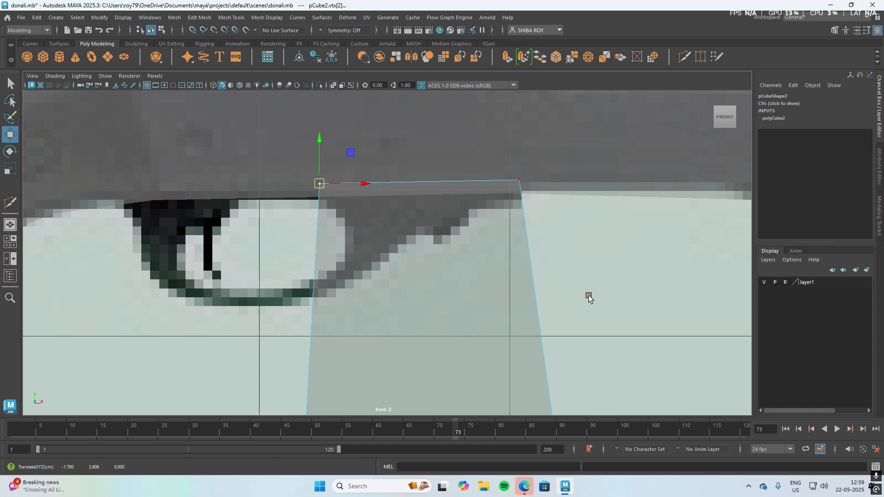
{"action": "middle_click_drag", "start_coordinate": [595, 304], "coordinate": [581, 213], "text": "alt"}
{"action": "left_click_drag", "start_coordinate": [517, 323], "coordinate": [474, 146]}
{"action": "left_click_drag", "start_coordinate": [495, 187], "coordinate": [444, 132]}
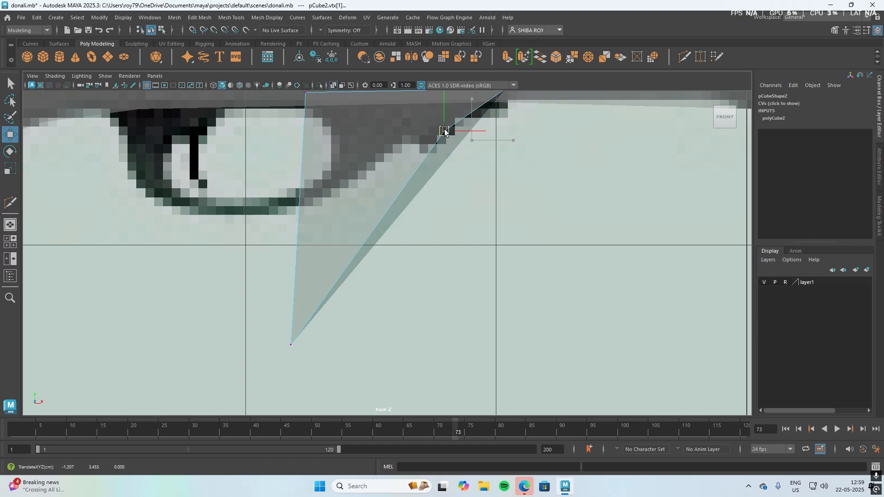
{"action": "key", "text": "ctrl+z"}
{"action": "key", "text": "ctrl+z"}
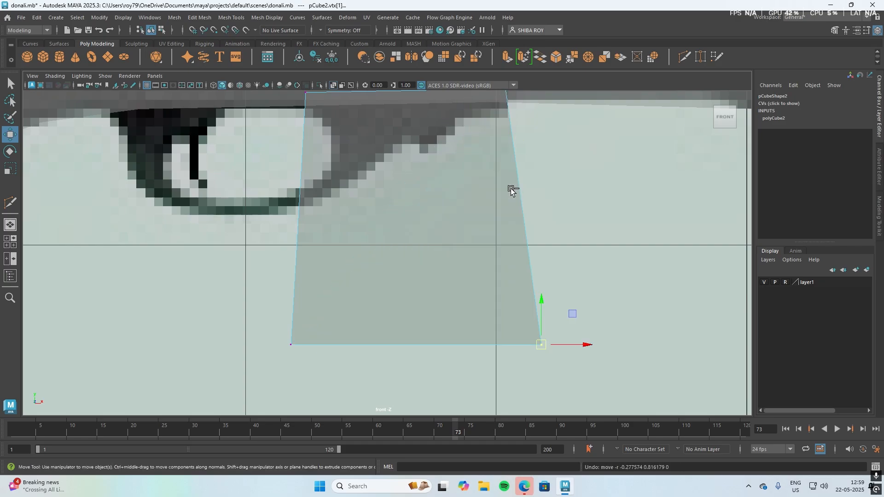
Step: Try raising the lower front corner again, check the cube in perspective, and undo back through the upper rear vertex move
{"action": "left_click_drag", "start_coordinate": [541, 348], "coordinate": [440, 148]}
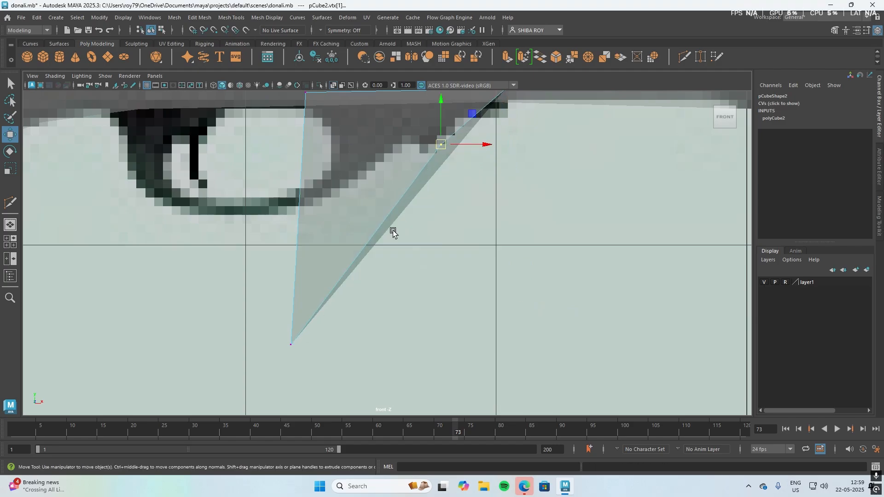
{"action": "key", "text": "space"}
{"action": "key", "text": "space"}
{"action": "left_click_drag", "start_coordinate": [593, 276], "coordinate": [549, 315], "text": "alt"}
{"action": "key", "text": "ctrl+z"}
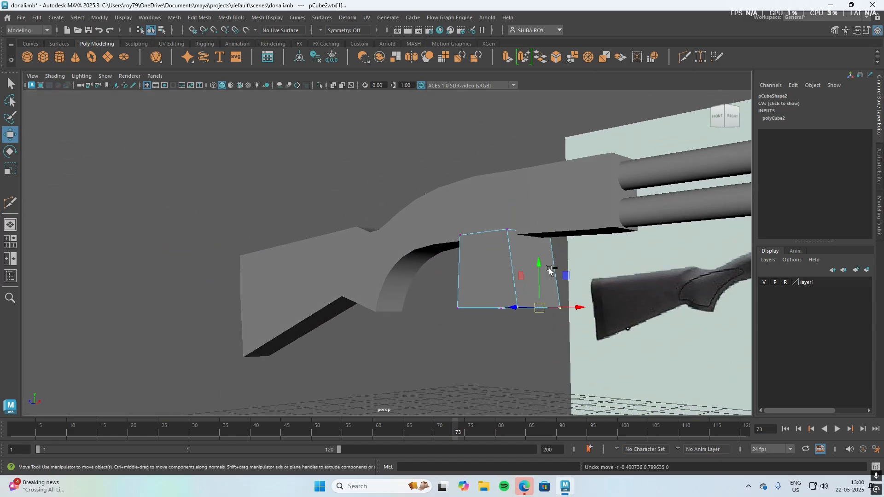
{"action": "key", "text": "ctrl+z"}
{"action": "key", "text": "ctrl+z"}
{"action": "key", "text": "ctrl+z"}
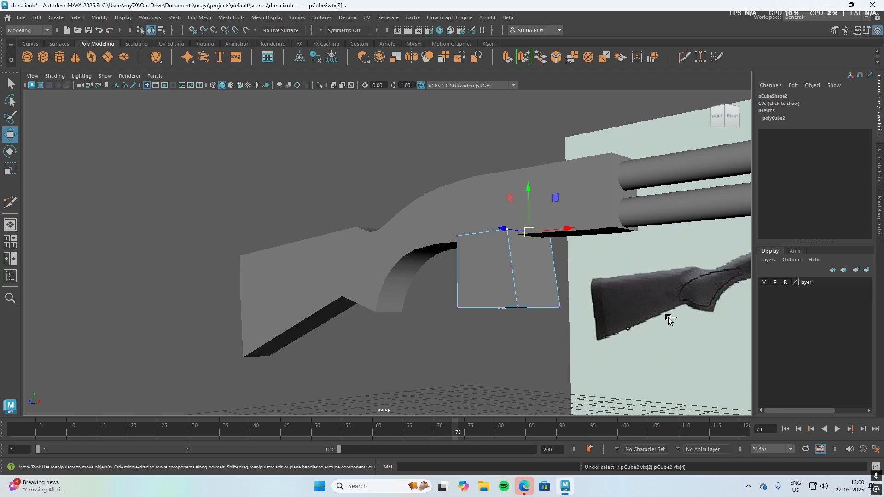
Step: In the front view, move the lower rear vertices to about X -1.73, Y 3.17 and the lower front vertices to about X -0.95, Y 3.53
{"action": "key", "text": "space"}
{"action": "key", "text": "space"}
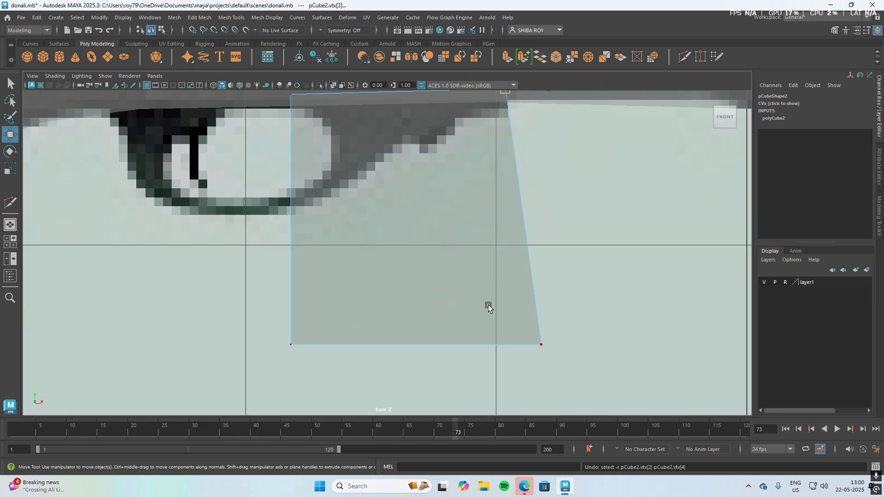
{"action": "left_click_drag", "start_coordinate": [246, 306], "coordinate": [330, 371]}
{"action": "left_click_drag", "start_coordinate": [290, 347], "coordinate": [311, 205]}
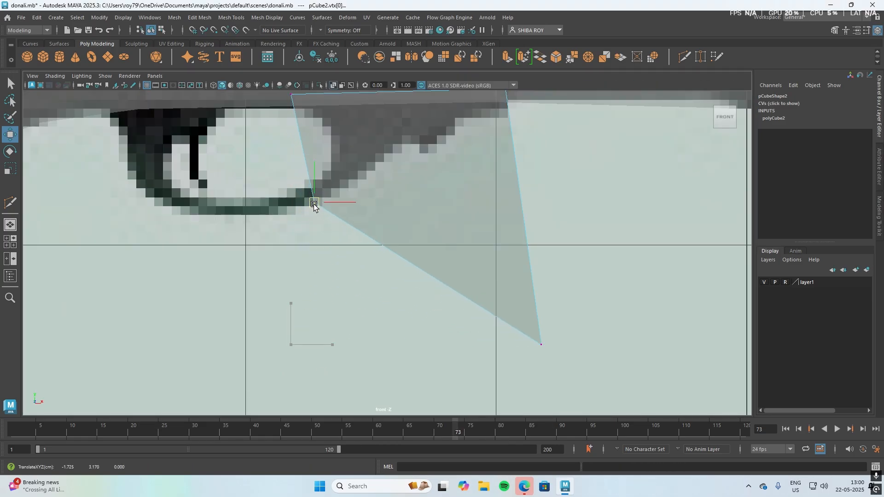
{"action": "left_click_drag", "start_coordinate": [528, 331], "coordinate": [555, 374]}
{"action": "left_click_drag", "start_coordinate": [543, 345], "coordinate": [509, 113]}
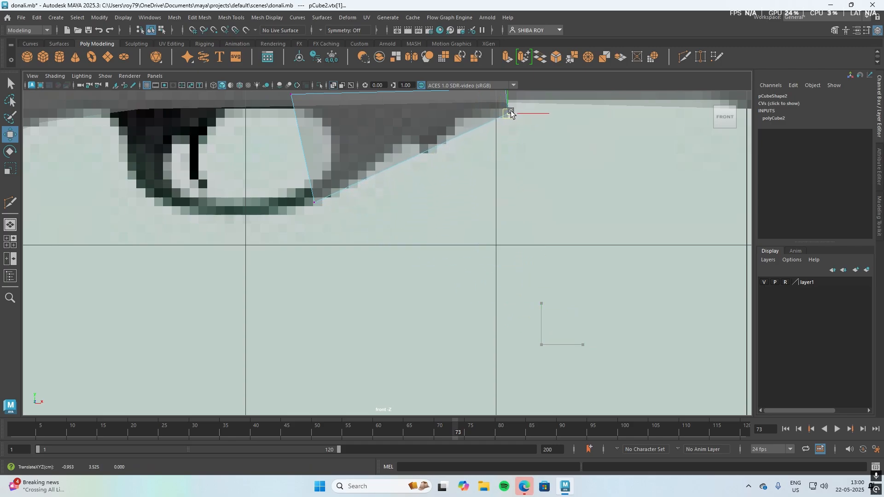
Step: Move the upper rear vertices to about X -1.67, Y 3.58, shift the lower rear ones forward, and lower the upper front ones to Y 3.608
{"action": "middle_click_drag", "start_coordinate": [460, 191], "coordinate": [458, 305], "text": "alt"}
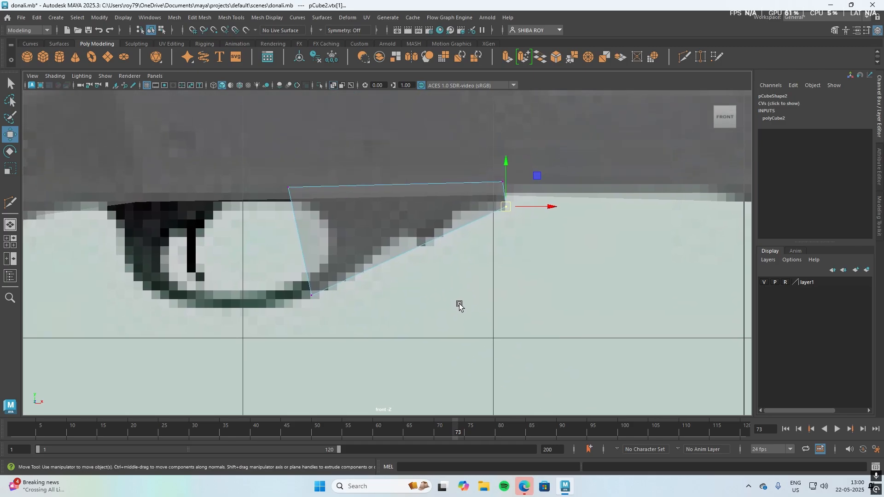
{"action": "left_click_drag", "start_coordinate": [294, 205], "coordinate": [330, 202]}
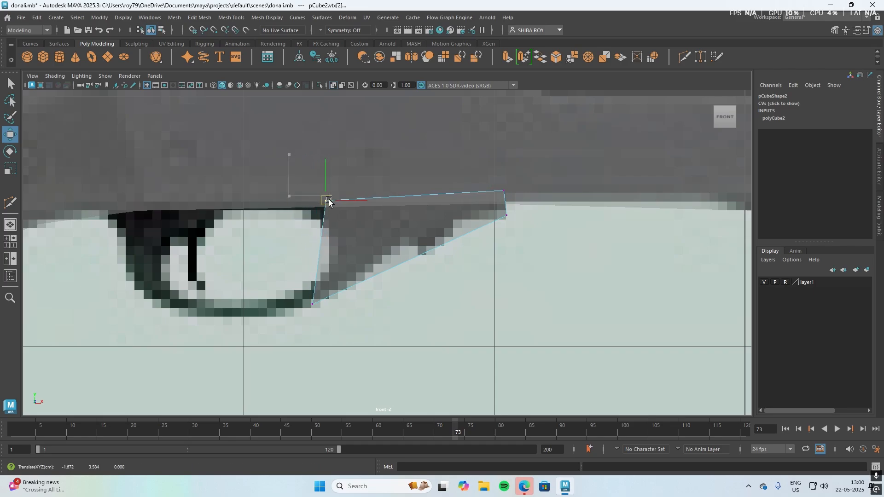
{"action": "left_click", "coordinate": [311, 304]}
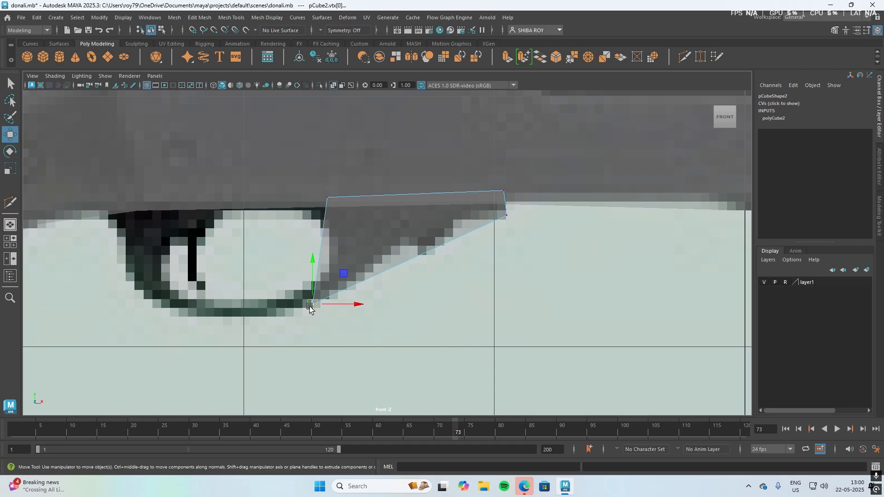
{"action": "left_click_drag", "start_coordinate": [311, 305], "coordinate": [330, 302]}
{"action": "left_click_drag", "start_coordinate": [316, 180], "coordinate": [520, 195]}
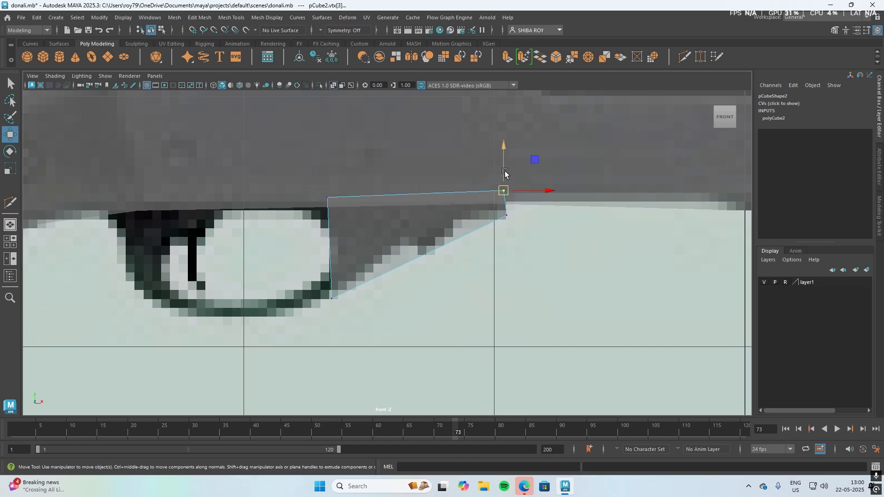
{"action": "left_click_drag", "start_coordinate": [504, 144], "coordinate": [503, 149]}
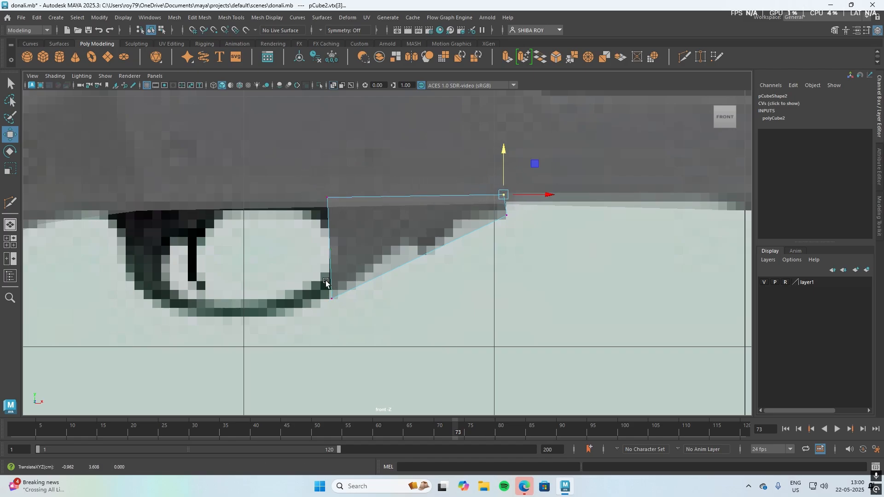
Step: Align the small block's top-right, bottom-left and top-left corner vertices with the trigger-guard reference beneath the shotgun body
{"action": "left_click_drag", "start_coordinate": [544, 195], "coordinate": [555, 196]}
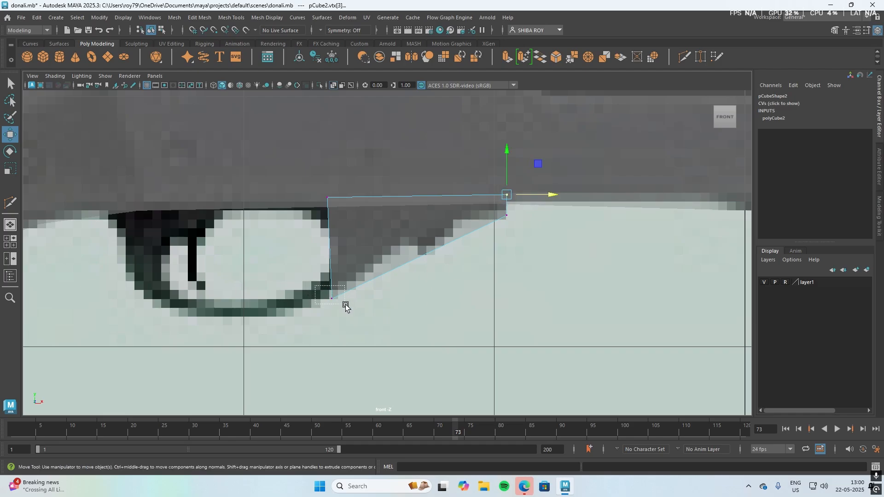
{"action": "left_click", "coordinate": [340, 303]}
{"action": "left_click_drag", "start_coordinate": [380, 299], "coordinate": [380, 302]}
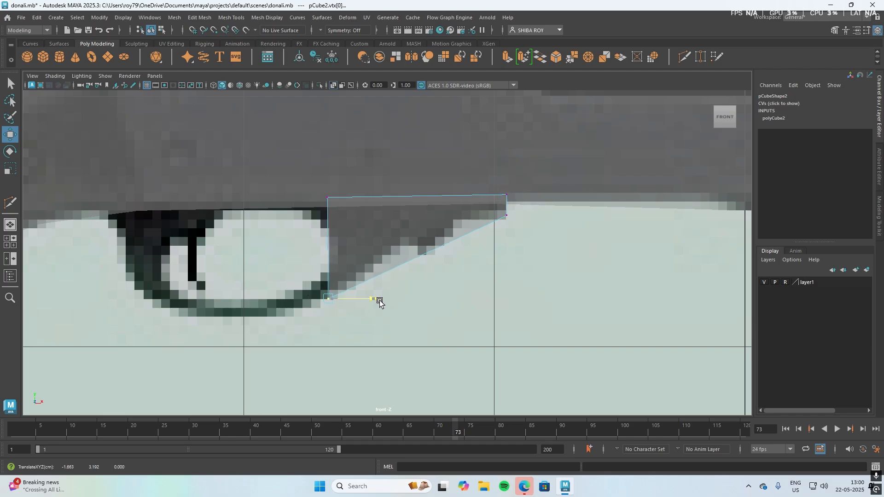
{"action": "left_click", "coordinate": [327, 198]}
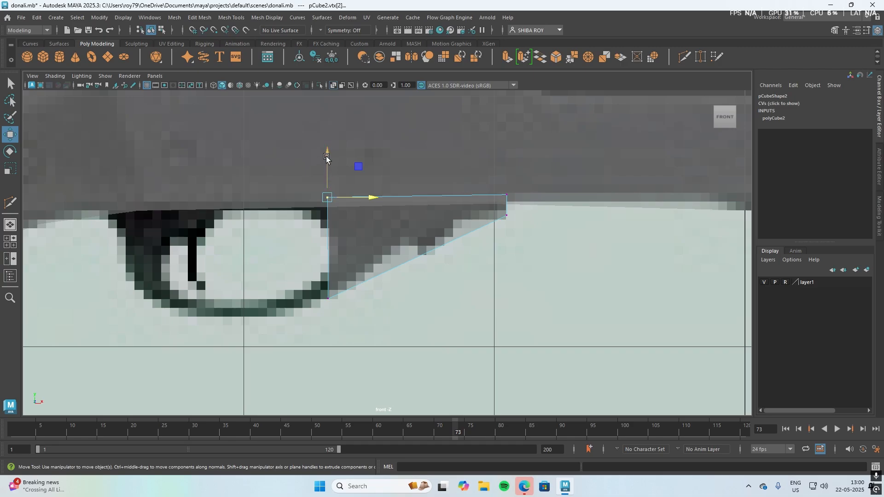
{"action": "left_click_drag", "start_coordinate": [327, 157], "coordinate": [326, 159]}
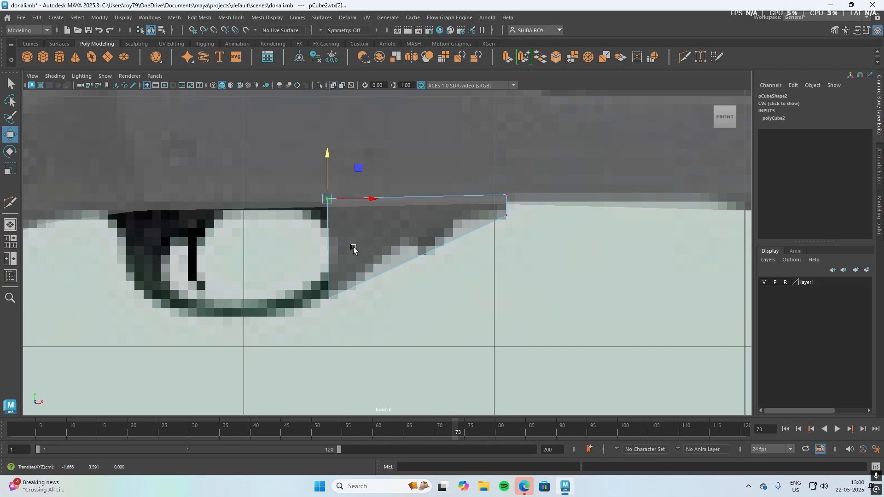
Step: Cut four vertical edge loops across the block with Multi-Cut, spaced from its narrow front end back toward the trigger guard
{"action": "key", "text": "ctrl+shift+x"}
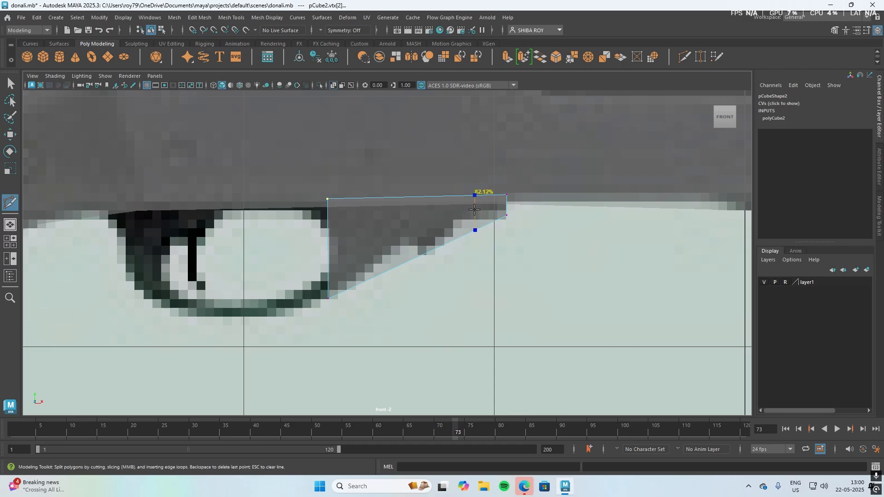
{"action": "left_click", "coordinate": [474, 210], "text": "ctrl"}
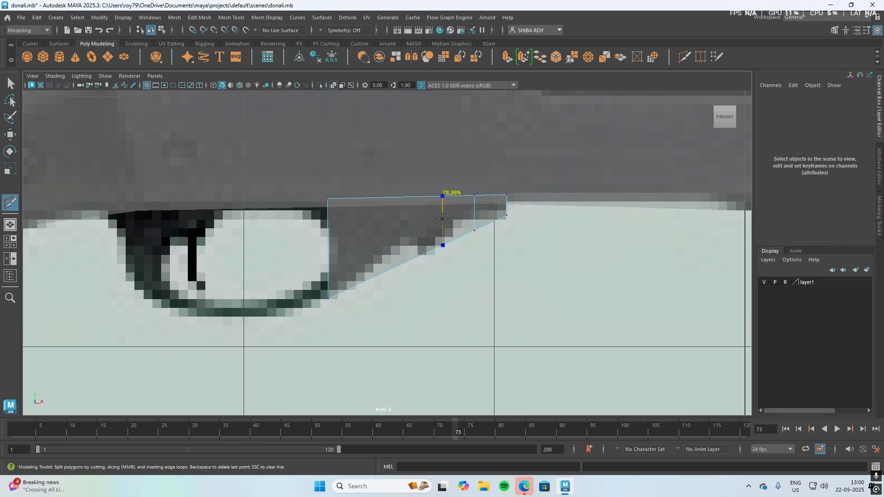
{"action": "left_click", "coordinate": [442, 218], "text": "ctrl"}
{"action": "left_click", "coordinate": [413, 226], "text": "ctrl"}
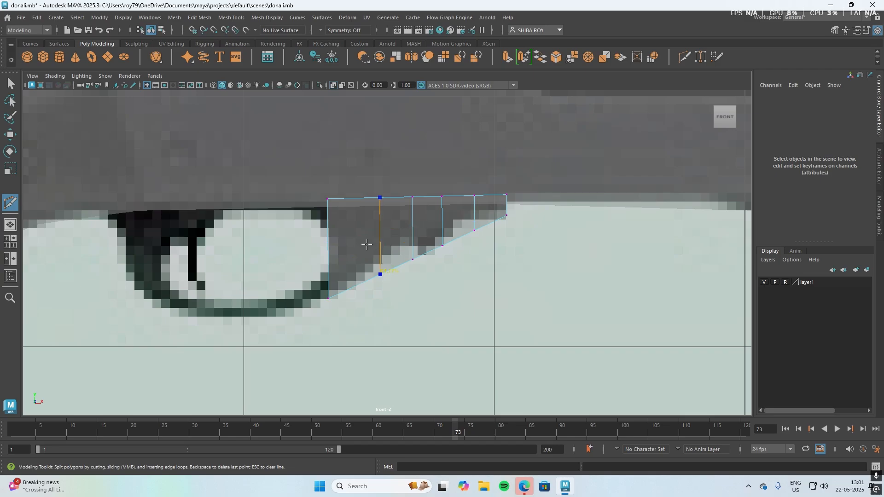
{"action": "left_click", "coordinate": [362, 246], "text": "ctrl"}
Step: Move the four new lower-edge vertices up onto the slanted outline of the reference image
{"action": "key", "text": "w"}
{"action": "left_click", "coordinate": [376, 276]}
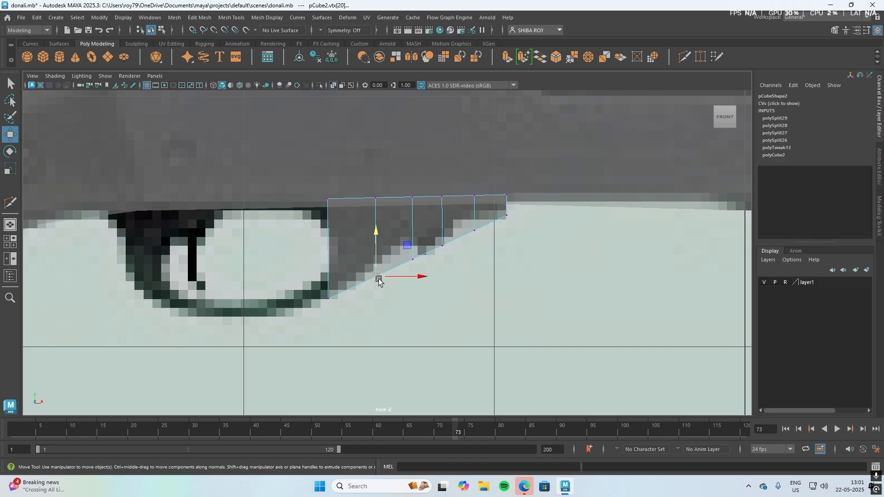
{"action": "left_click_drag", "start_coordinate": [376, 276], "coordinate": [447, 248]}
{"action": "left_click", "coordinate": [412, 259]}
{"action": "left_click", "coordinate": [446, 249]}
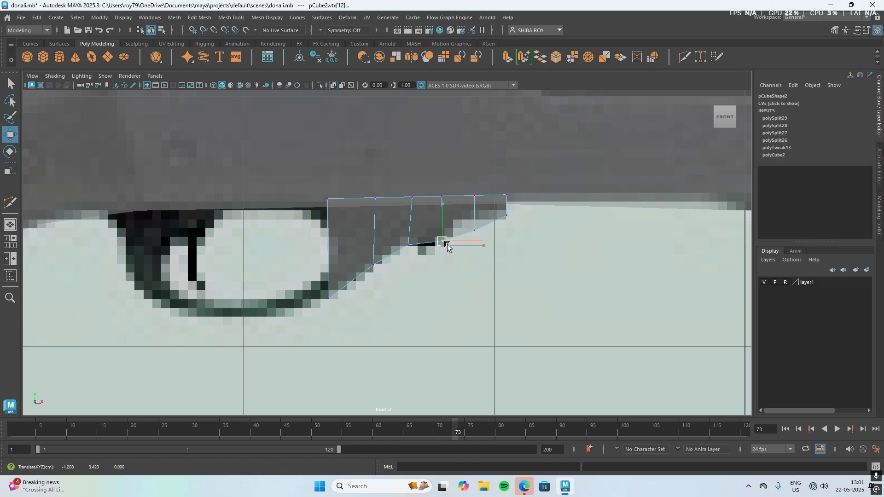
{"action": "left_click", "coordinate": [475, 230]}
{"action": "left_click_drag", "start_coordinate": [476, 230], "coordinate": [479, 223]}
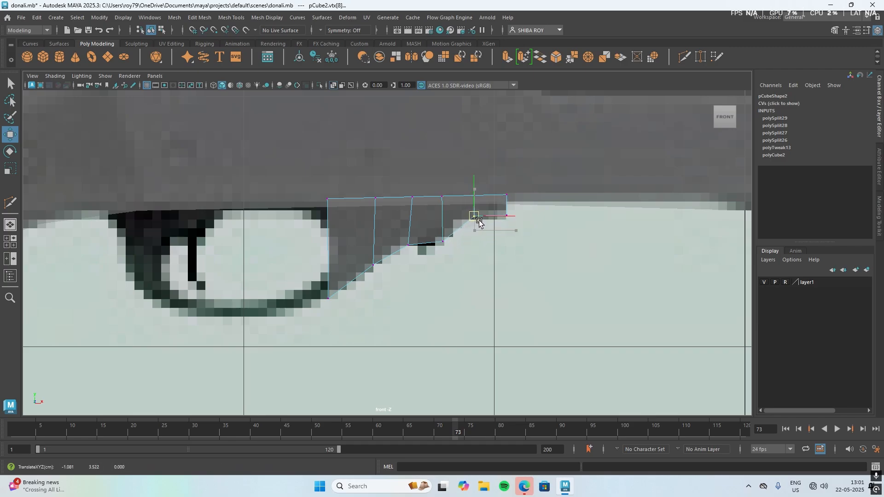
Step: Fine-tune the block's lower-edge vertices and its front lower corner to follow the stepped reference contour
{"action": "left_click", "coordinate": [413, 249]}
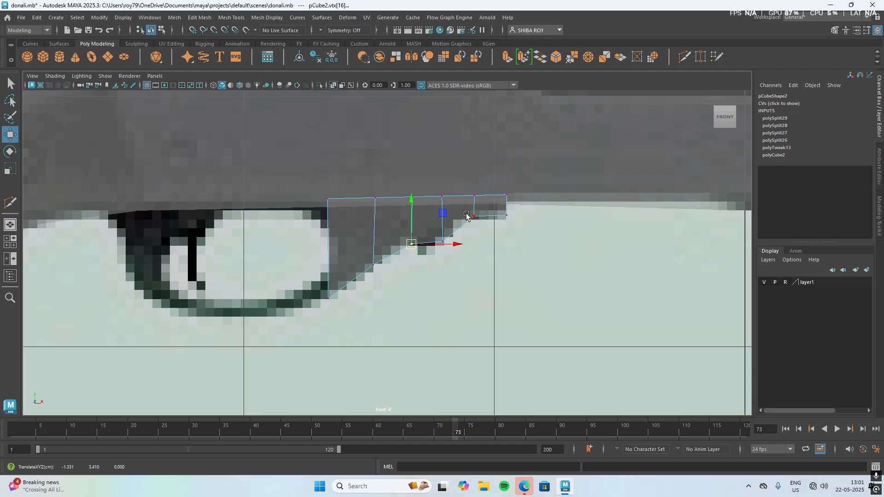
{"action": "left_click", "coordinate": [477, 220]}
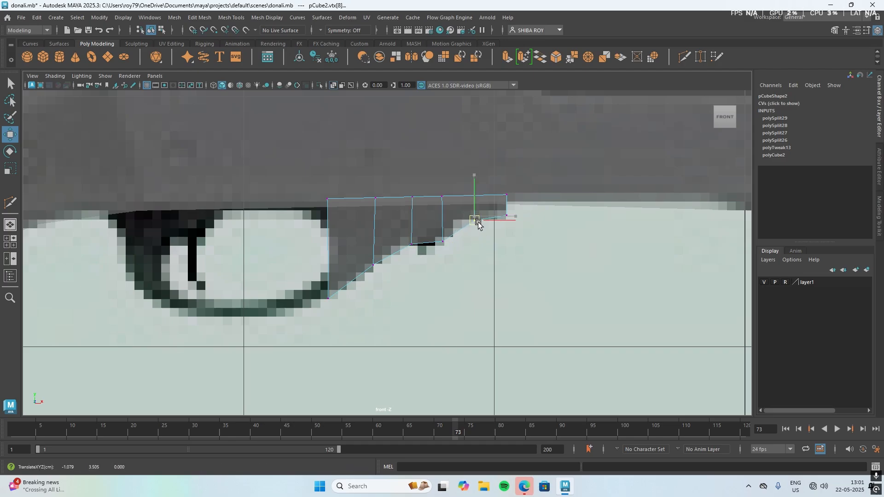
{"action": "left_click", "coordinate": [411, 246]}
{"action": "mouse_move", "coordinate": [437, 234]}
{"action": "left_mouse_down"}
{"action": "mouse_move", "coordinate": [449, 253]}
{"action": "mouse_move", "coordinate": [445, 241]}
{"action": "left_mouse_up"}
{"action": "left_click_drag", "start_coordinate": [366, 253], "coordinate": [377, 267]}
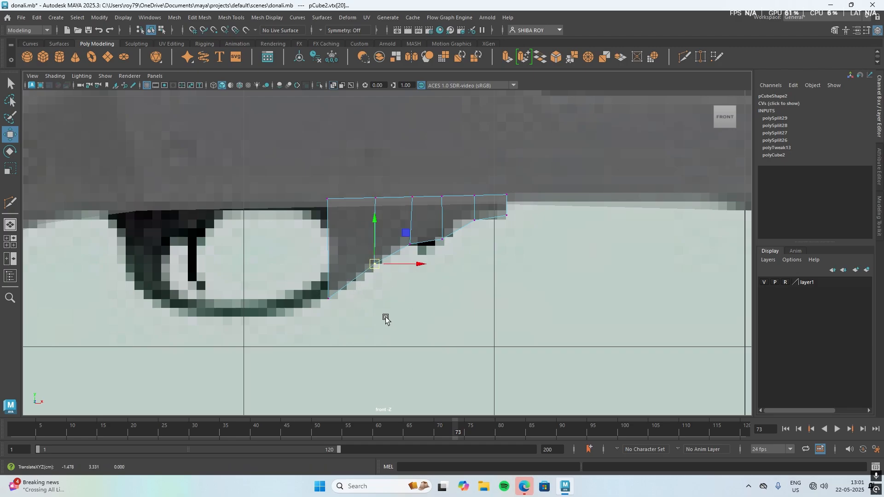
{"action": "left_click_drag", "start_coordinate": [489, 206], "coordinate": [513, 223]}
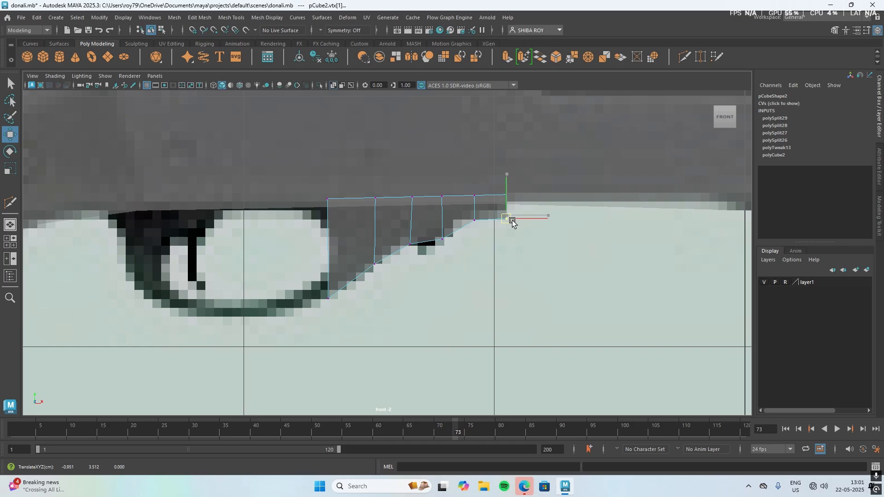
Step: Narrow the whole block along Z to a scale of 0.252 in the perspective view so it is thinner than the shotgun body
{"action": "key", "text": "space"}
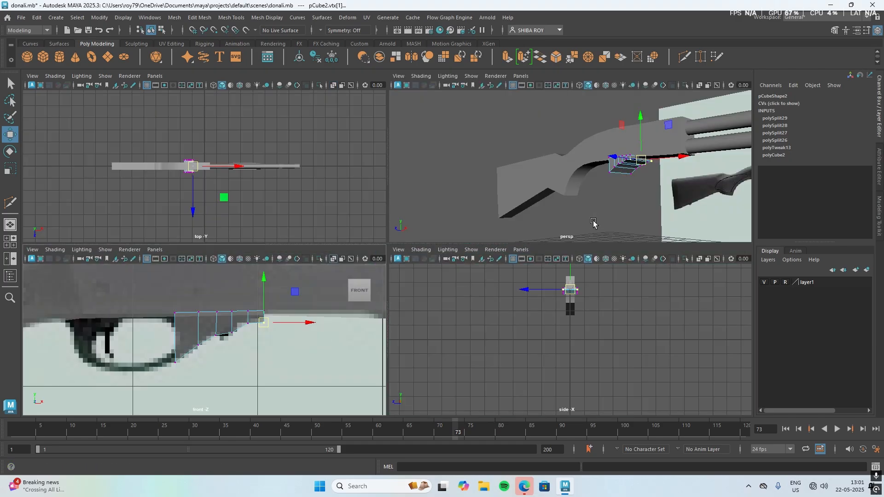
{"action": "key", "text": "space"}
{"action": "left_click_drag", "start_coordinate": [527, 305], "coordinate": [588, 316], "text": "alt"}
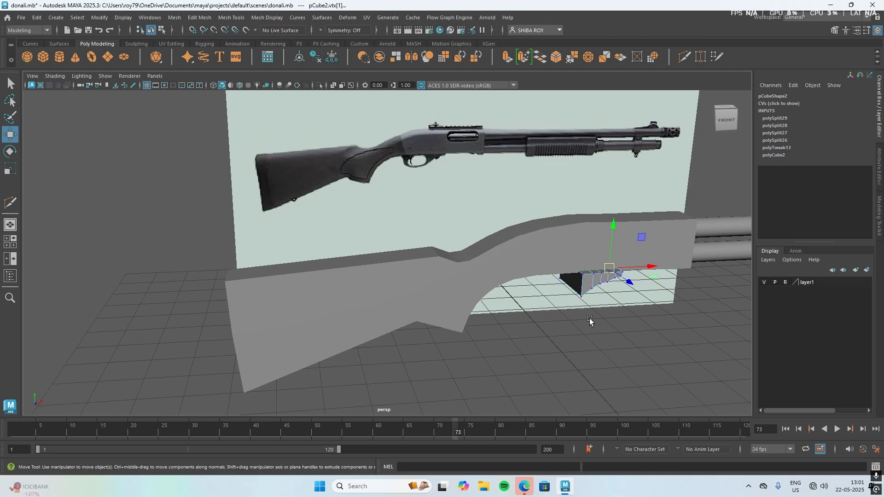
{"action": "key", "text": "r"}
{"action": "middle_click_drag", "start_coordinate": [622, 295], "coordinate": [619, 282]}
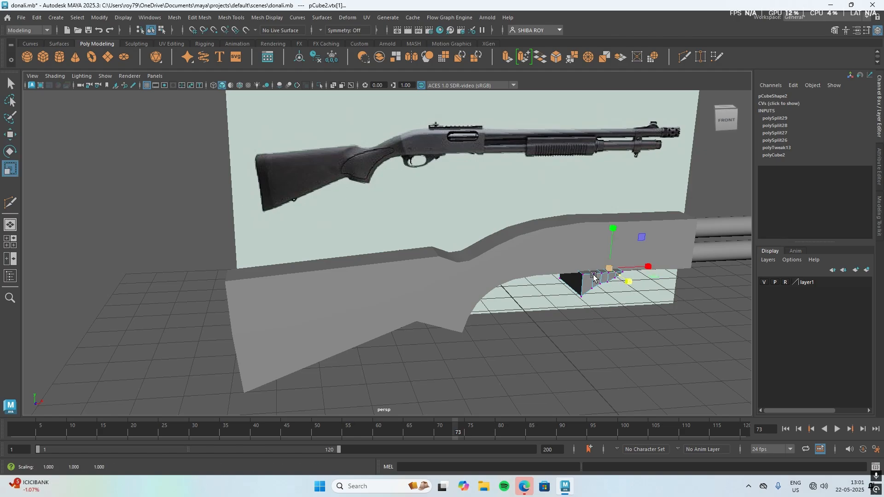
{"action": "key", "text": "ctrl+z"}
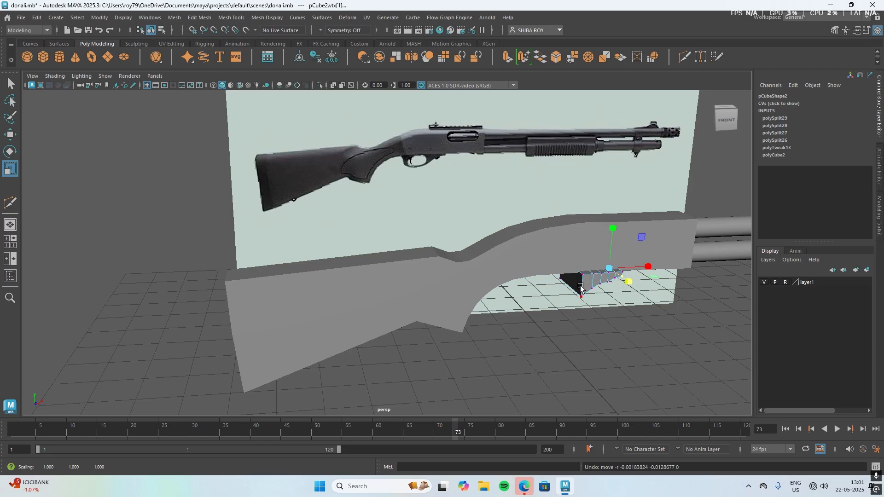
{"action": "right_click_drag", "start_coordinate": [580, 287], "coordinate": [631, 198]}
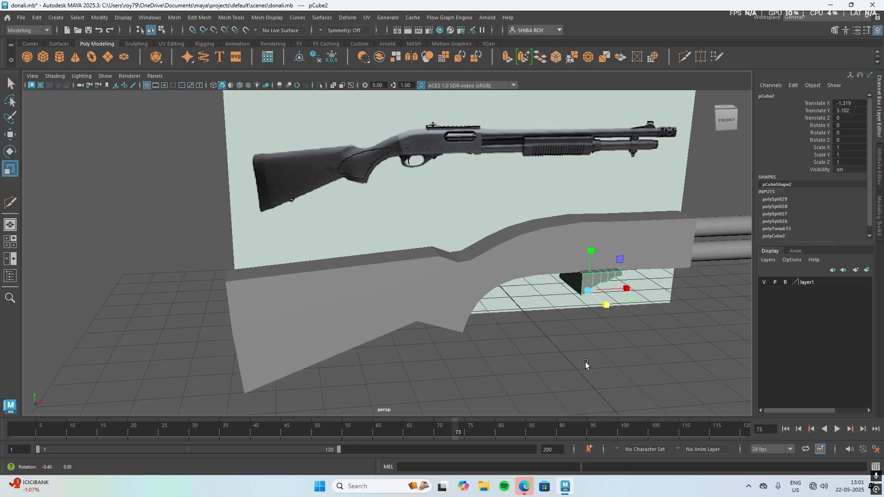
{"action": "left_click_drag", "start_coordinate": [586, 365], "coordinate": [603, 359], "text": "alt"}
{"action": "left_click_drag", "start_coordinate": [605, 289], "coordinate": [499, 279]}
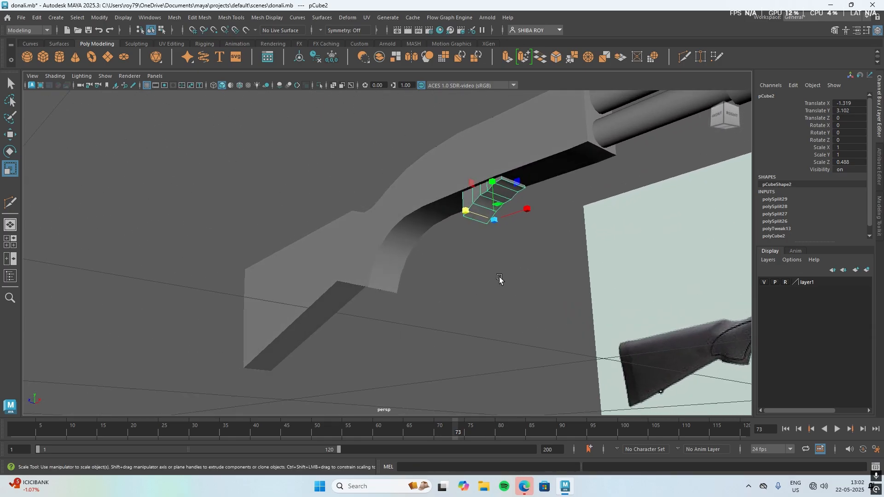
{"action": "left_click_drag", "start_coordinate": [461, 215], "coordinate": [475, 212]}
{"action": "left_click_drag", "start_coordinate": [474, 303], "coordinate": [518, 315], "text": "alt"}
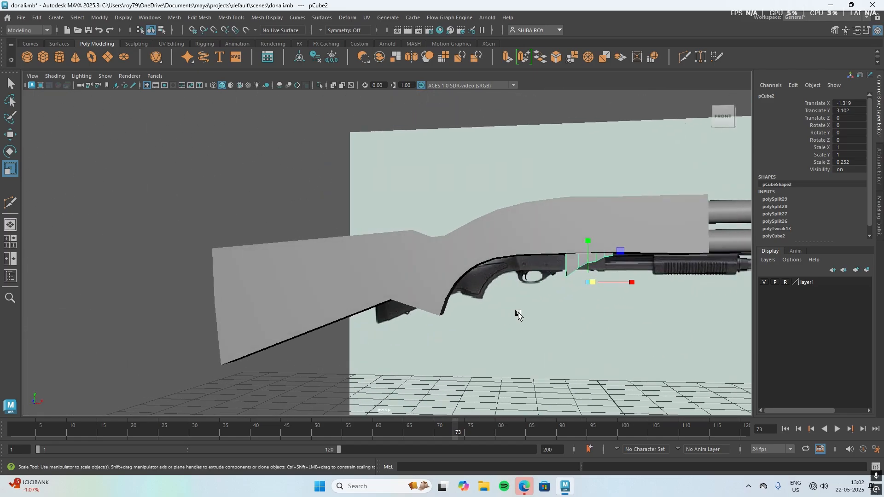
Step: In the front view, insert a lengthwise edge loop near the block's lower edge, at about 73% along its trigger-side end
{"action": "key", "text": "space"}
{"action": "key", "text": "space"}
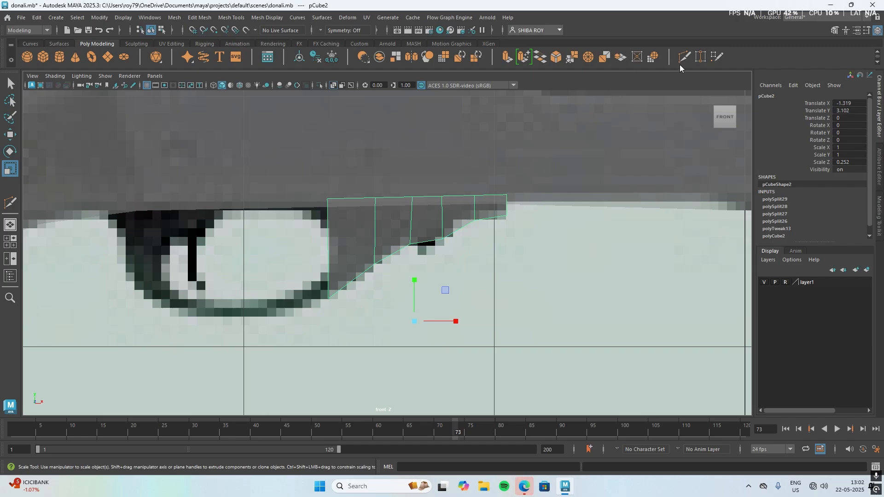
{"action": "right_click_drag", "start_coordinate": [391, 212], "coordinate": [347, 208]}
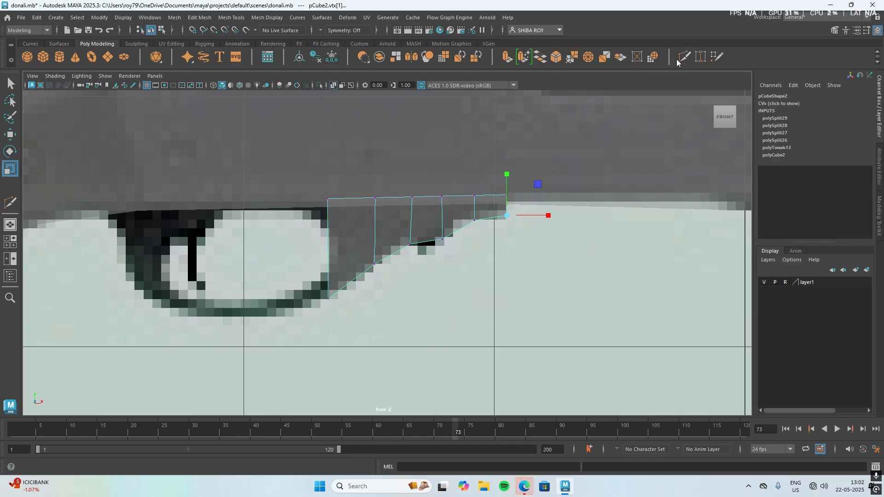
{"action": "left_click", "coordinate": [683, 58]}
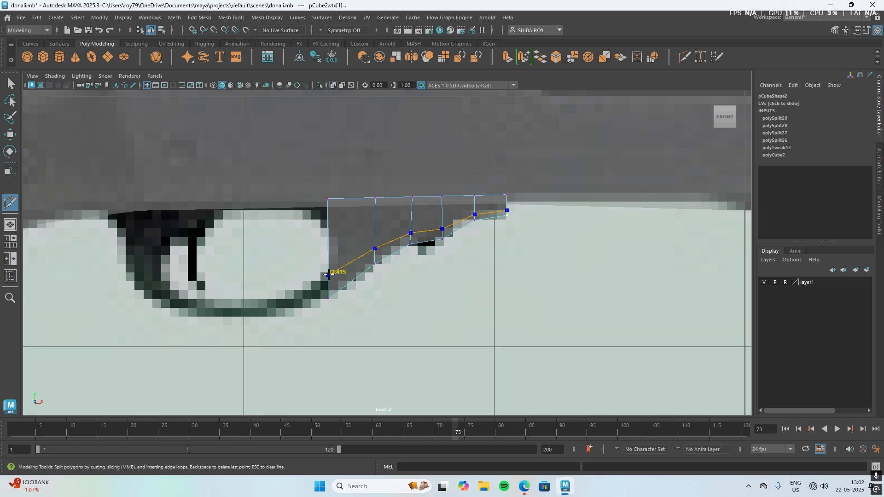
{"action": "left_click", "coordinate": [328, 275]}
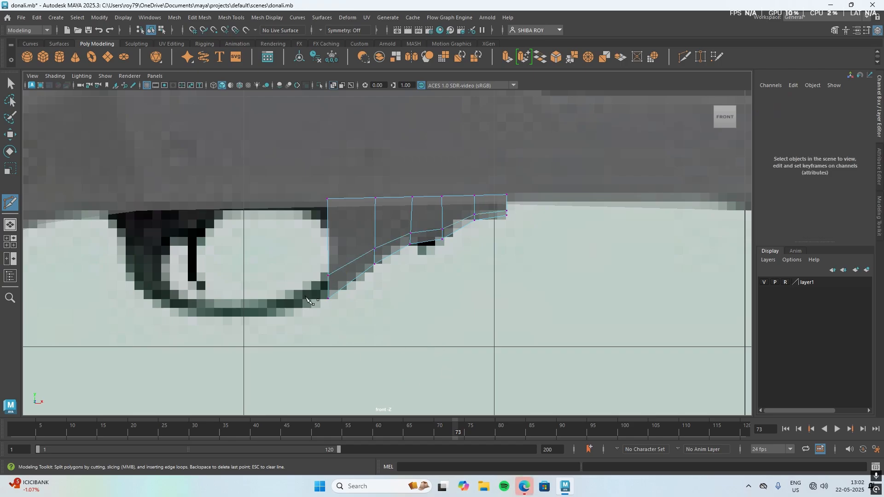
Step: Extrude the small lower face at the trigger-side end along the guard to about X -2.41 cm, and switch to vertex editing
{"action": "key", "text": "w"}
{"action": "right_click_drag", "start_coordinate": [339, 242], "coordinate": [342, 267]}
{"action": "mouse_move", "coordinate": [313, 284]}
{"action": "left_mouse_down"}
{"action": "mouse_move", "coordinate": [340, 292]}
{"action": "mouse_move", "coordinate": [325, 318]}
{"action": "left_mouse_up"}
{"action": "key", "text": "ctrl+e"}
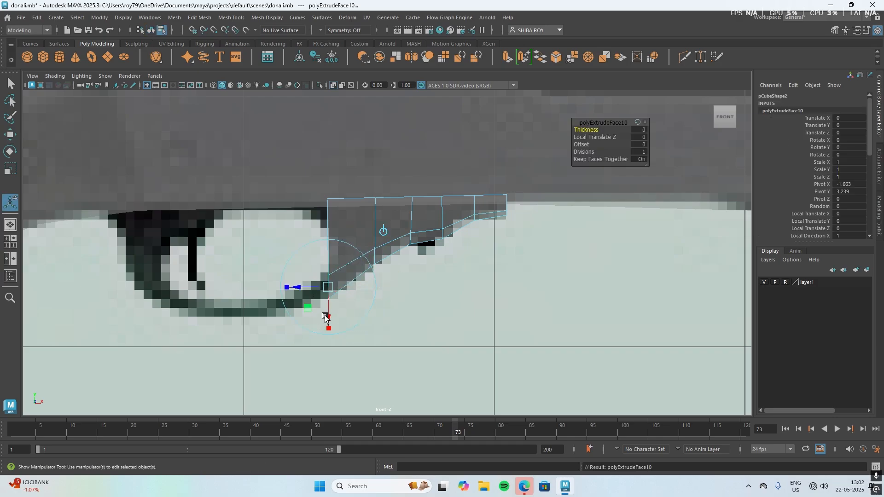
{"action": "key", "text": "w"}
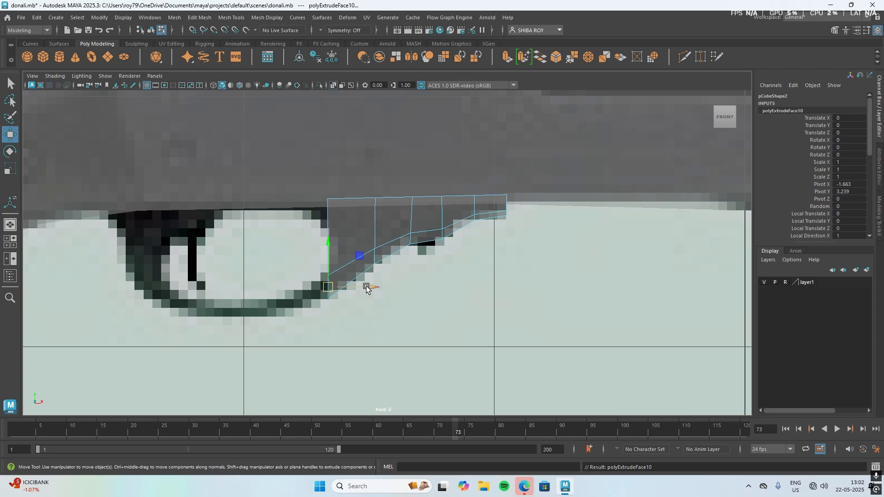
{"action": "left_click_drag", "start_coordinate": [363, 287], "coordinate": [181, 313]}
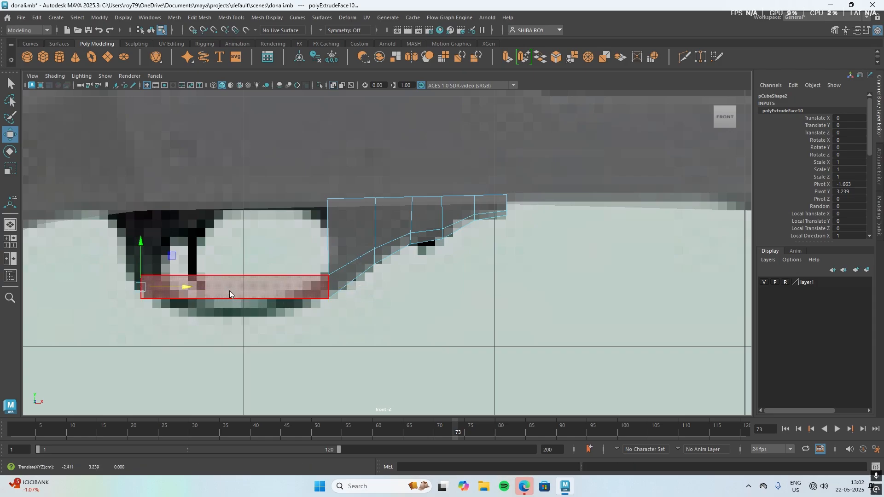
{"action": "right_click_drag", "start_coordinate": [230, 295], "coordinate": [164, 217]}
{"action": "left_click_drag", "start_coordinate": [108, 294], "coordinate": [170, 319]}
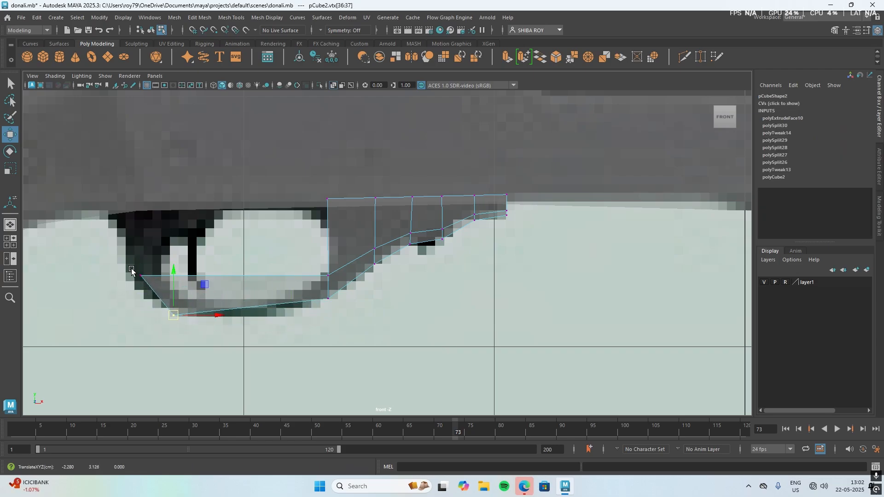
{"action": "left_click", "coordinate": [133, 273]}
{"action": "key", "text": "ctrl+z"}
{"action": "key", "text": "ctrl+z"}
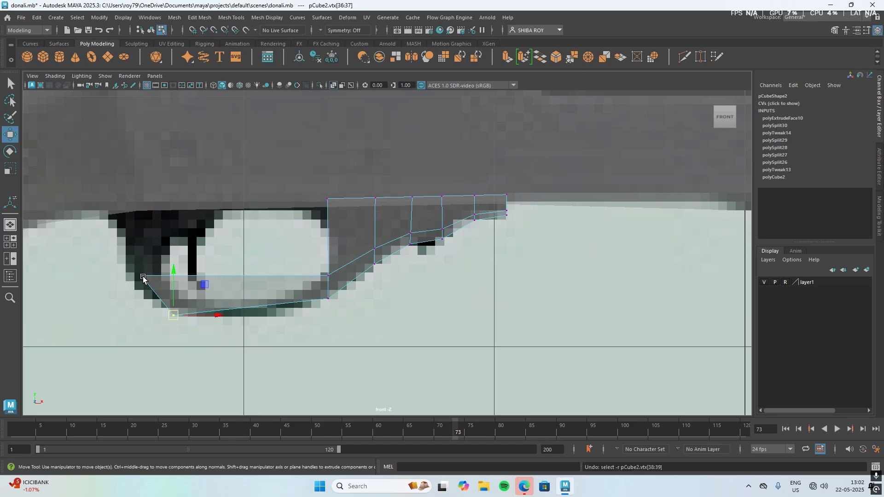
Step: Lower the extruded strip's end vertices onto the guard's bottom curve and shift its upper end vertices inward to slant the end
{"action": "left_click_drag", "start_coordinate": [110, 257], "coordinate": [179, 306]}
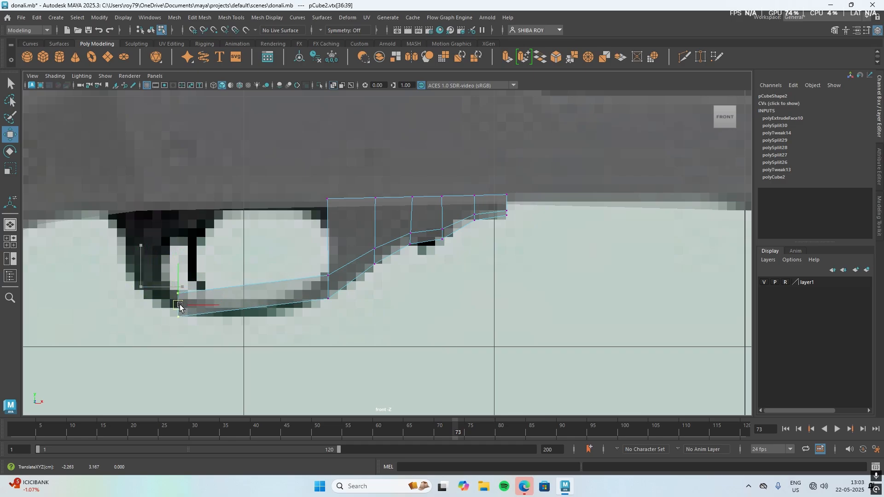
{"action": "left_click_drag", "start_coordinate": [218, 300], "coordinate": [245, 301]}
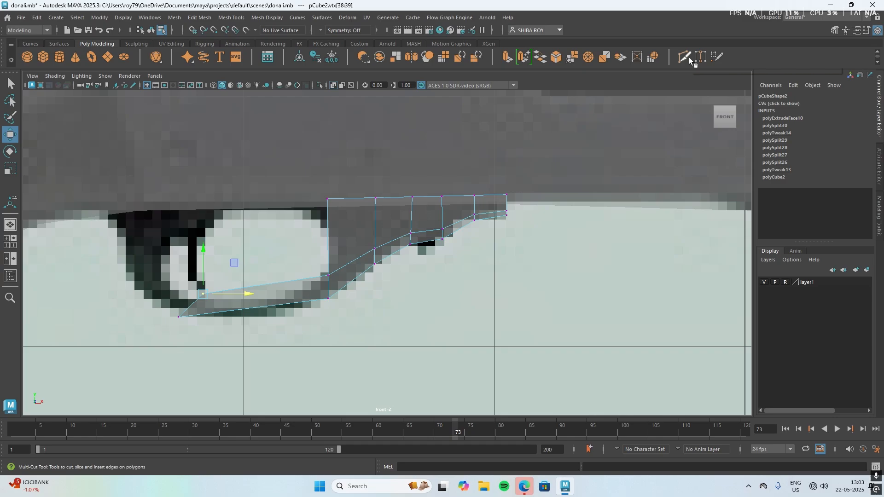
Step: Insert five edge loops across the extruded lower strip with Multi-Cut, four close together near the block and one farther toward its end
{"action": "key", "text": "ctrl+shift+x"}
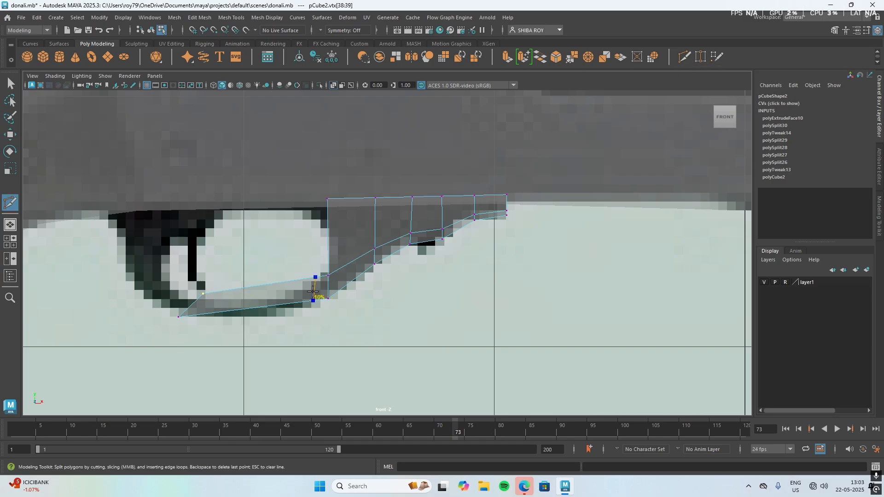
{"action": "left_click", "coordinate": [313, 291], "text": "ctrl"}
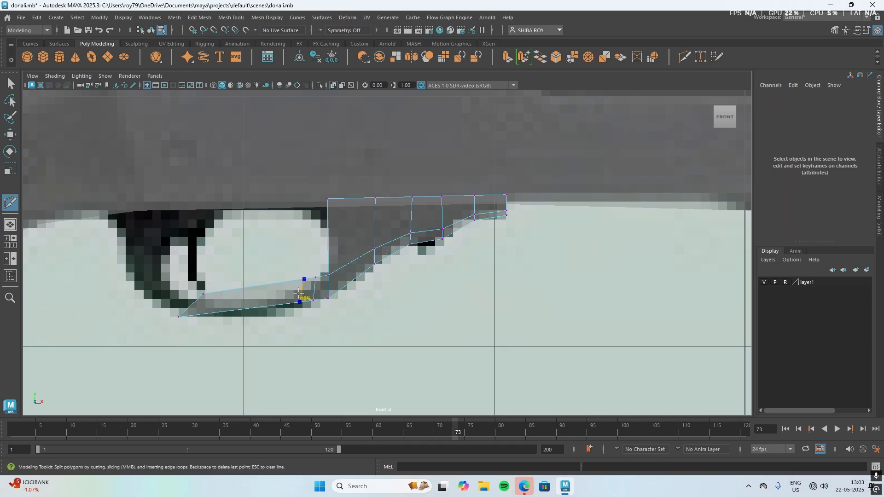
{"action": "left_click", "coordinate": [298, 293], "text": "ctrl"}
{"action": "left_click", "coordinate": [289, 293], "text": "ctrl"}
{"action": "left_click", "coordinate": [271, 294], "text": "ctrl"}
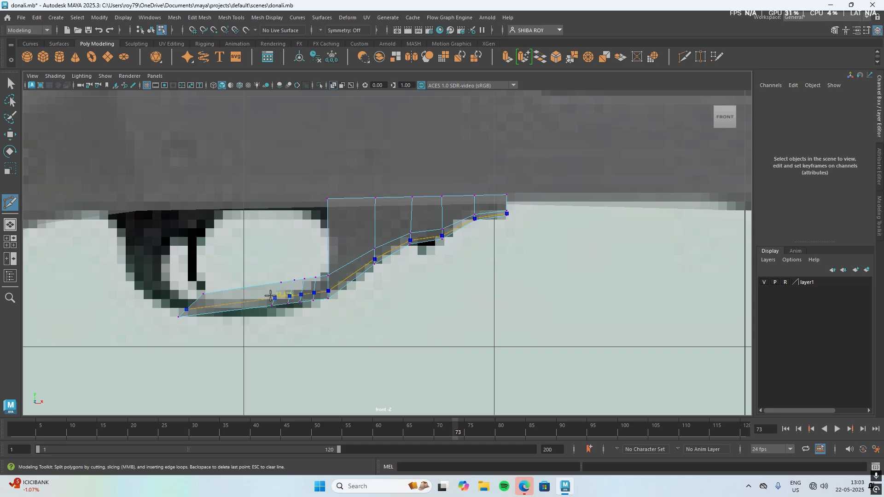
{"action": "left_click", "coordinate": [256, 294], "text": "ctrl"}
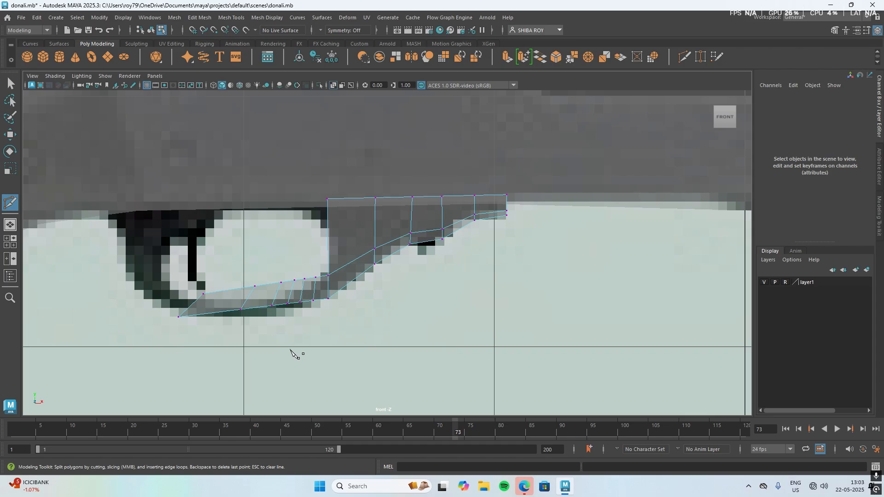
Step: Lower the vertices of the new edge loops so the strip follows the trigger guard's flat bottom and curves up toward the block
{"action": "key", "text": "w"}
{"action": "left_click_drag", "start_coordinate": [233, 281], "coordinate": [261, 336]}
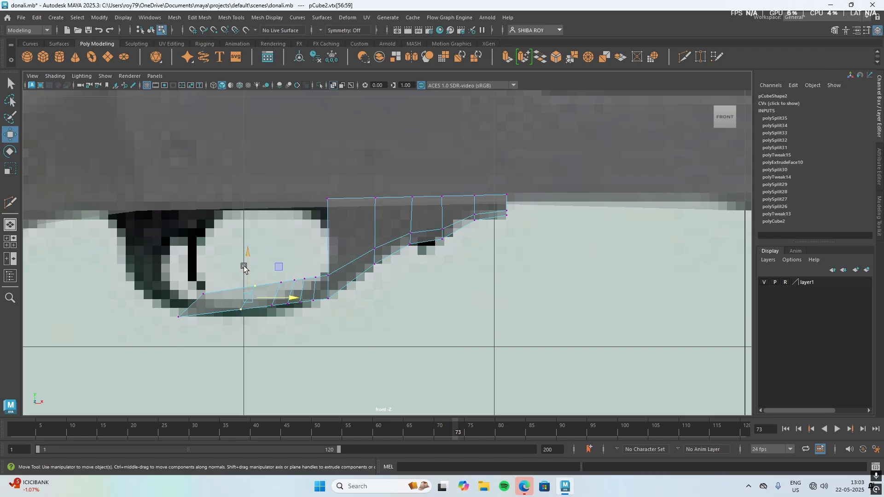
{"action": "mouse_move", "coordinate": [244, 268]}
{"action": "left_mouse_down"}
{"action": "mouse_move", "coordinate": [244, 253]}
{"action": "mouse_move", "coordinate": [245, 264]}
{"action": "left_mouse_up"}
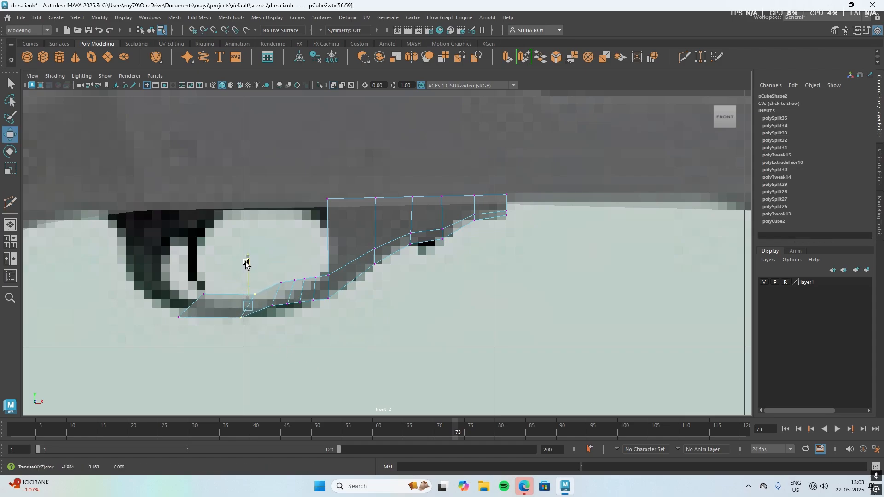
{"action": "left_click_drag", "start_coordinate": [191, 286], "coordinate": [262, 300]}
{"action": "left_click_drag", "start_coordinate": [230, 249], "coordinate": [316, 324]}
{"action": "left_click_drag", "start_coordinate": [296, 246], "coordinate": [317, 321]}
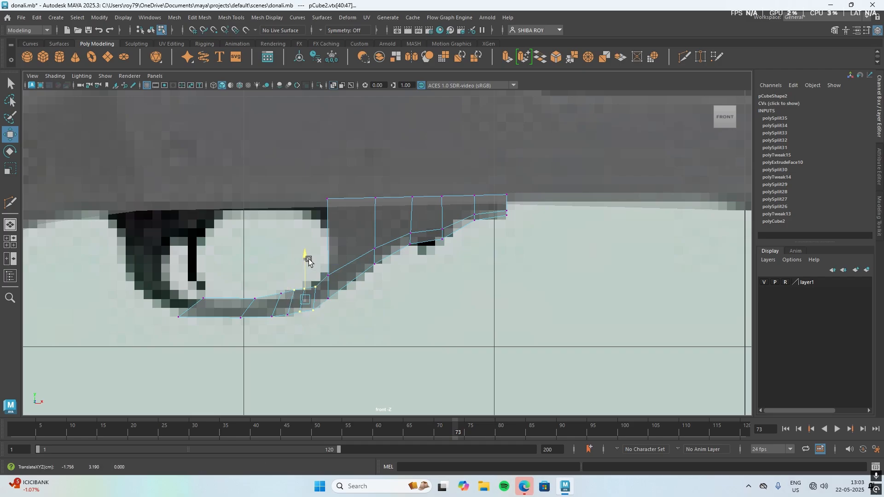
{"action": "left_click_drag", "start_coordinate": [307, 262], "coordinate": [310, 325]}
{"action": "key", "text": "ctrl+z"}
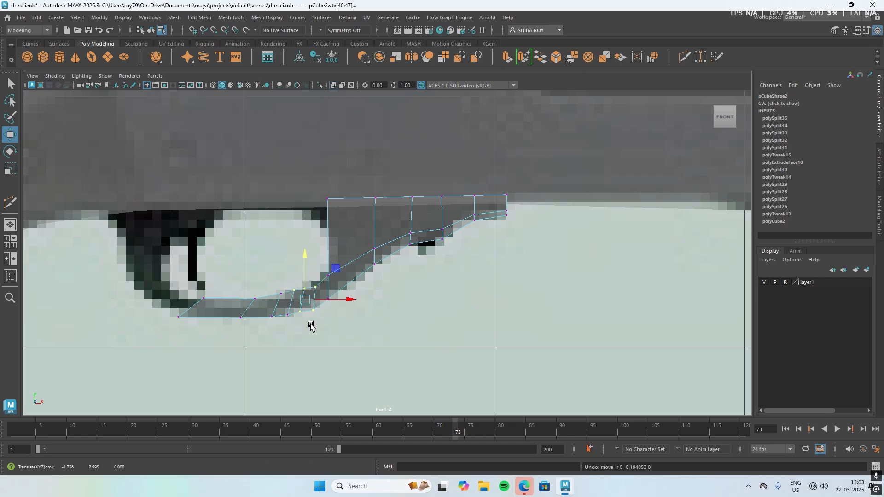
Step: Adjust the height of the loop vertices closest to the block to smooth the strip's bend along the reference
{"action": "left_click_drag", "start_coordinate": [298, 280], "coordinate": [307, 261]}
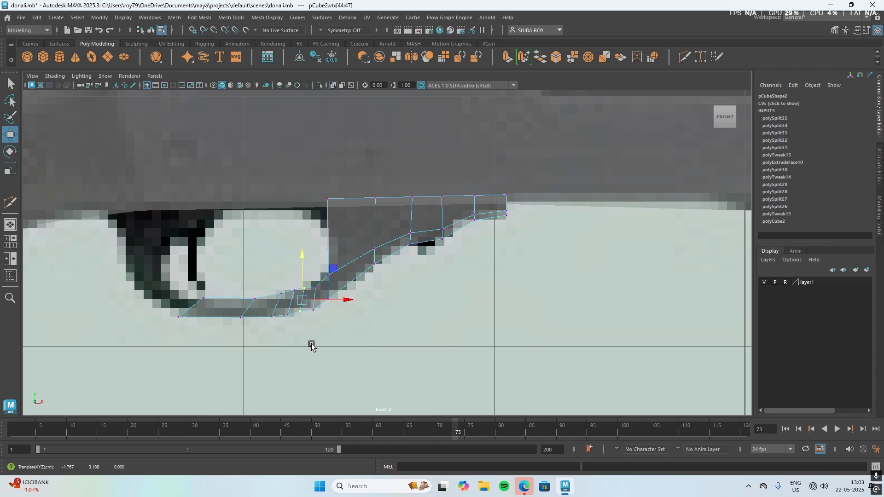
{"action": "left_click_drag", "start_coordinate": [328, 340], "coordinate": [322, 320]}
{"action": "left_click_drag", "start_coordinate": [310, 284], "coordinate": [310, 284]}
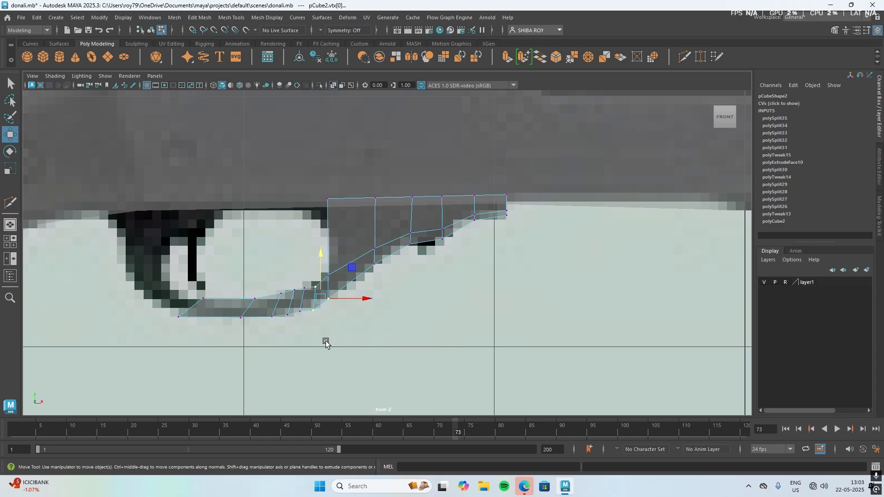
{"action": "left_click_drag", "start_coordinate": [327, 341], "coordinate": [309, 294]}
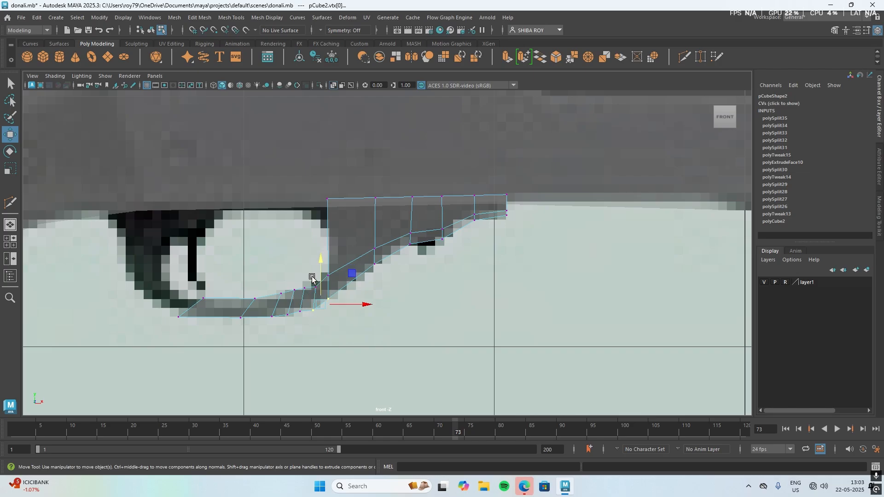
{"action": "left_click_drag", "start_coordinate": [322, 327], "coordinate": [322, 325]}
{"action": "left_click_drag", "start_coordinate": [315, 258], "coordinate": [315, 253]}
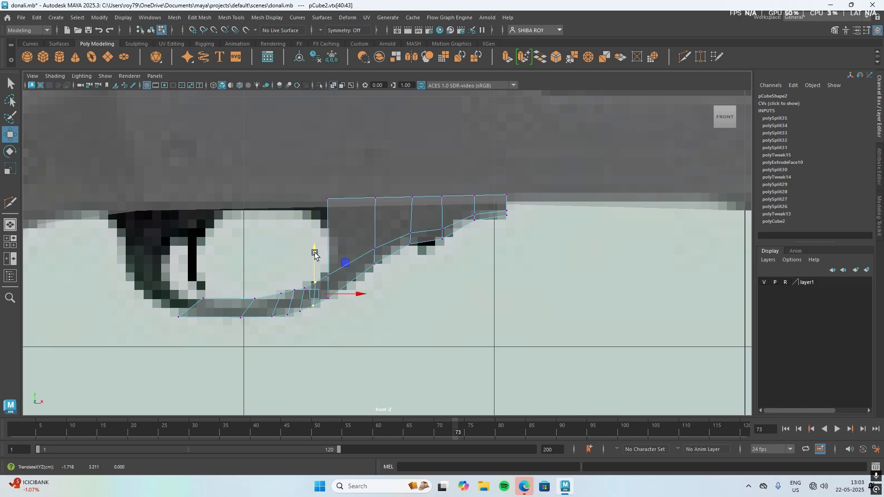
Step: Reposition individual inner and outer vertices along the strip's bend, and lower the block's bottom vertex beside the dark notch onto the reference outline
{"action": "scroll", "coordinate": [317, 295], "scroll_direction": "up", "scroll_amount": 5}
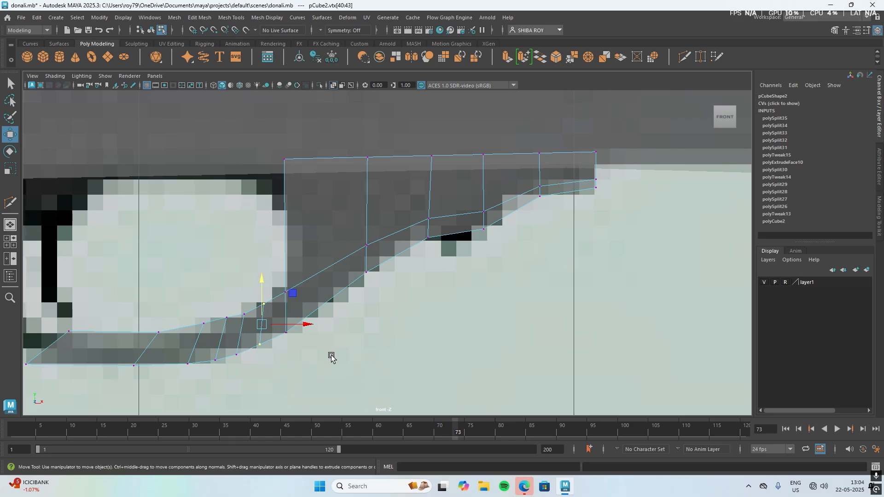
{"action": "middle_click_drag", "start_coordinate": [331, 358], "coordinate": [441, 318], "text": "alt"}
{"action": "left_click", "coordinate": [370, 308]}
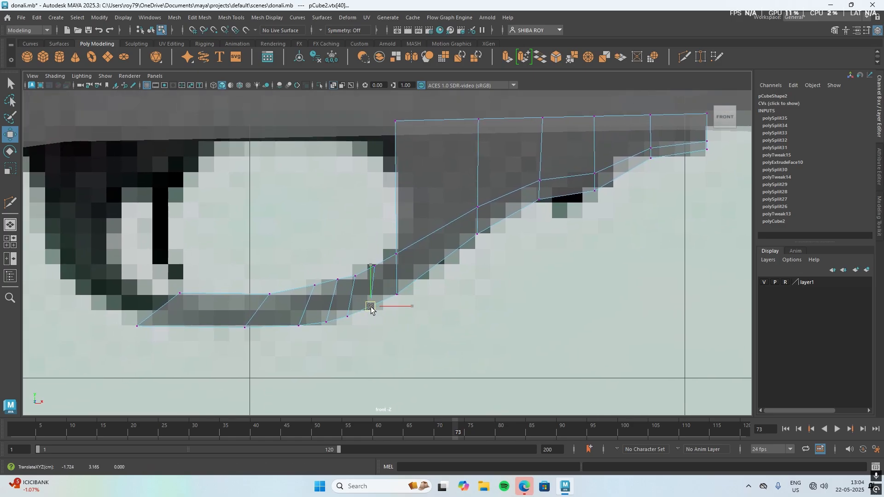
{"action": "left_click_drag", "start_coordinate": [371, 309], "coordinate": [373, 312]}
{"action": "left_click_drag", "start_coordinate": [345, 263], "coordinate": [354, 325]}
{"action": "left_click_drag", "start_coordinate": [350, 320], "coordinate": [379, 317]}
{"action": "left_click_drag", "start_coordinate": [374, 309], "coordinate": [378, 307]}
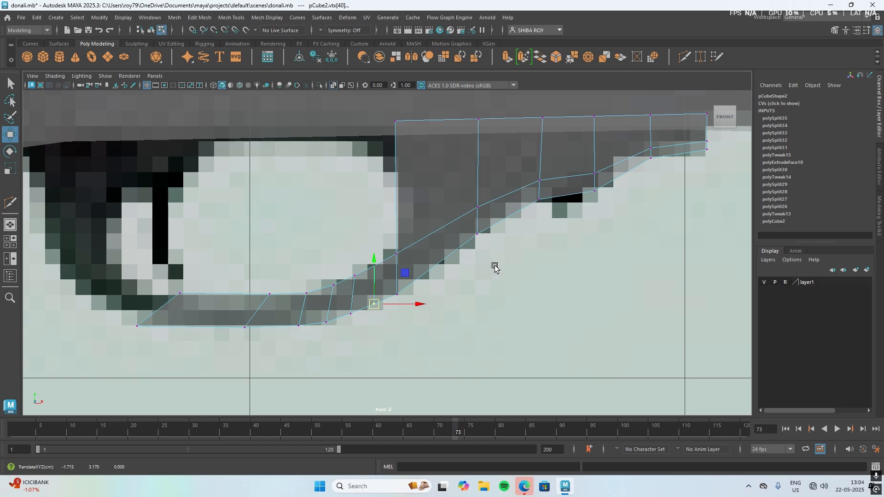
{"action": "left_click", "coordinate": [595, 190]}
{"action": "left_click_drag", "start_coordinate": [595, 191], "coordinate": [598, 201]}
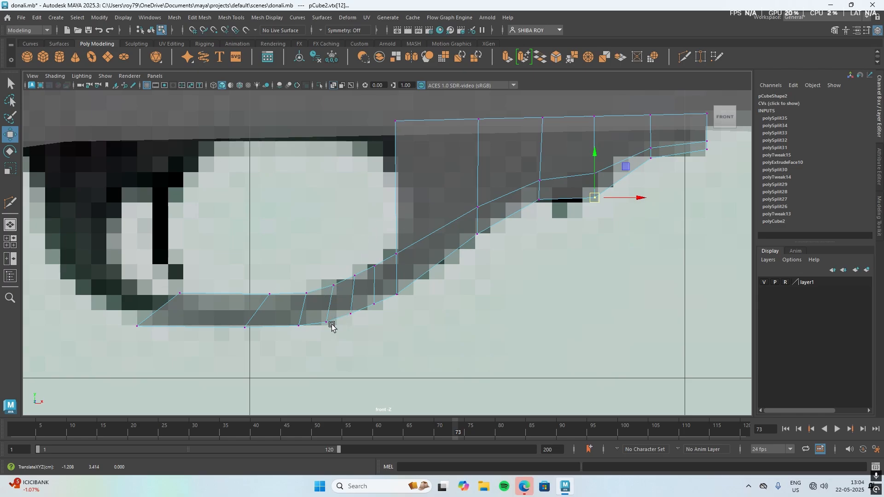
{"action": "key", "text": "space"}
{"action": "key", "text": "space"}
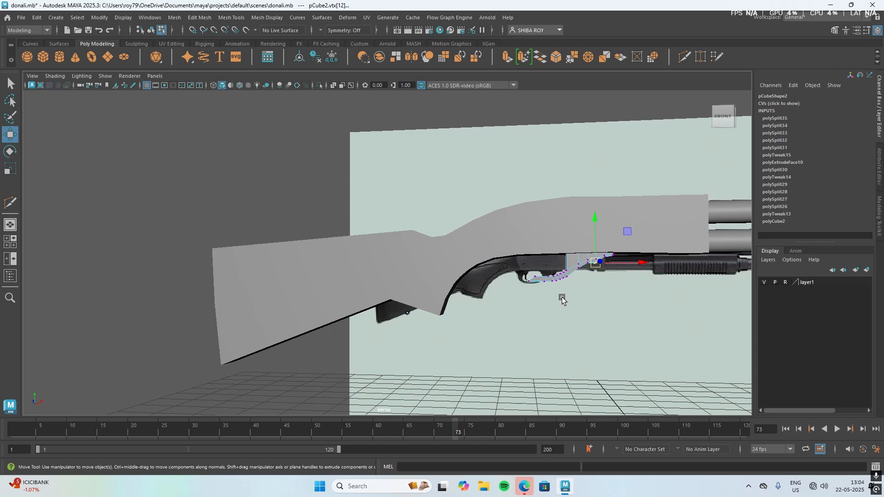
{"action": "scroll", "coordinate": [562, 298], "scroll_direction": "up", "scroll_amount": 4}
{"action": "middle_click_drag", "start_coordinate": [611, 339], "coordinate": [452, 327], "text": "alt"}
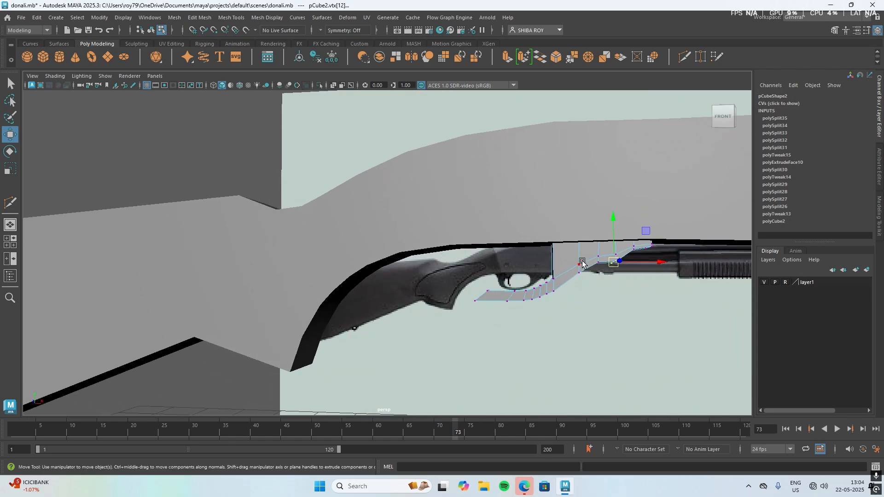
{"action": "key", "text": "space"}
{"action": "key", "text": "space"}
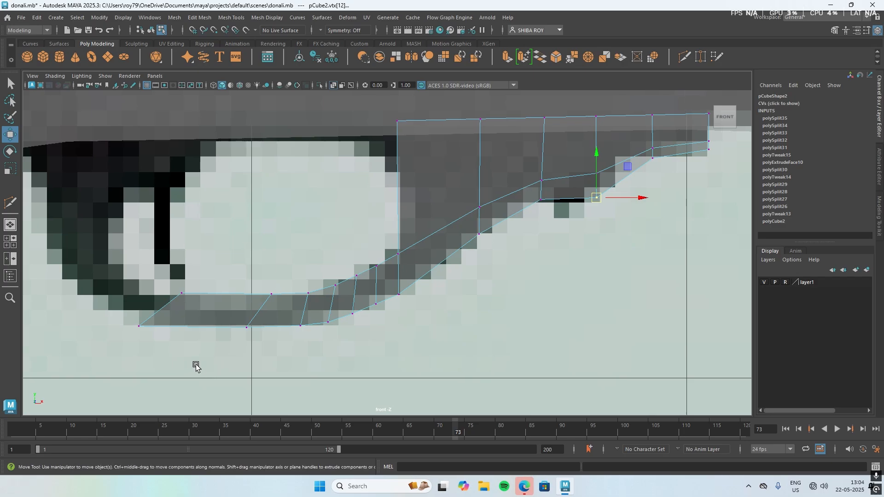
Step: Extrude the slanted face at the strip's free end along X, past the guard's rear edge, in the front view
{"action": "middle_click_drag", "start_coordinate": [193, 365], "coordinate": [497, 386], "text": "alt"}
{"action": "right_click", "coordinate": [373, 342]}
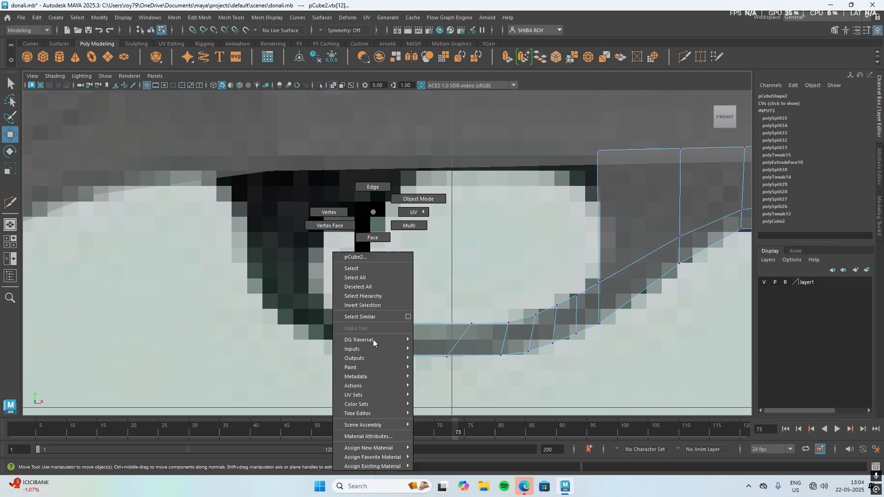
{"action": "left_click", "coordinate": [370, 237]}
{"action": "left_click_drag", "start_coordinate": [293, 291], "coordinate": [393, 414]}
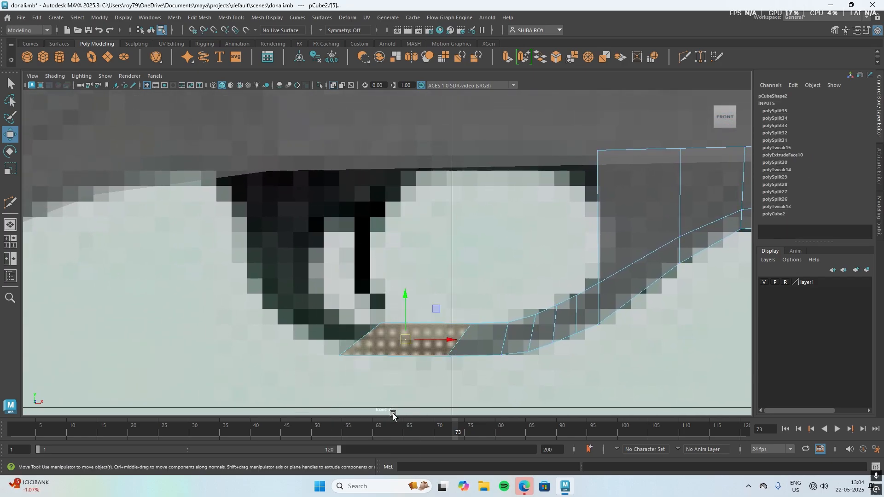
{"action": "left_click_drag", "start_coordinate": [407, 357], "coordinate": [424, 315], "text": "ctrl"}
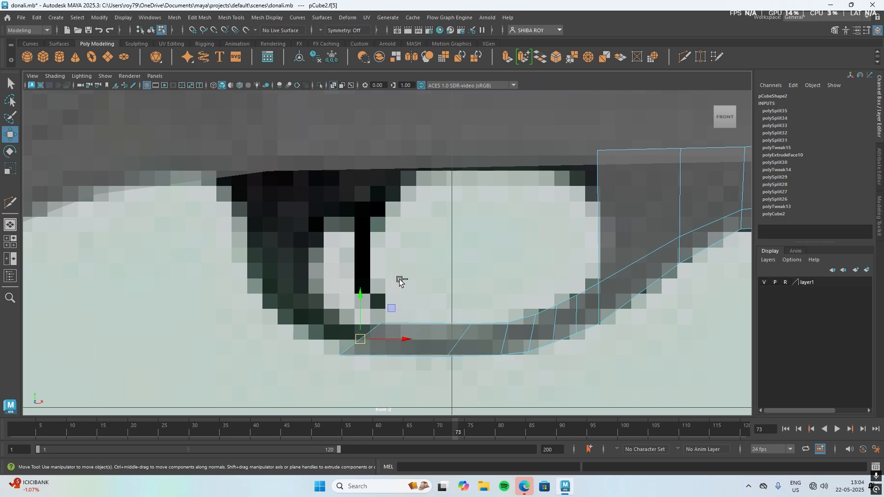
{"action": "key", "text": "ctrl+e"}
{"action": "key", "text": "w"}
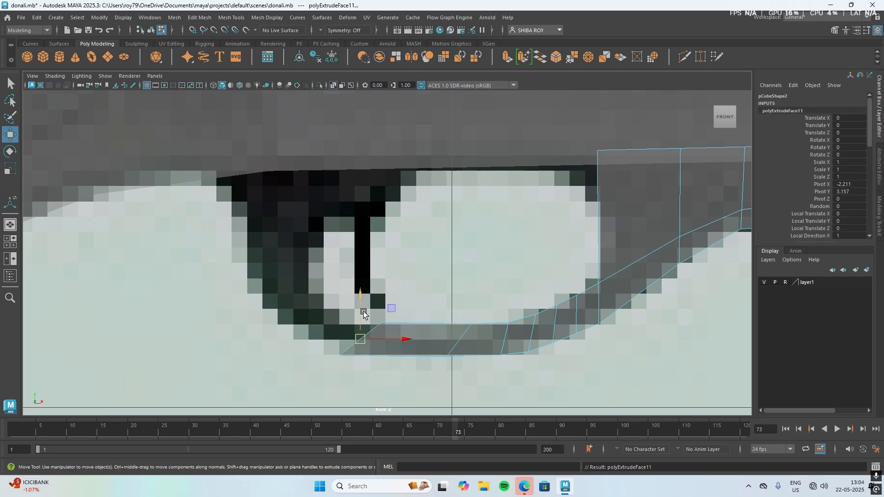
{"action": "left_click_drag", "start_coordinate": [401, 343], "coordinate": [266, 342]}
Step: Raise the new section's end vertices to the body's underside, the inner pair to about X -2.328, Y 3.548 and the outer to X -2.598, Y 3.542
{"action": "right_click_drag", "start_coordinate": [268, 264], "coordinate": [250, 216]}
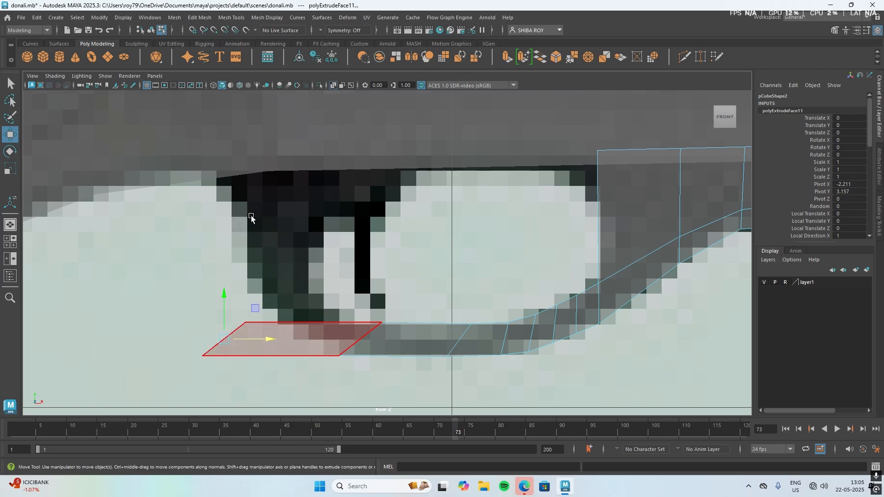
{"action": "left_click_drag", "start_coordinate": [190, 280], "coordinate": [252, 398]}
{"action": "left_click_drag", "start_coordinate": [222, 318], "coordinate": [222, 165]}
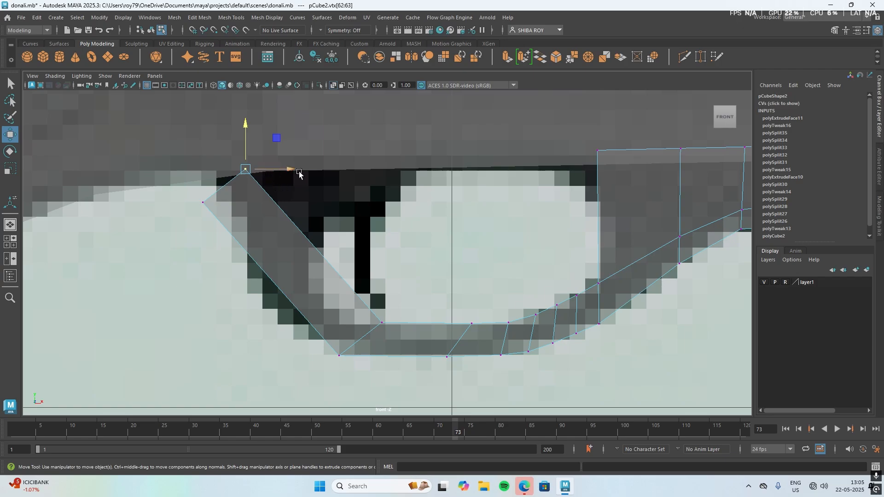
{"action": "left_click_drag", "start_coordinate": [299, 173], "coordinate": [359, 173]}
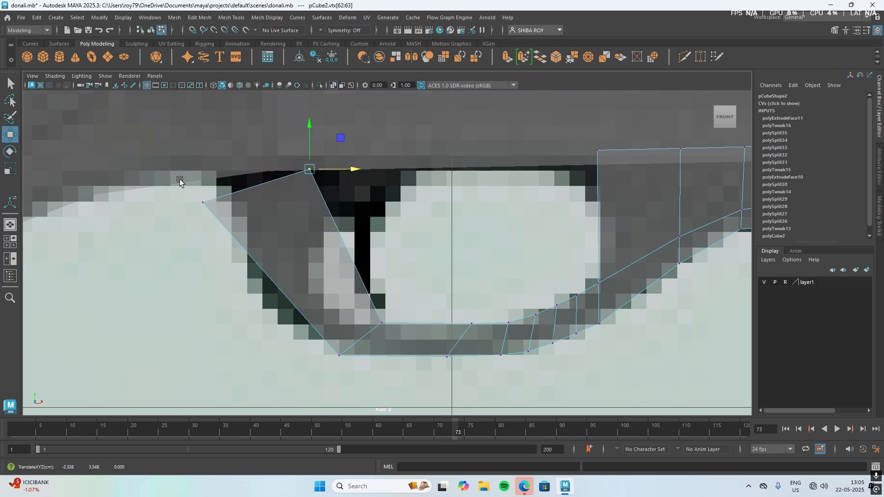
{"action": "left_click", "coordinate": [206, 202]}
{"action": "left_click_drag", "start_coordinate": [207, 201], "coordinate": [195, 173]}
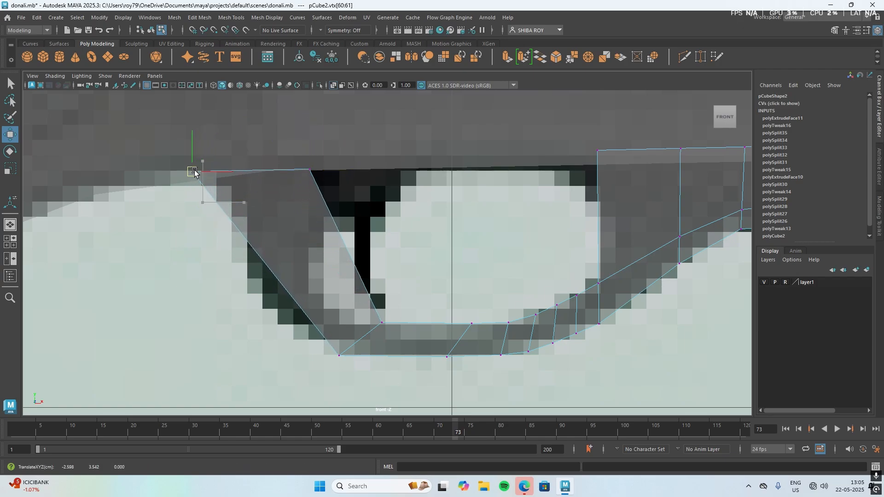
{"action": "left_click", "coordinate": [309, 170]}
{"action": "left_click_drag", "start_coordinate": [316, 171], "coordinate": [424, 162]}
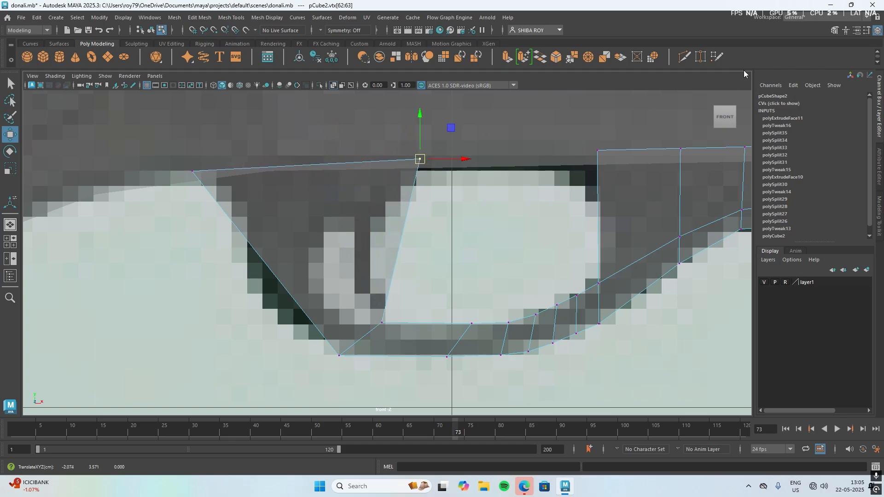
{"action": "left_click", "coordinate": [683, 57]}
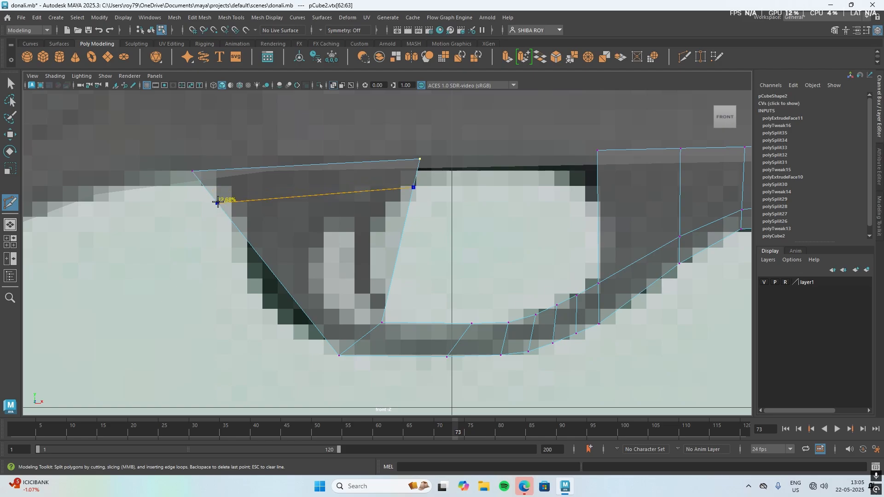
{"action": "left_click", "coordinate": [217, 203], "text": "ctrl"}
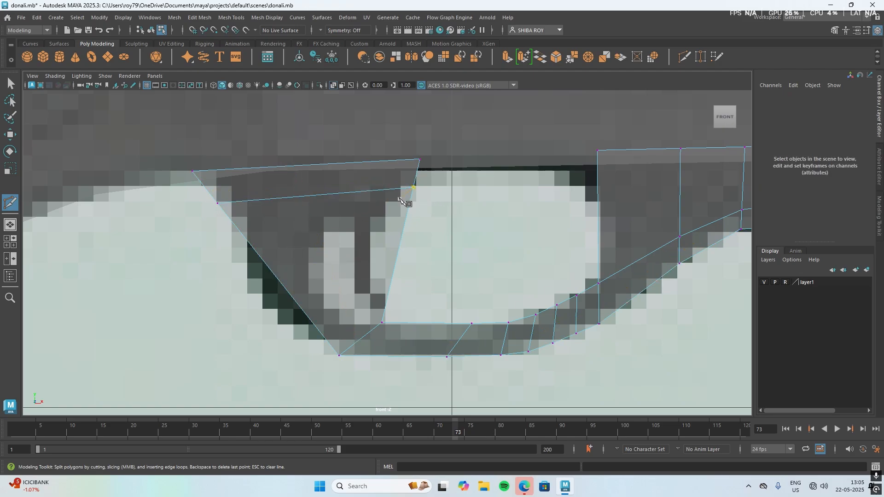
{"action": "key", "text": "w"}
{"action": "left_click_drag", "start_coordinate": [401, 181], "coordinate": [415, 194]}
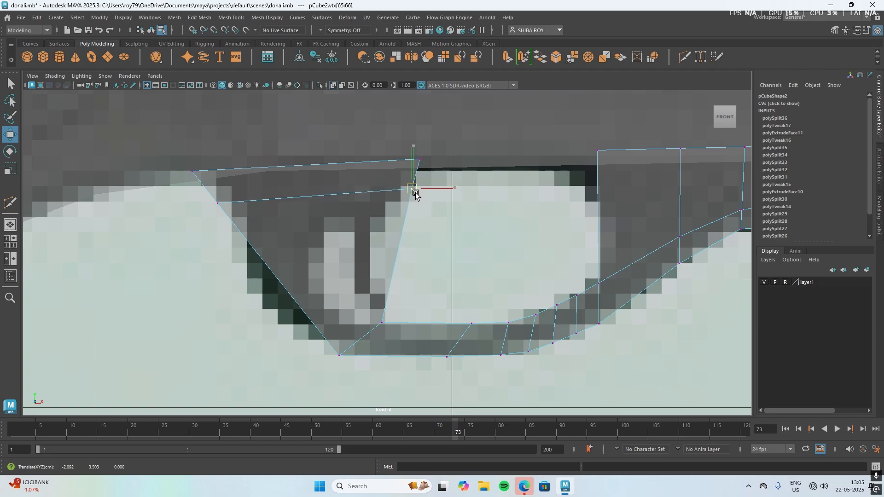
{"action": "key", "text": "ctrl+z"}
{"action": "key", "text": "ctrl+z"}
{"action": "key", "text": "ctrl+z"}
{"action": "key", "text": "ctrl+z"}
{"action": "key", "text": "ctrl+z"}
{"action": "key", "text": "ctrl+z"}
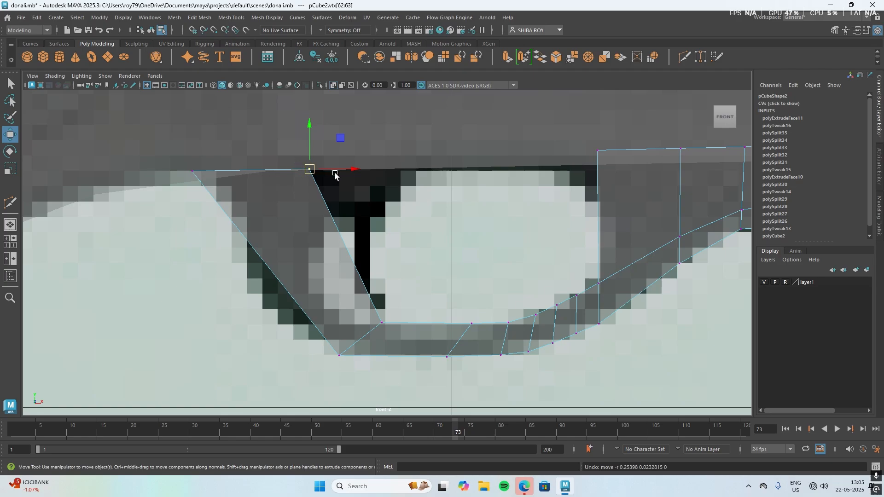
Step: Shift the rear section's upper inner vertices slightly forward and up, and its outer ones to about X -2.589, Y 3.556, tucking them into the body
{"action": "left_click_drag", "start_coordinate": [334, 174], "coordinate": [363, 172]}
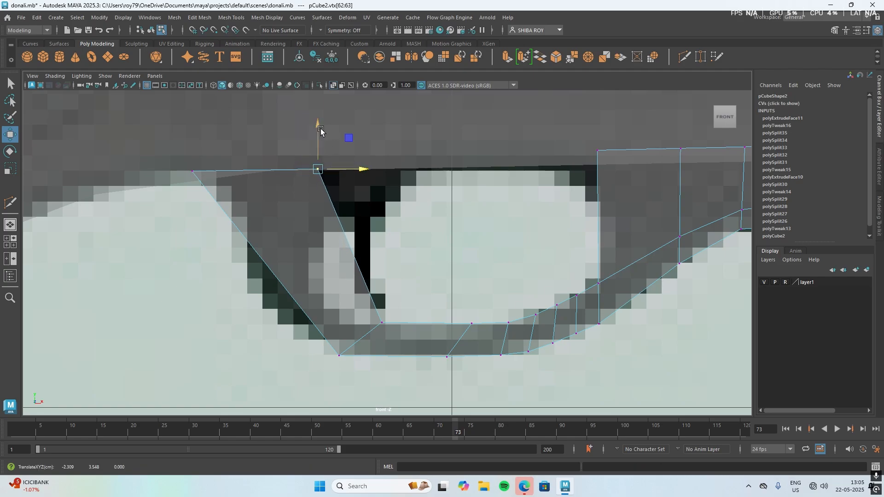
{"action": "left_click_drag", "start_coordinate": [320, 130], "coordinate": [322, 124]}
{"action": "left_click", "coordinate": [193, 171]}
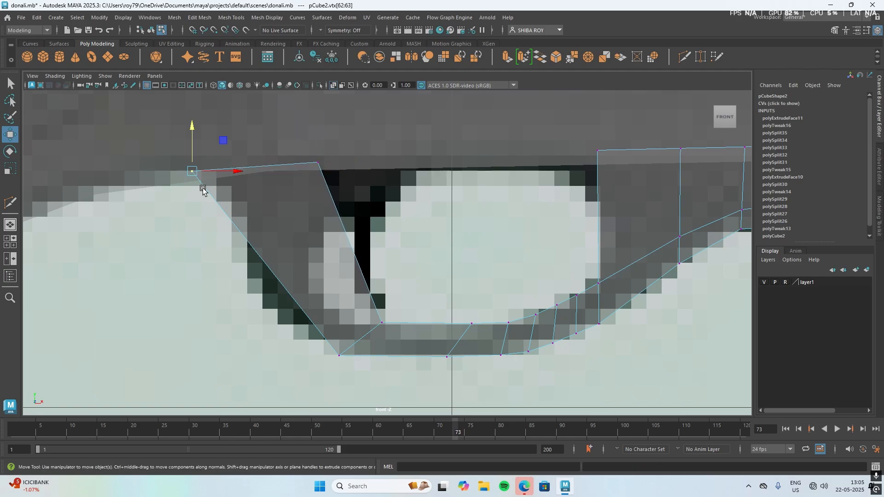
{"action": "left_click_drag", "start_coordinate": [193, 132], "coordinate": [193, 126]}
{"action": "left_click_drag", "start_coordinate": [237, 167], "coordinate": [241, 166]}
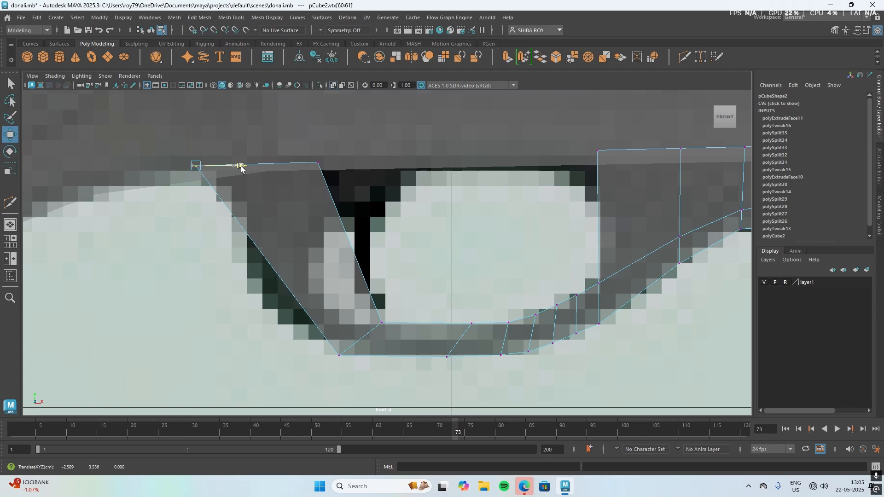
Step: Insert four edge loops across the guard's new rear section with the Multi-Cut tool, spaced from its top end to the lower bend
{"action": "left_click", "coordinate": [687, 60]}
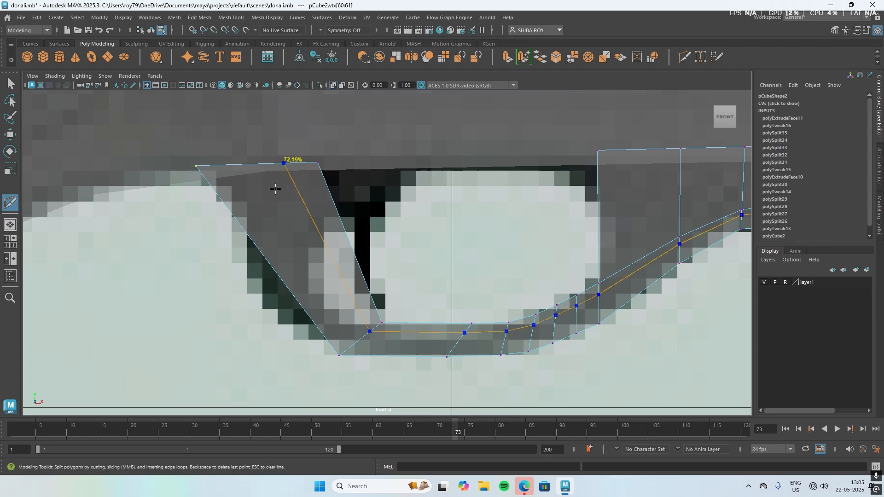
{"action": "left_click", "coordinate": [238, 192], "text": "ctrl"}
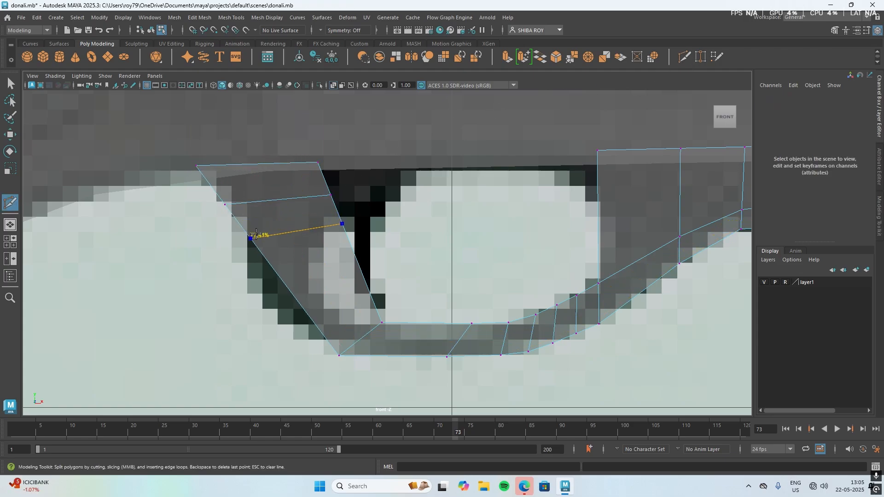
{"action": "left_click", "coordinate": [260, 234], "text": "ctrl"}
{"action": "left_click", "coordinate": [294, 271], "text": "ctrl"}
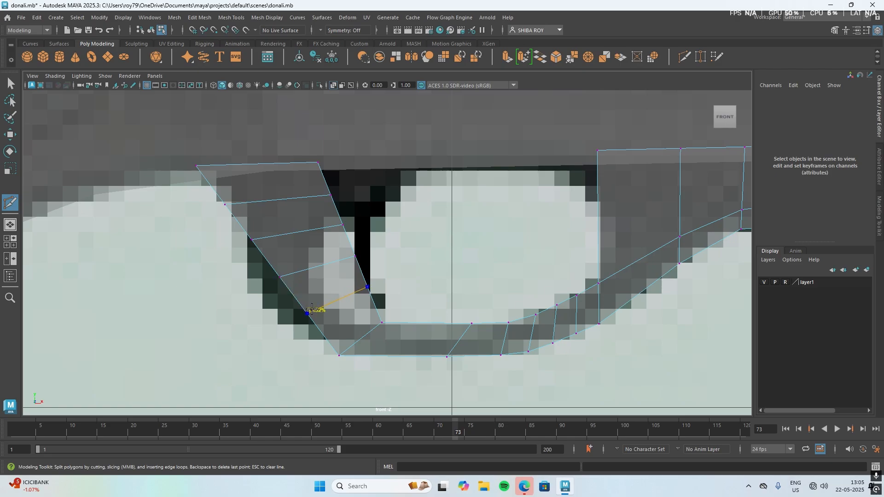
{"action": "left_click", "coordinate": [305, 311], "text": "ctrl"}
Step: Move the rear section's outer vertices onto the reference outline, with the top pair at about X -2.542, Y 3.556
{"action": "key", "text": "w"}
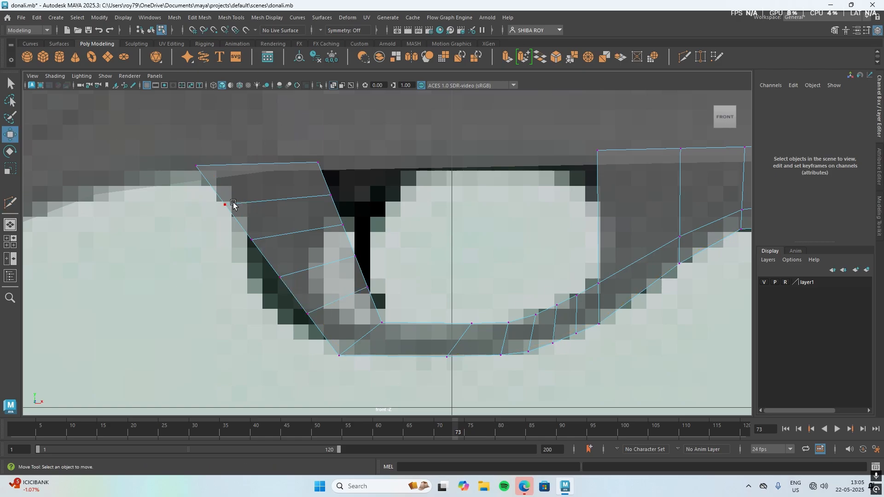
{"action": "left_click_drag", "start_coordinate": [179, 156], "coordinate": [261, 161]}
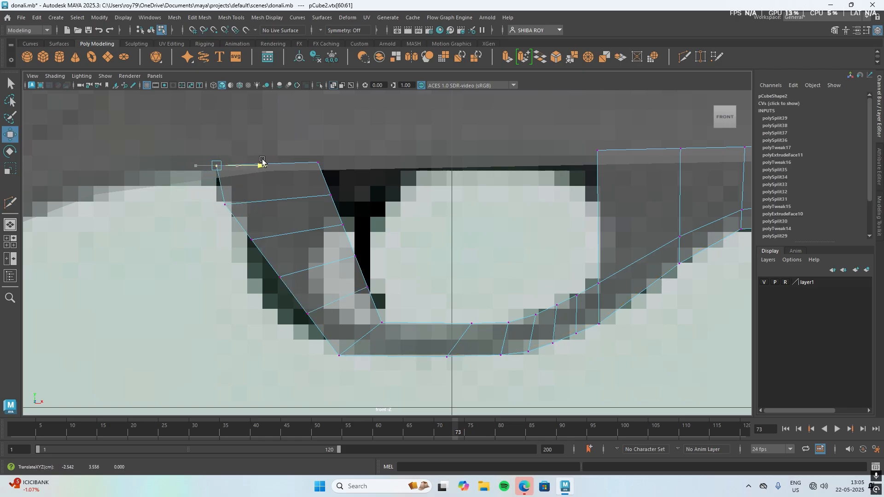
{"action": "left_click_drag", "start_coordinate": [217, 194], "coordinate": [309, 329]}
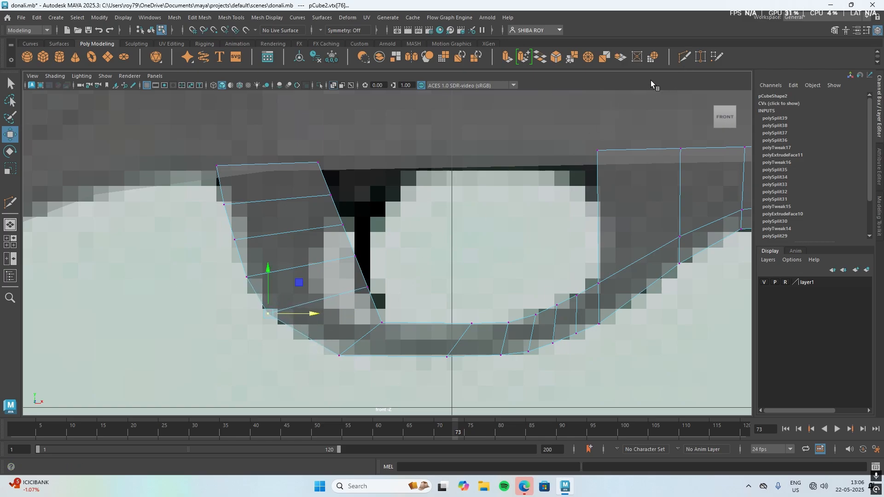
Step: Add another edge loop near the rear section's lower corner and move its outer vertices to about X -2.369, Y 3.164
{"action": "key", "text": "ctrl+shift+x"}
{"action": "left_click", "coordinate": [307, 336], "text": "ctrl"}
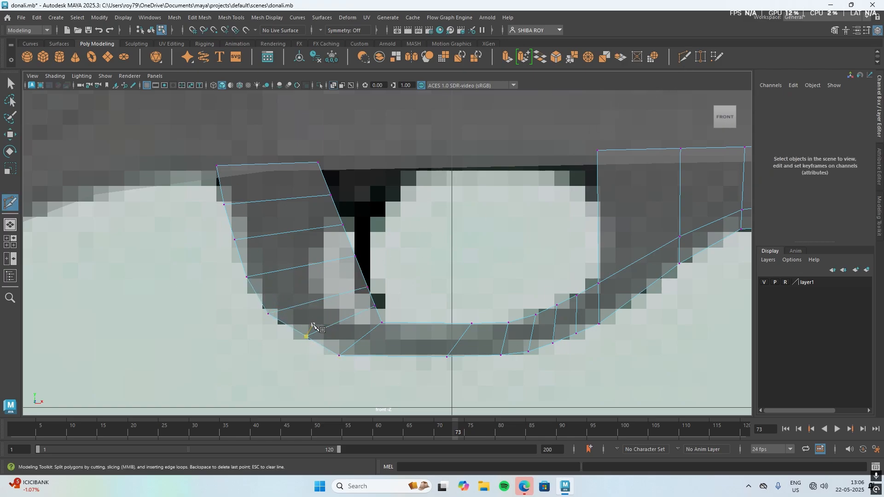
{"action": "key", "text": "w"}
{"action": "left_click", "coordinate": [306, 336]}
{"action": "left_click_drag", "start_coordinate": [351, 336], "coordinate": [340, 342]}
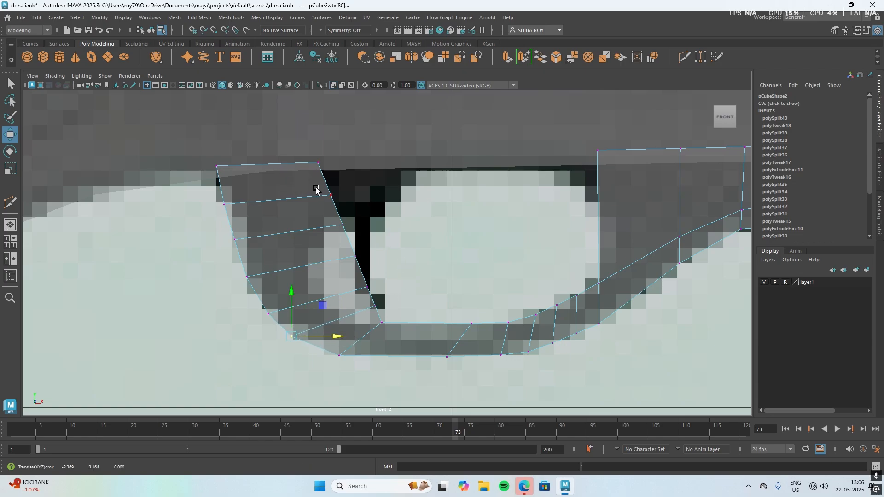
Step: Shift the rear section's inner vertices back to the opening's edge, the upper two rows to about X -2.348 and the fourth to X -2.339, Y 3.331
{"action": "left_click_drag", "start_coordinate": [316, 188], "coordinate": [381, 310]}
{"action": "mouse_move", "coordinate": [401, 254]}
{"action": "left_mouse_down"}
{"action": "mouse_move", "coordinate": [380, 263]}
{"action": "mouse_move", "coordinate": [389, 263]}
{"action": "left_mouse_up"}
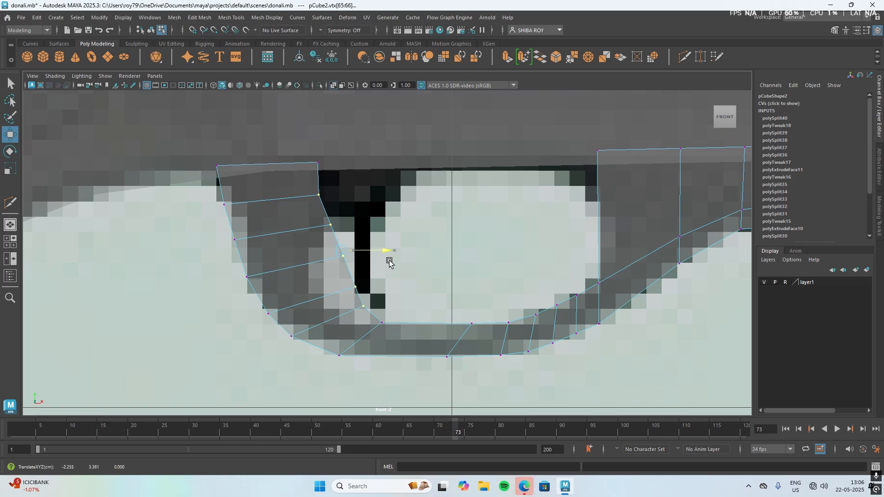
{"action": "left_click_drag", "start_coordinate": [305, 153], "coordinate": [345, 183]}
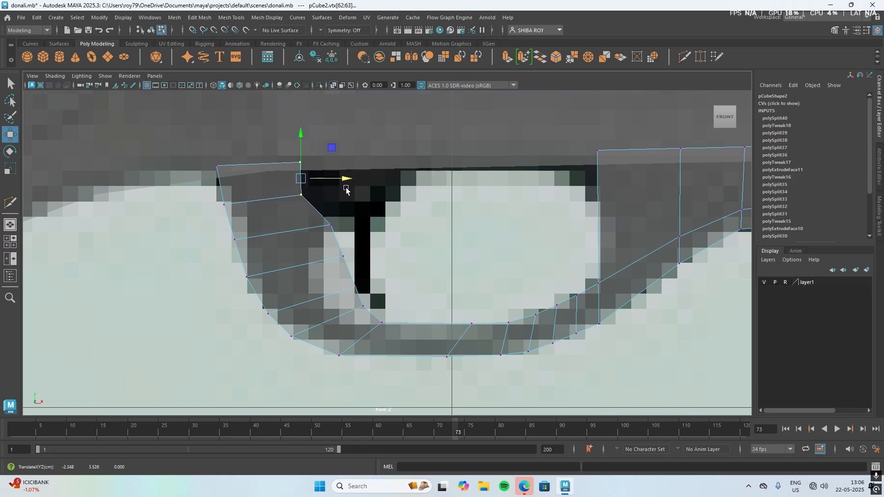
{"action": "left_click_drag", "start_coordinate": [320, 213], "coordinate": [304, 234]}
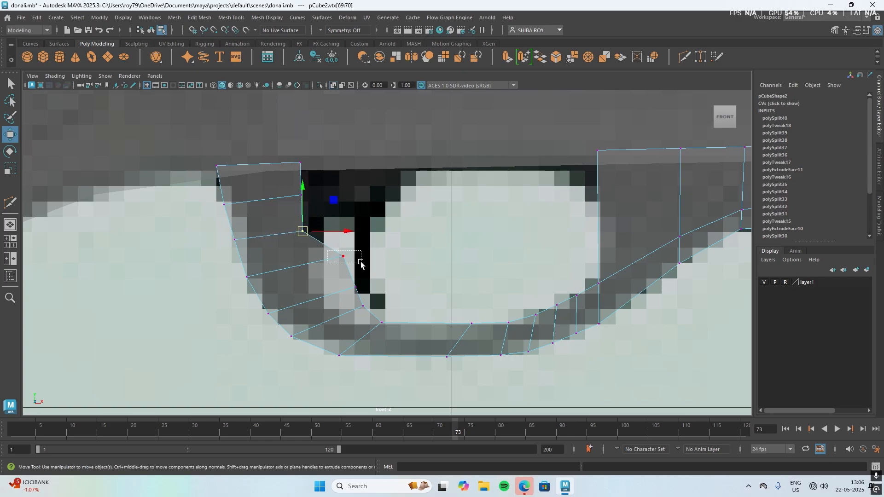
{"action": "left_click", "coordinate": [343, 257]}
{"action": "left_click_drag", "start_coordinate": [343, 259], "coordinate": [305, 263]}
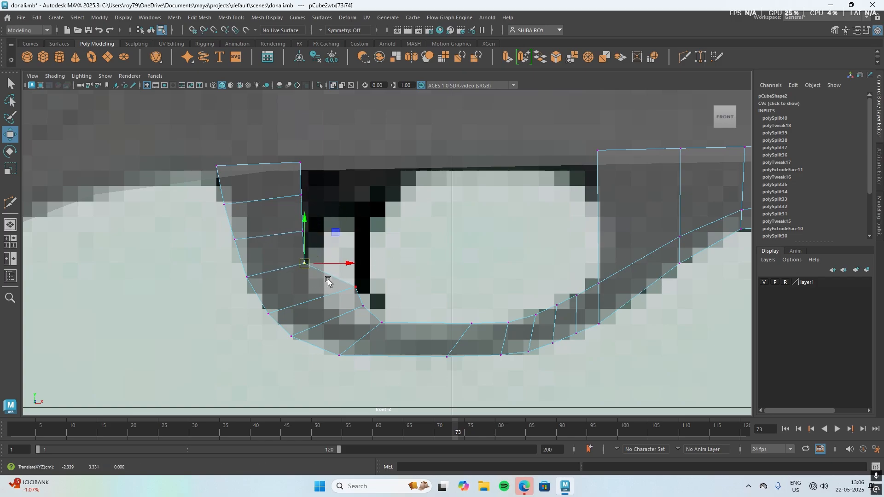
Step: Round the inner lower bend by repositioning its two vertex pairs, the lower one at about X -2.263, Y 3.212
{"action": "left_click", "coordinate": [358, 289]}
{"action": "left_click_drag", "start_coordinate": [360, 291], "coordinate": [337, 316]}
{"action": "key", "text": "ctrl+z"}
{"action": "left_click", "coordinate": [363, 306]}
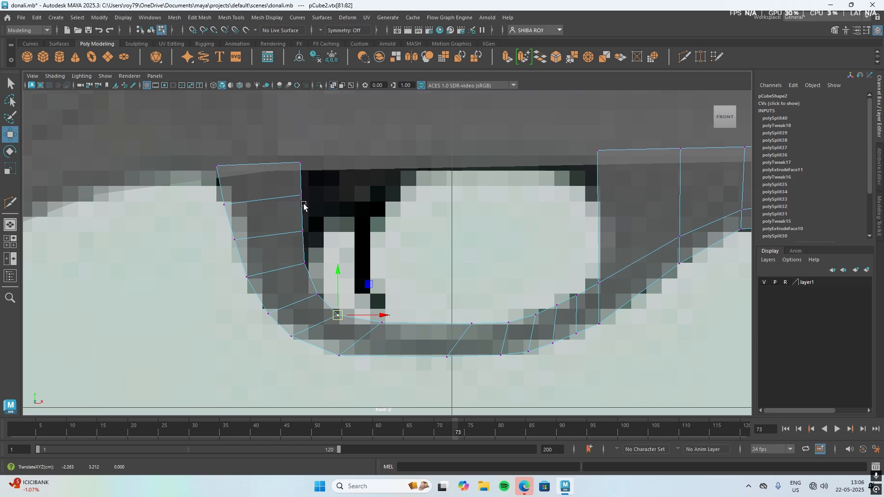
Step: Examine the trigger guard against the gun body in the perspective view, and put the guard in vertex mode
{"action": "key", "text": "space"}
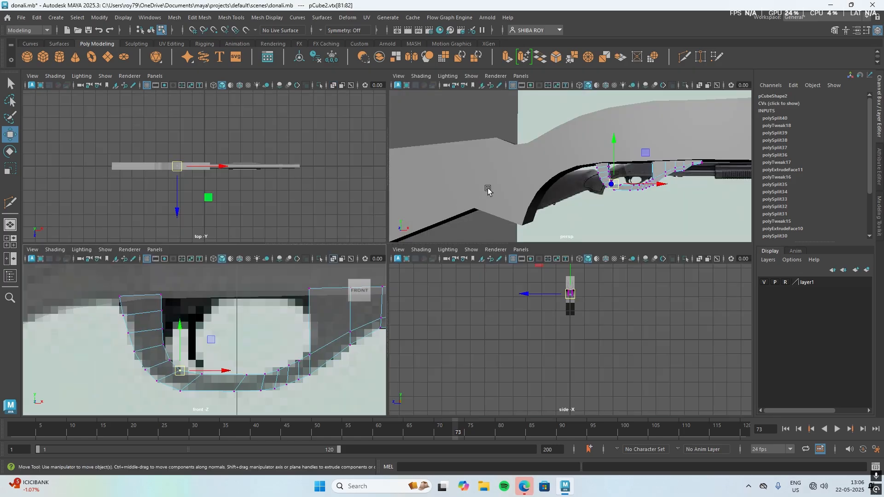
{"action": "key", "text": "space"}
{"action": "left_click_drag", "start_coordinate": [510, 360], "coordinate": [518, 359], "text": "alt"}
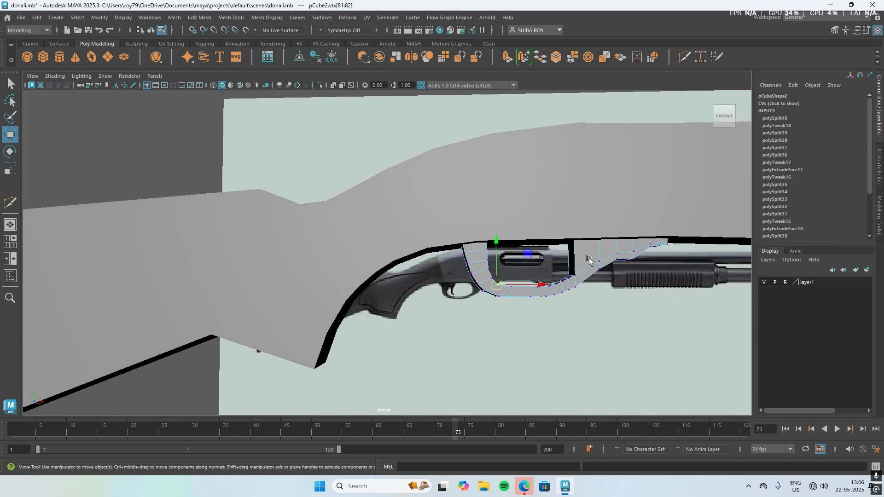
{"action": "right_click_drag", "start_coordinate": [589, 258], "coordinate": [622, 201]}
{"action": "left_click", "coordinate": [583, 353]}
{"action": "left_click_drag", "start_coordinate": [584, 354], "coordinate": [481, 371], "text": "alt"}
{"action": "left_click", "coordinate": [341, 279]}
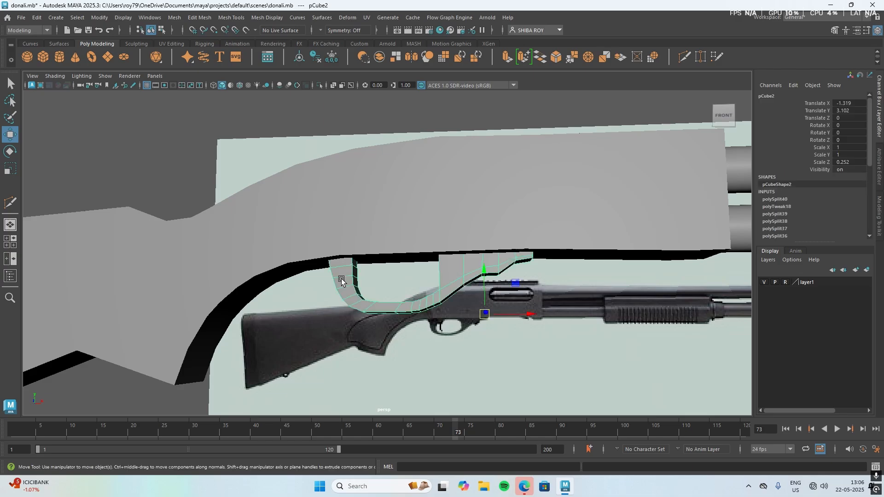
{"action": "right_click_drag", "start_coordinate": [341, 280], "coordinate": [301, 212]}
{"action": "scroll", "coordinate": [317, 249], "scroll_direction": "up", "scroll_amount": 4}
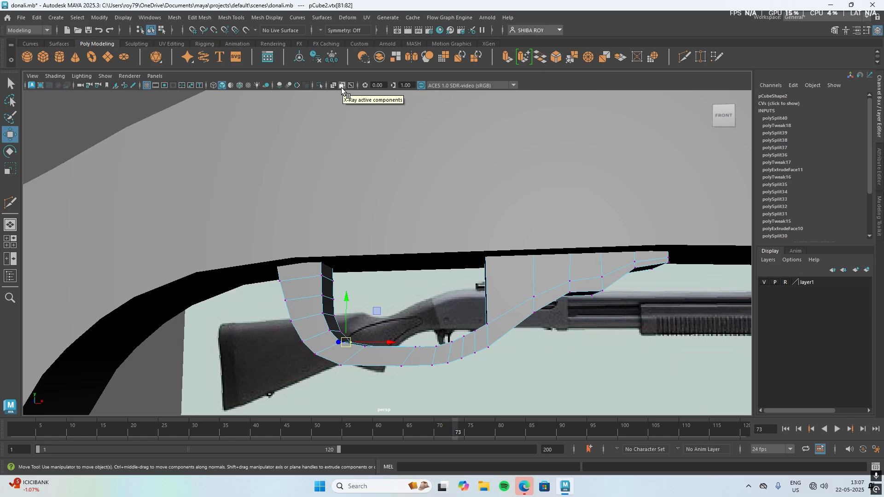
{"action": "left_click", "coordinate": [257, 85]}
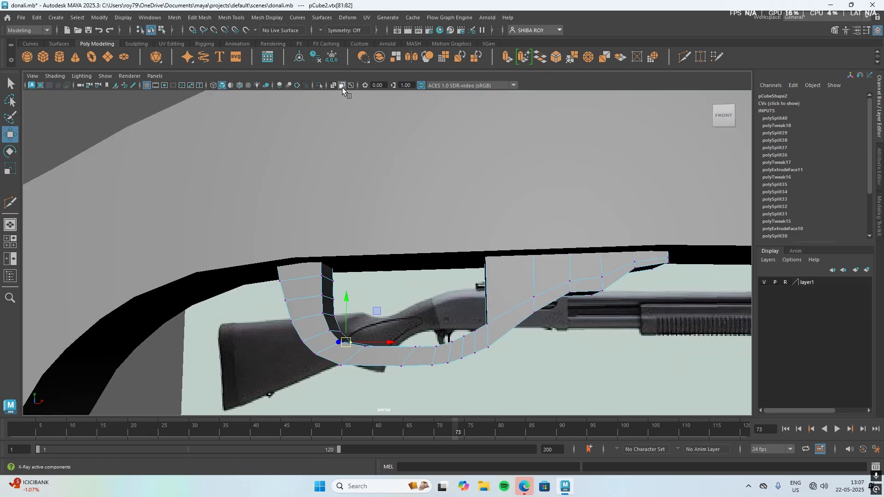
{"action": "left_click", "coordinate": [320, 85]}
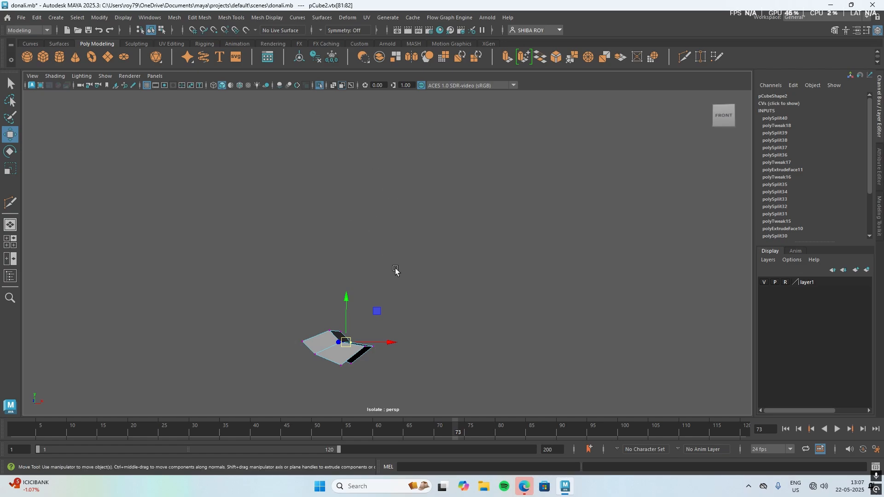
{"action": "left_click", "coordinate": [319, 87]}
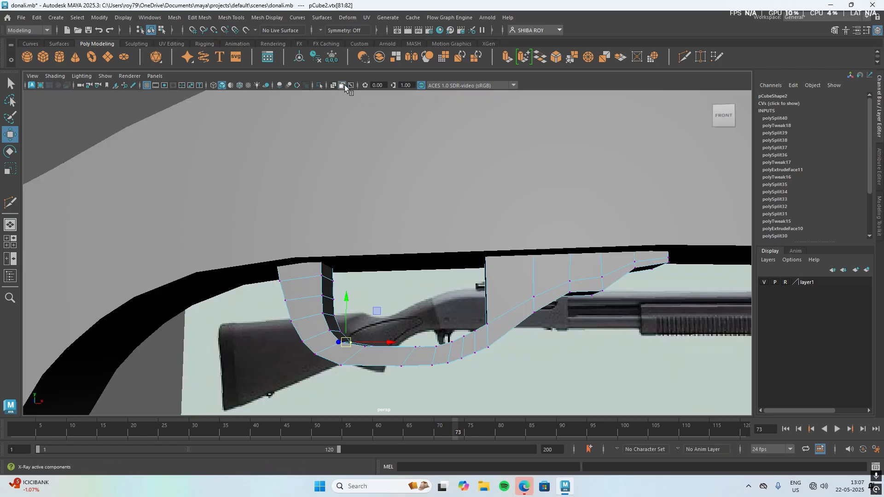
{"action": "left_click_drag", "start_coordinate": [338, 223], "coordinate": [347, 222], "text": "alt"}
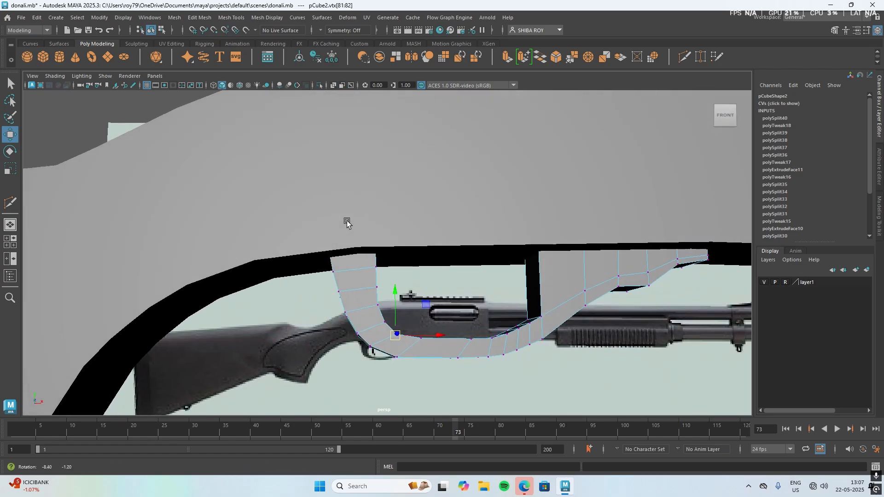
Step: Isolate the whole guard, raise its rear top outer vertex to about Y 3.566, and shift the vertex below to about X -2.526
{"action": "right_click_drag", "start_coordinate": [570, 213], "coordinate": [592, 201]}
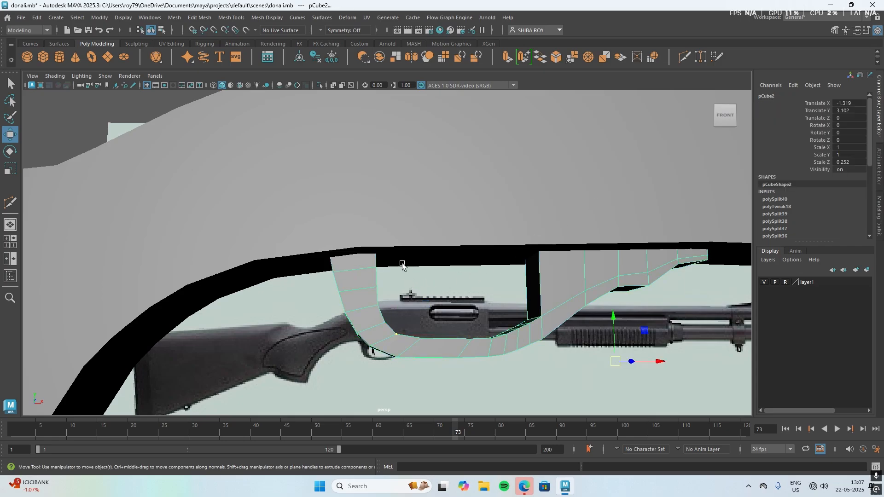
{"action": "left_click", "coordinate": [319, 86]}
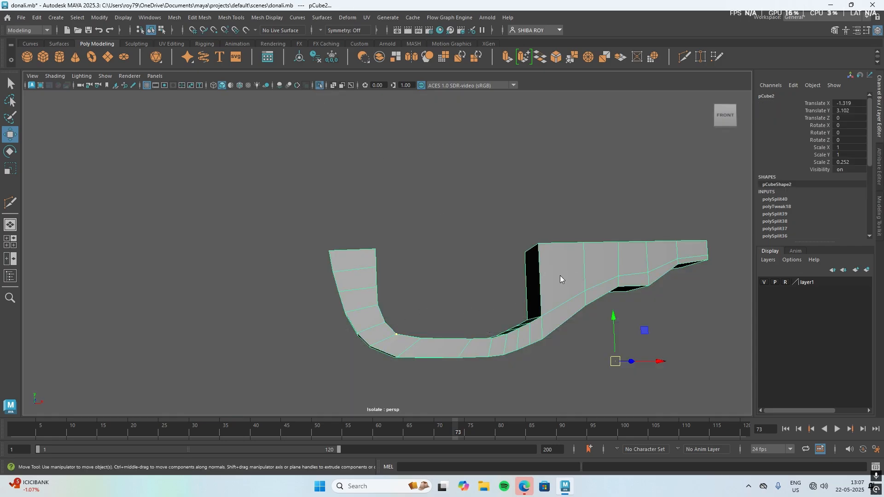
{"action": "right_click_drag", "start_coordinate": [547, 213], "coordinate": [484, 214]}
{"action": "scroll", "coordinate": [272, 256], "scroll_direction": "up", "scroll_amount": 5}
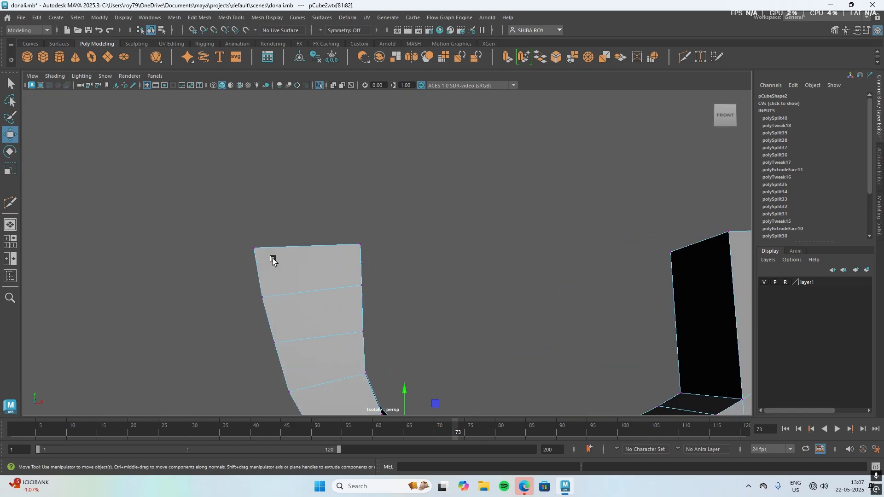
{"action": "left_click", "coordinate": [252, 248]}
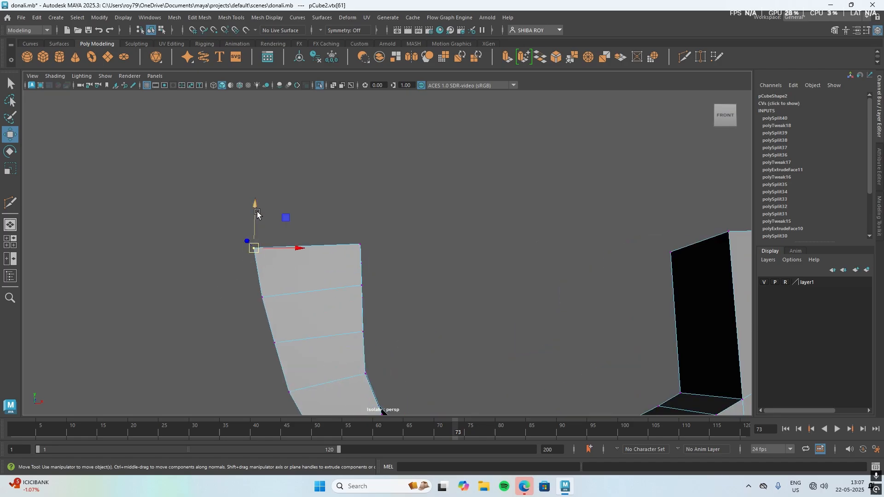
{"action": "left_click_drag", "start_coordinate": [257, 214], "coordinate": [258, 207]}
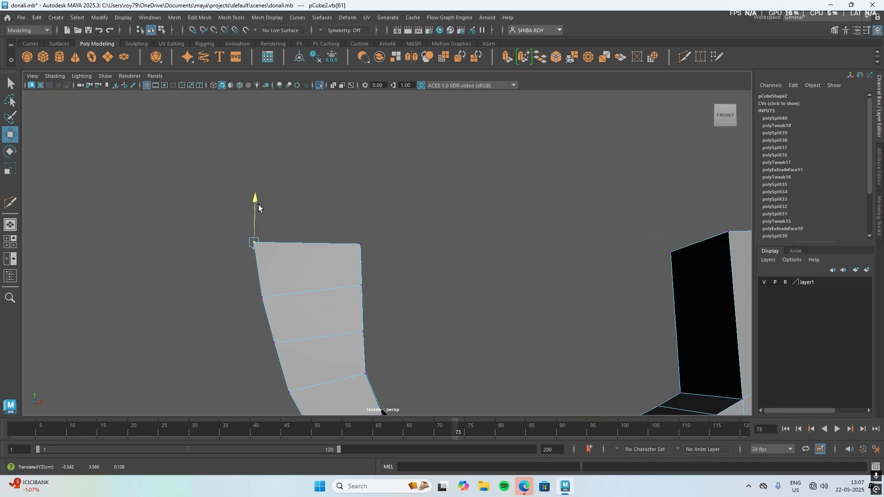
{"action": "left_click", "coordinate": [262, 297]}
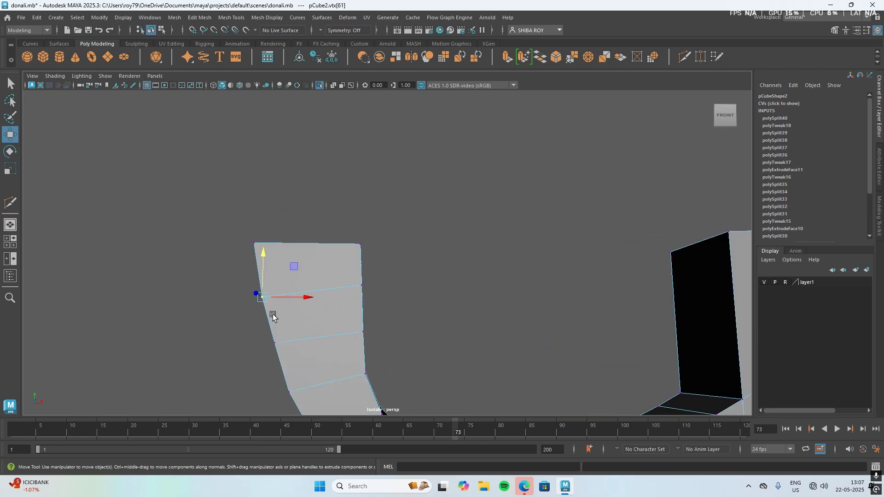
{"action": "left_click_drag", "start_coordinate": [306, 302], "coordinate": [305, 301]}
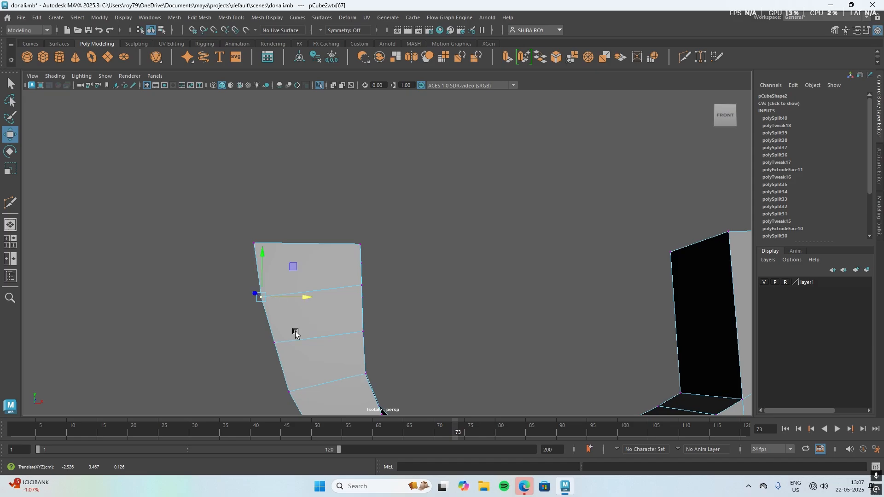
Step: Smooth the outer bend by nudging its vertices along X, down the curve to about X -2.476, X -2.425 and X -2.370
{"action": "left_click_drag", "start_coordinate": [259, 330], "coordinate": [312, 345]}
{"action": "left_click_drag", "start_coordinate": [407, 336], "coordinate": [410, 272], "text": "alt"}
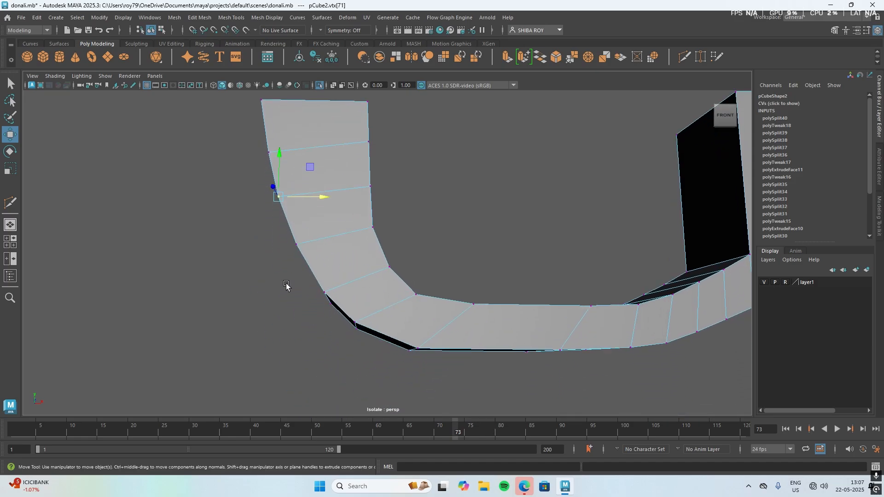
{"action": "left_click_drag", "start_coordinate": [288, 289], "coordinate": [305, 307], "text": "alt"}
{"action": "middle_click_drag", "start_coordinate": [329, 307], "coordinate": [341, 302]}
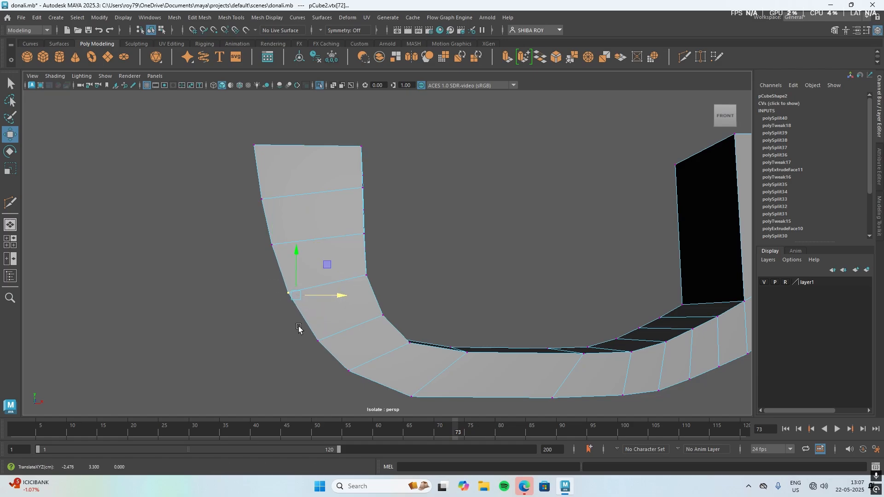
{"action": "left_click_drag", "start_coordinate": [299, 328], "coordinate": [333, 358]}
{"action": "left_click_drag", "start_coordinate": [377, 340], "coordinate": [374, 342]}
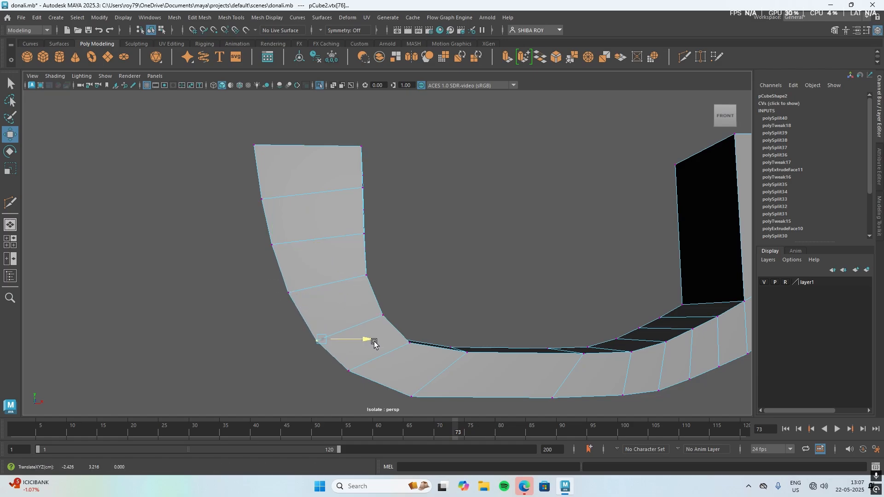
{"action": "left_click_drag", "start_coordinate": [335, 364], "coordinate": [389, 384]}
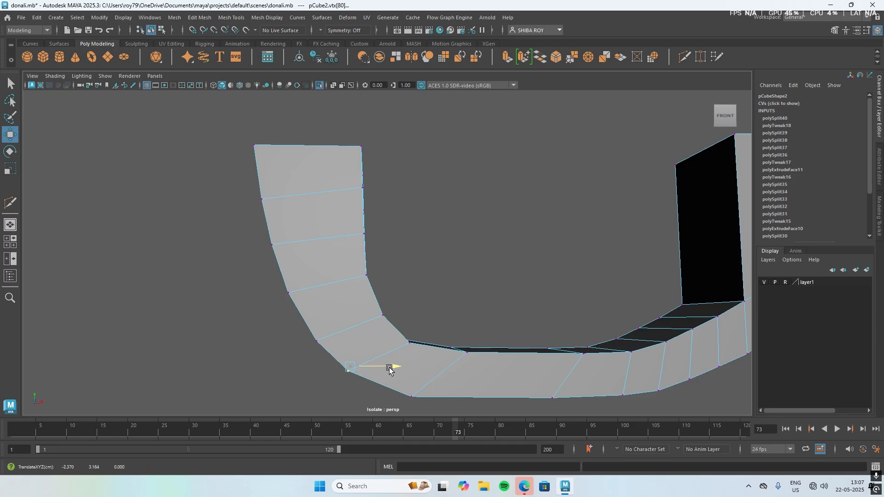
Step: Check the guard's bend from several angles, show the full scene again, and return the guard to object mode
{"action": "left_click_drag", "start_coordinate": [462, 305], "coordinate": [449, 335], "text": "alt"}
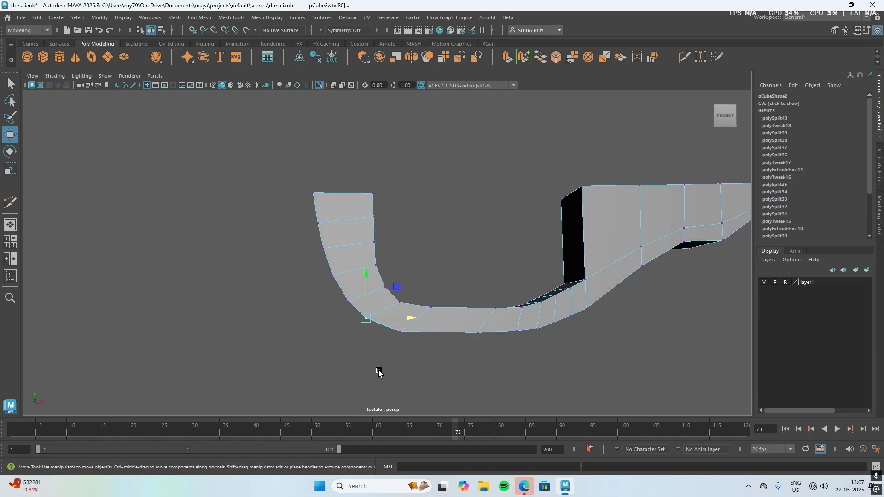
{"action": "left_click_drag", "start_coordinate": [378, 372], "coordinate": [342, 285], "text": "alt"}
{"action": "left_click_drag", "start_coordinate": [380, 338], "coordinate": [339, 364], "text": "alt"}
{"action": "left_click", "coordinate": [320, 85]}
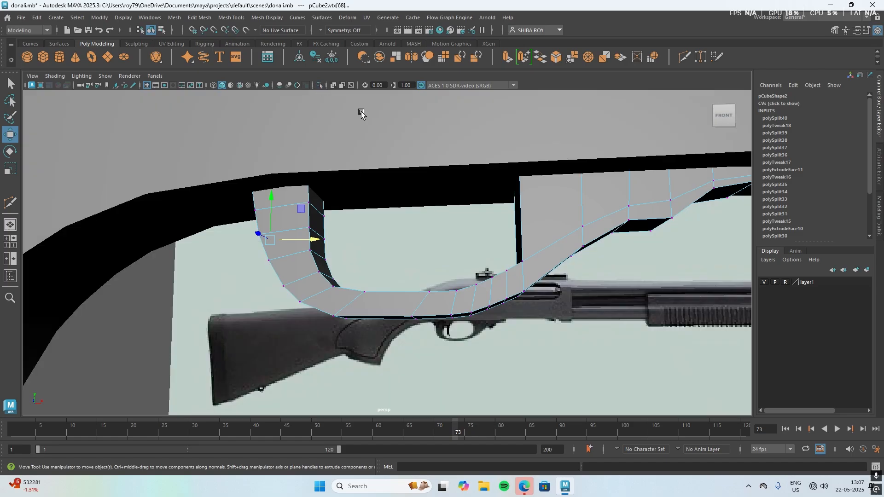
{"action": "right_click_drag", "start_coordinate": [576, 215], "coordinate": [617, 198]}
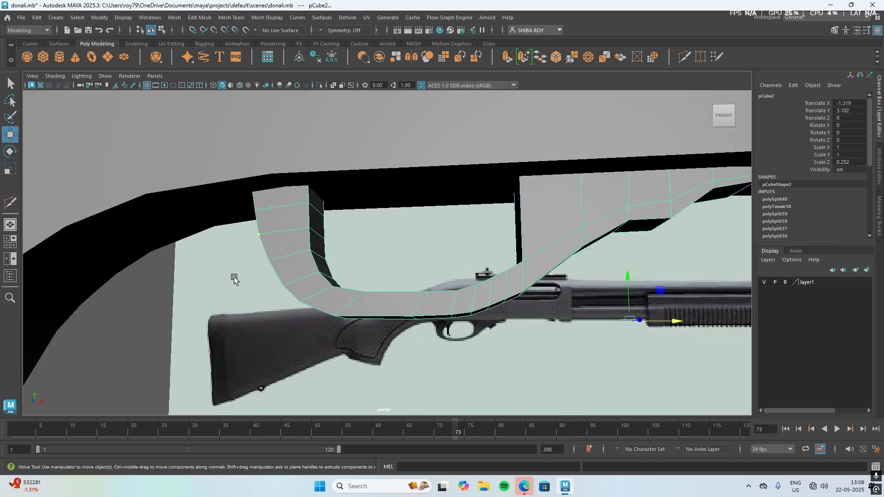
Step: Turn on X-ray shading in the perspective view and put the trigger guard in vertex mode
{"action": "left_click_drag", "start_coordinate": [216, 289], "coordinate": [234, 269], "text": "alt"}
{"action": "left_click", "coordinate": [333, 87]}
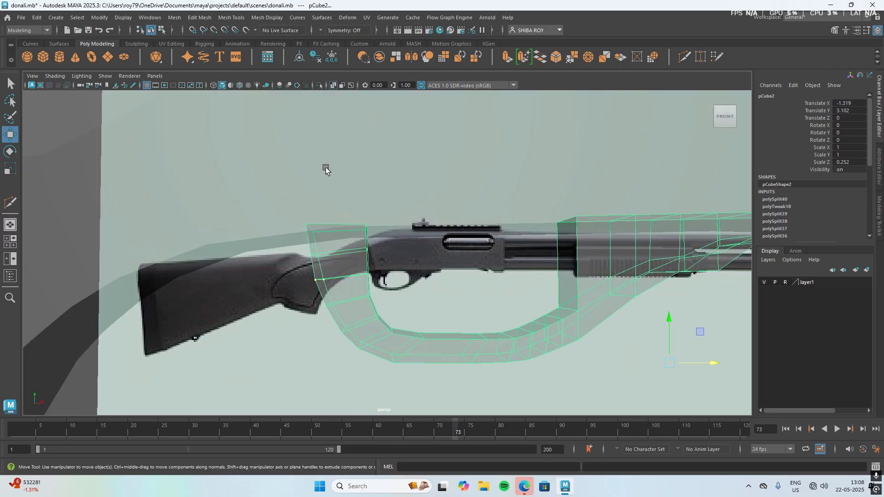
{"action": "left_click_drag", "start_coordinate": [337, 217], "coordinate": [334, 187], "text": "alt"}
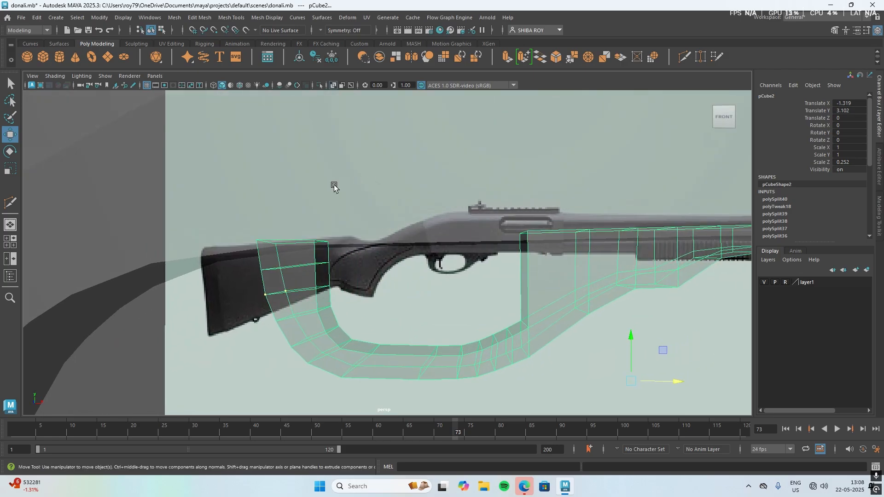
{"action": "right_click_drag", "start_coordinate": [300, 216], "coordinate": [258, 210]}
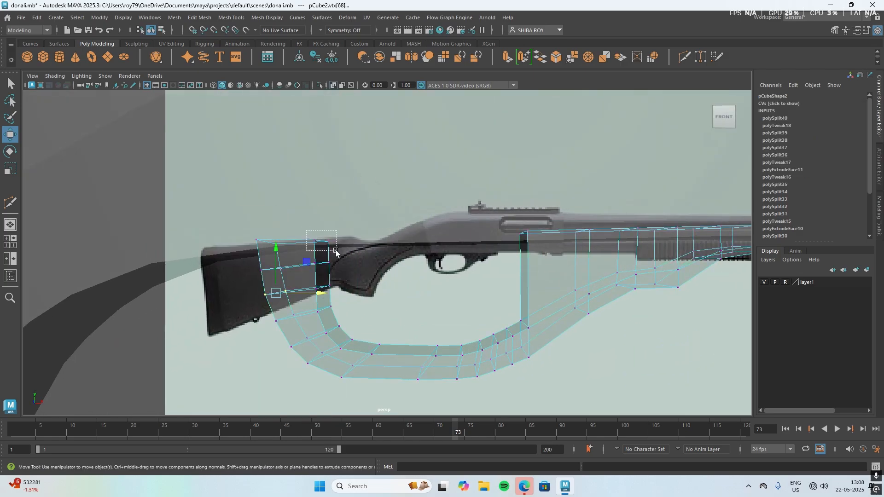
{"action": "left_click_drag", "start_coordinate": [335, 252], "coordinate": [336, 252]}
{"action": "left_click_drag", "start_coordinate": [322, 197], "coordinate": [322, 190]}
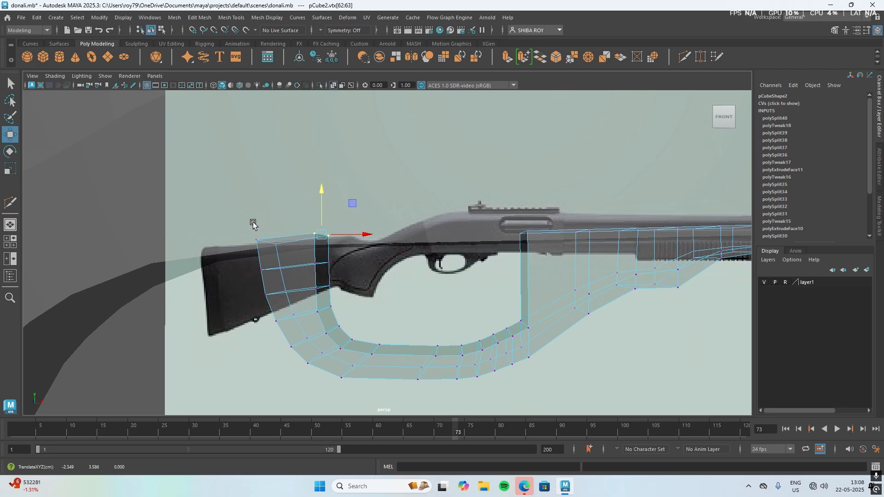
{"action": "key", "text": "ctrl+z"}
Step: Raise all the top vertices of the guard's rear arm to about Y 3.588, and turn X-ray shading off
{"action": "left_click_drag", "start_coordinate": [231, 231], "coordinate": [368, 254]}
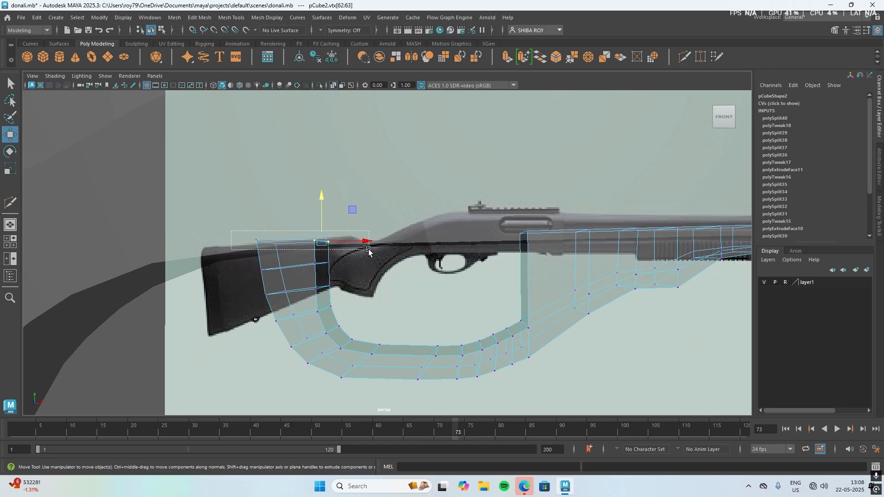
{"action": "left_click_drag", "start_coordinate": [293, 198], "coordinate": [294, 188]}
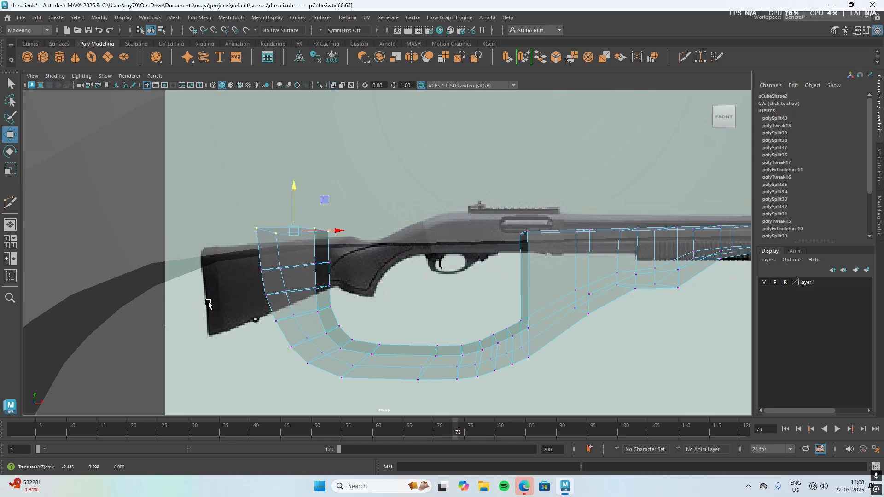
{"action": "left_click_drag", "start_coordinate": [205, 300], "coordinate": [224, 303], "text": "alt"}
{"action": "left_click_drag", "start_coordinate": [347, 195], "coordinate": [347, 199]}
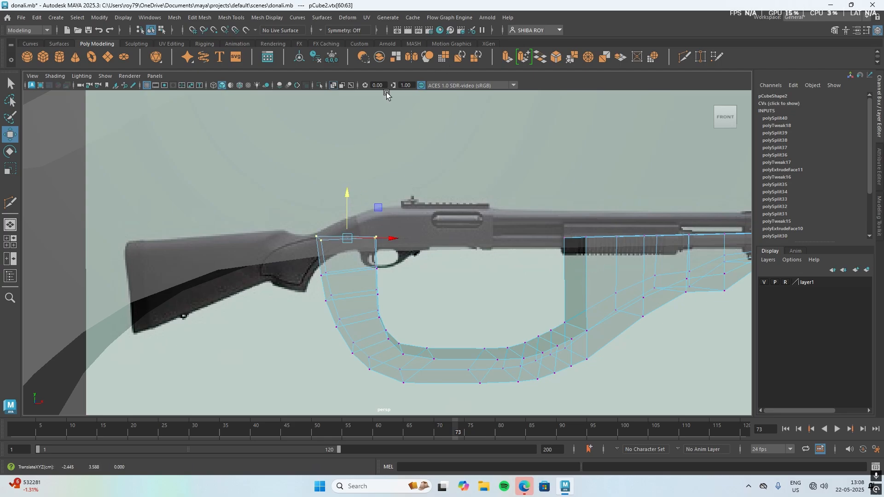
{"action": "left_click", "coordinate": [333, 85]}
{"action": "left_click_drag", "start_coordinate": [534, 319], "coordinate": [499, 316], "text": "alt"}
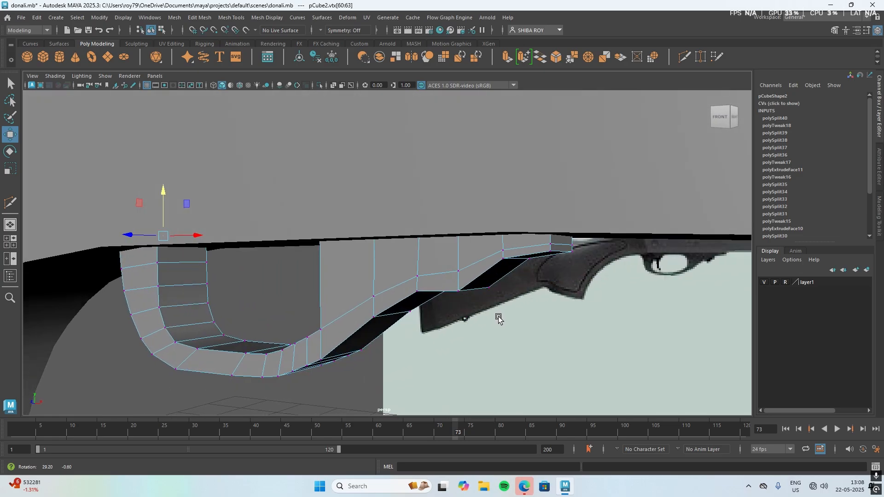
{"action": "left_click", "coordinate": [557, 246]}
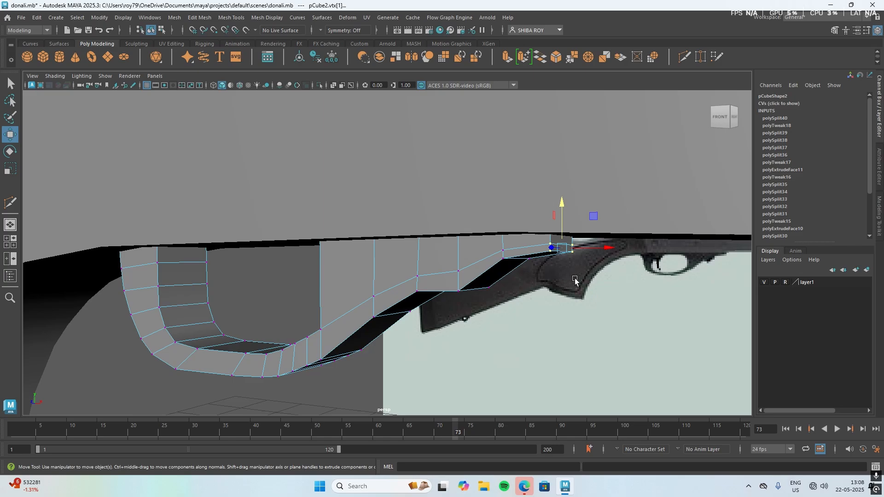
{"action": "left_click_drag", "start_coordinate": [575, 279], "coordinate": [354, 286], "text": "alt"}
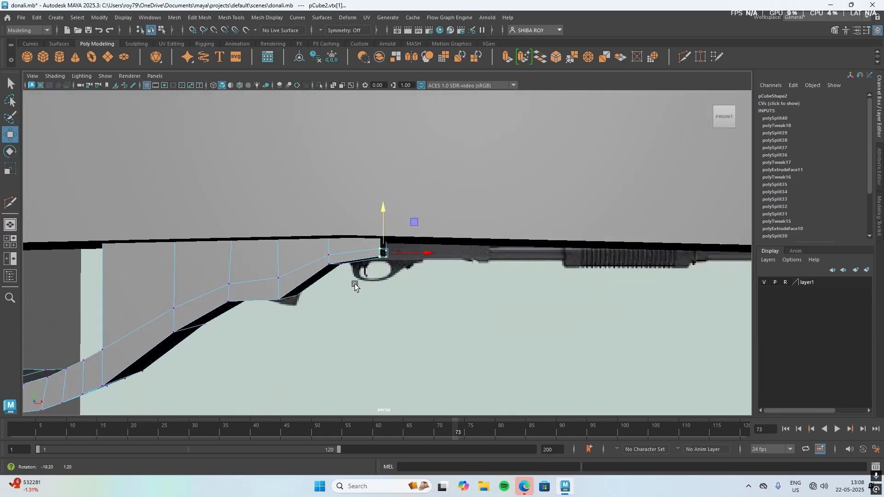
{"action": "key", "text": "ctrl+e"}
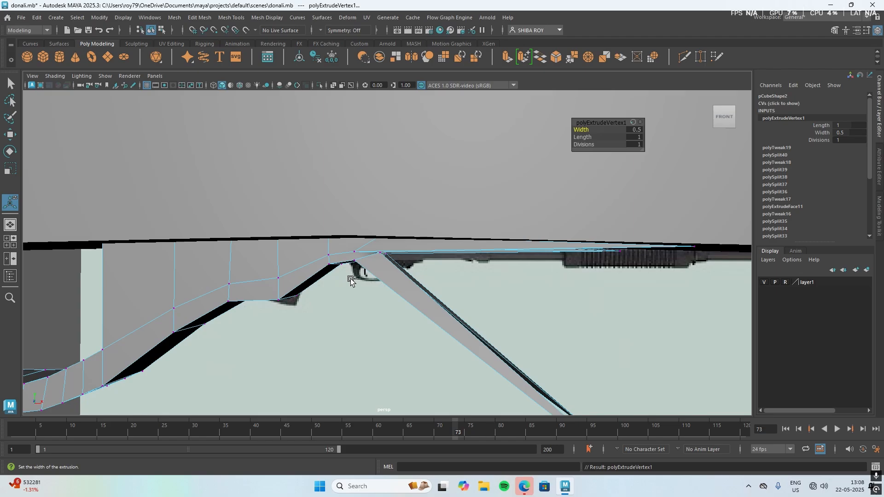
{"action": "key", "text": "ctrl+z"}
Step: Try to extrude the guard's front end face forward along X
{"action": "left_click_drag", "start_coordinate": [387, 275], "coordinate": [381, 274], "text": "alt"}
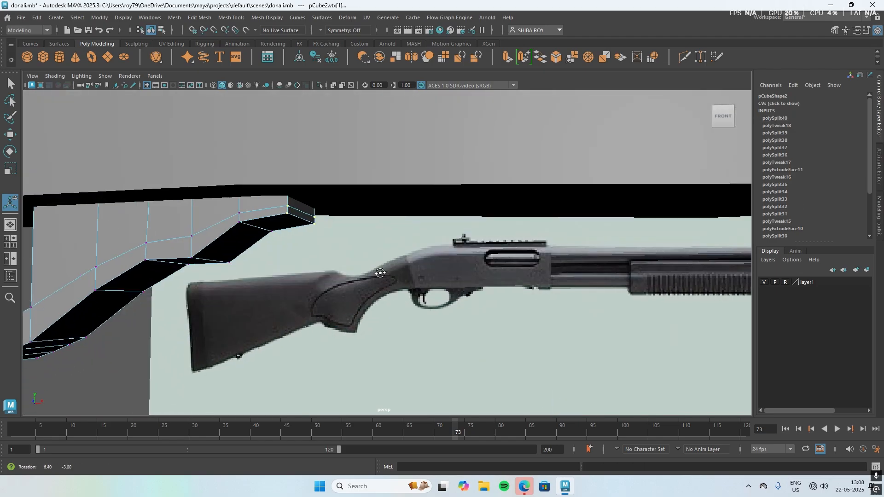
{"action": "right_click", "coordinate": [296, 204]}
{"action": "left_click", "coordinate": [296, 229]}
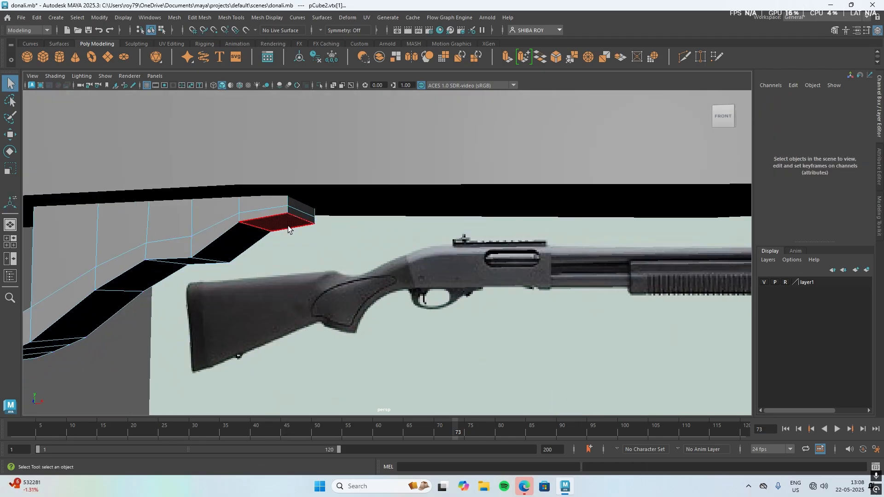
{"action": "left_click", "coordinate": [303, 218]}
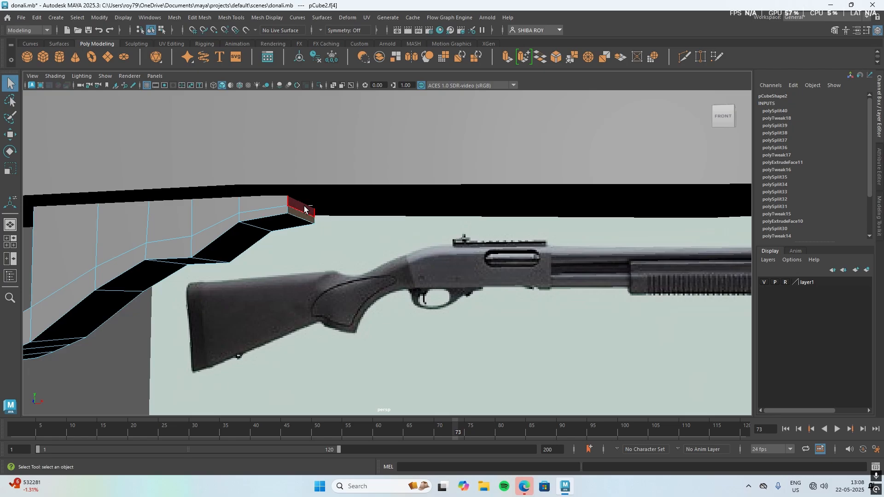
{"action": "key", "text": "ctrl+e"}
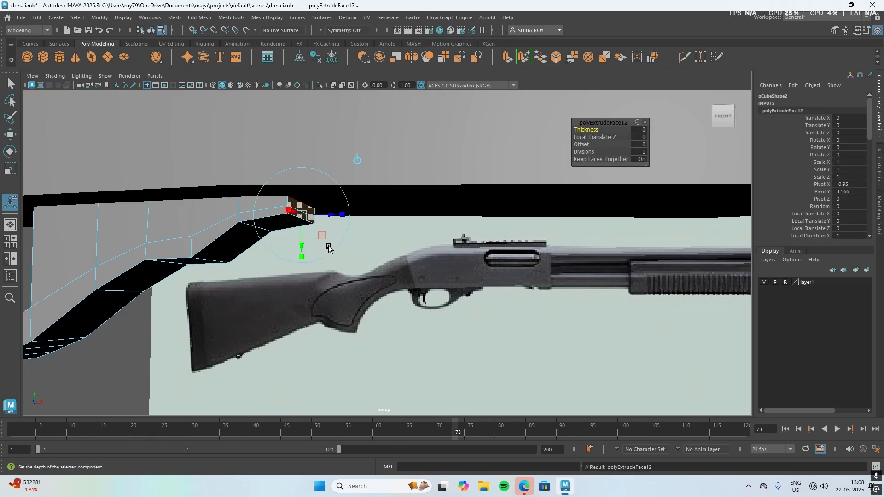
{"action": "key", "text": "w"}
{"action": "left_click_drag", "start_coordinate": [351, 207], "coordinate": [362, 206]}
{"action": "key", "text": "ctrl+z"}
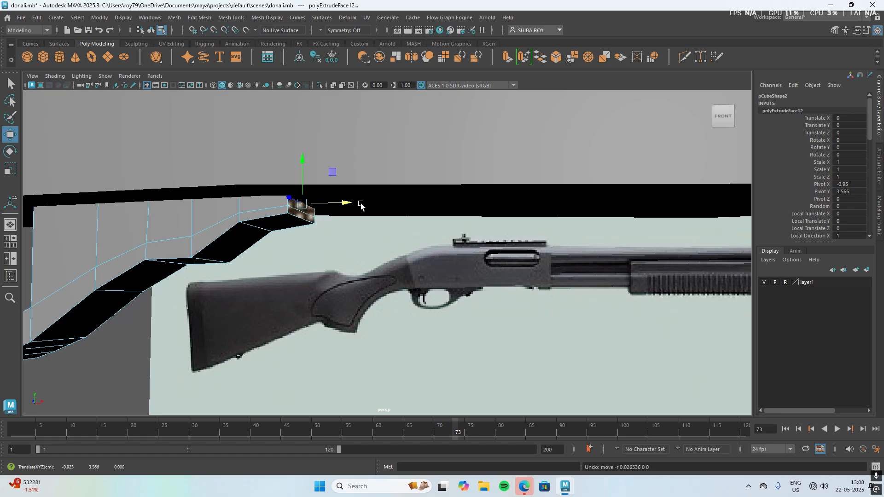
{"action": "key", "text": "ctrl+z"}
{"action": "key", "text": "ctrl+z"}
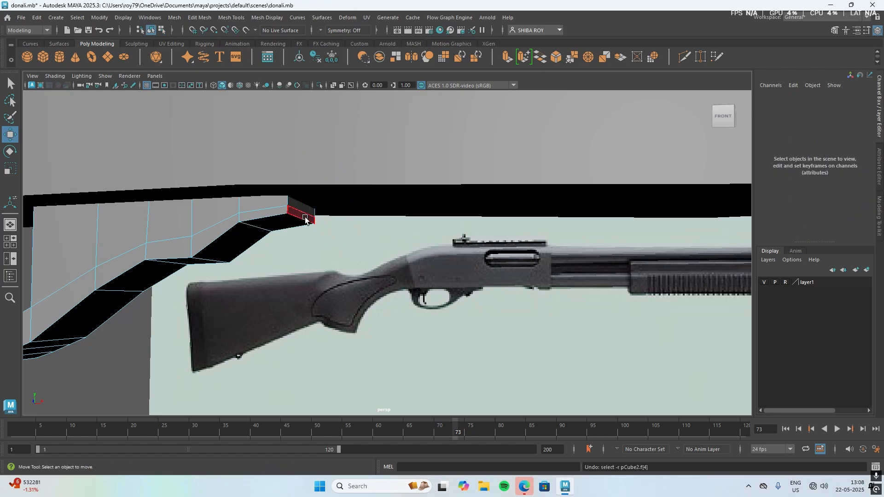
Step: Move the lower and middle vertices of the guard's front end up and forward together, tapering it to a point under the gun body
{"action": "right_click_drag", "start_coordinate": [304, 212], "coordinate": [265, 213]}
{"action": "left_click", "coordinate": [284, 219]}
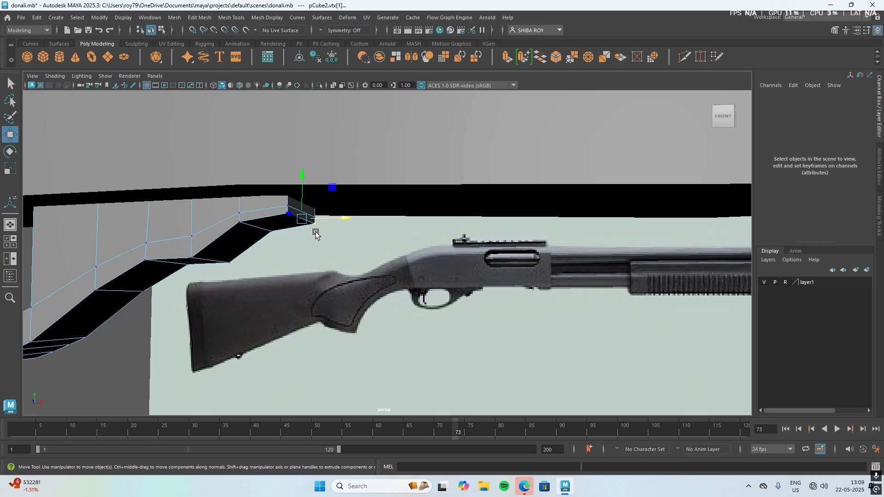
{"action": "left_click_drag", "start_coordinate": [302, 220], "coordinate": [318, 208]}
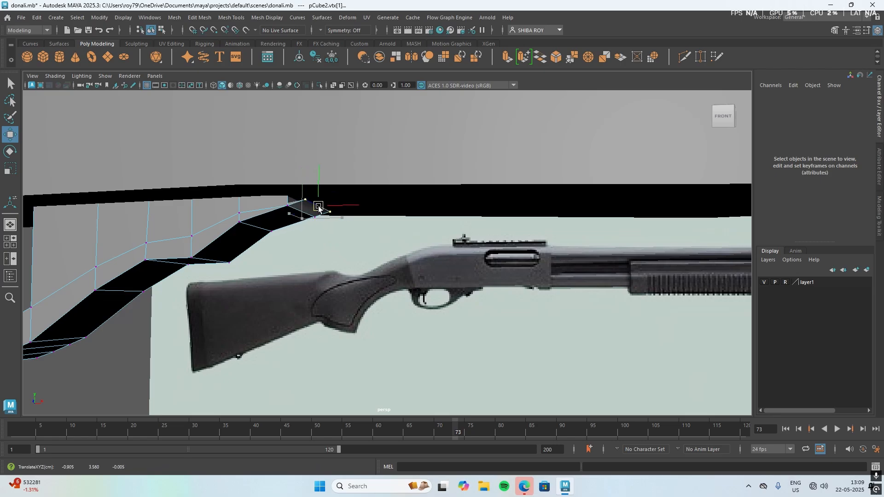
{"action": "key", "text": "ctrl+z"}
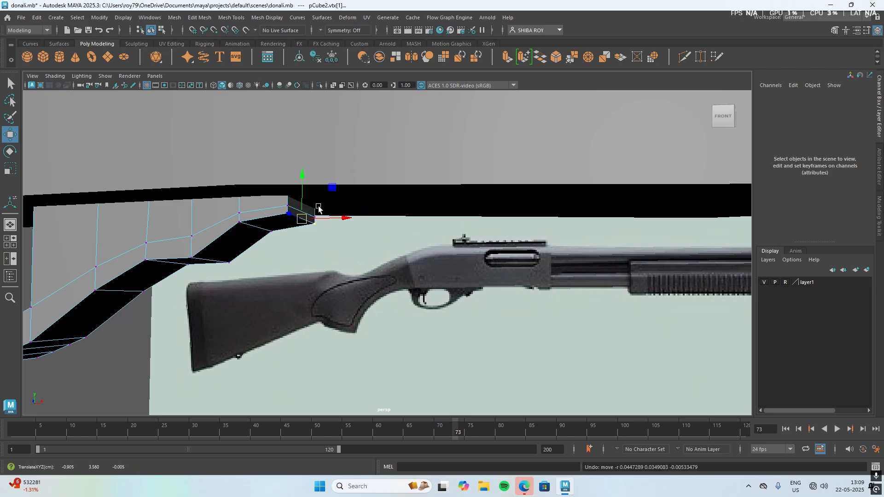
{"action": "left_click", "coordinate": [289, 205], "text": "shift"}
{"action": "left_click", "coordinate": [314, 217], "text": "shift"}
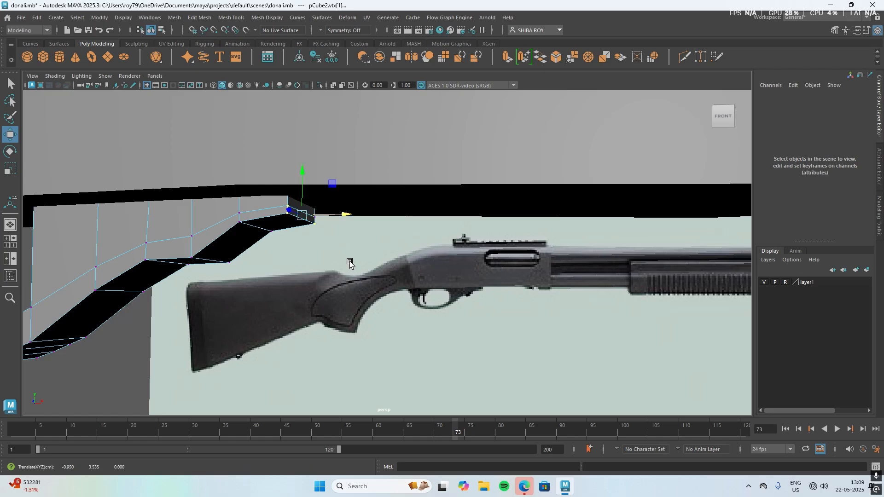
{"action": "left_click_drag", "start_coordinate": [336, 245], "coordinate": [256, 235], "text": "alt"}
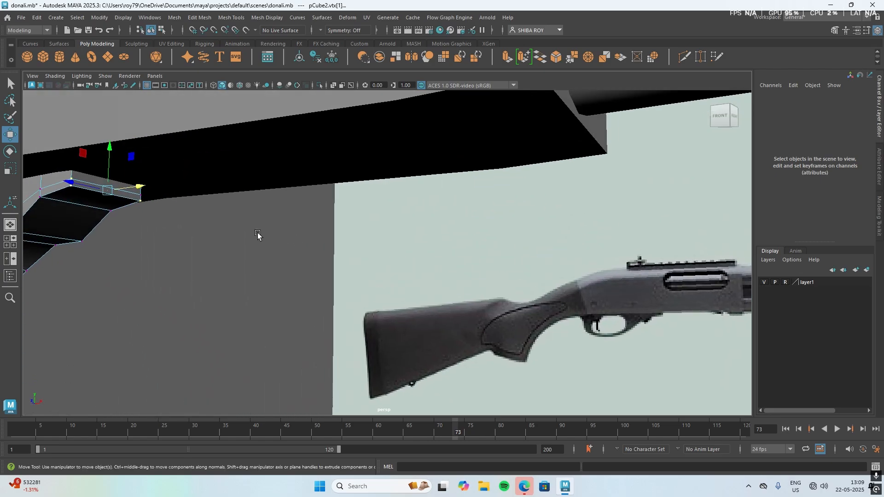
{"action": "left_click_drag", "start_coordinate": [146, 240], "coordinate": [173, 244], "text": "alt"}
{"action": "key", "text": "super"}
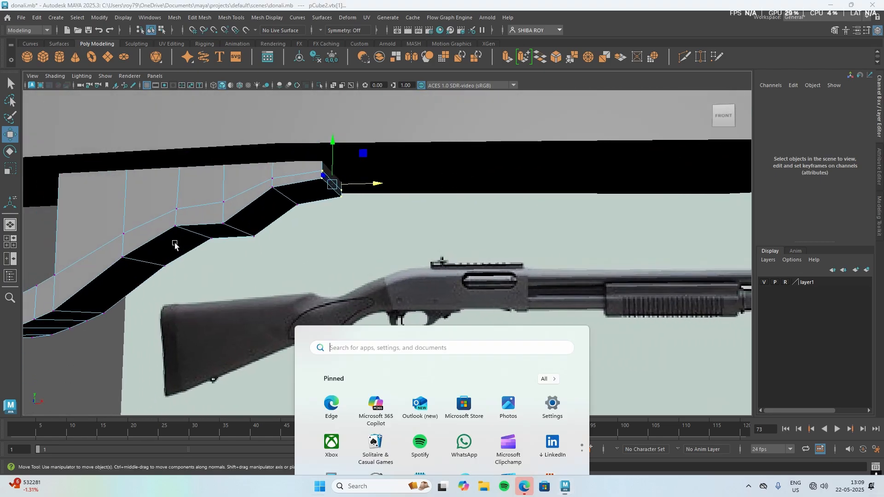
{"action": "left_click", "coordinate": [269, 200]}
{"action": "left_click_drag", "start_coordinate": [332, 184], "coordinate": [357, 164]}
{"action": "left_click_drag", "start_coordinate": [310, 246], "coordinate": [327, 246], "text": "alt"}
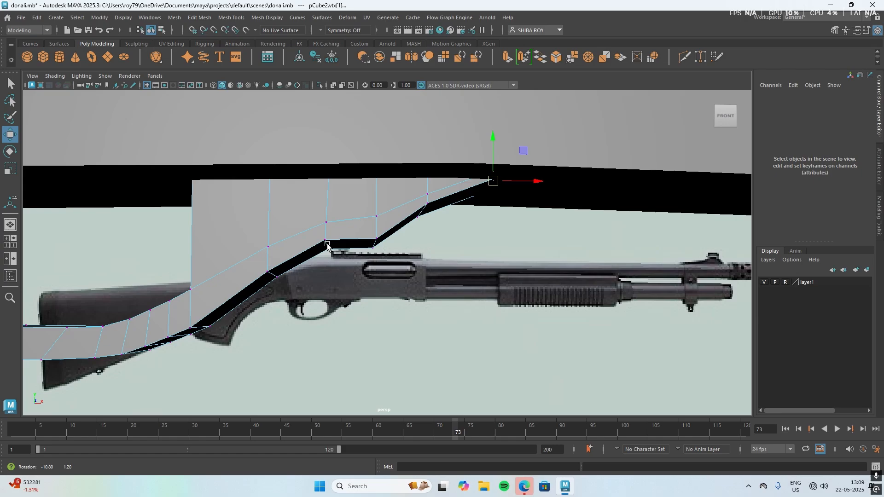
{"action": "scroll", "coordinate": [357, 231], "scroll_direction": "down", "scroll_amount": 3}
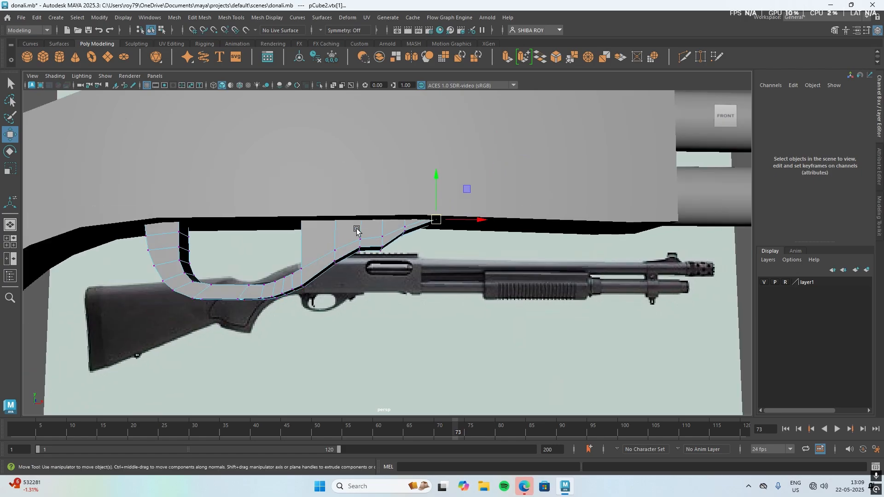
Step: Raise the two lower-edge vertices behind the front tip, to about Y 3.472 and Y 3.527
{"action": "left_click_drag", "start_coordinate": [392, 262], "coordinate": [384, 273], "text": "alt"}
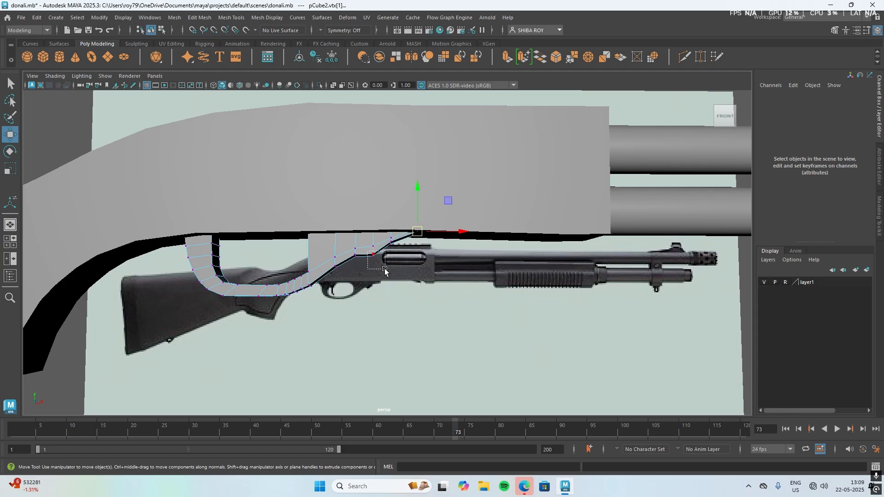
{"action": "left_click_drag", "start_coordinate": [384, 272], "coordinate": [384, 272]}
{"action": "left_click_drag", "start_coordinate": [373, 213], "coordinate": [371, 205]}
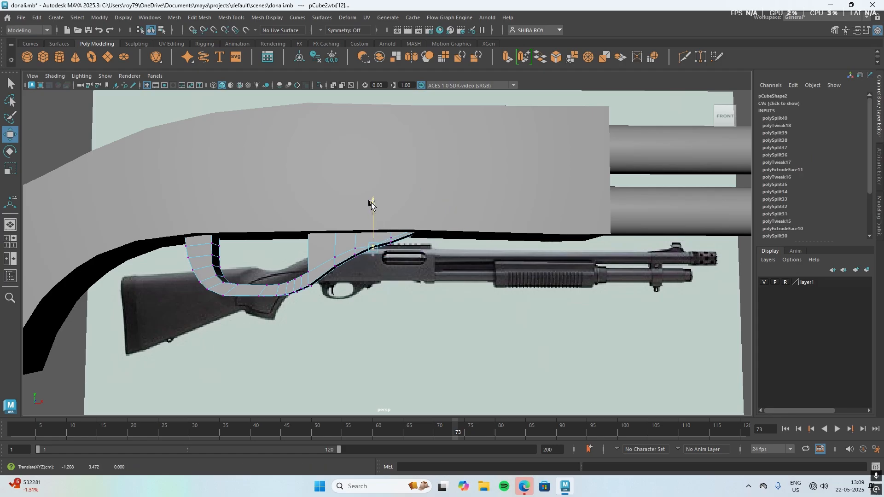
{"action": "left_click", "coordinate": [390, 238]}
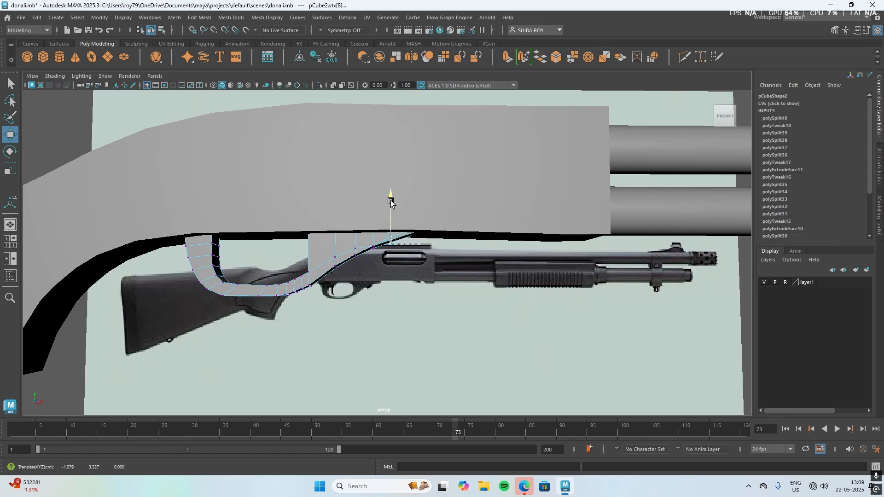
{"action": "left_click_drag", "start_coordinate": [390, 201], "coordinate": [391, 199]}
Step: Examine the front taper with the guard in object mode, and undo the raising of the lower-edge vertices
{"action": "scroll", "coordinate": [353, 300], "scroll_direction": "down", "scroll_amount": 2}
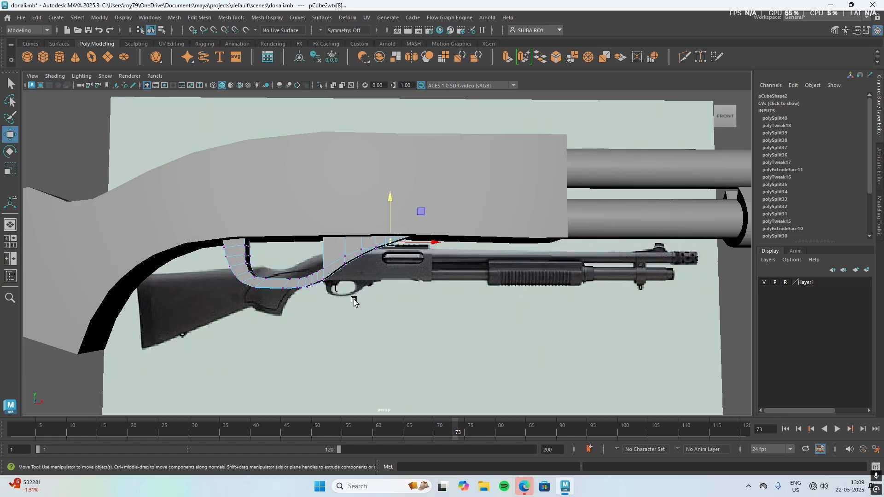
{"action": "middle_click_drag", "start_coordinate": [353, 299], "coordinate": [412, 301], "text": "alt"}
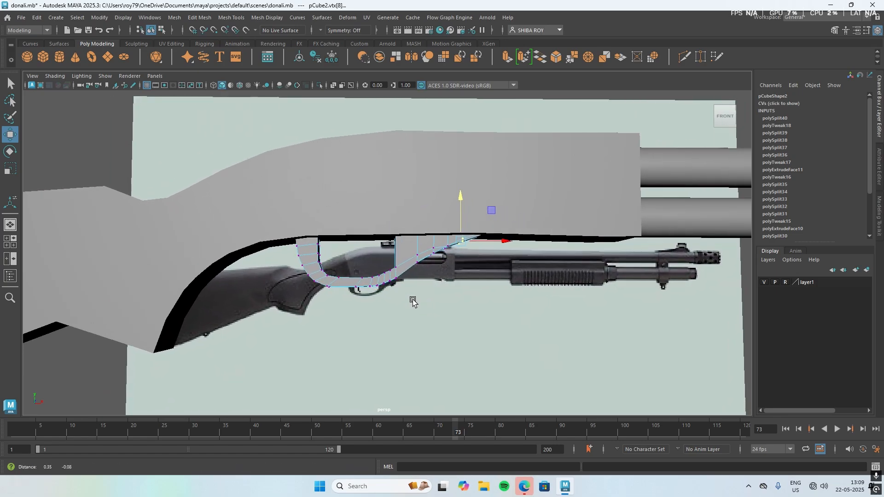
{"action": "right_click_drag", "start_coordinate": [451, 266], "coordinate": [469, 200]}
{"action": "scroll", "coordinate": [453, 262], "scroll_direction": "up", "scroll_amount": 3}
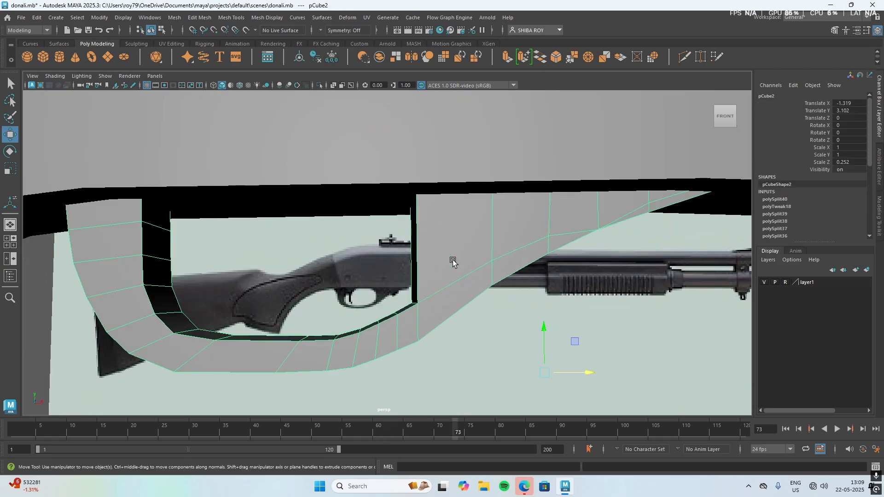
{"action": "scroll", "coordinate": [451, 260], "scroll_direction": "up", "scroll_amount": 4}
{"action": "scroll", "coordinate": [465, 292], "scroll_direction": "down", "scroll_amount": 1}
{"action": "middle_click_drag", "start_coordinate": [465, 290], "coordinate": [466, 286], "text": "alt"}
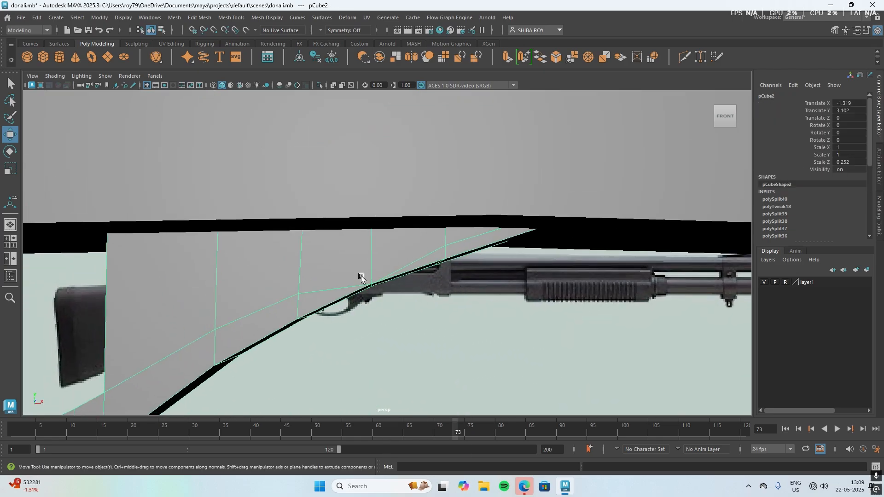
{"action": "key", "text": "ctrl+z"}
{"action": "key", "text": "ctrl+z"}
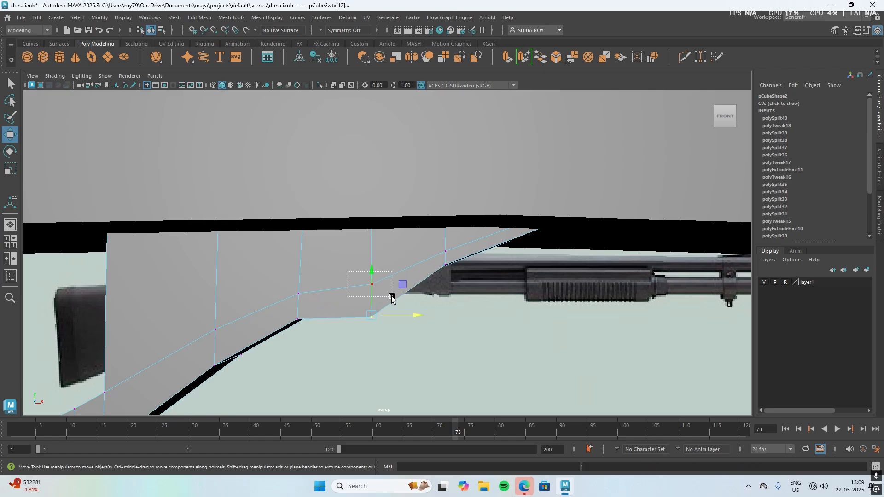
Step: Raise the middle vertex of the side edge above the protruding lower corner, and raise that corner's vertex to straighten the front slope
{"action": "left_click", "coordinate": [372, 284]}
{"action": "left_click_drag", "start_coordinate": [371, 245], "coordinate": [371, 215]}
{"action": "left_click", "coordinate": [372, 317]}
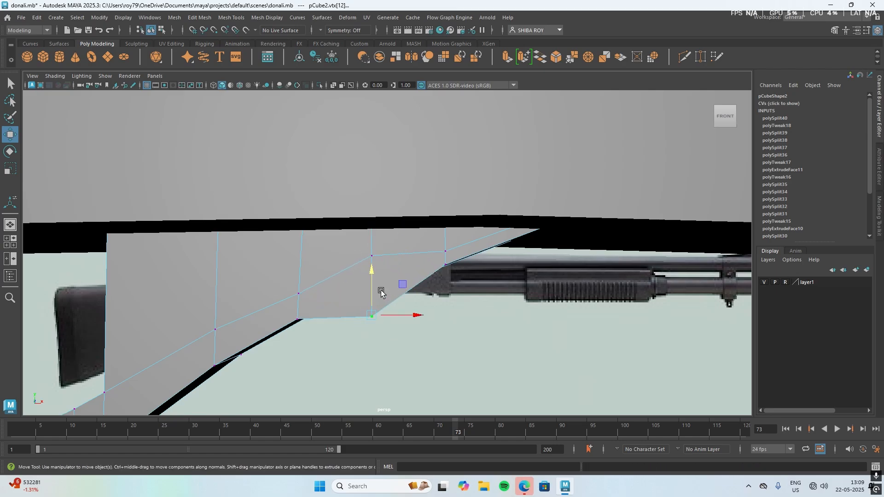
{"action": "left_click_drag", "start_coordinate": [372, 276], "coordinate": [371, 243]}
{"action": "scroll", "coordinate": [379, 302], "scroll_direction": "down", "scroll_amount": 4}
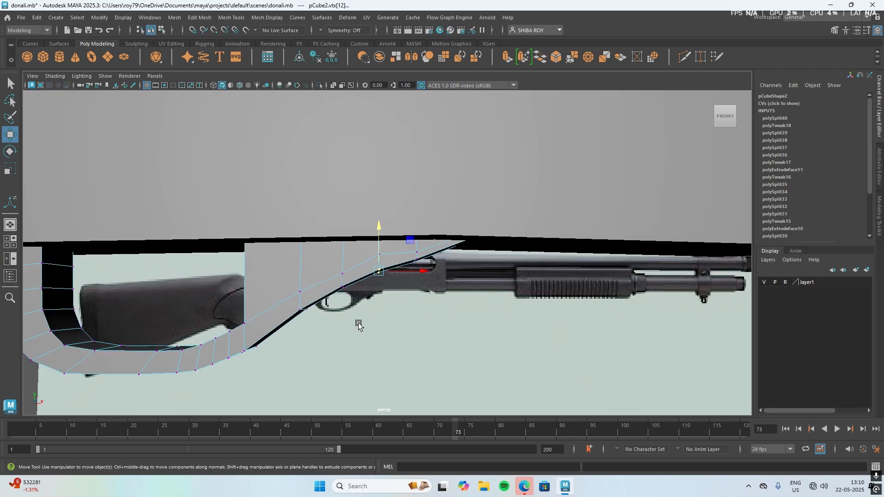
Step: Hide the reference image layer to view the trigger guard's front slope without the photo behind it
{"action": "middle_click_drag", "start_coordinate": [359, 323], "coordinate": [389, 319], "text": "alt"}
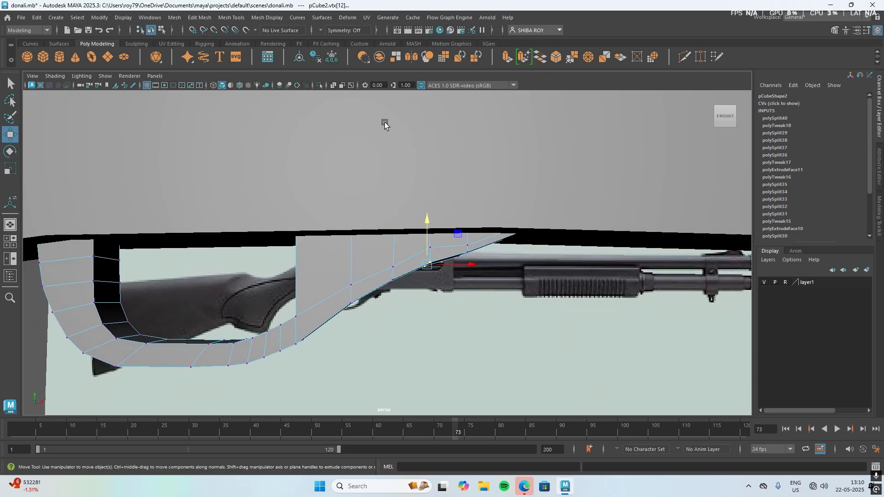
{"action": "left_click", "coordinate": [332, 86]}
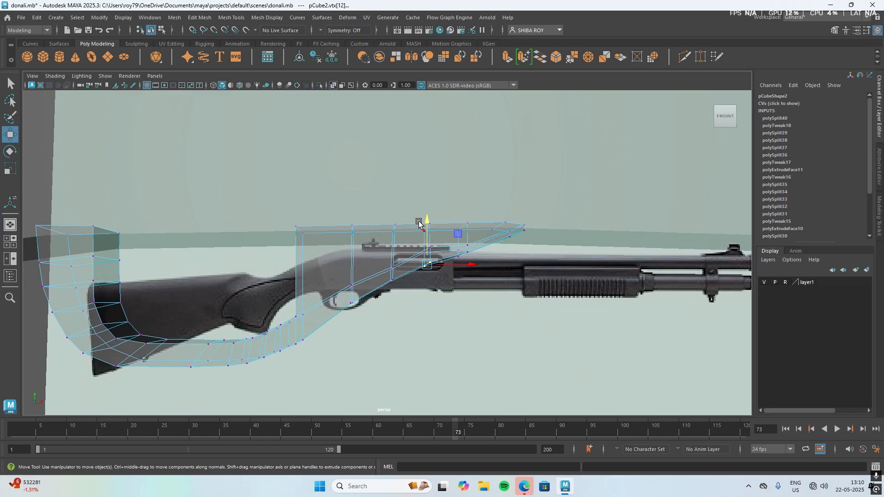
{"action": "left_click", "coordinate": [333, 87]}
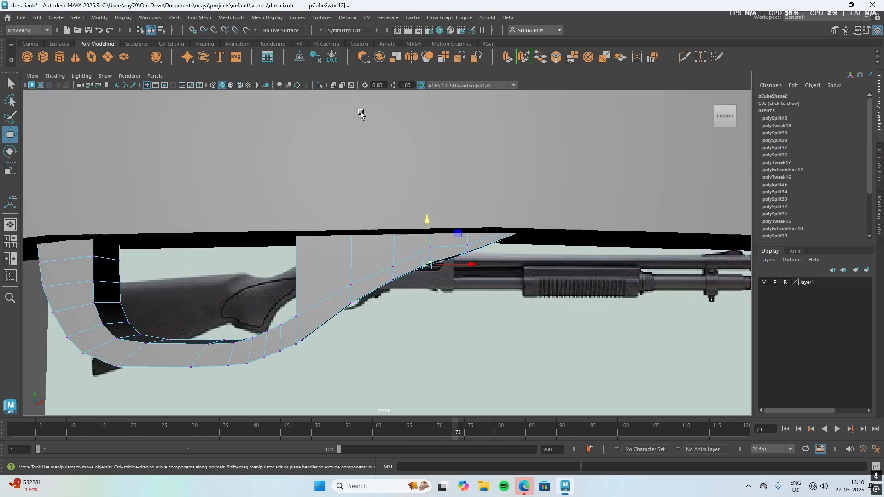
{"action": "left_click", "coordinate": [784, 282]}
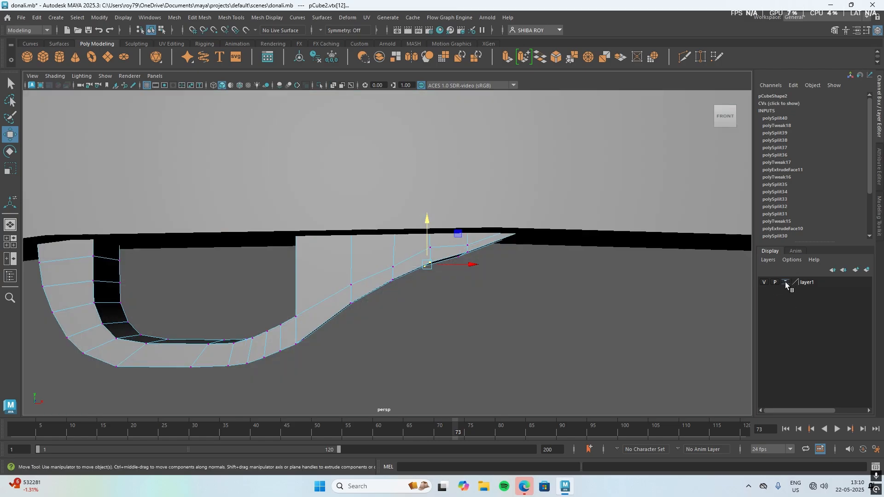
{"action": "left_click", "coordinate": [785, 282]}
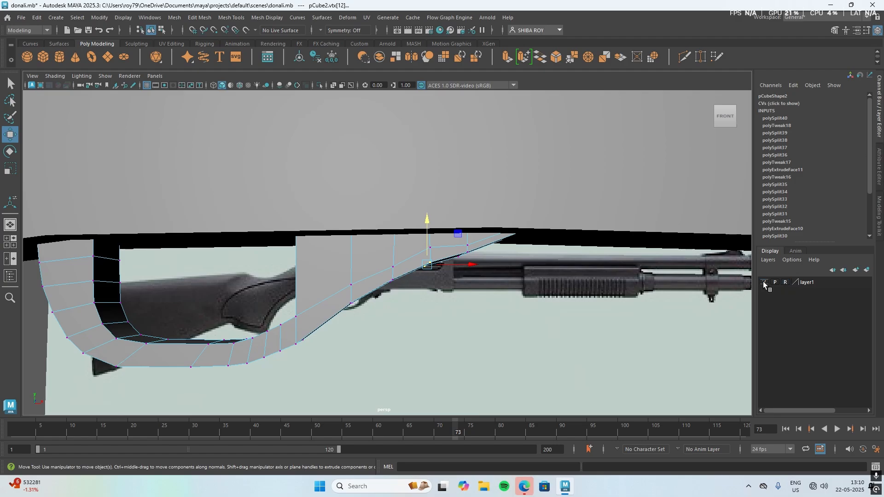
{"action": "left_click", "coordinate": [764, 282]}
{"action": "scroll", "coordinate": [419, 243], "scroll_direction": "up", "scroll_amount": 2}
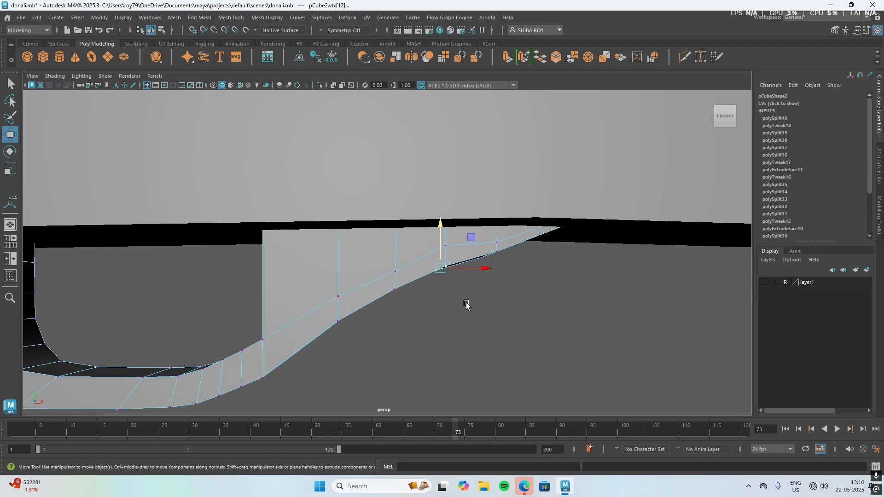
{"action": "left_click_drag", "start_coordinate": [466, 303], "coordinate": [423, 305], "text": "alt"}
{"action": "key", "text": "super"}
{"action": "key", "text": "super"}
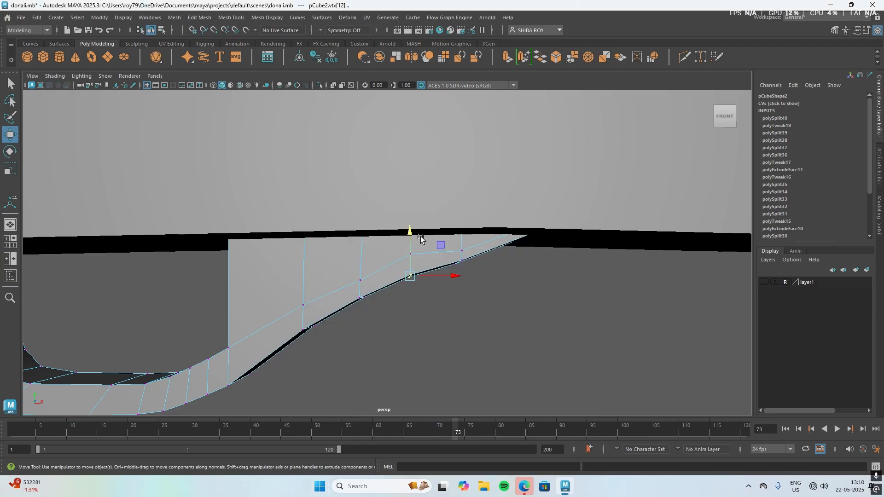
Step: Adjust the two lower-edge vertices in the middle of the guard's front slope, to about Y 3.327 and Y 3.408
{"action": "left_click", "coordinate": [408, 230]}
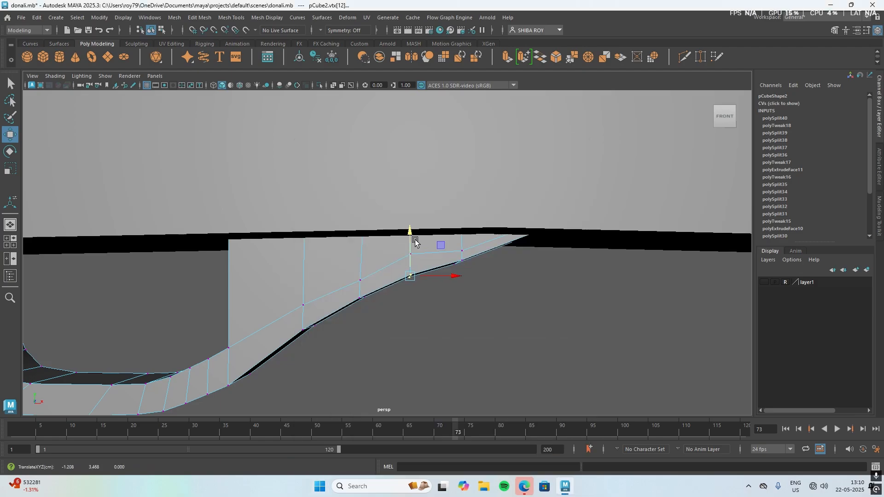
{"action": "middle_click_drag", "start_coordinate": [440, 315], "coordinate": [545, 292], "text": "alt"}
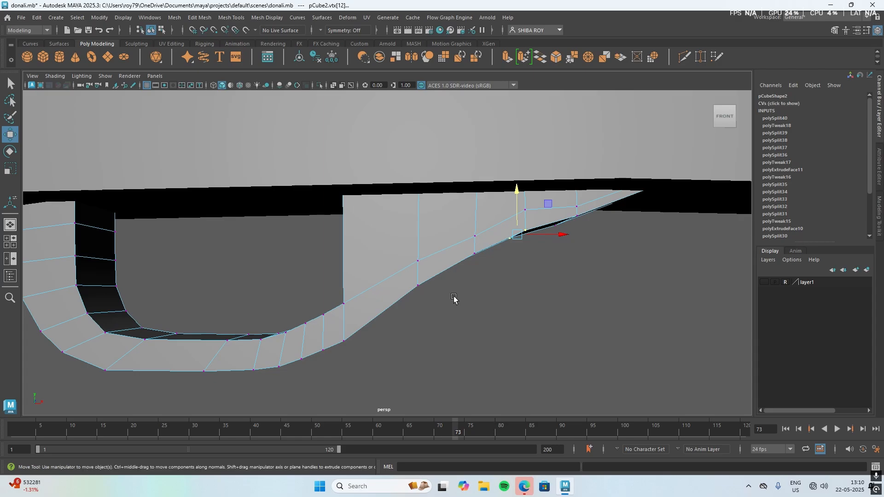
{"action": "left_click", "coordinate": [417, 285]}
{"action": "left_click", "coordinate": [417, 247]}
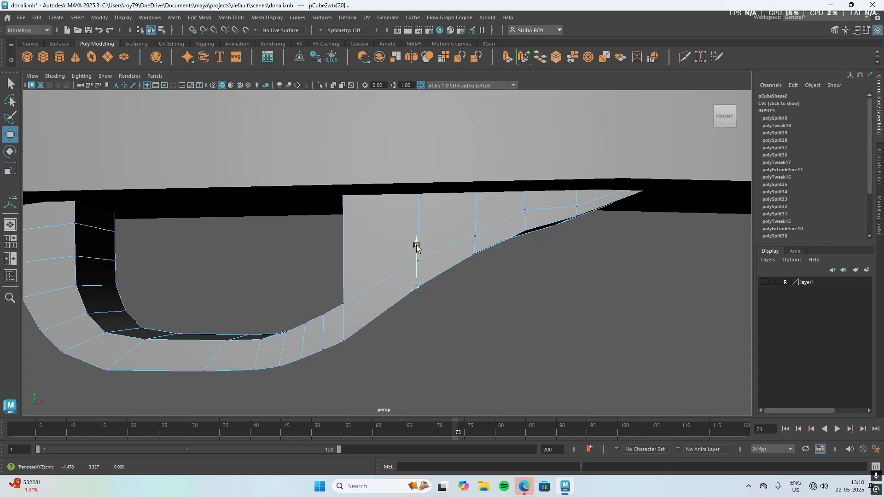
{"action": "left_click", "coordinate": [474, 254]}
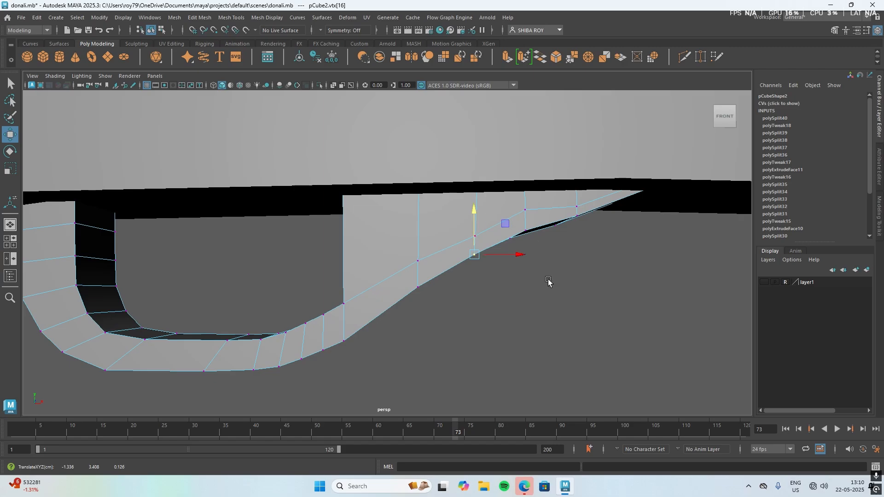
{"action": "left_click_drag", "start_coordinate": [548, 280], "coordinate": [544, 281], "text": "alt"}
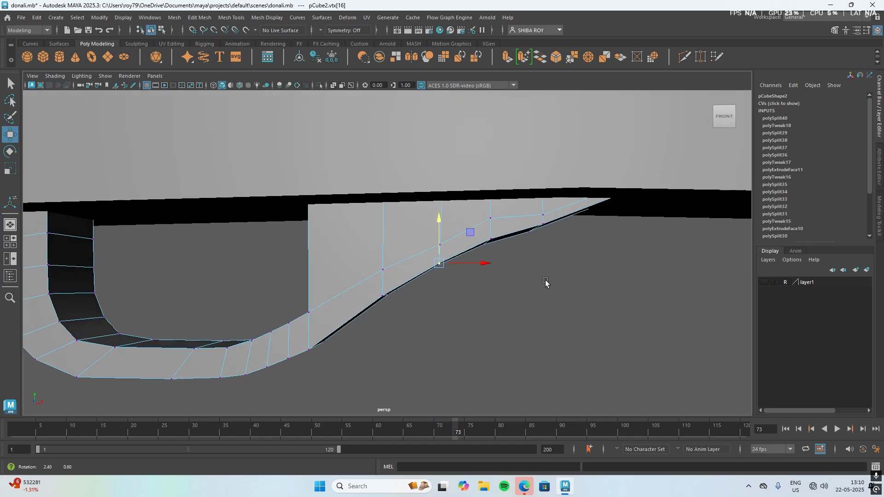
Step: Raise the lower-edge vertices just behind the guard's front tip, the rear one to about Y 3.471
{"action": "left_click", "coordinate": [529, 227]}
{"action": "left_click_drag", "start_coordinate": [586, 244], "coordinate": [524, 222]}
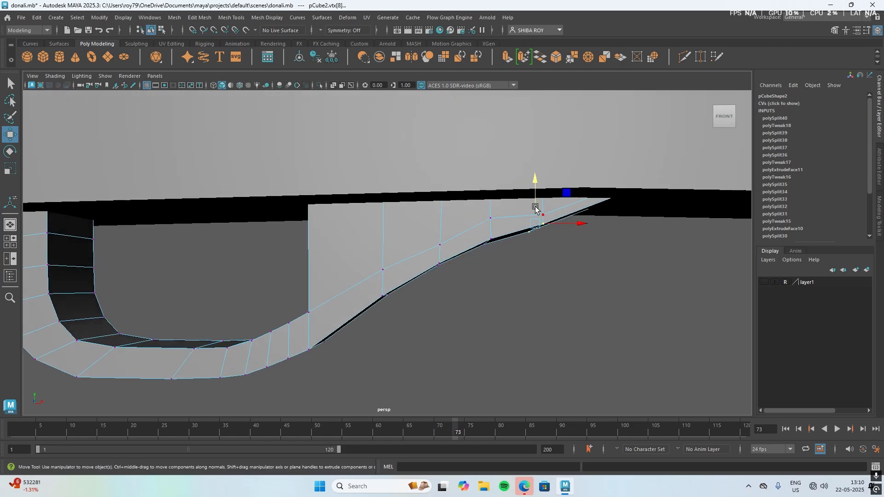
{"action": "left_click_drag", "start_coordinate": [536, 185], "coordinate": [441, 259]}
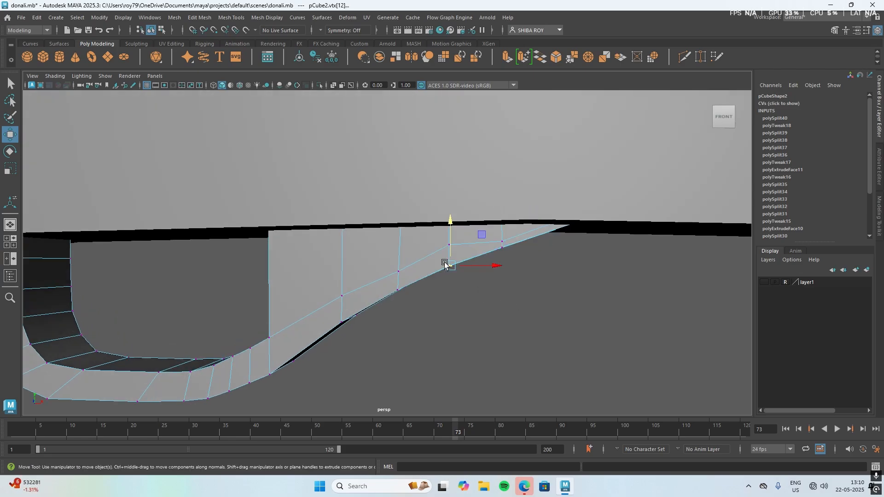
{"action": "left_click_drag", "start_coordinate": [450, 222], "coordinate": [451, 221]}
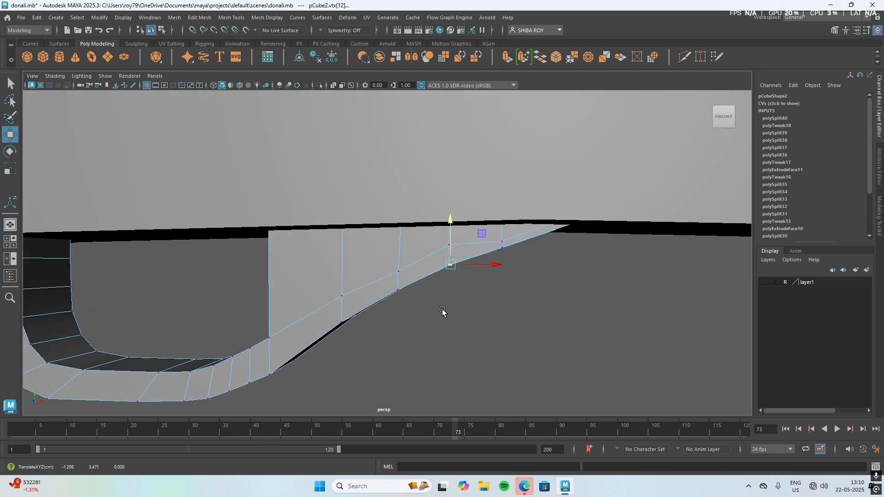
Step: Return the guard to object mode, deselect it, and examine its shape together with the stock and gun body
{"action": "right_click_drag", "start_coordinate": [437, 214], "coordinate": [481, 198]}
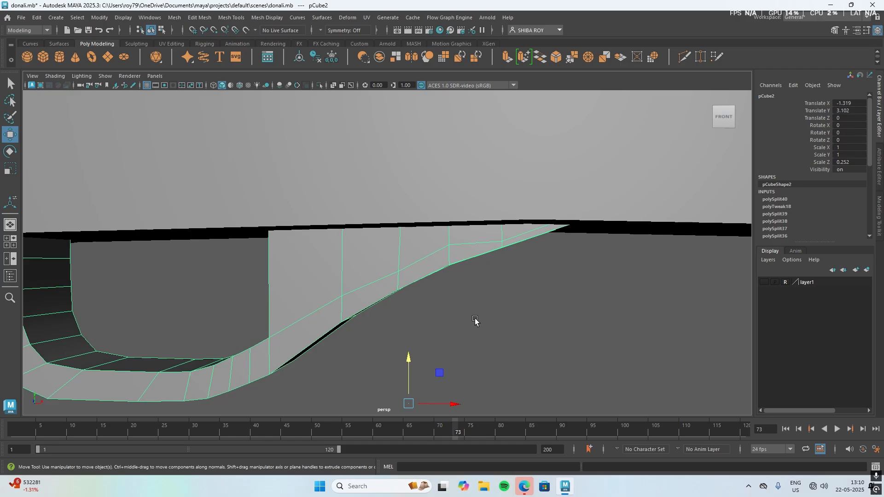
{"action": "scroll", "coordinate": [475, 320], "scroll_direction": "down", "scroll_amount": 3}
{"action": "left_click", "coordinate": [491, 314]}
{"action": "middle_click_drag", "start_coordinate": [491, 315], "coordinate": [585, 311], "text": "alt"}
{"action": "scroll", "coordinate": [584, 311], "scroll_direction": "down", "scroll_amount": 5}
{"action": "scroll", "coordinate": [462, 326], "scroll_direction": "down", "scroll_amount": 2}
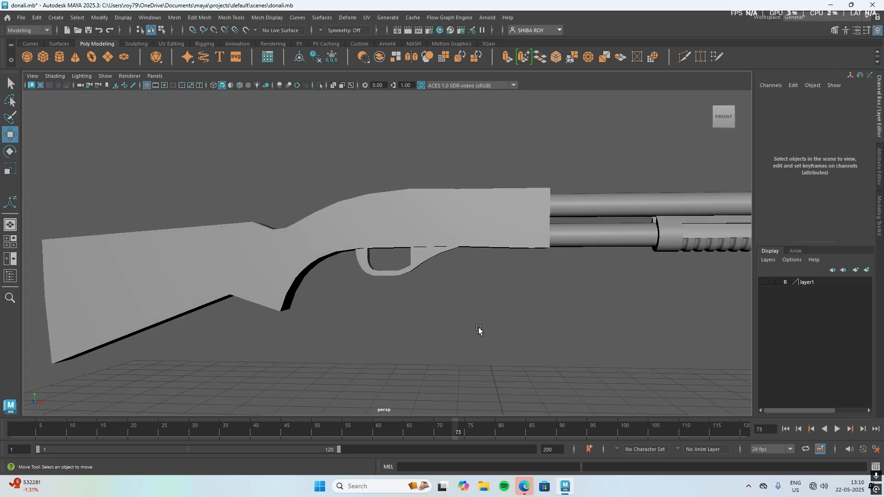
{"action": "middle_click_drag", "start_coordinate": [479, 330], "coordinate": [507, 331], "text": "alt"}
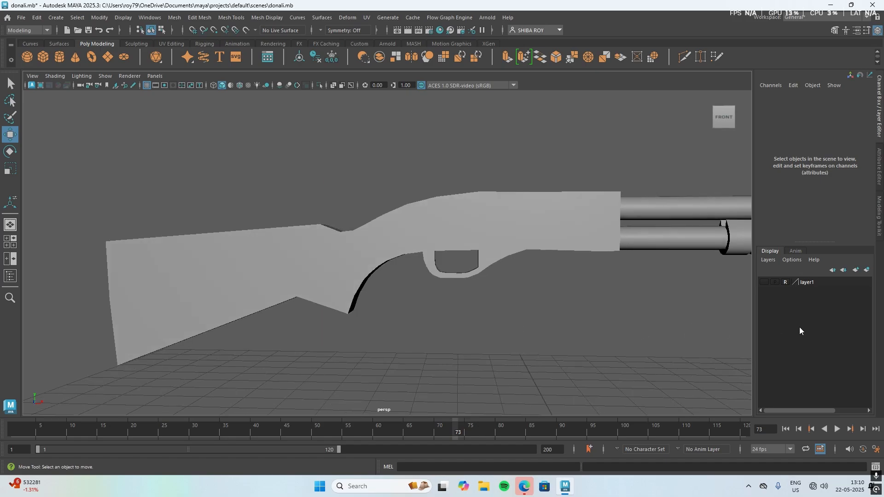
Step: Show the reference image layer again and switch to the front view of the whole shotgun
{"action": "left_click", "coordinate": [765, 282]}
{"action": "scroll", "coordinate": [490, 305], "scroll_direction": "up", "scroll_amount": 8}
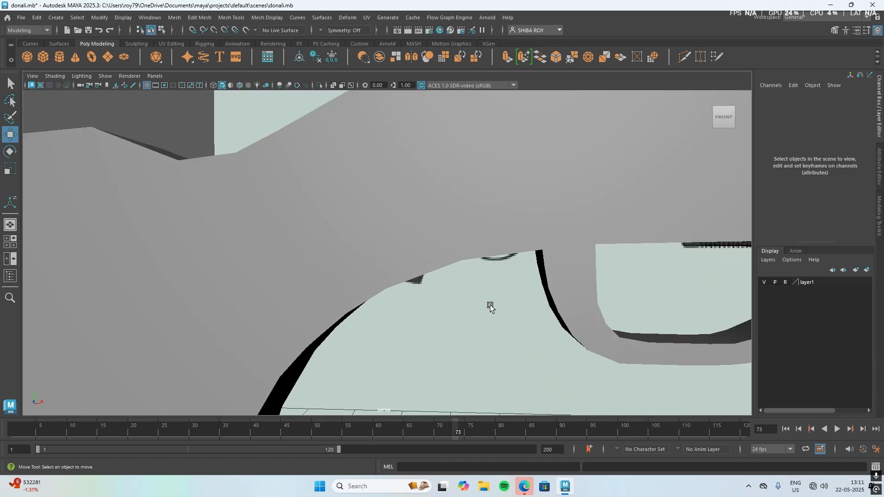
{"action": "scroll", "coordinate": [424, 298], "scroll_direction": "down", "scroll_amount": 3}
{"action": "left_click_drag", "start_coordinate": [393, 319], "coordinate": [406, 312], "text": "alt"}
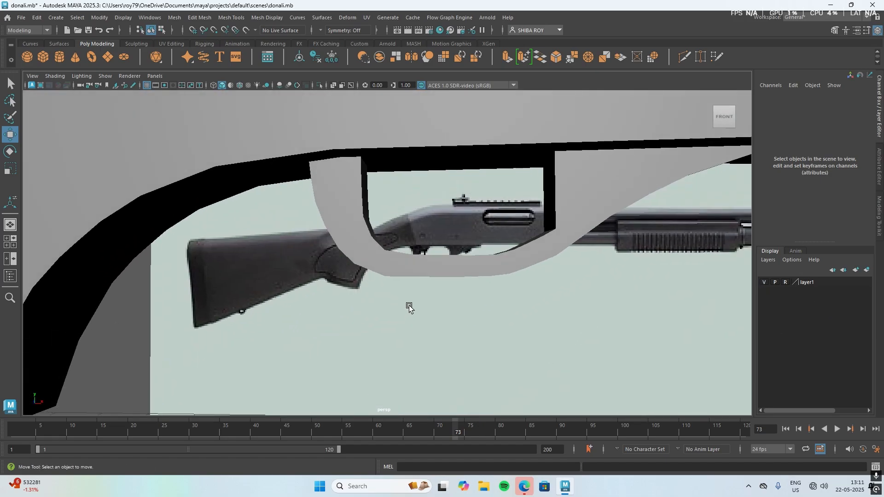
{"action": "scroll", "coordinate": [452, 242], "scroll_direction": "down", "scroll_amount": 3}
{"action": "key", "text": "space"}
{"action": "key", "text": "space"}
{"action": "scroll", "coordinate": [300, 298], "scroll_direction": "down", "scroll_amount": 15}
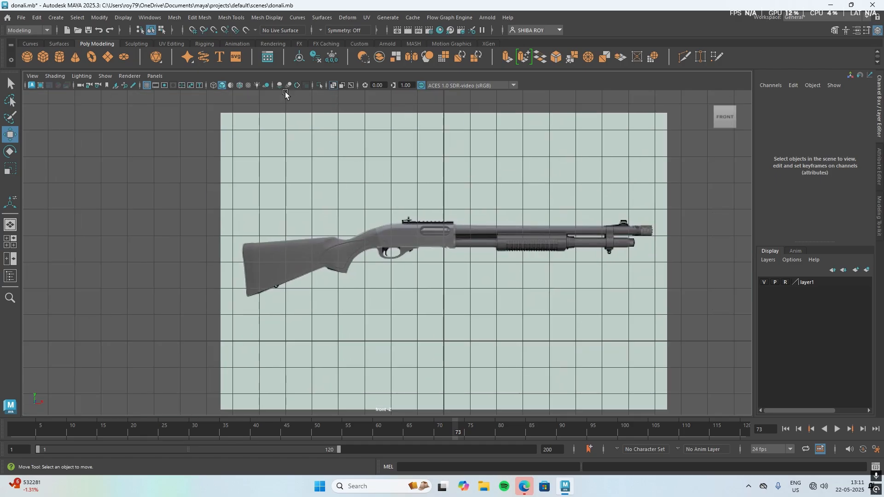
Step: Compare the modelled guard with the reference photo around the trigger, with X-ray shading off and on
{"action": "left_click", "coordinate": [333, 85]}
{"action": "scroll", "coordinate": [430, 267], "scroll_direction": "up", "scroll_amount": 1}
{"action": "scroll", "coordinate": [430, 267], "scroll_direction": "up", "scroll_amount": 8}
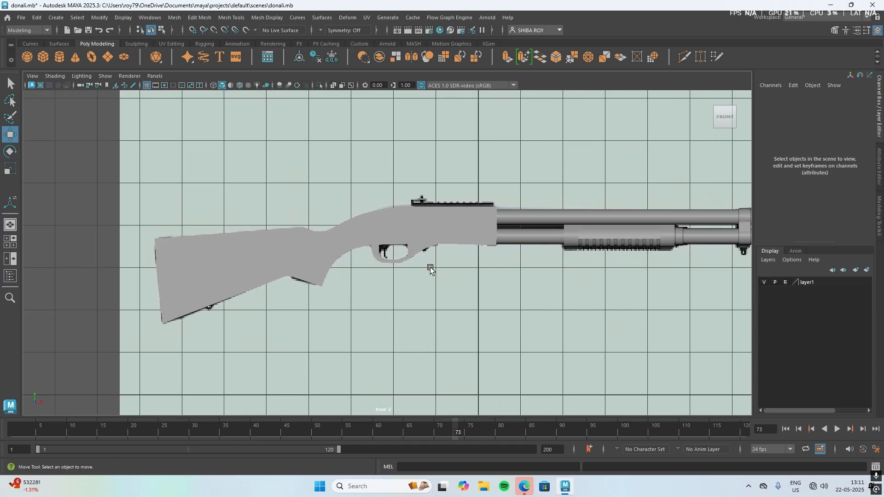
{"action": "scroll", "coordinate": [430, 267], "scroll_direction": "down", "scroll_amount": 8}
{"action": "scroll", "coordinate": [429, 268], "scroll_direction": "up", "scroll_amount": 5}
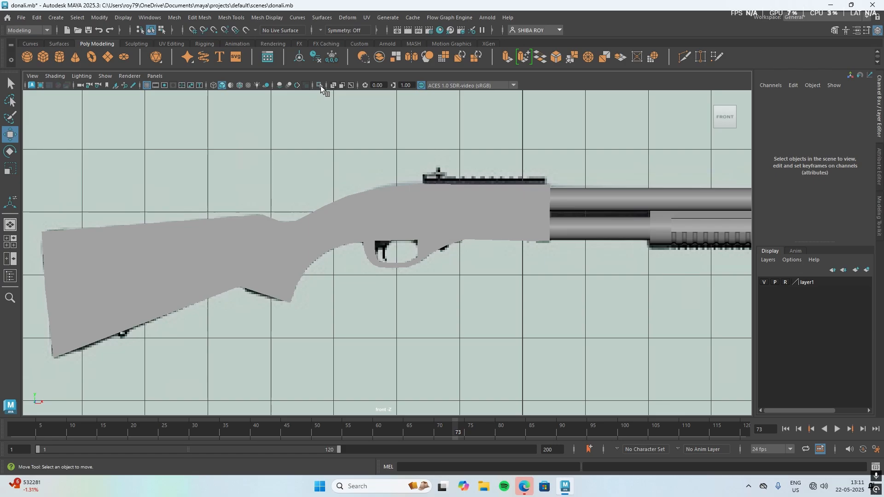
{"action": "left_click", "coordinate": [333, 84]}
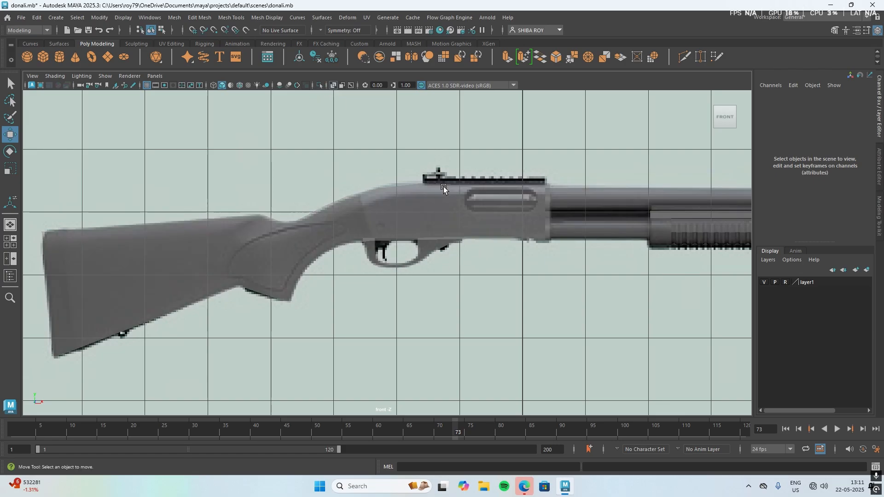
{"action": "scroll", "coordinate": [443, 187], "scroll_direction": "up", "scroll_amount": 5}
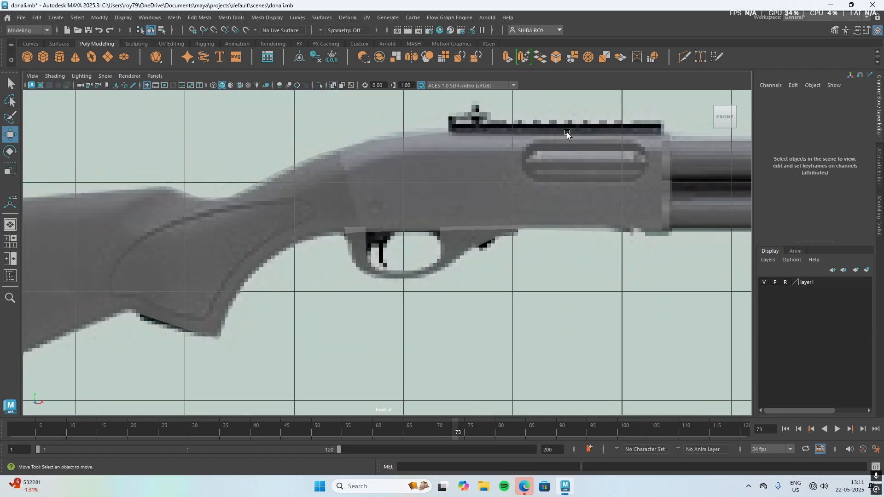
{"action": "key", "text": "f"}
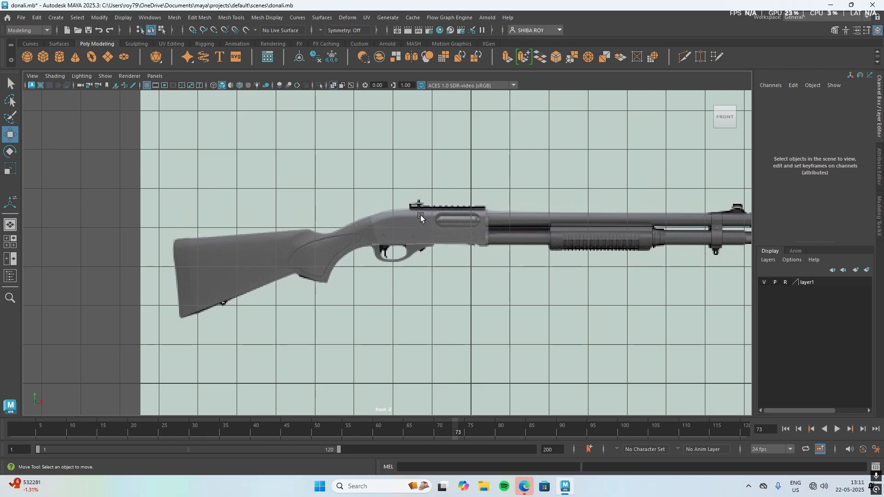
{"action": "scroll", "coordinate": [414, 219], "scroll_direction": "up", "scroll_amount": 8}
{"action": "scroll", "coordinate": [409, 221], "scroll_direction": "up", "scroll_amount": 3}
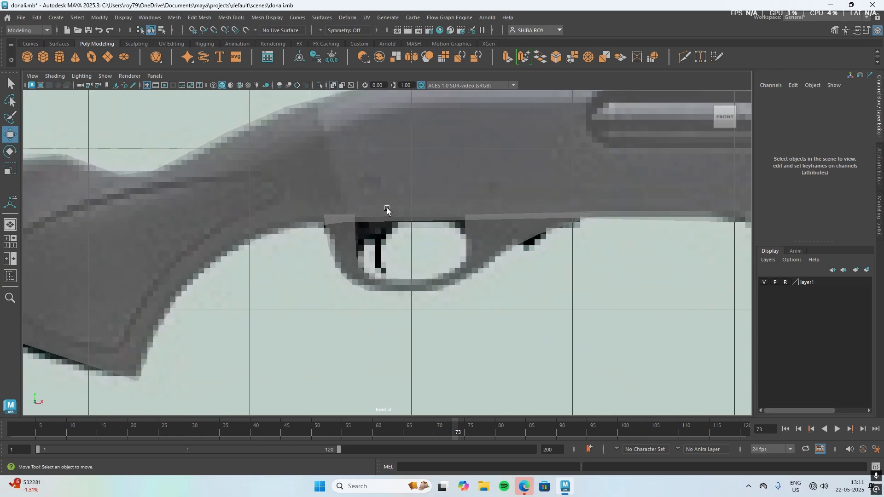
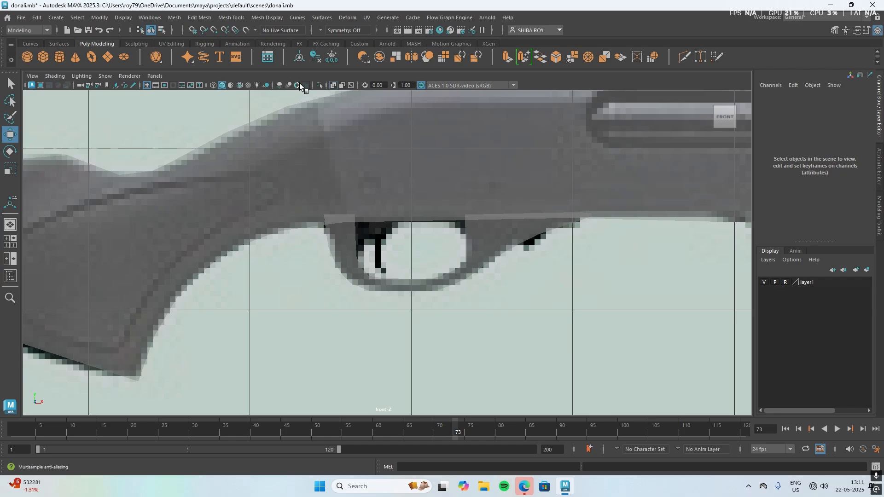
{"action": "left_click", "coordinate": [334, 87]}
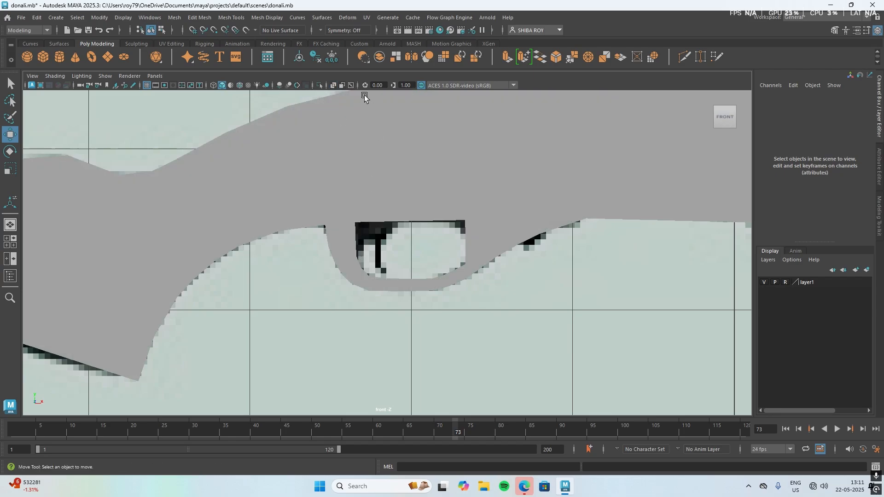
{"action": "left_click", "coordinate": [330, 85]}
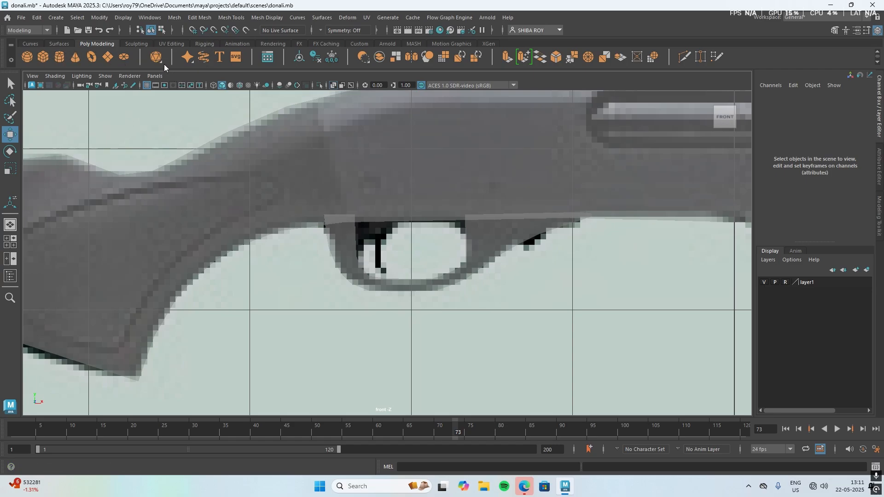
Step: Create a polygon plane, raise it to Y 2.405, and rotate it 90 degrees about X to face the front view
{"action": "left_click", "coordinate": [109, 59]}
{"action": "scroll", "coordinate": [435, 248], "scroll_direction": "down", "scroll_amount": 4}
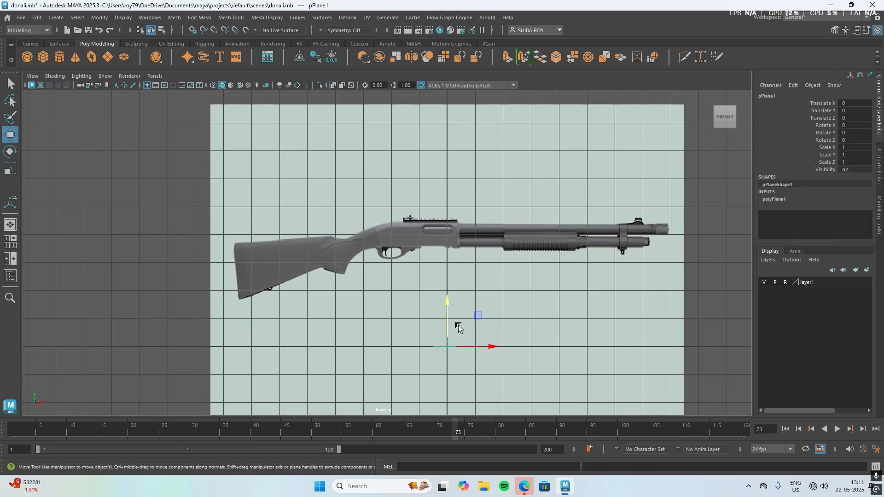
{"action": "left_click_drag", "start_coordinate": [445, 304], "coordinate": [433, 237]}
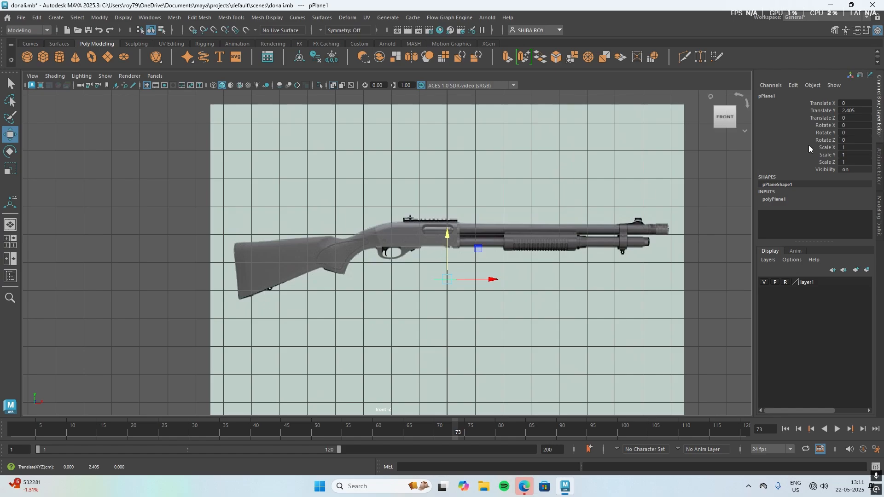
{"action": "type", "text": "90"}
{"action": "key", "text": "Return"}
{"action": "scroll", "coordinate": [438, 263], "scroll_direction": "up", "scroll_amount": 6}
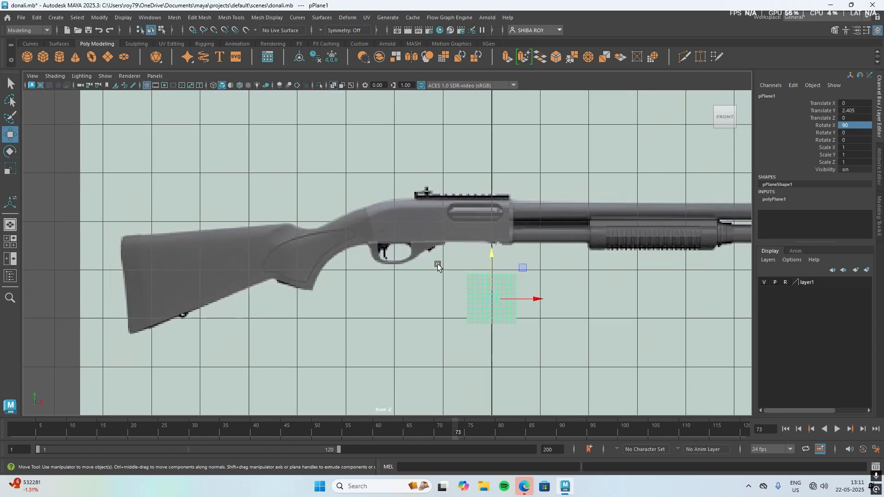
Step: Set the plane's width and height subdivisions to 5
{"action": "left_click", "coordinate": [783, 199]}
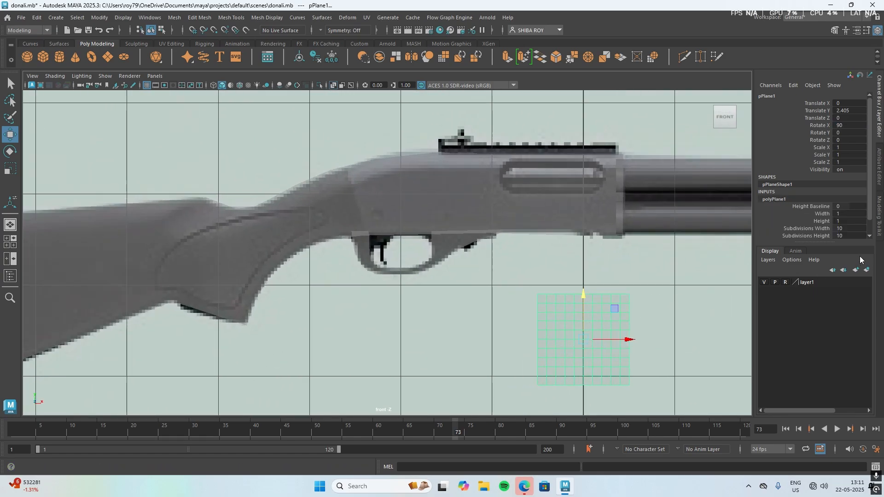
{"action": "double_click", "coordinate": [848, 228]}
{"action": "type", "text": "66"}
{"action": "key", "text": "Return"}
{"action": "left_click_drag", "start_coordinate": [823, 230], "coordinate": [842, 222]}
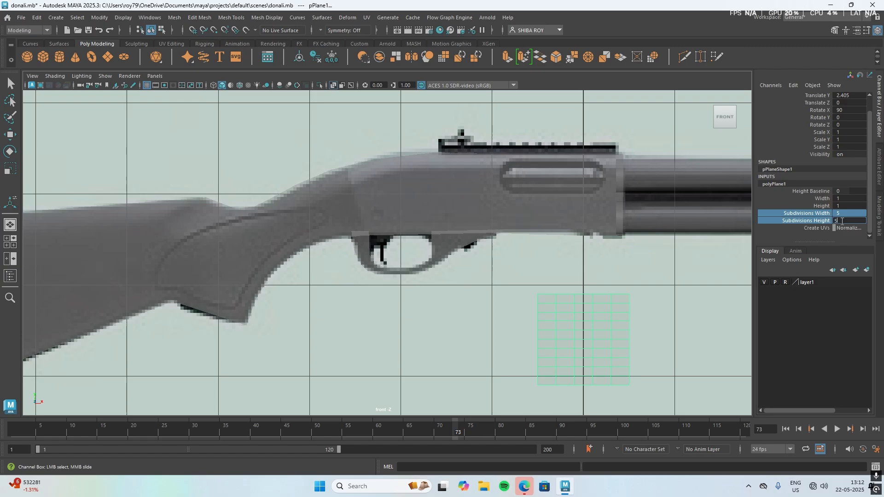
{"action": "type", "text": "5"}
{"action": "key", "text": "Return"}
Step: Reduce the plane's width and height subdivisions to 3
{"action": "scroll", "coordinate": [640, 311], "scroll_direction": "up", "scroll_amount": 2}
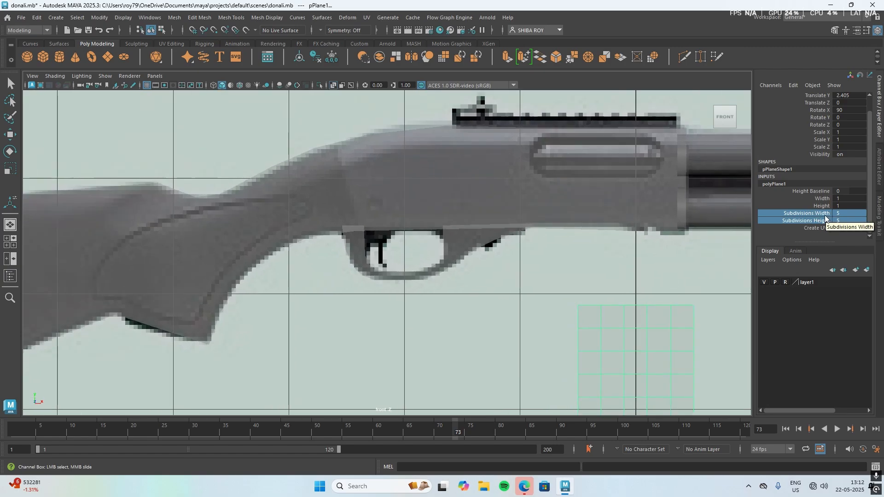
{"action": "key", "text": "3"}
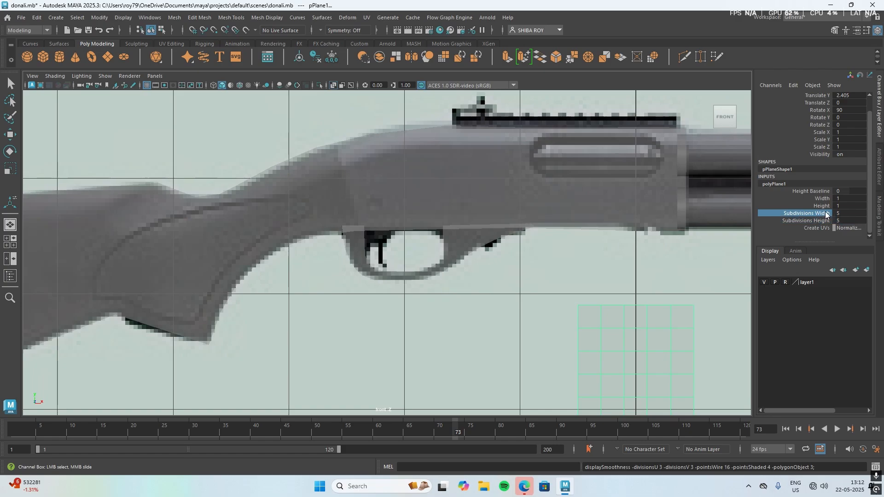
{"action": "left_click", "coordinate": [838, 220]}
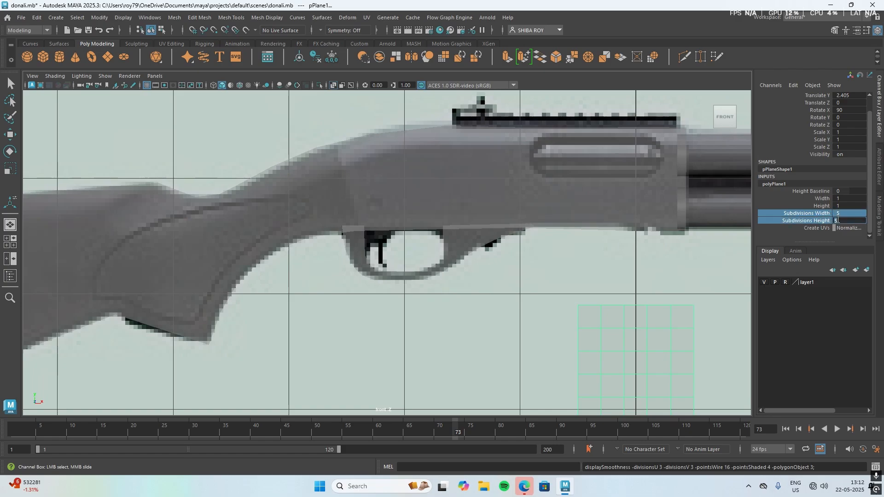
{"action": "key", "text": "Return"}
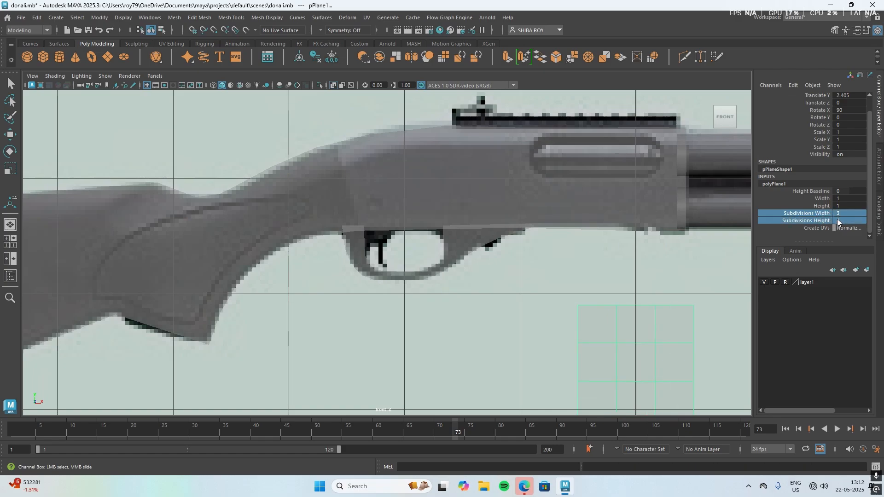
Step: Move the plane over the trigger guard in the front view, to about X -1.85, Y 3.104
{"action": "scroll", "coordinate": [644, 275], "scroll_direction": "down", "scroll_amount": 5}
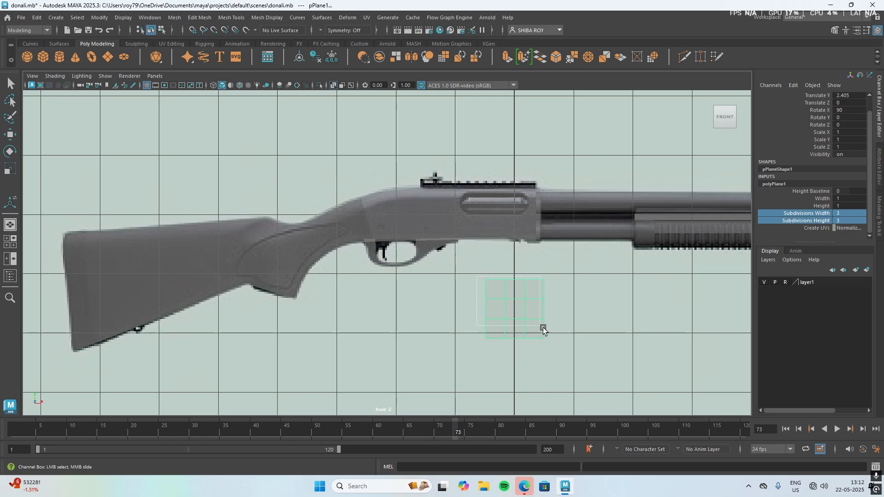
{"action": "key", "text": "w"}
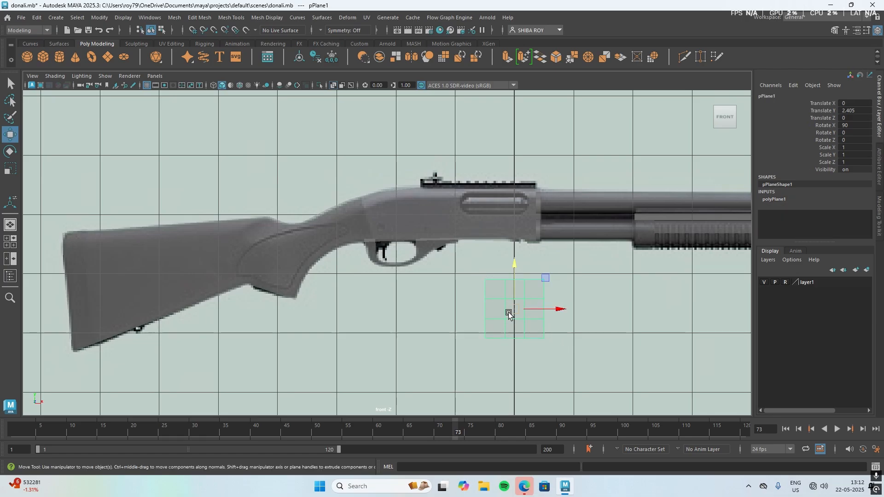
{"action": "left_click_drag", "start_coordinate": [511, 311], "coordinate": [407, 270]}
{"action": "scroll", "coordinate": [407, 271], "scroll_direction": "up", "scroll_amount": 2}
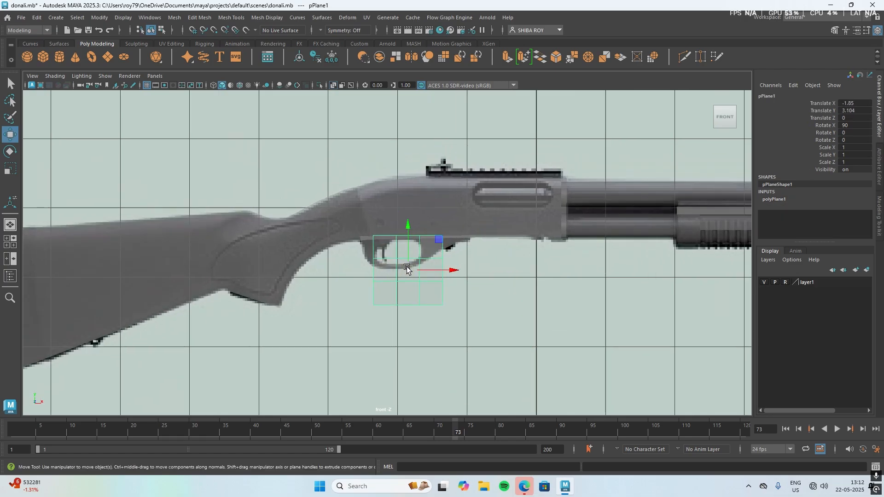
{"action": "scroll", "coordinate": [407, 270], "scroll_direction": "up", "scroll_amount": 6}
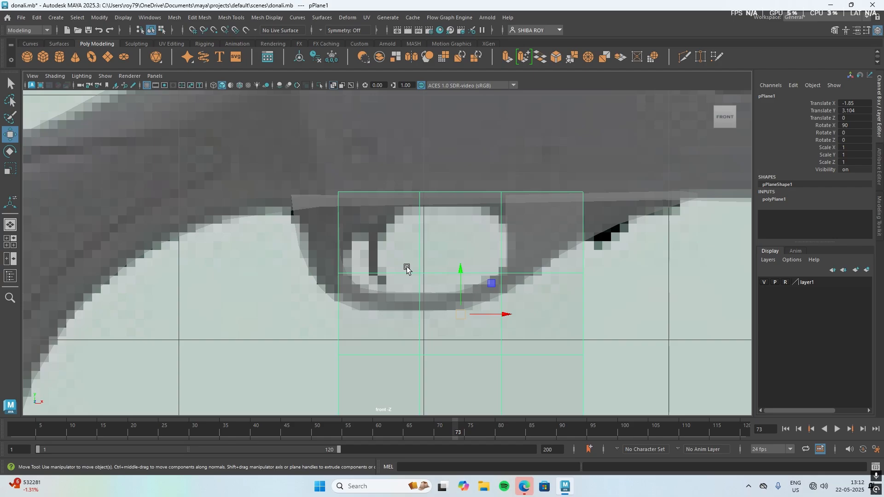
Step: Lower the plane's width and height subdivisions to 2
{"action": "left_click", "coordinate": [776, 199]}
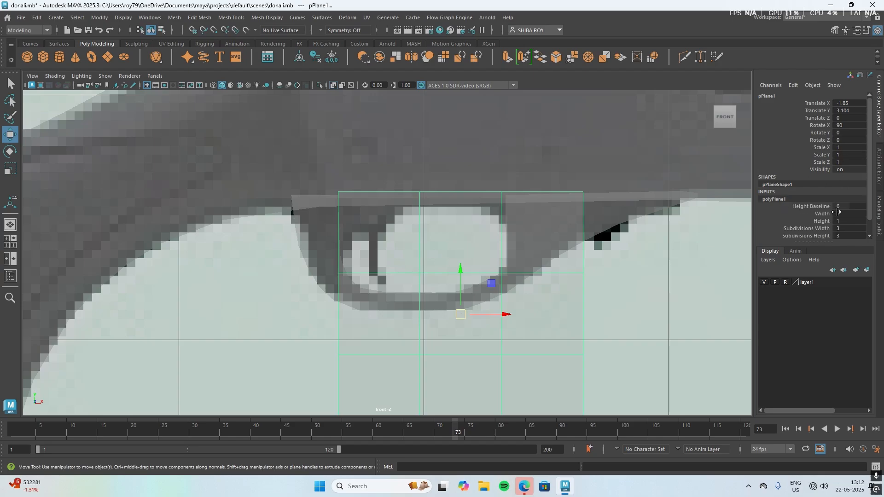
{"action": "mouse_move", "coordinate": [834, 228]}
{"action": "left_mouse_down"}
{"action": "mouse_move", "coordinate": [839, 234]}
{"action": "mouse_move", "coordinate": [837, 221]}
{"action": "left_mouse_up"}
{"action": "key", "text": "Return"}
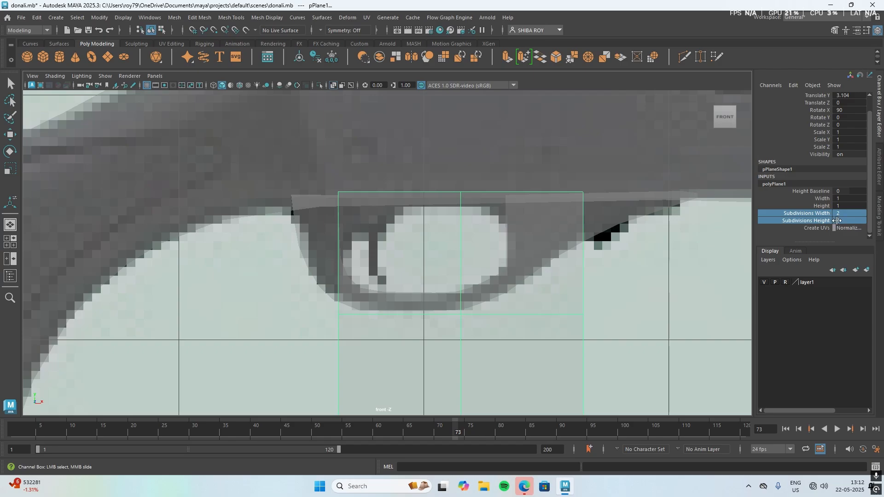
{"action": "scroll", "coordinate": [428, 276], "scroll_direction": "down", "scroll_amount": 5}
{"action": "scroll", "coordinate": [428, 276], "scroll_direction": "up", "scroll_amount": 6}
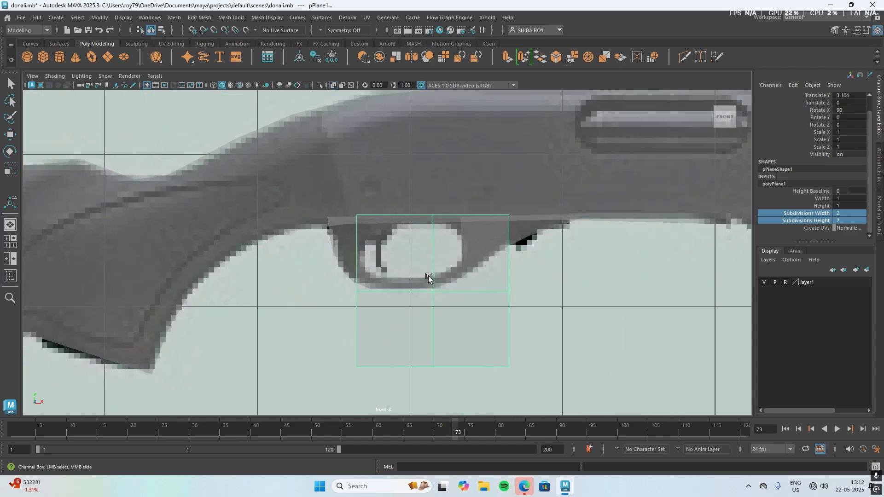
Step: Try to fit the plane's upper rear corner vertex to the top of the trigger, and select its other upper vertices
{"action": "right_click_drag", "start_coordinate": [388, 249], "coordinate": [334, 207]}
{"action": "left_click_drag", "start_coordinate": [332, 201], "coordinate": [371, 213]}
{"action": "key", "text": "w"}
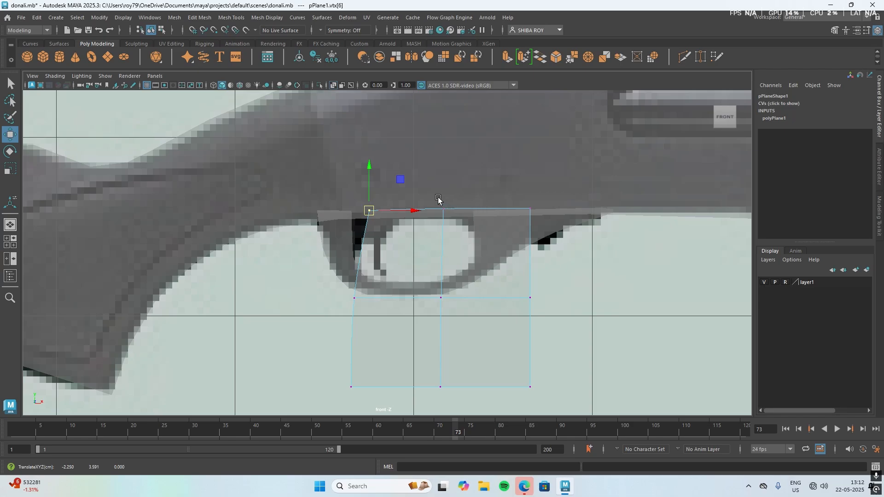
{"action": "left_click_drag", "start_coordinate": [433, 197], "coordinate": [550, 225]}
Step: Undo the vertex edits, the 2 by 2 subdivision and the plane's move onto the trigger guard
{"action": "key", "text": "ctrl+z"}
{"action": "key", "text": "ctrl+z"}
{"action": "key", "text": "ctrl+z"}
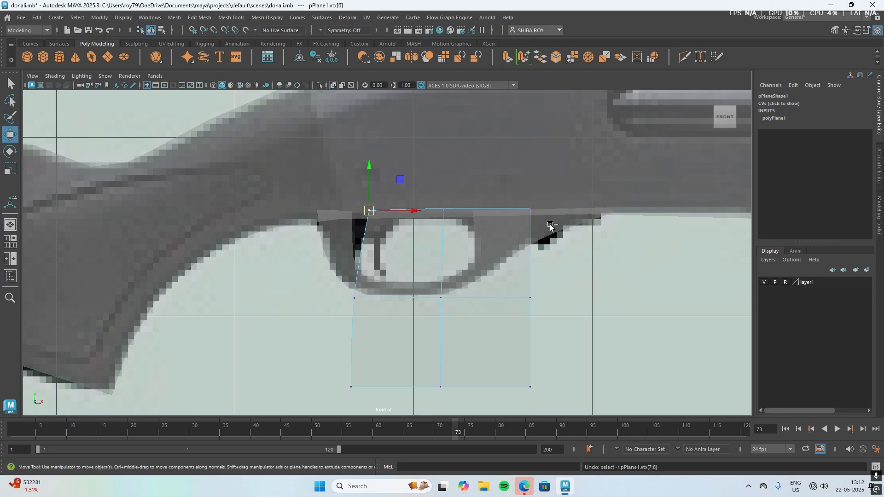
{"action": "key", "text": "ctrl+z"}
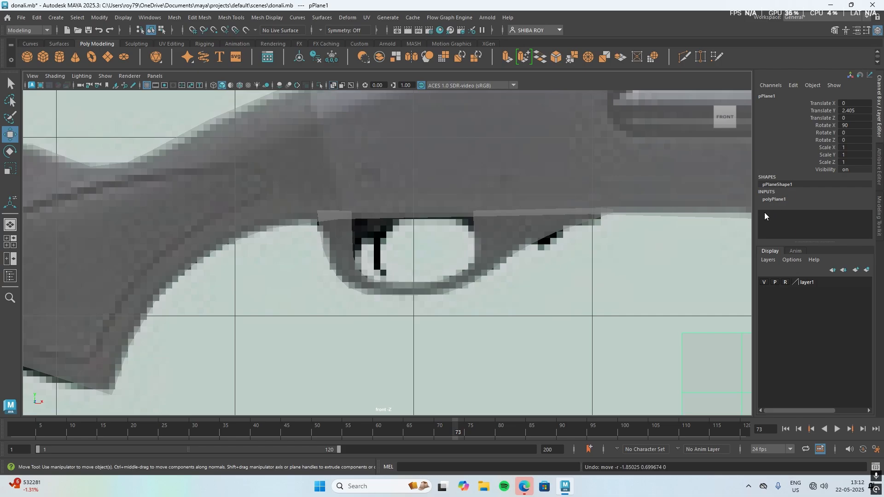
Step: Set the plane's width and height subdivisions to 1, making it a single face
{"action": "scroll", "coordinate": [717, 363], "scroll_direction": "down", "scroll_amount": 6}
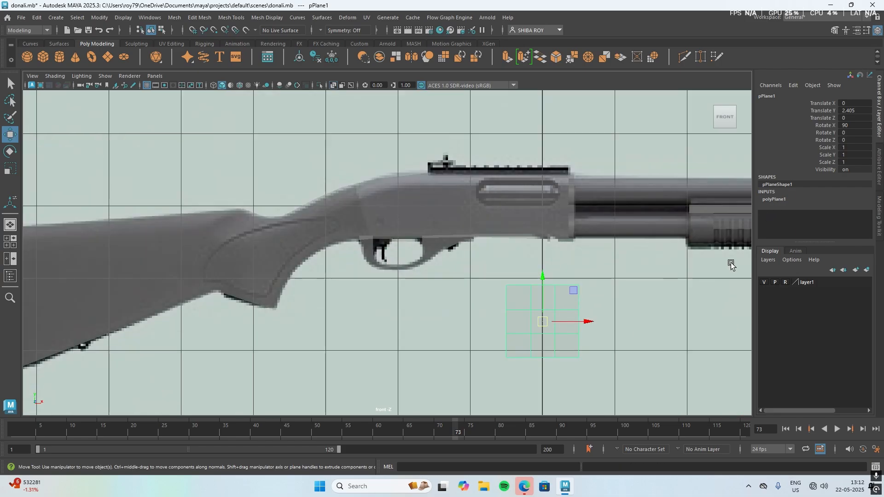
{"action": "left_click", "coordinate": [771, 199]}
{"action": "left_click_drag", "start_coordinate": [828, 226], "coordinate": [840, 233]}
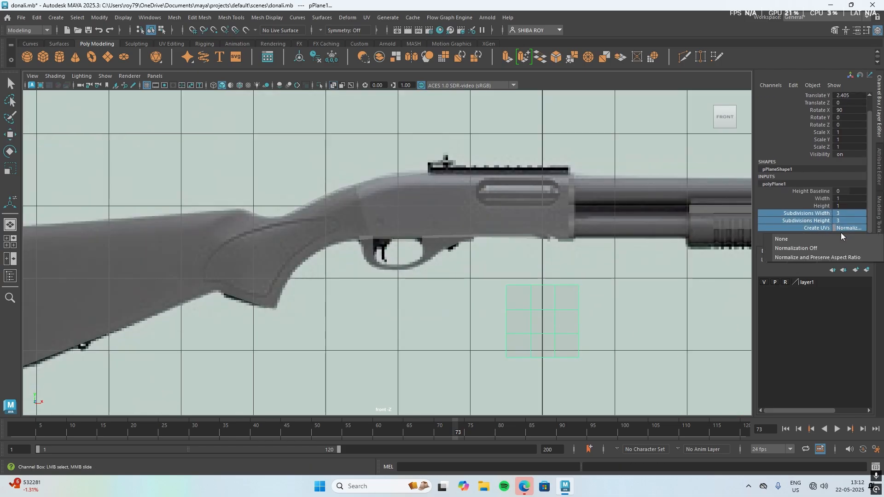
{"action": "left_click", "coordinate": [816, 214]}
{"action": "left_click", "coordinate": [835, 220]}
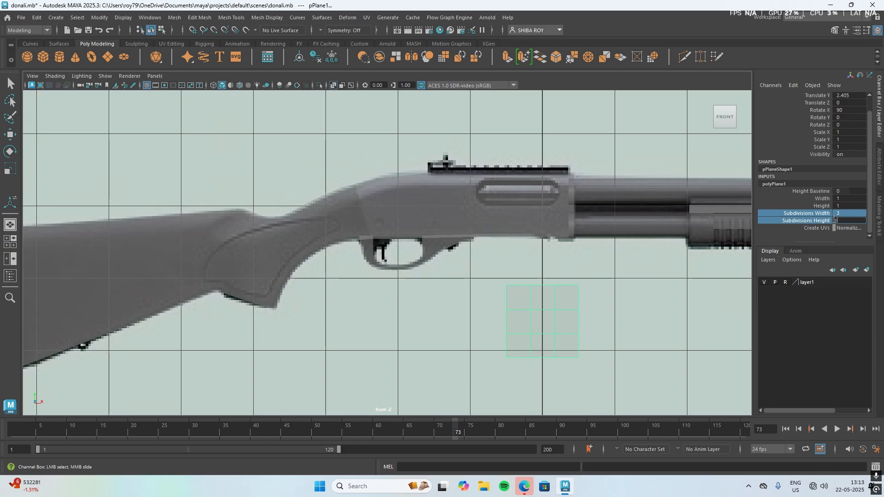
{"action": "type", "text": "1"}
{"action": "key", "text": "Return"}
Step: Move the whole plane over the trigger guard to about X -1.809, Y 3.258 and scale it uniformly to about 0.305
{"action": "right_click_drag", "start_coordinate": [539, 331], "coordinate": [493, 217]}
{"action": "key", "text": "w"}
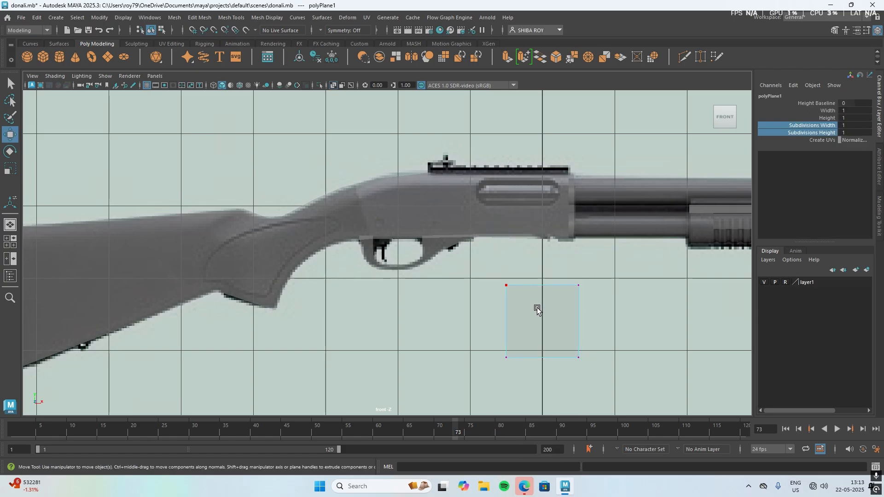
{"action": "right_click_drag", "start_coordinate": [528, 306], "coordinate": [592, 197]}
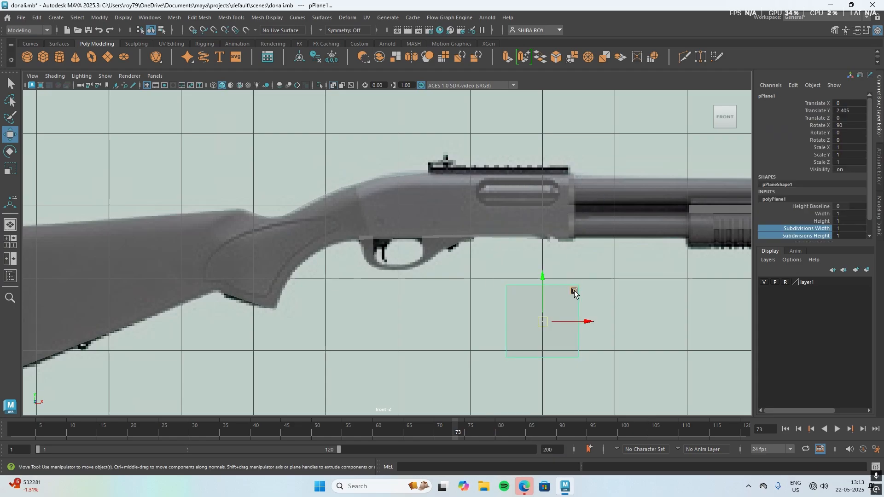
{"action": "left_click_drag", "start_coordinate": [542, 322], "coordinate": [411, 261]}
{"action": "scroll", "coordinate": [385, 252], "scroll_direction": "up", "scroll_amount": 1}
{"action": "scroll", "coordinate": [385, 220], "scroll_direction": "up", "scroll_amount": 5}
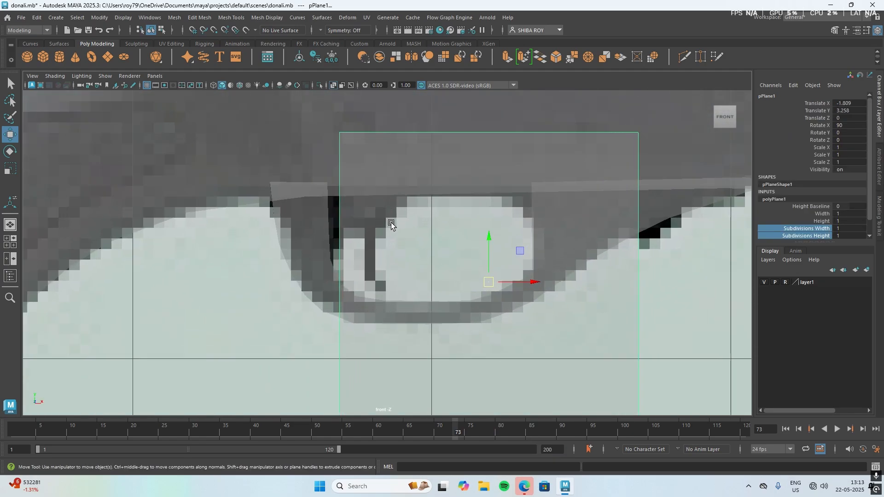
{"action": "key", "text": "r"}
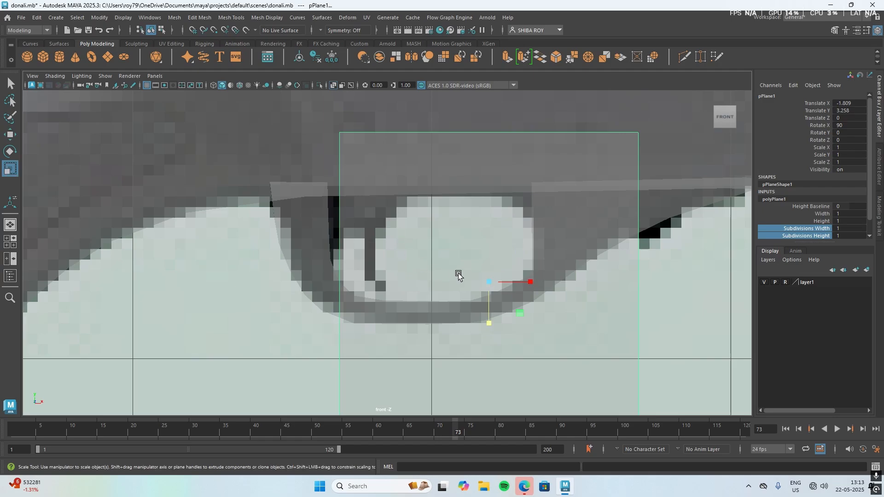
{"action": "left_click_drag", "start_coordinate": [487, 282], "coordinate": [339, 172]}
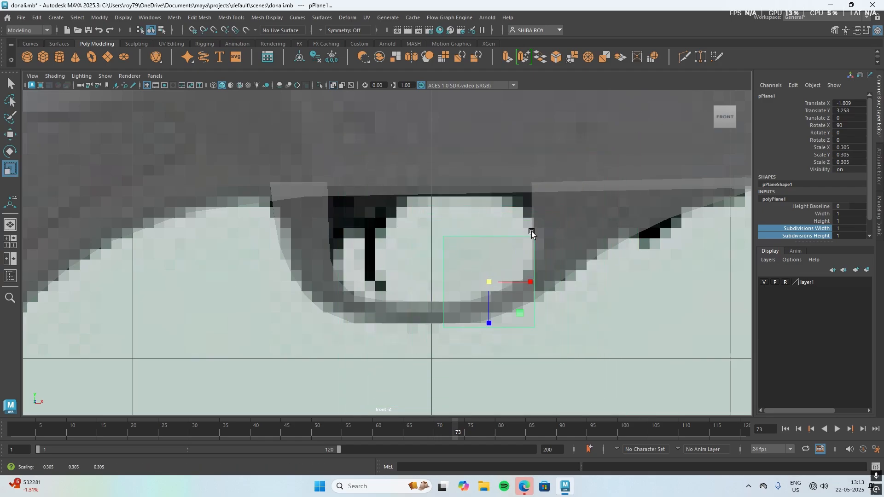
Step: Move the plane's two upper vertices to the rear and front corners of the trigger's top, just under the gun body
{"action": "right_click_drag", "start_coordinate": [462, 226], "coordinate": [453, 212]}
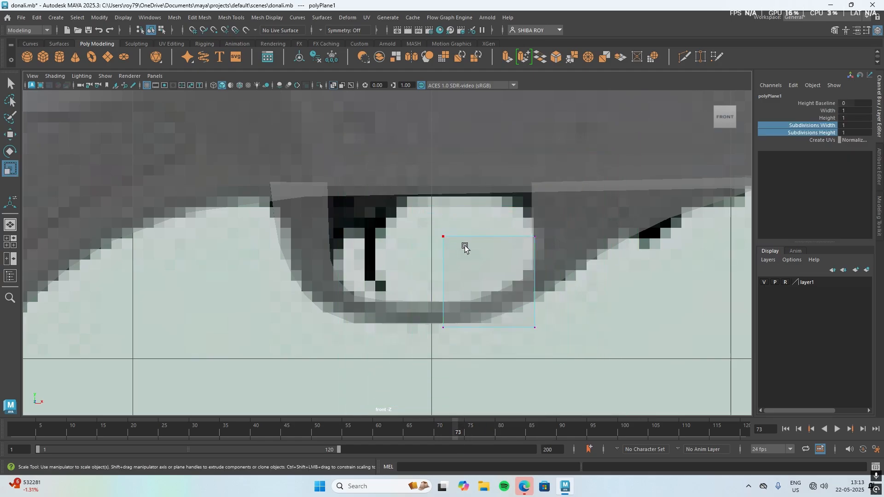
{"action": "left_click_drag", "start_coordinate": [476, 260], "coordinate": [476, 260]}
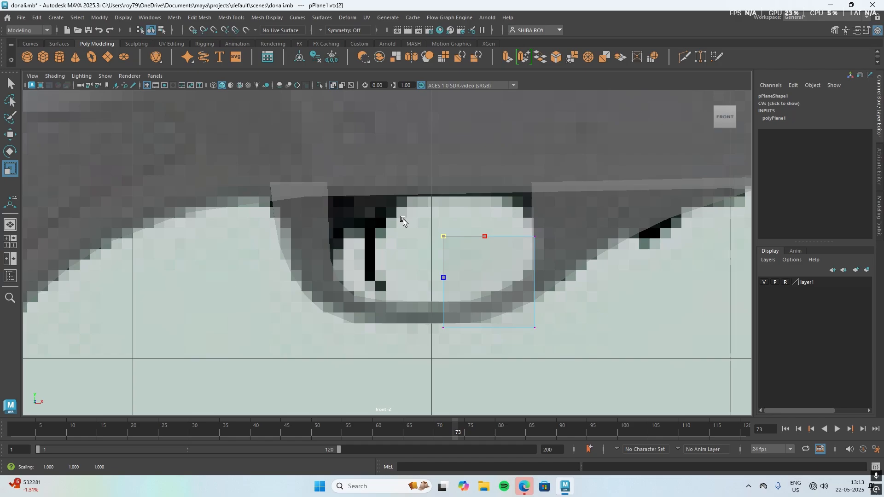
{"action": "key", "text": "ctrl+z"}
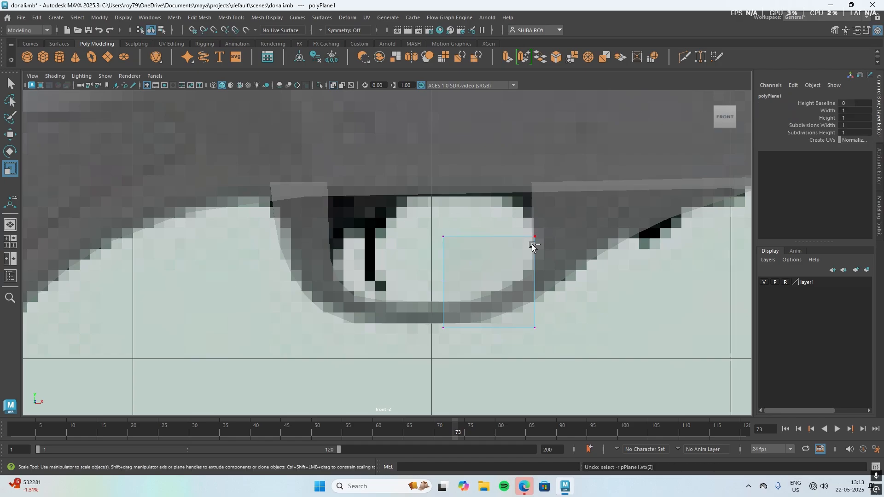
{"action": "key", "text": "w"}
{"action": "left_click", "coordinate": [445, 239]}
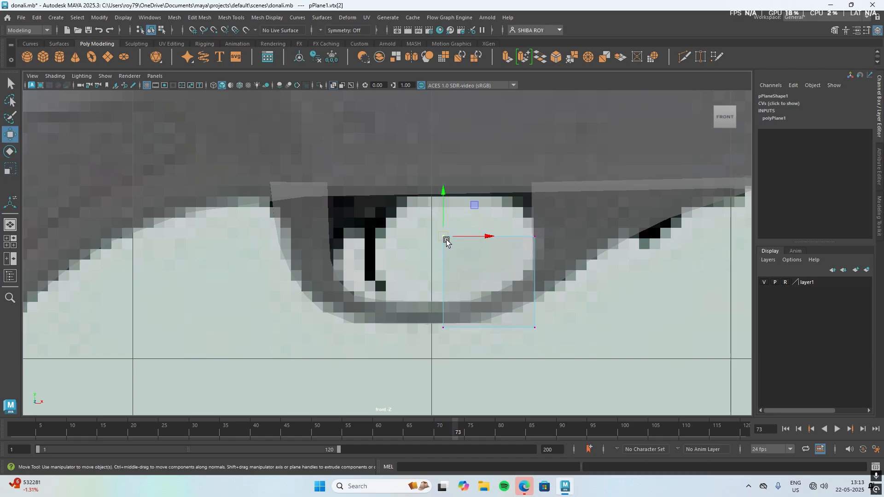
{"action": "left_click_drag", "start_coordinate": [445, 238], "coordinate": [344, 187]}
{"action": "left_click_drag", "start_coordinate": [530, 222], "coordinate": [580, 276]}
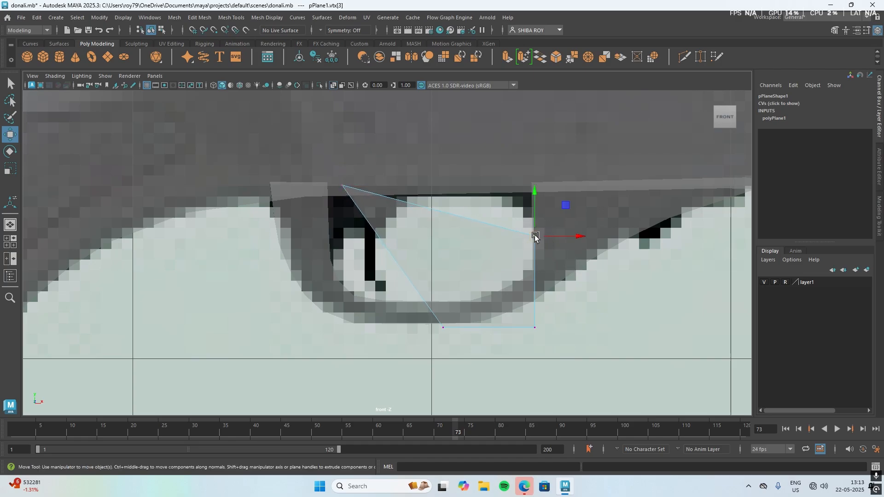
{"action": "left_click_drag", "start_coordinate": [535, 237], "coordinate": [398, 187]}
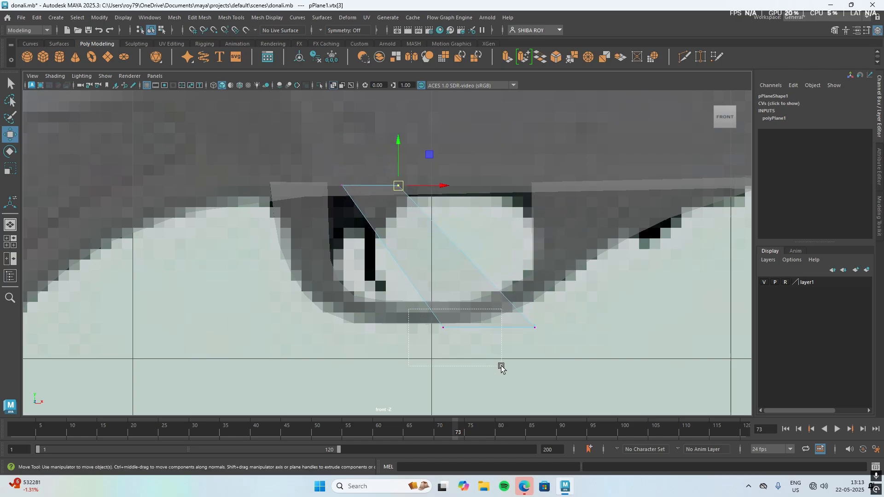
Step: Move the plane's two lower vertices to either side of the trigger's tip so the face tapers downward
{"action": "left_click", "coordinate": [445, 329]}
{"action": "left_click_drag", "start_coordinate": [444, 329], "coordinate": [364, 286]}
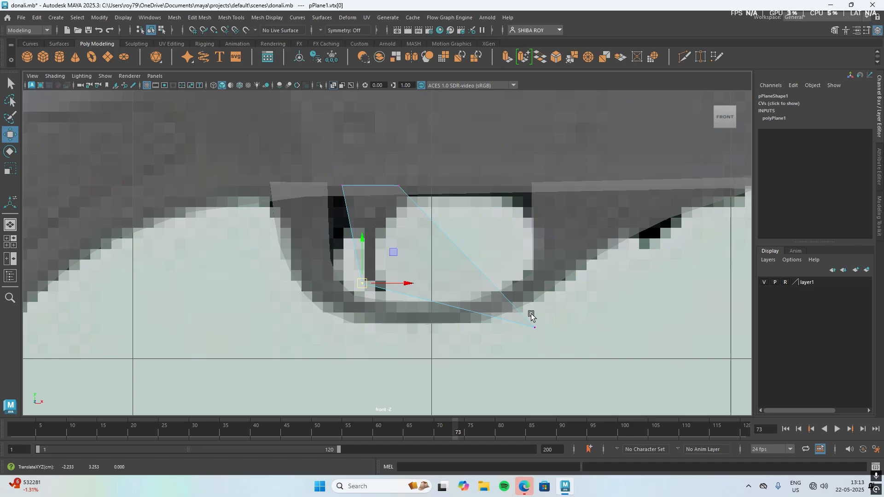
{"action": "left_click", "coordinate": [534, 328]}
{"action": "left_click_drag", "start_coordinate": [534, 329], "coordinate": [378, 290]}
{"action": "left_click", "coordinate": [368, 286]}
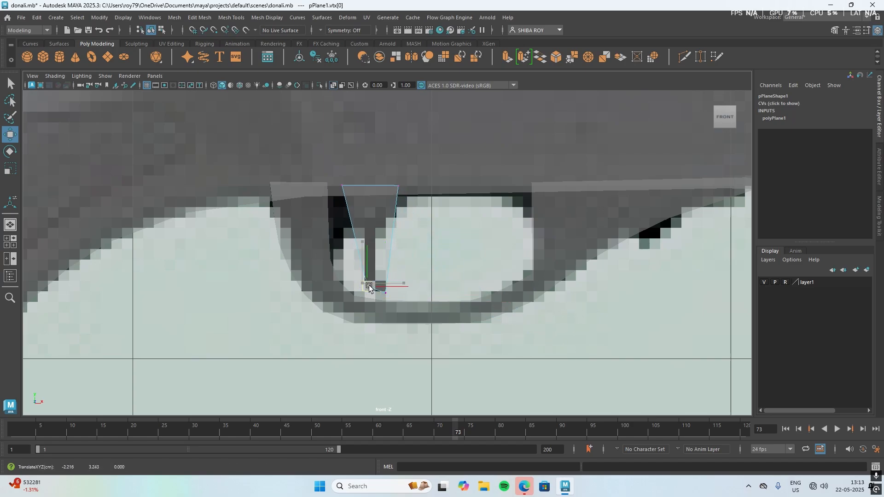
{"action": "scroll", "coordinate": [404, 215], "scroll_direction": "up", "scroll_amount": 2}
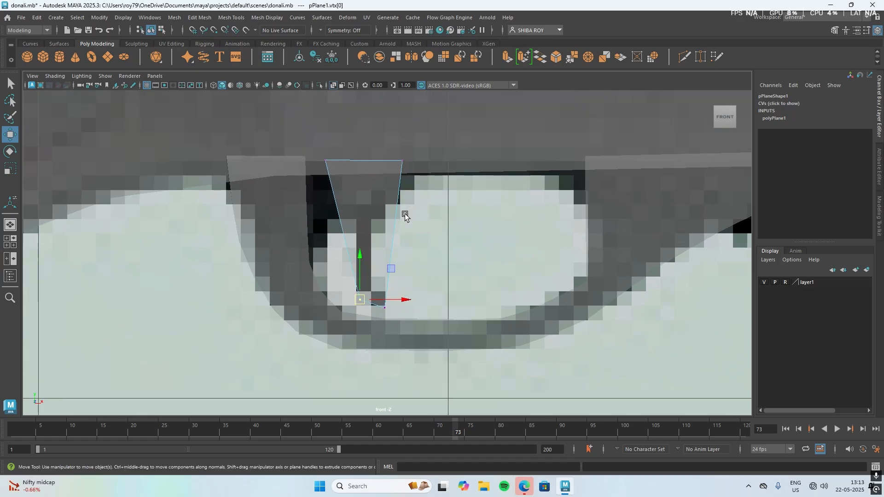
Step: Switch to the perspective view and examine the trigger face against the guard and gun body
{"action": "key", "text": "space"}
{"action": "key", "text": "space"}
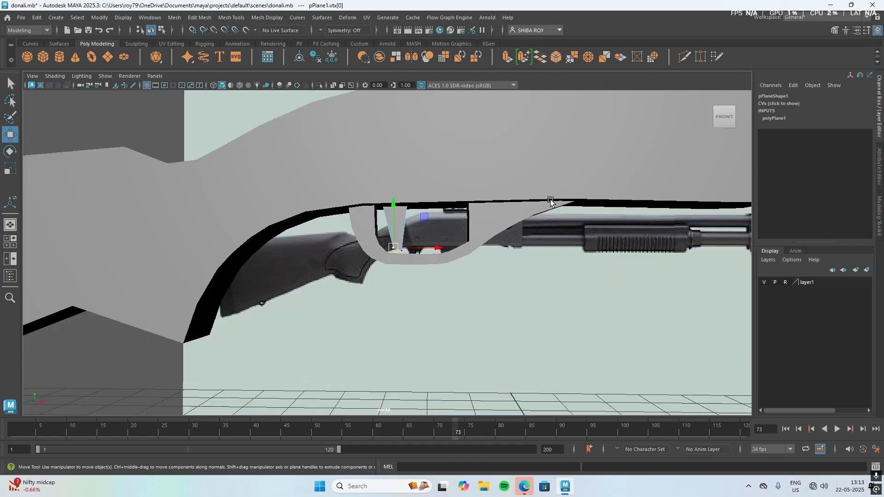
{"action": "mouse_move", "coordinate": [510, 269]}
{"action": "left_mouse_down", "text": "alt"}
{"action": "mouse_move", "coordinate": [479, 276]}
{"action": "mouse_move", "coordinate": [501, 276]}
{"action": "left_mouse_up", "text": "alt"}
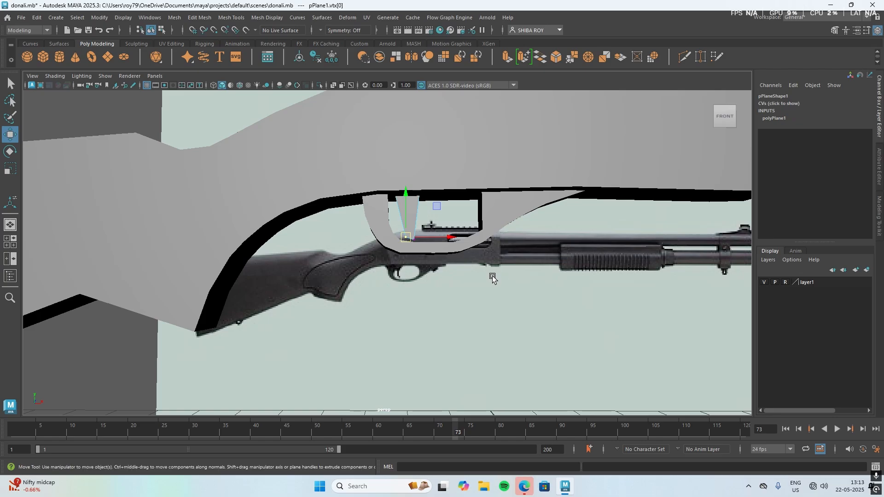
Step: In the front view, move the trigger face's lower rear vertex up slightly to about X -2.224, Y 3.261
{"action": "key", "text": "space"}
{"action": "key", "text": "space"}
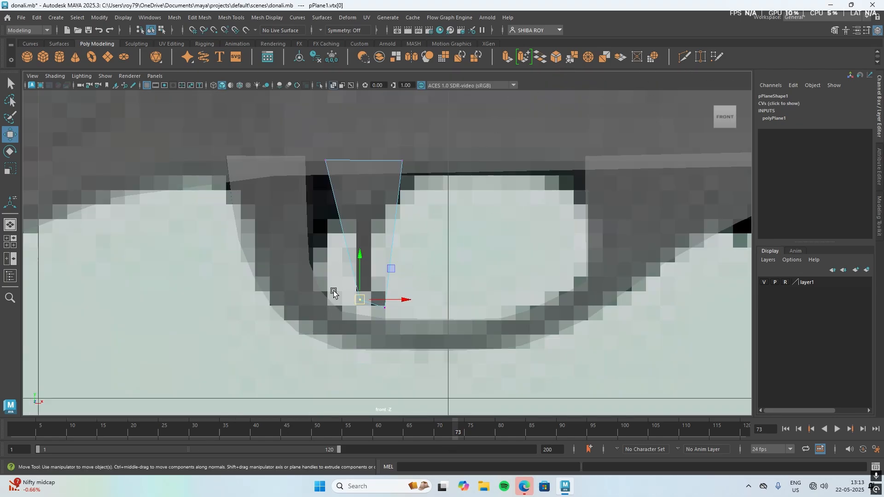
{"action": "mouse_move", "coordinate": [361, 300]}
{"action": "left_mouse_down"}
{"action": "mouse_move", "coordinate": [392, 314]}
{"action": "mouse_move", "coordinate": [361, 296]}
{"action": "left_mouse_up"}
{"action": "key", "text": "ctrl+z"}
{"action": "left_click", "coordinate": [359, 296]}
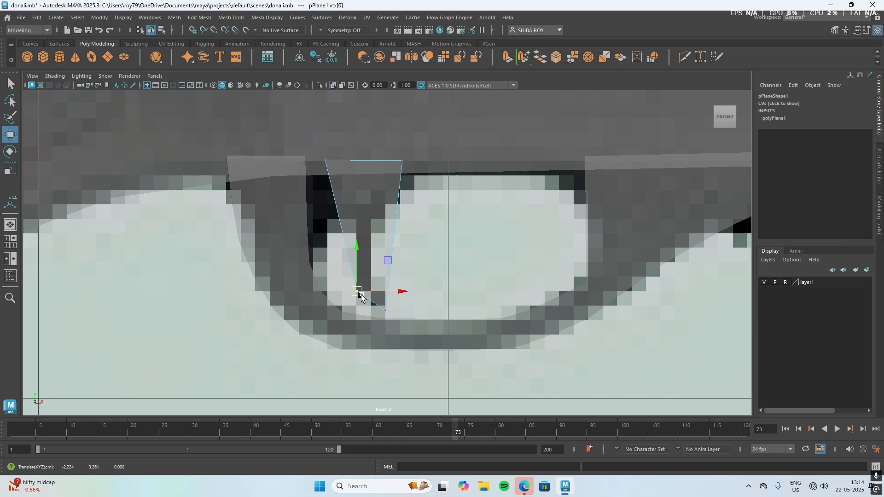
Step: Insert four edge loops across the trigger face with Multi-Cut, spaced from its upper third down to near the tip
{"action": "left_click", "coordinate": [684, 56]}
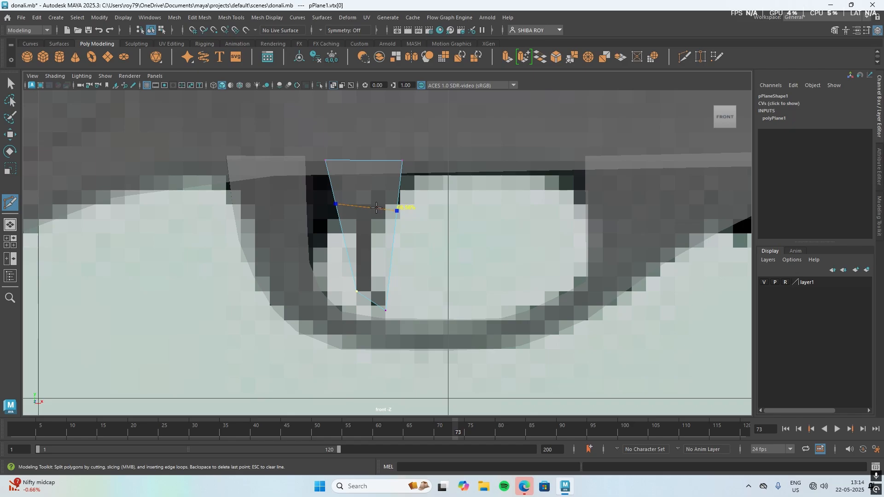
{"action": "left_click", "coordinate": [375, 214], "text": "ctrl"}
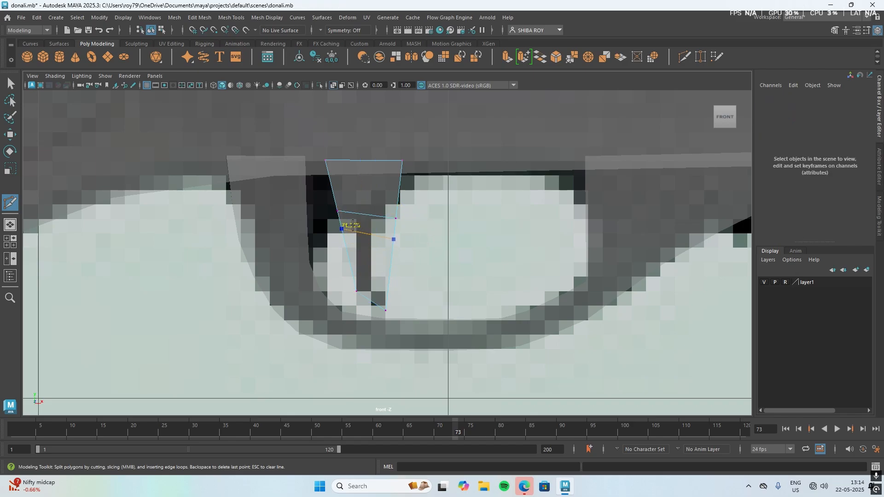
{"action": "left_click", "coordinate": [353, 234], "text": "ctrl"}
{"action": "left_click", "coordinate": [350, 254], "text": "ctrl"}
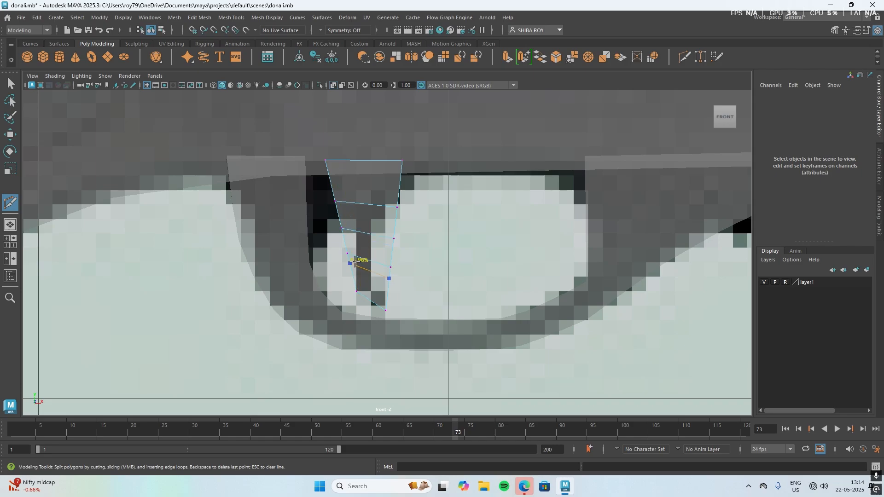
{"action": "left_click", "coordinate": [353, 270], "text": "ctrl"}
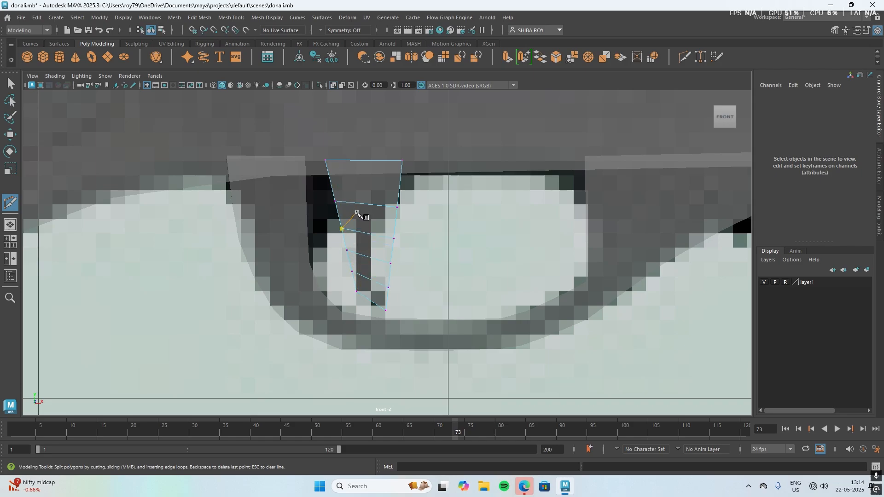
{"action": "key", "text": "w"}
{"action": "left_click_drag", "start_coordinate": [328, 193], "coordinate": [393, 210]}
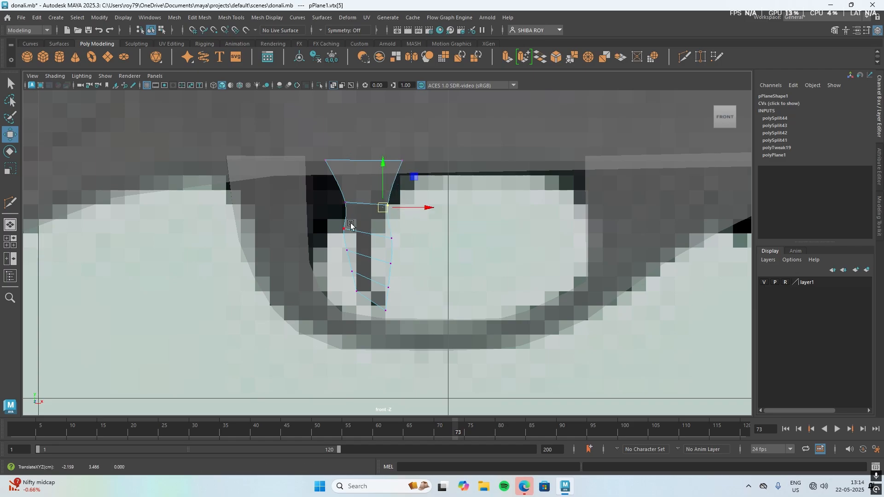
{"action": "key", "text": "ctrl+z"}
{"action": "key", "text": "ctrl+z"}
{"action": "key", "text": "ctrl+z"}
{"action": "key", "text": "ctrl+z"}
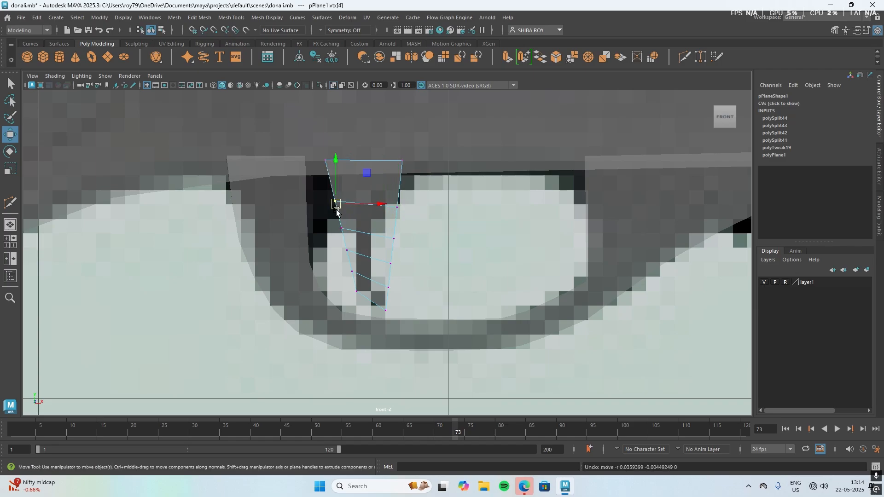
Step: Move the edge loops' side vertices inward so the trigger face narrows into the thin blade shown in the reference
{"action": "left_click_drag", "start_coordinate": [357, 203], "coordinate": [403, 233]}
{"action": "left_click_drag", "start_coordinate": [338, 239], "coordinate": [404, 257]}
{"action": "left_click_drag", "start_coordinate": [341, 263], "coordinate": [406, 273]}
{"action": "left_click_drag", "start_coordinate": [378, 195], "coordinate": [415, 286]}
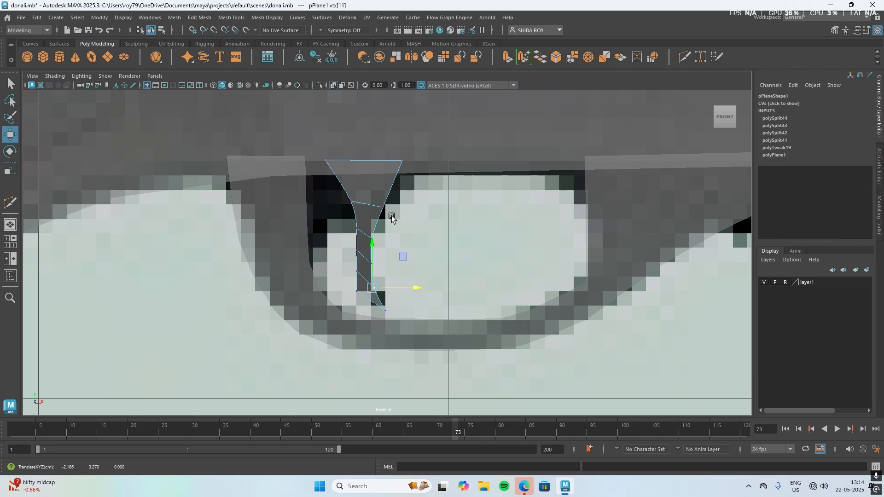
Step: Switch to the perspective view, return to object mode and examine the trigger's shape inside the guard
{"action": "key", "text": "space"}
{"action": "key", "text": "space"}
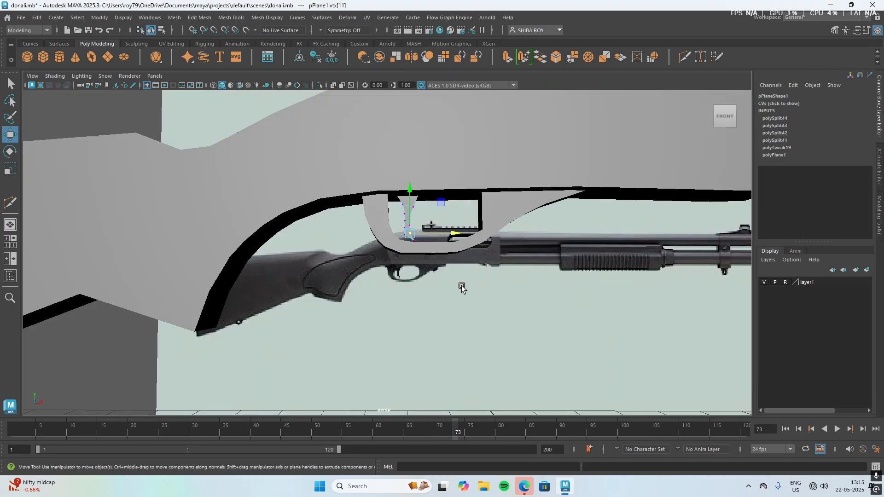
{"action": "left_click_drag", "start_coordinate": [461, 287], "coordinate": [446, 290], "text": "alt"}
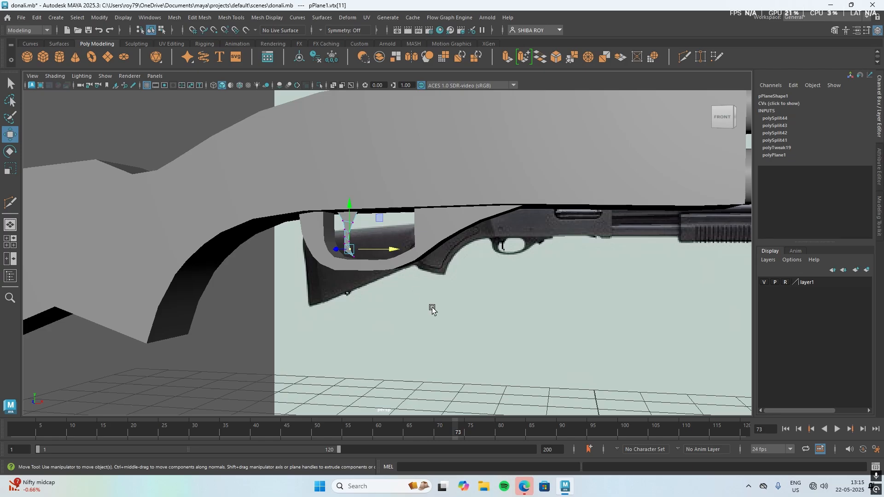
{"action": "right_click_drag", "start_coordinate": [431, 213], "coordinate": [481, 197]}
{"action": "left_click", "coordinate": [477, 302]}
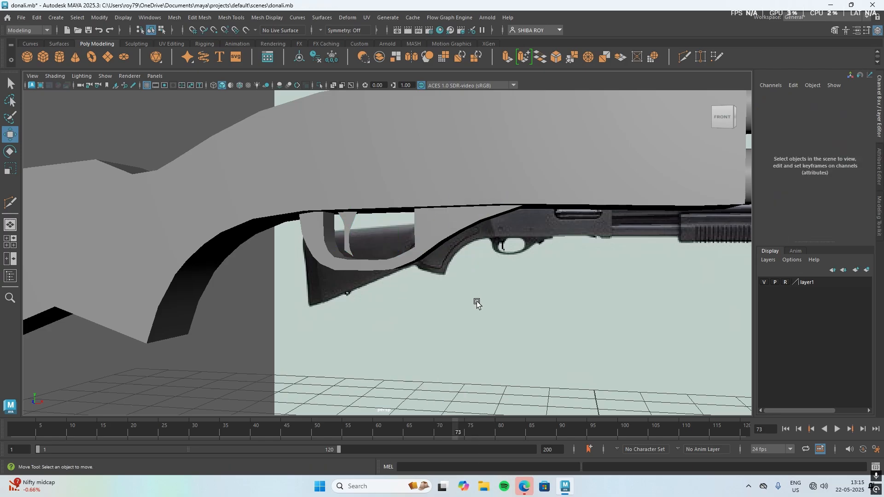
{"action": "mouse_move", "coordinate": [477, 302]}
{"action": "left_mouse_down", "text": "alt"}
{"action": "mouse_move", "coordinate": [499, 312]}
{"action": "mouse_move", "coordinate": [460, 310]}
{"action": "mouse_move", "coordinate": [483, 310]}
{"action": "left_mouse_up", "text": "alt"}
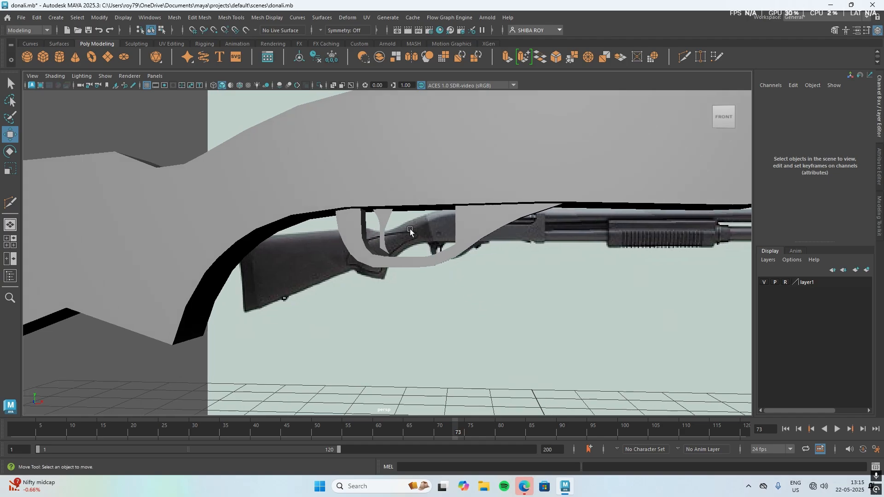
{"action": "left_click", "coordinate": [386, 222]}
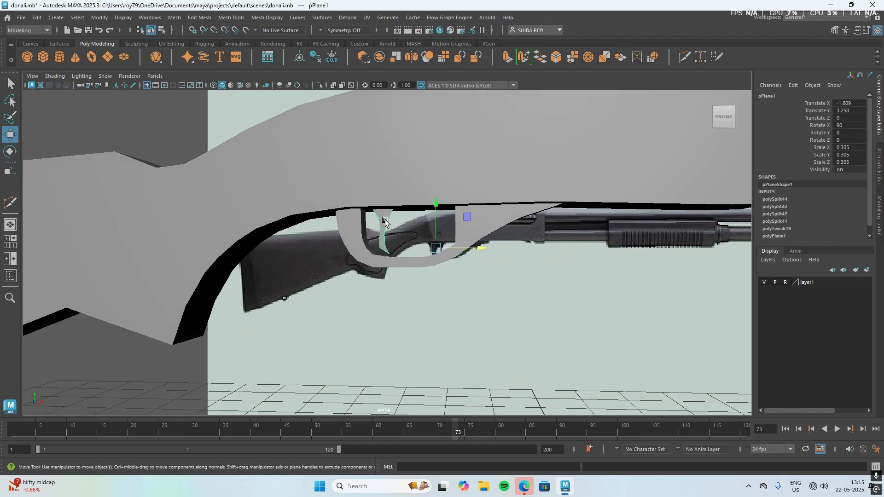
Step: In the front view, nudge the middle loop's rear vertex and move the top loop's front vertex to about X -2.174, Y 3.477
{"action": "key", "text": "space"}
{"action": "key", "text": "space"}
{"action": "right_click_drag", "start_coordinate": [361, 185], "coordinate": [351, 184]}
{"action": "left_click", "coordinate": [358, 251]}
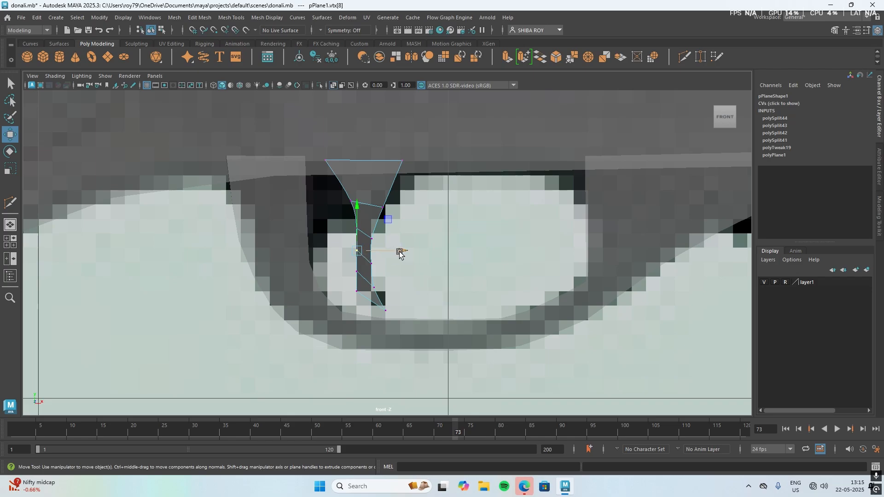
{"action": "left_click_drag", "start_coordinate": [399, 253], "coordinate": [395, 253]}
{"action": "left_click", "coordinate": [380, 206]}
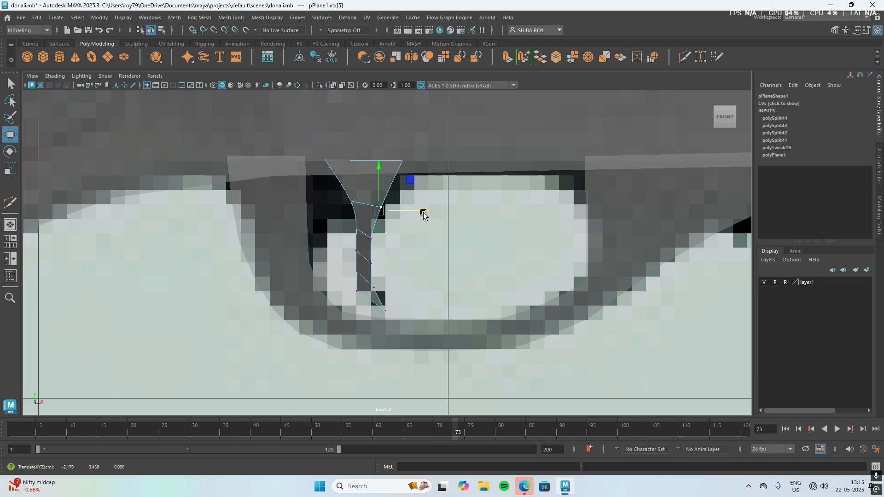
{"action": "left_click_drag", "start_coordinate": [382, 174], "coordinate": [382, 166]}
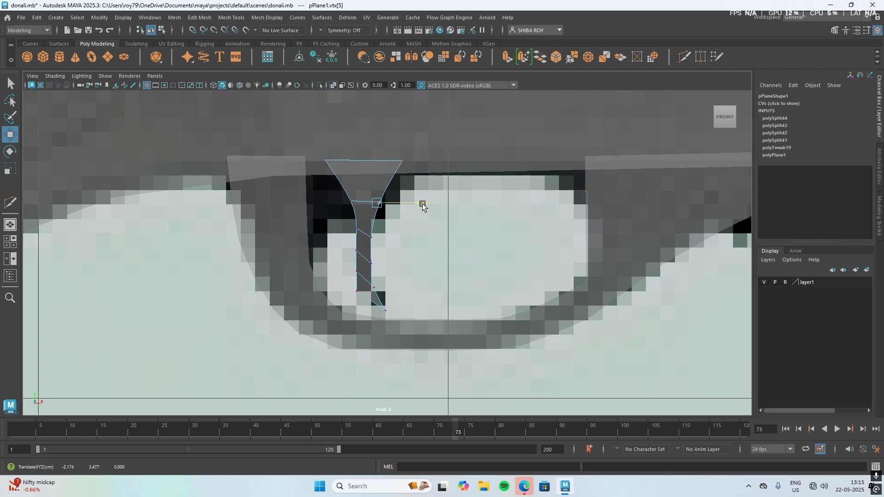
Step: Straighten the trigger's back edge by moving its upper rear vertices forward, the topmost to about X -2.230, Y 3.582, and return to object mode
{"action": "left_click", "coordinate": [325, 160]}
{"action": "left_click_drag", "start_coordinate": [367, 167], "coordinate": [404, 156]}
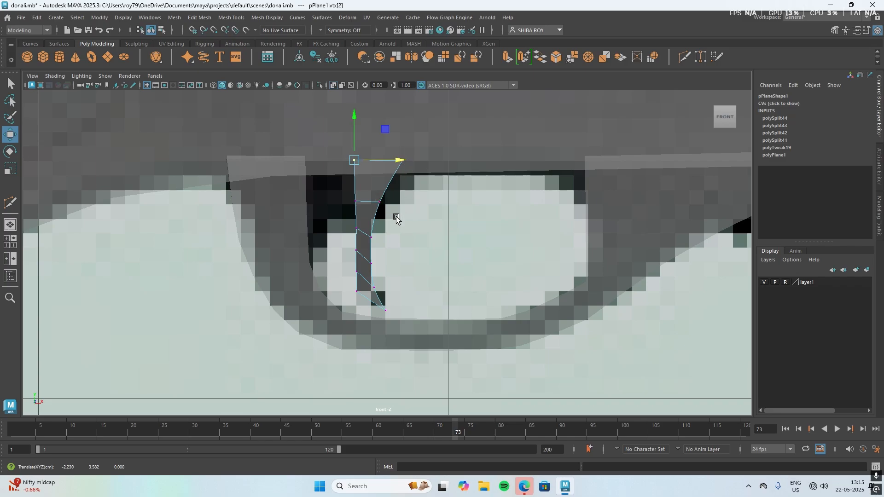
{"action": "right_click_drag", "start_coordinate": [372, 183], "coordinate": [405, 175]}
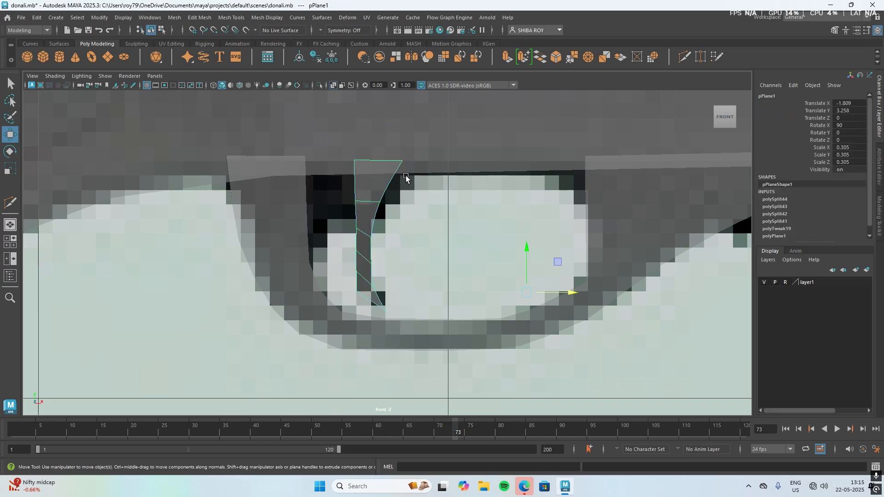
Step: Undo a trial extrusion of the whole trigger and select all of the trigger's faces instead
{"action": "key", "text": "ctrl+e"}
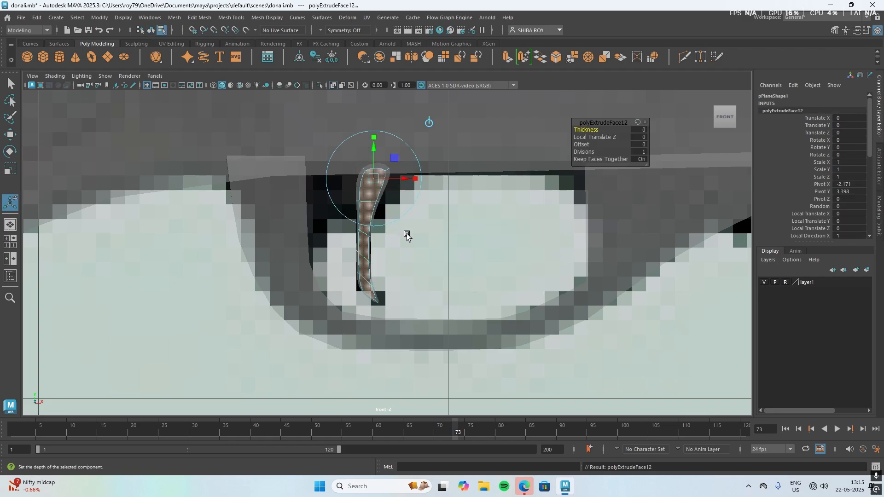
{"action": "key", "text": "ctrl+z"}
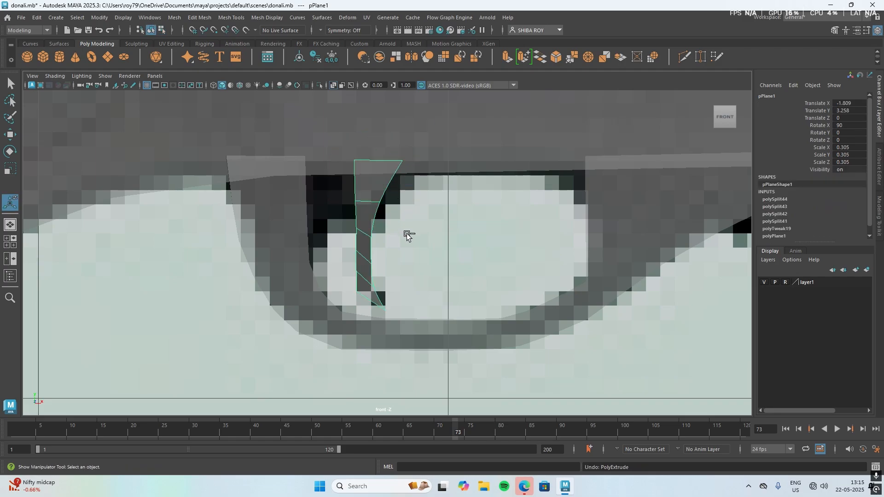
{"action": "right_click", "coordinate": [374, 183]}
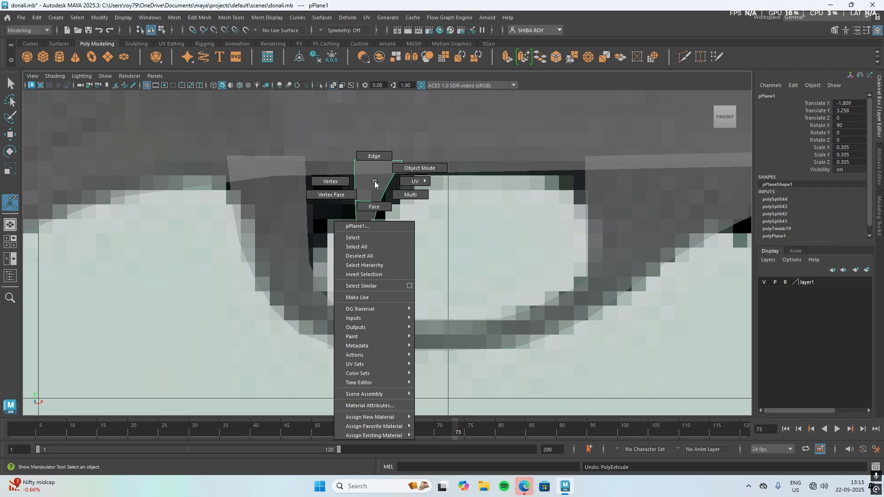
{"action": "left_click", "coordinate": [374, 206]}
{"action": "left_click_drag", "start_coordinate": [335, 155], "coordinate": [402, 309]}
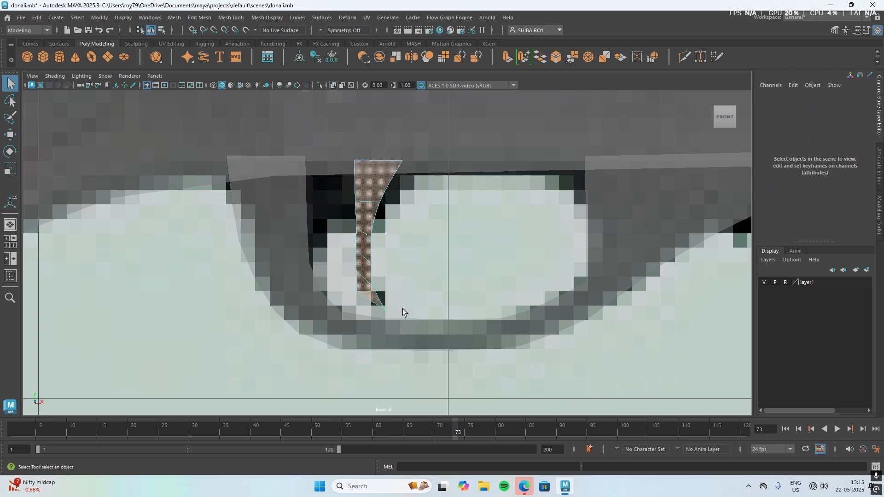
{"action": "key", "text": "ctrl+e"}
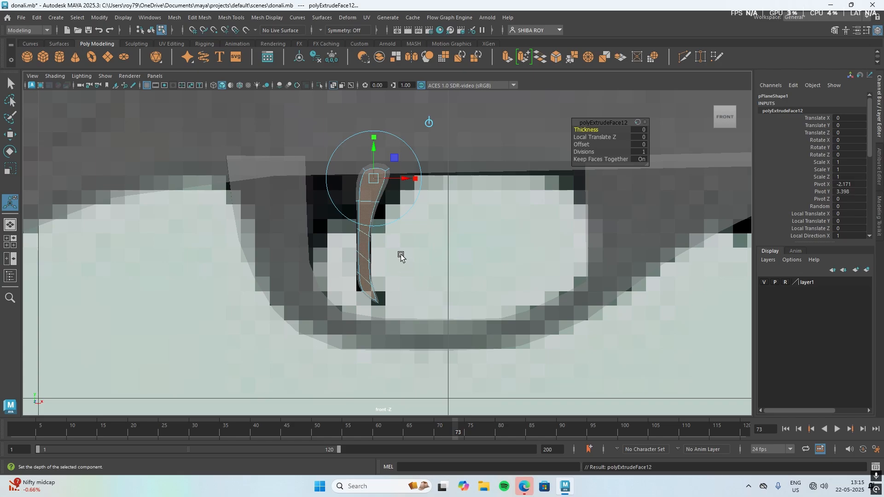
{"action": "left_click_drag", "start_coordinate": [587, 129], "coordinate": [575, 134]}
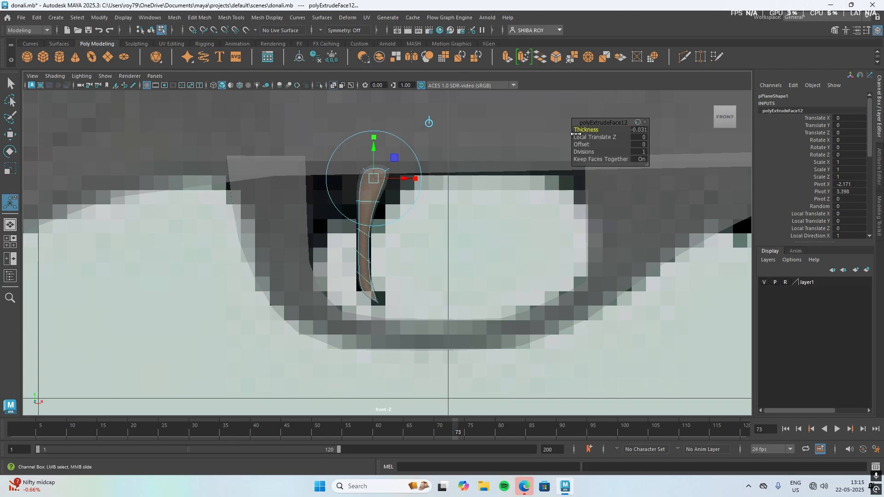
{"action": "key", "text": "ctrl+z"}
{"action": "key", "text": "ctrl+z"}
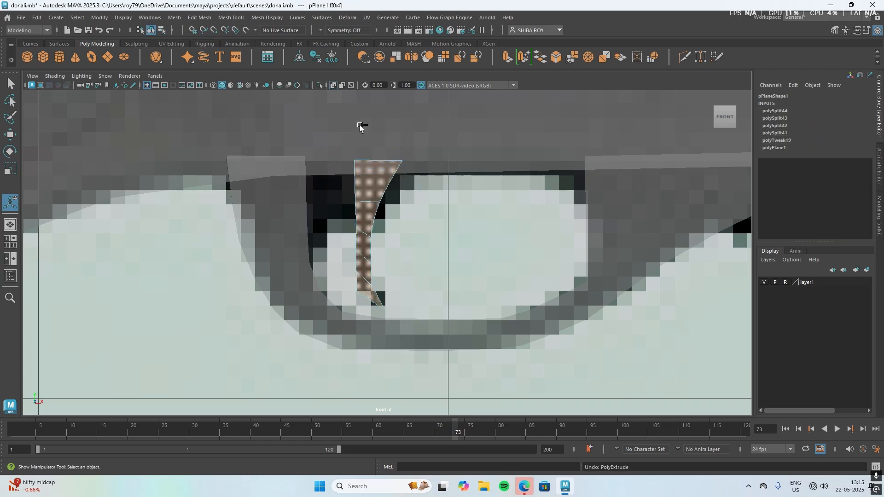
Step: Turn off X-ray shading, extrude the trigger faces with a thickness of about 0.028 and turn off smooth mesh preview
{"action": "left_click", "coordinate": [332, 85]}
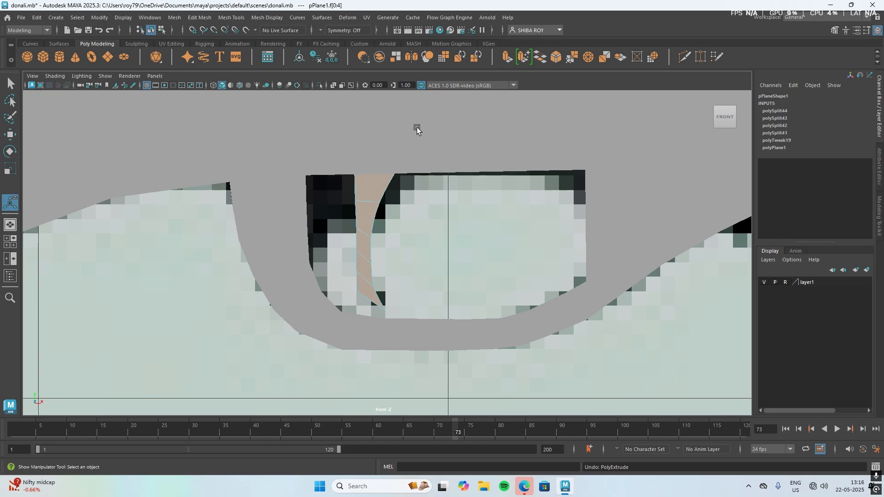
{"action": "key", "text": "ctrl+e"}
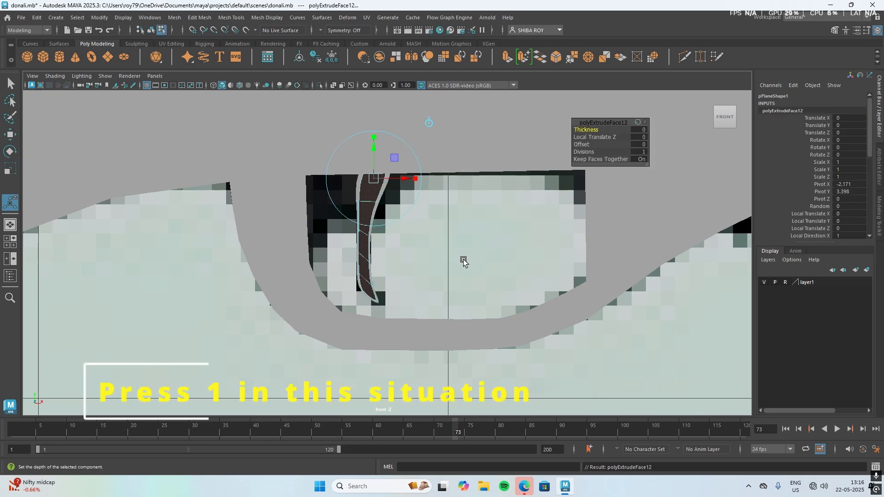
{"action": "left_click_drag", "start_coordinate": [463, 262], "coordinate": [477, 257], "text": "alt"}
{"action": "key", "text": "1"}
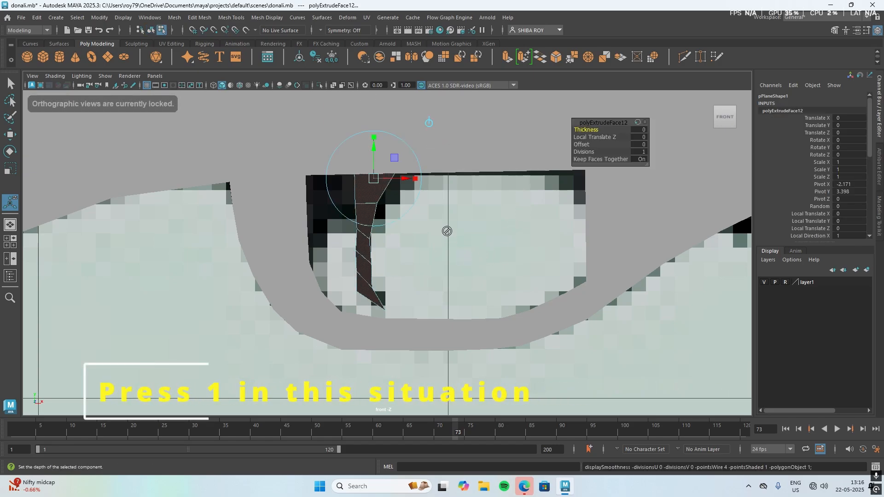
{"action": "left_click_drag", "start_coordinate": [586, 130], "coordinate": [597, 129]}
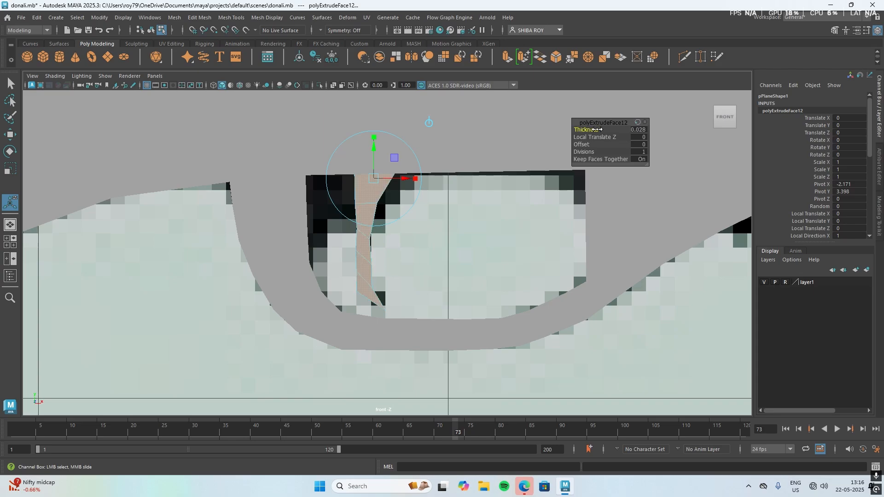
Step: In the perspective view, increase the trigger extrusion's thickness to about 0.112 and check it against the guard from several angles
{"action": "key", "text": "space"}
{"action": "key", "text": "space"}
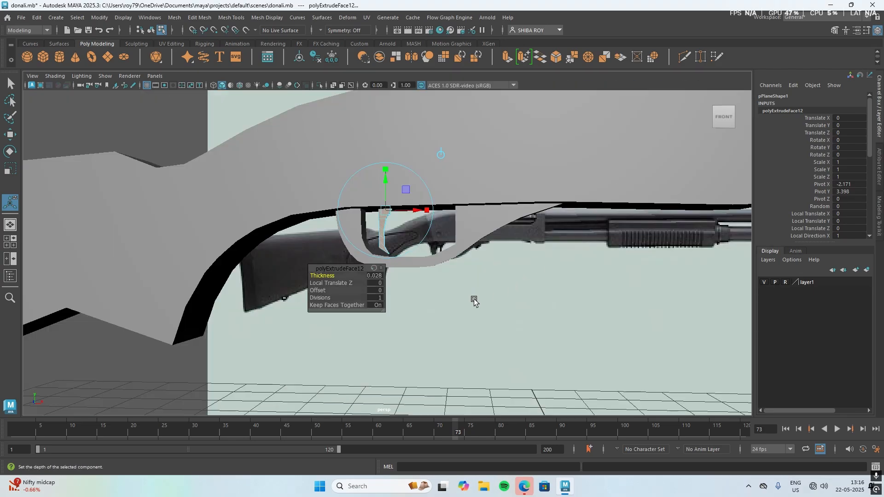
{"action": "left_click_drag", "start_coordinate": [474, 302], "coordinate": [437, 299], "text": "alt"}
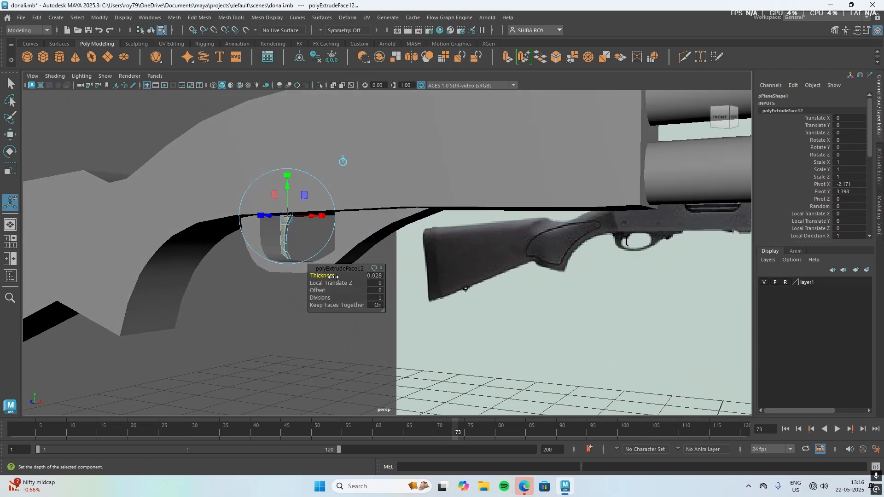
{"action": "left_click_drag", "start_coordinate": [333, 277], "coordinate": [335, 276]}
{"action": "left_click_drag", "start_coordinate": [249, 269], "coordinate": [243, 250], "text": "alt"}
{"action": "left_click_drag", "start_coordinate": [322, 276], "coordinate": [356, 273]}
{"action": "left_click_drag", "start_coordinate": [253, 284], "coordinate": [292, 292], "text": "alt"}
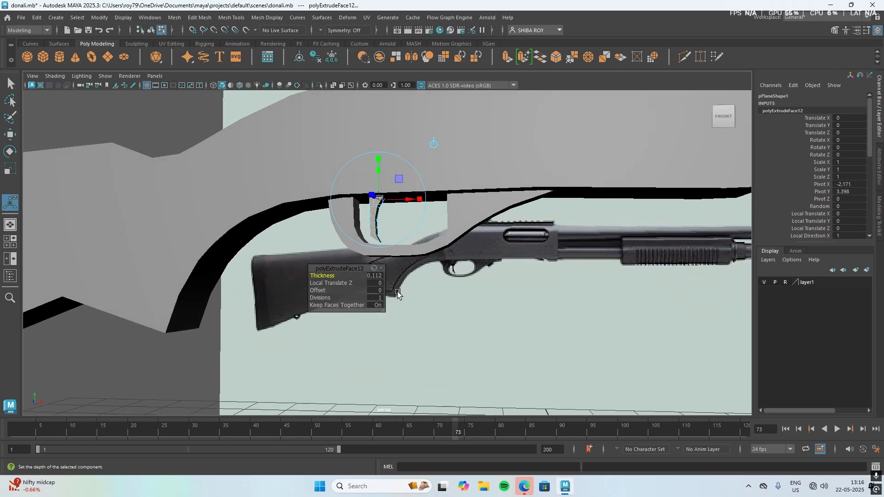
{"action": "key", "text": "space"}
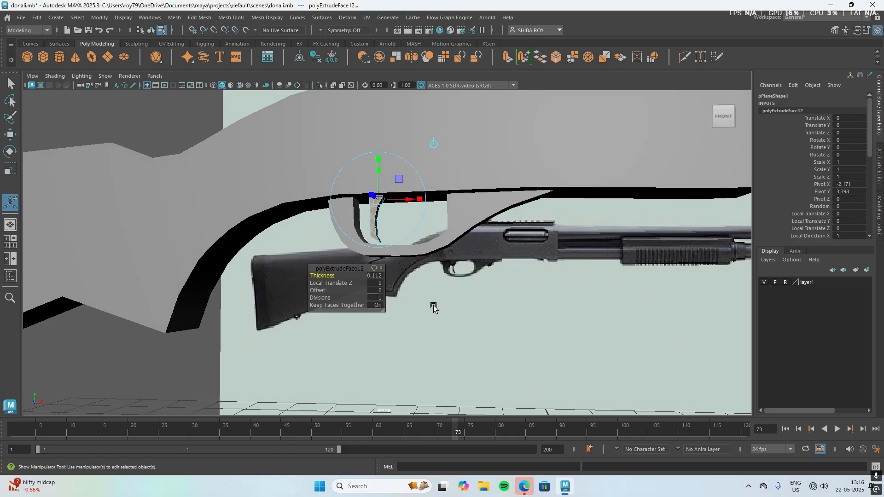
{"action": "left_click_drag", "start_coordinate": [428, 311], "coordinate": [384, 322], "text": "alt"}
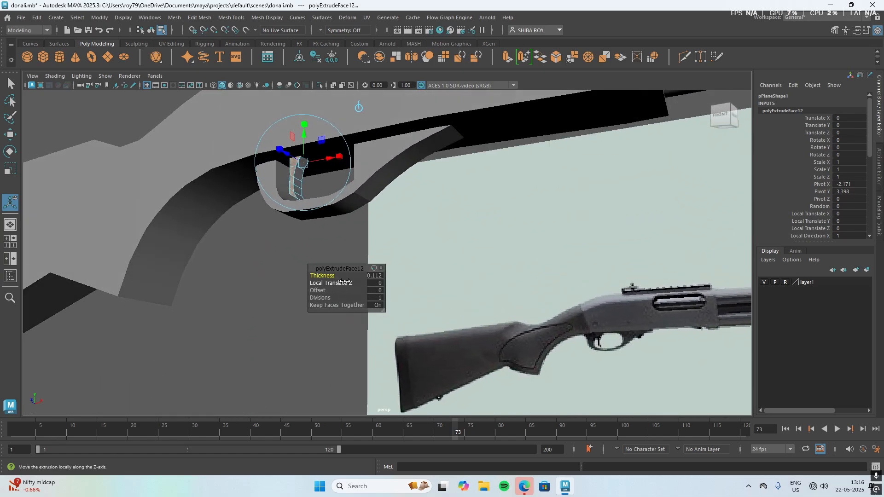
Step: Set the trigger extrusion's thickness to about 0.113 and return to object mode
{"action": "left_click_drag", "start_coordinate": [335, 275], "coordinate": [338, 274]}
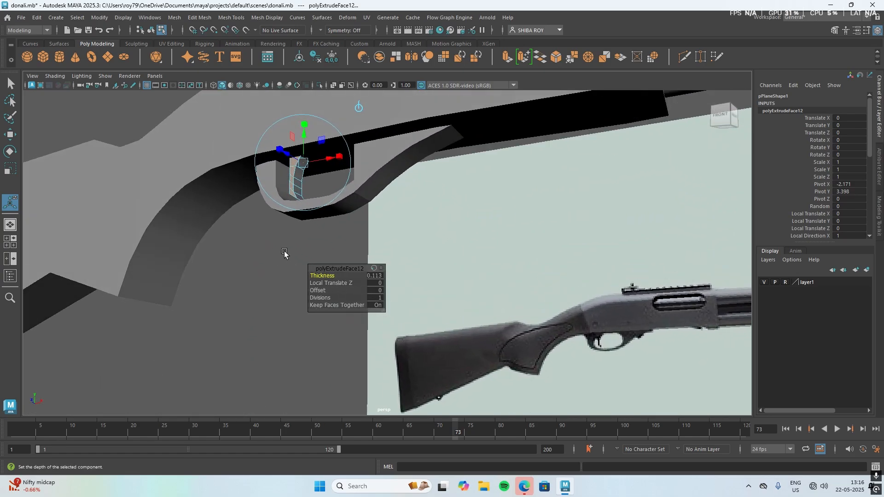
{"action": "right_click_drag", "start_coordinate": [286, 242], "coordinate": [338, 198]}
{"action": "left_click_drag", "start_coordinate": [297, 271], "coordinate": [320, 281], "text": "alt"}
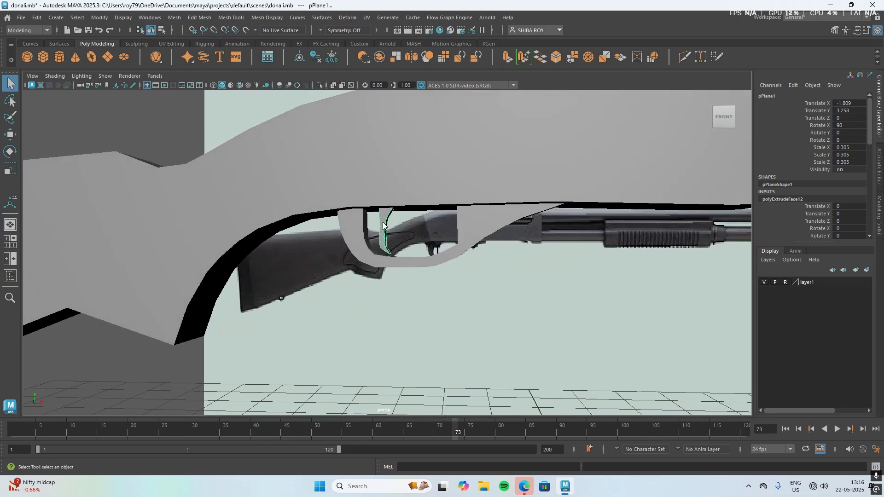
Step: Nudge the trigger's back-edge vertices forward, moving the lower one to about X -2.214, Y 3.261
{"action": "right_click_drag", "start_coordinate": [382, 215], "coordinate": [341, 214]}
{"action": "scroll", "coordinate": [388, 224], "scroll_direction": "up", "scroll_amount": 5}
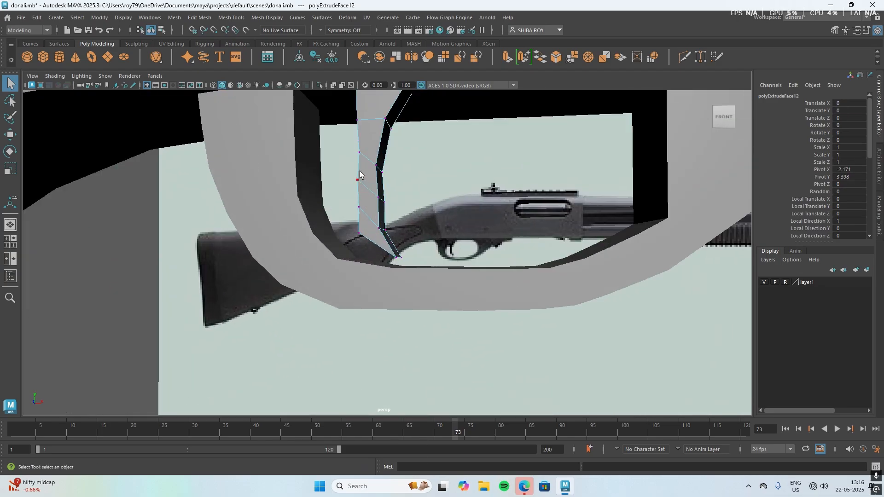
{"action": "left_click_drag", "start_coordinate": [364, 156], "coordinate": [364, 157]}
{"action": "key", "text": "w"}
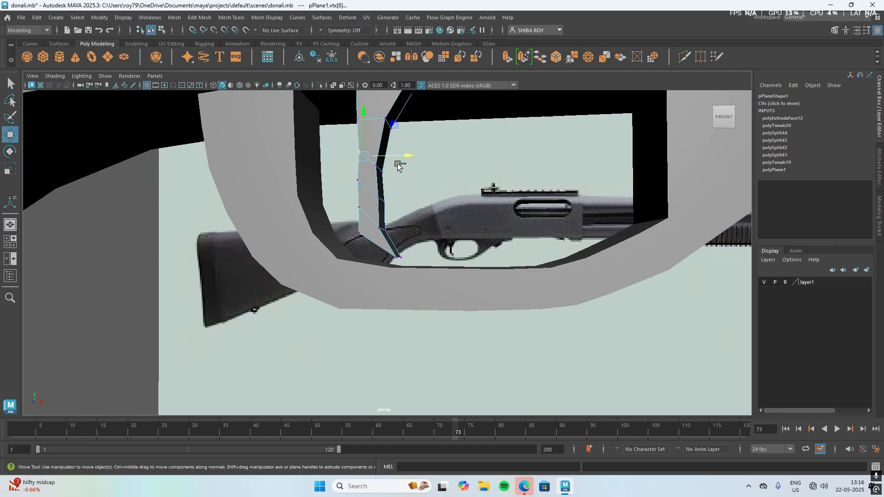
{"action": "key", "text": "space"}
{"action": "left_click_drag", "start_coordinate": [428, 196], "coordinate": [432, 196]}
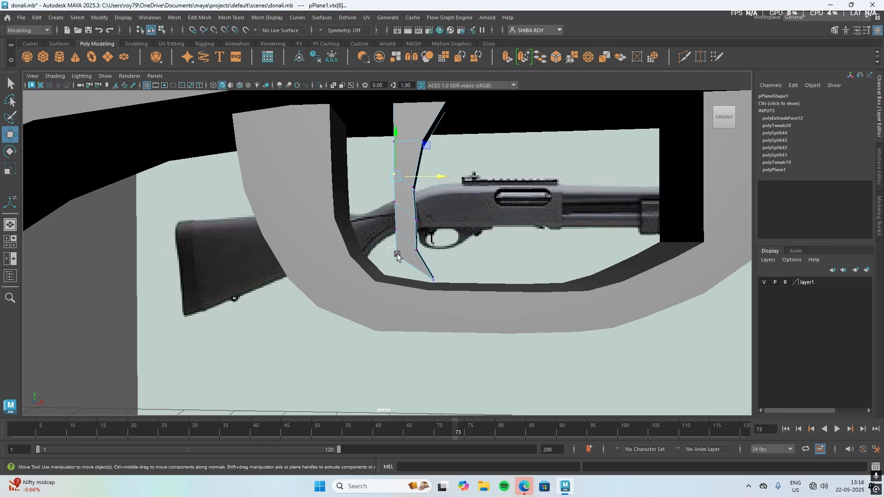
{"action": "left_click", "coordinate": [398, 257]}
{"action": "left_click_drag", "start_coordinate": [438, 254], "coordinate": [443, 257]}
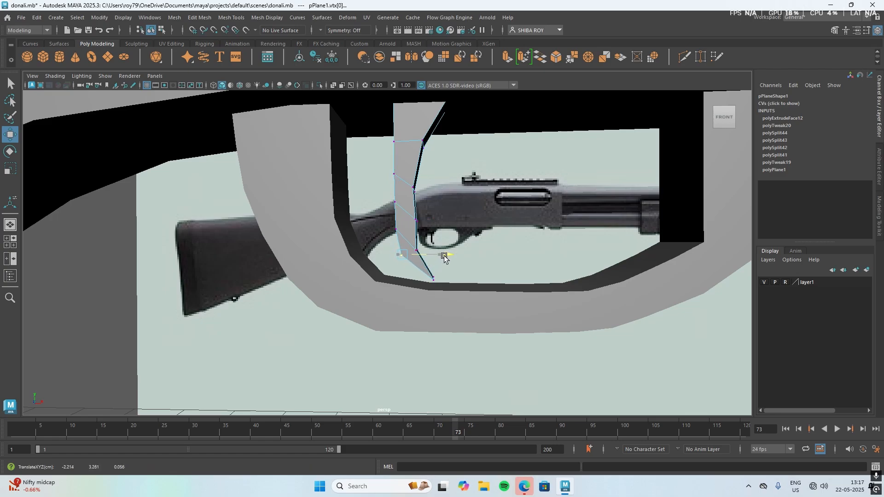
Step: Smooth the trigger's front curve by shifting the middle vertex to about X -2.194, Y 3.328, and raising it and the vertex above slightly
{"action": "left_click", "coordinate": [417, 220]}
{"action": "left_click_drag", "start_coordinate": [460, 224], "coordinate": [458, 224]}
{"action": "left_click_drag", "start_coordinate": [409, 173], "coordinate": [416, 196]}
{"action": "key", "text": "ctrl+z"}
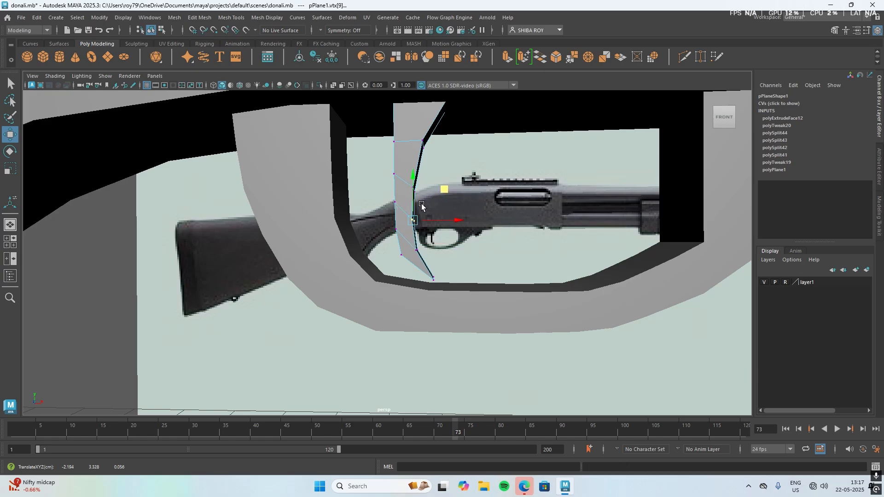
{"action": "left_click", "coordinate": [427, 204]}
{"action": "left_click_drag", "start_coordinate": [434, 199], "coordinate": [410, 182]}
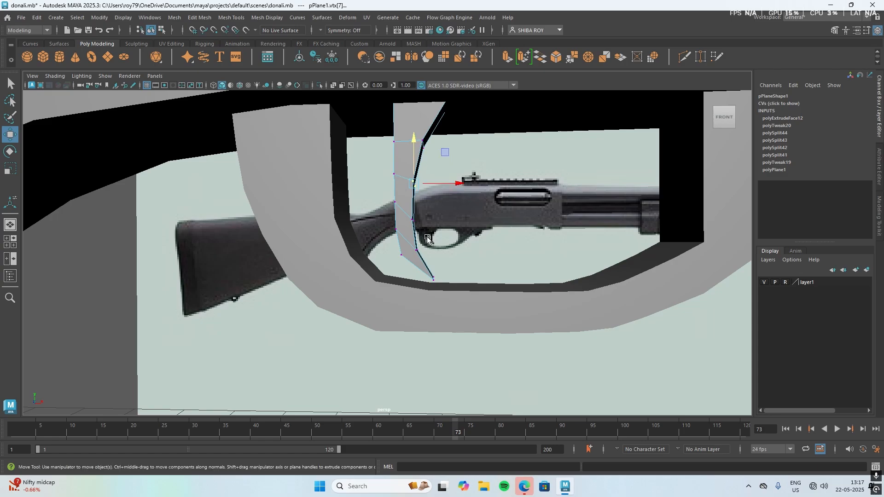
{"action": "left_click_drag", "start_coordinate": [431, 235], "coordinate": [408, 208]}
{"action": "left_click_drag", "start_coordinate": [413, 177], "coordinate": [415, 172]}
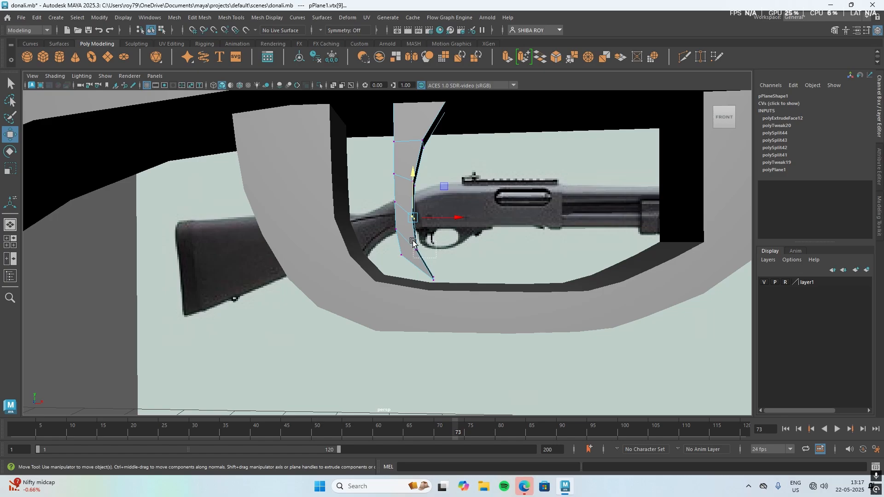
Step: Raise the trigger's lower front vertex to about X -2.186, Y 3.273, and its tip to about X -2.153, Y 3.221
{"action": "left_click_drag", "start_coordinate": [413, 241], "coordinate": [412, 240]}
{"action": "left_click_drag", "start_coordinate": [418, 204], "coordinate": [418, 202]}
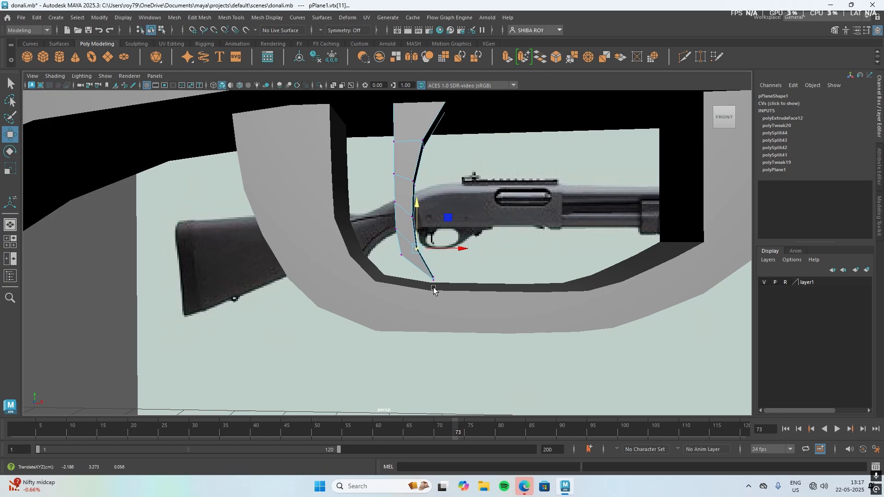
{"action": "left_click_drag", "start_coordinate": [424, 272], "coordinate": [443, 286]}
{"action": "left_click_drag", "start_coordinate": [434, 231], "coordinate": [435, 233]}
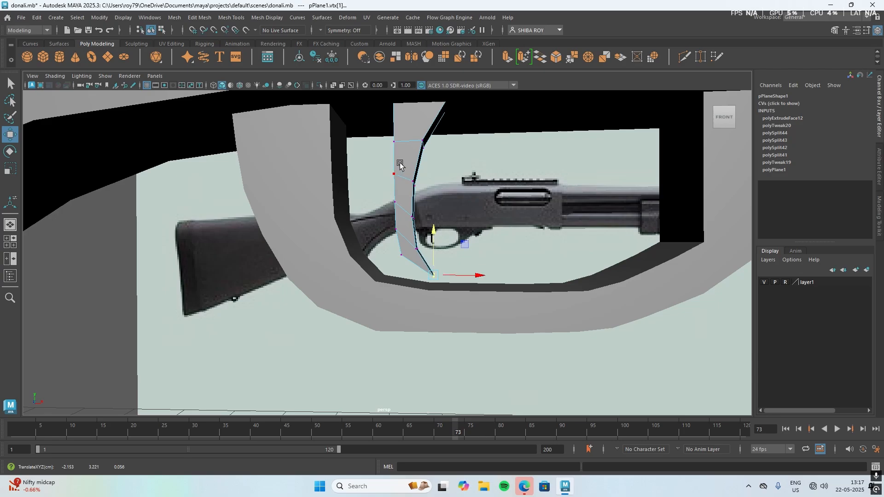
Step: Move the trigger's upper back vertex to about X -2.229, Y 3.475, and return to object mode
{"action": "left_click_drag", "start_coordinate": [385, 134], "coordinate": [404, 150]}
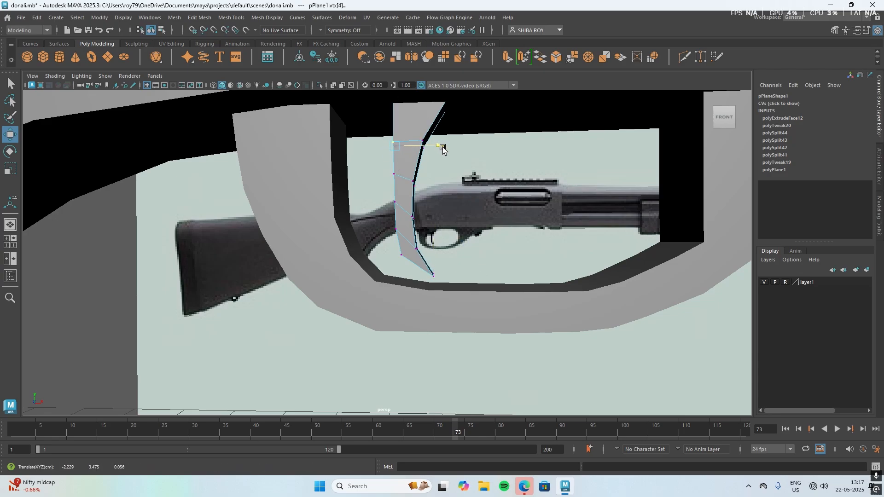
{"action": "left_click_drag", "start_coordinate": [443, 149], "coordinate": [443, 149]}
{"action": "left_click_drag", "start_coordinate": [464, 241], "coordinate": [468, 244], "text": "alt"}
{"action": "right_click_drag", "start_coordinate": [432, 178], "coordinate": [464, 158]}
{"action": "left_click_drag", "start_coordinate": [434, 342], "coordinate": [394, 339], "text": "alt"}
Step: Move the trigger sideways inside the guard to a Translate Z of about -0.061
{"action": "left_click", "coordinate": [169, 252]}
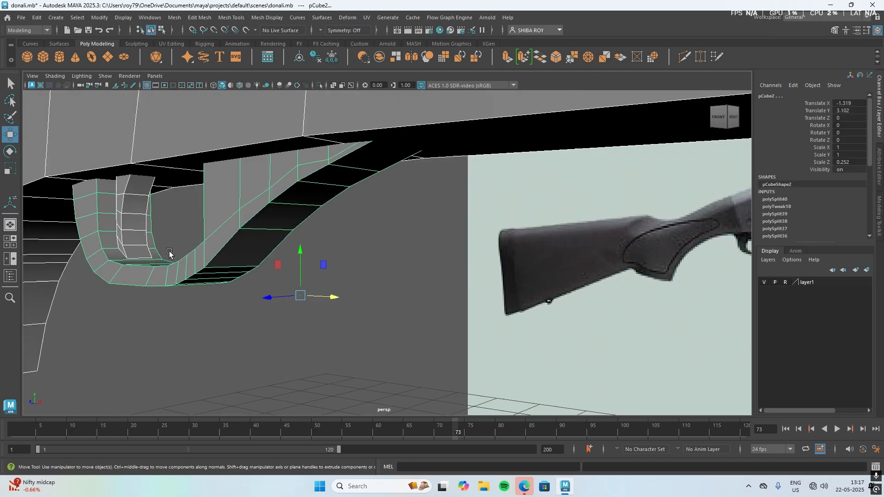
{"action": "left_click", "coordinate": [134, 223]}
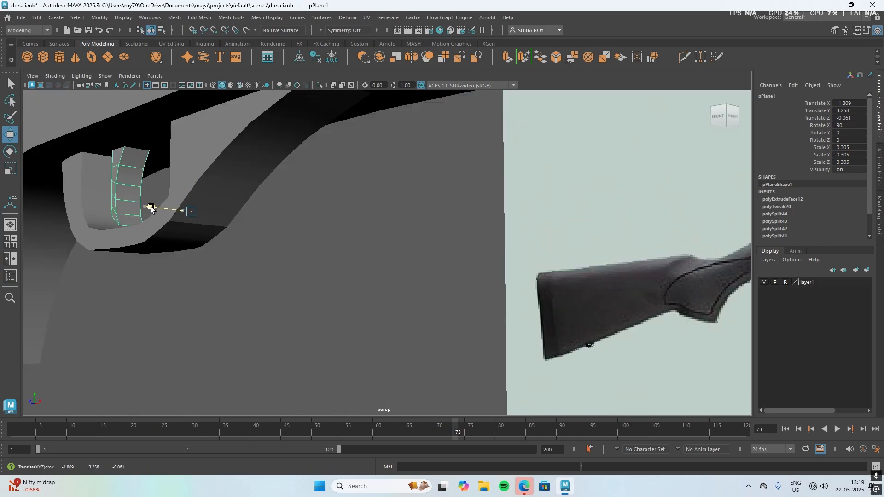
{"action": "left_click_drag", "start_coordinate": [191, 207], "coordinate": [134, 254], "text": "alt"}
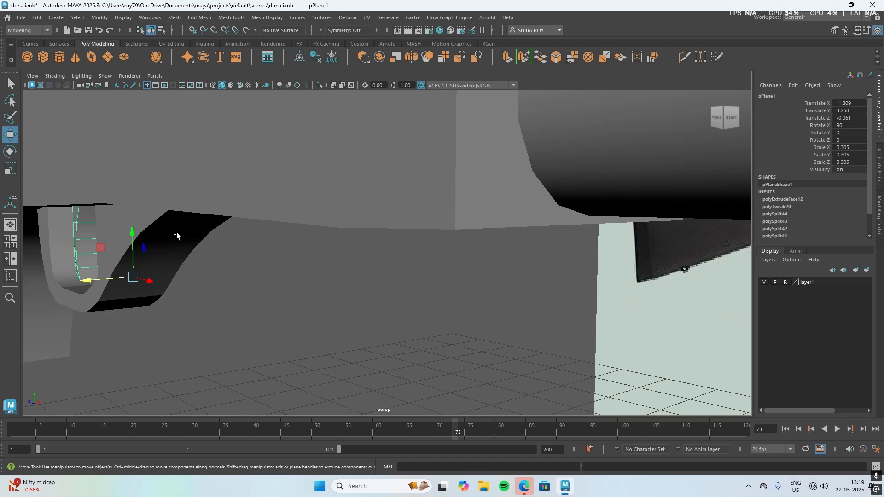
Step: Select the trigger together with its guard and isolate them in the perspective view
{"action": "left_click", "coordinate": [174, 167]}
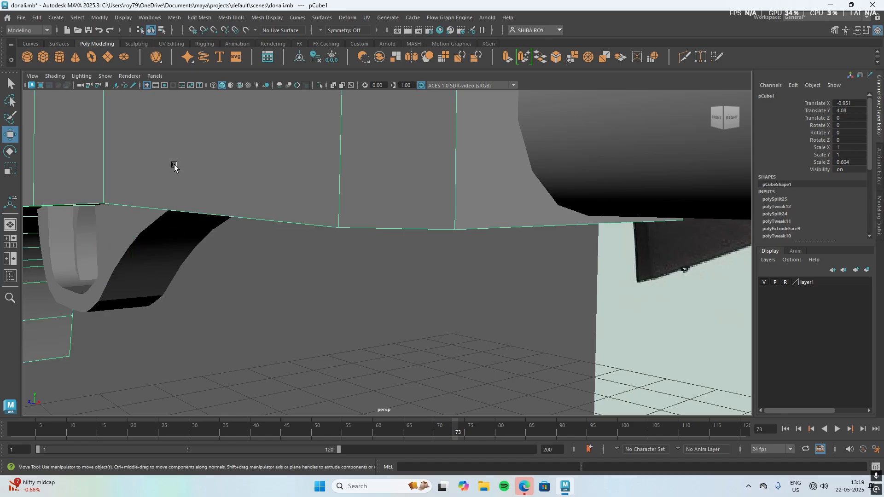
{"action": "left_click", "coordinate": [90, 244]}
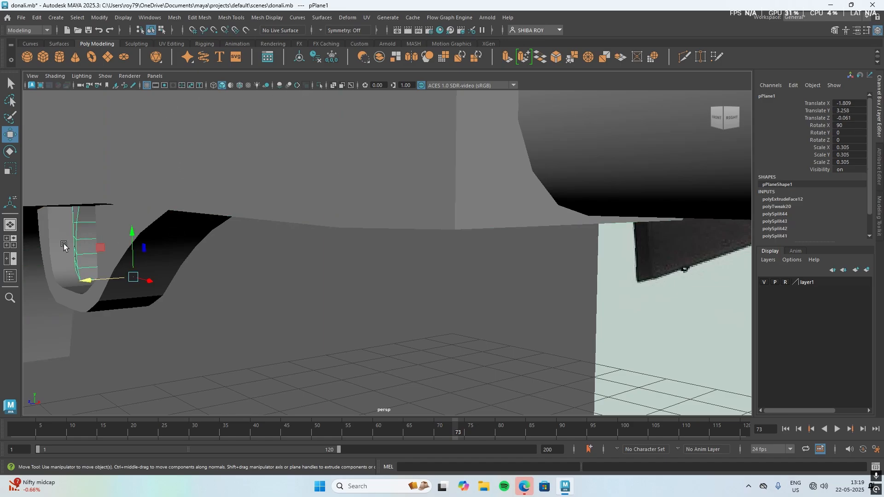
{"action": "left_click_drag", "start_coordinate": [52, 244], "coordinate": [141, 293]}
{"action": "left_click", "coordinate": [258, 309]}
{"action": "left_click_drag", "start_coordinate": [201, 287], "coordinate": [79, 248]}
{"action": "left_click", "coordinate": [204, 288]}
{"action": "left_click", "coordinate": [88, 249]}
{"action": "left_click", "coordinate": [176, 252]}
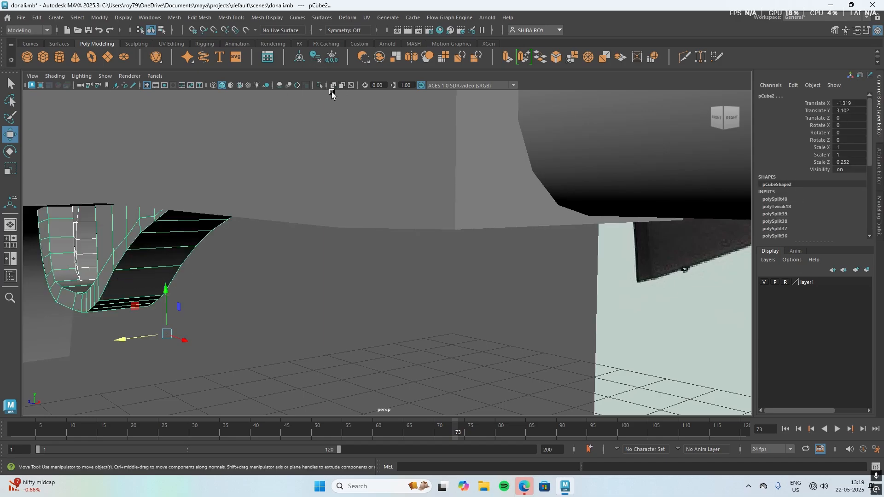
{"action": "left_click", "coordinate": [320, 85]}
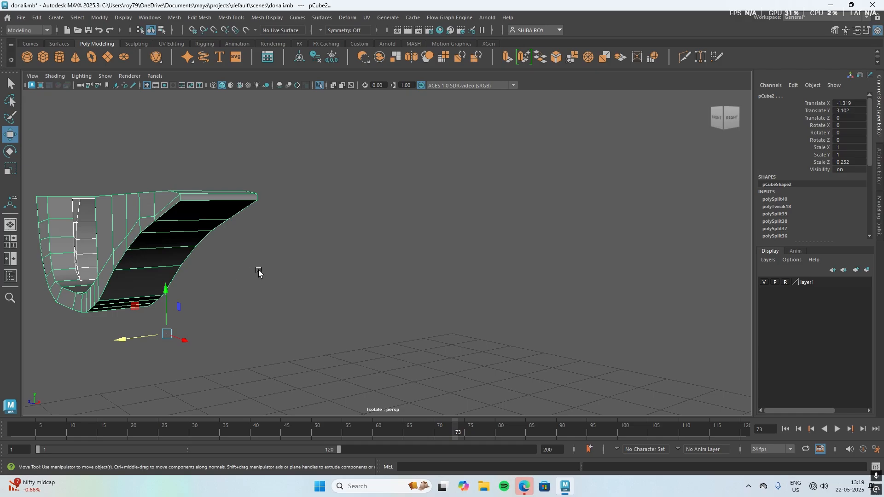
Step: Shift guard and trigger together to a guard Translate Z of -0.017, set the trigger's to -0.074, and exit isolation
{"action": "left_click_drag", "start_coordinate": [259, 272], "coordinate": [402, 290], "text": "alt"}
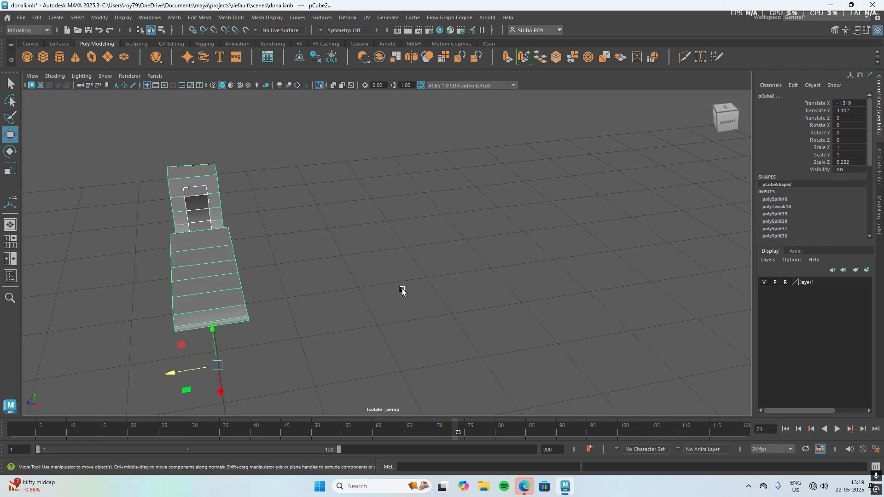
{"action": "left_click_drag", "start_coordinate": [166, 373], "coordinate": [171, 374]}
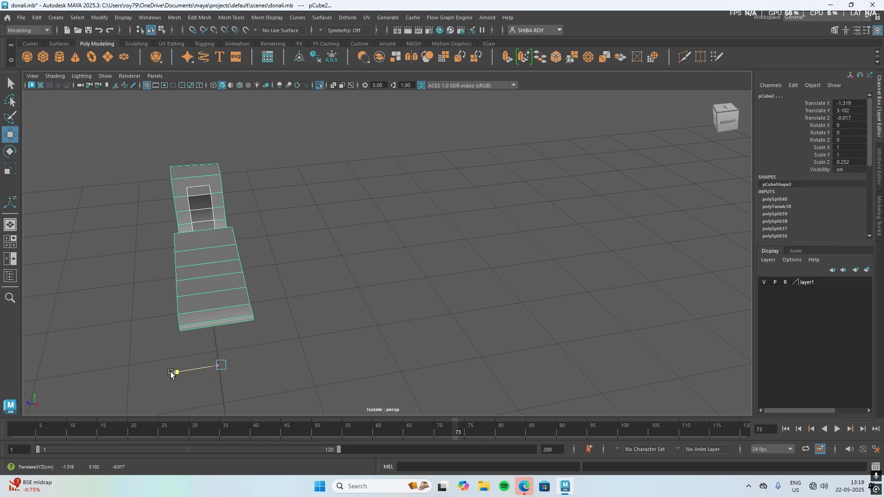
{"action": "left_click", "coordinate": [203, 214]}
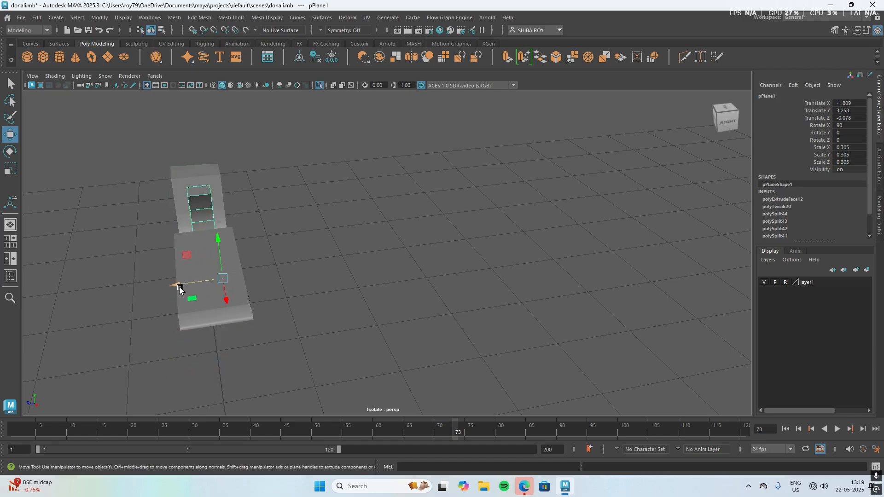
{"action": "left_click_drag", "start_coordinate": [179, 289], "coordinate": [175, 285]}
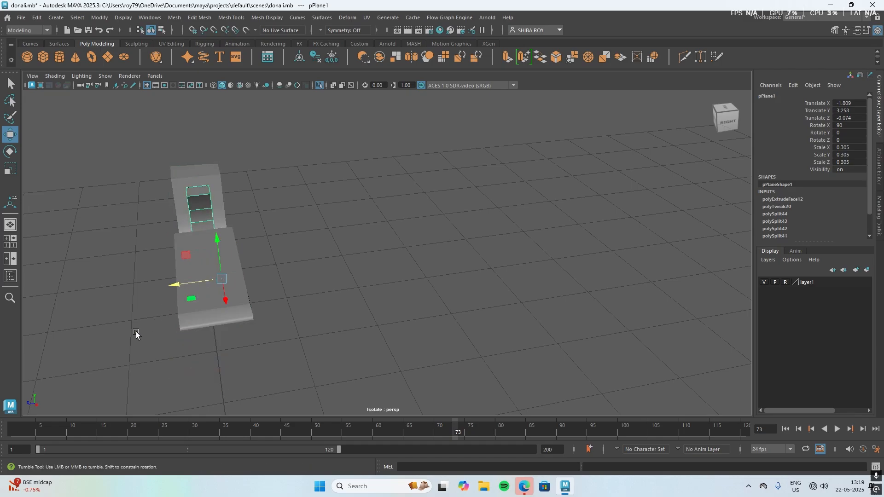
{"action": "left_click_drag", "start_coordinate": [138, 334], "coordinate": [200, 350], "text": "alt"}
{"action": "left_click", "coordinate": [319, 85]}
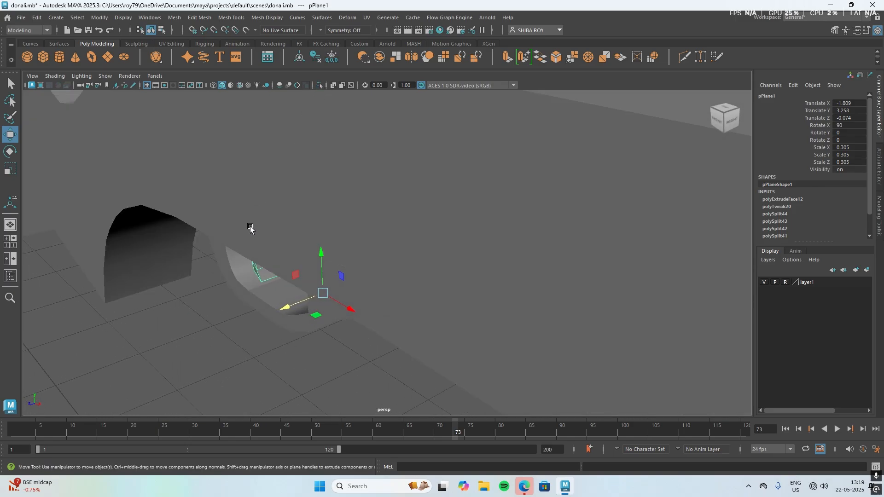
Step: Combine the stock and receiver body, the trigger guard and the trigger into one mesh
{"action": "left_click_drag", "start_coordinate": [251, 227], "coordinate": [297, 220], "text": "alt"}
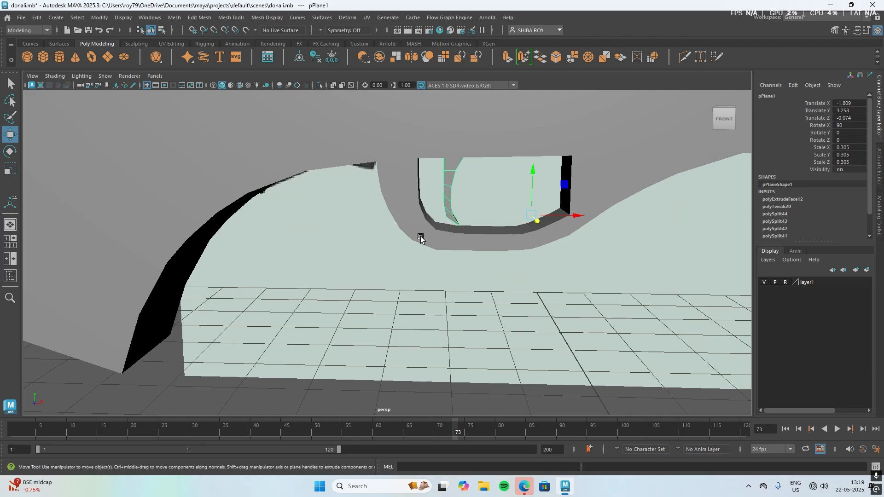
{"action": "scroll", "coordinate": [345, 299], "scroll_direction": "down", "scroll_amount": 5}
{"action": "scroll", "coordinate": [335, 296], "scroll_direction": "down", "scroll_amount": 2}
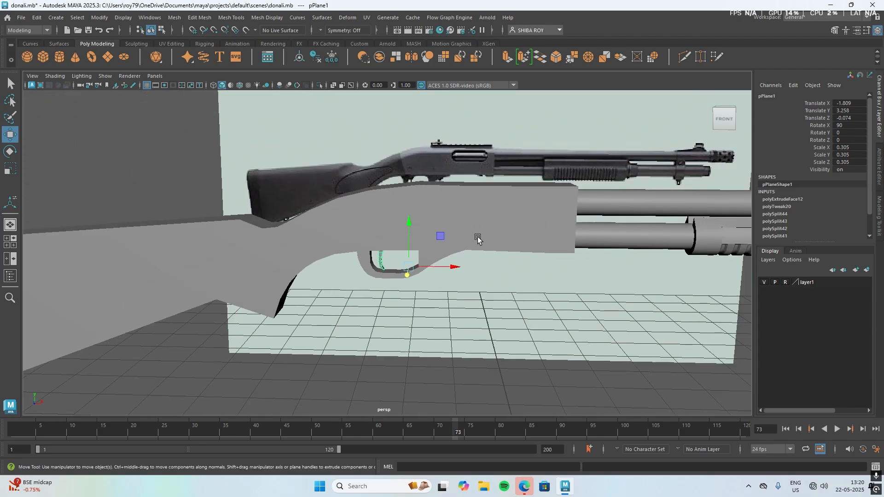
{"action": "left_click_drag", "start_coordinate": [309, 171], "coordinate": [468, 342]}
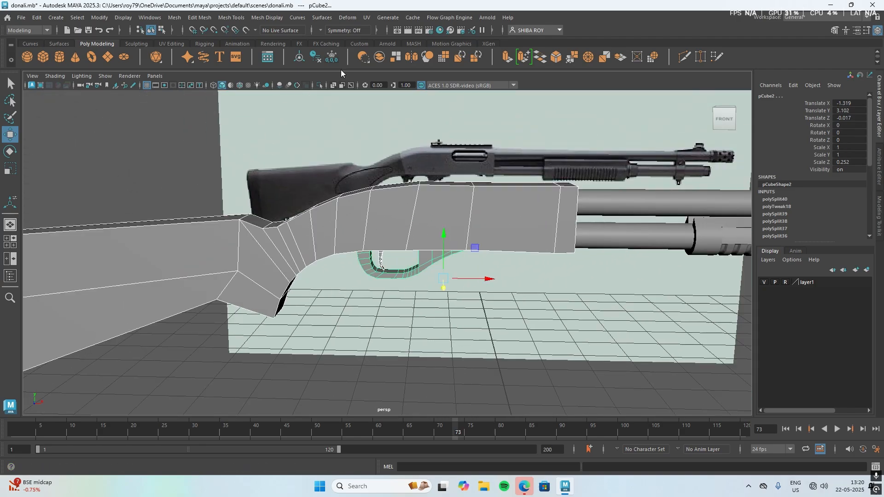
{"action": "left_click", "coordinate": [175, 21]}
{"action": "left_click", "coordinate": [180, 53]}
{"action": "left_click", "coordinate": [309, 138]}
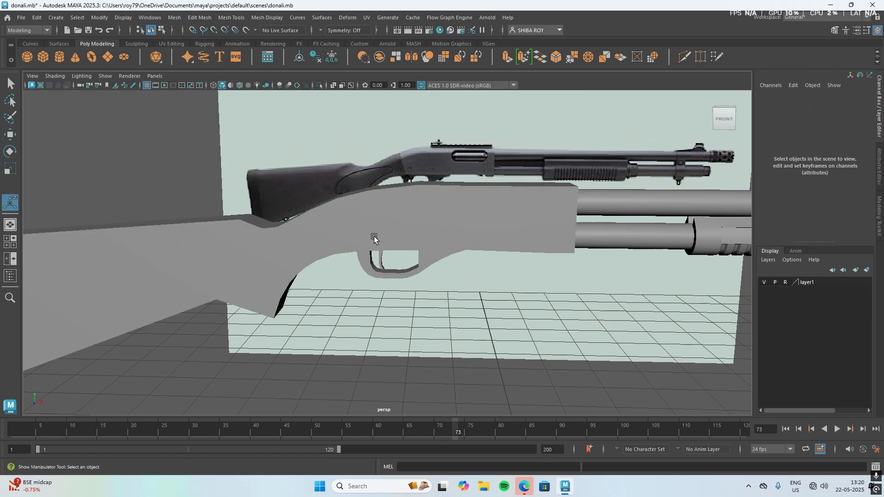
{"action": "left_click", "coordinate": [374, 238]}
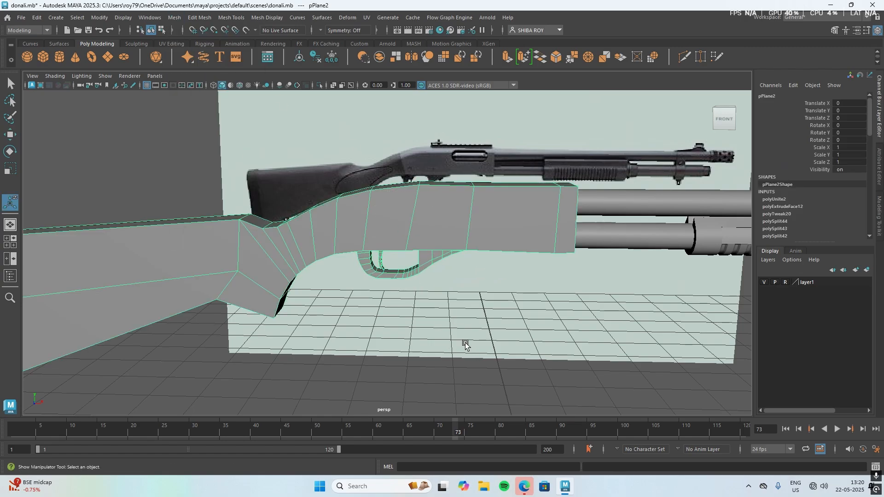
Step: Separate the combined body, guard and trigger mesh back into individual objects
{"action": "left_click_drag", "start_coordinate": [465, 344], "coordinate": [358, 296], "text": "alt"}
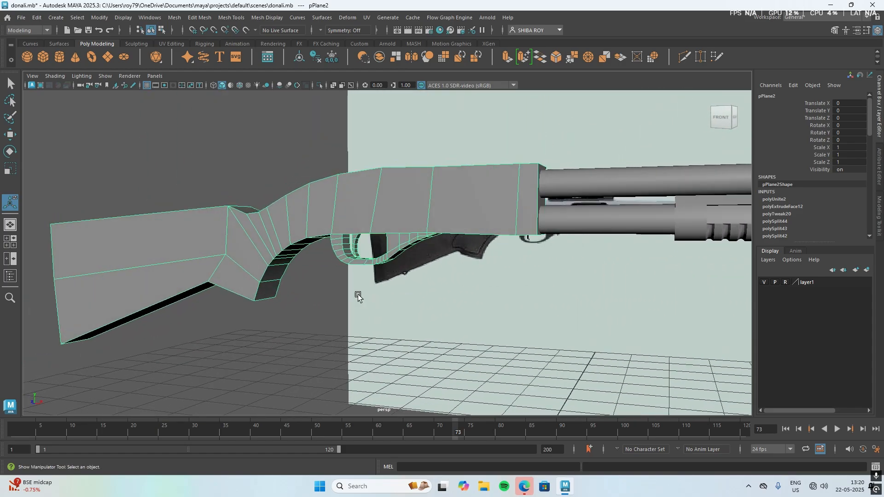
{"action": "scroll", "coordinate": [348, 224], "scroll_direction": "up", "scroll_amount": 5}
{"action": "right_click_drag", "start_coordinate": [265, 205], "coordinate": [230, 210]}
{"action": "left_click_drag", "start_coordinate": [305, 263], "coordinate": [317, 230], "text": "alt"}
{"action": "right_click_drag", "start_coordinate": [229, 137], "coordinate": [266, 120]}
{"action": "left_click", "coordinate": [174, 18]}
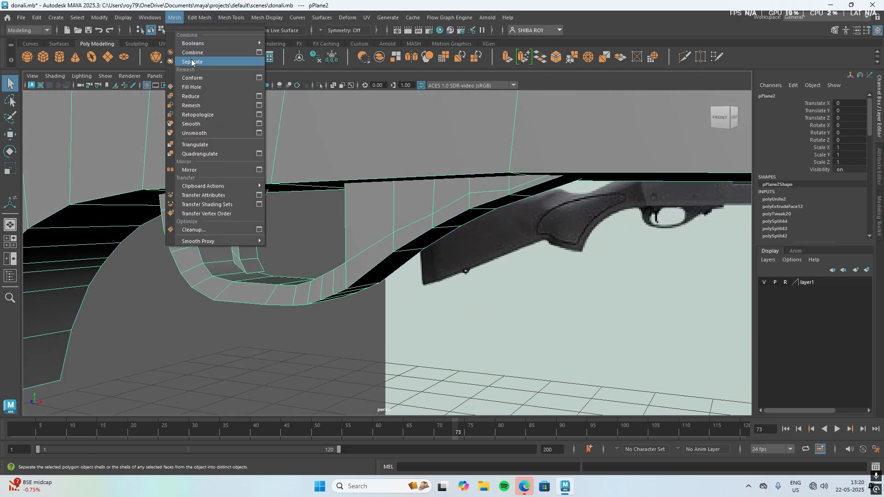
{"action": "left_click", "coordinate": [192, 61]}
Step: Switch the trigger to component editing and turn on soft selection
{"action": "left_click", "coordinate": [250, 234]}
{"action": "right_click_drag", "start_coordinate": [239, 189], "coordinate": [203, 212]}
{"action": "left_click_drag", "start_coordinate": [291, 231], "coordinate": [286, 229], "text": "alt"}
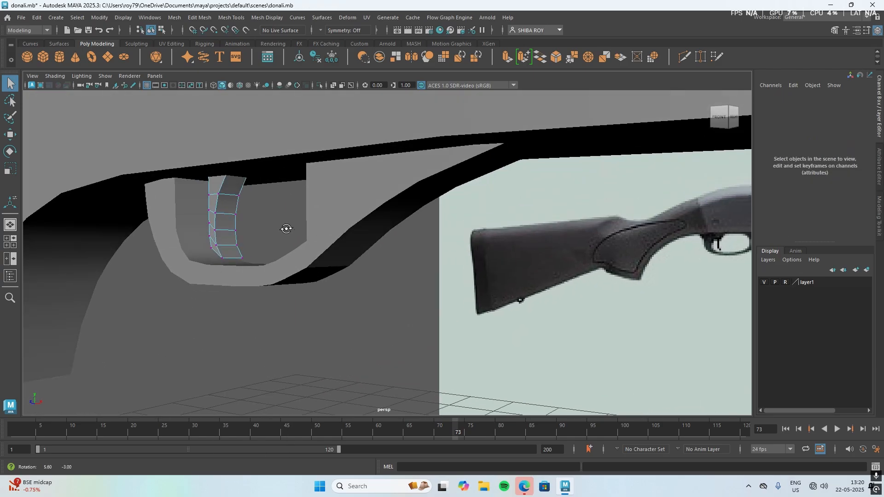
{"action": "left_click_drag", "start_coordinate": [195, 213], "coordinate": [249, 266]}
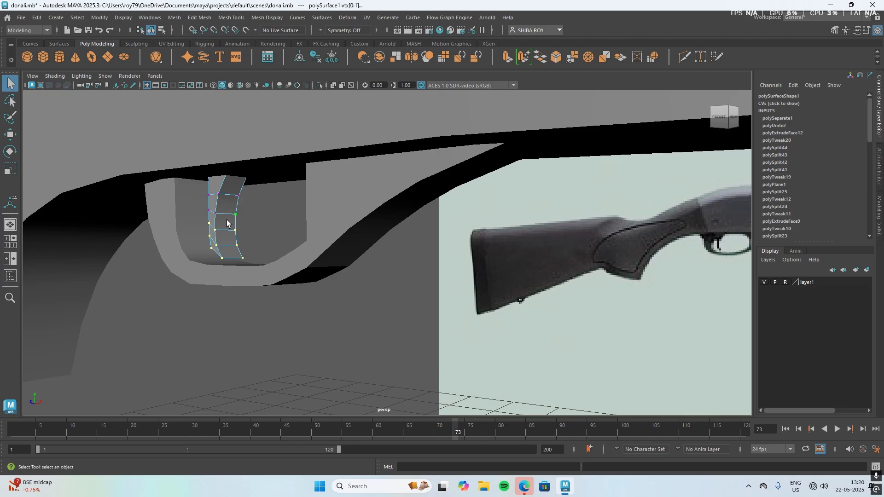
{"action": "key", "text": "F10"}
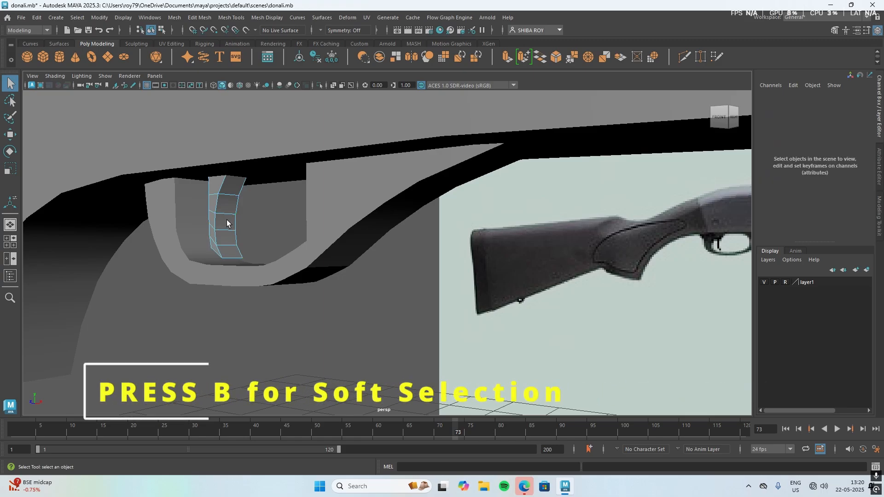
{"action": "key", "text": "b"}
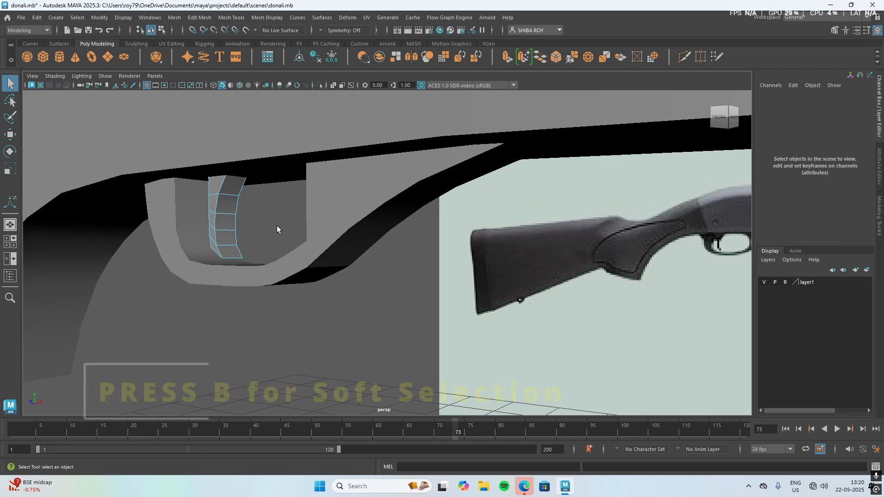
{"action": "left_click_drag", "start_coordinate": [398, 263], "coordinate": [185, 263]}
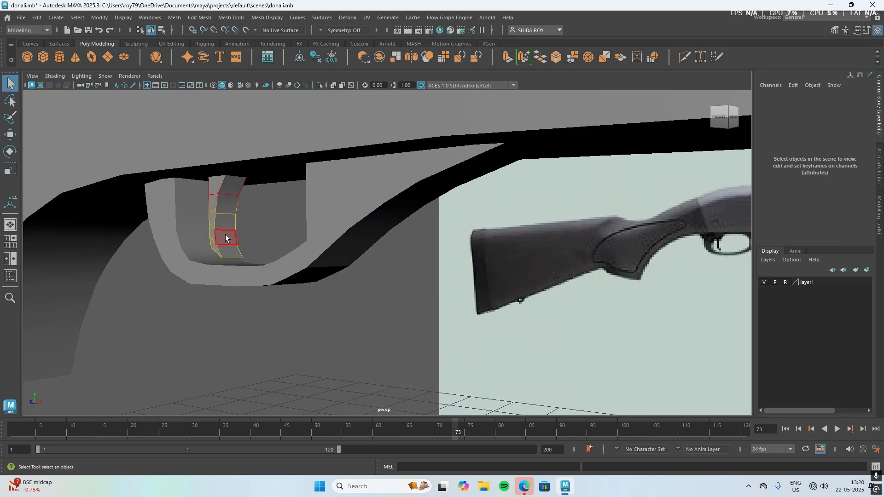
Step: Select a vertex near the trigger's lower tip and reduce the soft selection falloff radius to about 0.14
{"action": "right_click_drag", "start_coordinate": [219, 230], "coordinate": [193, 205]}
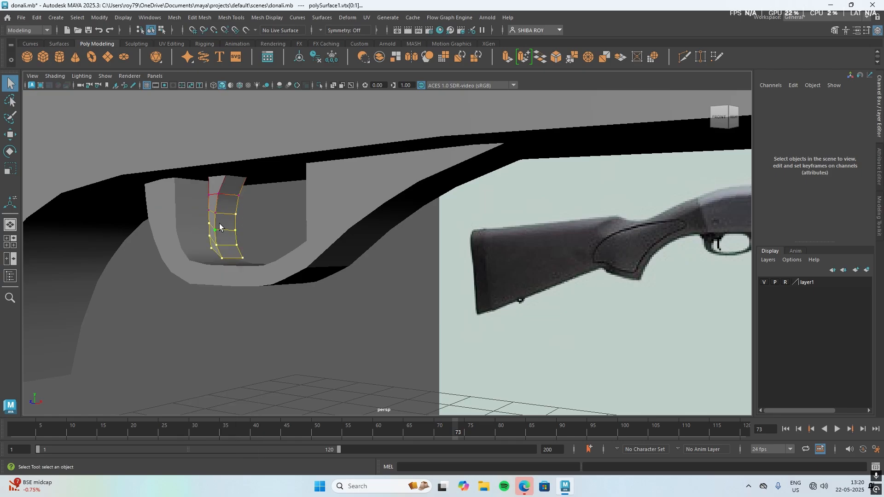
{"action": "left_click", "coordinate": [229, 252]}
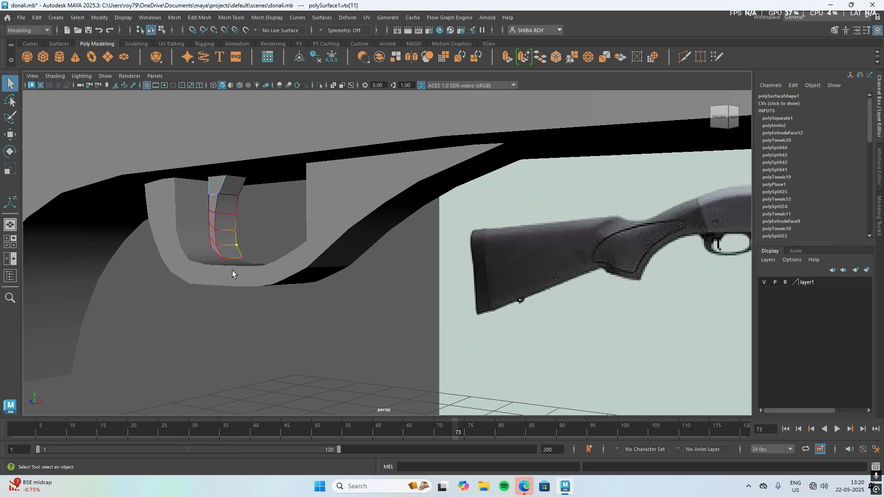
{"action": "left_click_drag", "start_coordinate": [291, 329], "coordinate": [237, 307]}
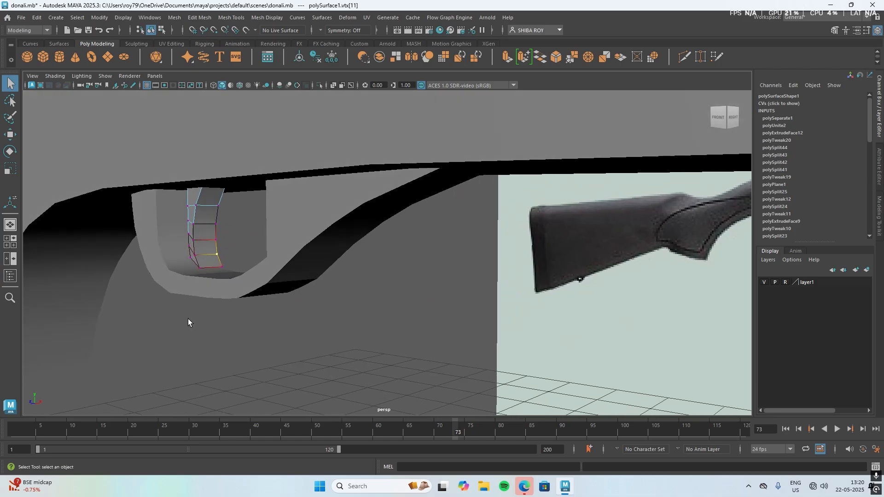
{"action": "left_click_drag", "start_coordinate": [188, 319], "coordinate": [184, 313]}
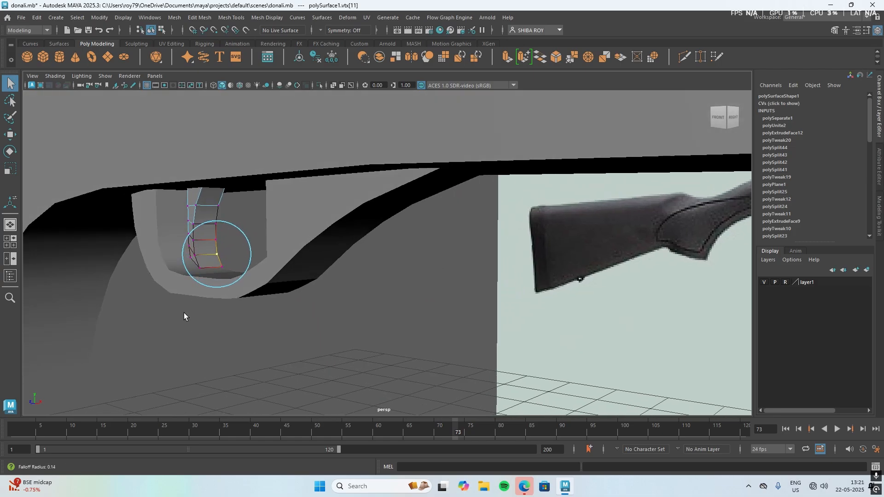
{"action": "left_click_drag", "start_coordinate": [142, 285], "coordinate": [140, 288]}
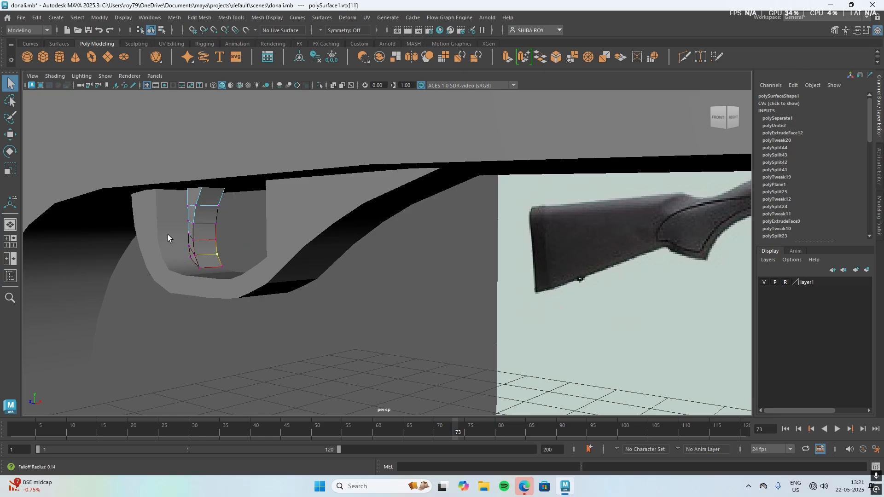
{"action": "left_click_drag", "start_coordinate": [167, 234], "coordinate": [182, 246]}
{"action": "mouse_move", "coordinate": [190, 313]}
{"action": "left_mouse_down", "text": "alt"}
{"action": "mouse_move", "coordinate": [85, 316]}
{"action": "mouse_move", "coordinate": [168, 319]}
{"action": "mouse_move", "coordinate": [186, 311]}
{"action": "left_mouse_up", "text": "alt"}
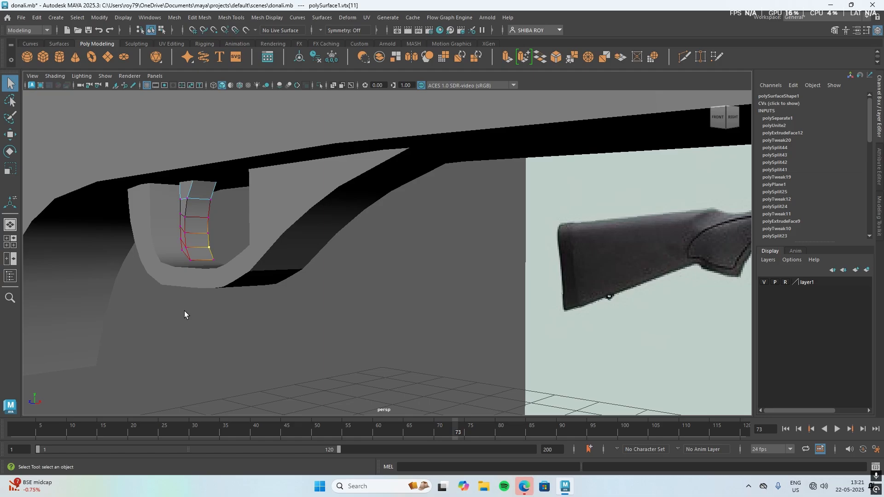
Step: Try to shift the soft-selected trigger vertex along Z, and undo the move
{"action": "left_click_drag", "start_coordinate": [171, 315], "coordinate": [194, 312]}
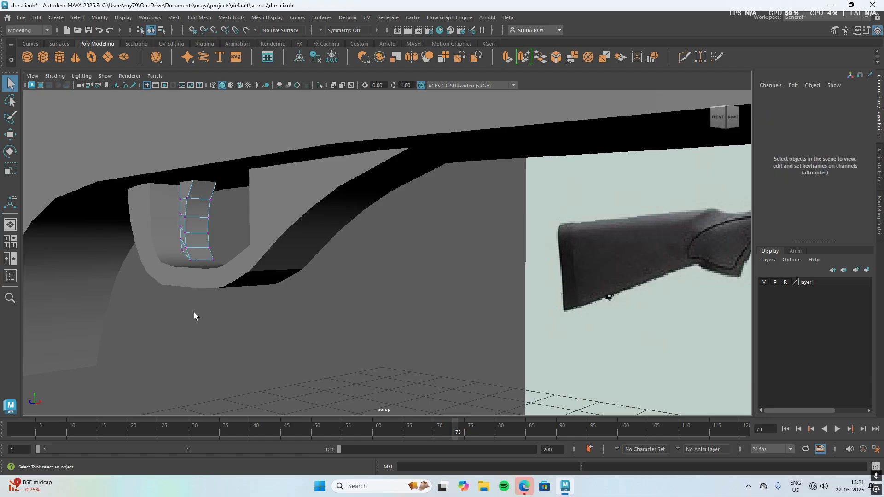
{"action": "key", "text": "ctrl+z"}
{"action": "key", "text": "w"}
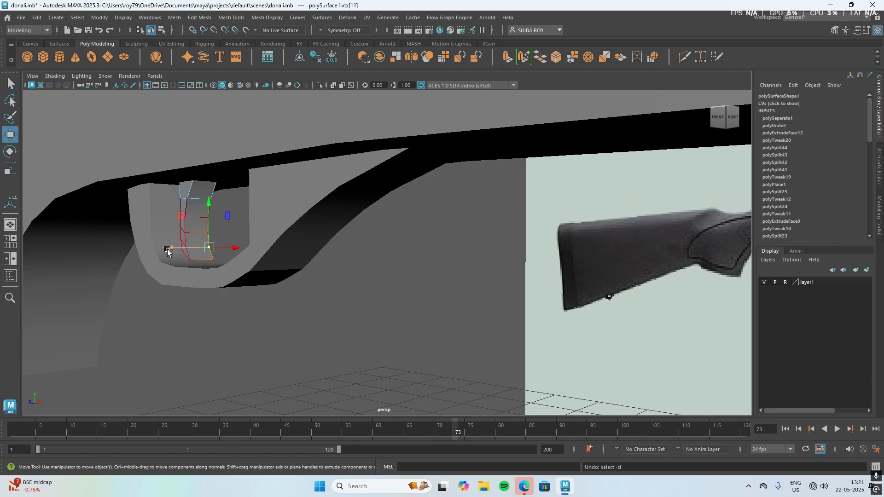
{"action": "left_click_drag", "start_coordinate": [167, 251], "coordinate": [198, 255]}
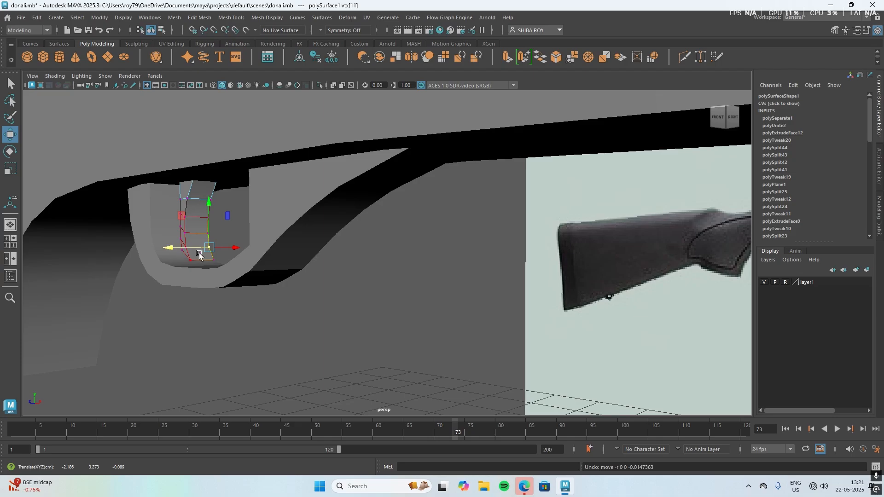
Step: Scale the trigger's lower vertices narrower along Z with soft selection and return to object mode
{"action": "left_click_drag", "start_coordinate": [215, 292], "coordinate": [167, 207]}
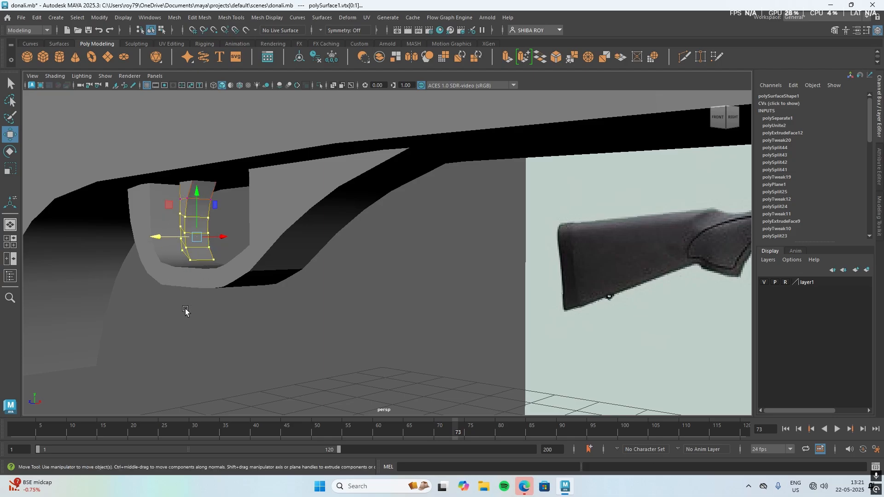
{"action": "key", "text": "r"}
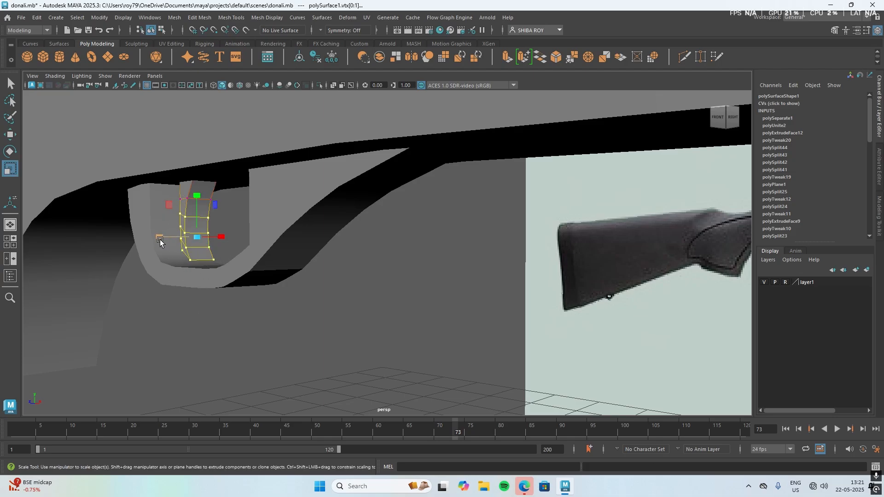
{"action": "left_click_drag", "start_coordinate": [171, 237], "coordinate": [183, 240]}
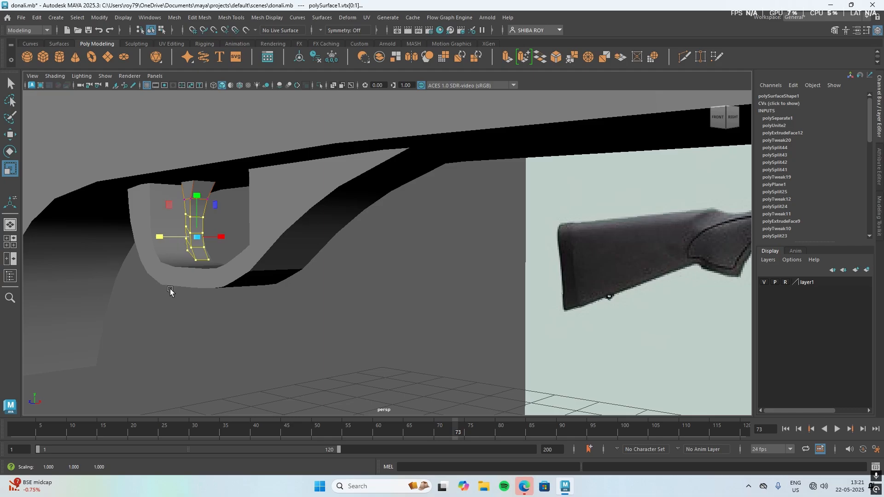
{"action": "mouse_move", "coordinate": [159, 323]}
{"action": "left_mouse_down", "text": "alt"}
{"action": "mouse_move", "coordinate": [206, 328]}
{"action": "mouse_move", "coordinate": [156, 323]}
{"action": "left_mouse_up", "text": "alt"}
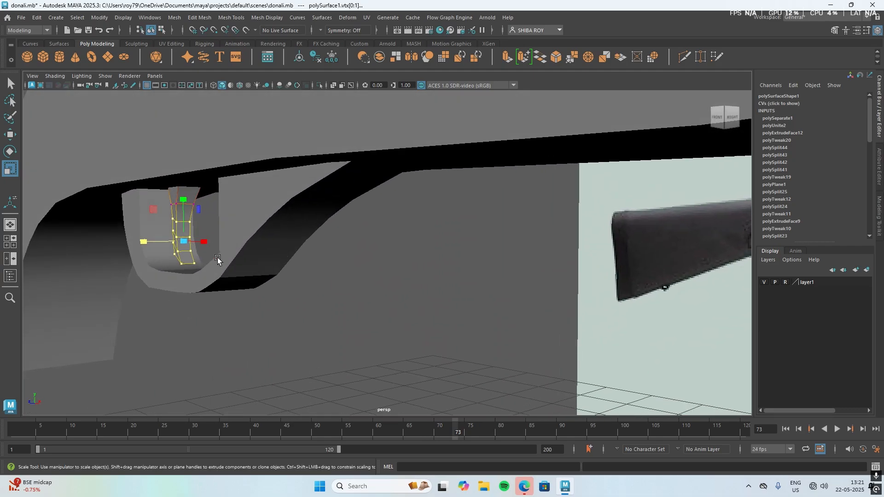
{"action": "right_click_drag", "start_coordinate": [190, 190], "coordinate": [203, 192]}
{"action": "left_click", "coordinate": [196, 338]}
Step: Combine the stock and receiver body with the trigger guard and the narrowed trigger into one mesh
{"action": "left_click_drag", "start_coordinate": [196, 338], "coordinate": [242, 340], "text": "alt"}
{"action": "left_click", "coordinate": [345, 251]}
{"action": "left_click", "coordinate": [382, 259]}
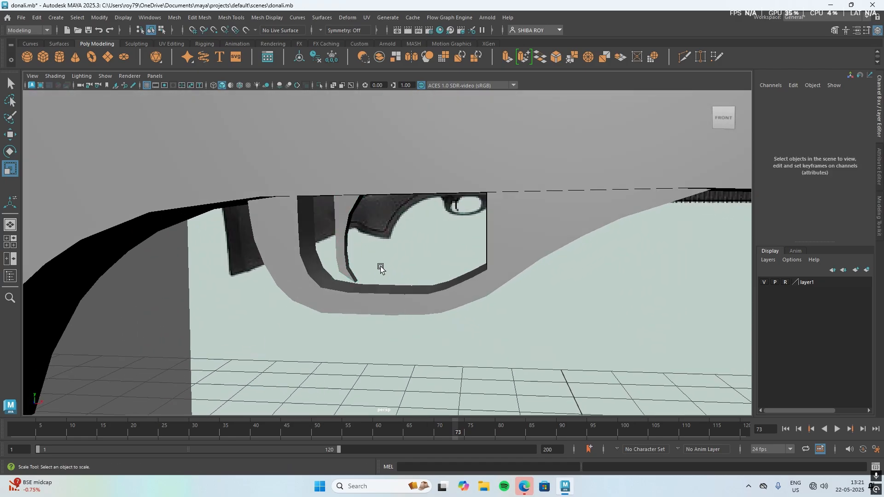
{"action": "scroll", "coordinate": [378, 258], "scroll_direction": "down", "scroll_amount": 5}
{"action": "left_click", "coordinate": [231, 139]}
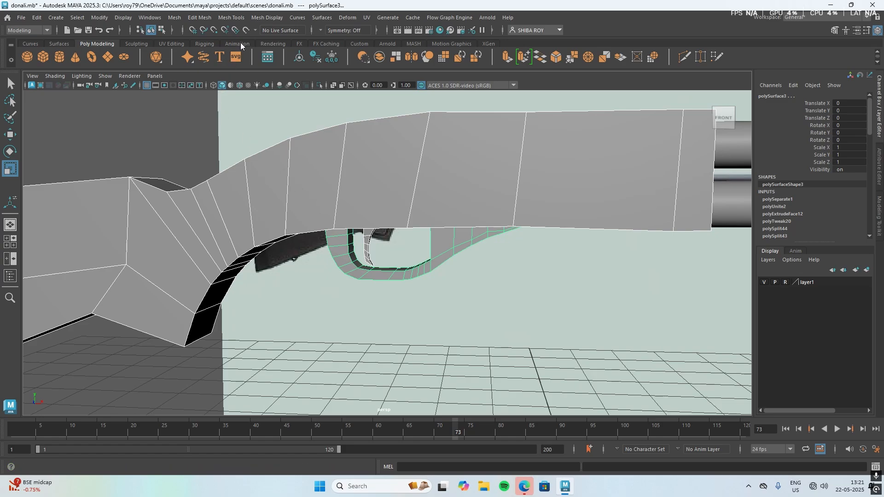
{"action": "left_click", "coordinate": [179, 16]}
{"action": "left_click", "coordinate": [190, 54]}
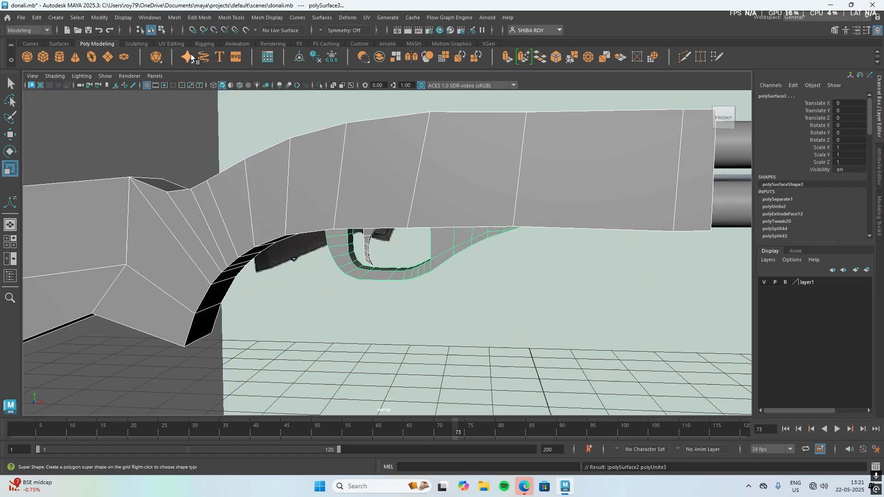
Step: Select the combined body, guard and trigger mesh and activate the Move tool with the whole shotgun in view
{"action": "left_click", "coordinate": [322, 115]}
{"action": "scroll", "coordinate": [424, 197], "scroll_direction": "down", "scroll_amount": 3}
{"action": "left_click_drag", "start_coordinate": [424, 197], "coordinate": [512, 283], "text": "alt"}
{"action": "left_click", "coordinate": [477, 230]}
{"action": "key", "text": "w"}
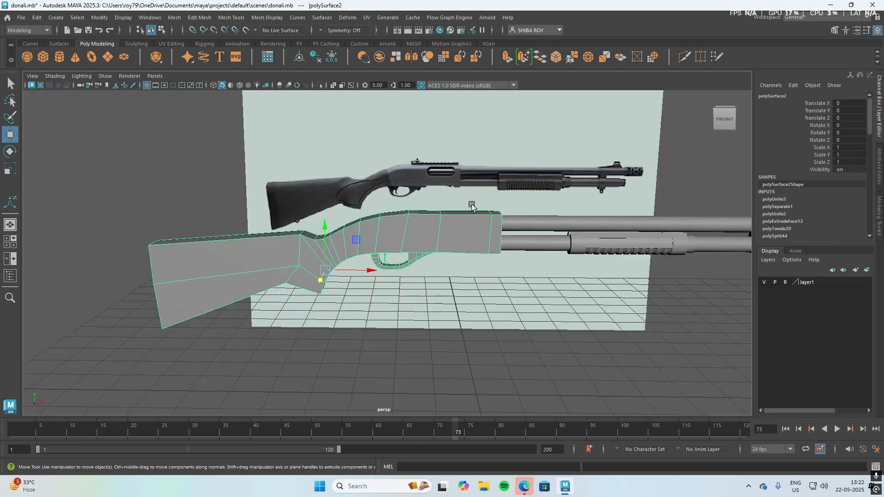